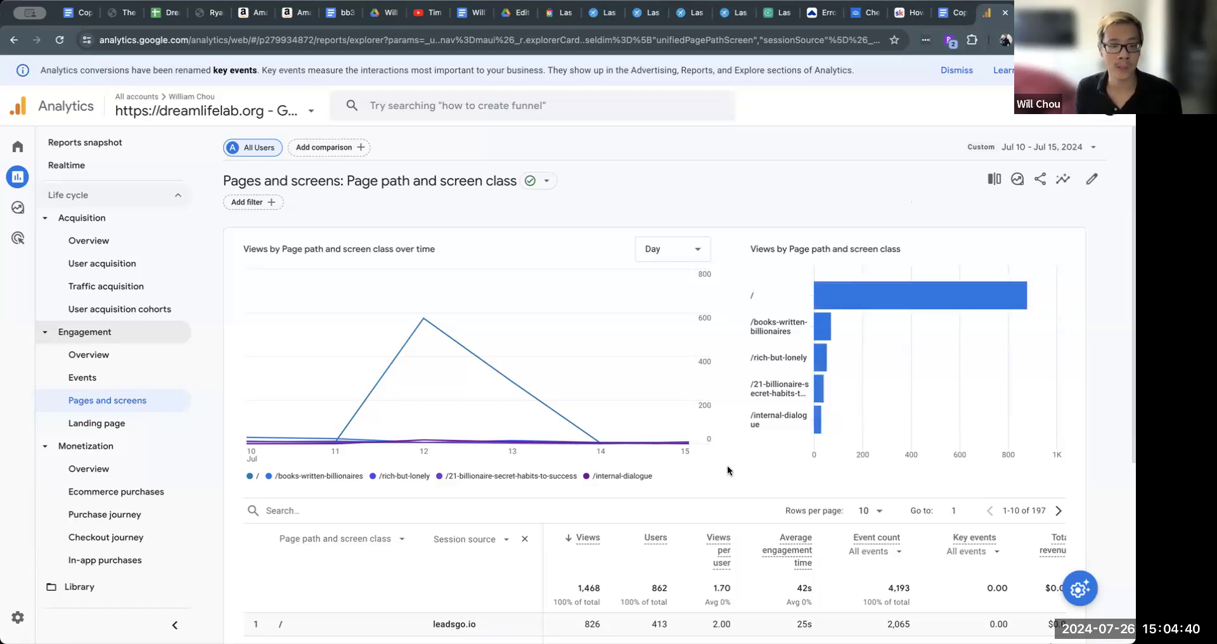
# - Examine the Pages and screens report's views chart and its table of page paths by session source
pyautogui.scroll(-1, 728, 465)
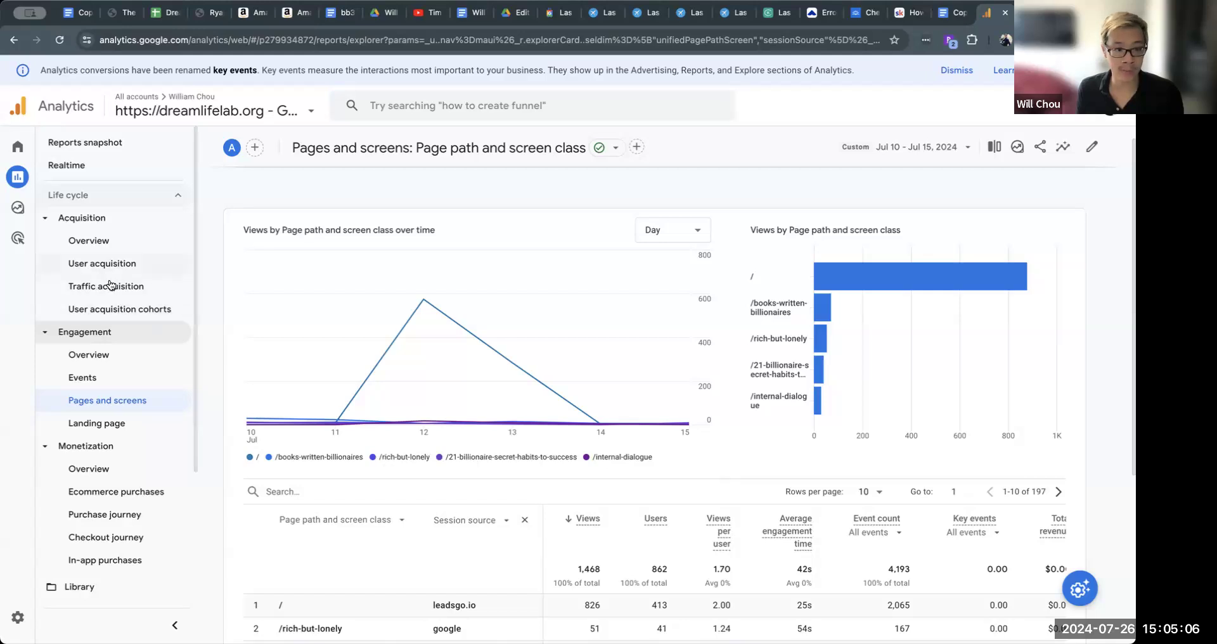
pyautogui.scroll(-2, 109, 284)
pyautogui.scroll(2, 140, 423)
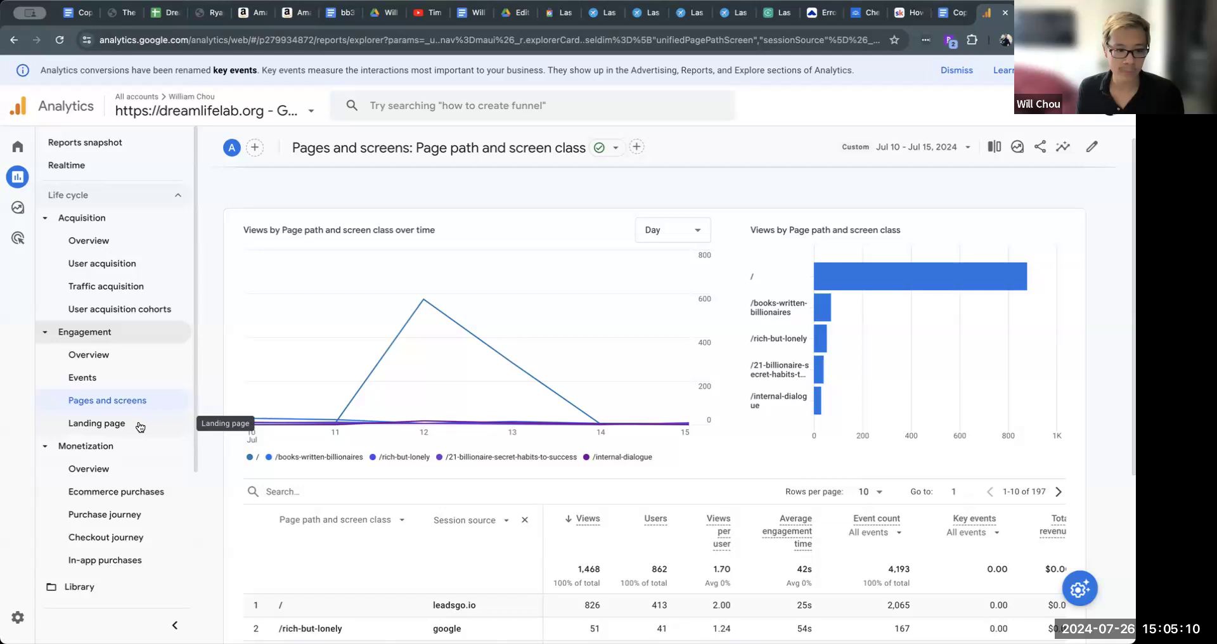
pyautogui.scroll(-2, 140, 431)
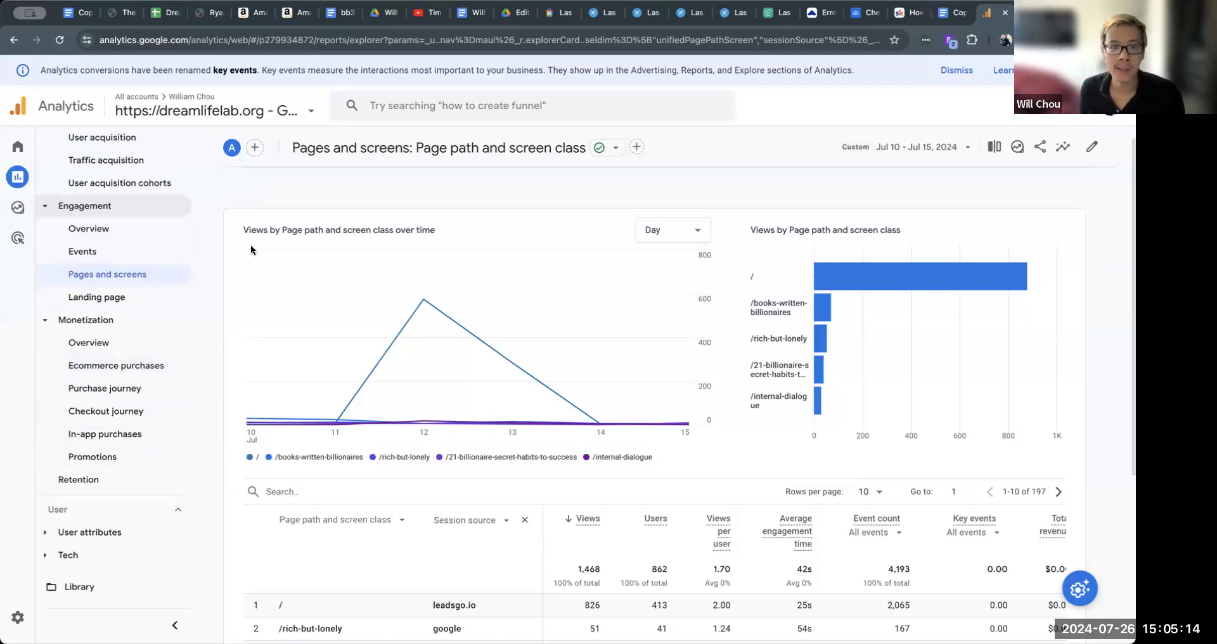
pyautogui.scroll(-4, 463, 398)
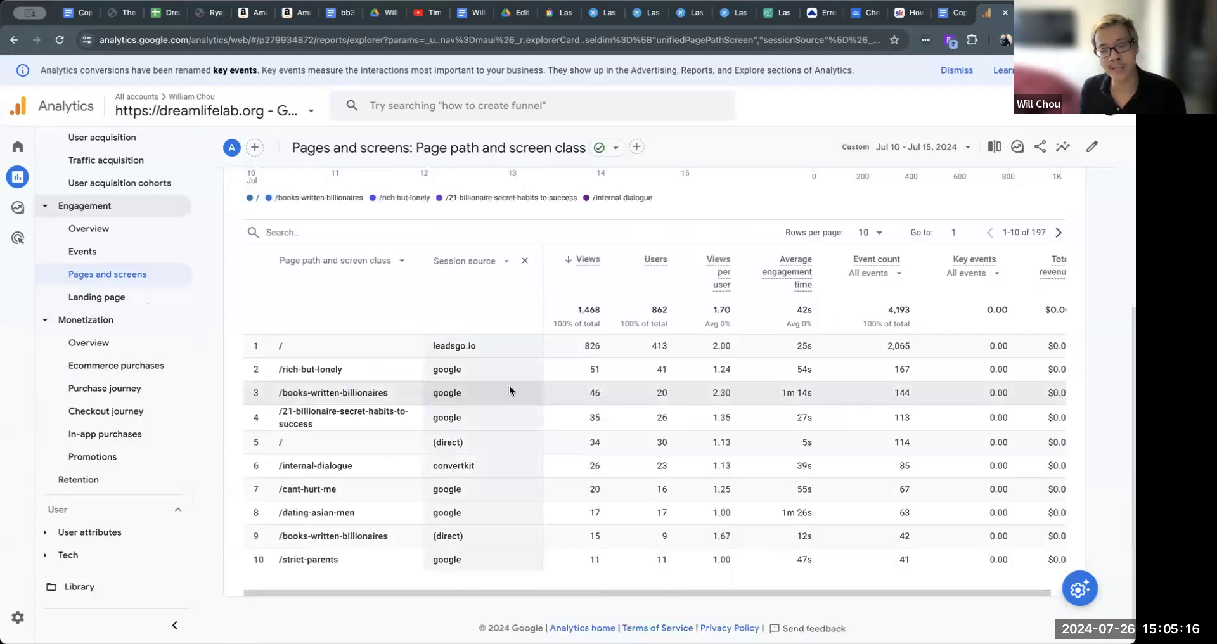
pyautogui.scroll(4, 508, 386)
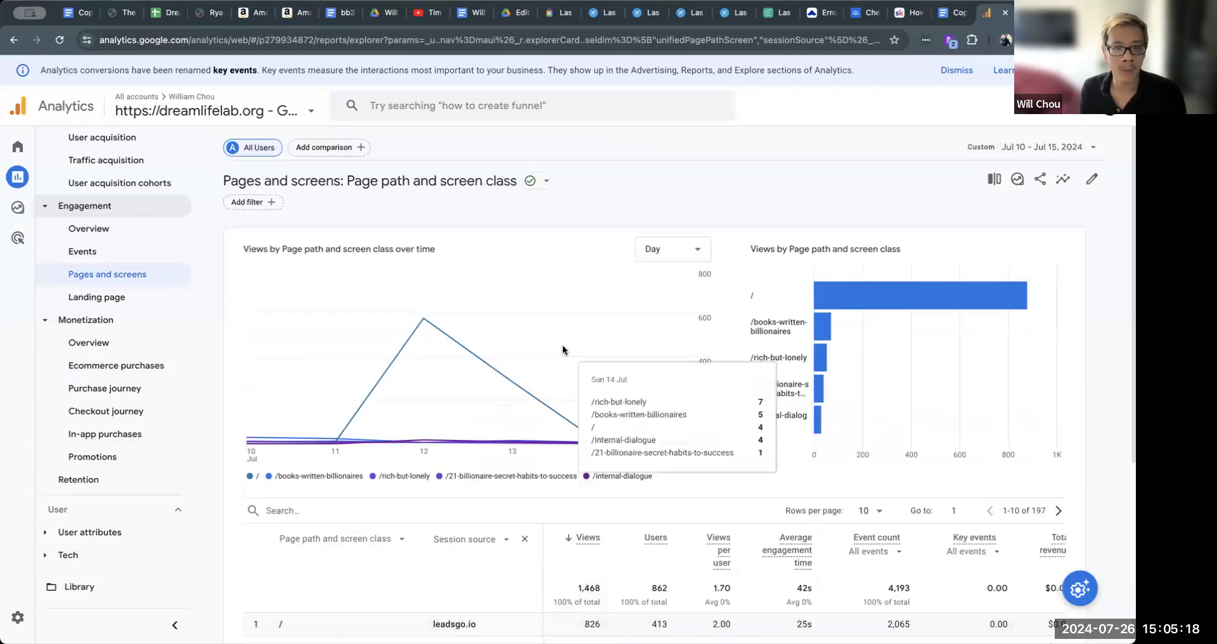
# - Set the Pages and screens report's date range to Last 28 days
pyautogui.click(1044, 149)
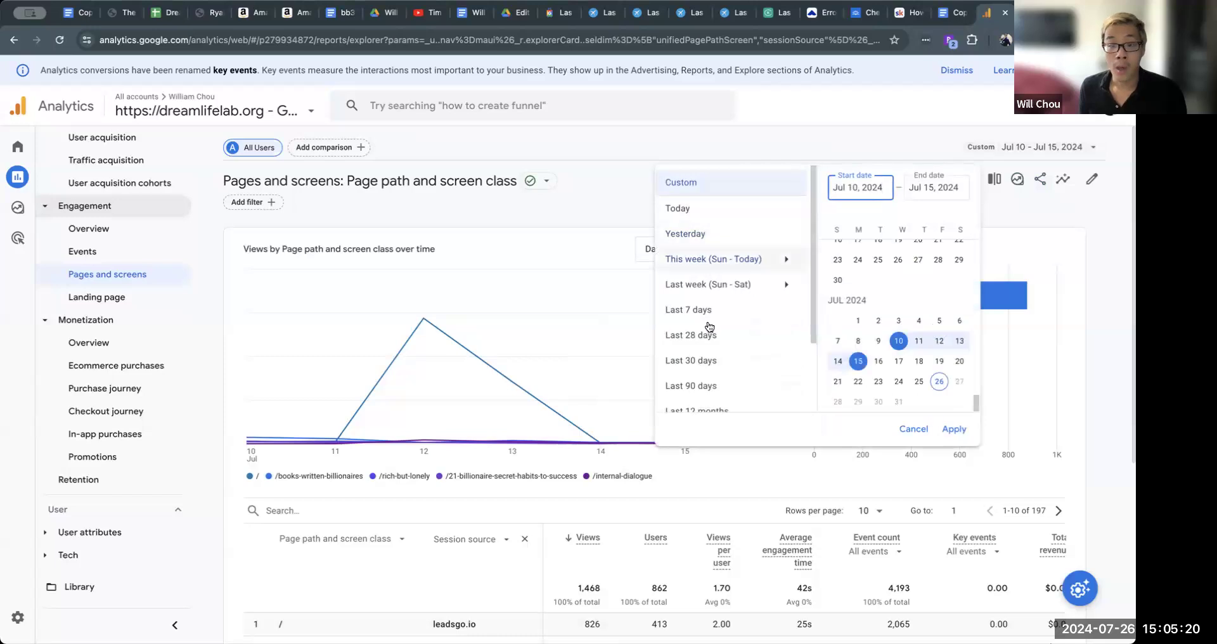
pyautogui.click(720, 345)
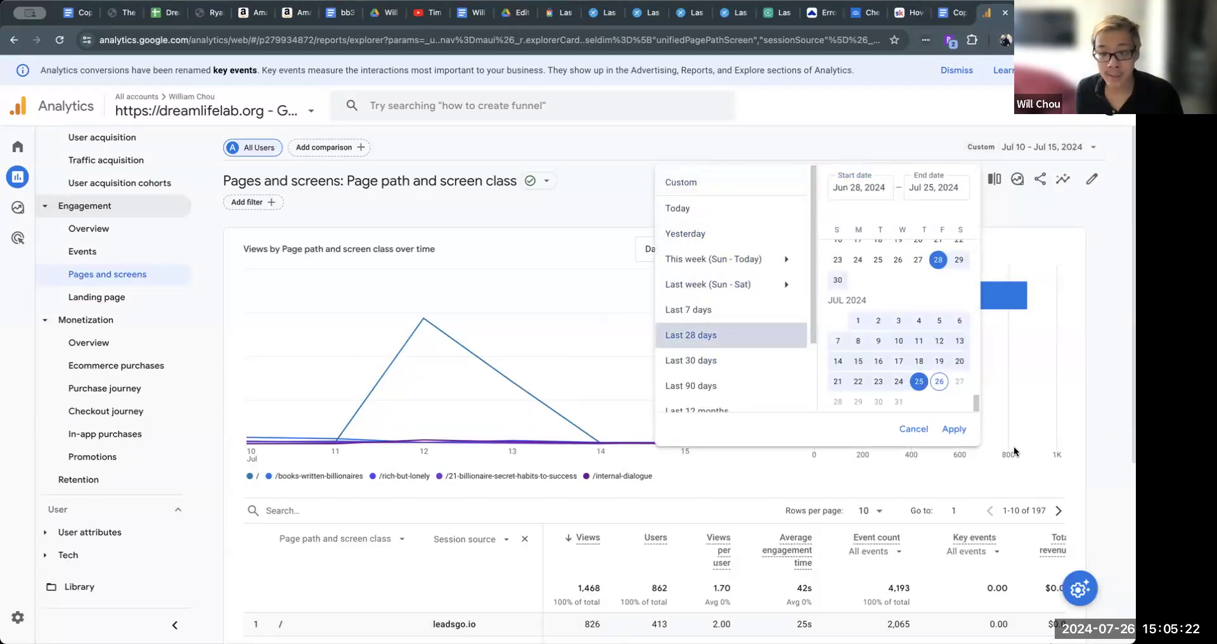
pyautogui.click(955, 431)
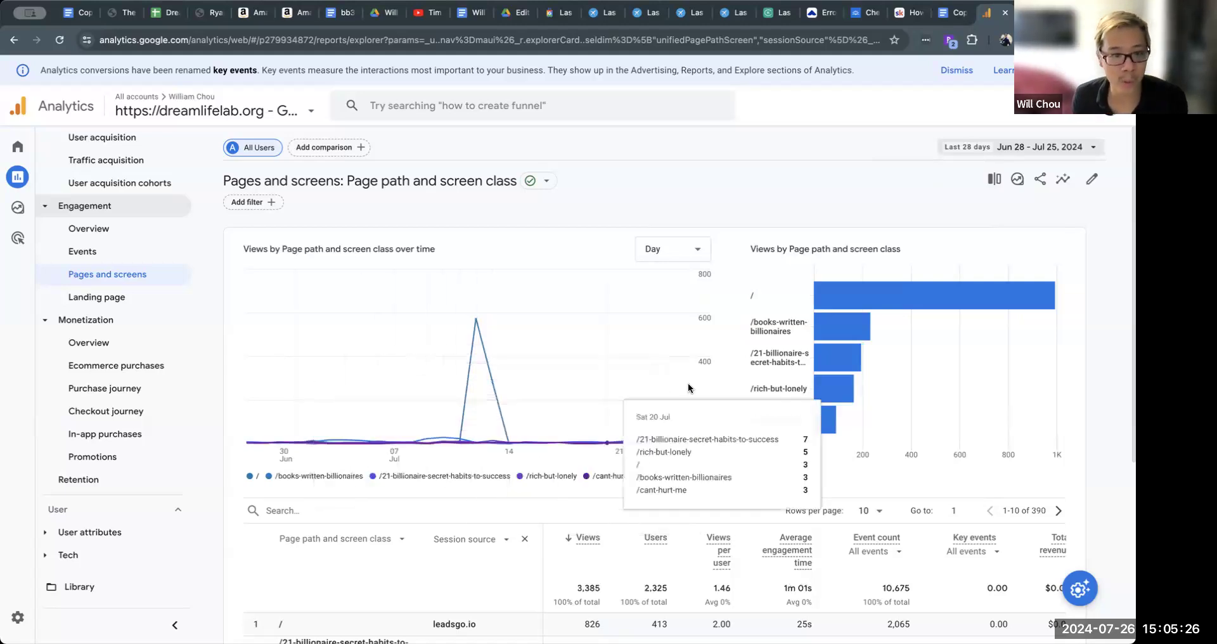
# - Examine the page path table, highlighting the view count of the home page row with session source leadsgo.io
pyautogui.scroll(-1, 329, 349)
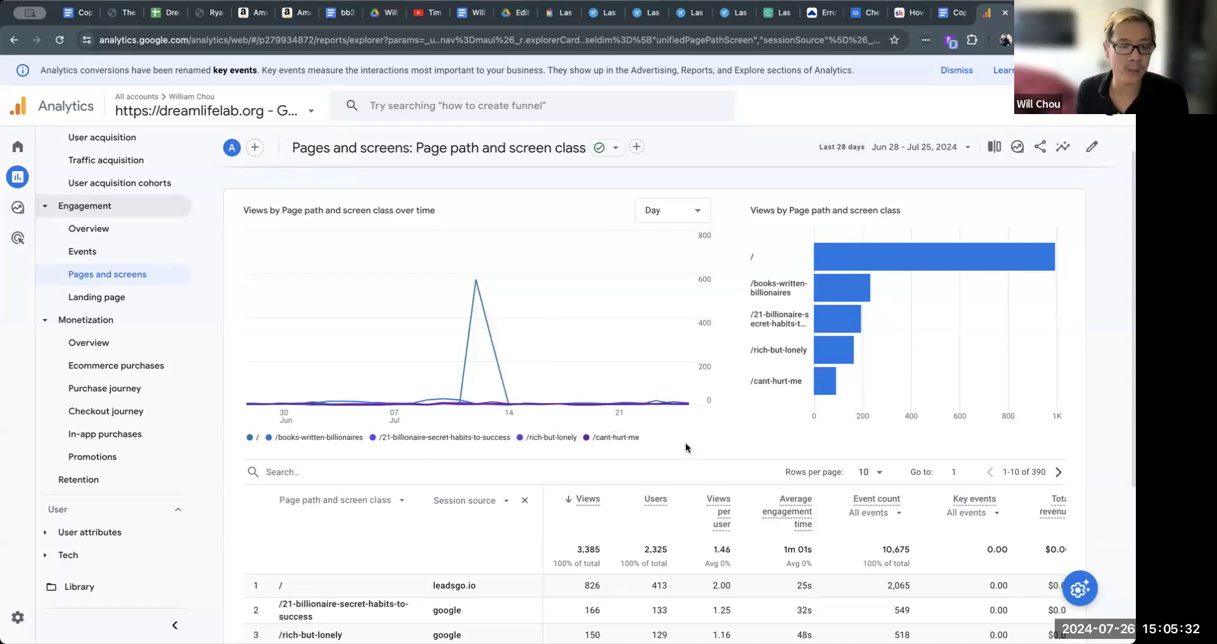
pyautogui.scroll(-3, 669, 425)
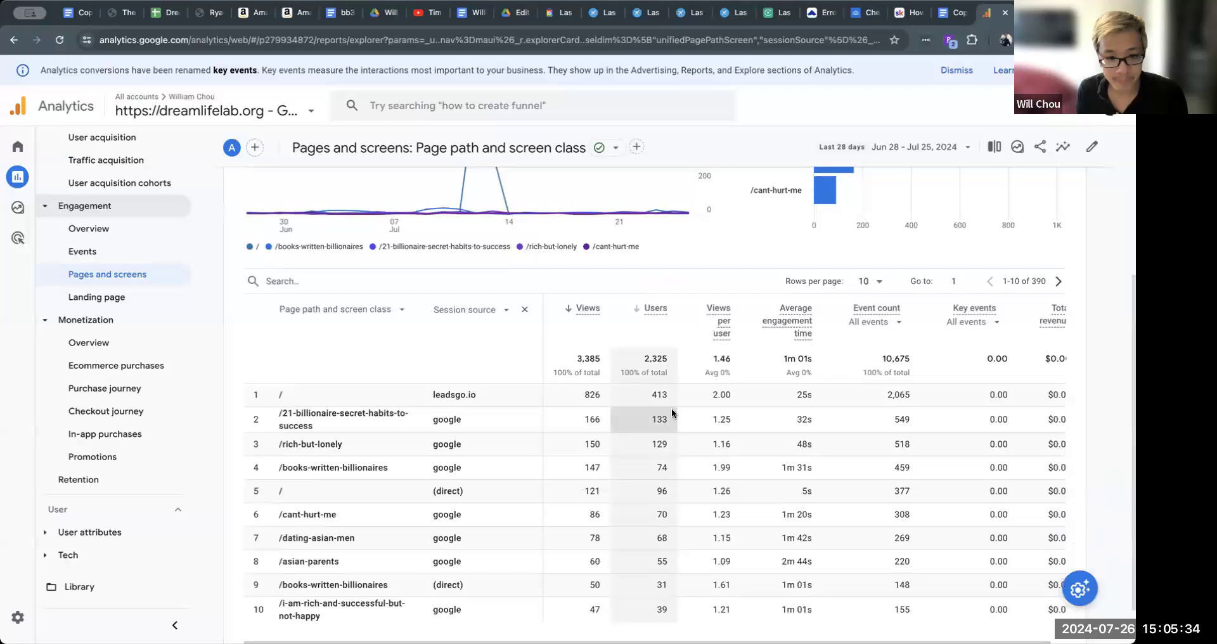
pyautogui.scroll(4, 602, 393)
pyautogui.scroll(-1, 443, 444)
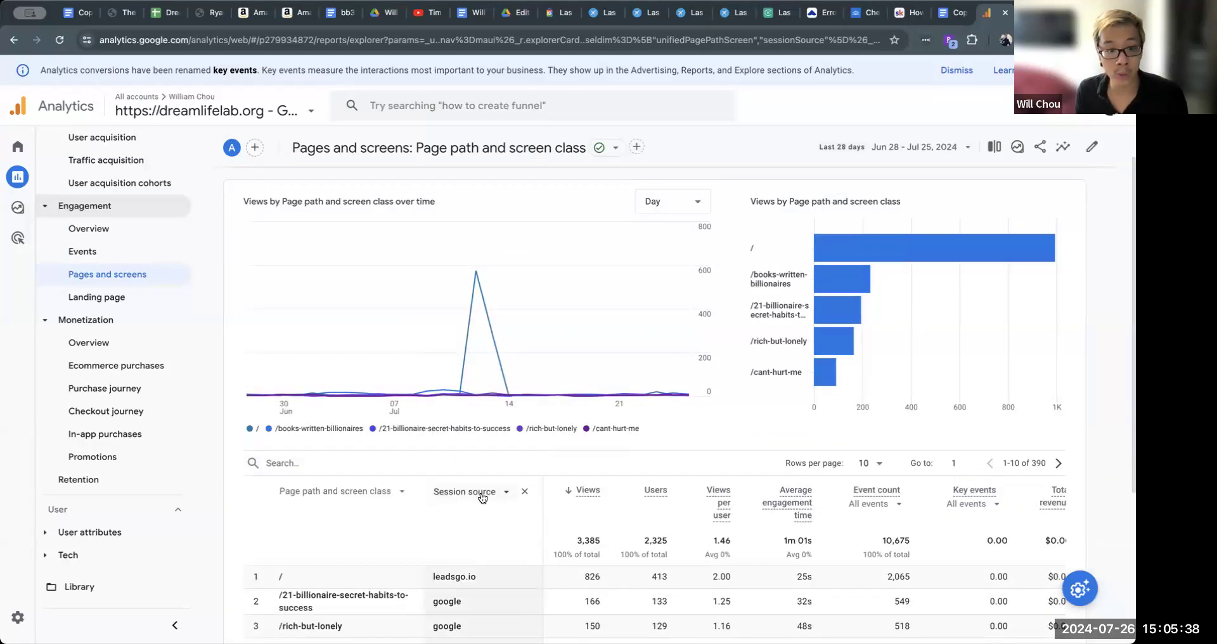
pyautogui.scroll(-2, 489, 381)
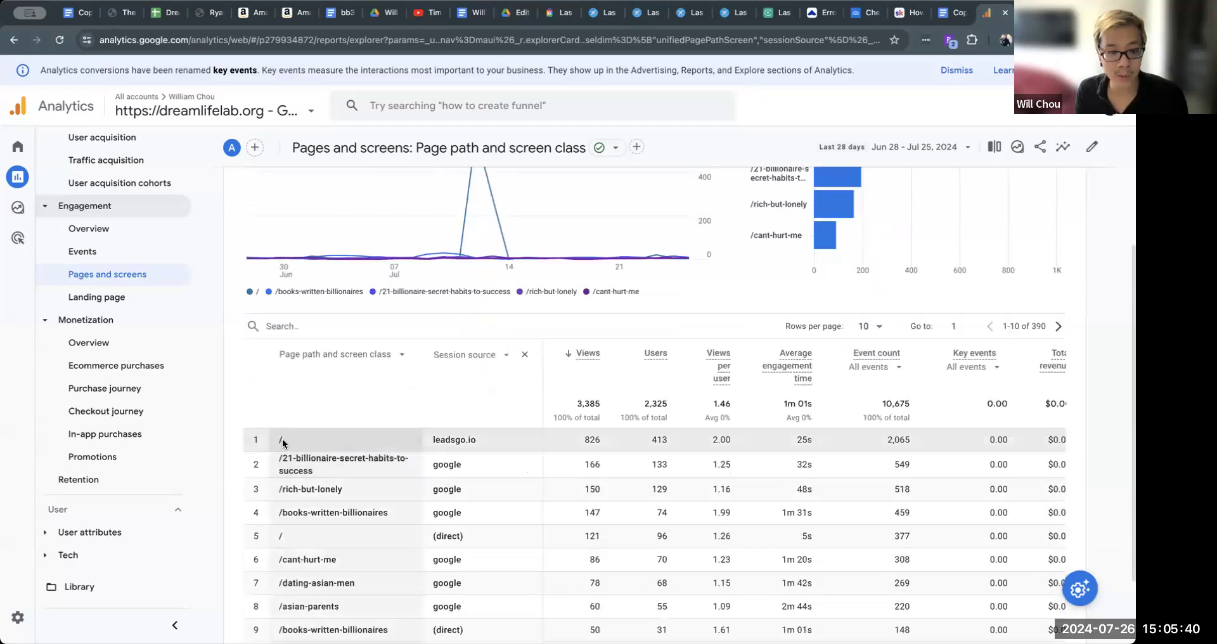
pyautogui.doubleClick(586, 437)
pyautogui.scroll(1, 770, 327)
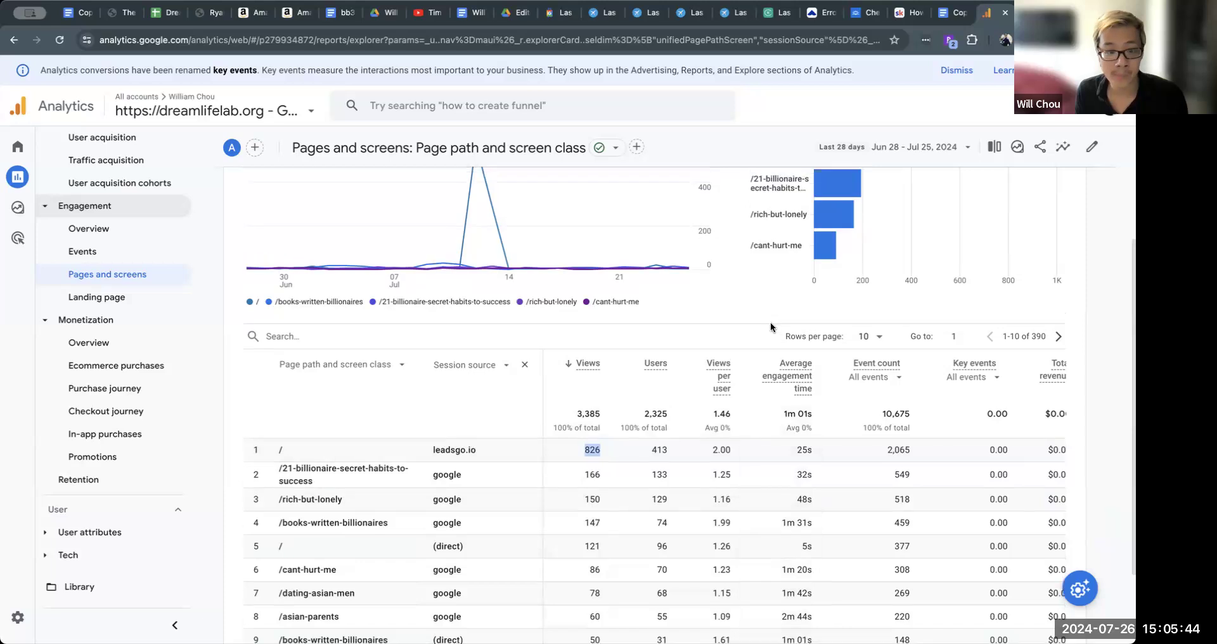
# - Set a custom date range of Jul 9 to Jul 16, 2024 for the Pages and screens report
pyautogui.scroll(3, 741, 308)
pyautogui.click(1021, 147)
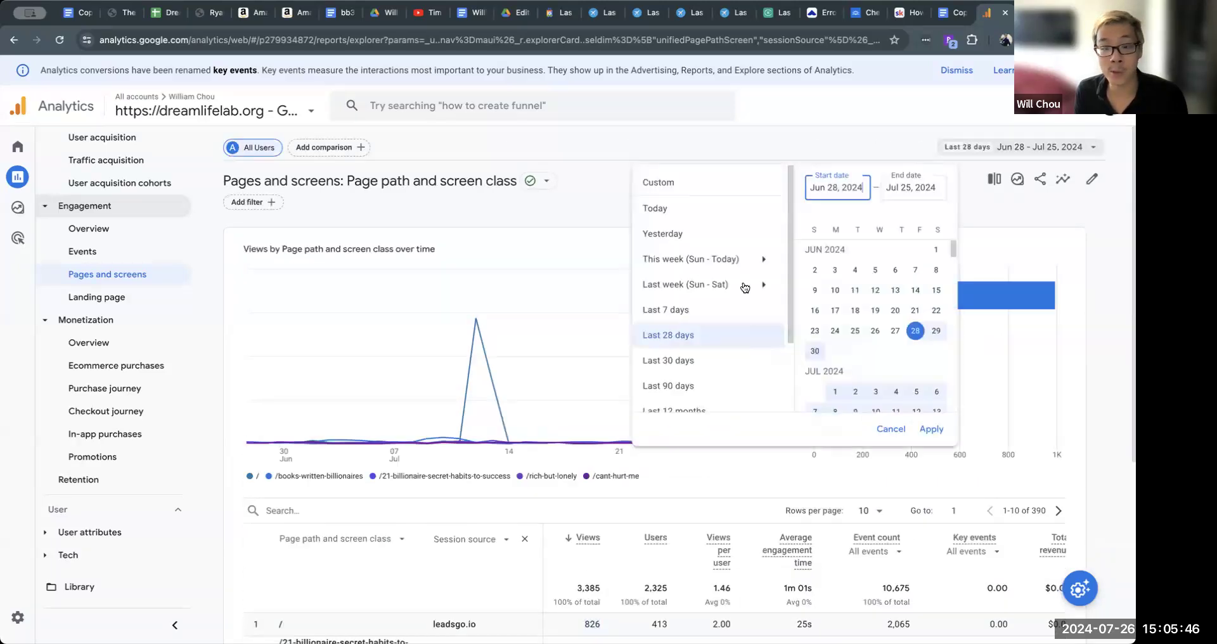
pyautogui.scroll(-2, 862, 343)
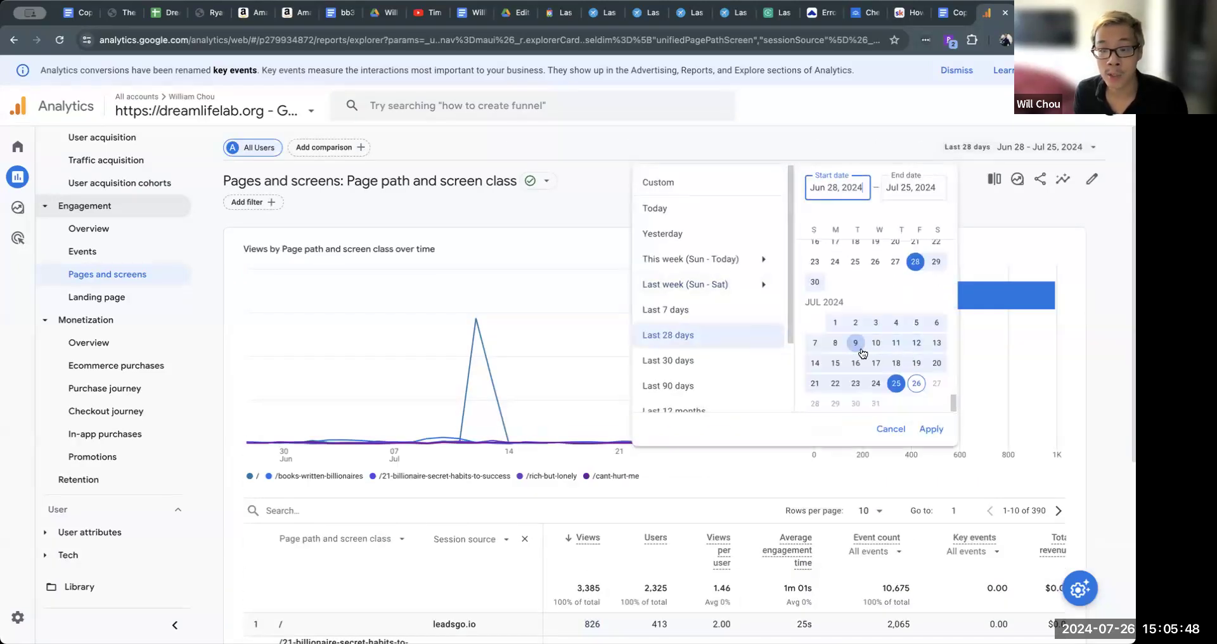
pyautogui.click(856, 343)
pyautogui.click(856, 363)
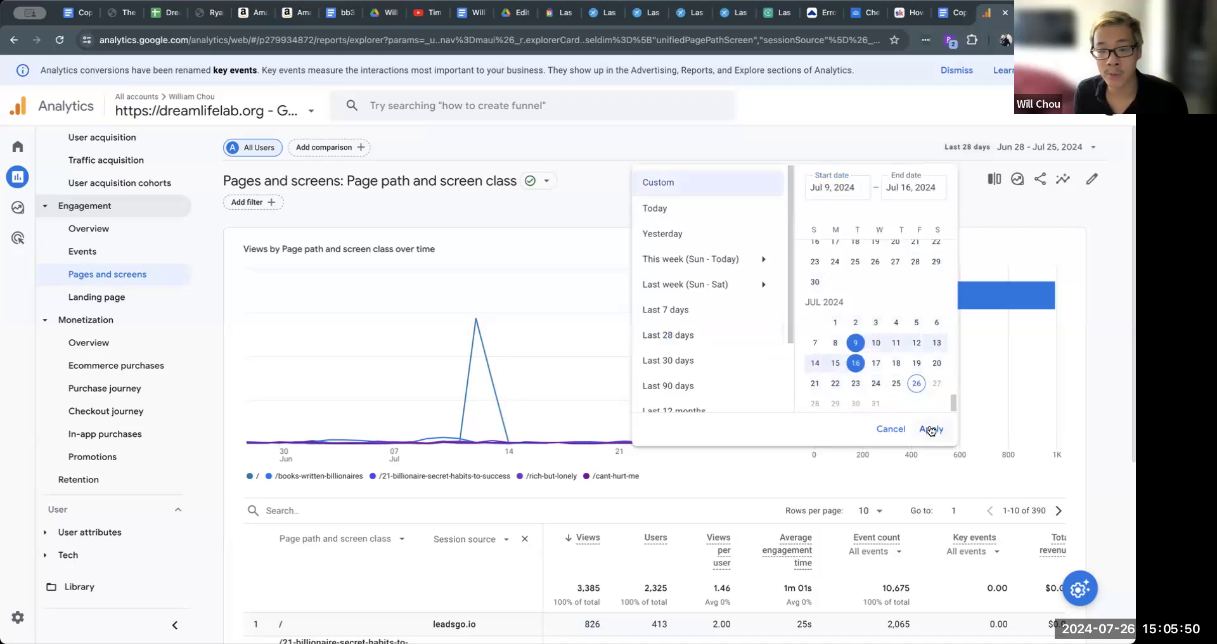
pyautogui.click(931, 430)
# - Examine the session sources in the page path table, highlighting leadsgo.io in the home page row
pyautogui.scroll(-3, 444, 412)
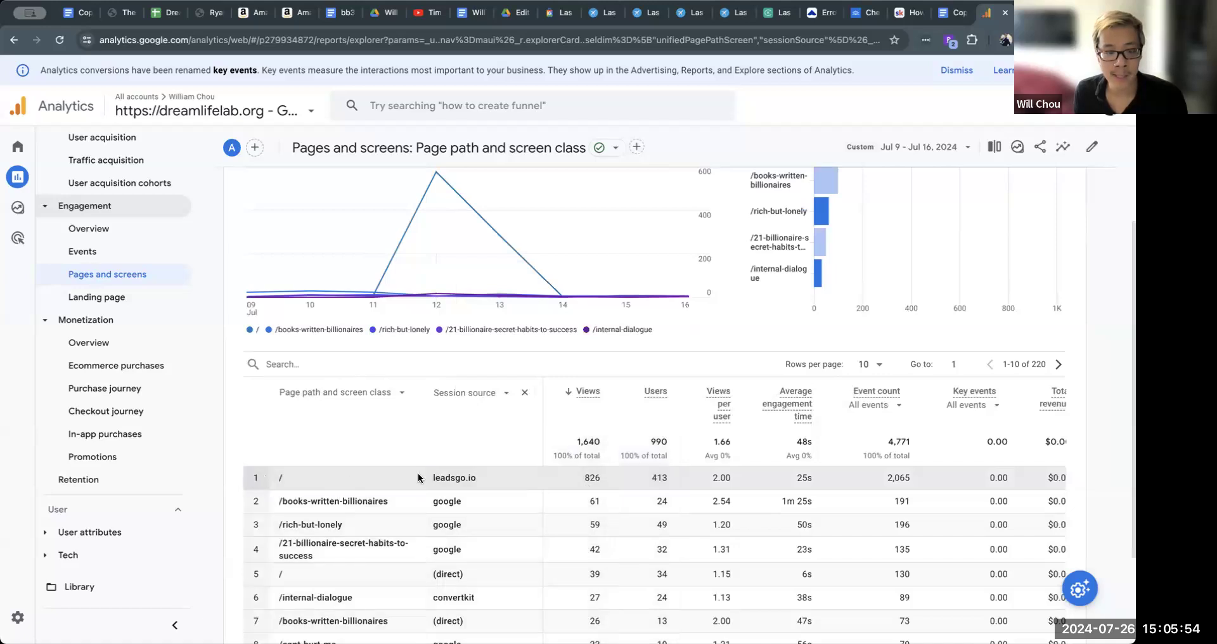
pyautogui.moveTo(479, 480); pyautogui.dragTo(430, 478)
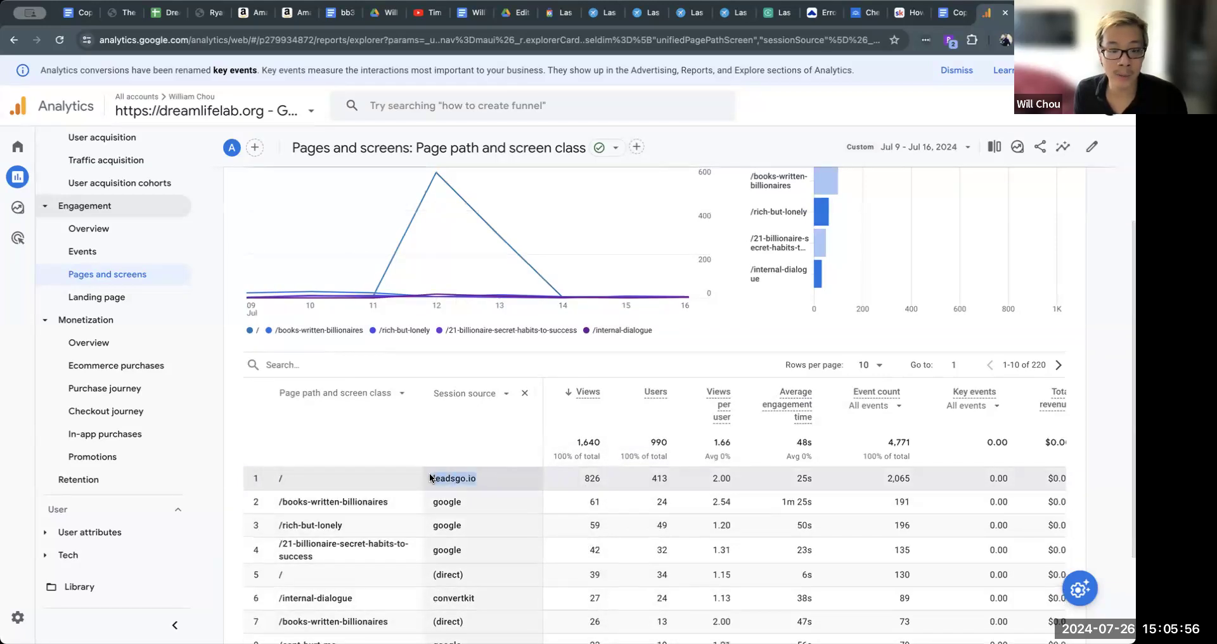
pyautogui.scroll(-2, 500, 489)
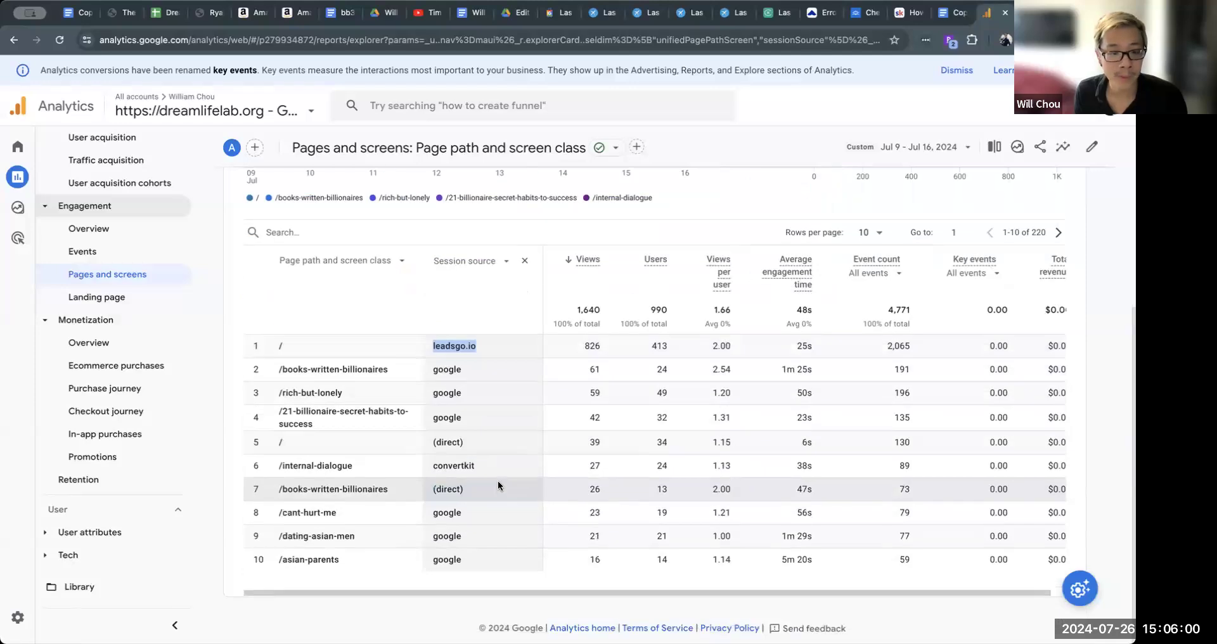
pyautogui.scroll(4, 498, 483)
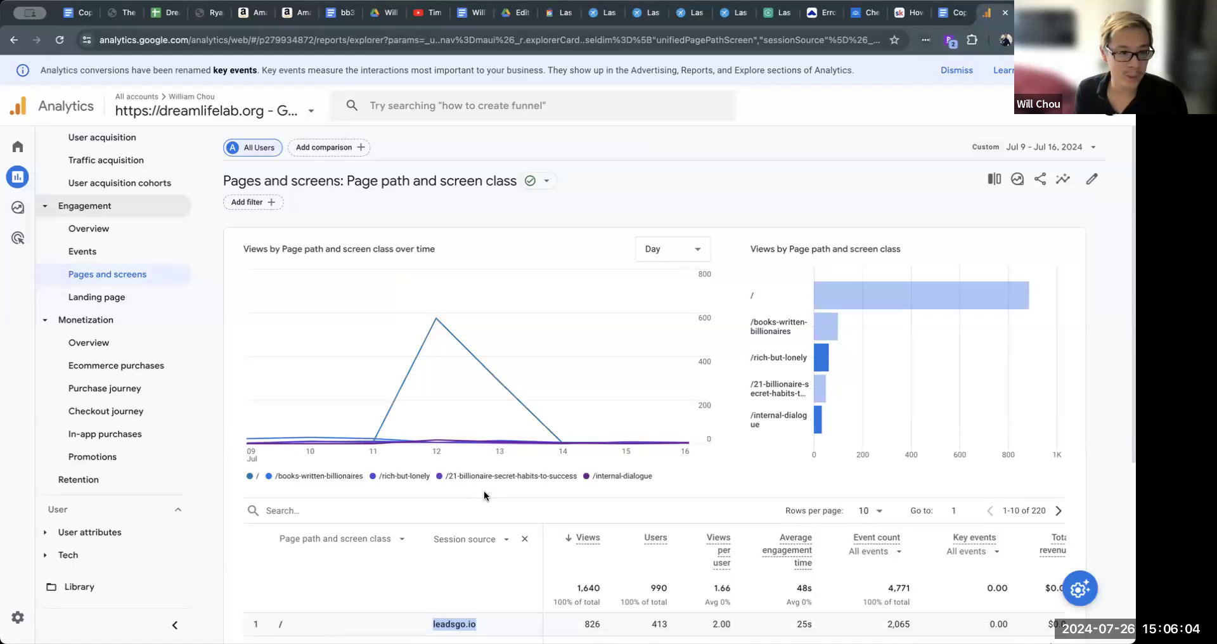
# - Open the Engagement overview and look through its views, event count, user activity and stickiness cards
pyautogui.click(120, 236)
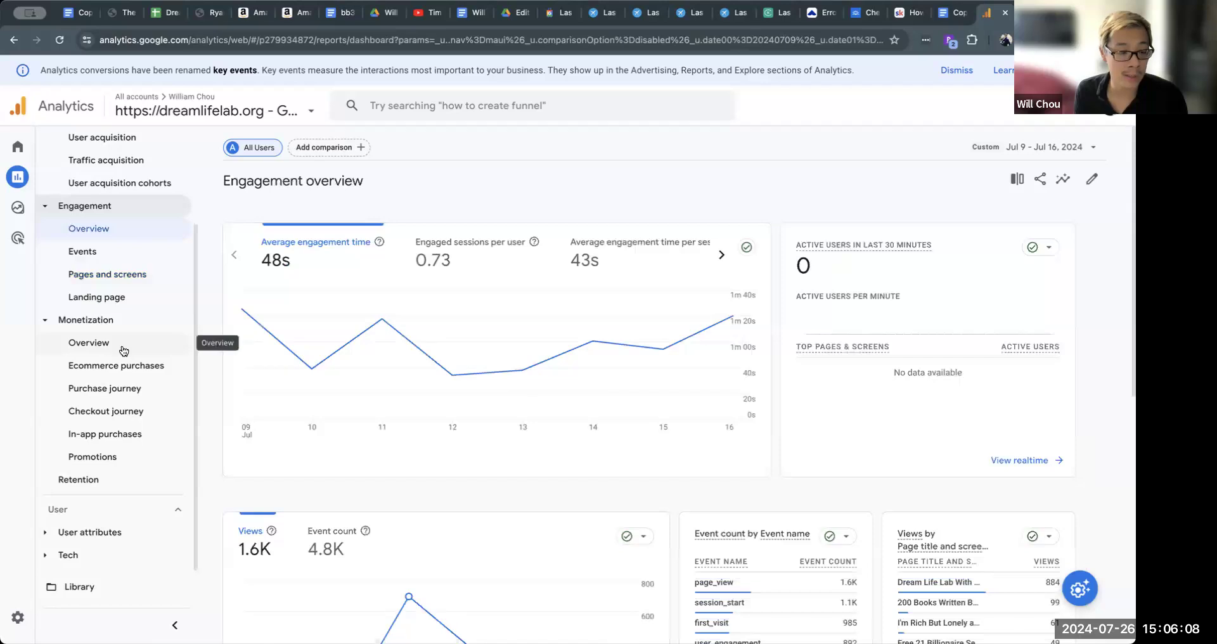
pyautogui.scroll(-5, 599, 378)
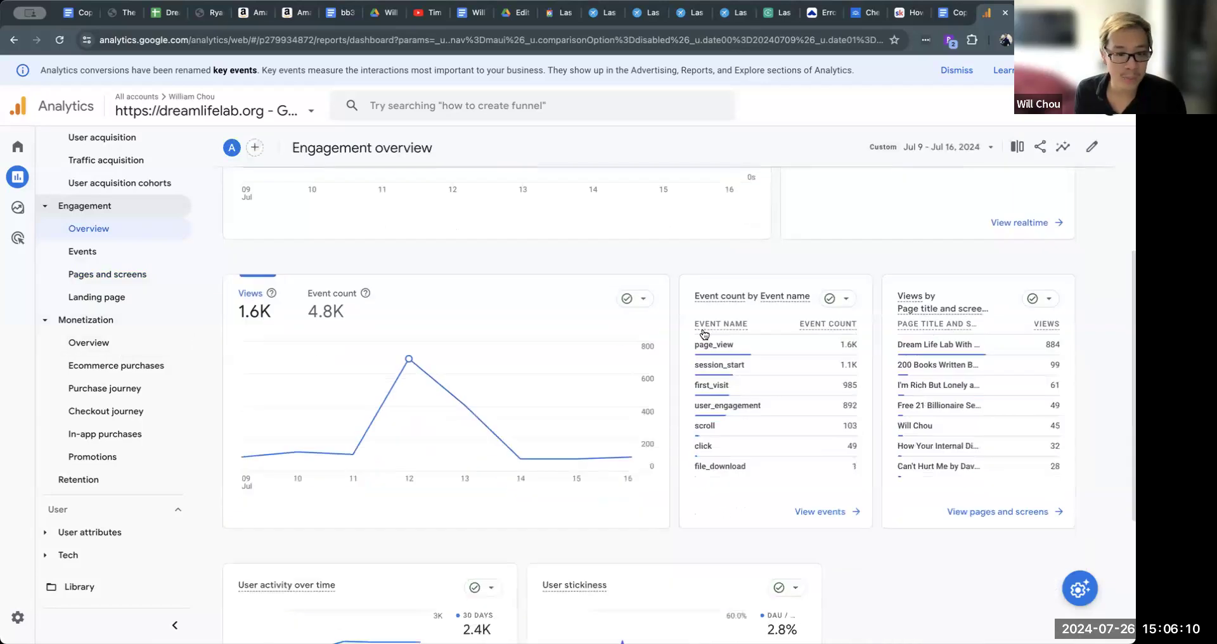
pyautogui.scroll(-2, 599, 377)
# - Check the Acquisition overview, and examine average engagement time by channel group in the User acquisition report
pyautogui.scroll(2, 111, 317)
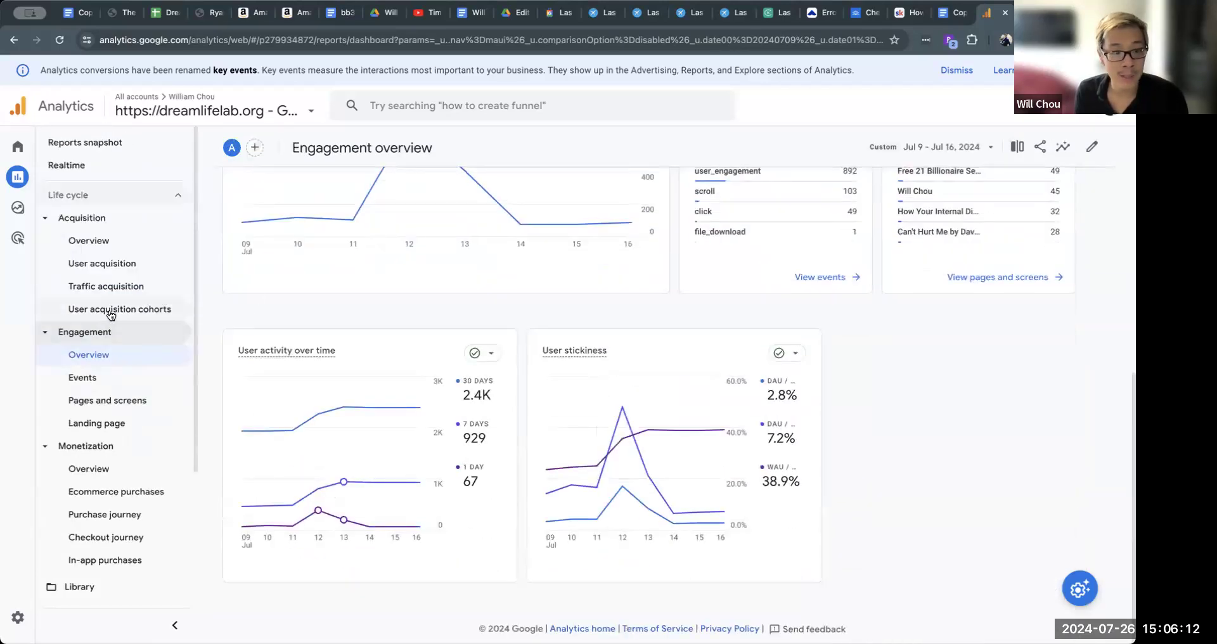
pyautogui.click(115, 242)
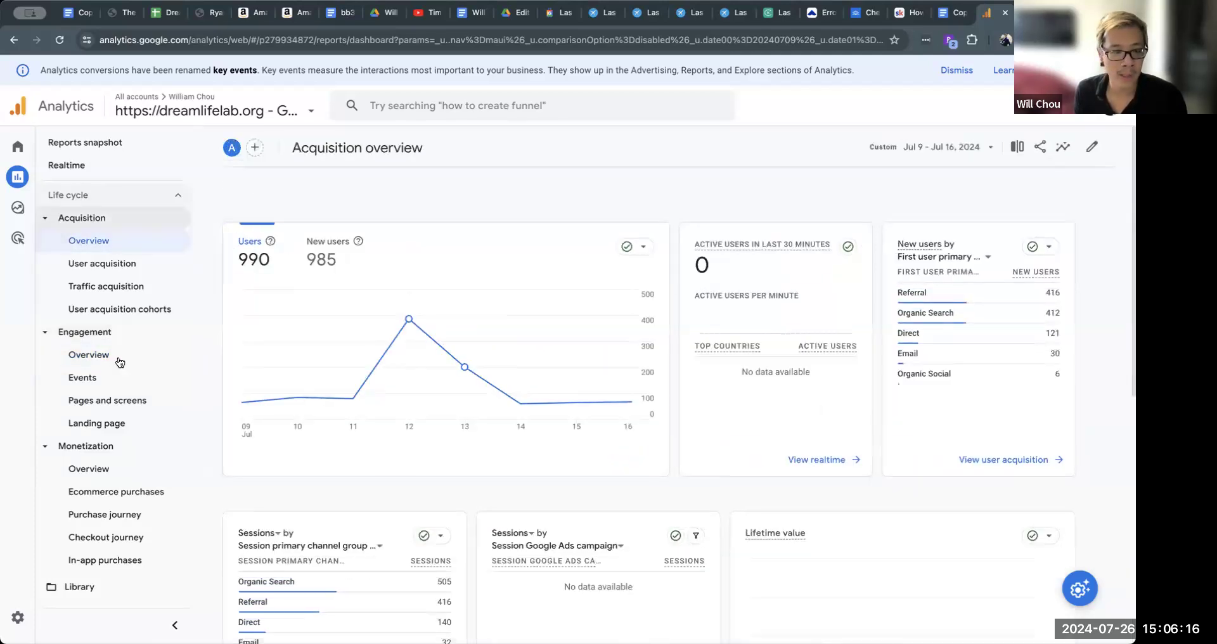
pyautogui.click(139, 269)
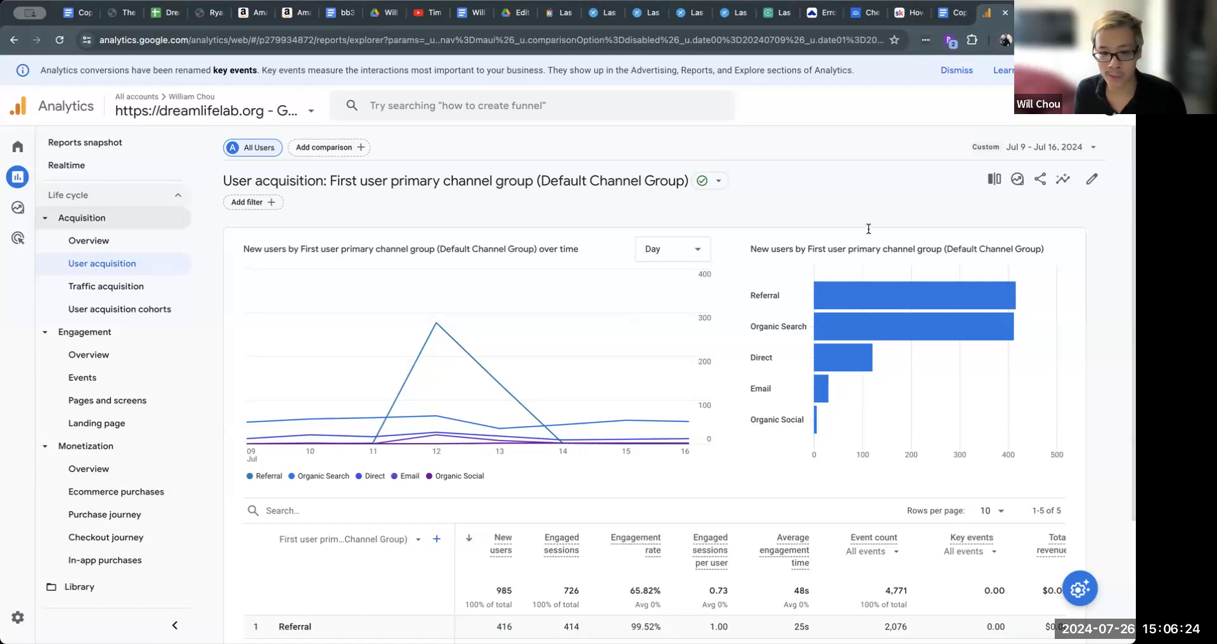
pyautogui.scroll(-3, 908, 357)
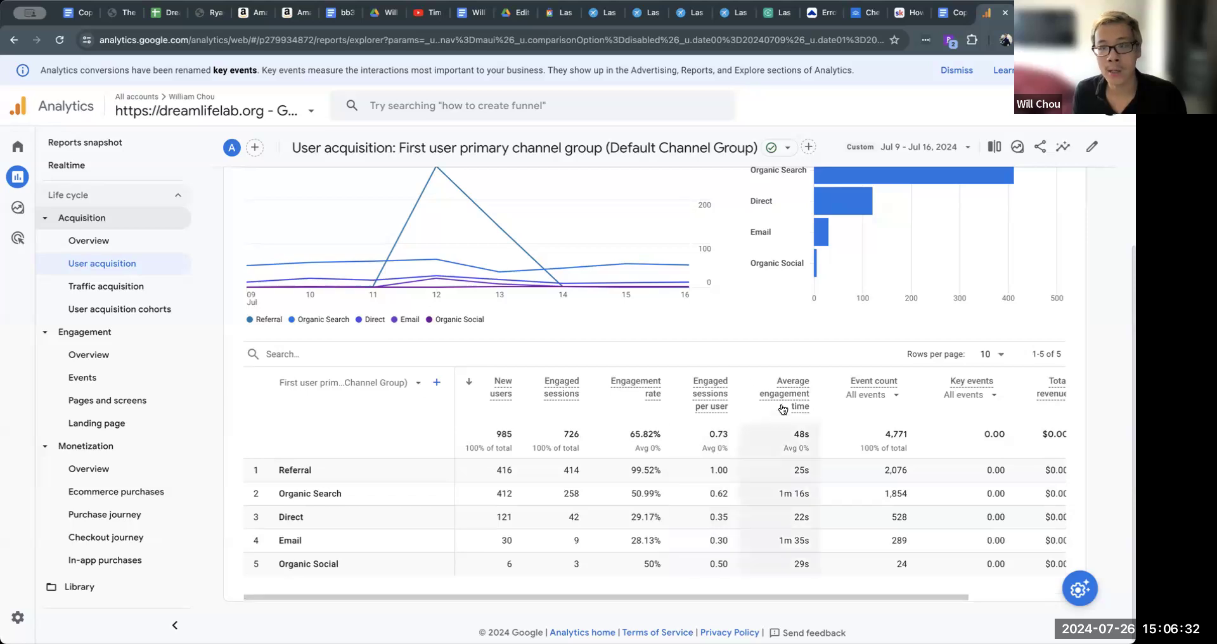
pyautogui.moveTo(778, 417)
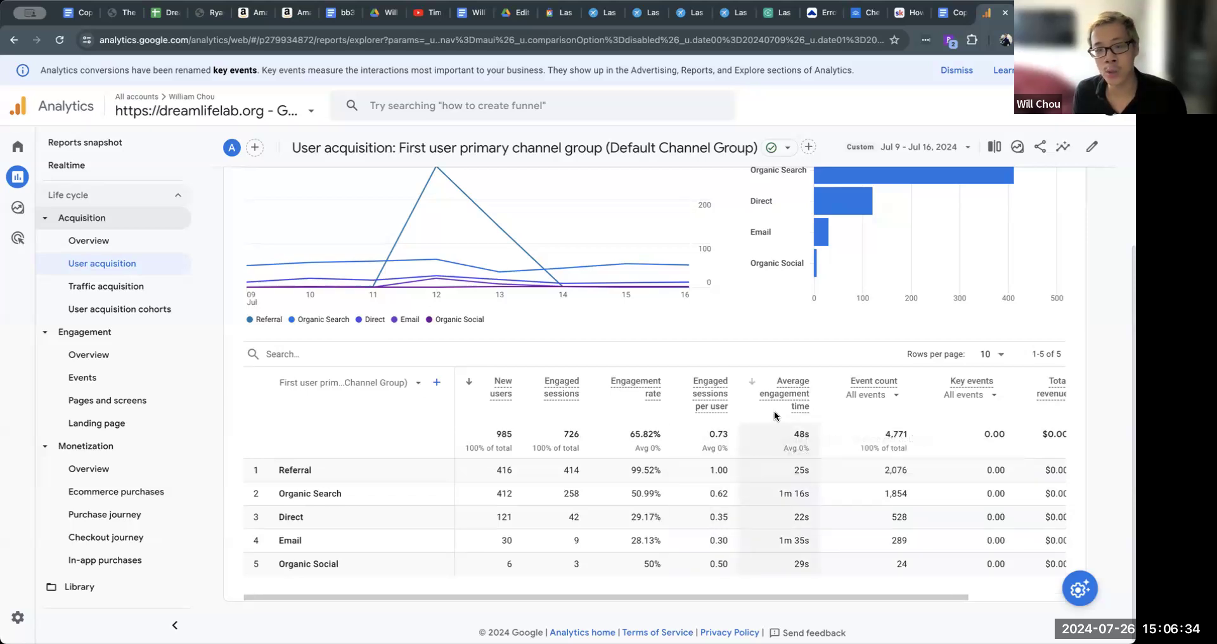
# - Compare the Looker Studio home page with the User acquisition report's chart and table in Google Analytics
pyautogui.hotkey('ctrl', 'Tab')
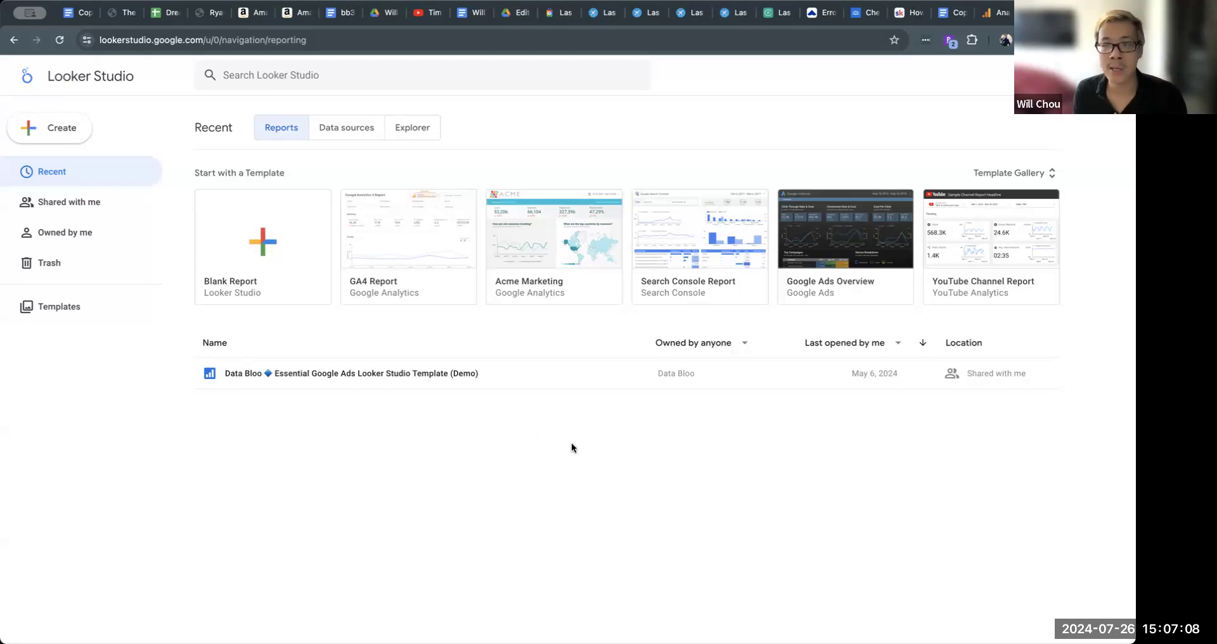
pyautogui.hotkey('ctrl', 'shift', 'Tab')
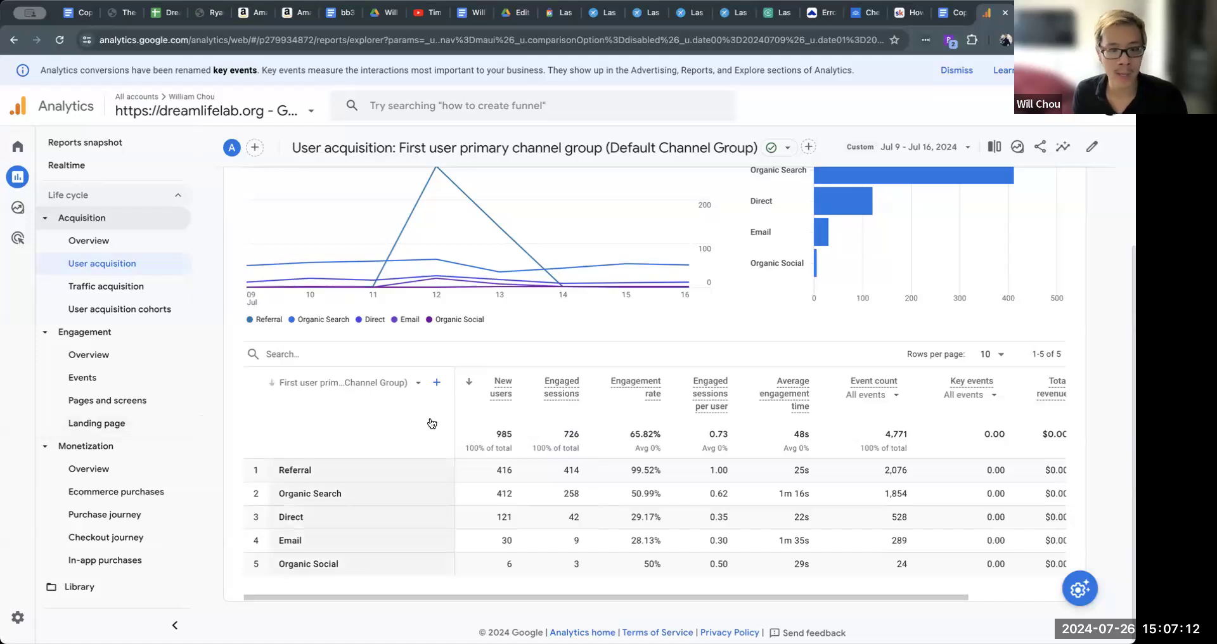
pyautogui.scroll(3, 438, 431)
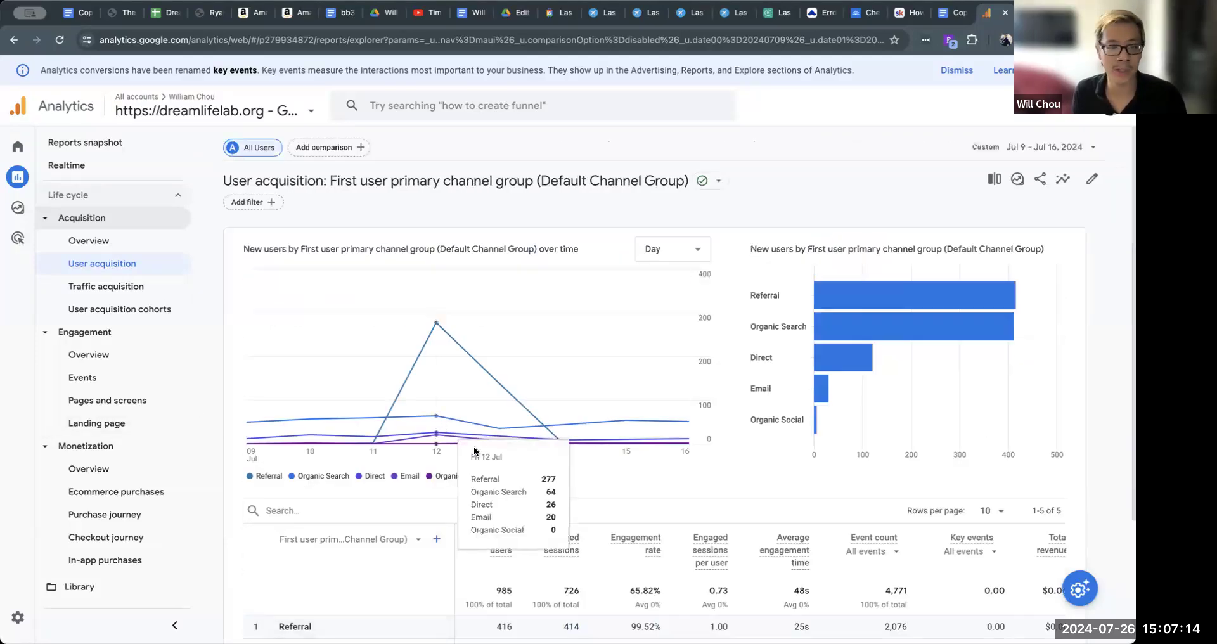
pyautogui.scroll(-3, 620, 491)
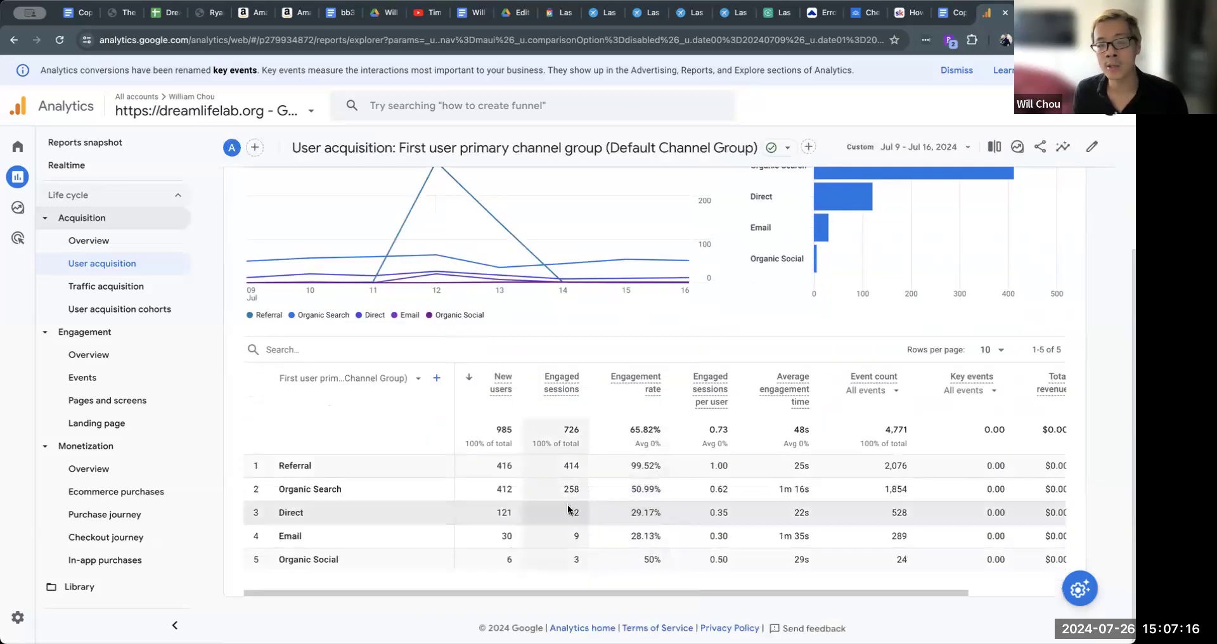
pyautogui.hotkey('ctrl', 'Tab')
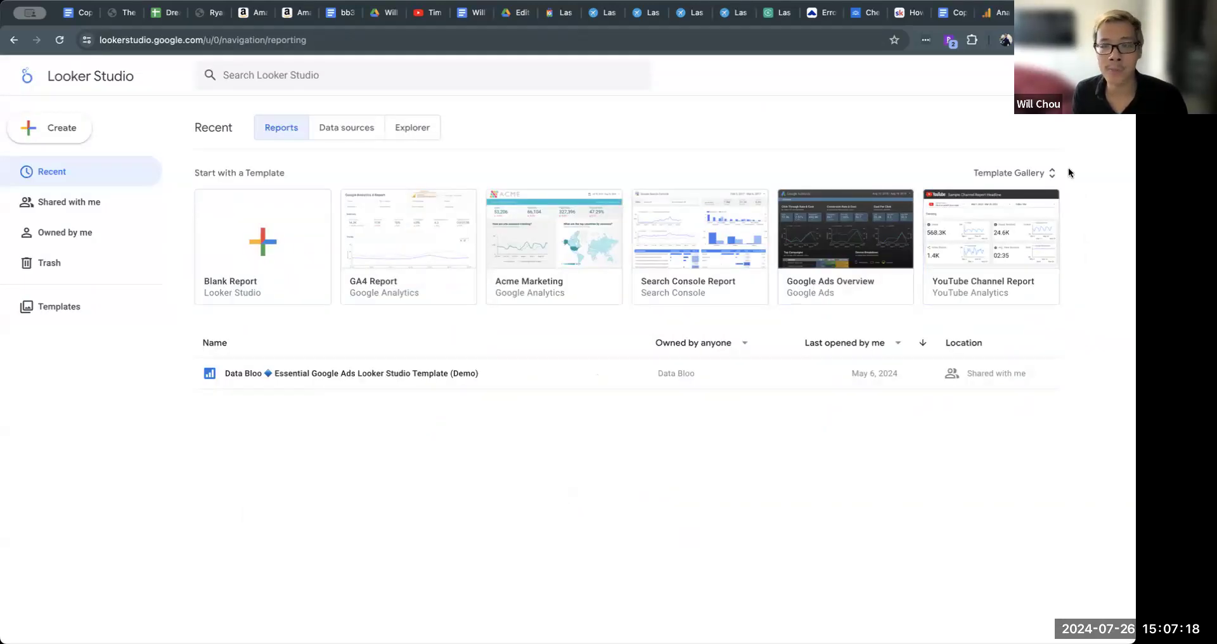
pyautogui.click(987, 14)
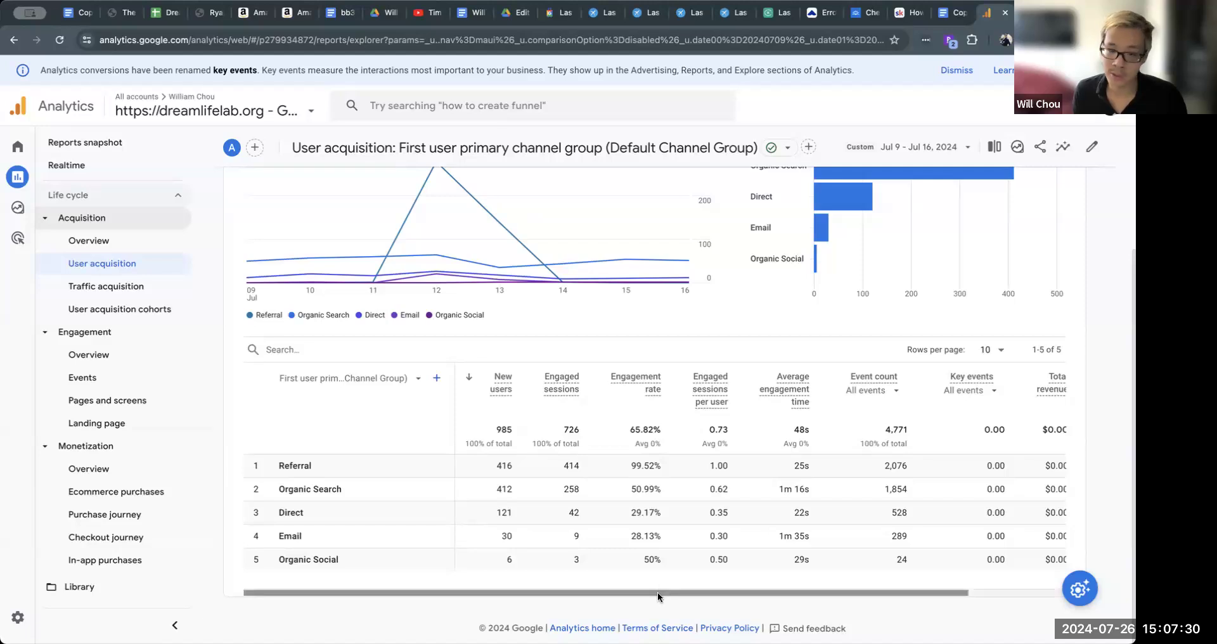
# - Switch to Looker Studio and browse the full Template Gallery of reports down to the Apigee templates
pyautogui.hotkey('ctrl', 'Tab')
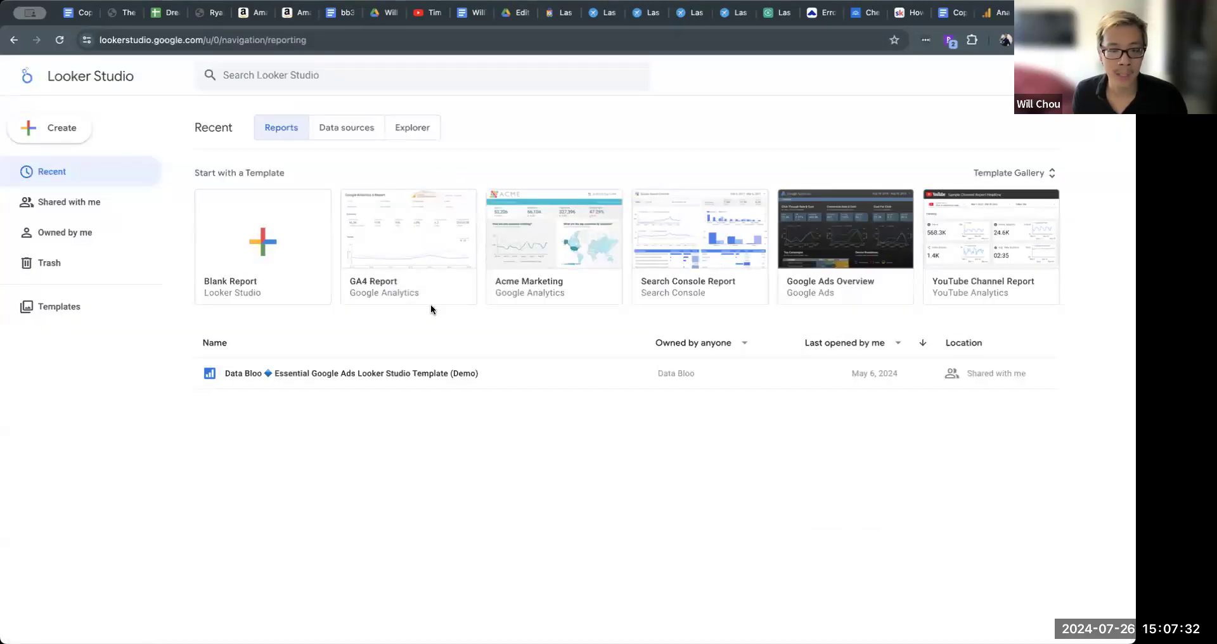
pyautogui.click(1025, 172)
pyautogui.scroll(-15, 877, 424)
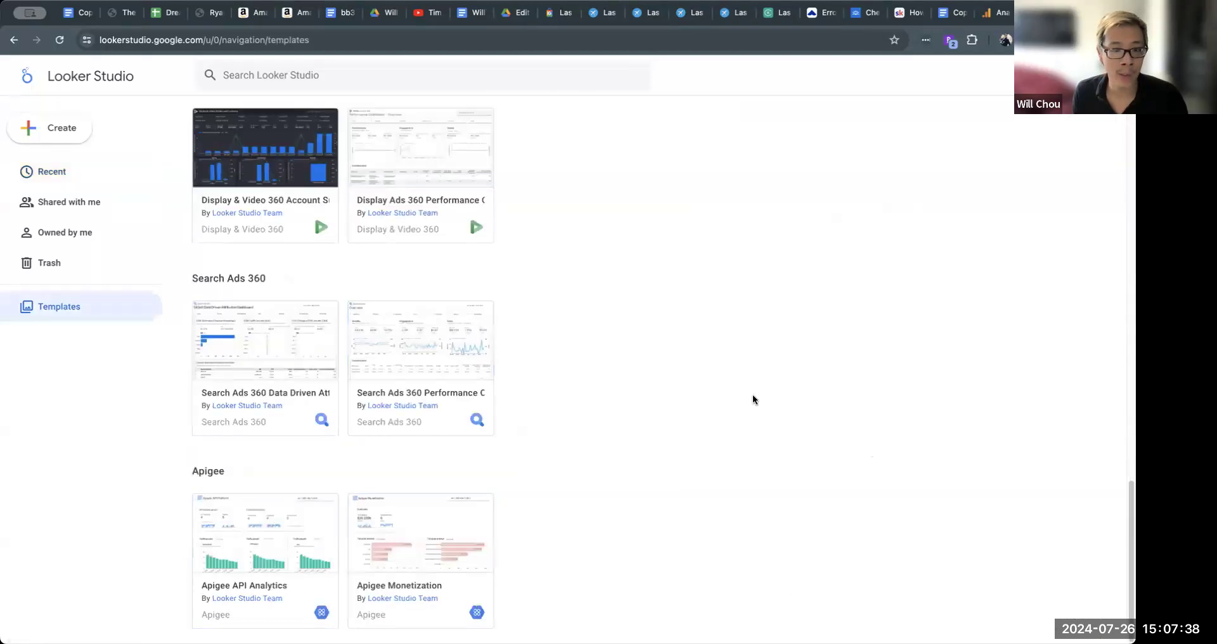
# - Look through the Template Gallery categories from Google Analytics and BigQuery down to Search Ads 360 and Apigee
pyautogui.scroll(20, 778, 400)
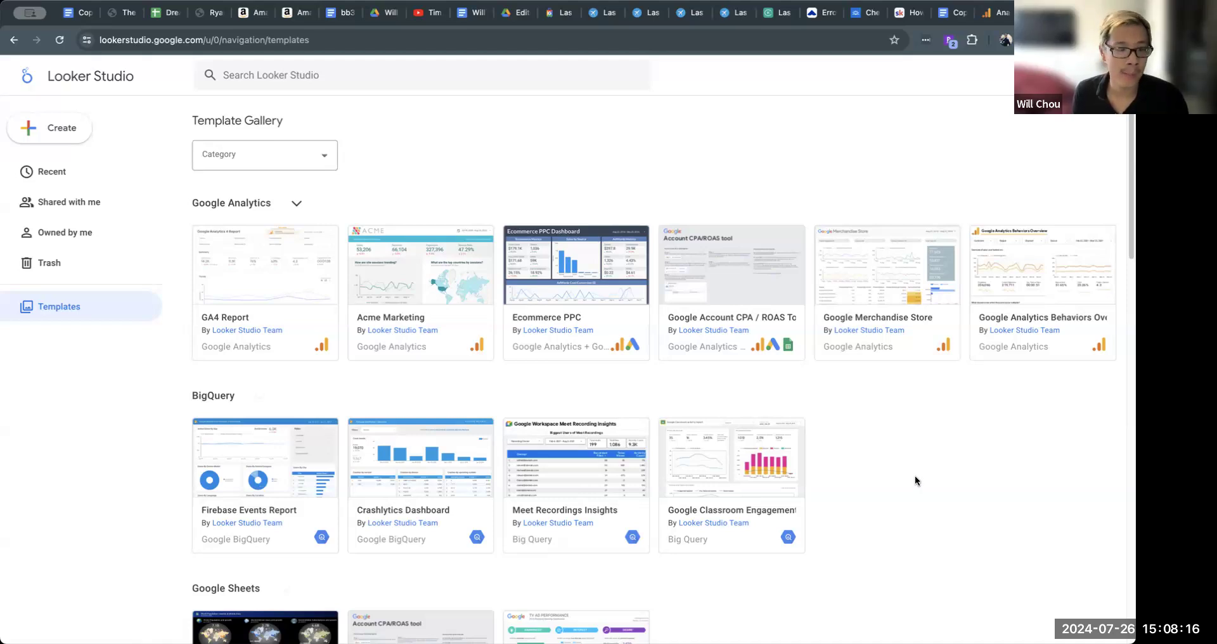
pyautogui.scroll(-12, 941, 469)
pyautogui.scroll(-8, 944, 472)
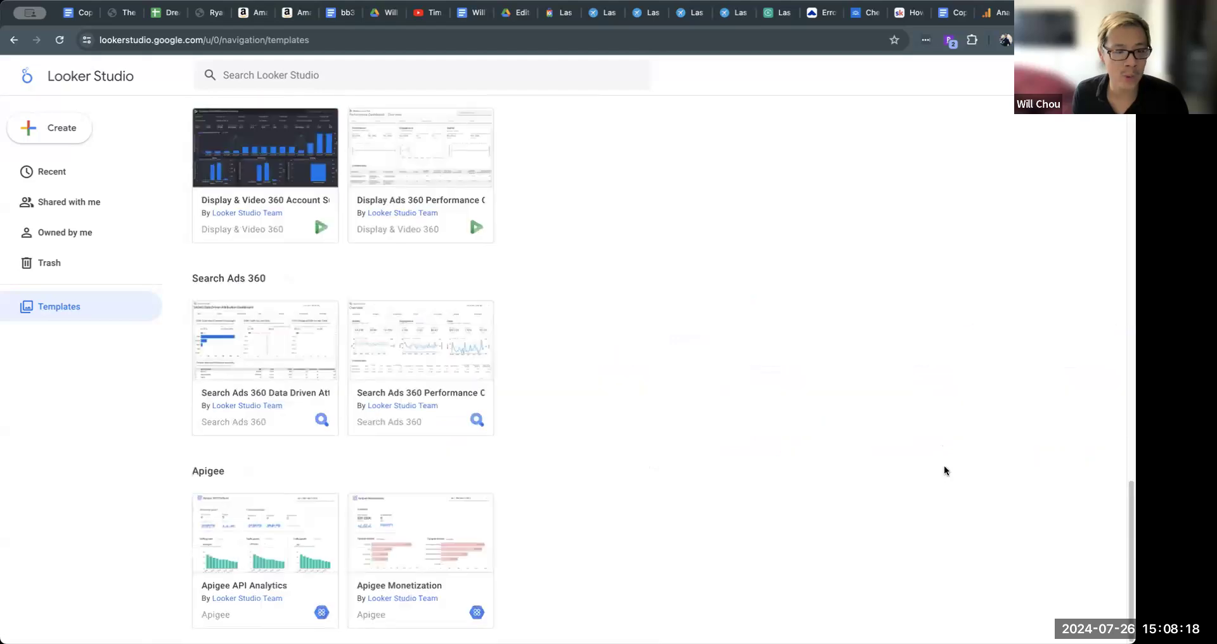
pyautogui.scroll(20, 728, 474)
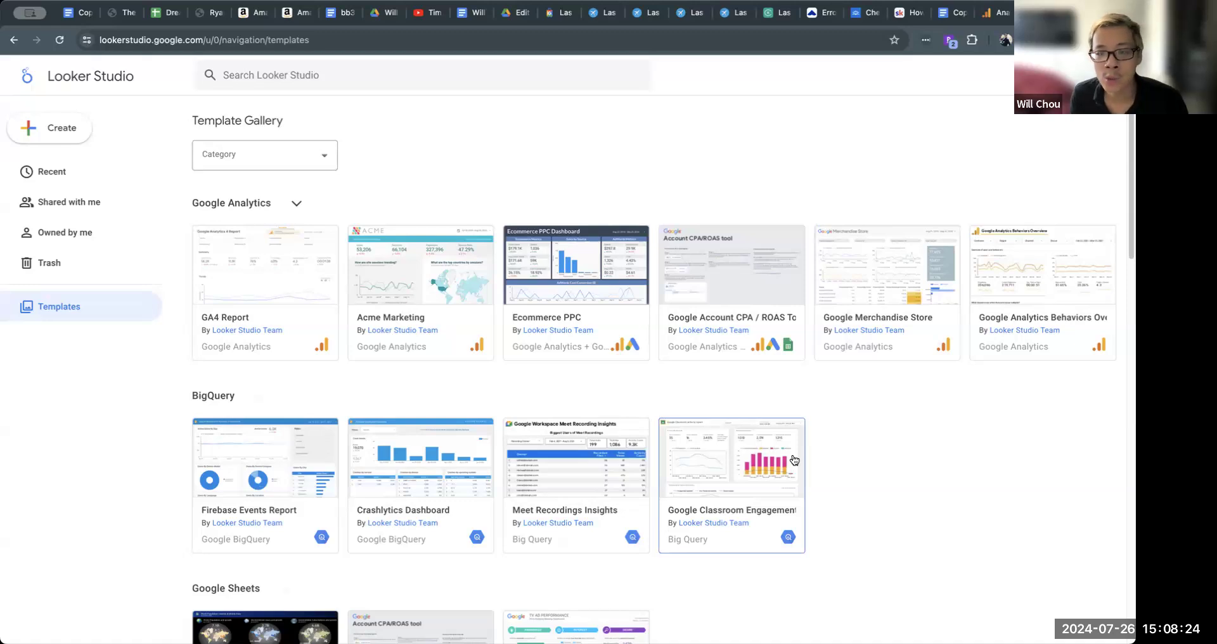
pyautogui.scroll(-10, 793, 461)
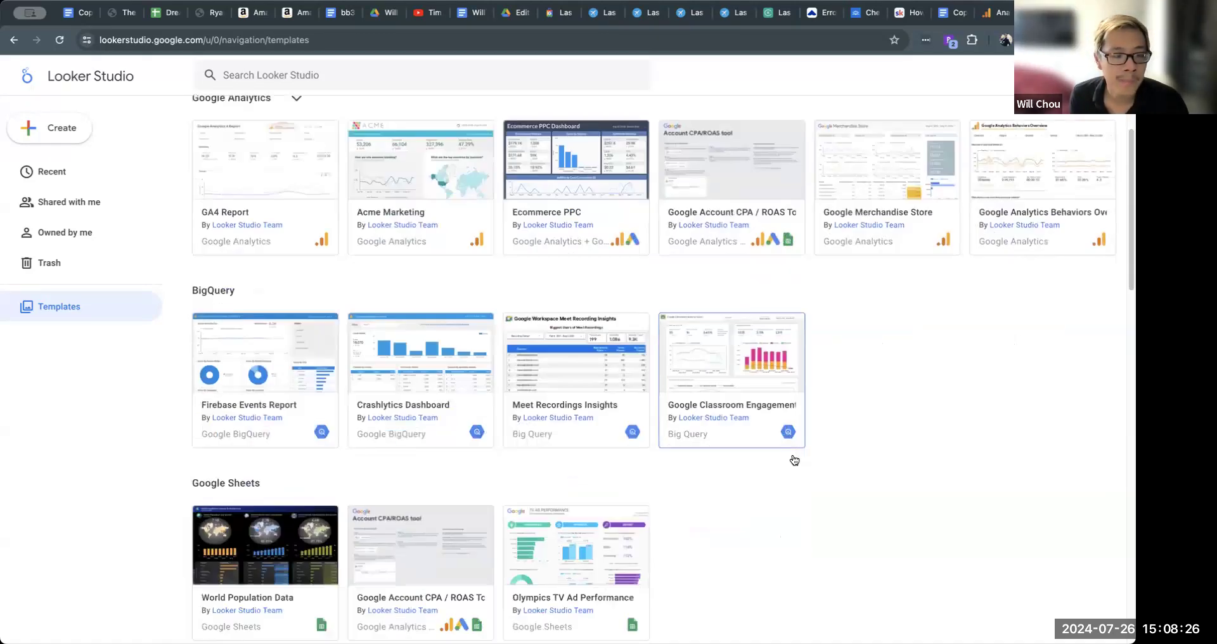
pyautogui.scroll(-8, 793, 458)
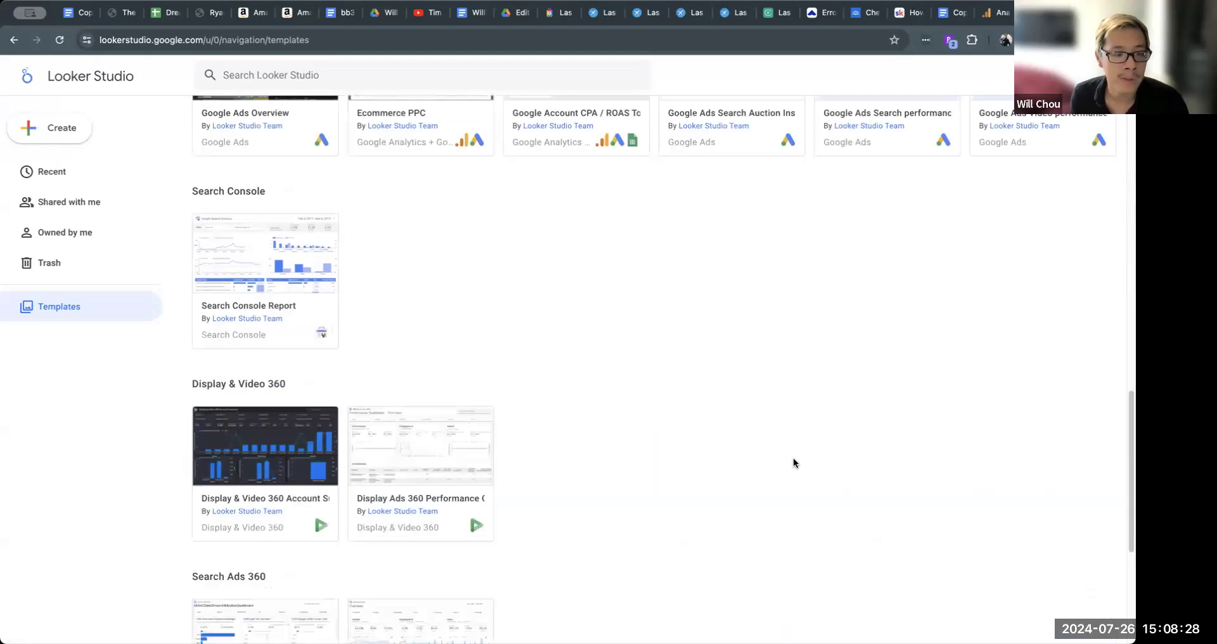
pyautogui.scroll(11, 634, 474)
pyautogui.scroll(8, 573, 474)
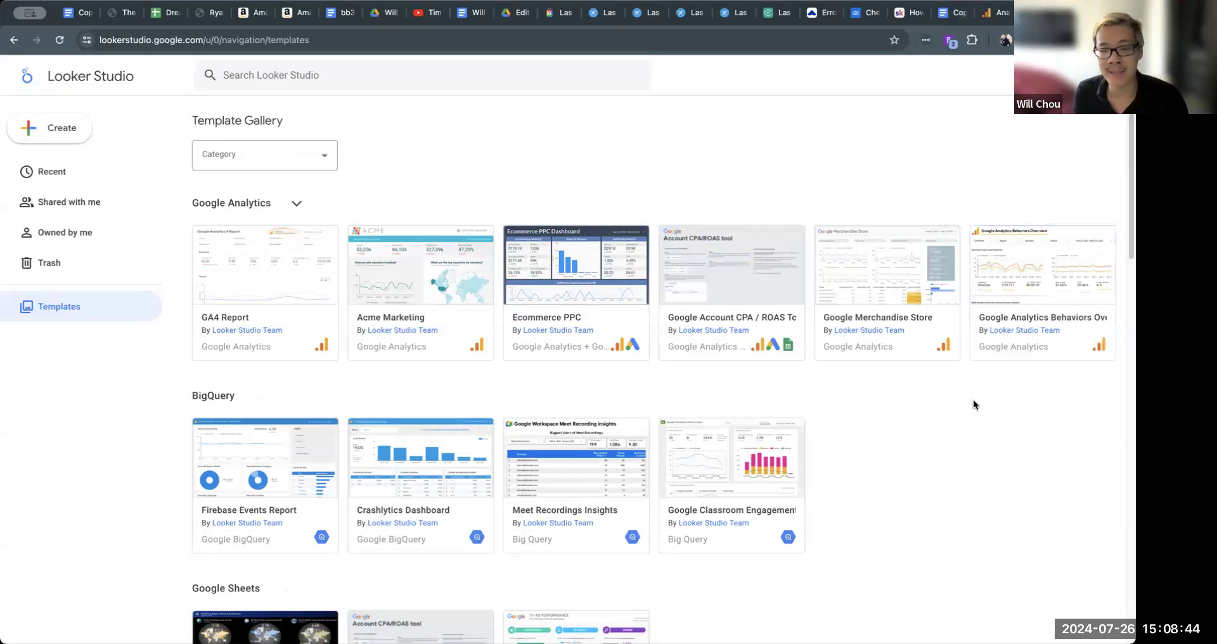
# - Open the GA4 Report template and look over its Summary & Trends page
pyautogui.click(390, 358)
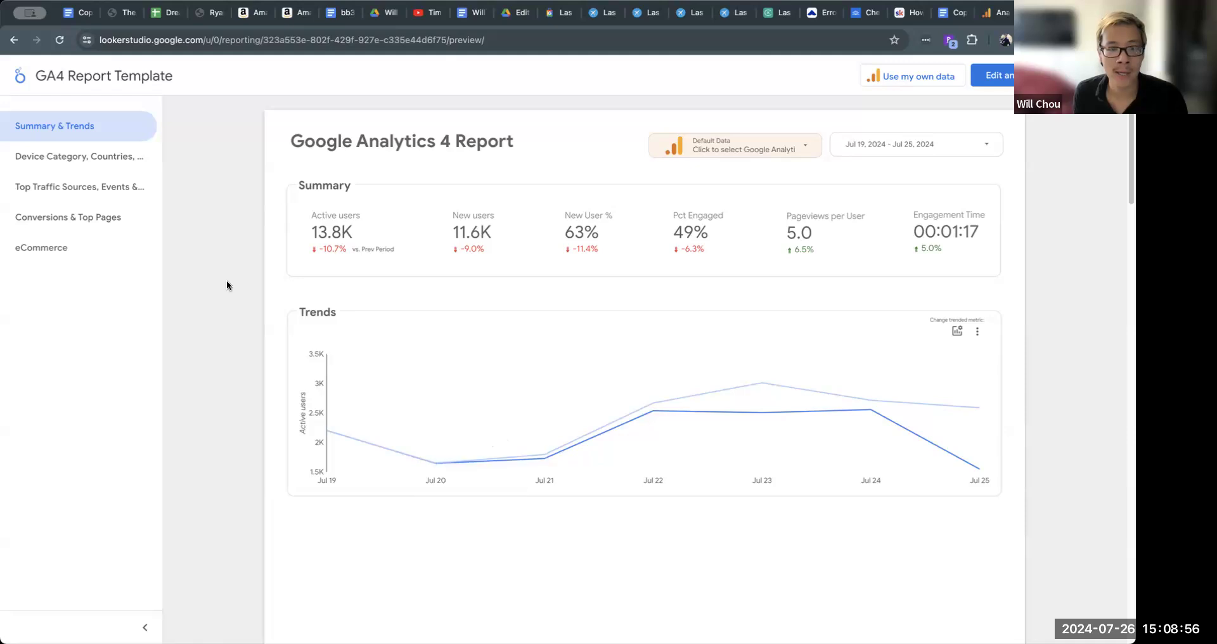
pyautogui.scroll(-5, 818, 425)
pyautogui.scroll(5, 792, 428)
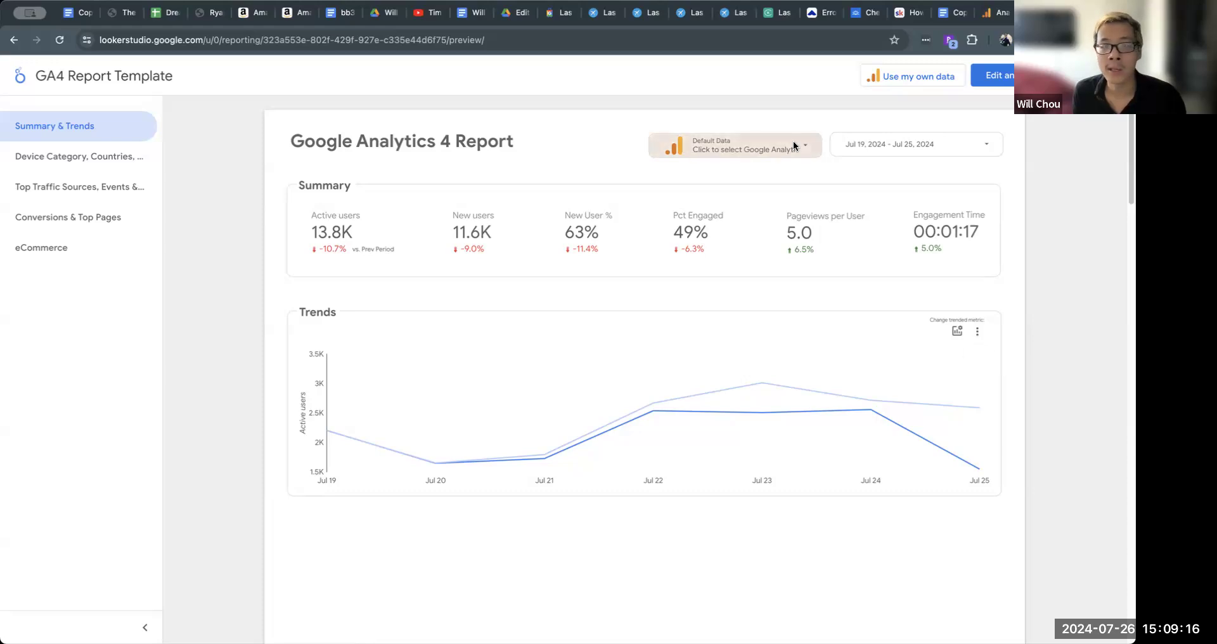
# - Authorize access to Google Analytics for using own data in the template, and choose the dreamlifelab.org GA4 property
pyautogui.click(1009, 77)
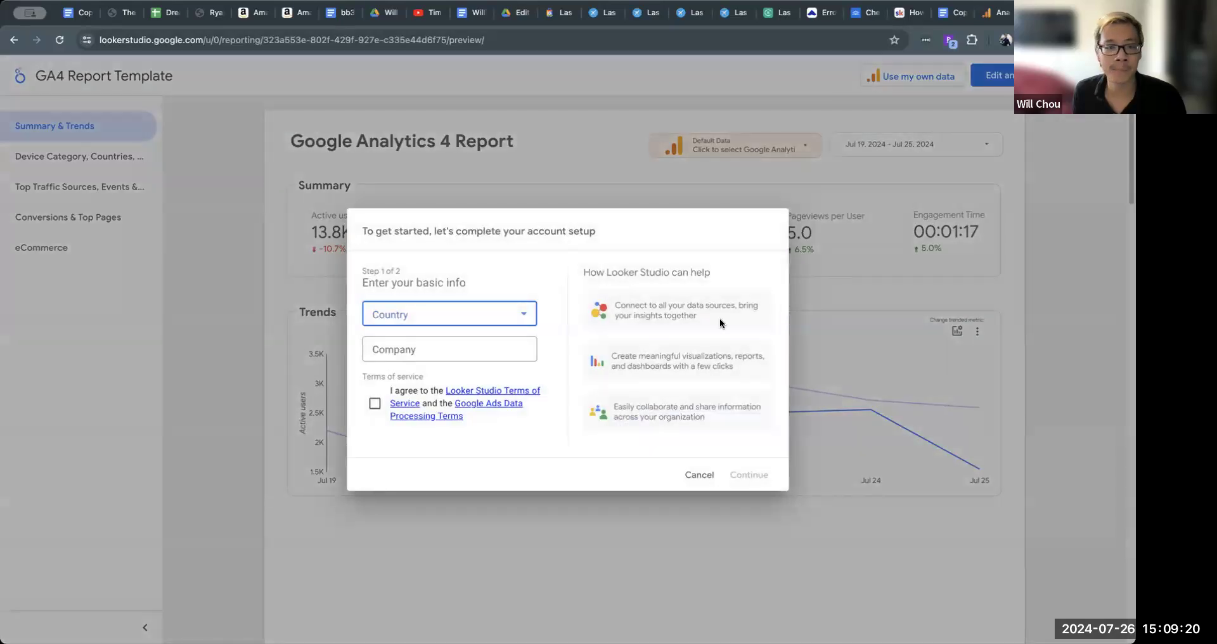
pyautogui.click(698, 478)
pyautogui.click(913, 76)
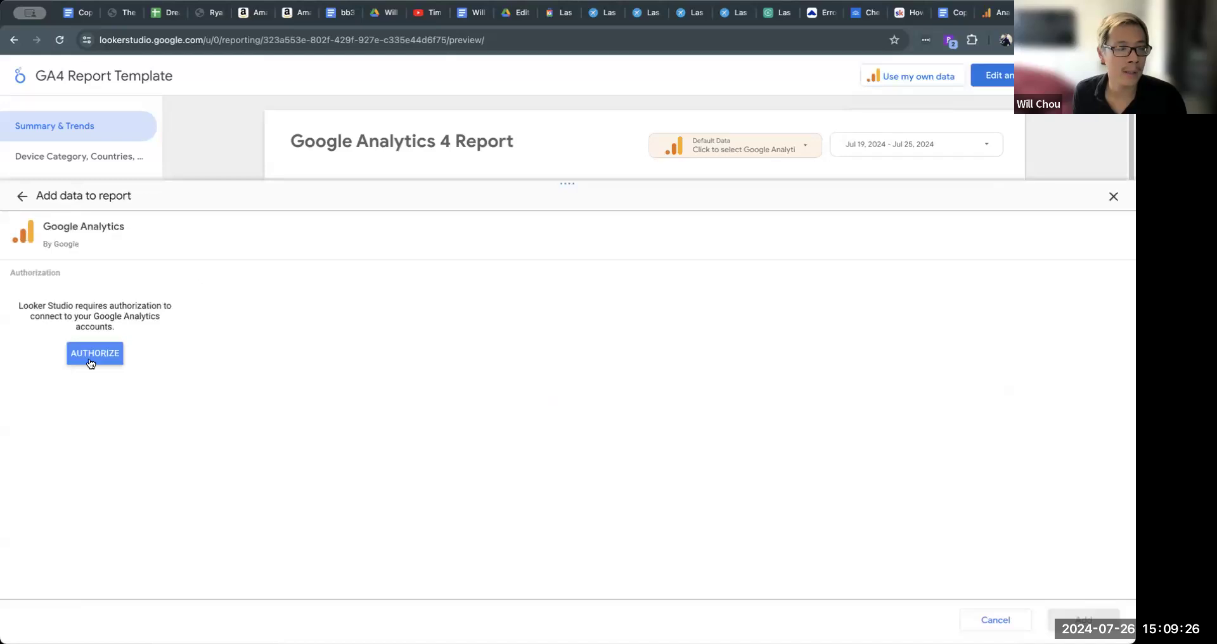
pyautogui.click(89, 363)
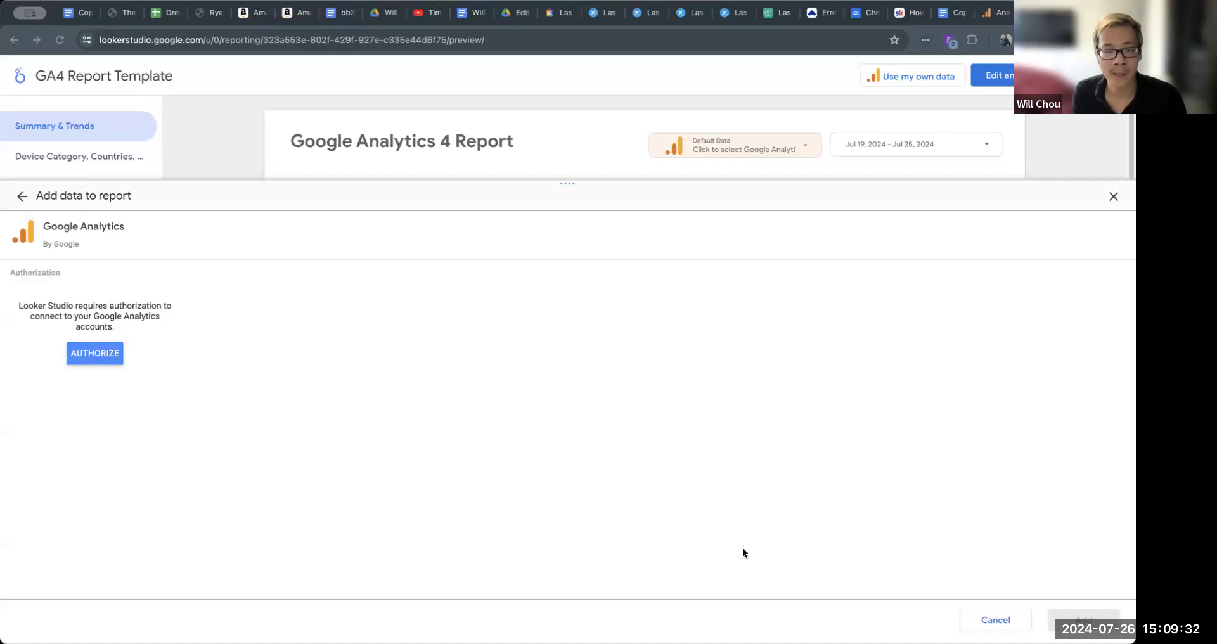
pyautogui.click(27, 296)
pyautogui.click(222, 300)
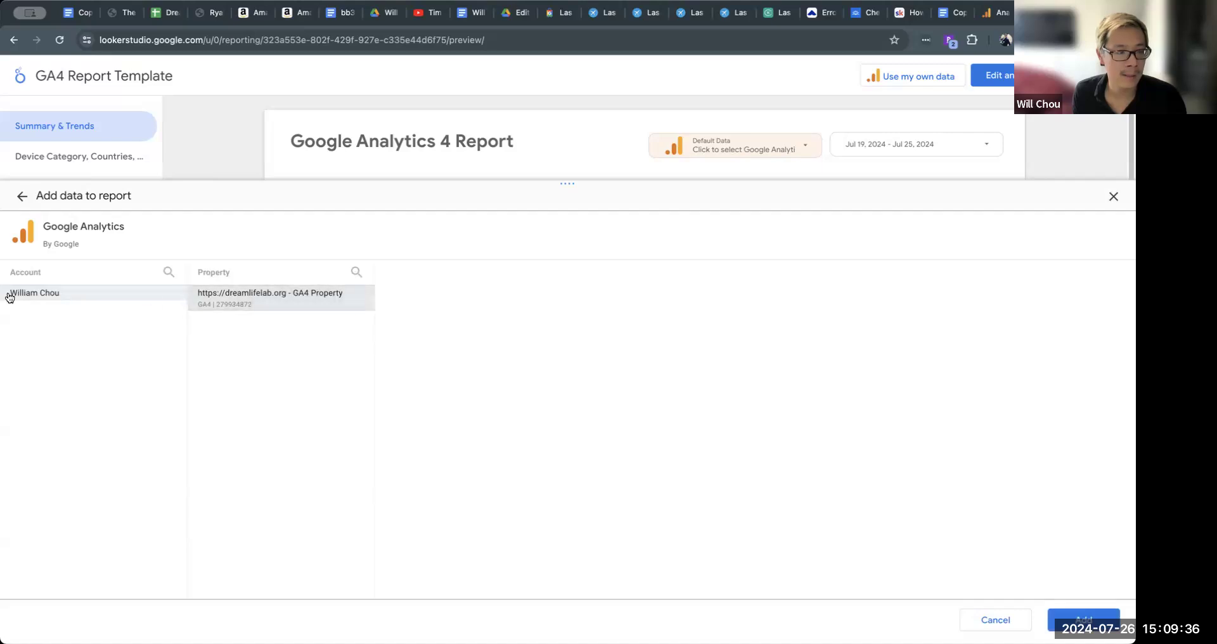
pyautogui.click(1083, 620)
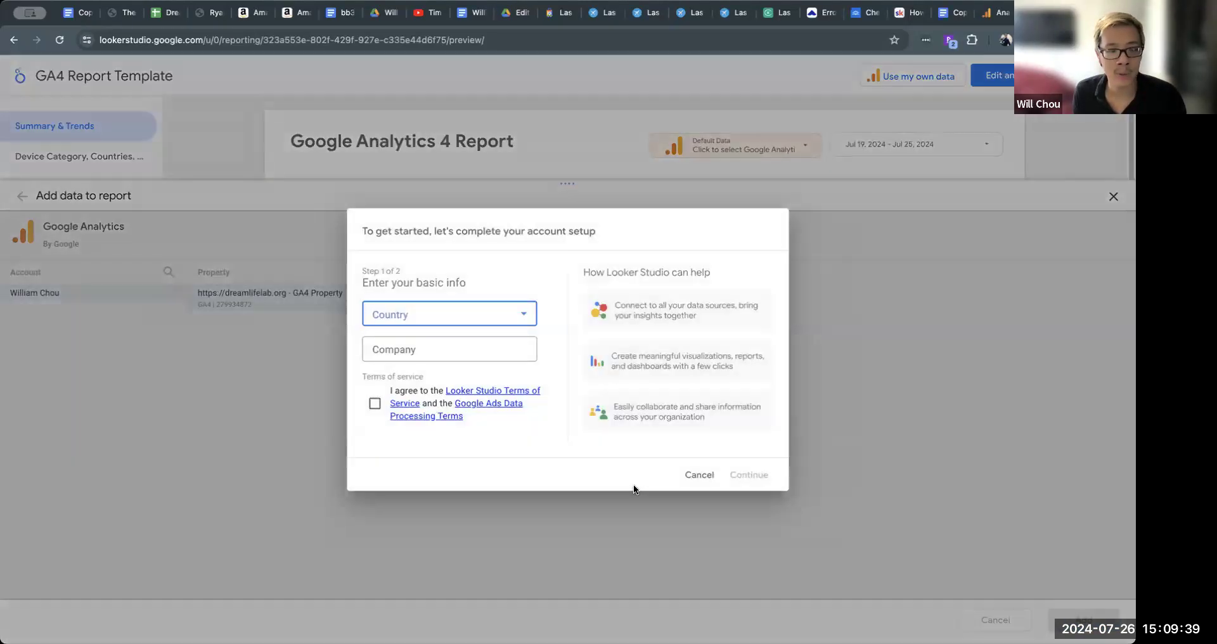
# - Fill in the account setup's basic info with country United States and company Dream Life Lab, and accept the terms of service
pyautogui.click(374, 403)
pyautogui.click(501, 317)
pyautogui.scroll(-15, 488, 400)
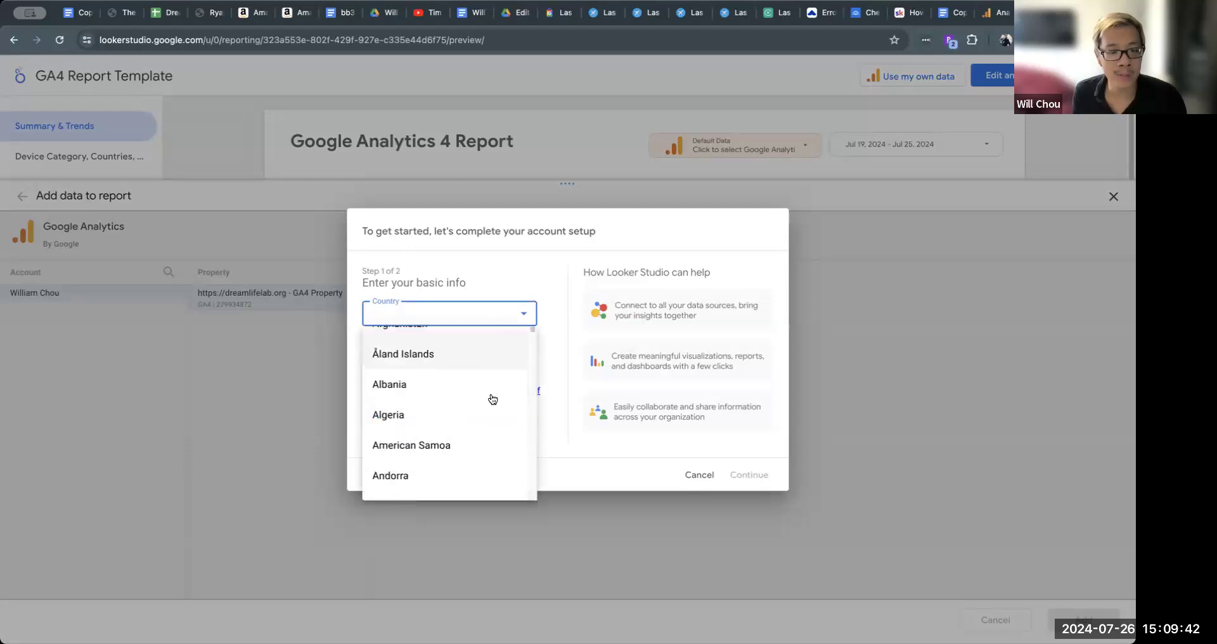
pyautogui.scroll(-20, 526, 459)
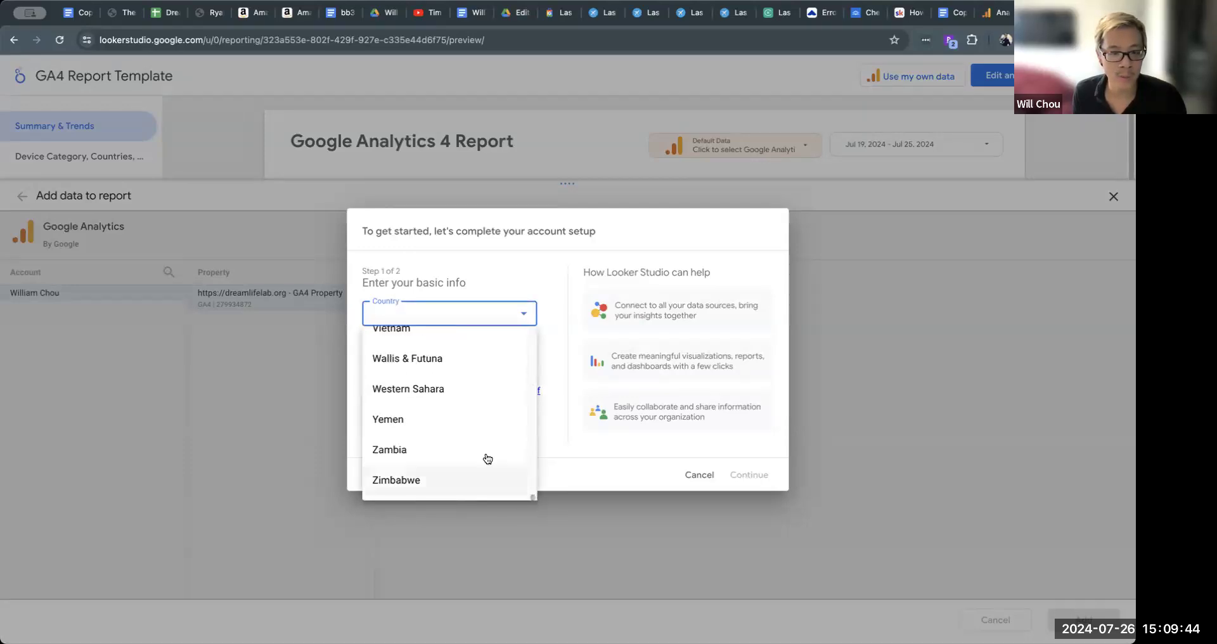
pyautogui.scroll(3, 471, 391)
pyautogui.click(444, 340)
pyautogui.click(442, 344)
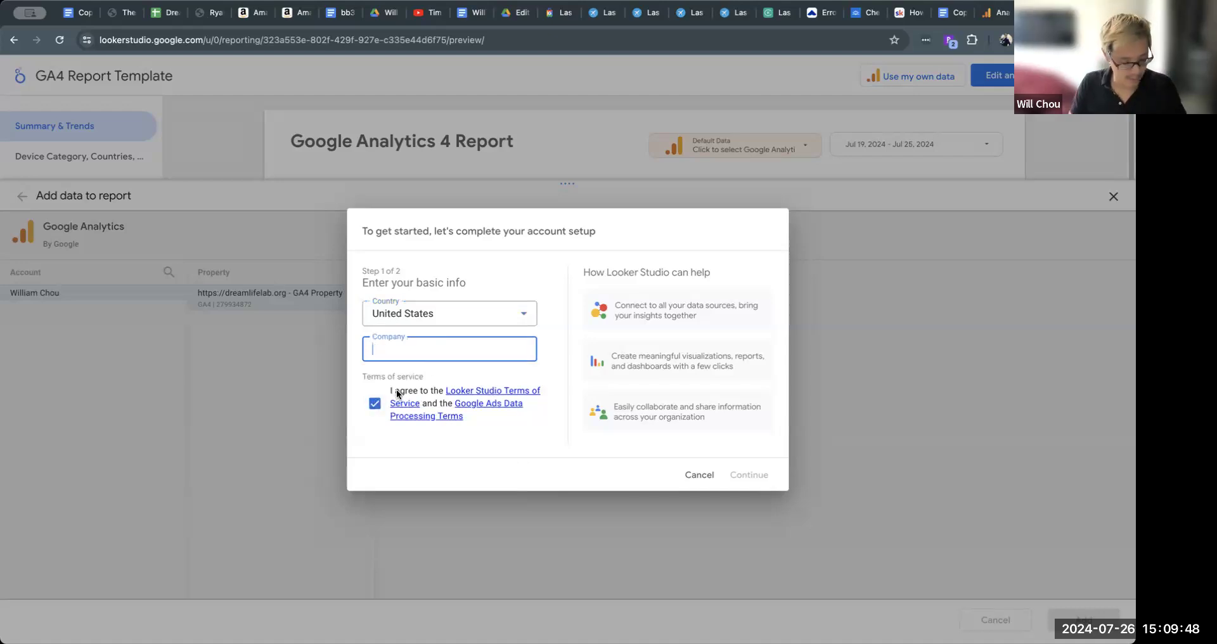
pyautogui.write('Dream Life Lab')
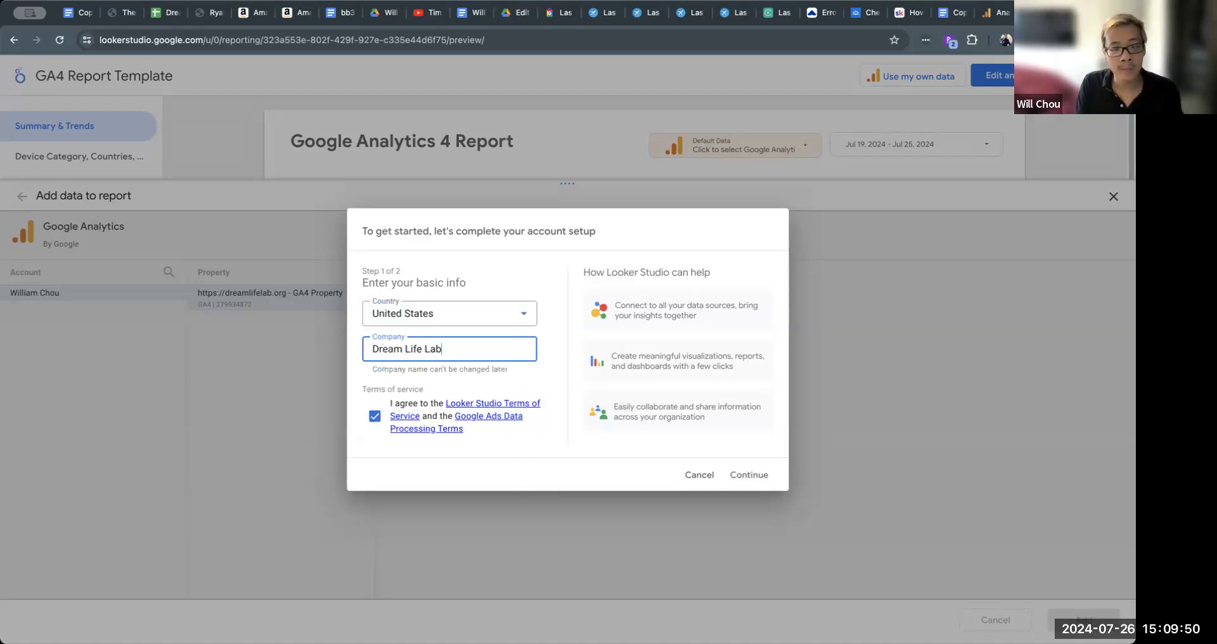
pyautogui.click(766, 473)
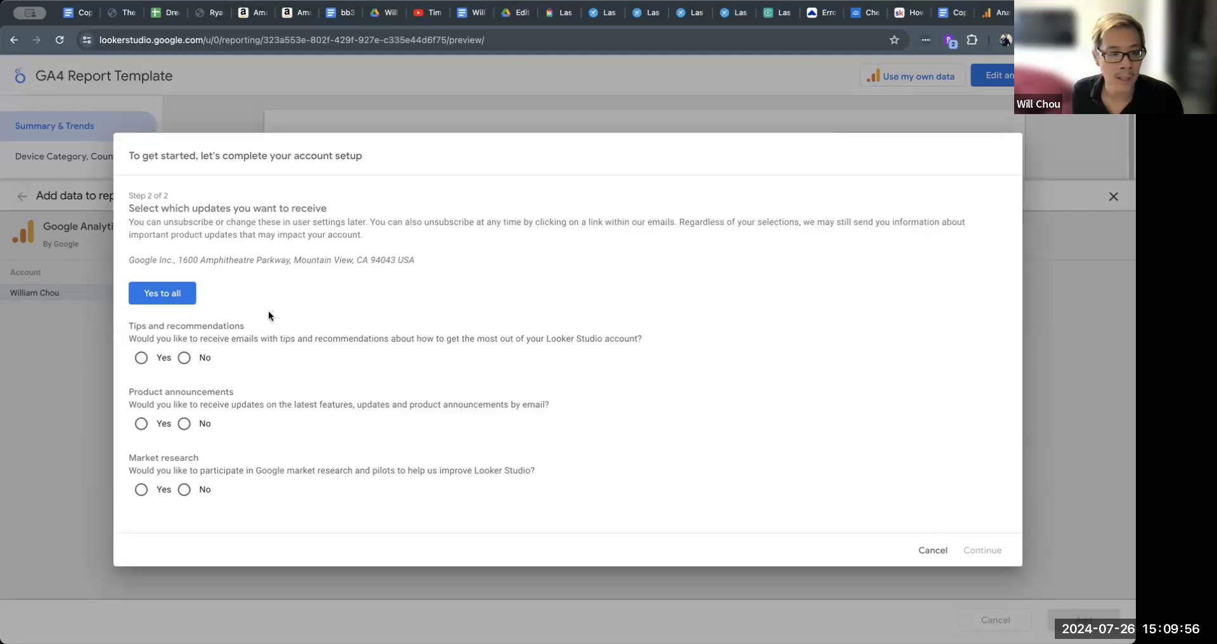
pyautogui.click(184, 358)
pyautogui.click(184, 423)
pyautogui.click(184, 490)
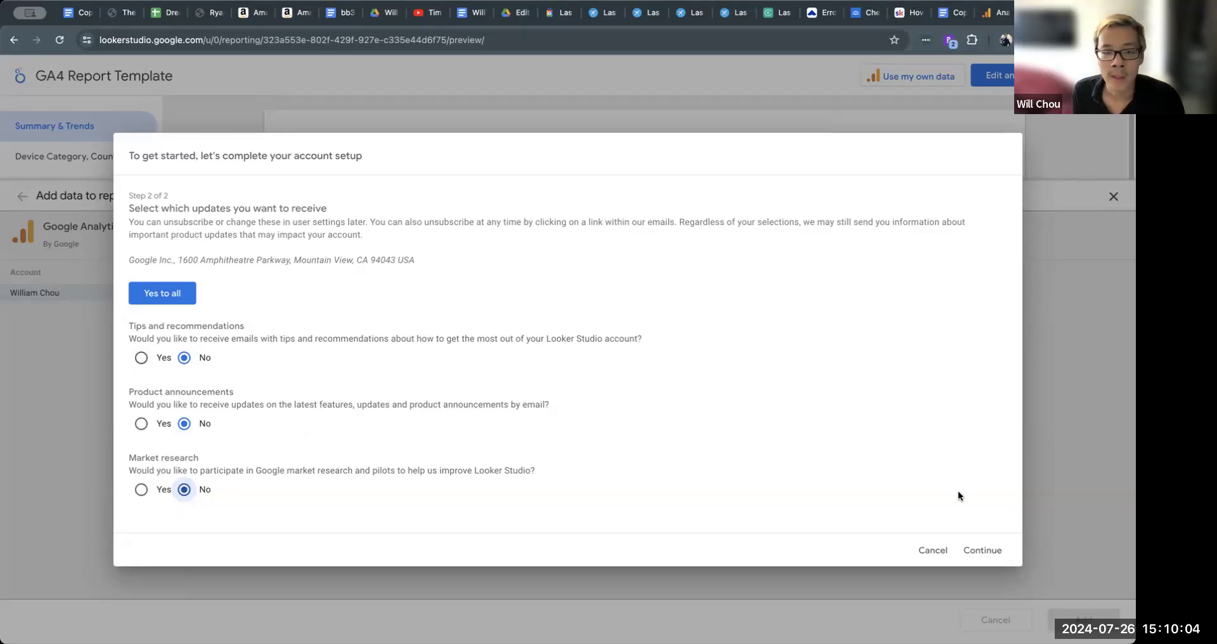
pyautogui.click(141, 358)
pyautogui.click(140, 423)
pyautogui.click(140, 489)
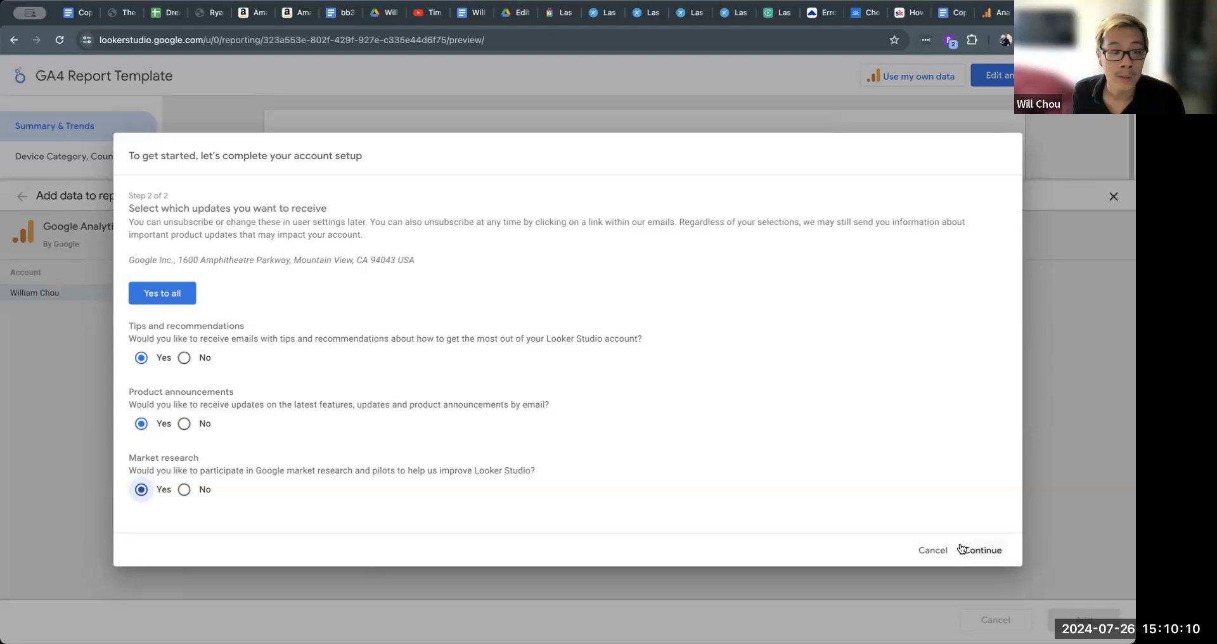
# - Answer No to product announcements, market research, and tips and recommendations, and complete the account setup
pyautogui.click(184, 423)
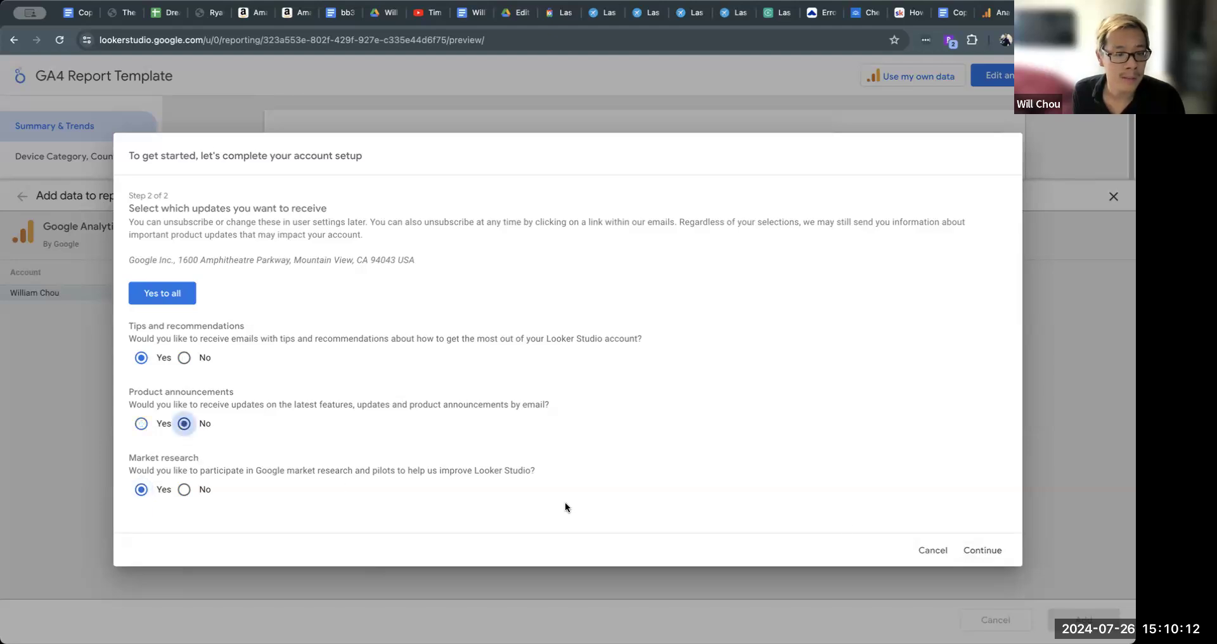
pyautogui.click(200, 489)
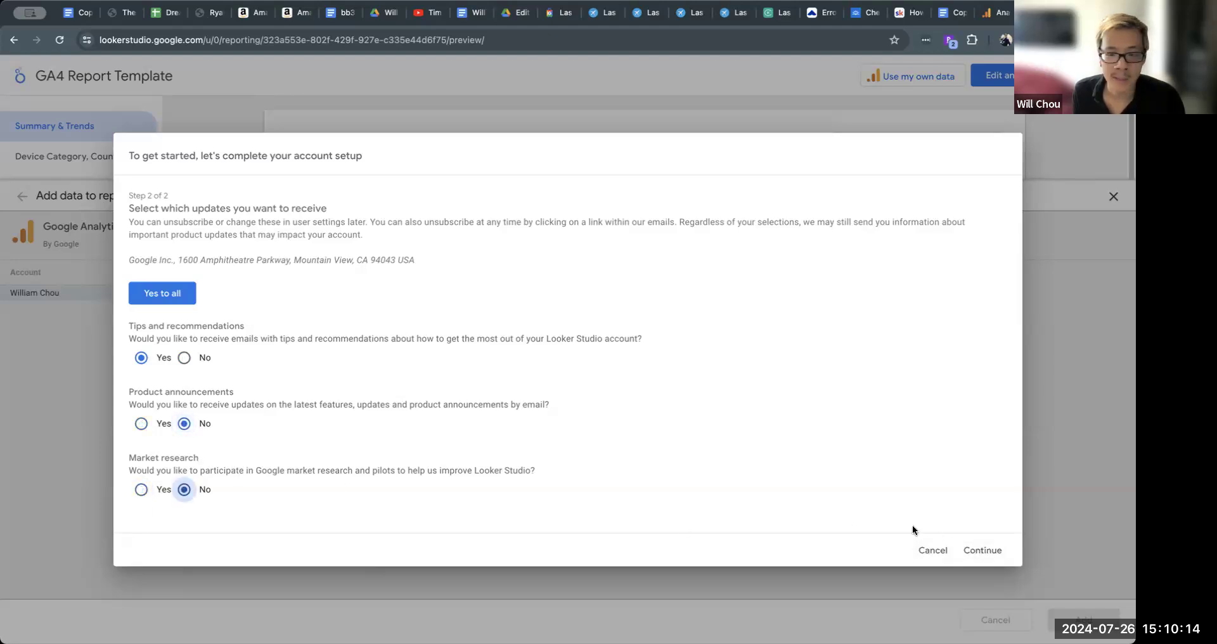
pyautogui.click(184, 357)
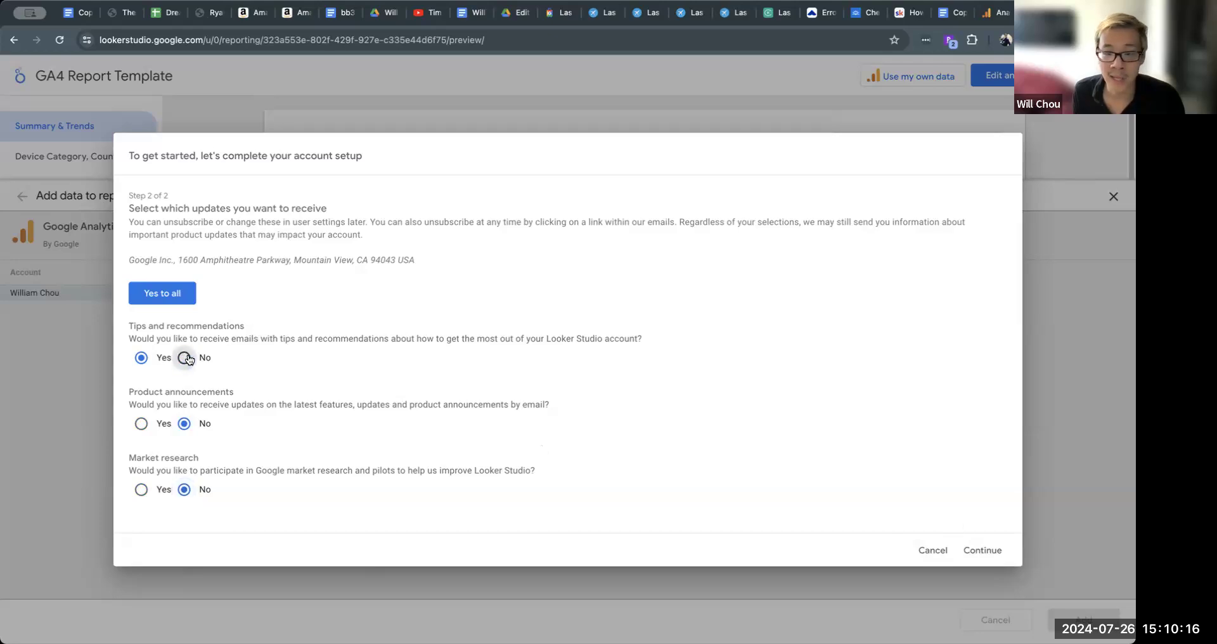
pyautogui.click(983, 550)
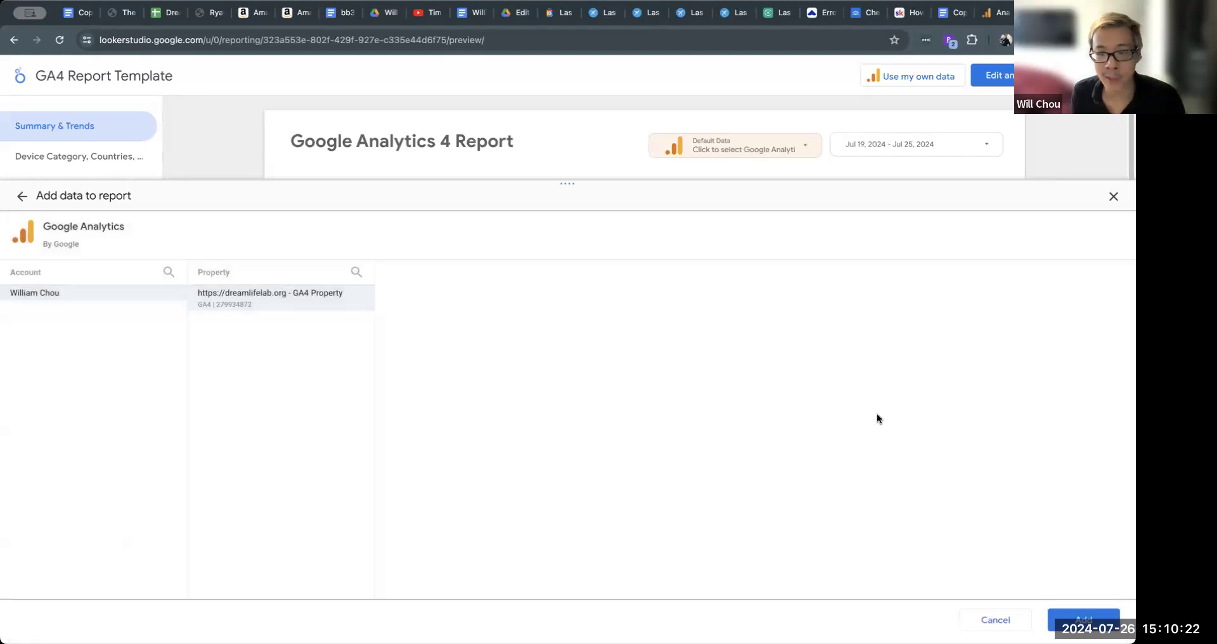
# - Add the dreamlifelab.org GA4 property to the report as its data source
pyautogui.click(1083, 619)
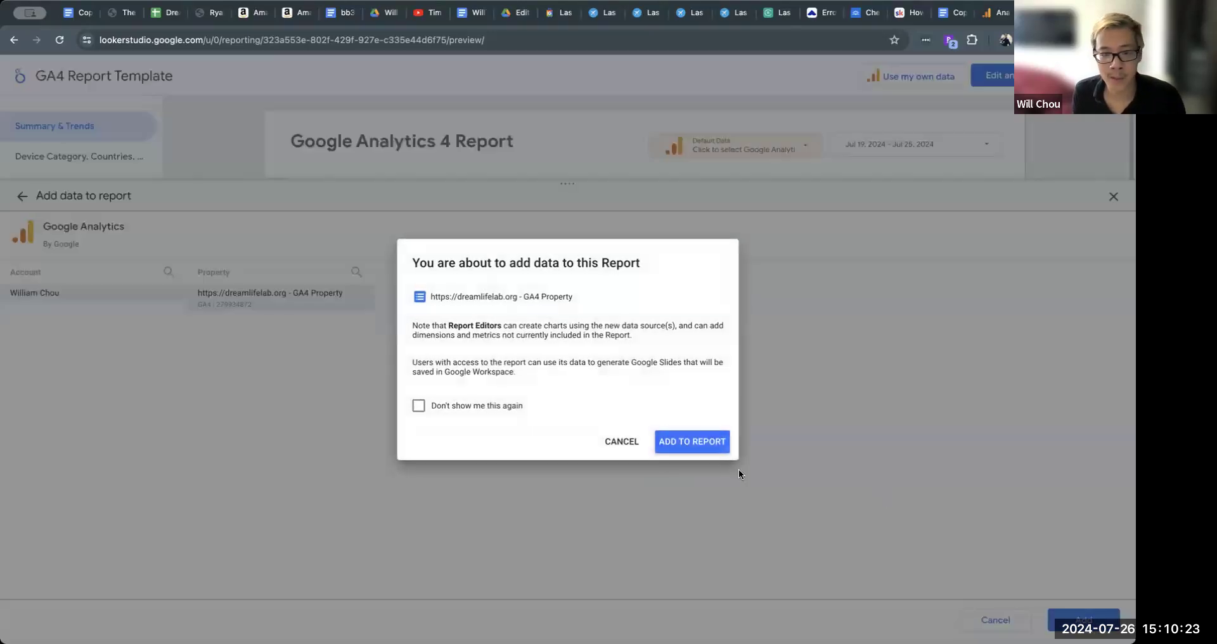
pyautogui.click(690, 444)
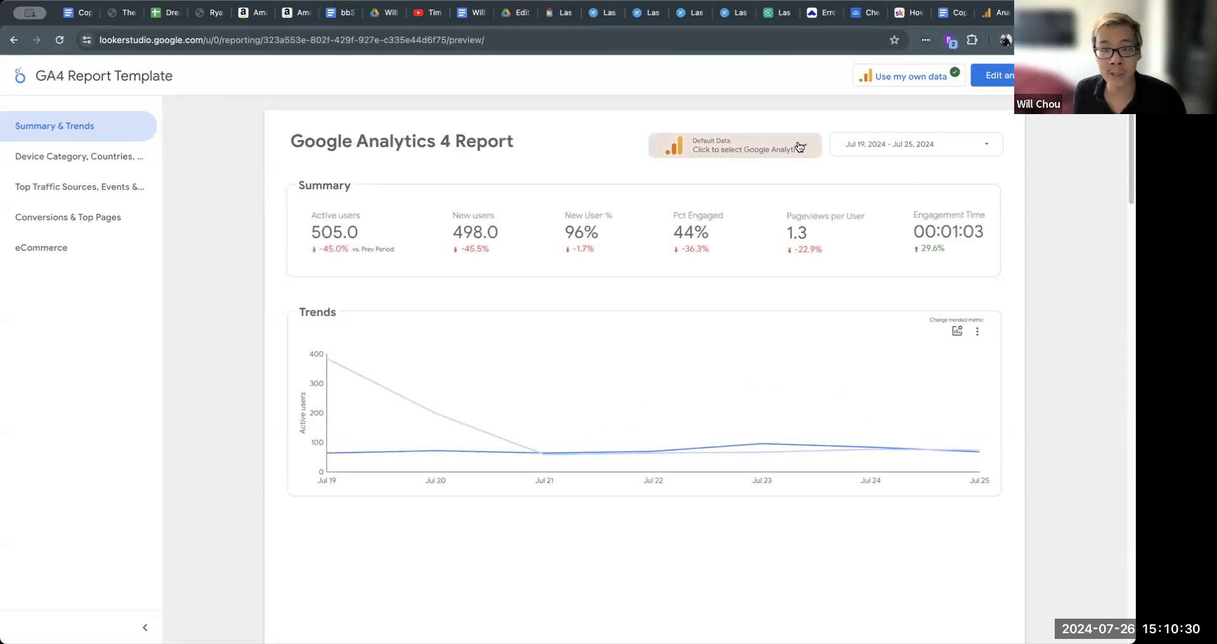
# - Open the GA4 template report for editing and sharing, and look down its first page
pyautogui.moveTo(955, 87)
pyautogui.click(1005, 78)
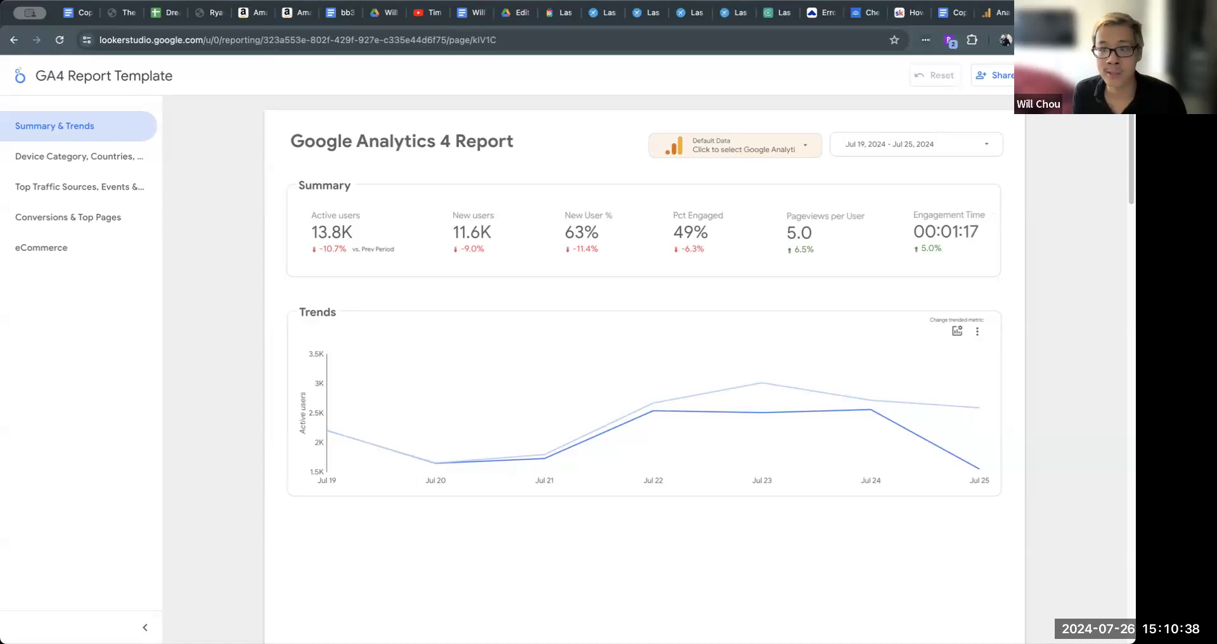
pyautogui.click(1030, 75)
pyautogui.click(1103, 291)
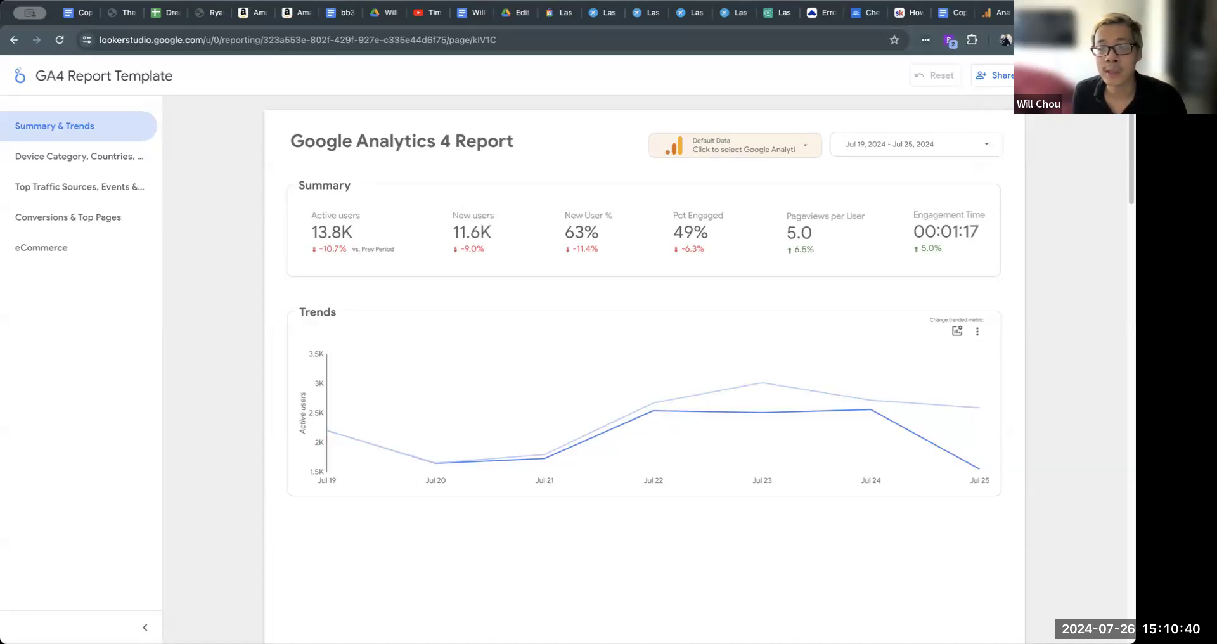
pyautogui.click(1027, 75)
pyautogui.press('Escape')
pyautogui.scroll(-10, 203, 328)
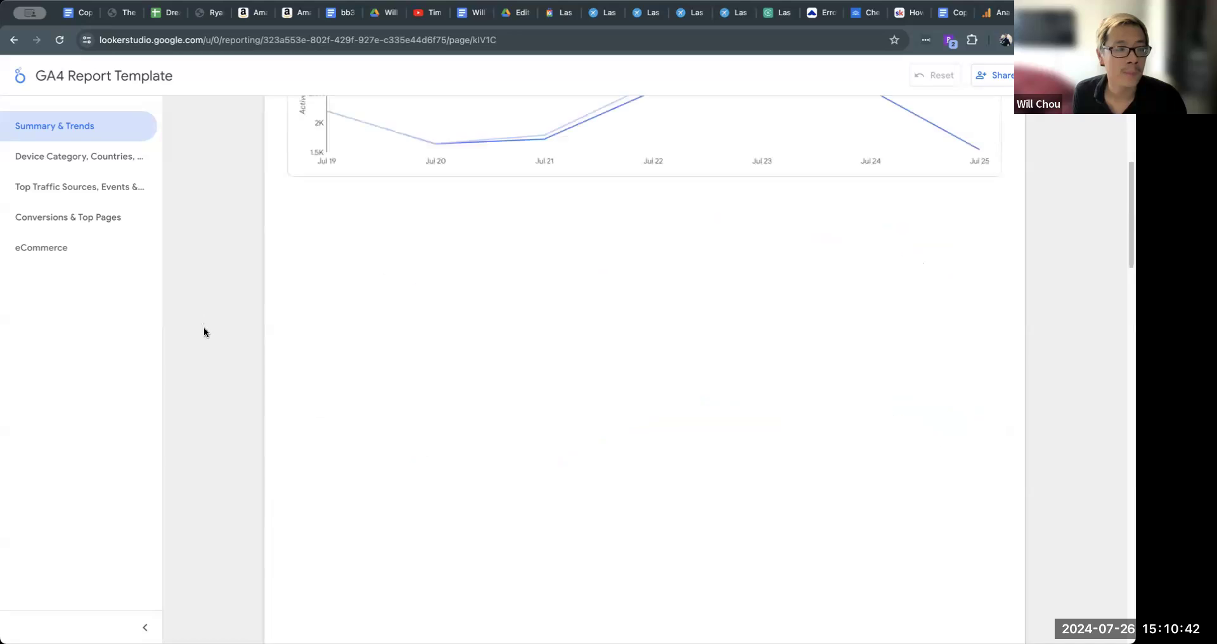
pyautogui.scroll(10, 250, 327)
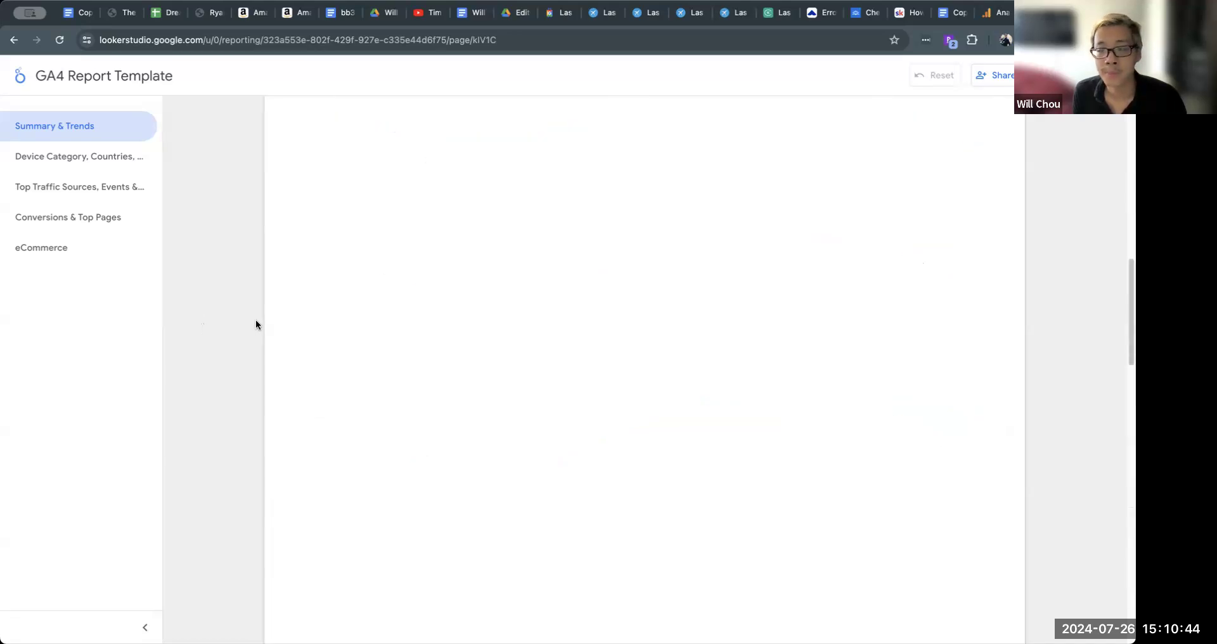
pyautogui.scroll(5, 257, 324)
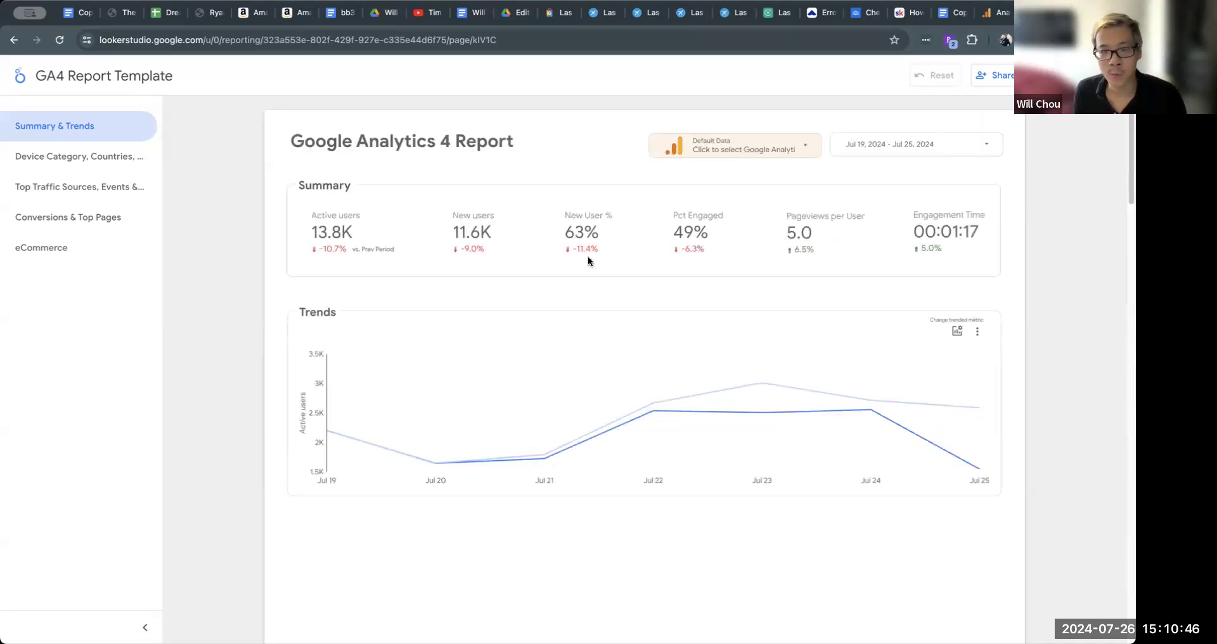
# - Make a copy of the report with GA4 - Google Merchandise Store as the new data source, and look over the copied page
pyautogui.click(1049, 75)
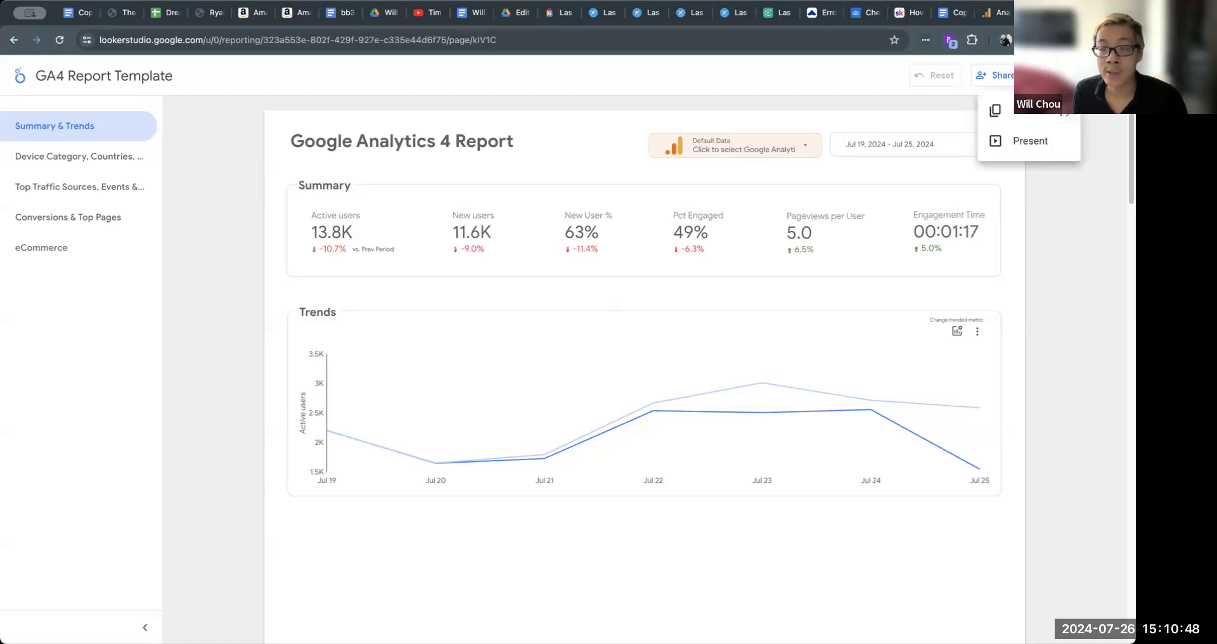
pyautogui.click(1034, 125)
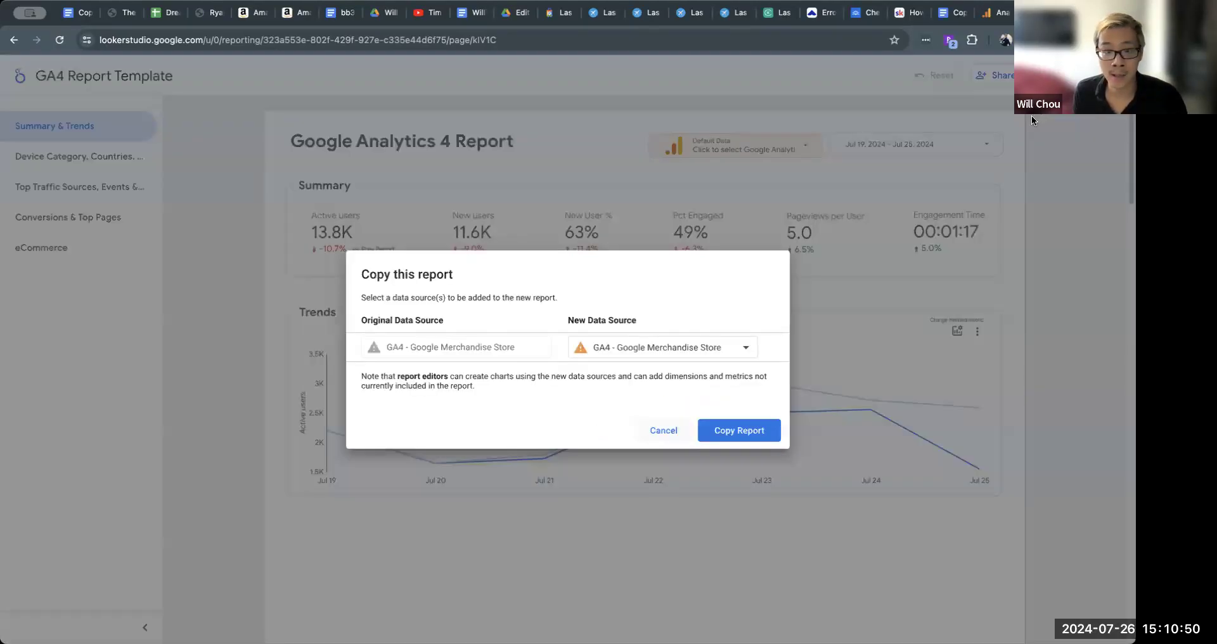
pyautogui.click(738, 433)
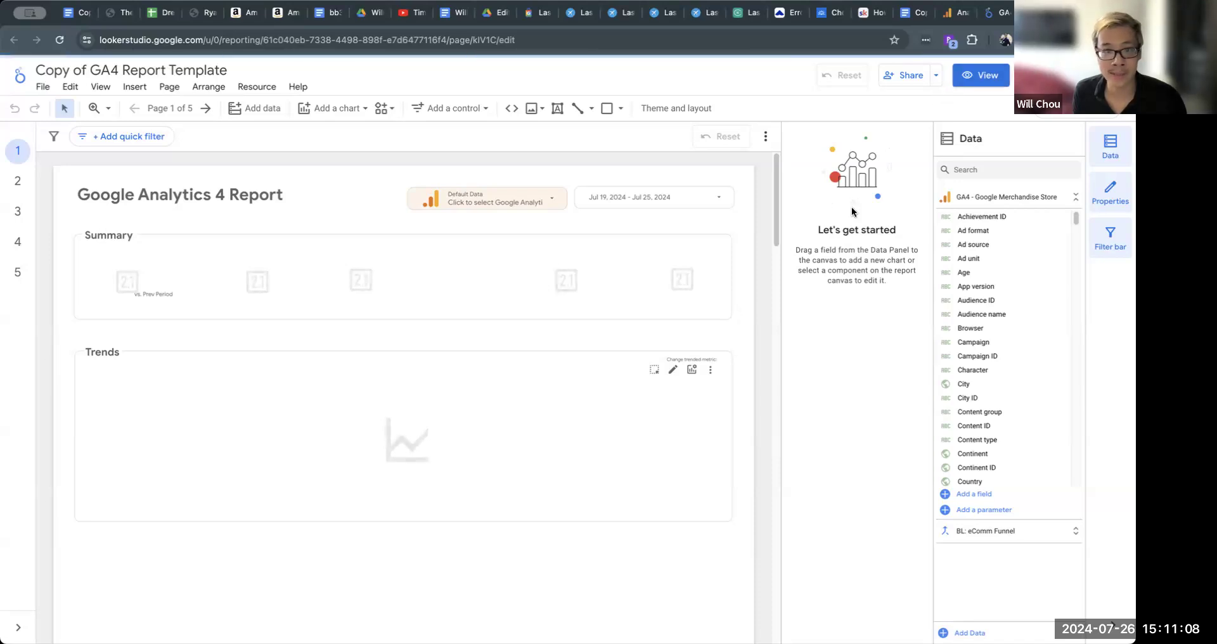
pyautogui.scroll(-4, 702, 403)
pyautogui.scroll(4, 704, 402)
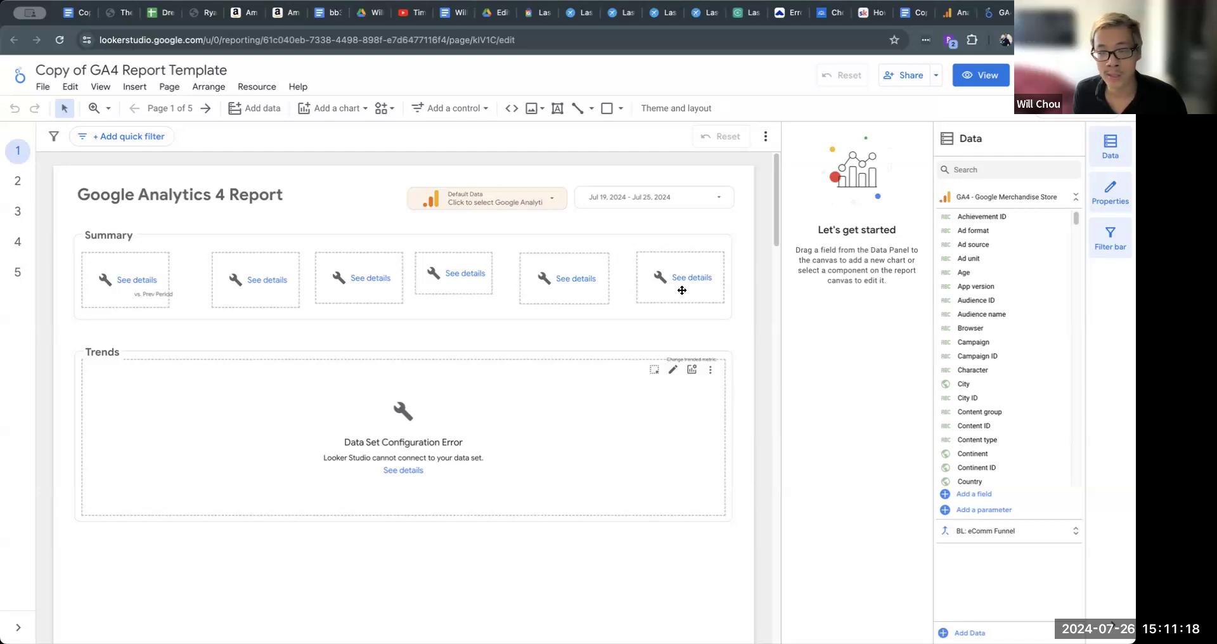
# - Return to the original GA4 Report Template and look through its pages, from Summary & Trends through traffic sources and conversions to eCommerce
pyautogui.click(1002, 16)
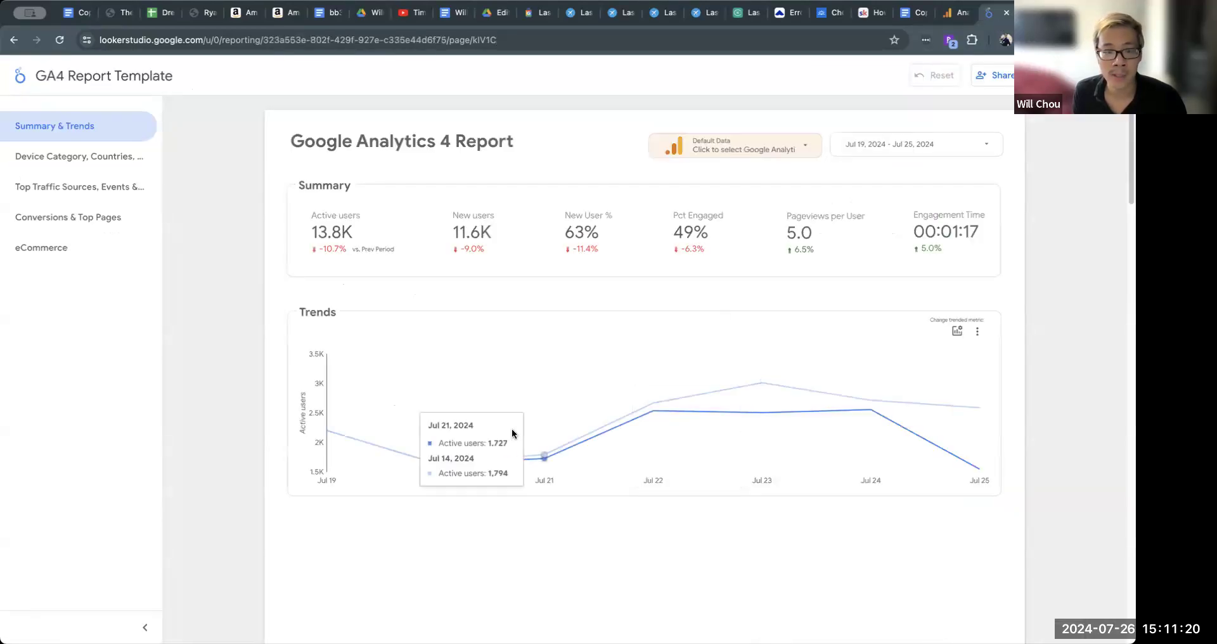
pyautogui.scroll(-3, 405, 437)
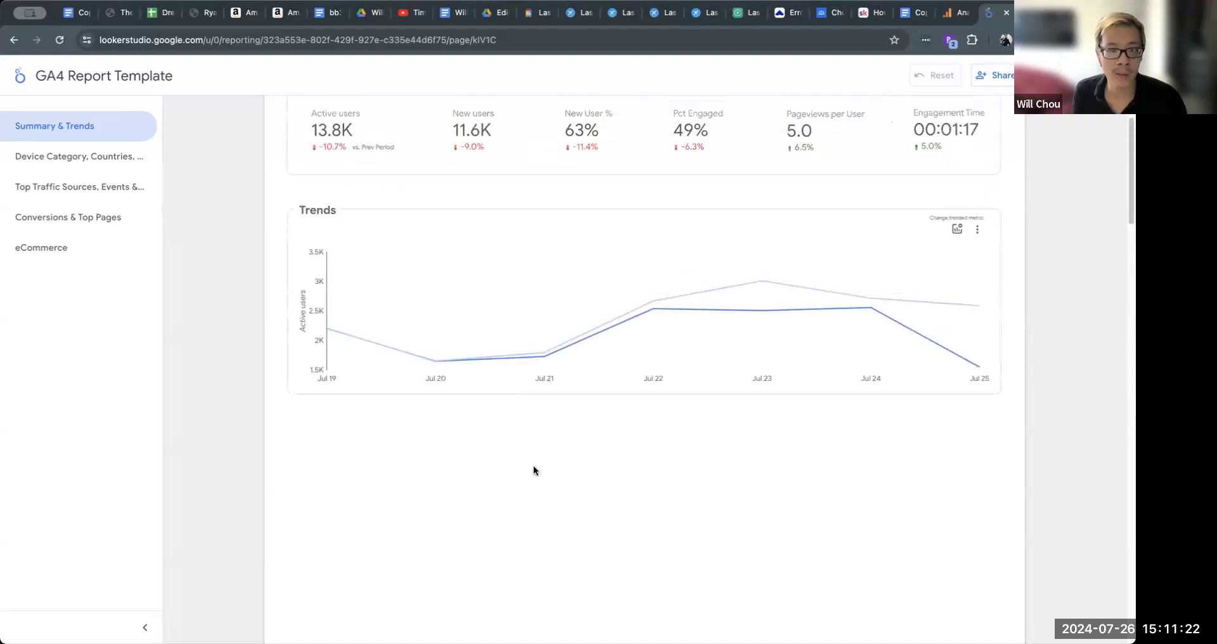
pyautogui.scroll(3, 478, 236)
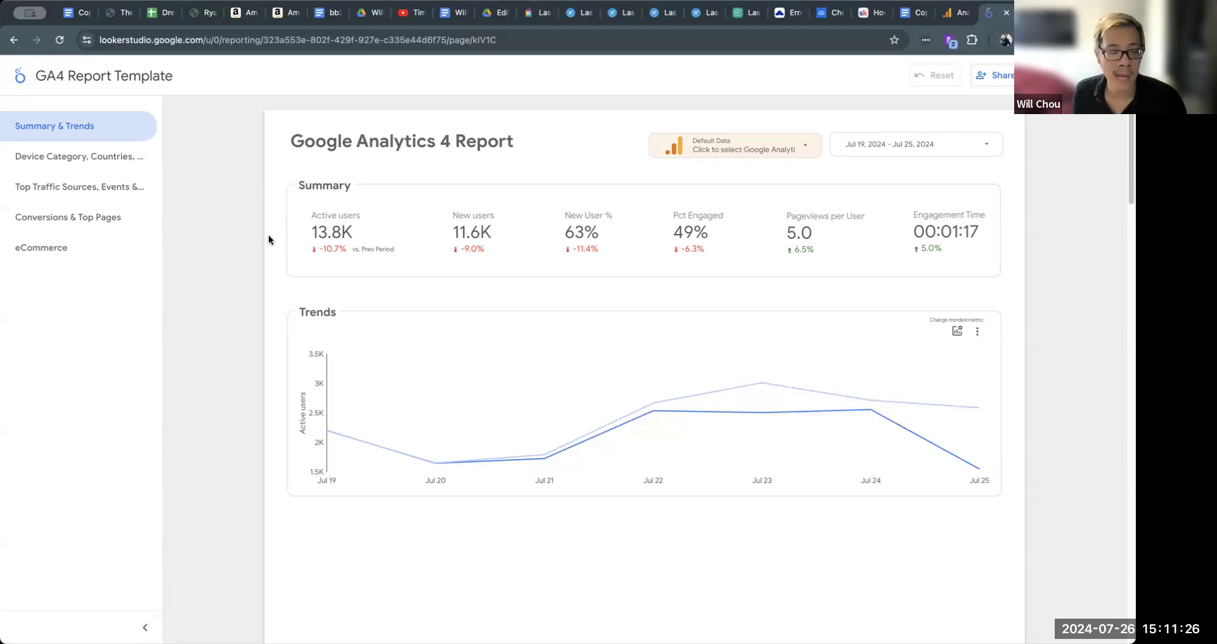
pyautogui.click(70, 158)
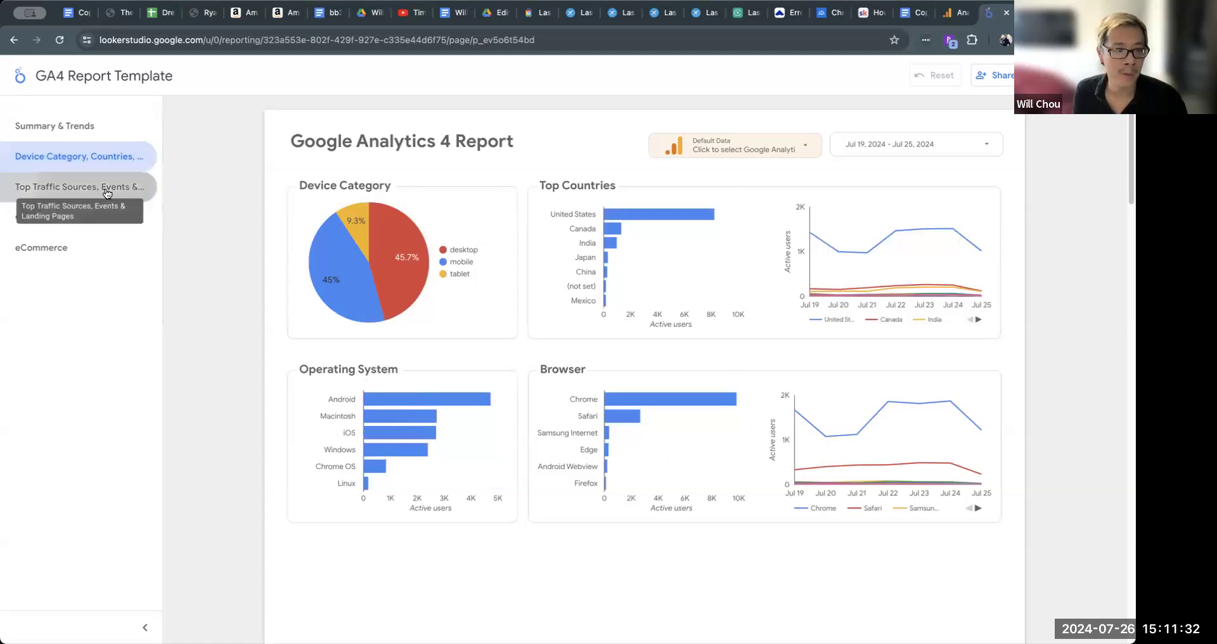
pyautogui.click(69, 186)
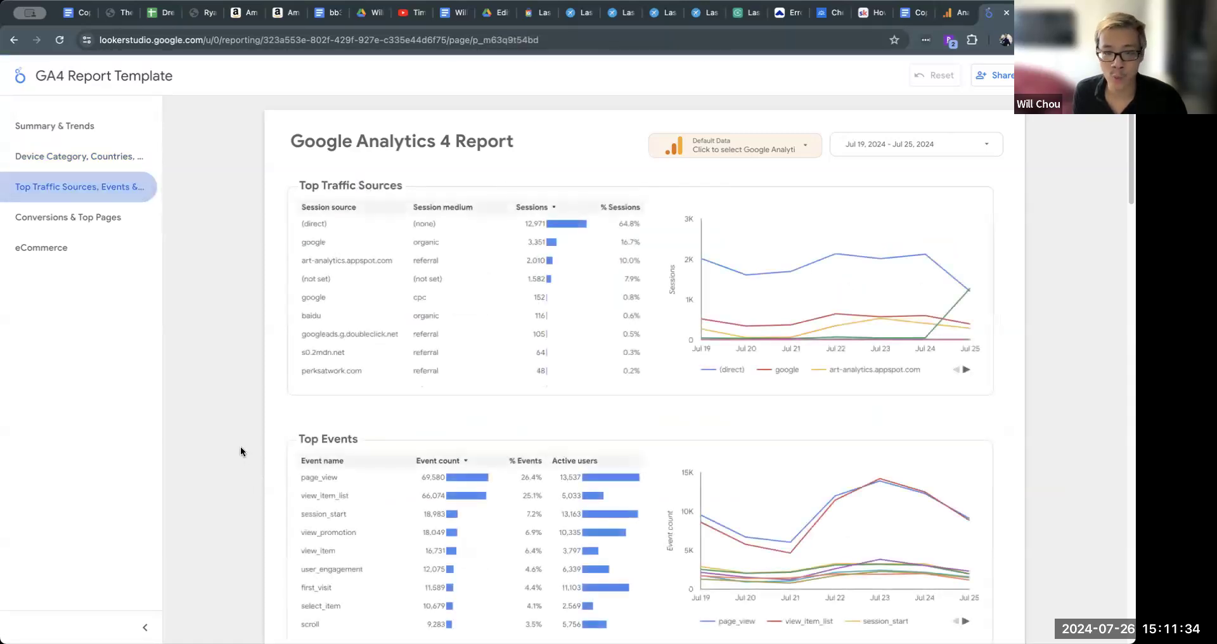
pyautogui.scroll(-2, 237, 440)
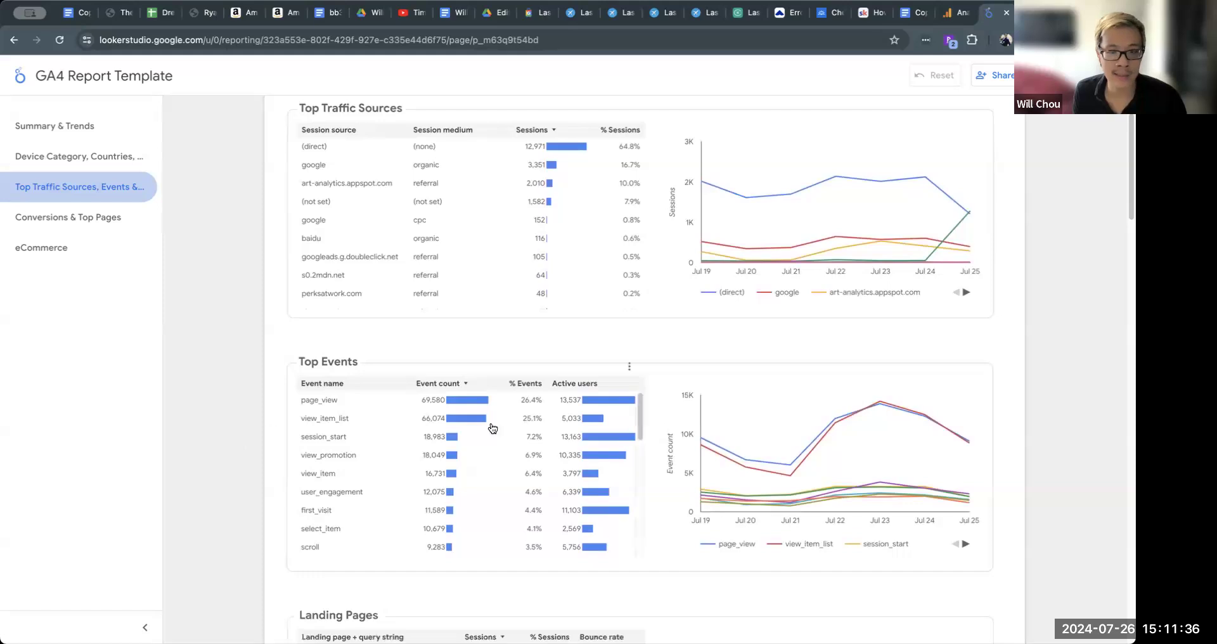
pyautogui.scroll(-10, 492, 427)
pyautogui.click(68, 217)
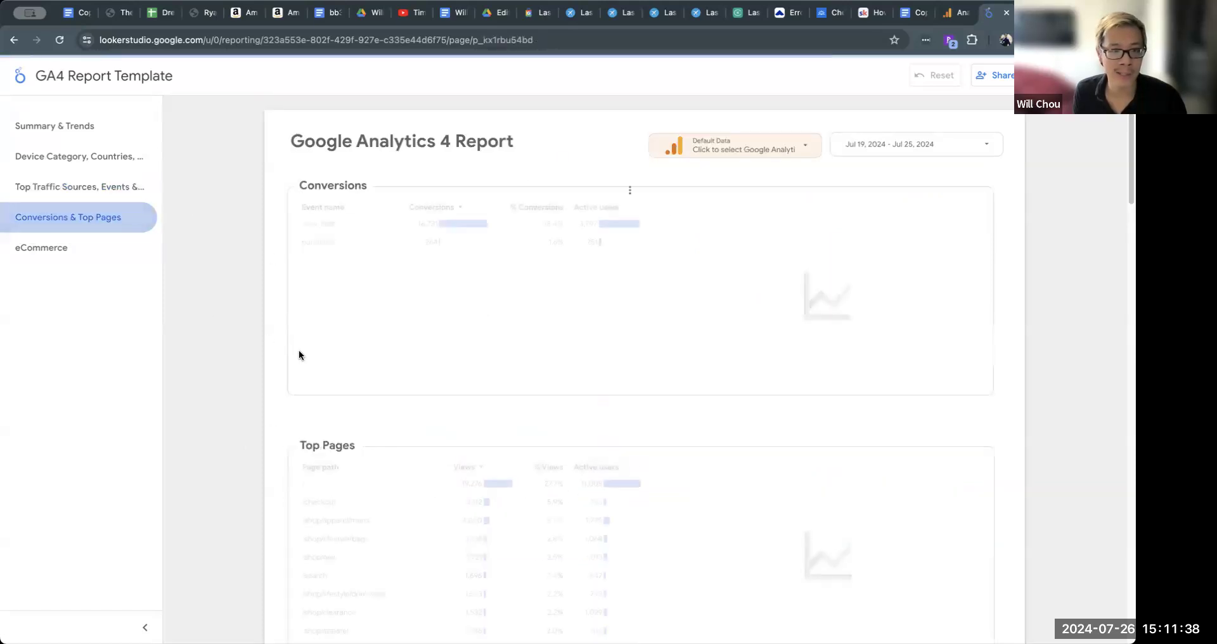
pyautogui.scroll(-6, 258, 413)
pyautogui.scroll(6, 258, 412)
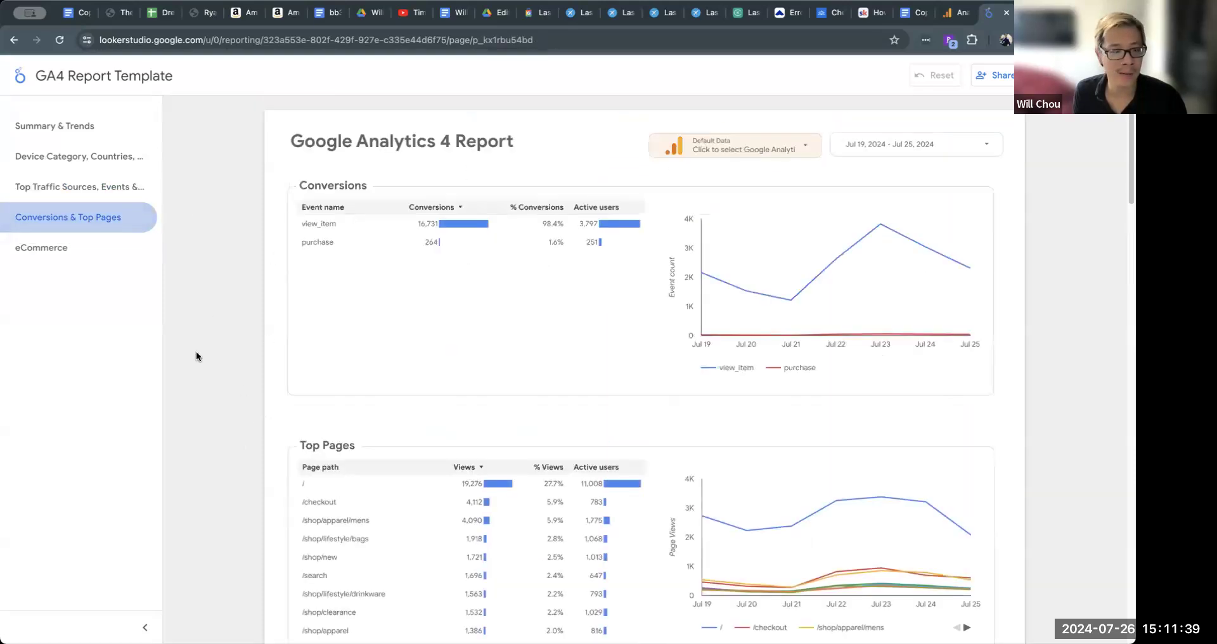
pyautogui.click(100, 253)
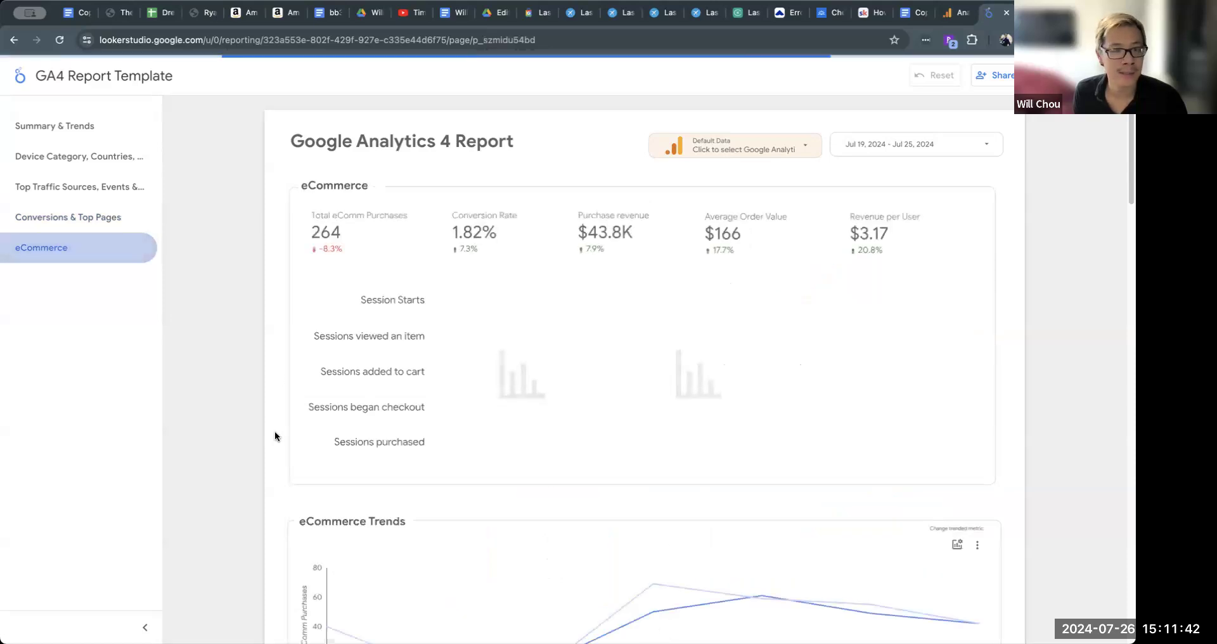
pyautogui.hotkey('ctrl', 'Tab')
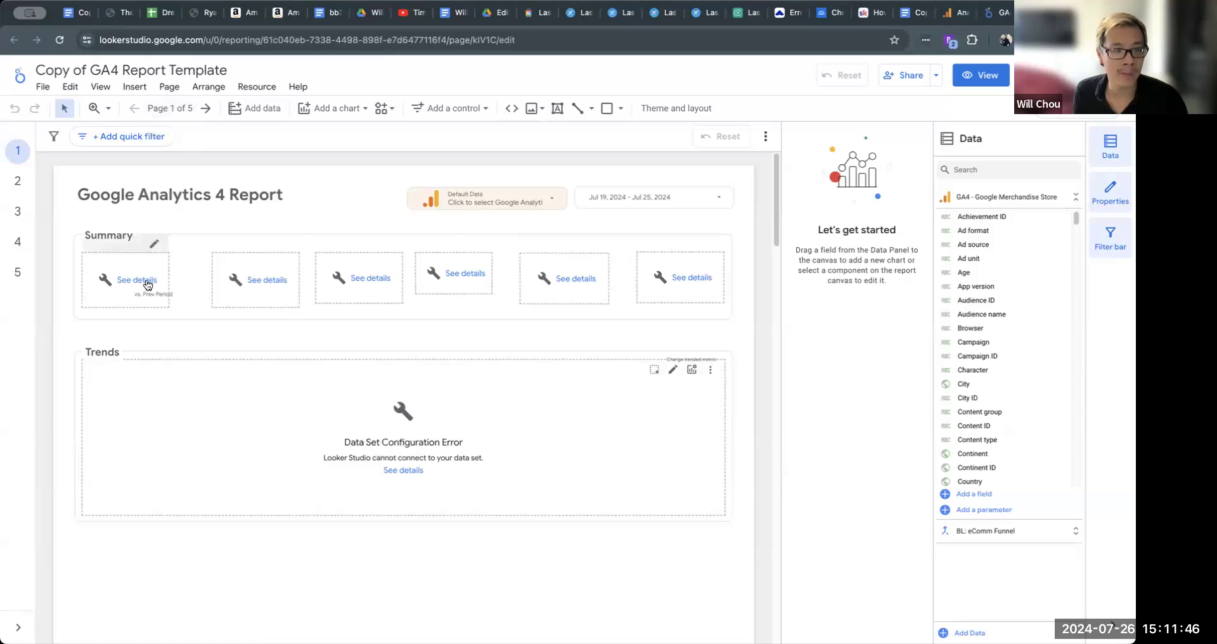
pyautogui.click(245, 89)
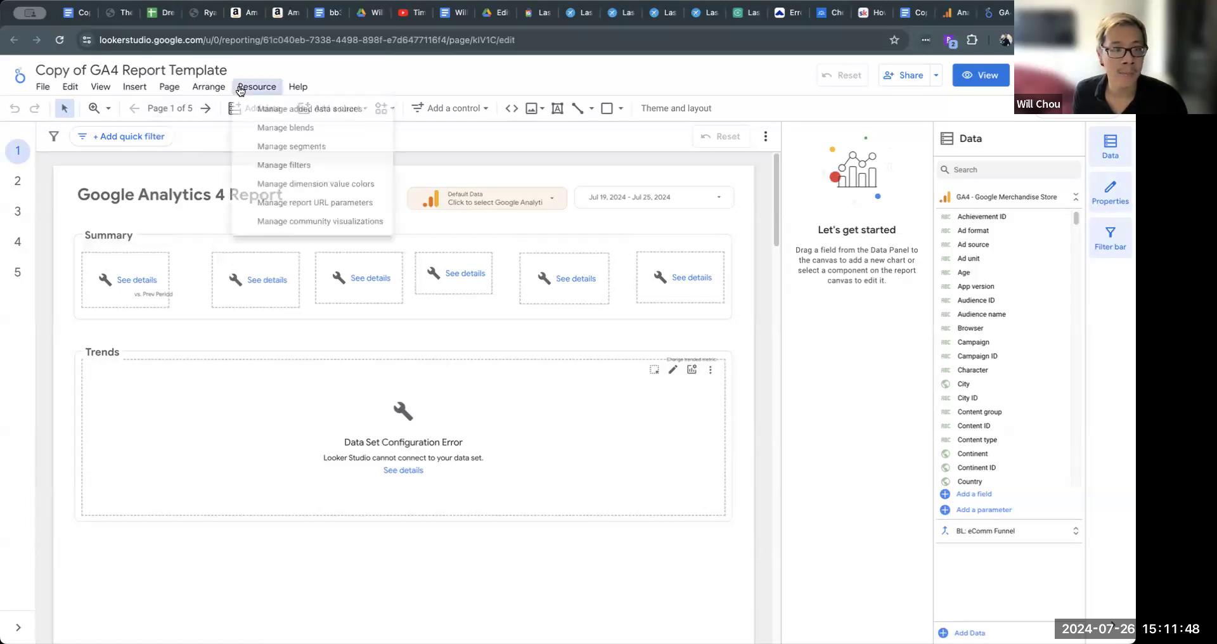
pyautogui.click(280, 110)
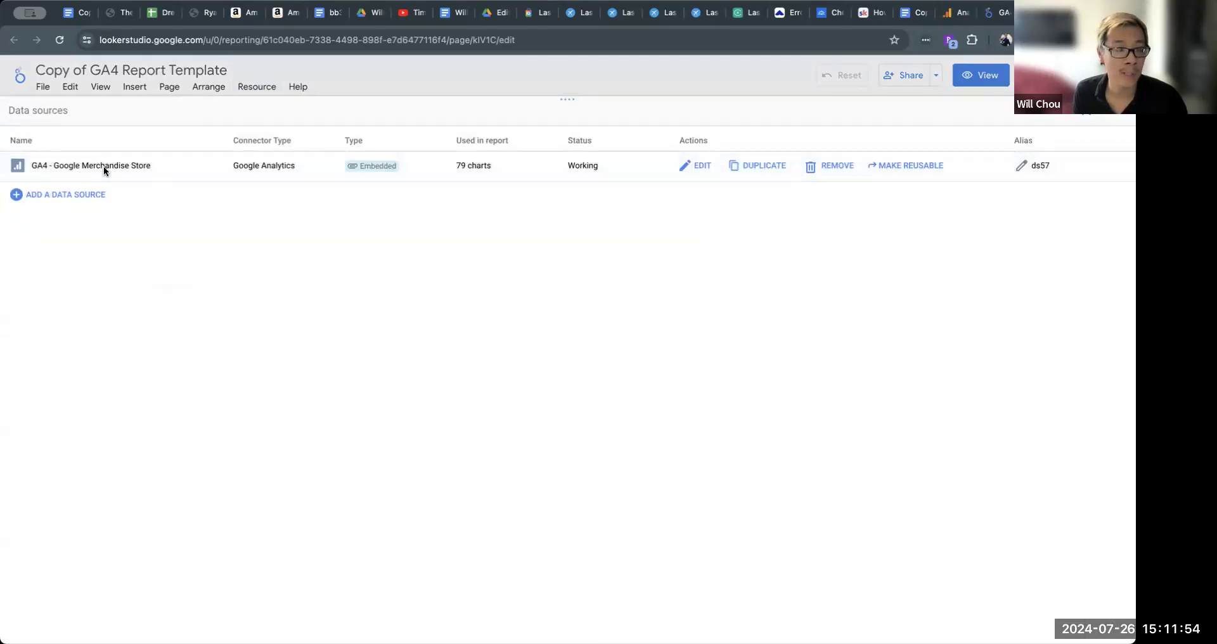
pyautogui.click(101, 205)
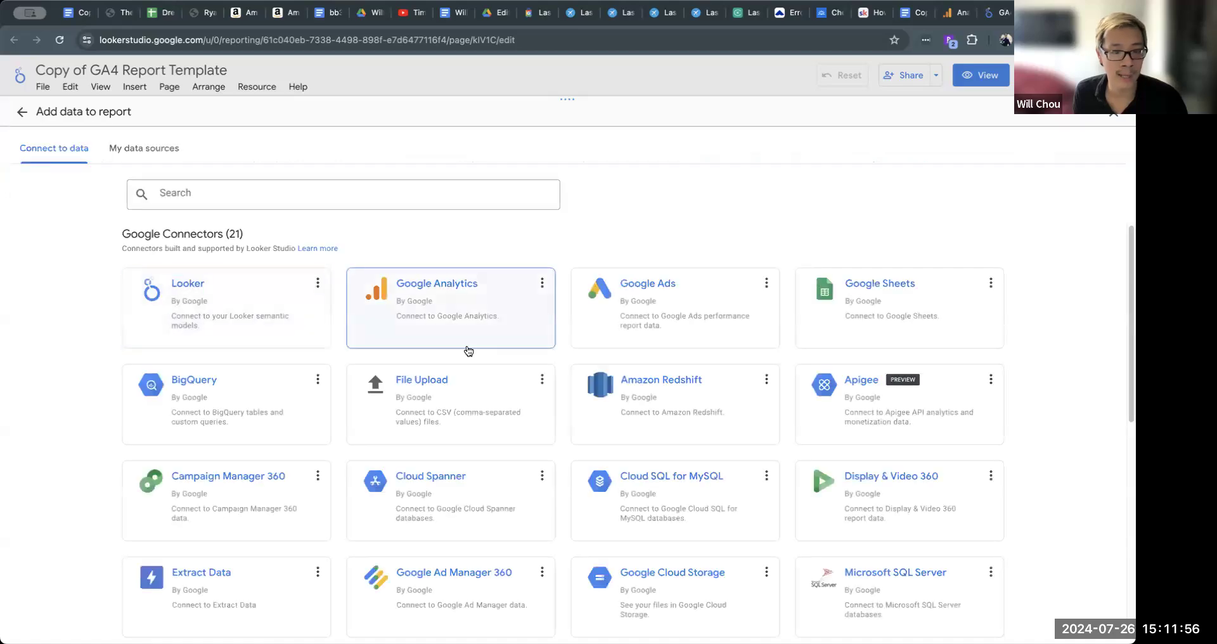
pyautogui.click(481, 279)
pyautogui.click(81, 260)
pyautogui.click(310, 266)
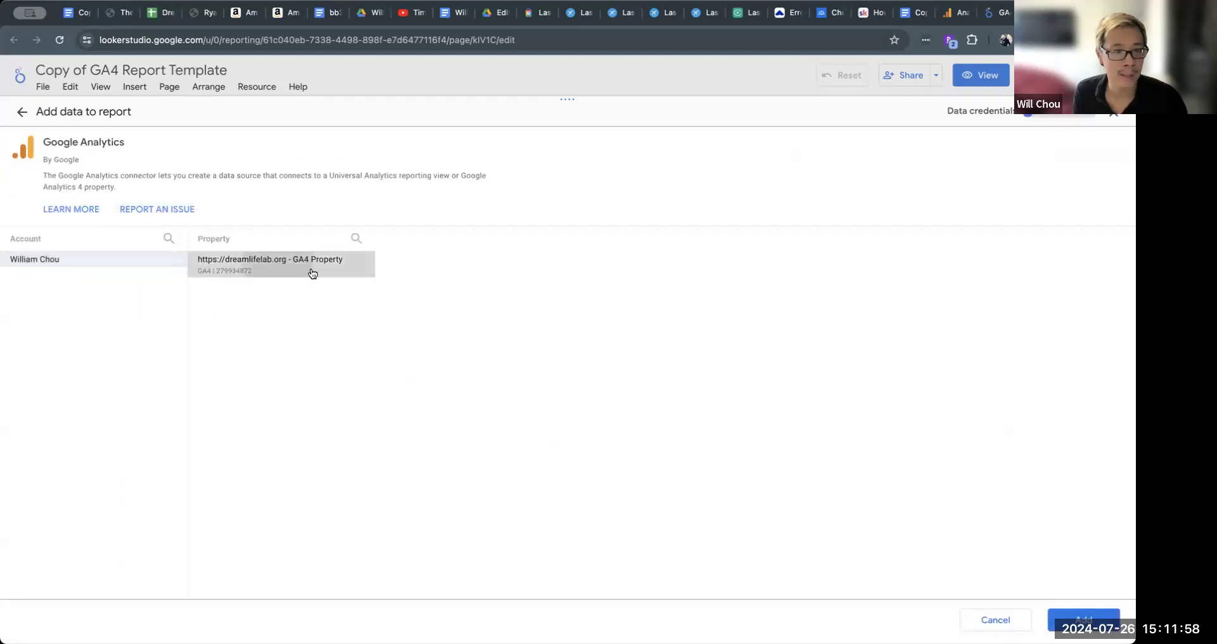
pyautogui.click(1082, 620)
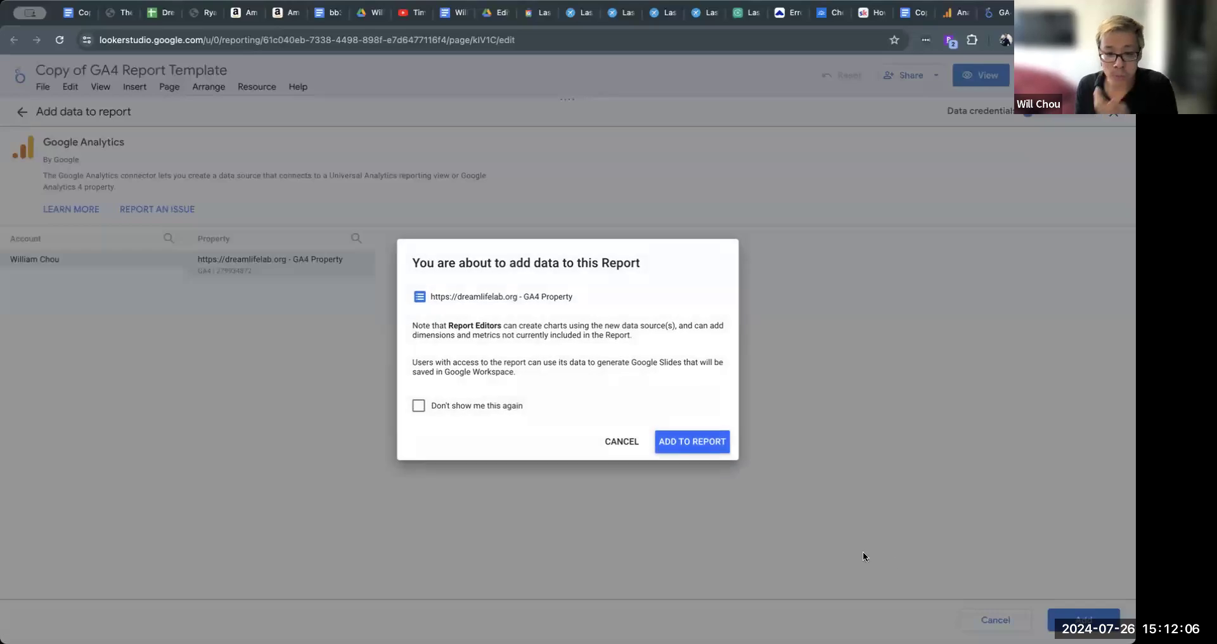
pyautogui.click(679, 445)
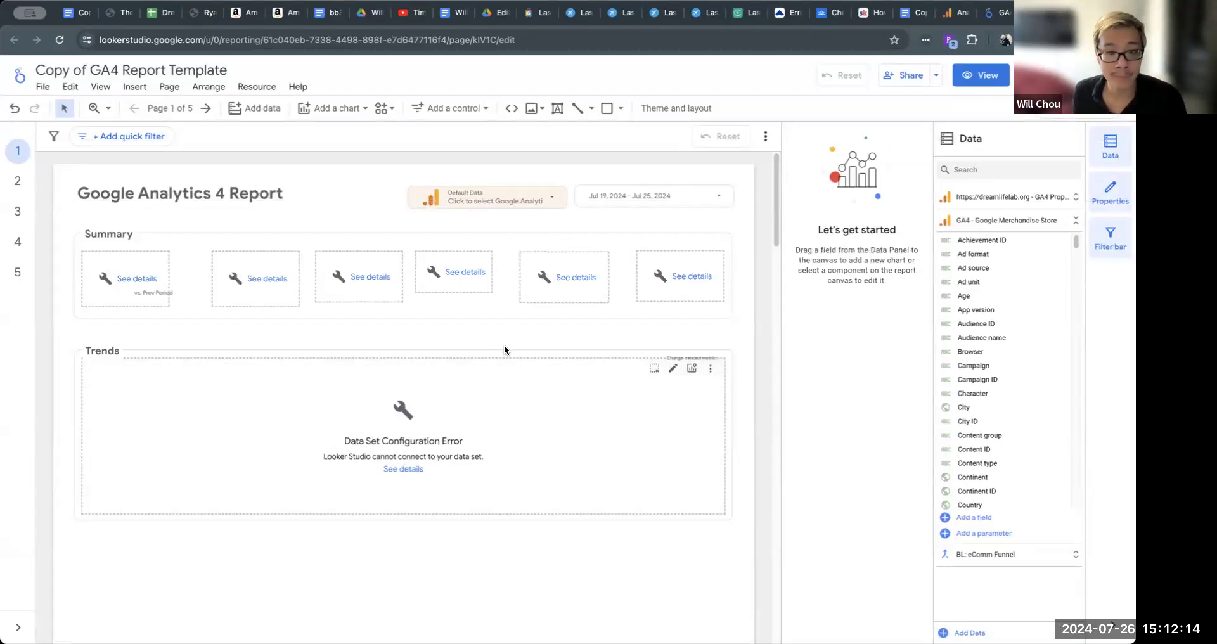
# - Check the Pct Engaged scorecard's error details and set its data source to the dreamlifelab.org GA4 property
pyautogui.click(481, 279)
pyautogui.click(482, 279)
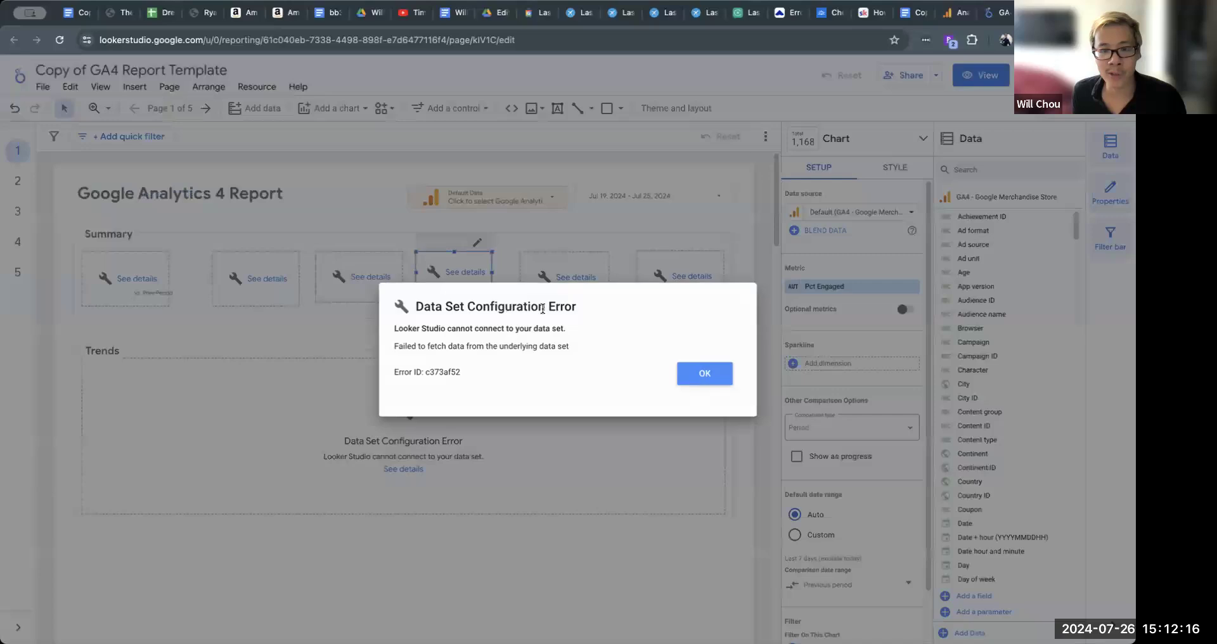
pyautogui.click(727, 378)
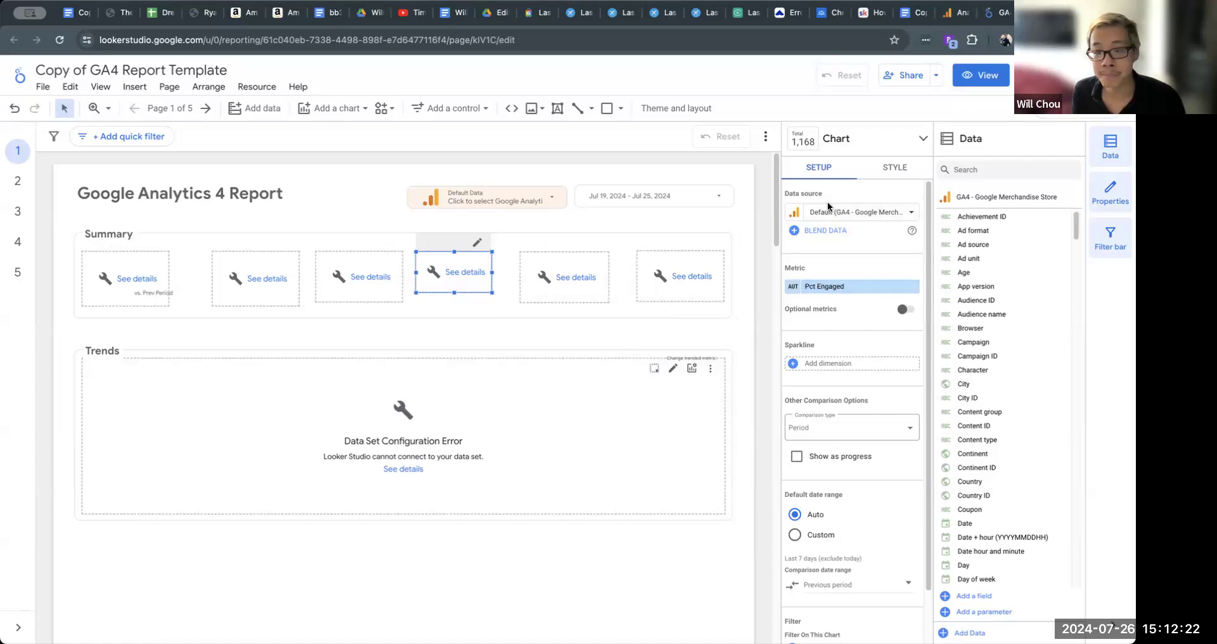
pyautogui.click(870, 213)
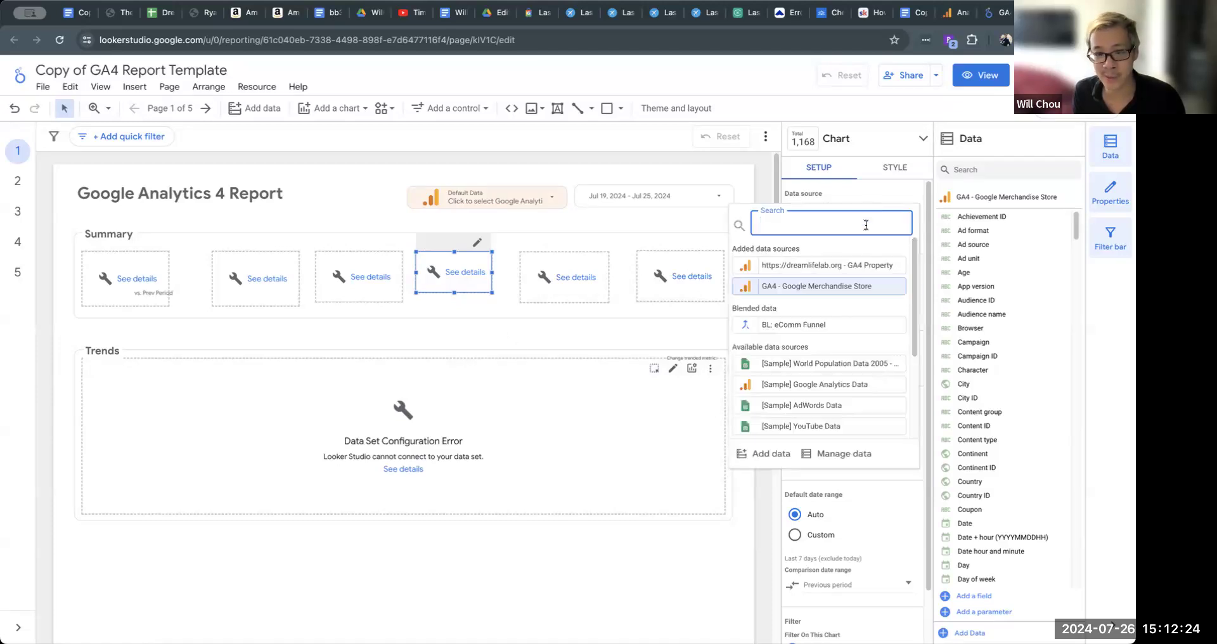
pyautogui.click(837, 265)
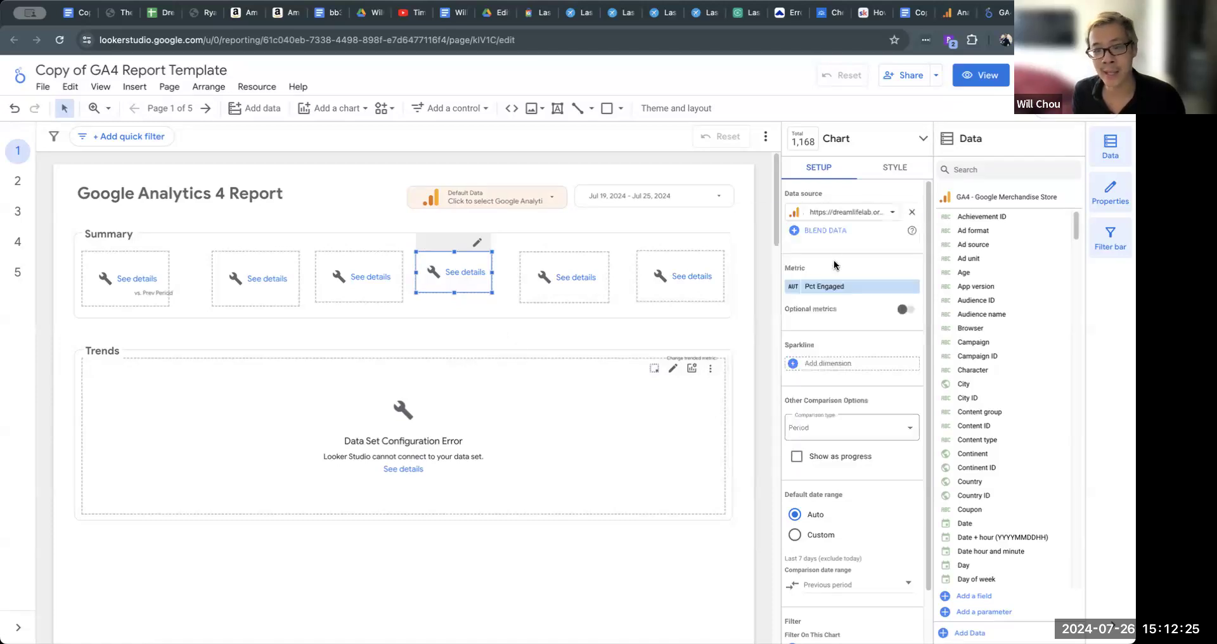
# - Set the data source of the Pageviews per User and Engagement Time scorecards to the dreamlifelab.org GA4 property
pyautogui.click(587, 289)
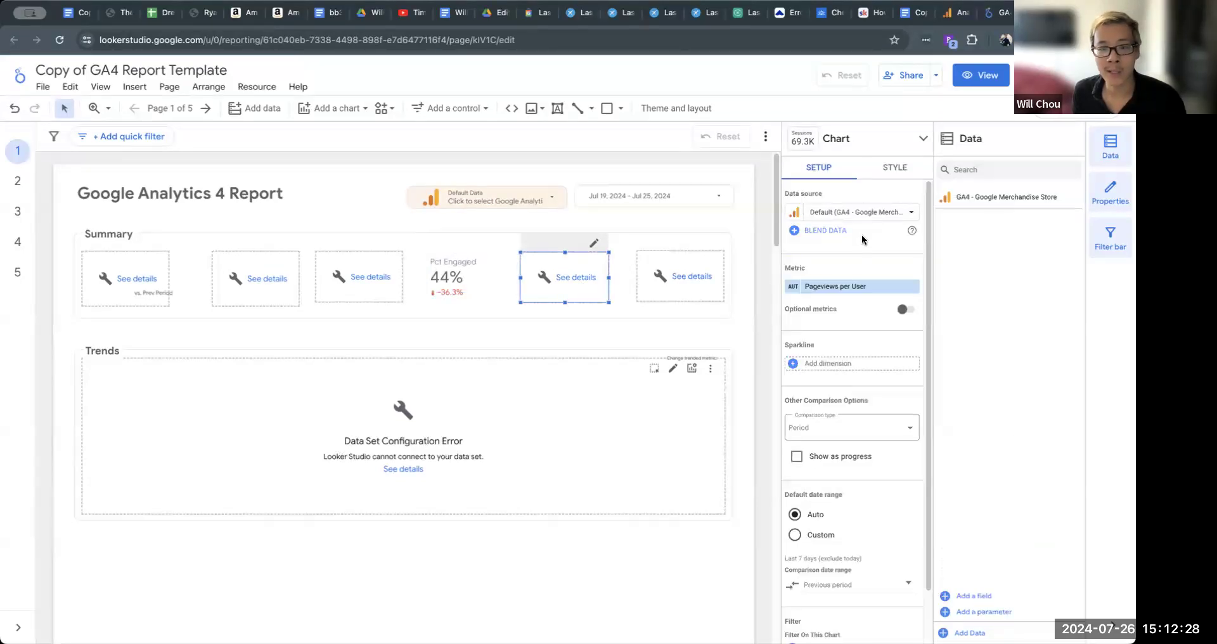
pyautogui.click(868, 216)
pyautogui.press('Escape')
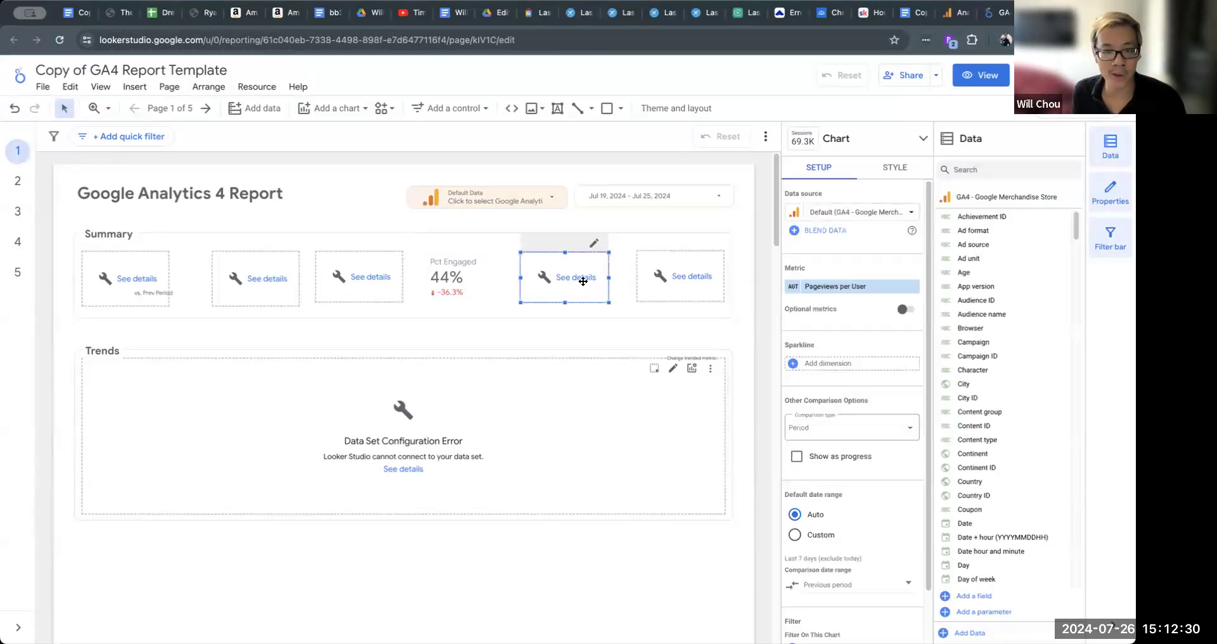
pyautogui.click(866, 215)
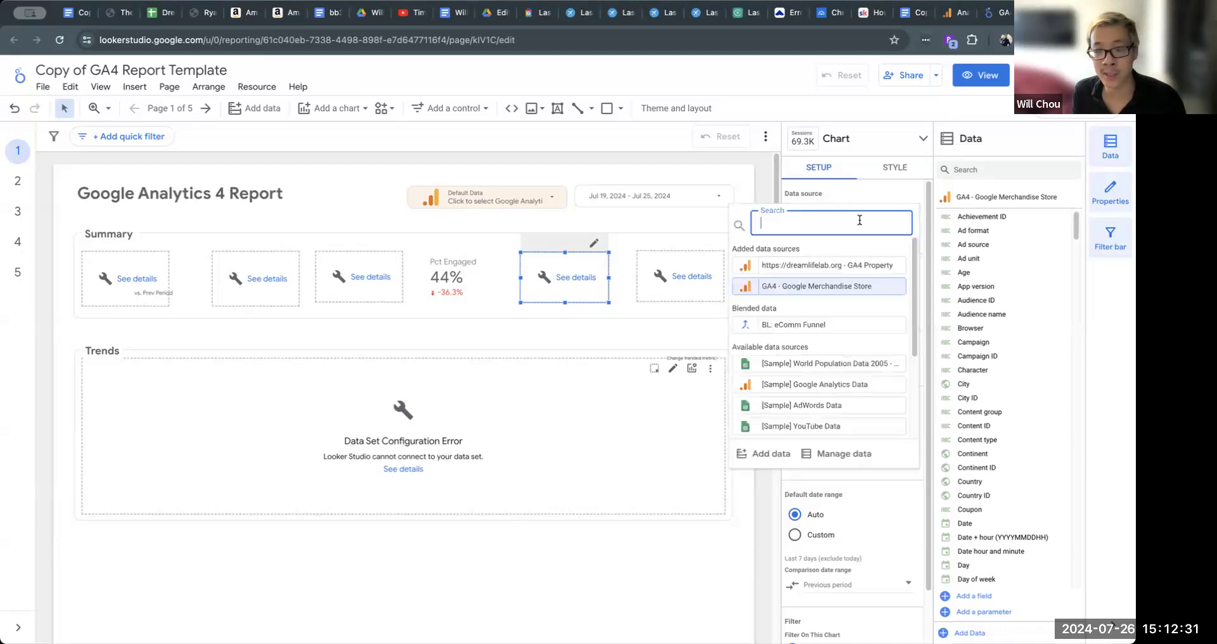
pyautogui.click(815, 265)
pyautogui.click(693, 277)
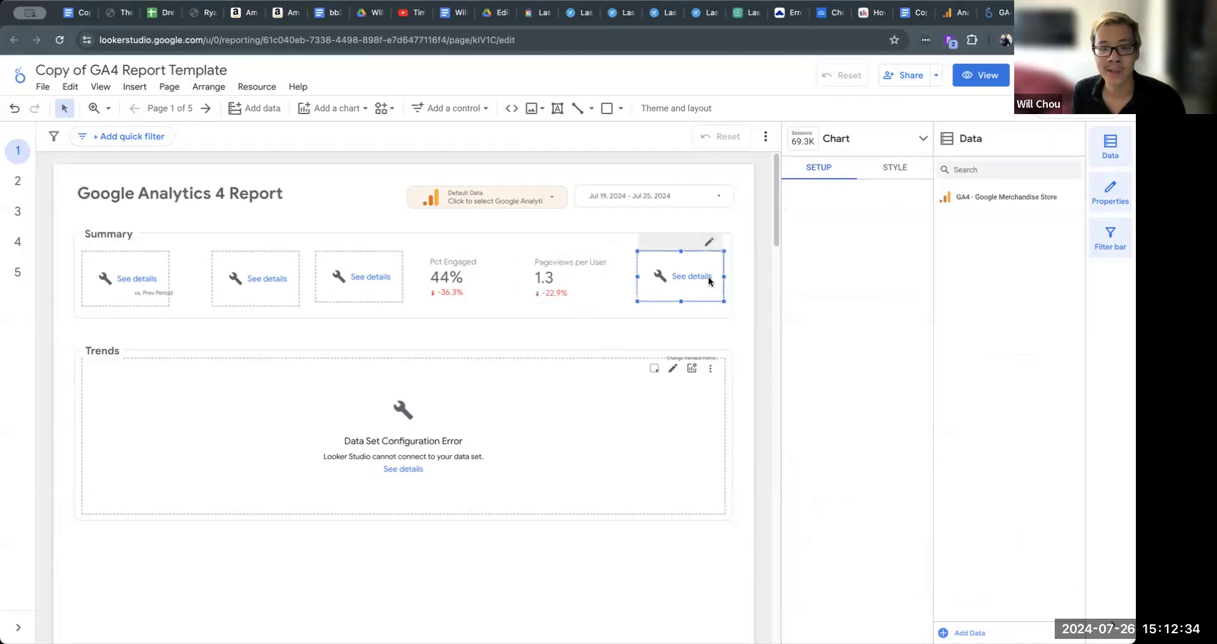
pyautogui.click(887, 216)
pyautogui.click(830, 264)
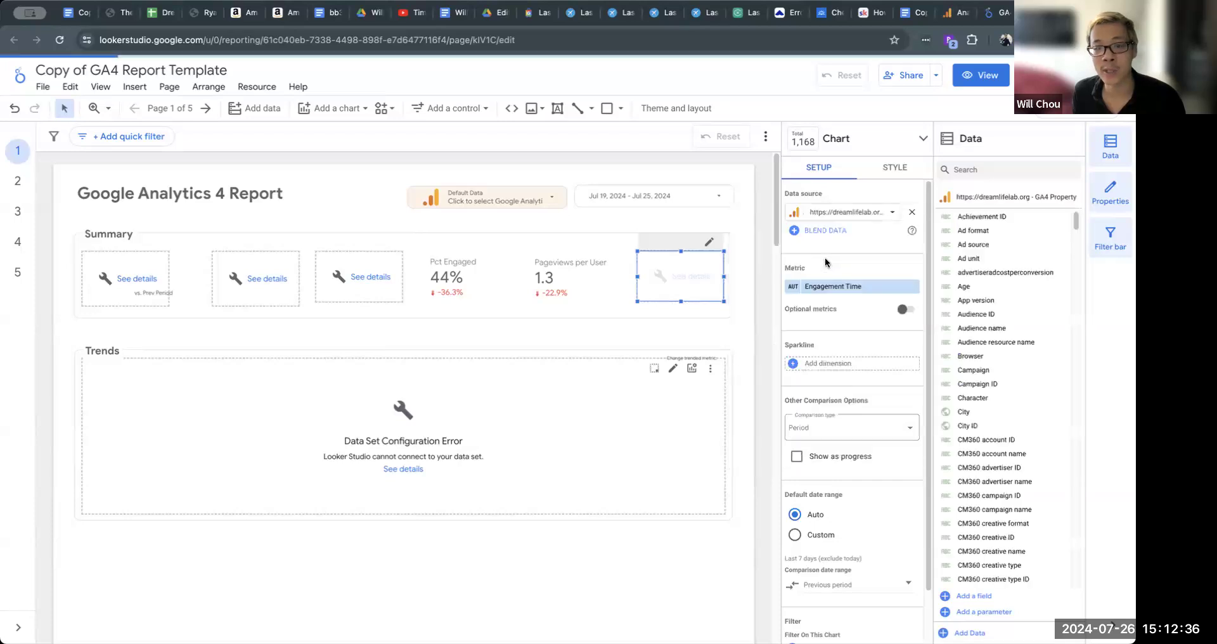
# - Dismiss the New User % scorecard's error details and set its data source to the dreamlifelab.org GA4 property
pyautogui.click(361, 277)
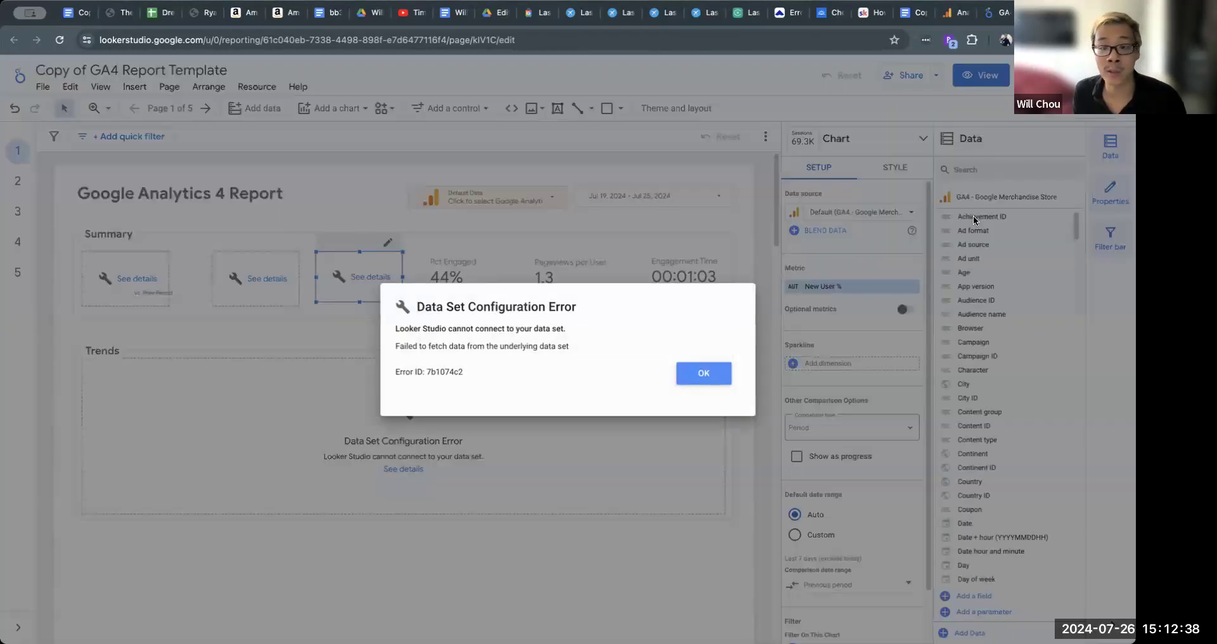
pyautogui.click(704, 379)
pyautogui.click(853, 219)
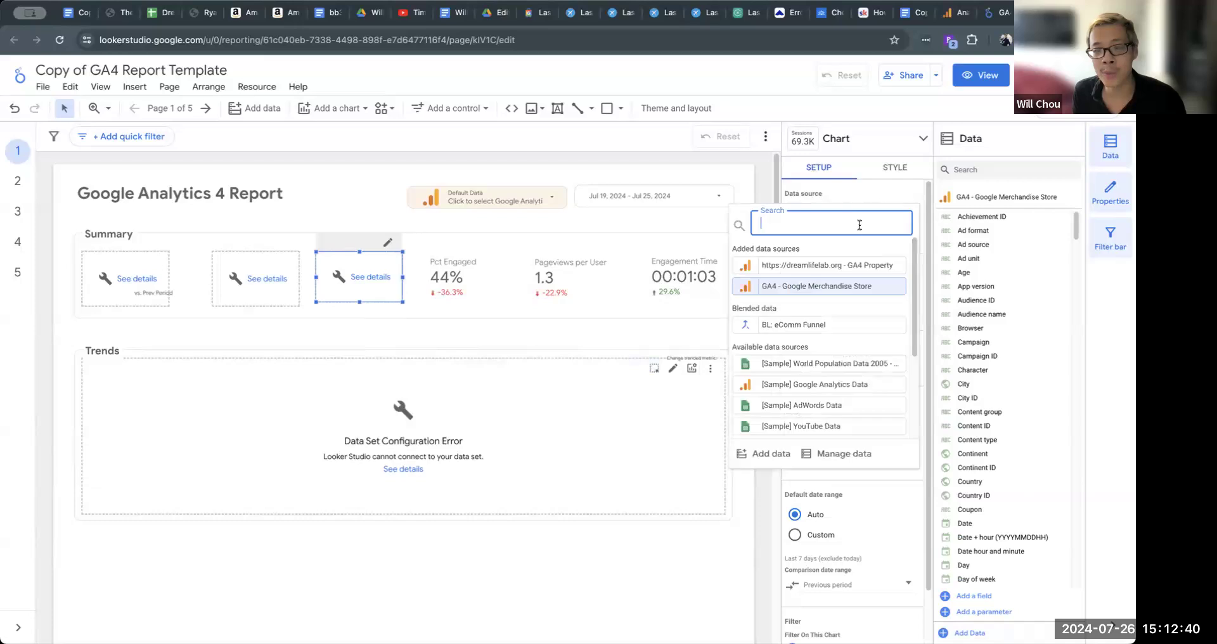
pyautogui.click(841, 273)
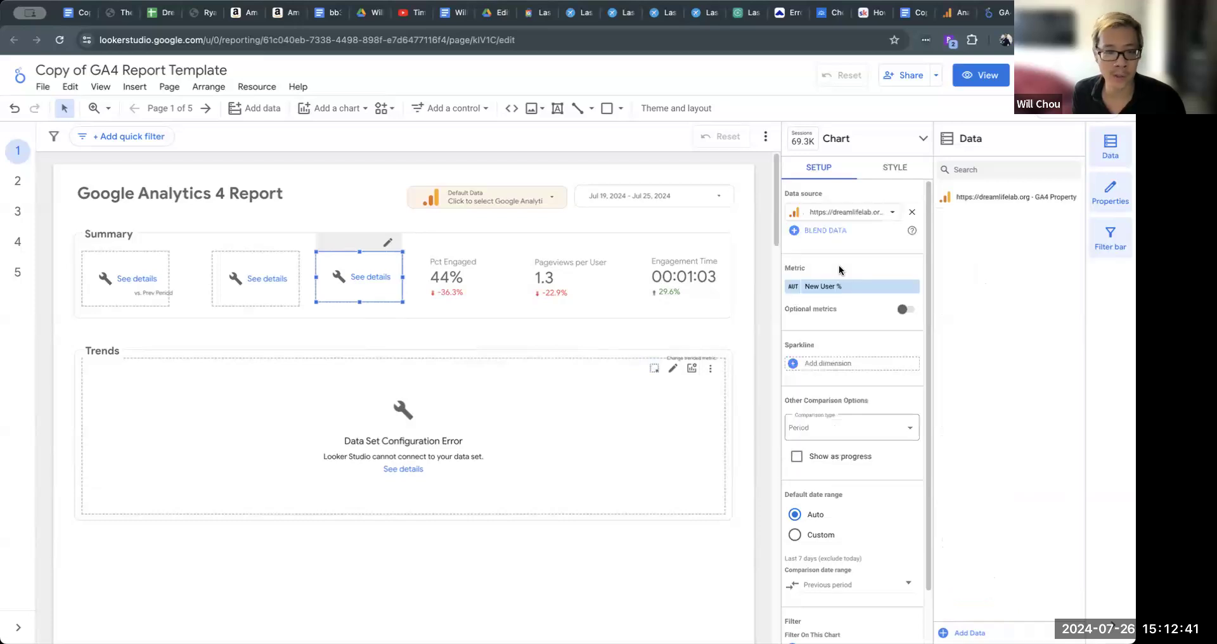
# - Set the data source of the New users and Active users scorecards to the dreamlifelab.org GA4 property
pyautogui.click(264, 296)
pyautogui.click(891, 213)
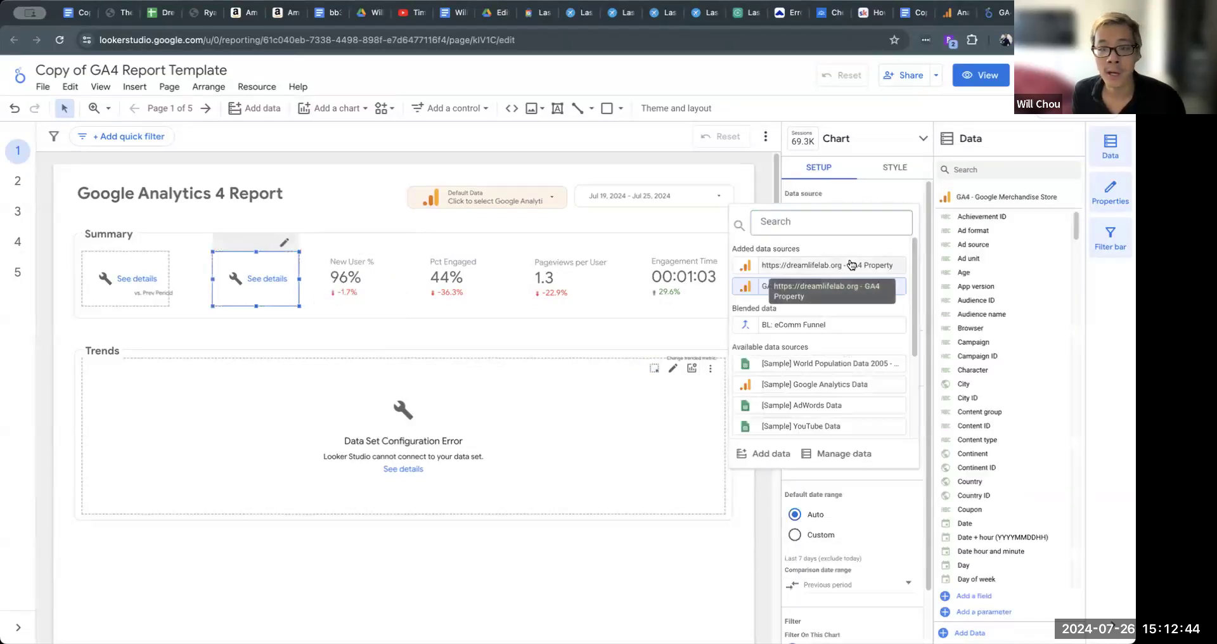
pyautogui.click(850, 266)
pyautogui.click(139, 266)
pyautogui.click(891, 213)
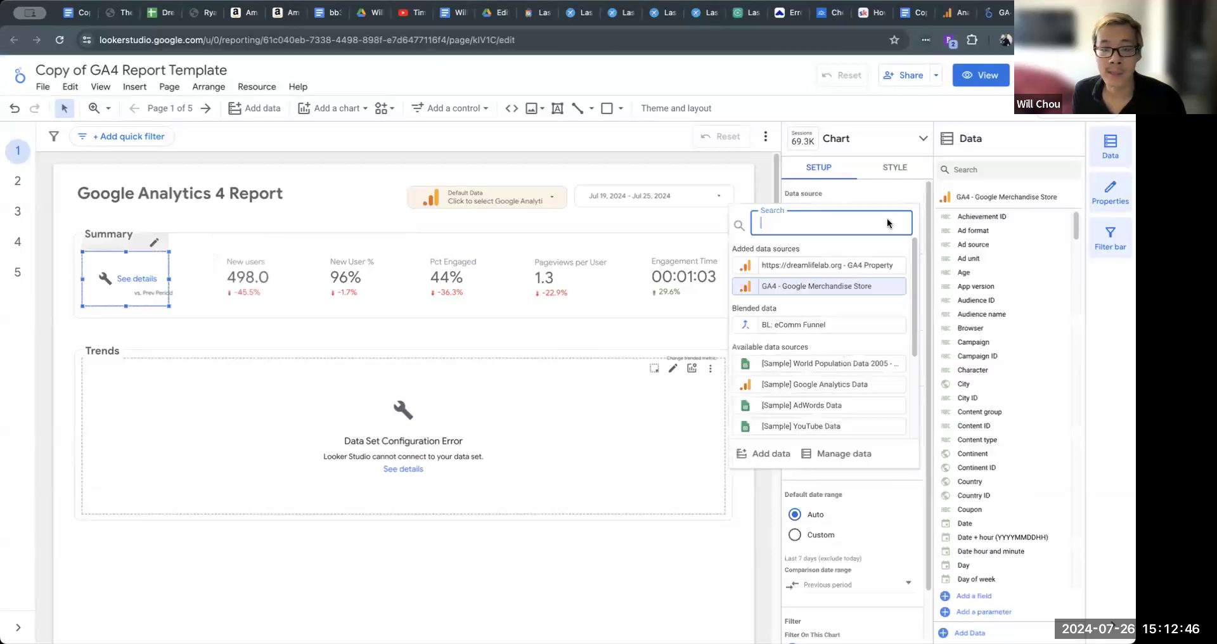
pyautogui.click(853, 269)
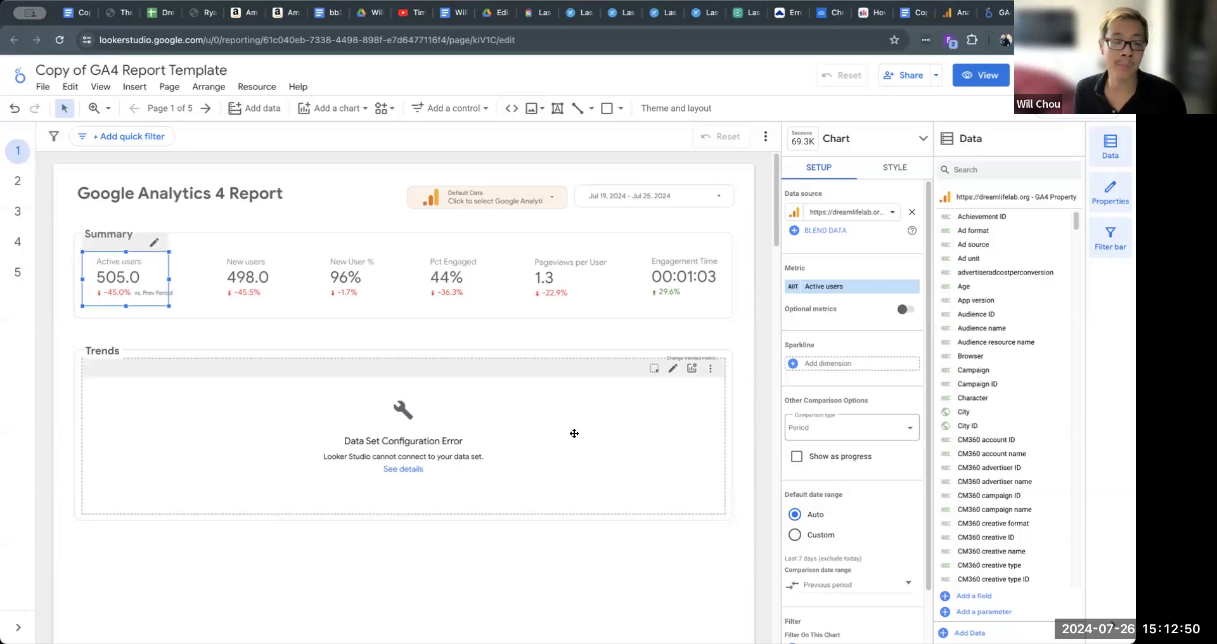
# - Set the Trends chart's data source to the dreamlifelab.org GA4 property and deselect the chart
pyautogui.click(621, 430)
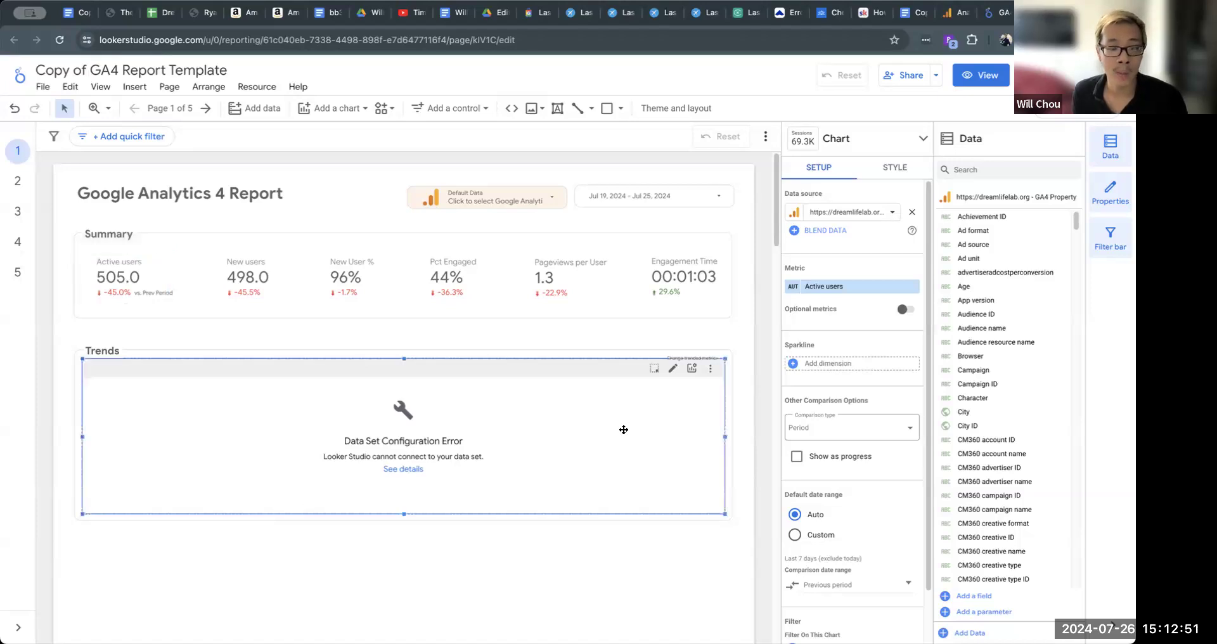
pyautogui.click(867, 213)
pyautogui.click(849, 268)
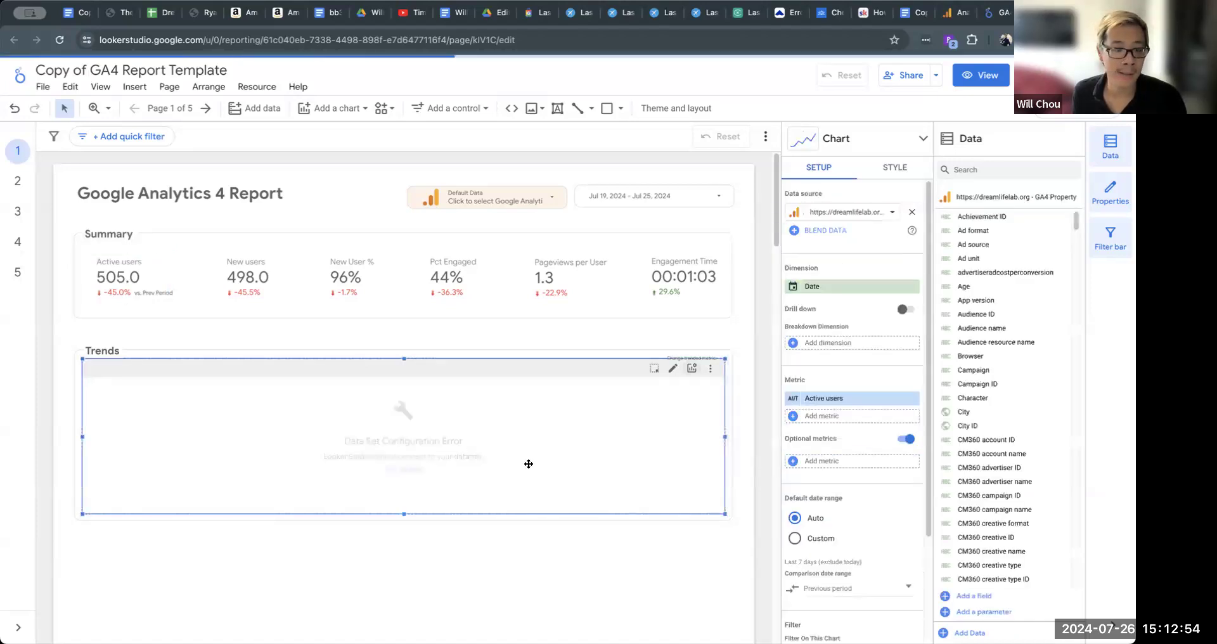
pyautogui.click(740, 348)
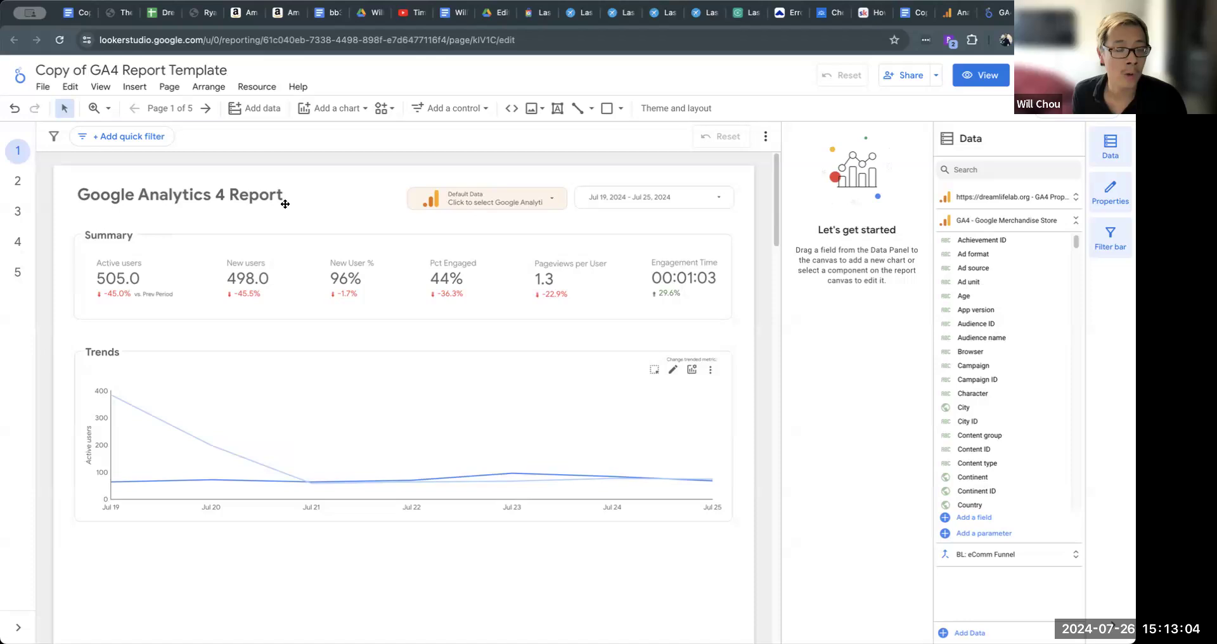
# - Replace the report's heading text with "Dream Life Lab KPI Report"
pyautogui.click(232, 195)
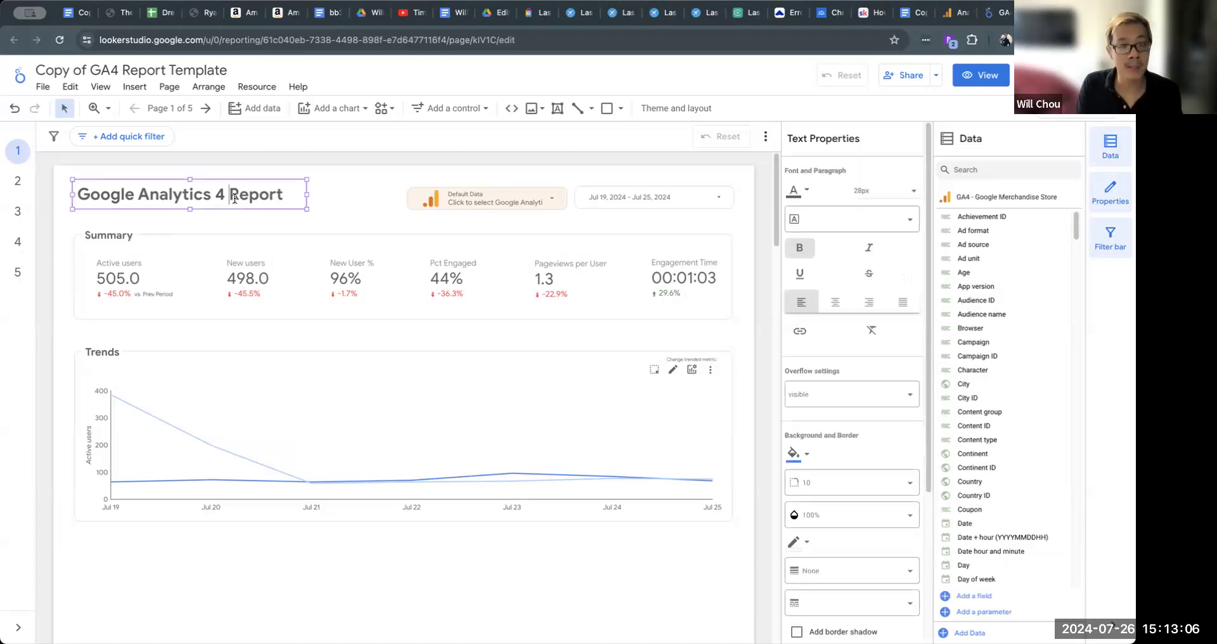
pyautogui.doubleClick(234, 198)
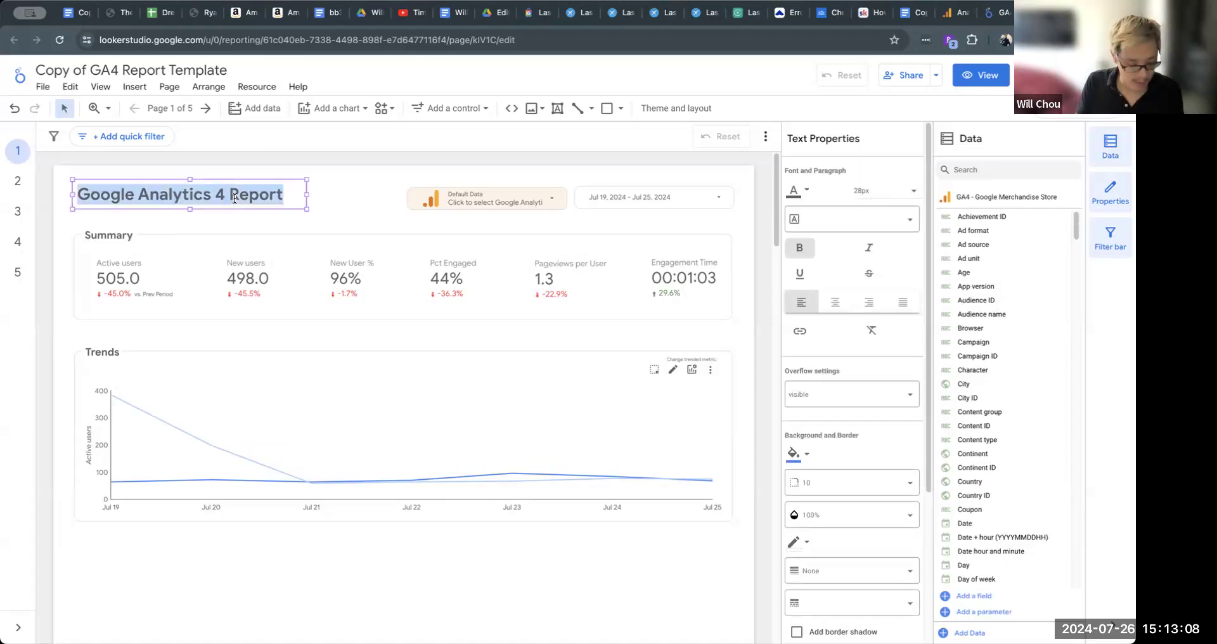
pyautogui.write('L')
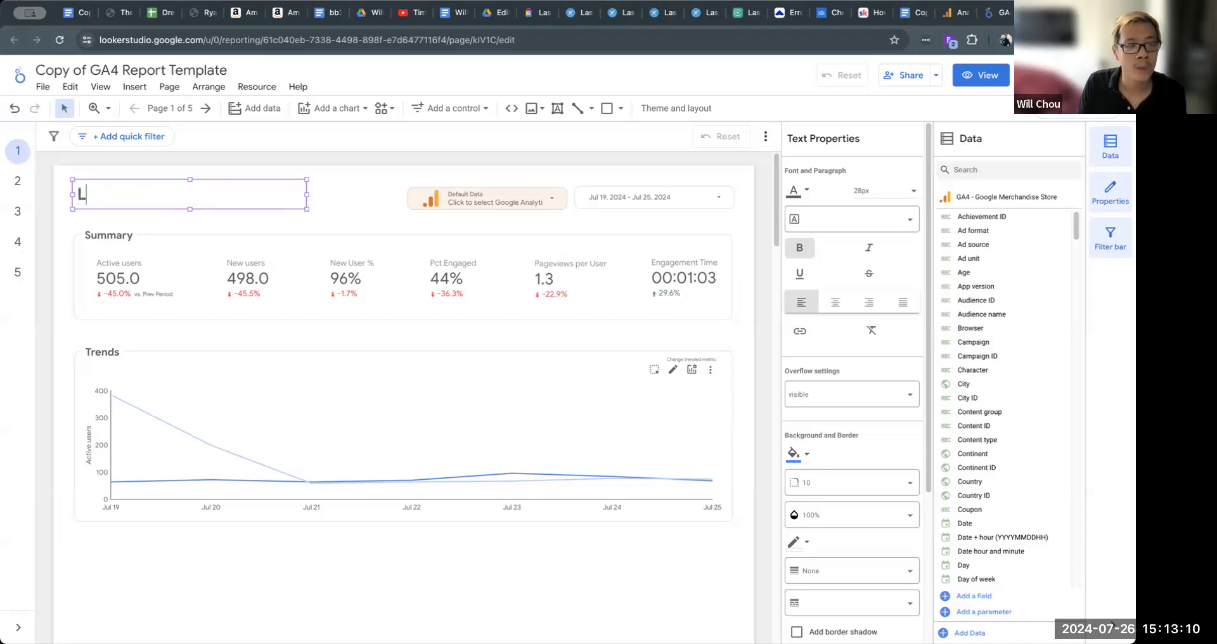
pyautogui.write('Dream ')
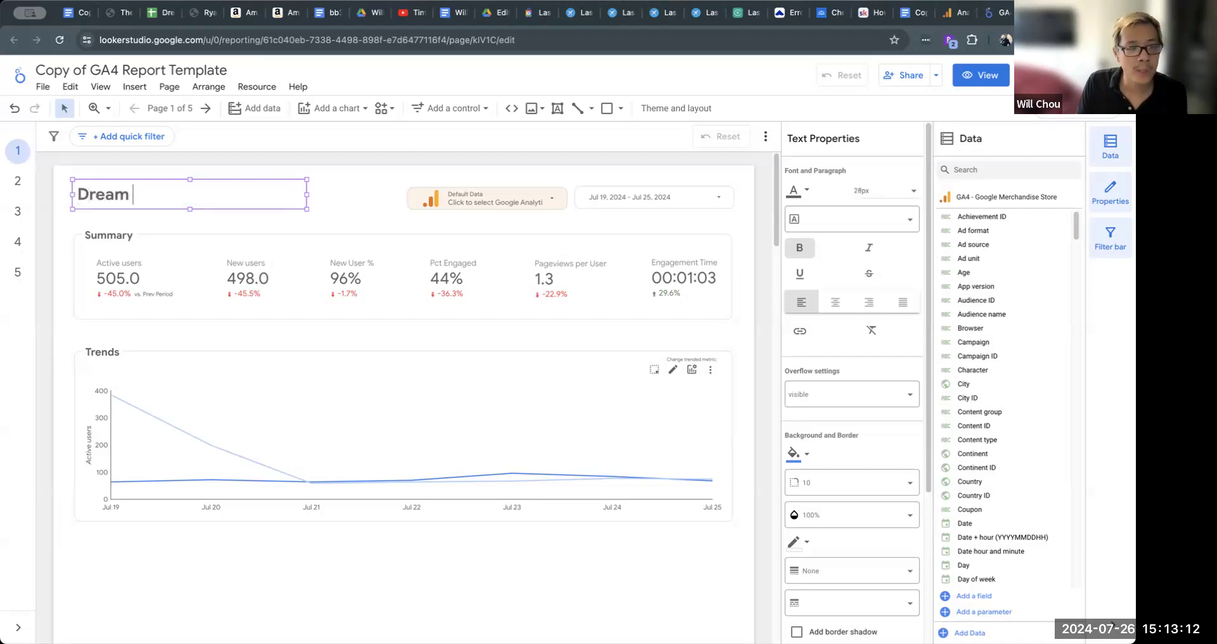
pyautogui.write('Life Lab KPI Report')
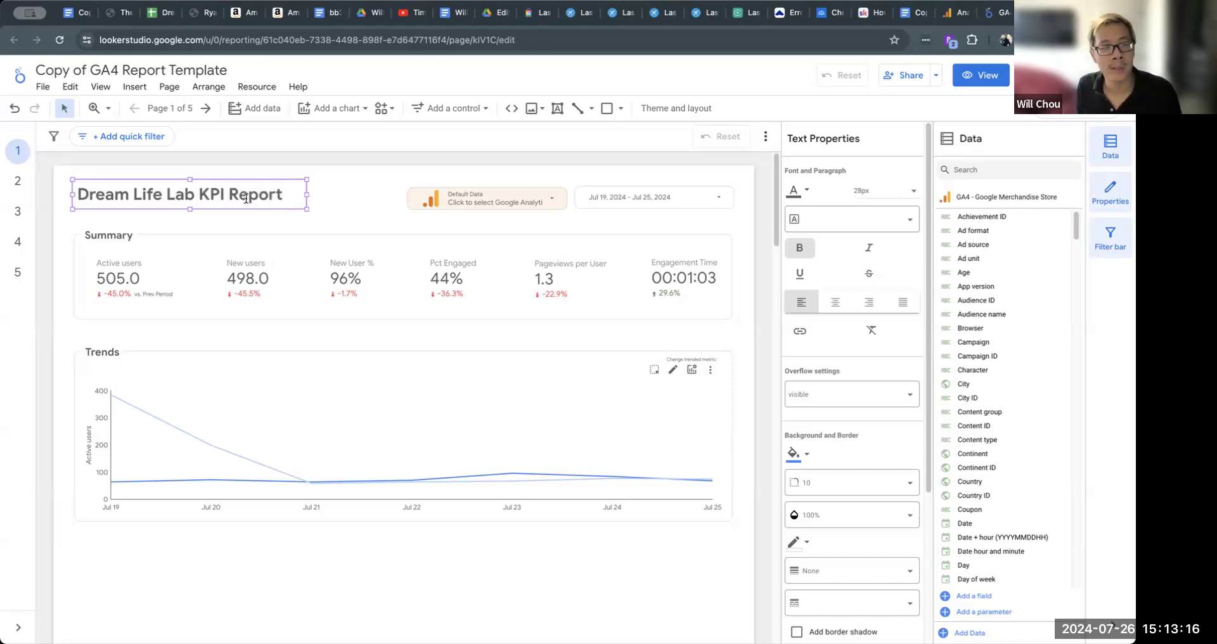
pyautogui.click(368, 213)
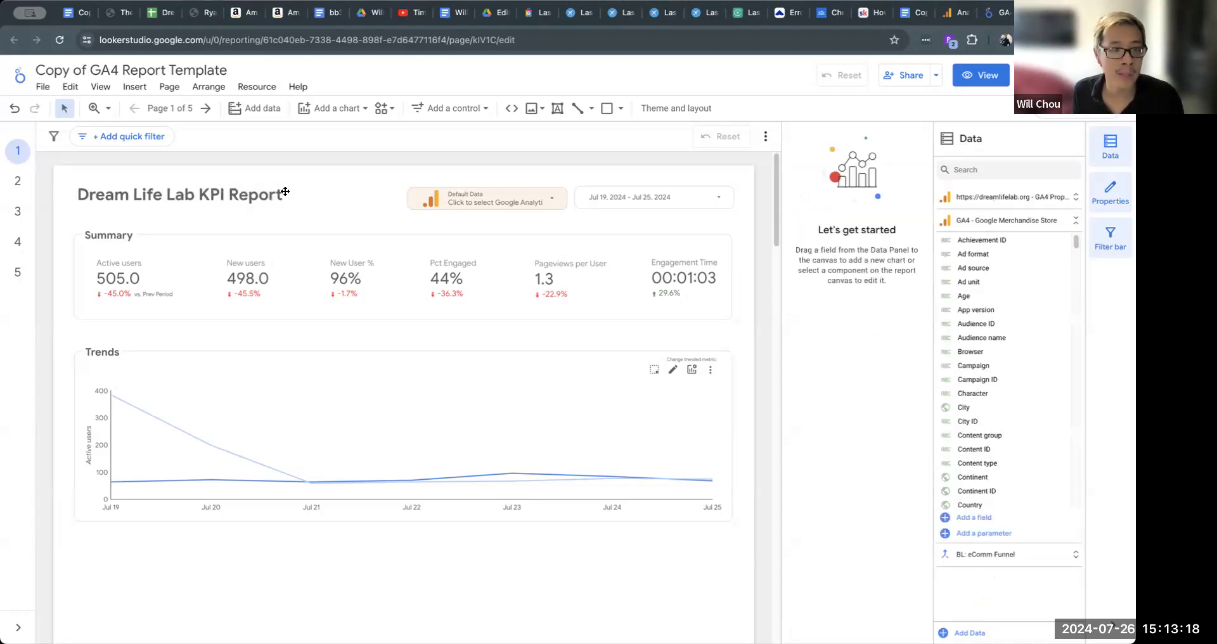
# - Add a text box under the report heading reading "This page gives high level overview insights at a glance."
pyautogui.click(558, 108)
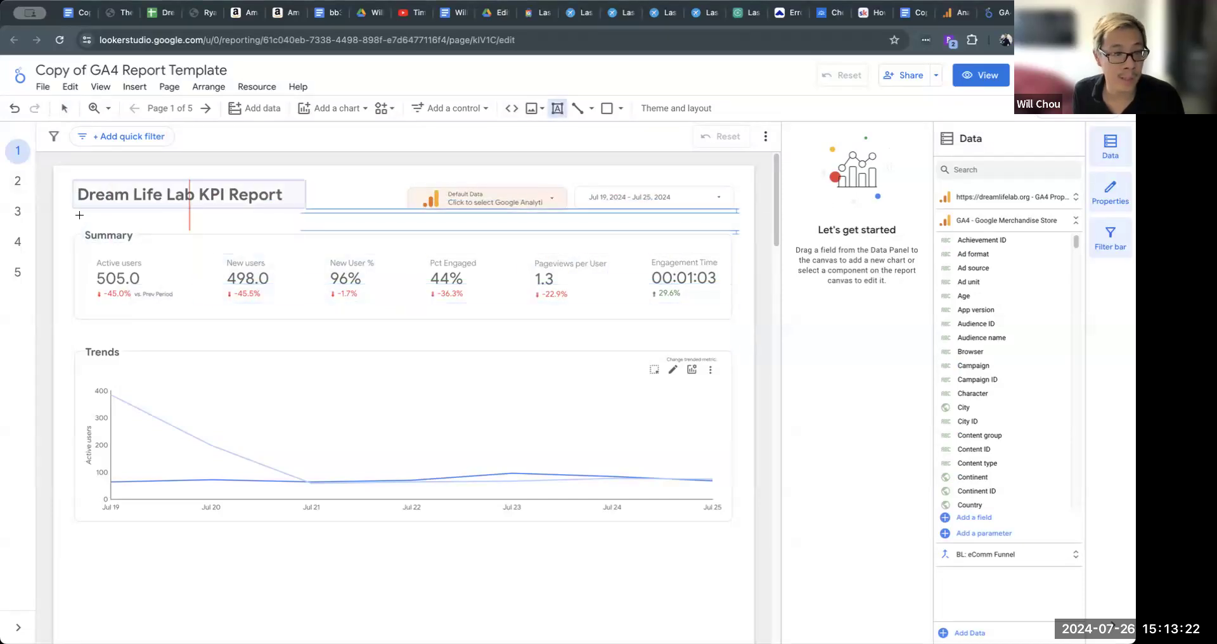
pyautogui.moveTo(79, 213); pyautogui.dragTo(342, 243)
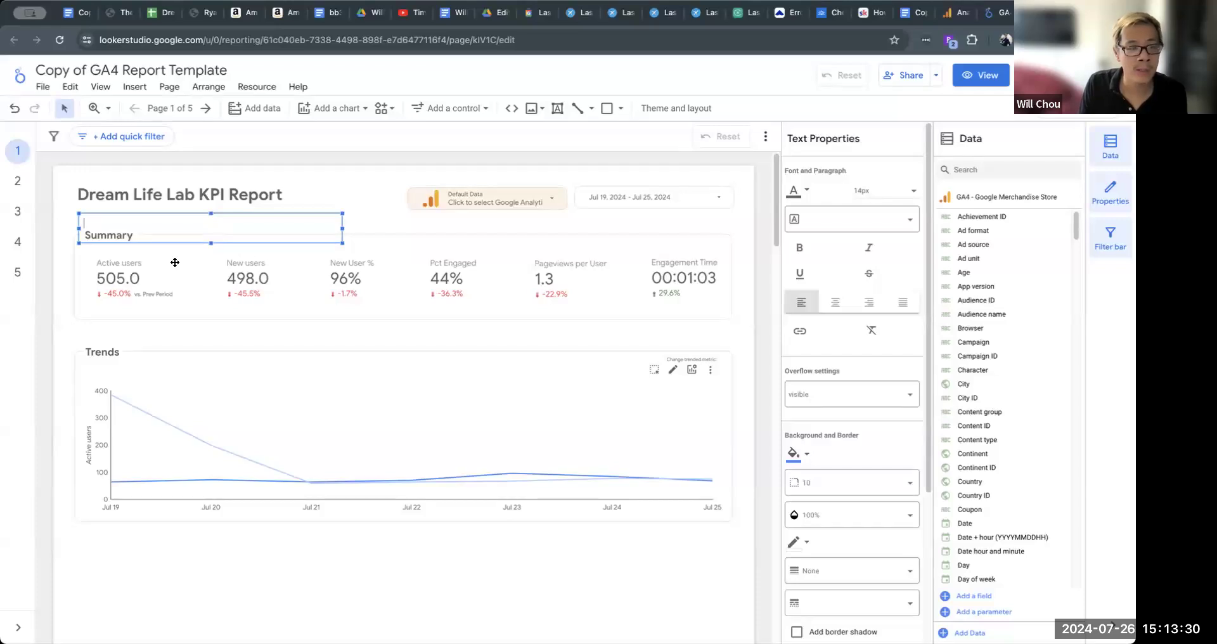
pyautogui.write('This page')
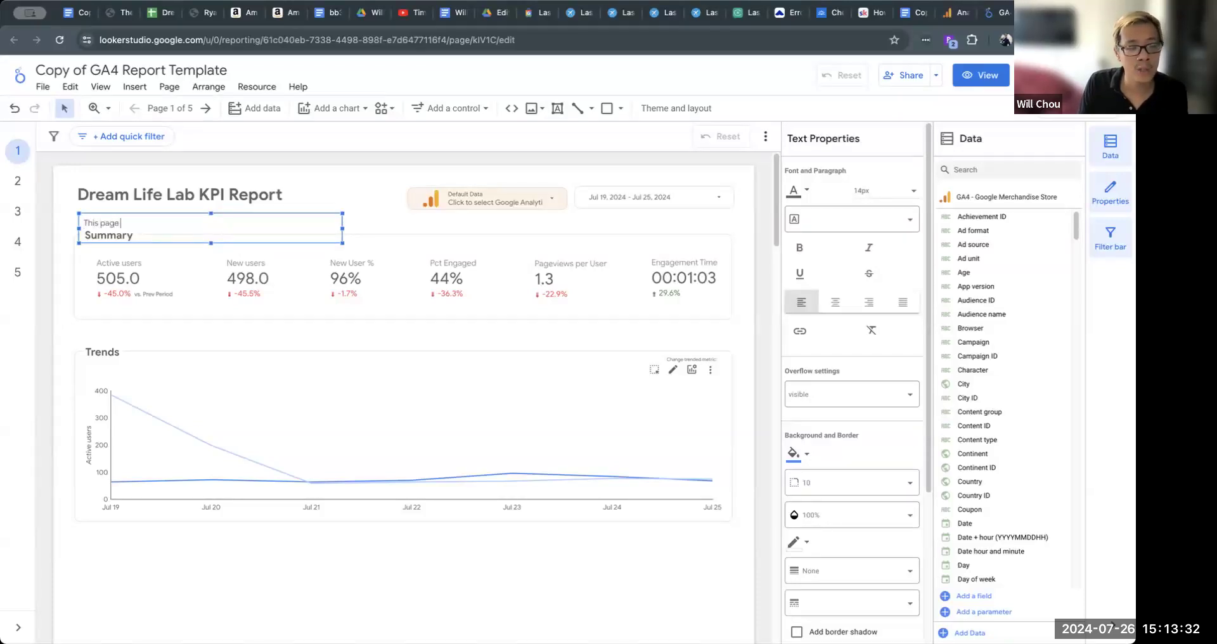
pyautogui.write(' gives high')
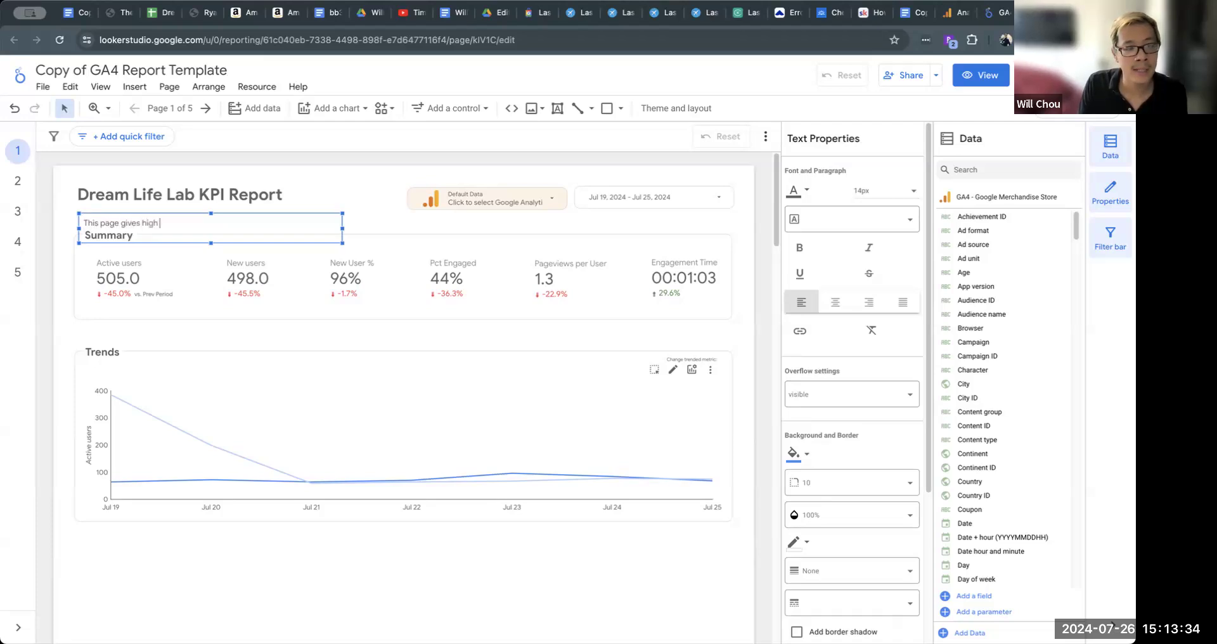
pyautogui.write(' level overview insights at a glance.')
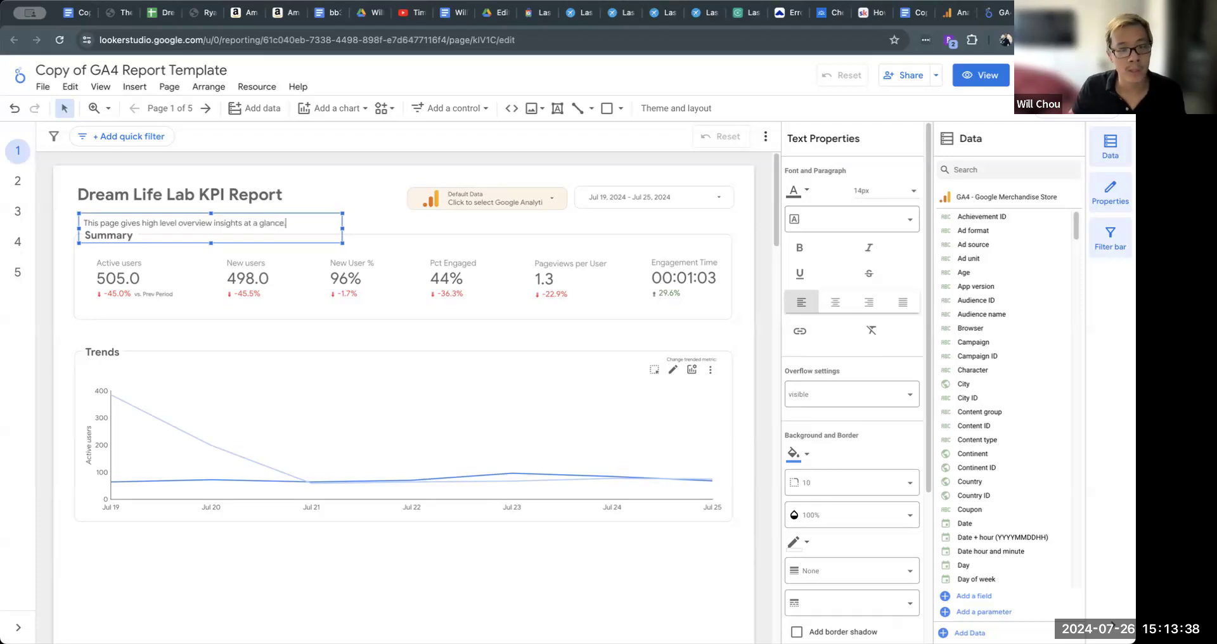
pyautogui.click(57, 254)
# - Move the description text box up directly beneath the heading and shrink its height and width to fit between heading and Summary
pyautogui.moveTo(112, 222); pyautogui.dragTo(105, 206)
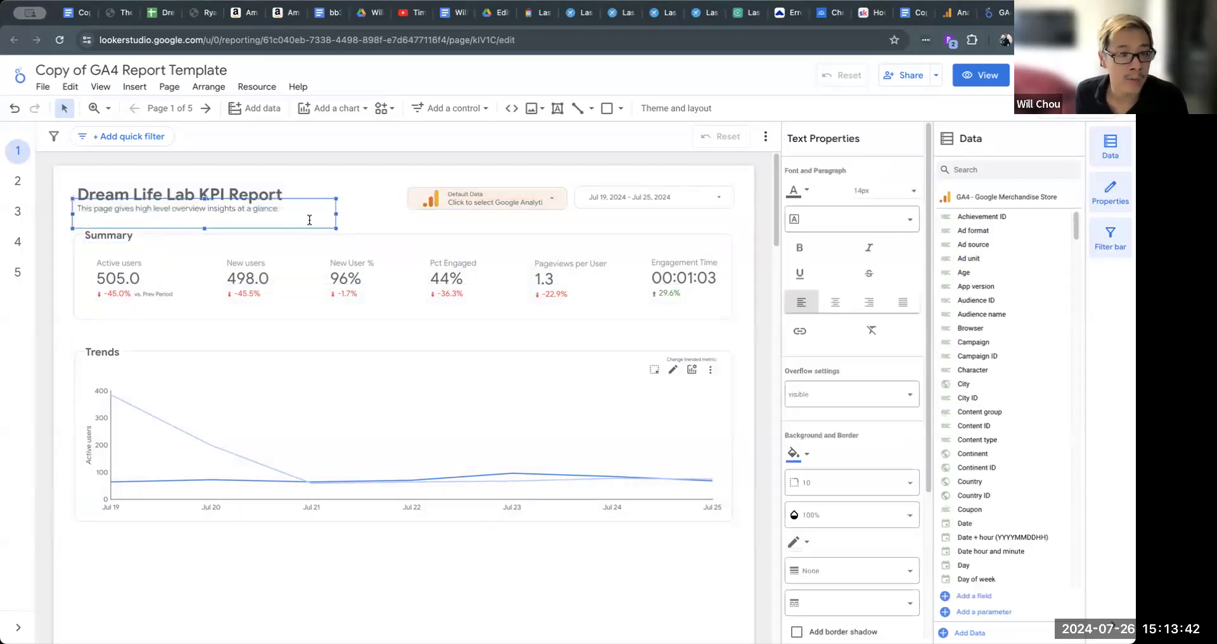
pyautogui.moveTo(205, 227); pyautogui.dragTo(206, 218)
pyautogui.moveTo(336, 209); pyautogui.dragTo(322, 210)
pyautogui.click(454, 224)
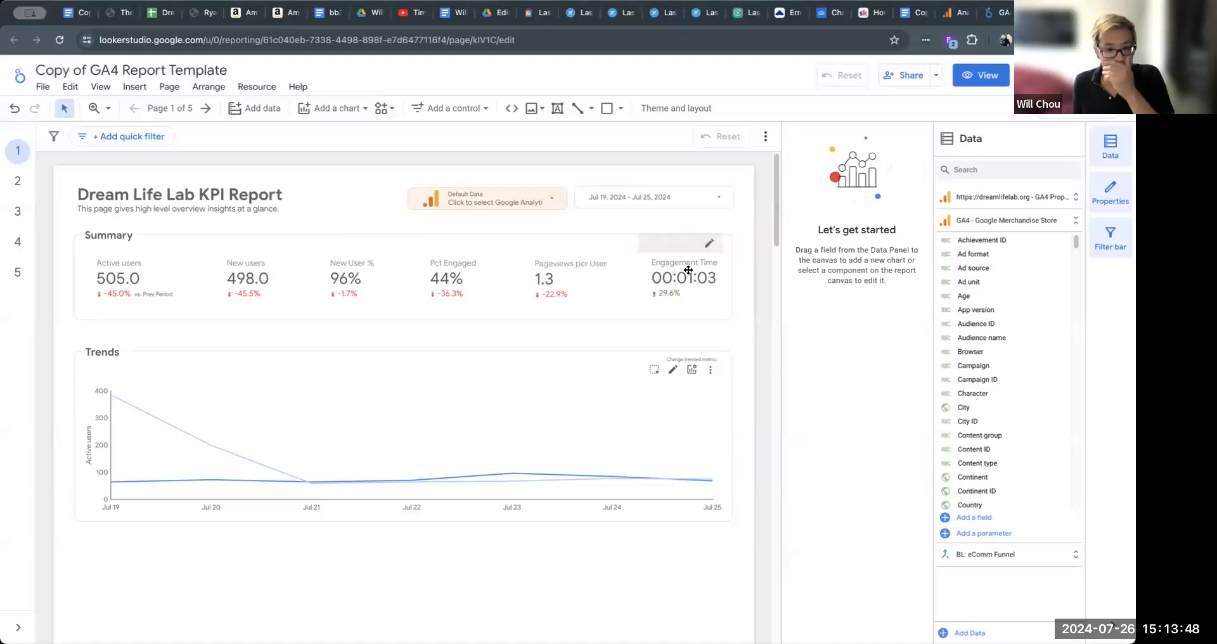
# - Change the metric of the Active users scorecard in the Summary section to Sessions
pyautogui.scroll(-15, 739, 297)
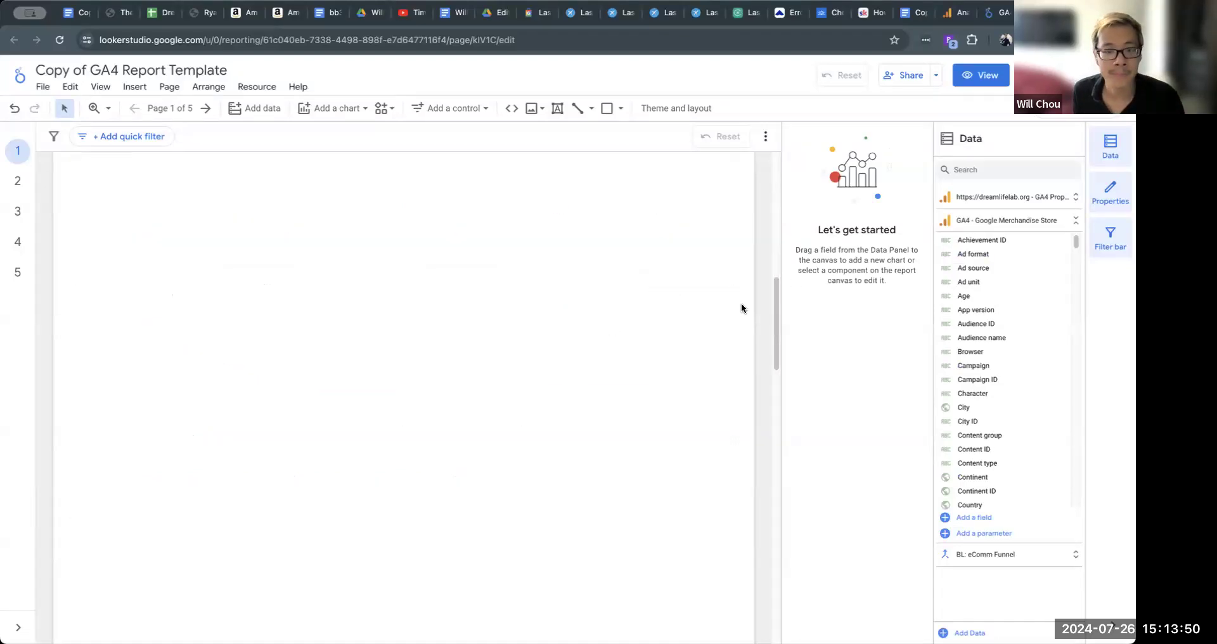
pyautogui.scroll(15, 740, 298)
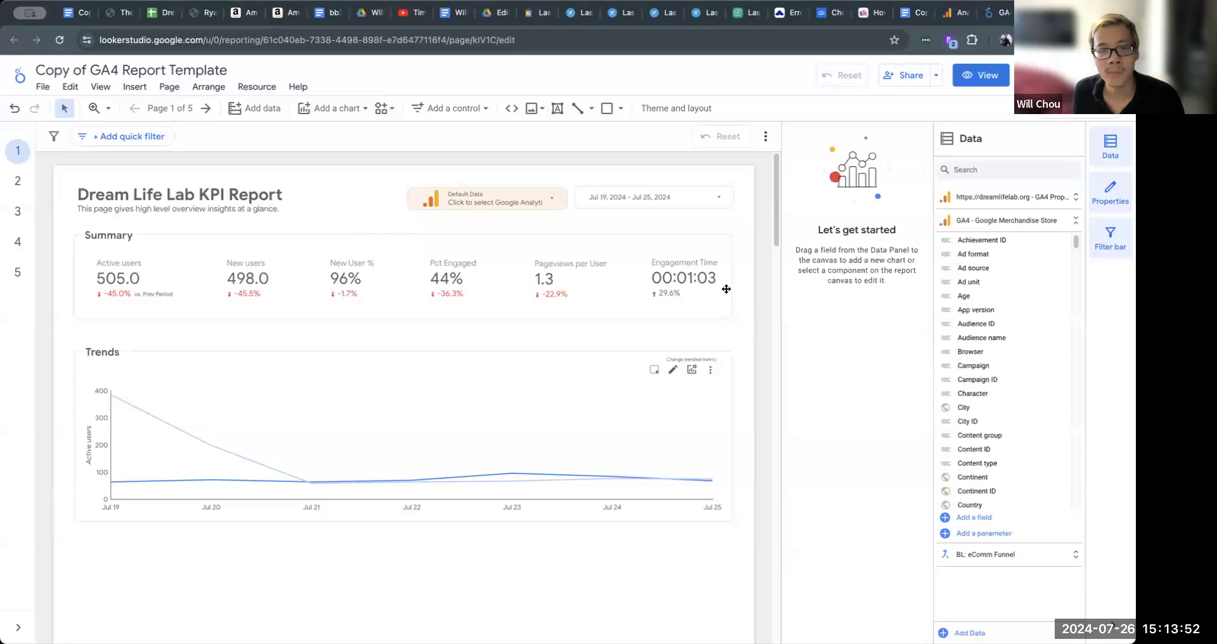
pyautogui.click(118, 282)
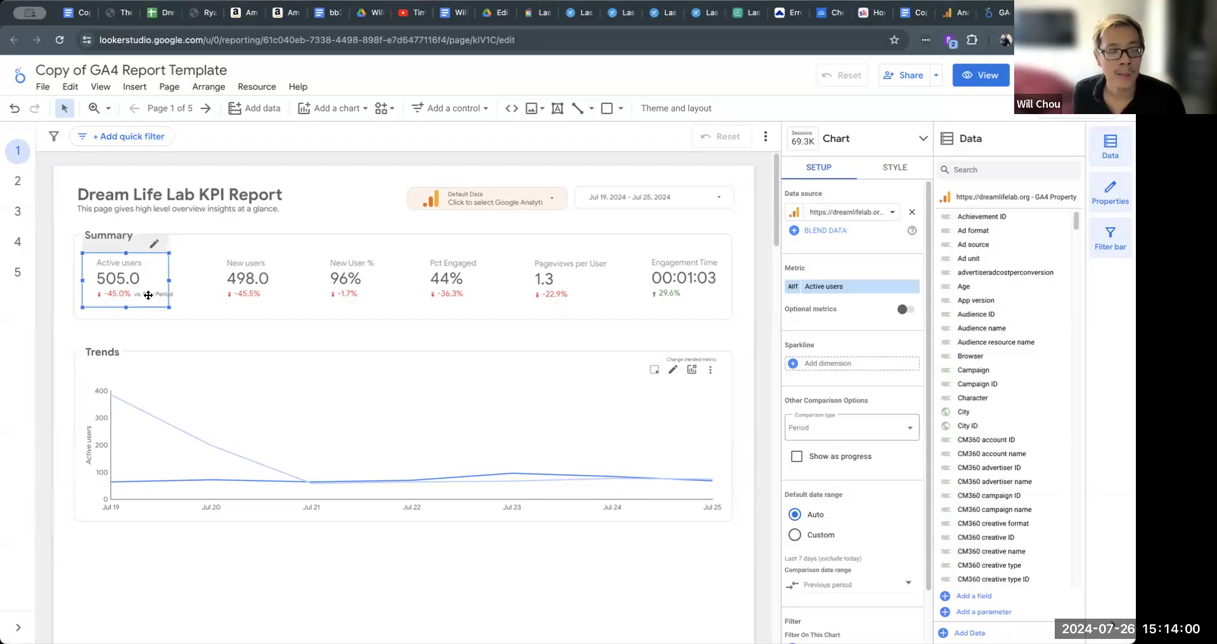
pyautogui.click(337, 285)
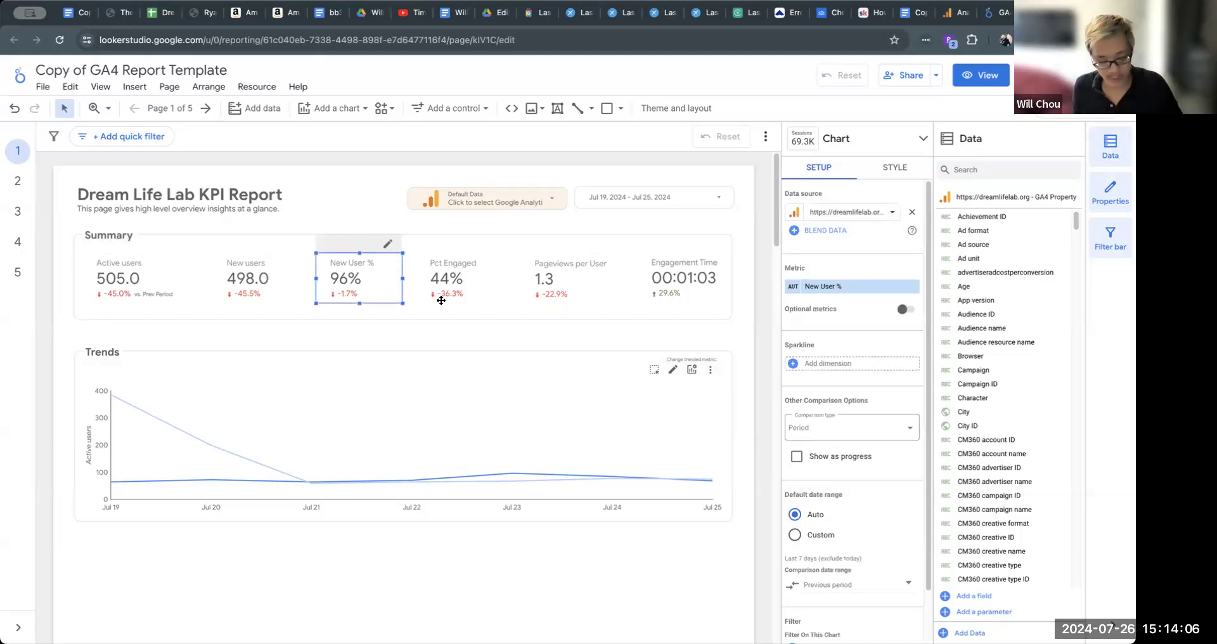
pyautogui.click(273, 275)
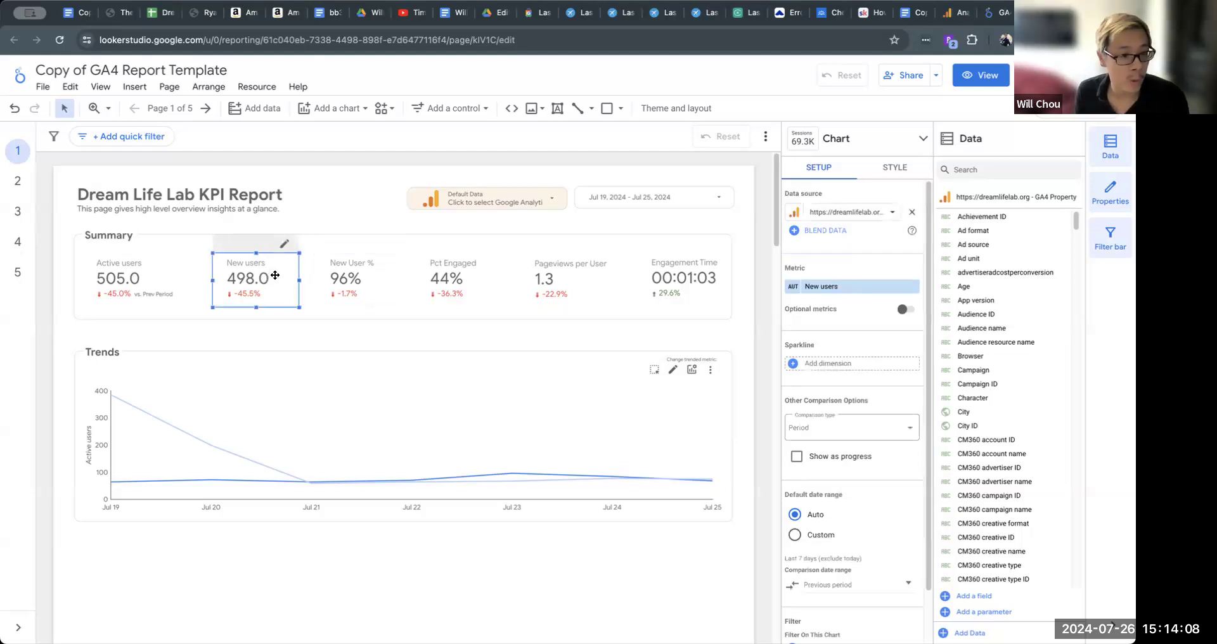
pyautogui.click(121, 278)
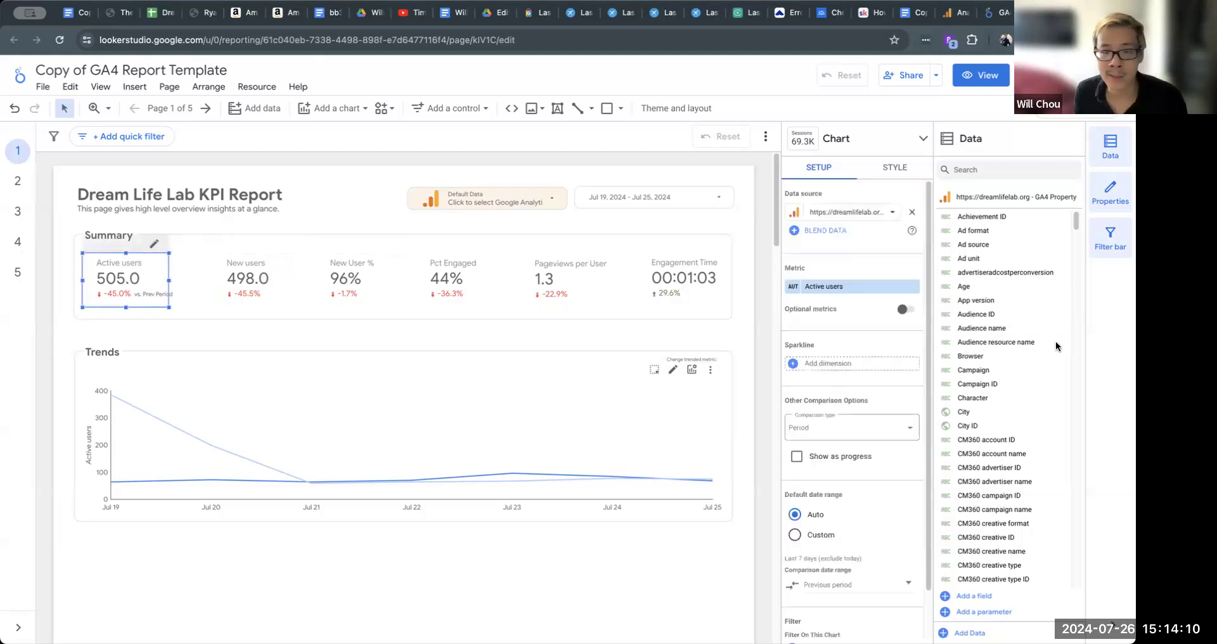
pyautogui.click(850, 287)
pyautogui.write('sessions')
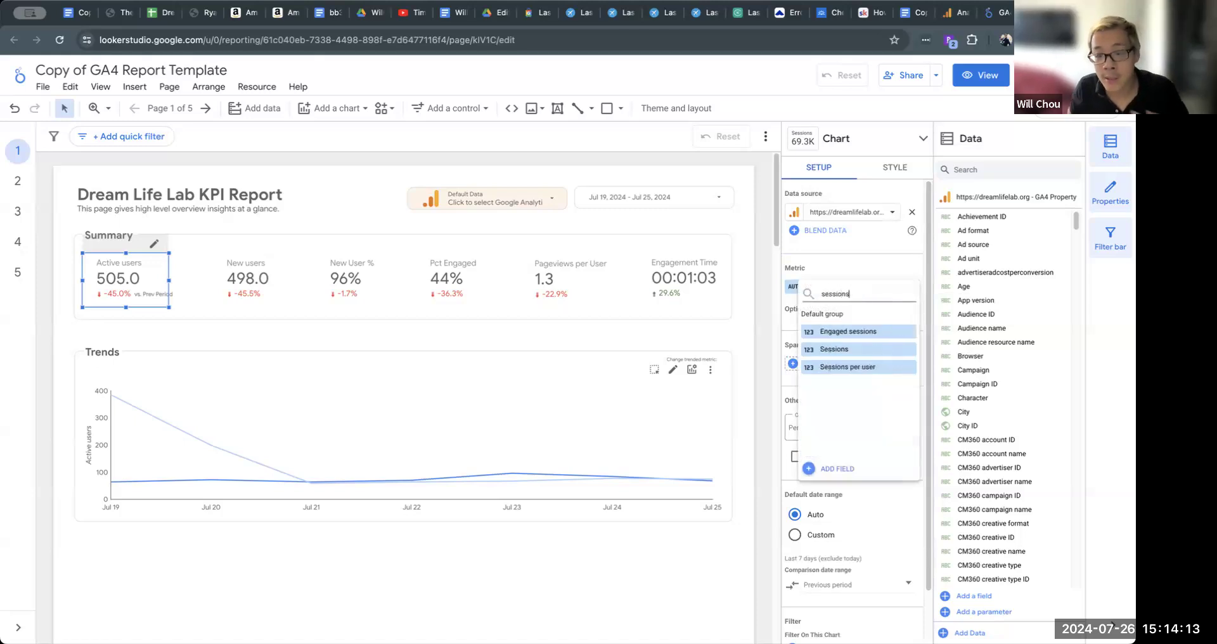
pyautogui.click(900, 349)
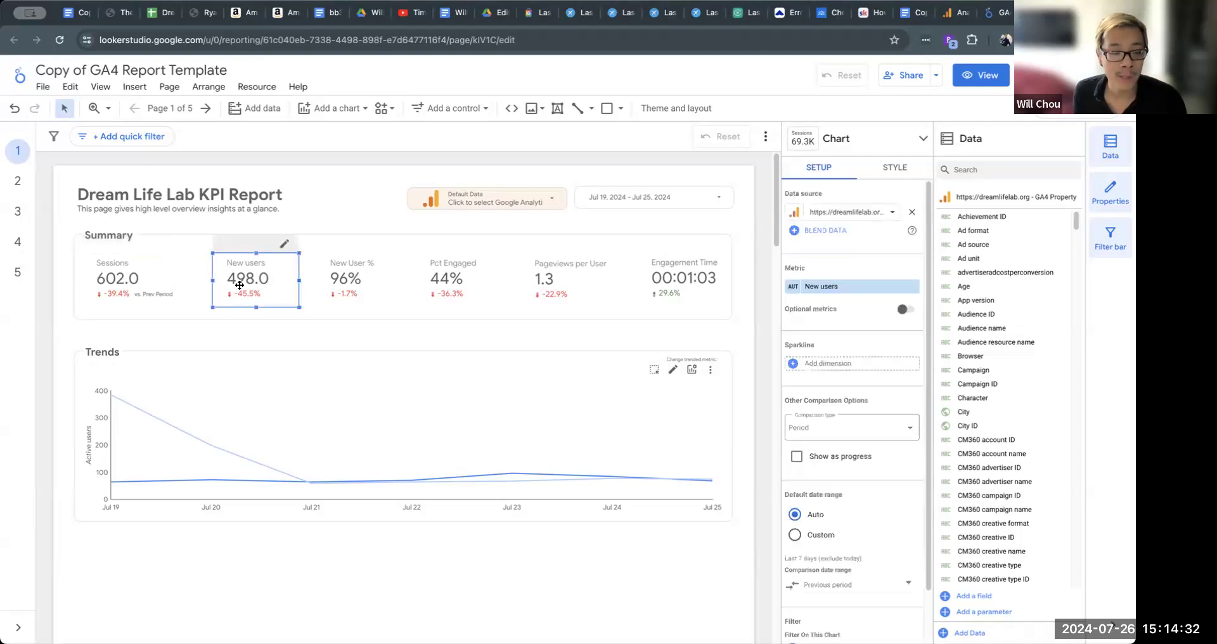
# - Change the metric of the New users scorecard in the Summary section to Sessions
pyautogui.click(824, 286)
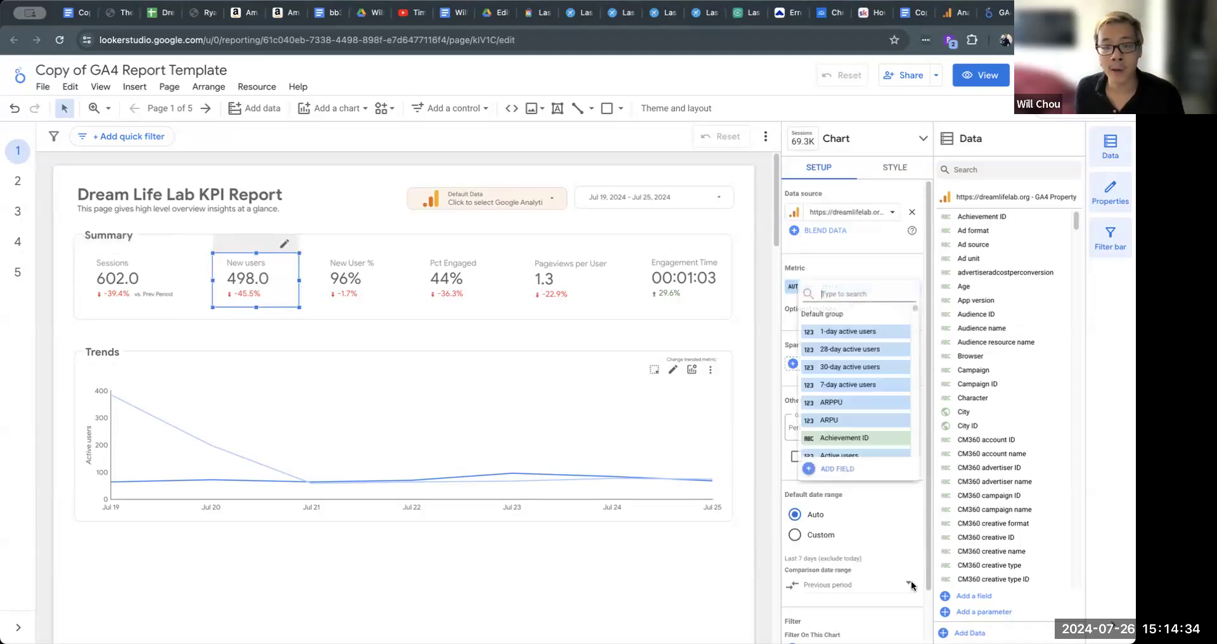
pyautogui.write('organic')
pyautogui.hotkey('ctrl', 'a')
pyautogui.write('sessions')
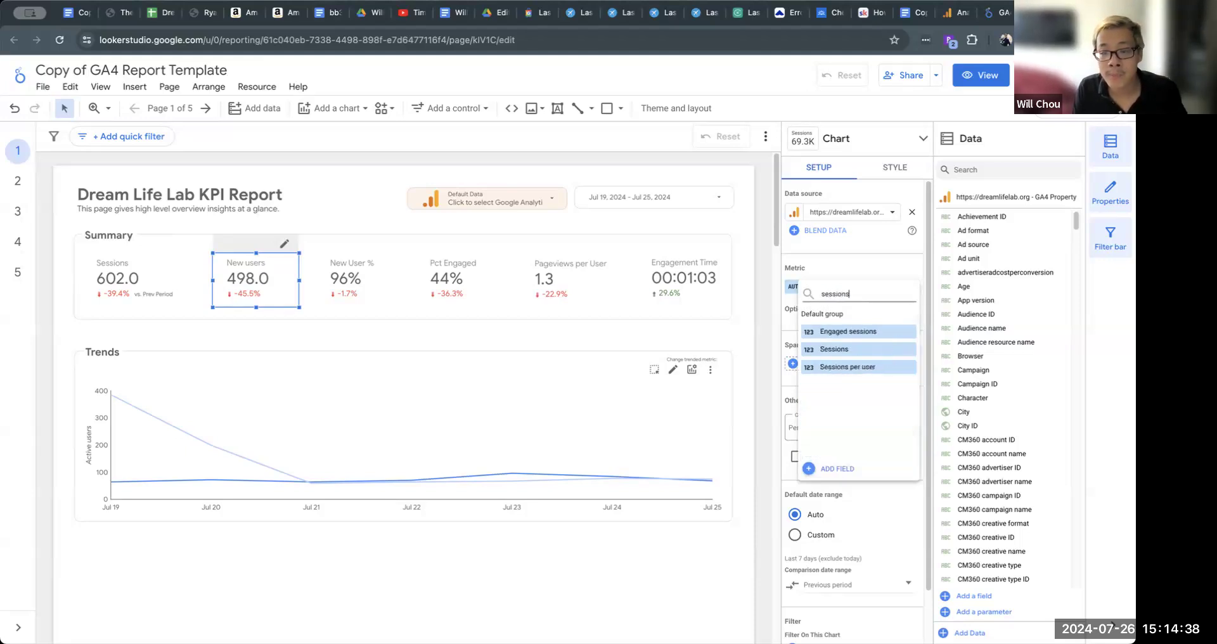
pyautogui.click(857, 349)
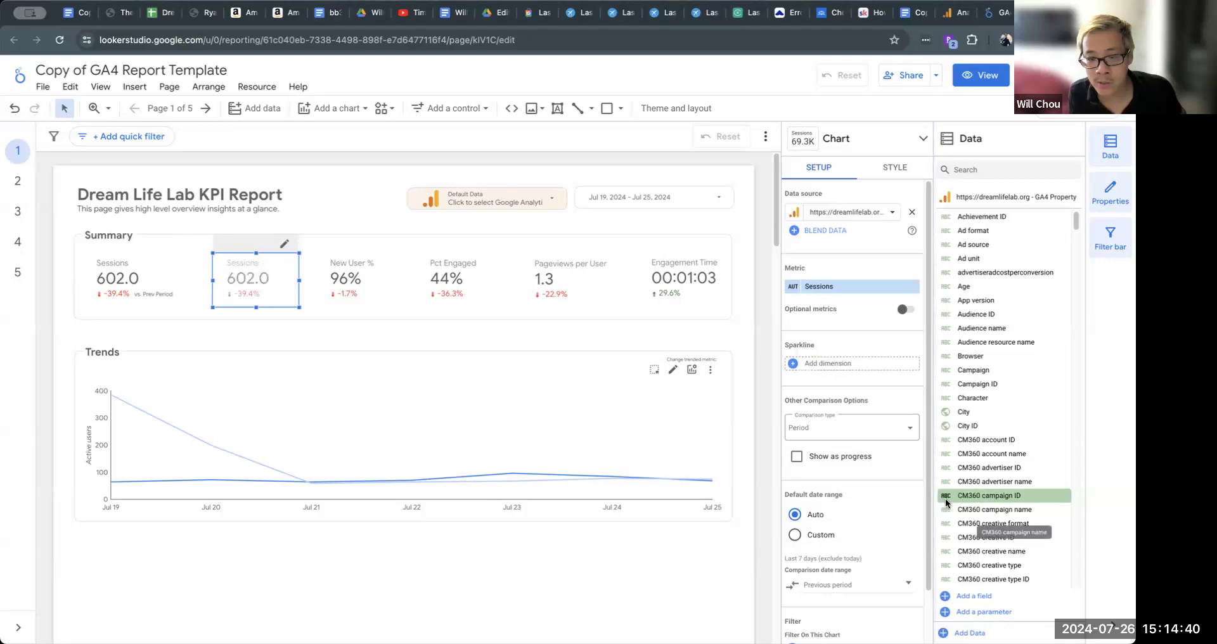
# - Create a new filter for the second Sessions scorecard and name it "Organic Only"
pyautogui.scroll(-1, 886, 514)
pyautogui.scroll(1, 886, 514)
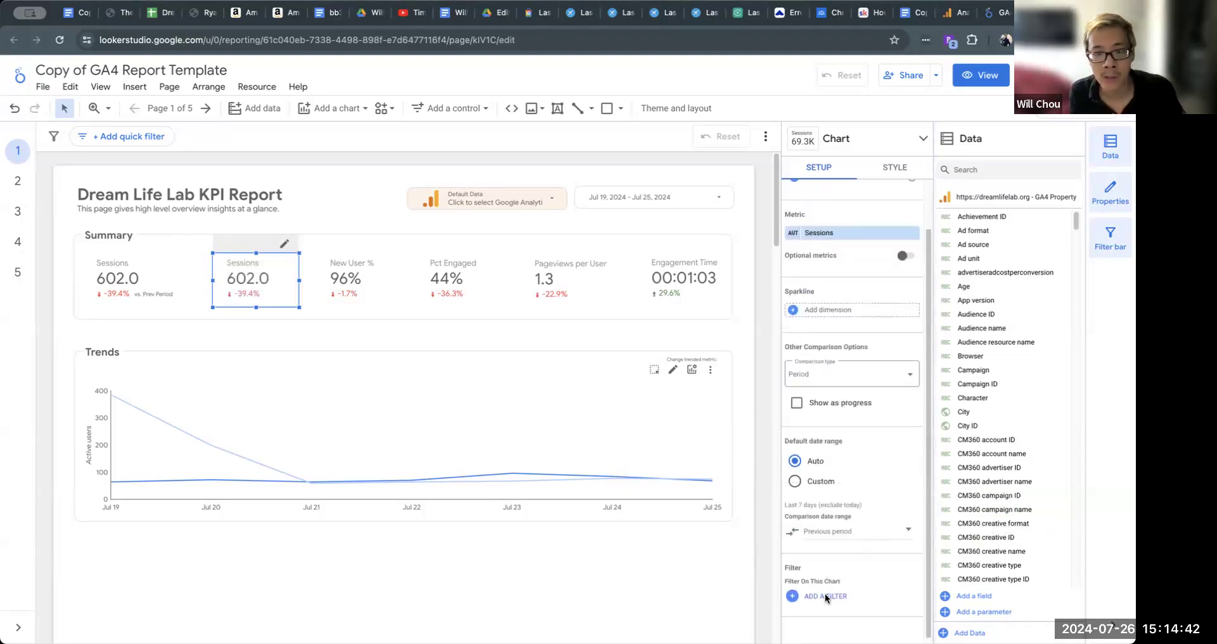
pyautogui.click(824, 597)
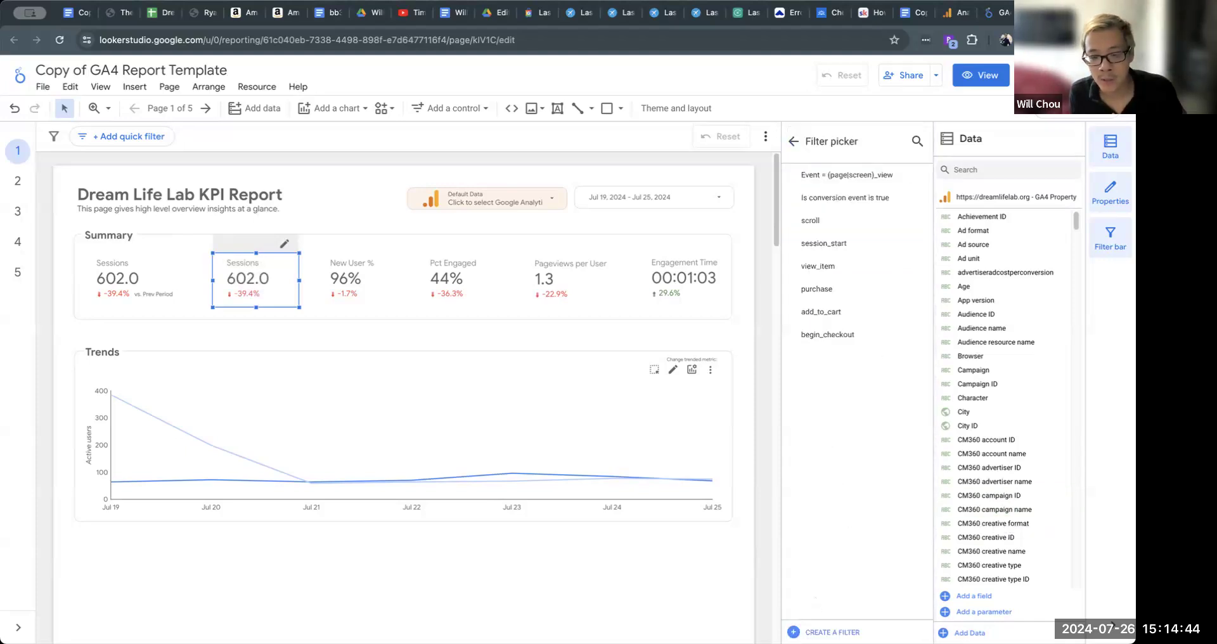
pyautogui.click(824, 632)
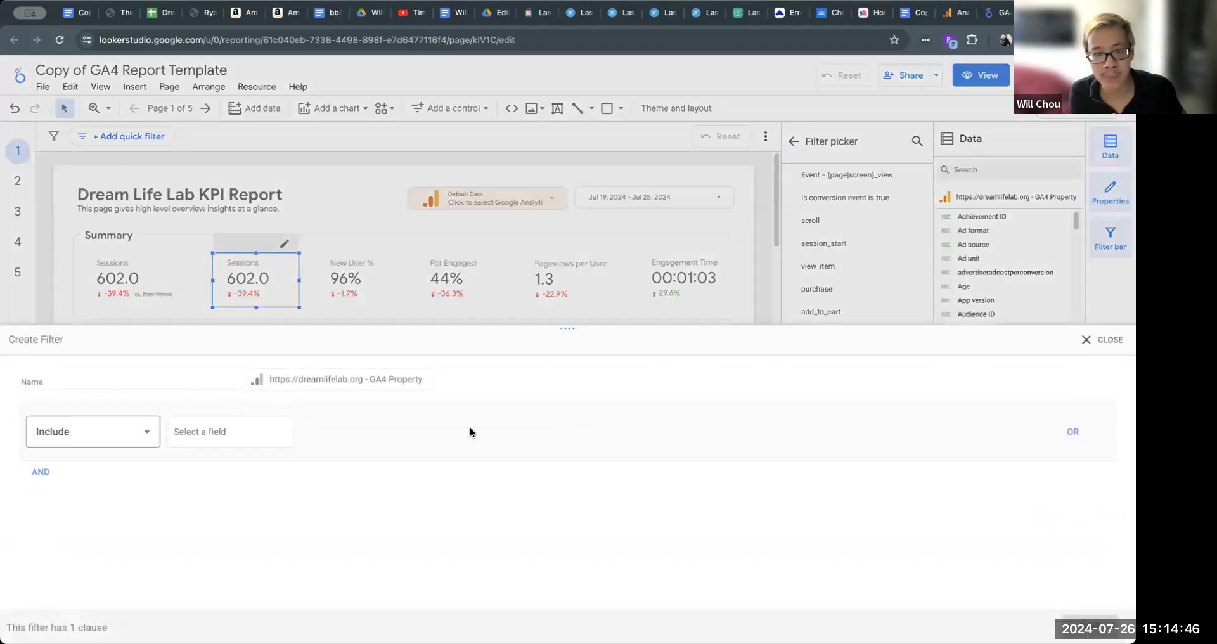
pyautogui.click(196, 377)
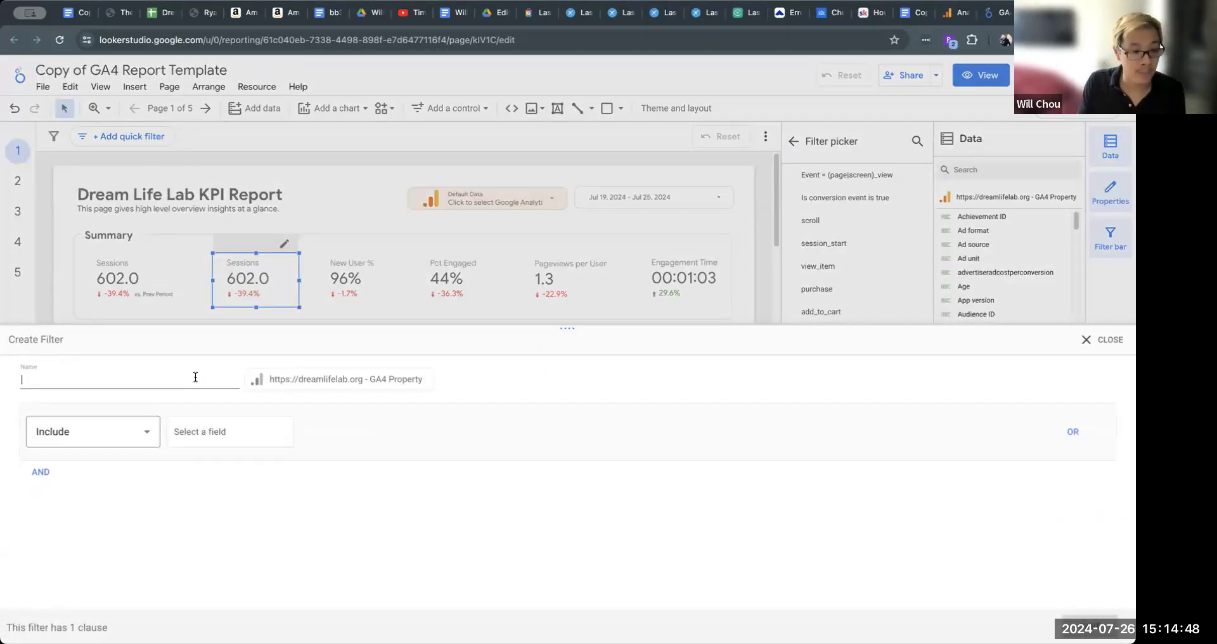
pyautogui.write('o')
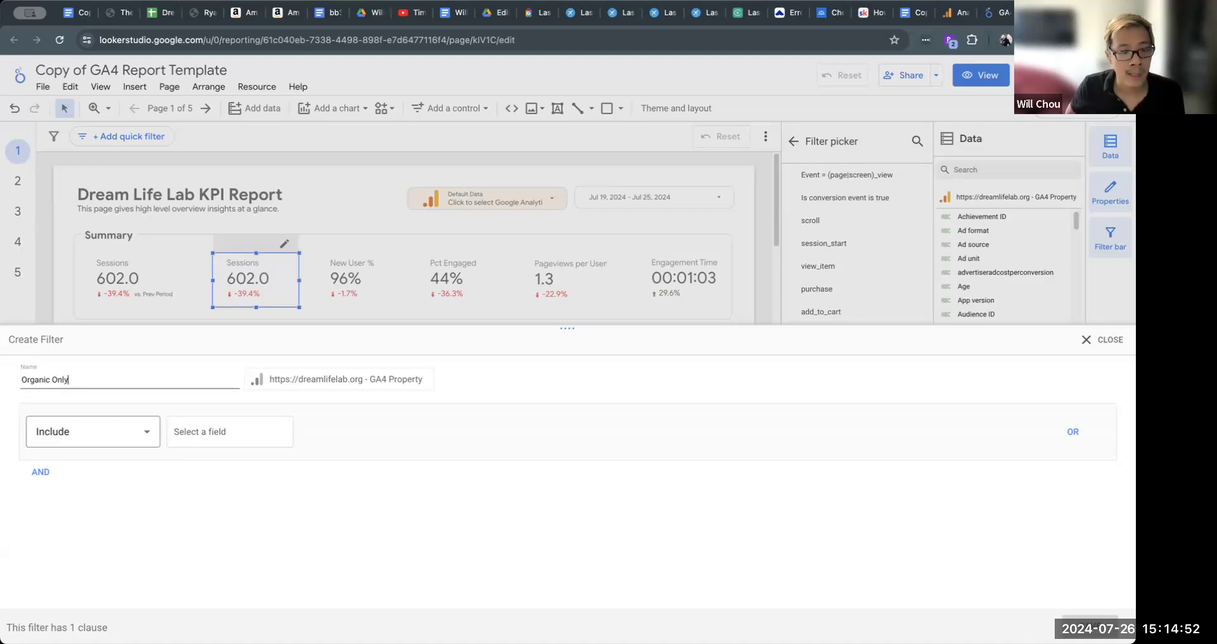
pyautogui.write('rganic Only')
# - Define the Organic Only filter to include records whose Session default channel group contains "organic" and save it
pyautogui.click(258, 443)
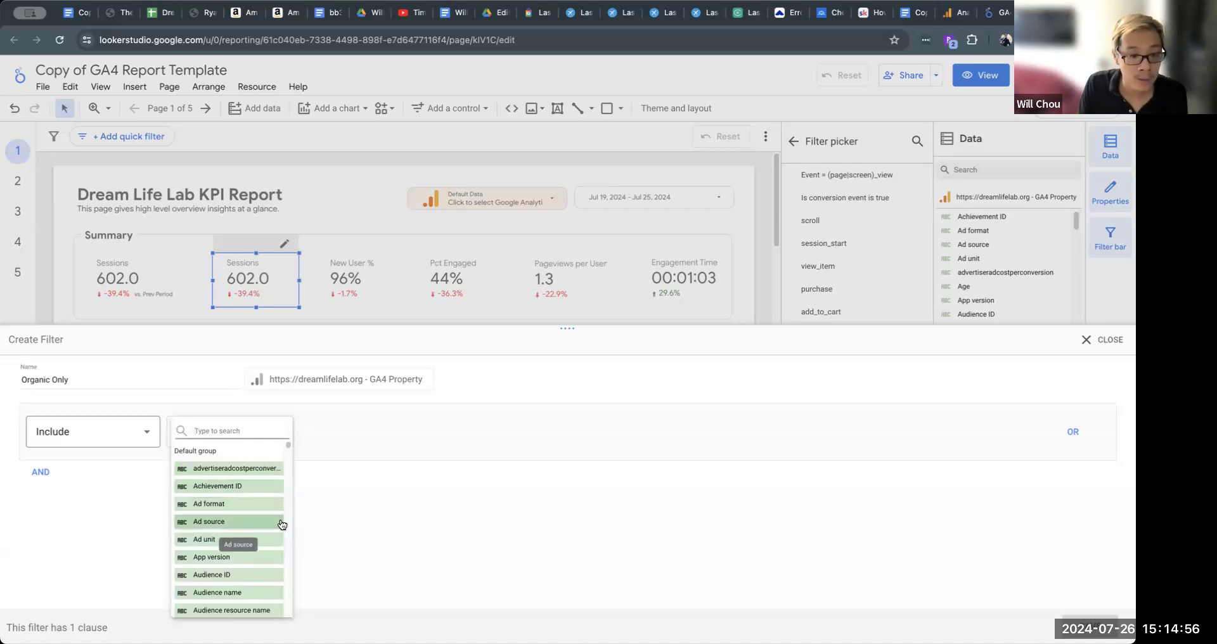
pyautogui.write('session')
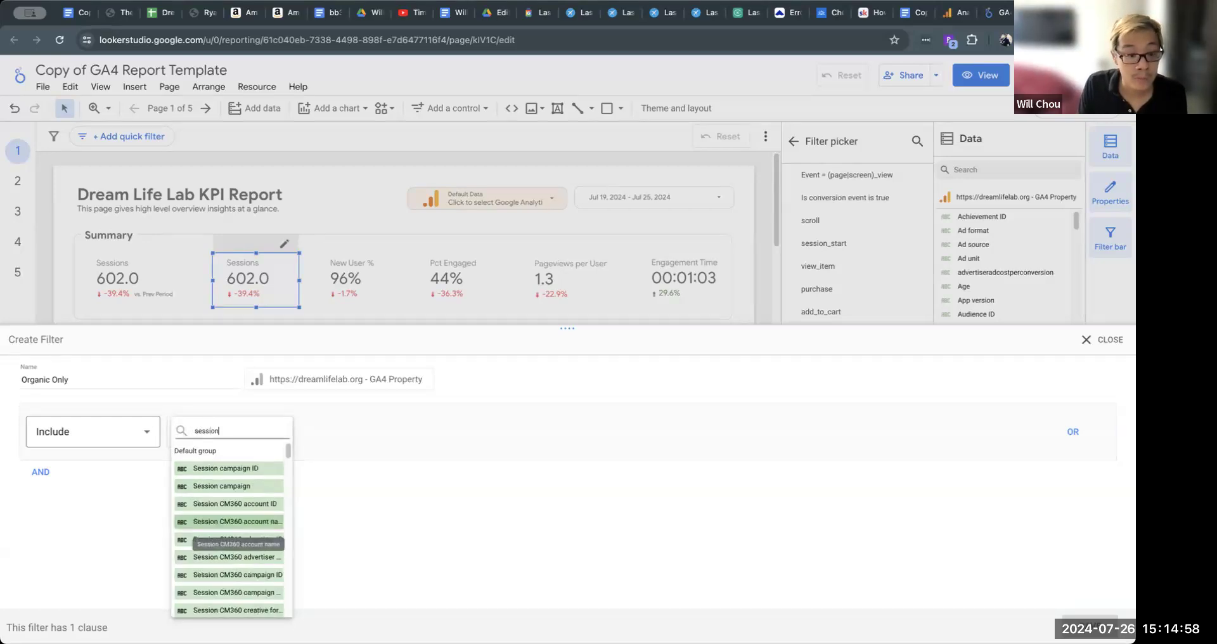
pyautogui.hotkey('ctrl', 'a')
pyautogui.write('channel gr')
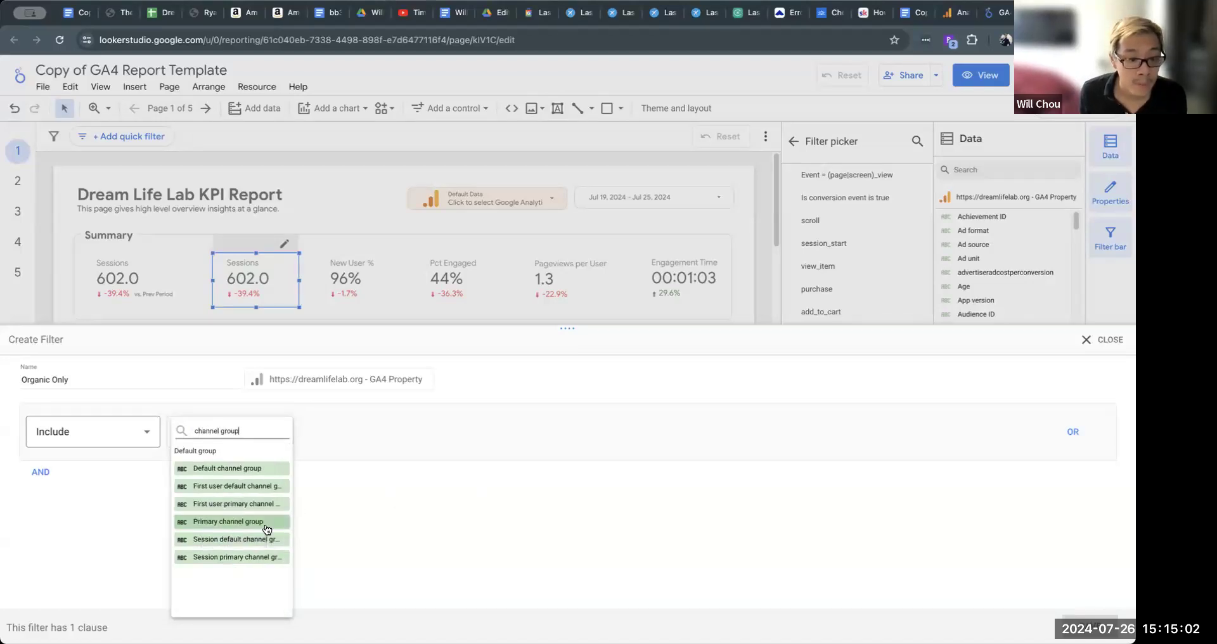
pyautogui.click(248, 540)
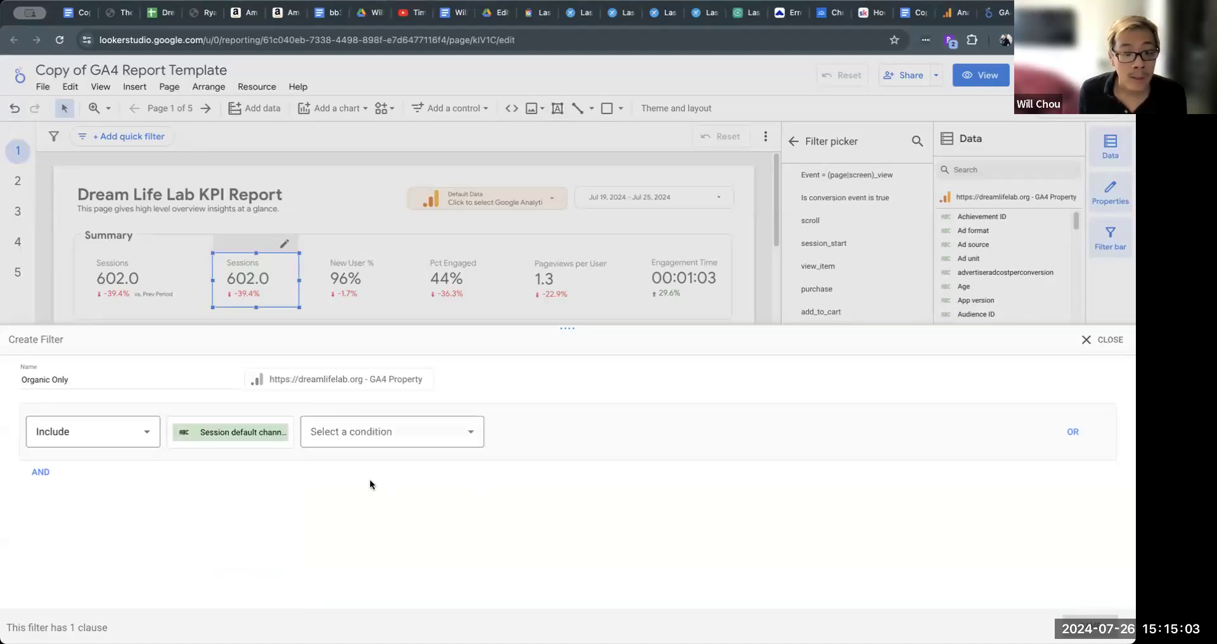
pyautogui.click(402, 437)
pyautogui.click(402, 499)
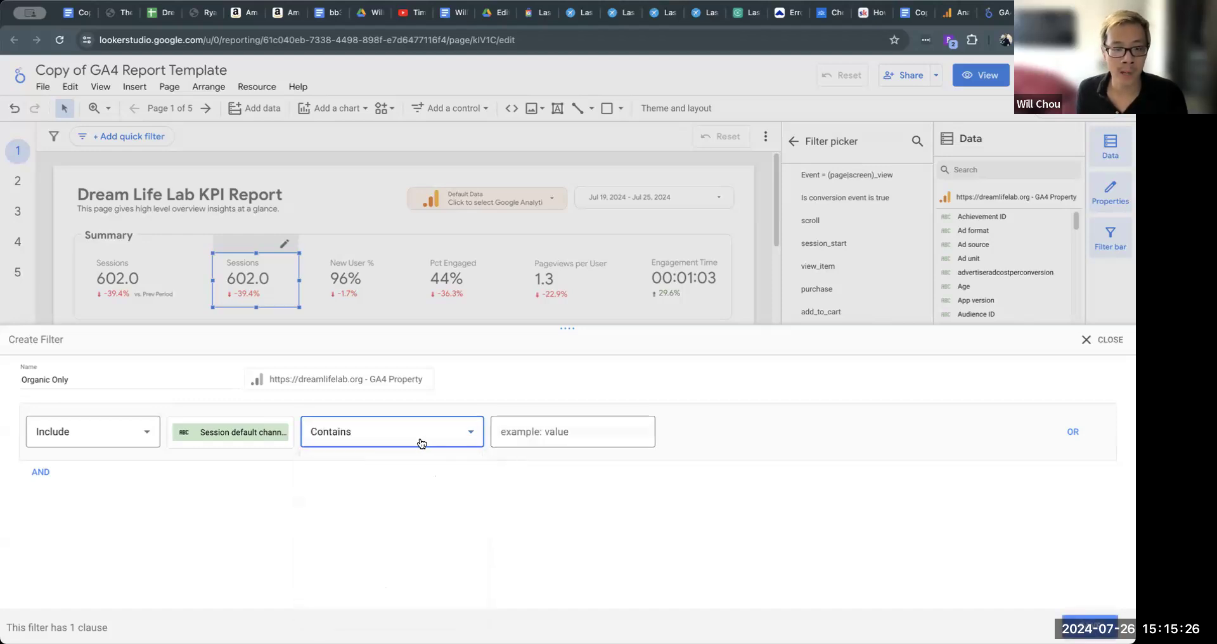
pyautogui.write('organic')
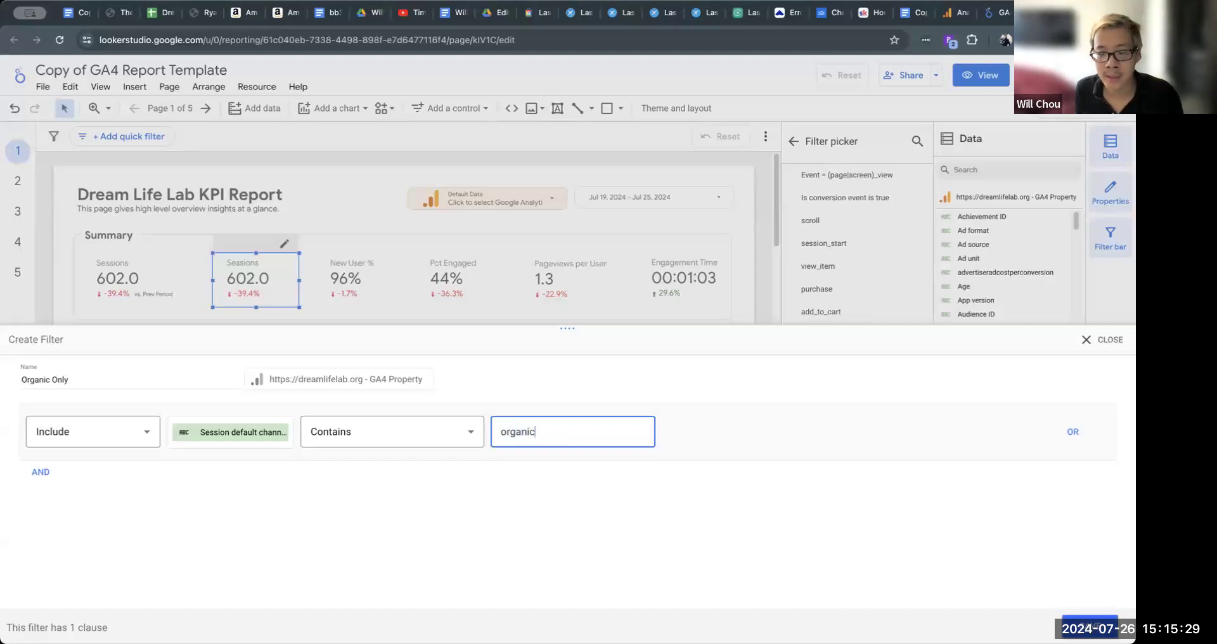
pyautogui.click(1090, 624)
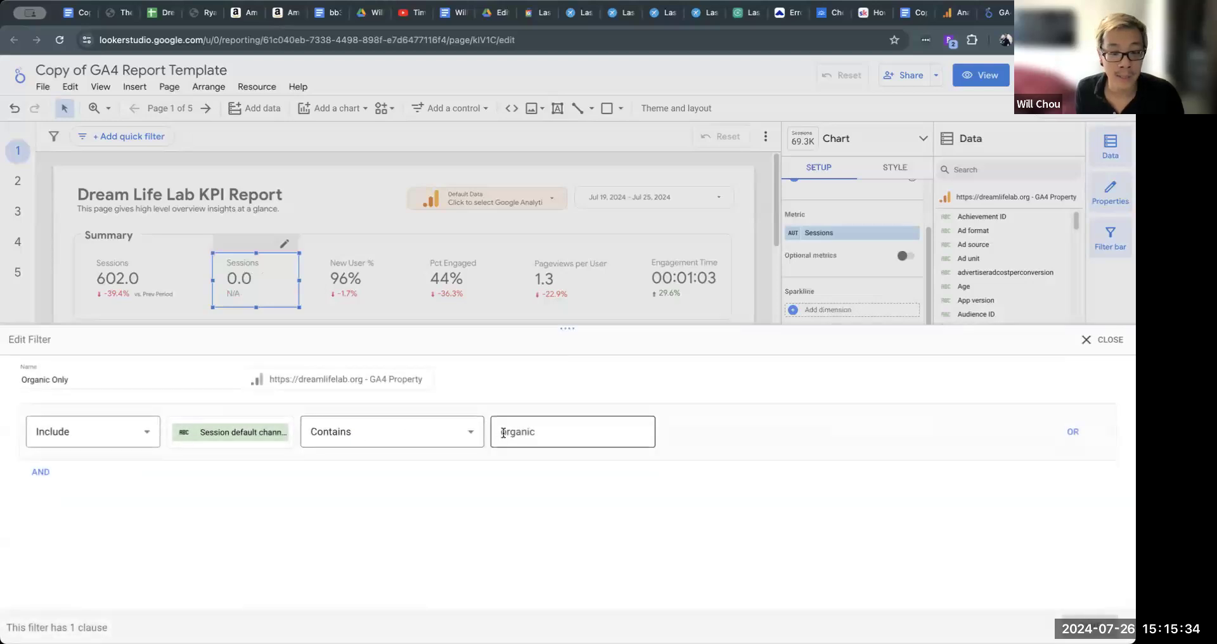
# - Capitalise the Organic Only filter's value to "Organic" and save the filter
pyautogui.moveTo(506, 433); pyautogui.dragTo(487, 431)
pyautogui.write('Organic')
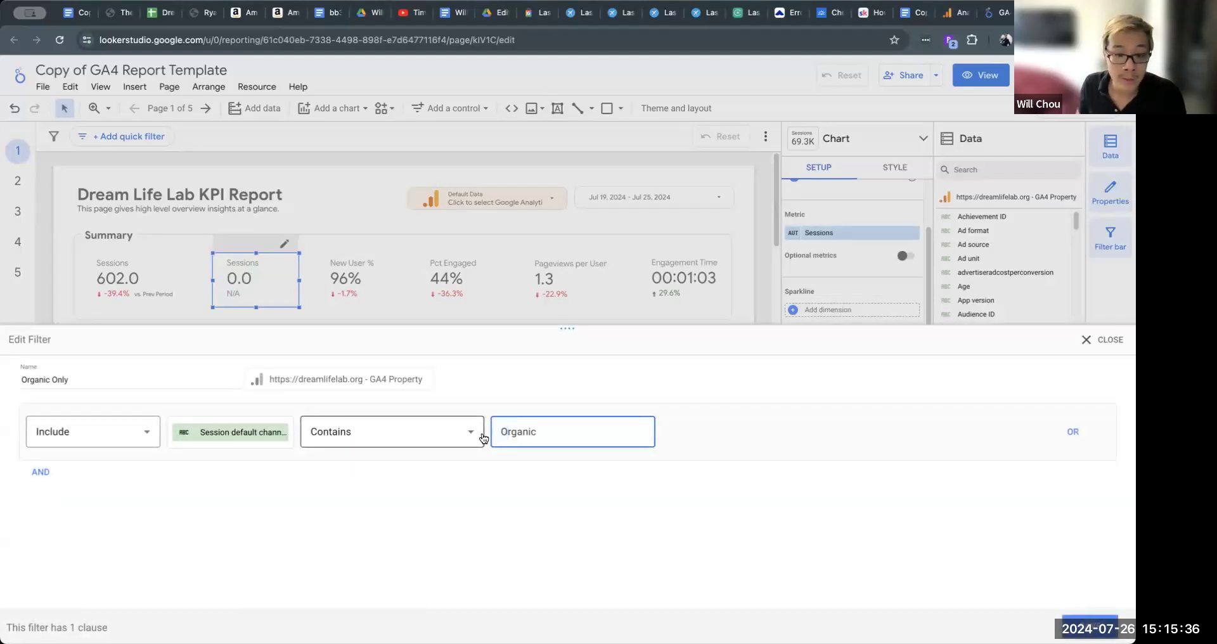
pyautogui.click(1085, 626)
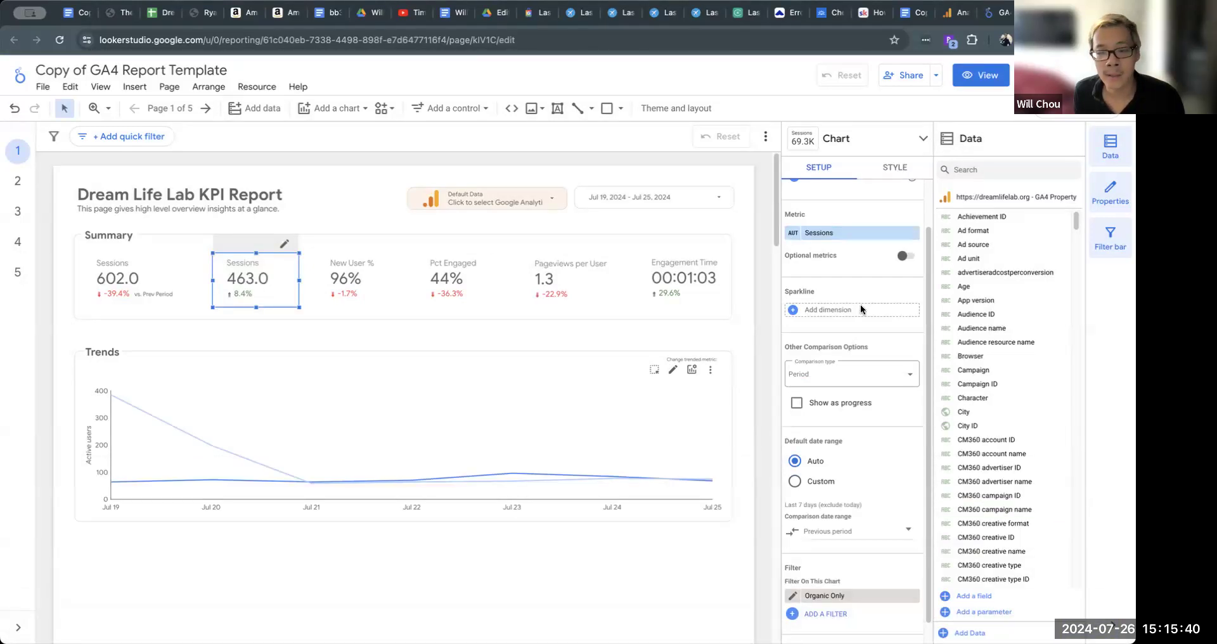
# - Rename the filtered Sessions scorecard's metric as "Organic Sesssions"
pyautogui.scroll(1, 793, 289)
pyautogui.click(792, 289)
pyautogui.click(792, 288)
pyautogui.click(792, 288)
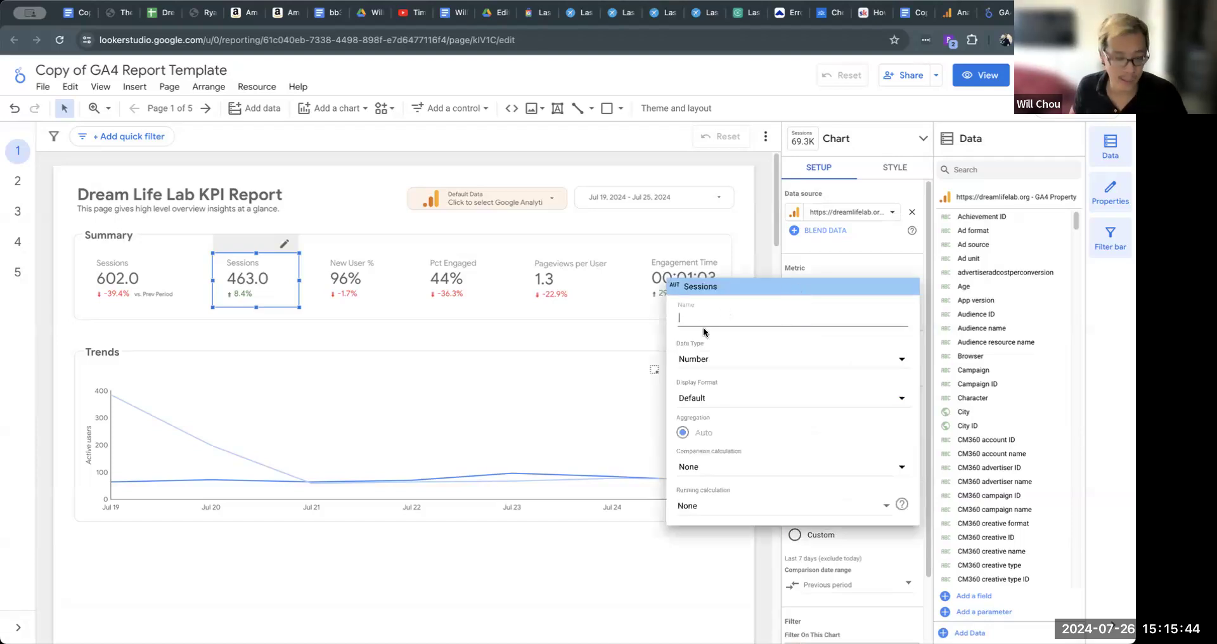
pyautogui.write('Organic ')
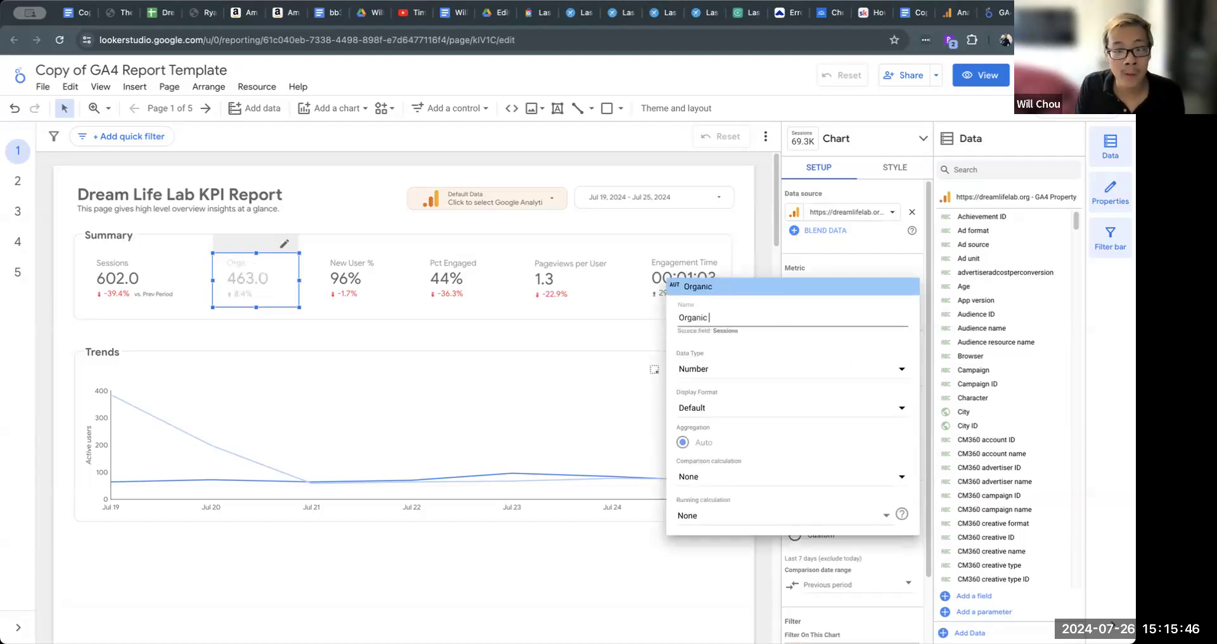
pyautogui.write('Sesssions')
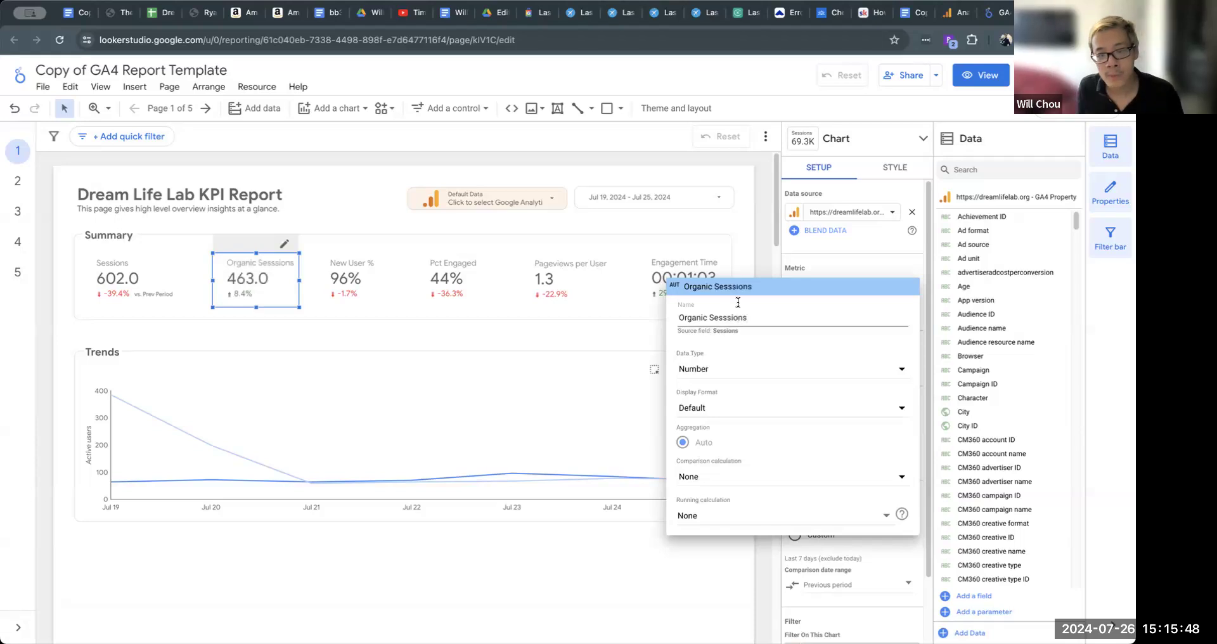
pyautogui.click(779, 250)
pyautogui.click(121, 288)
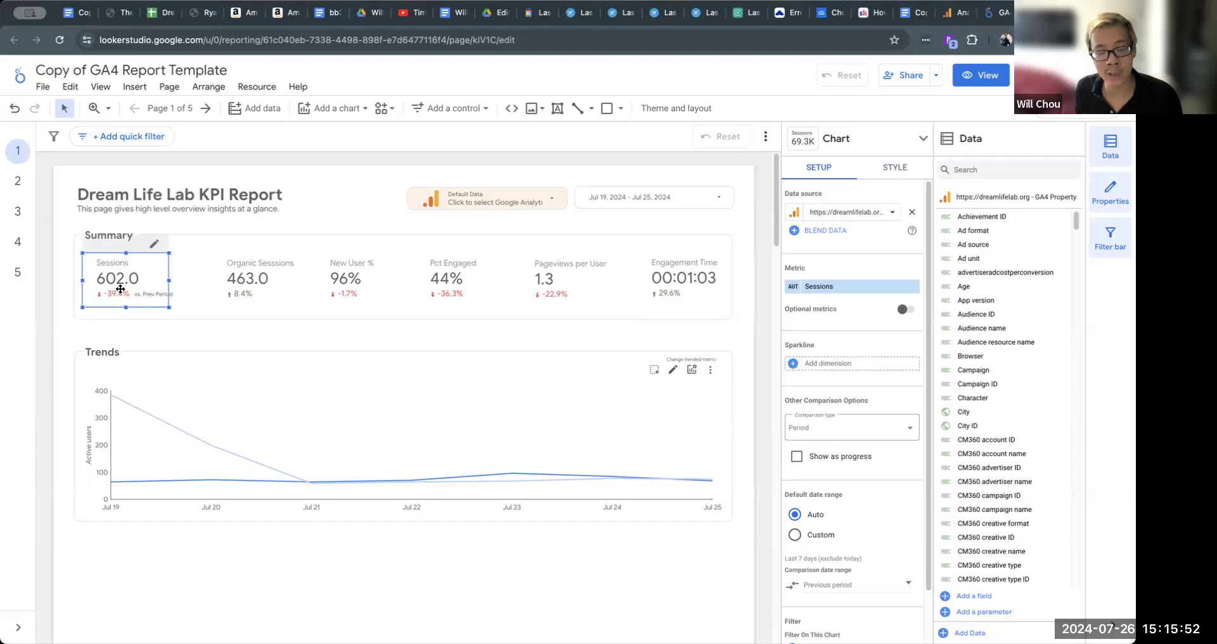
pyautogui.click(254, 283)
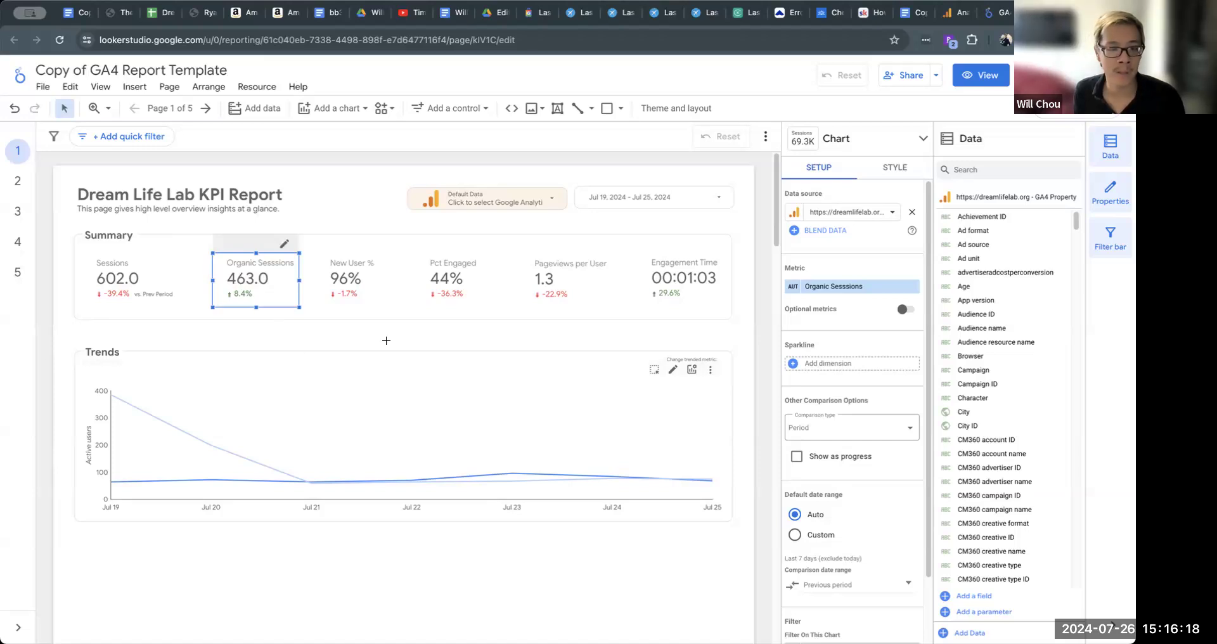
pyautogui.click(445, 326)
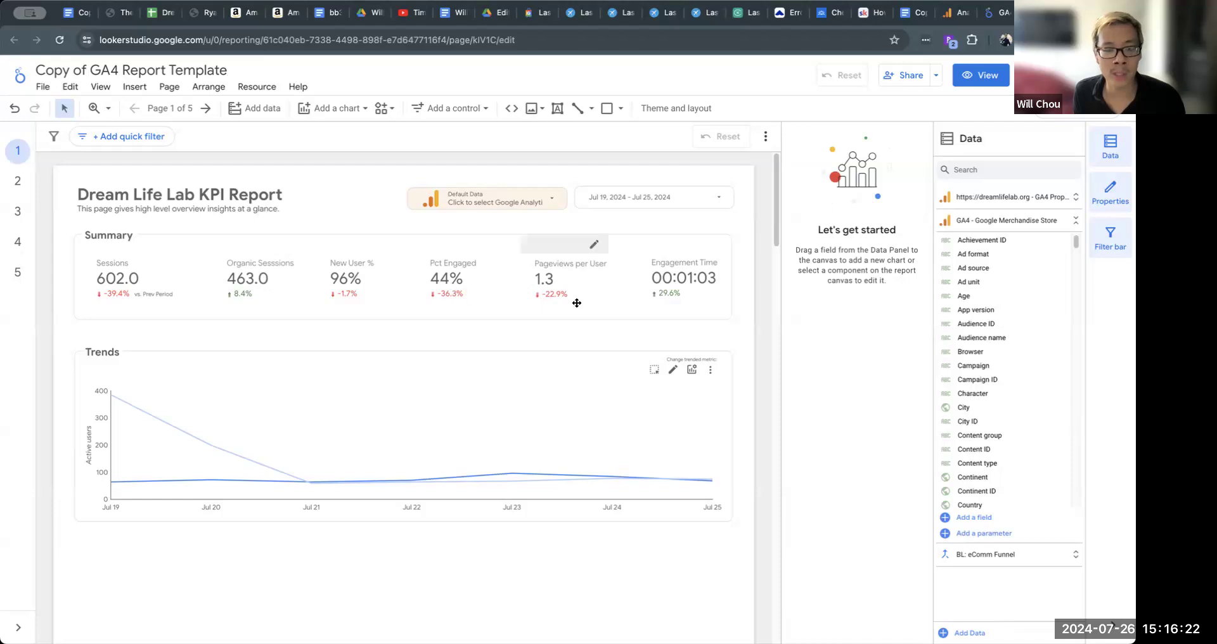
# - Delete the Pct Engaged scorecard and shift the Pageviews per User and Engagement Time scorecards left to close the gap
pyautogui.click(478, 282)
pyautogui.press('Delete')
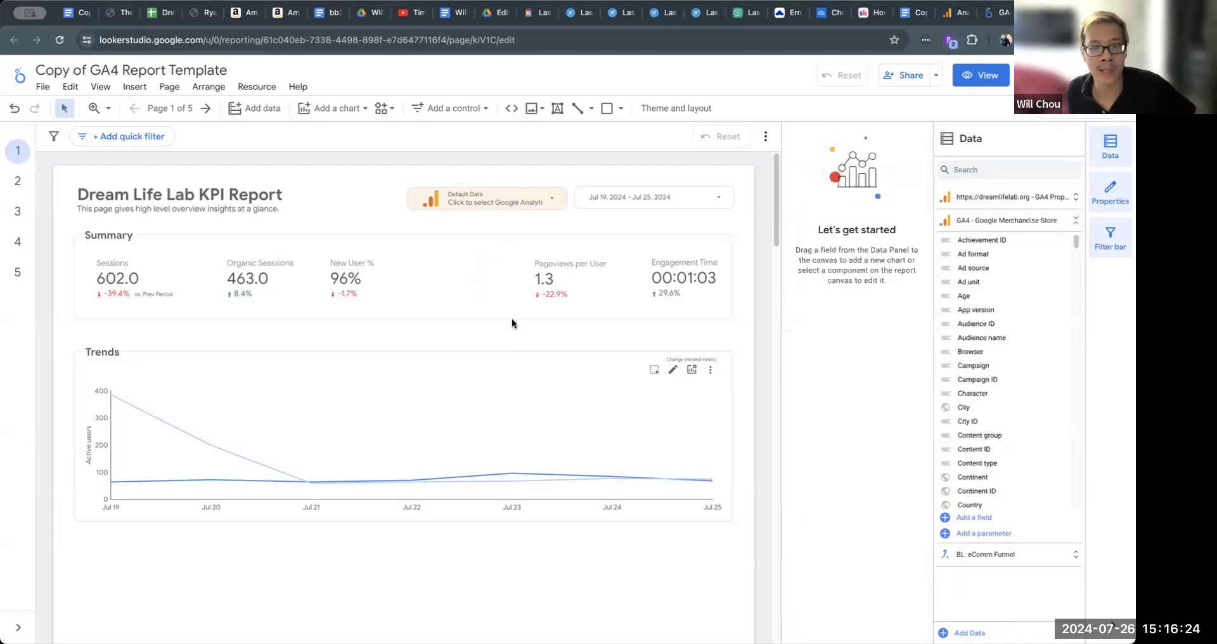
pyautogui.moveTo(551, 286); pyautogui.dragTo(444, 286)
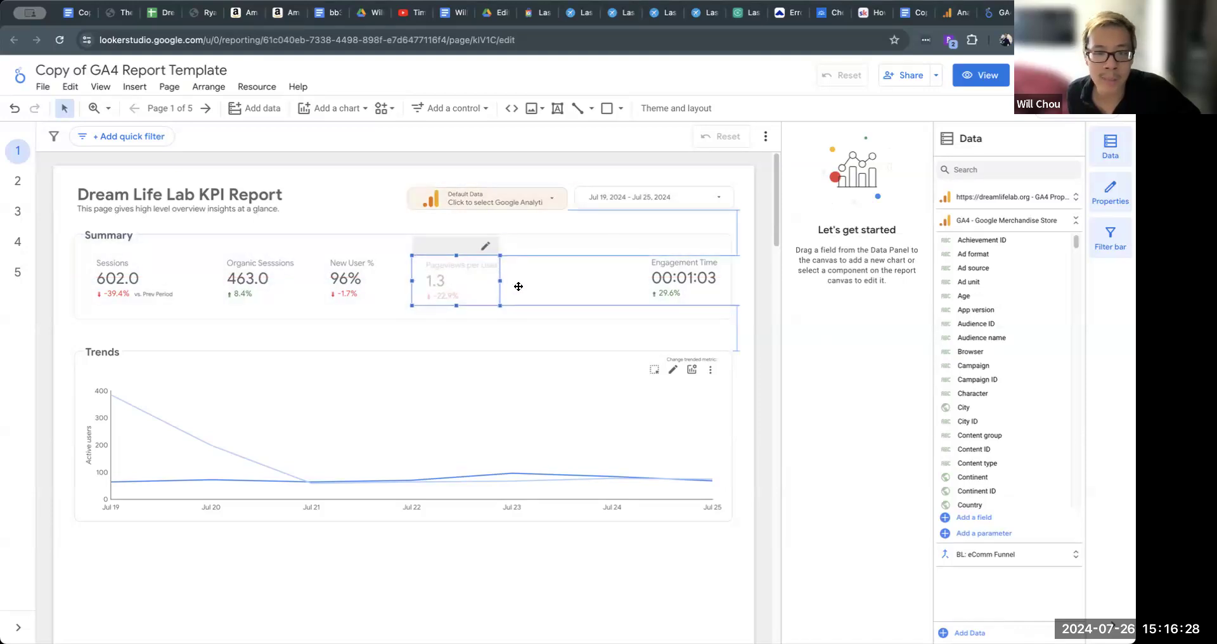
pyautogui.moveTo(702, 288); pyautogui.dragTo(602, 292)
pyautogui.click(665, 337)
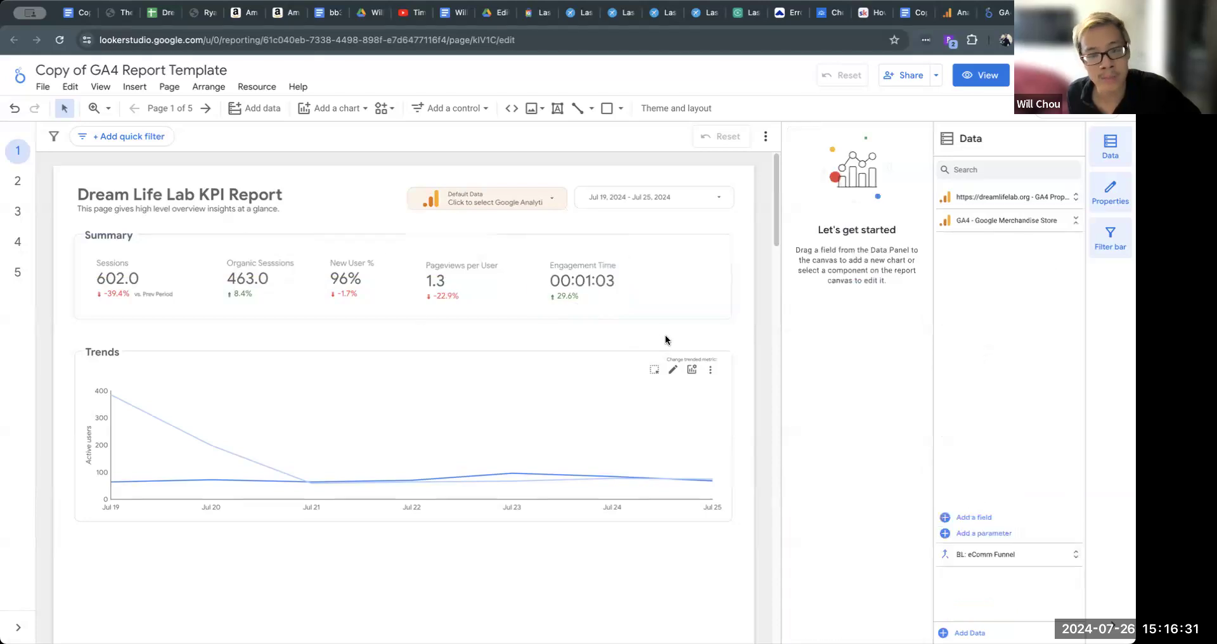
# - Change the metric of the New User % scorecard in the Summary section to New users
pyautogui.click(599, 294)
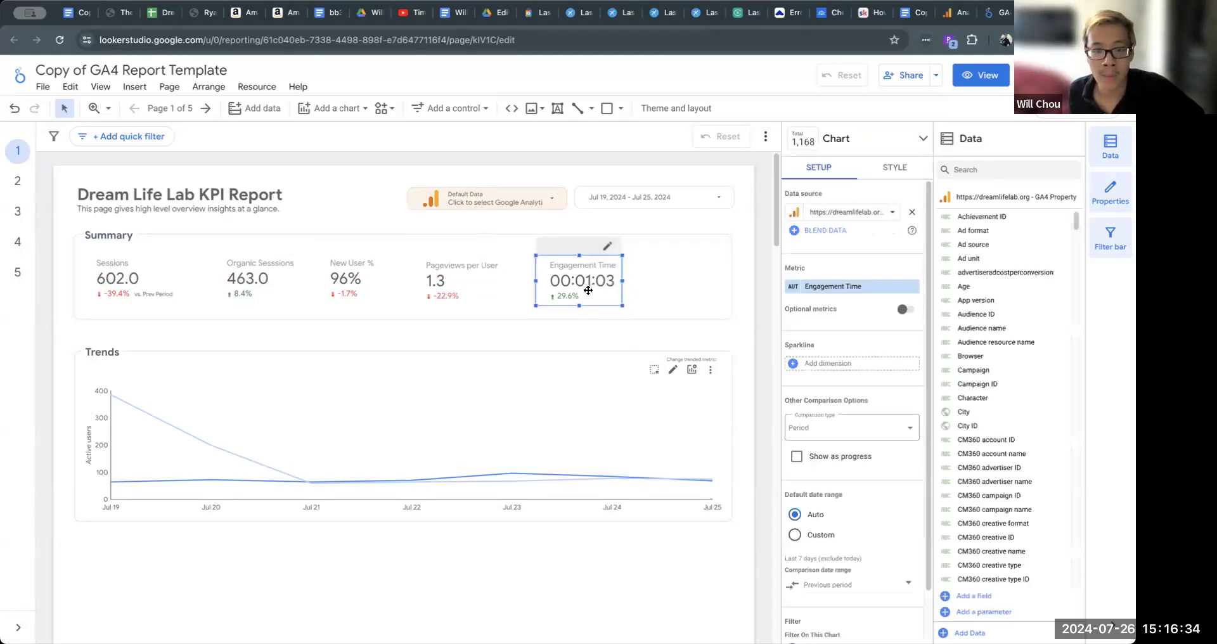
pyautogui.click(363, 290)
pyautogui.click(827, 288)
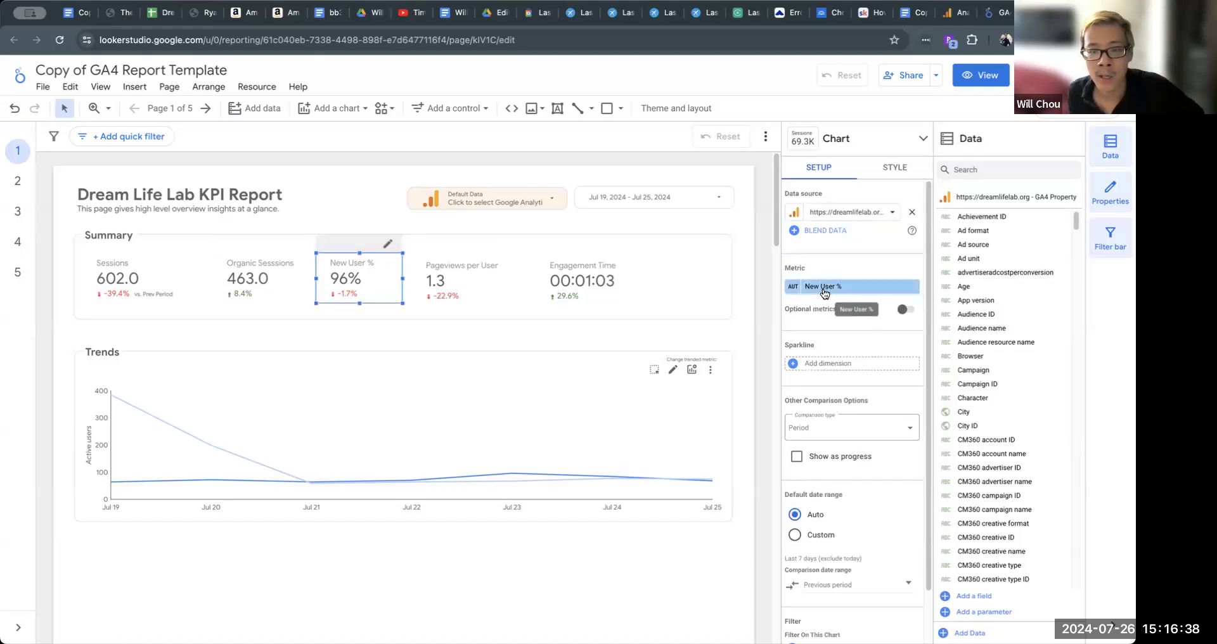
pyautogui.write('new user')
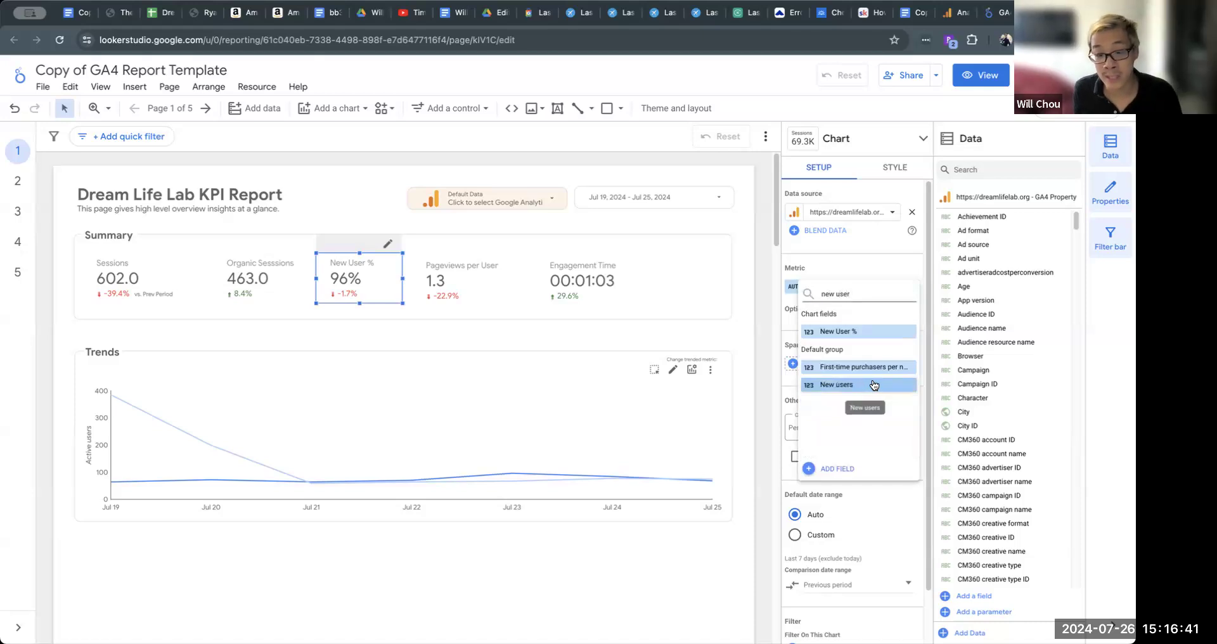
pyautogui.click(874, 384)
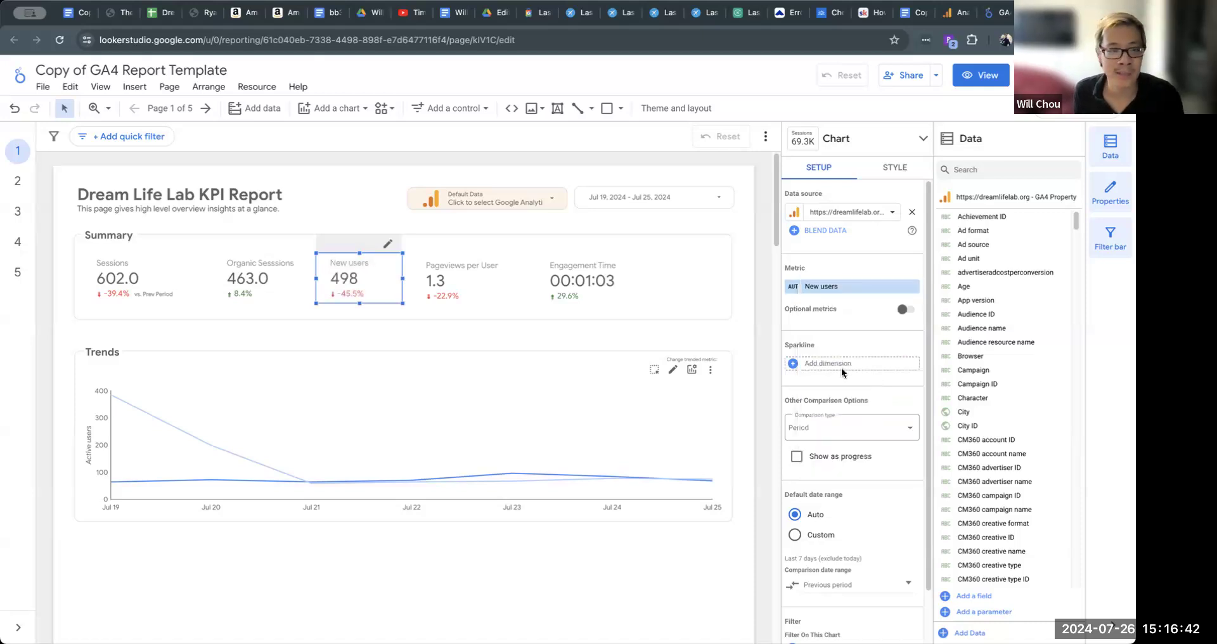
pyautogui.click(722, 358)
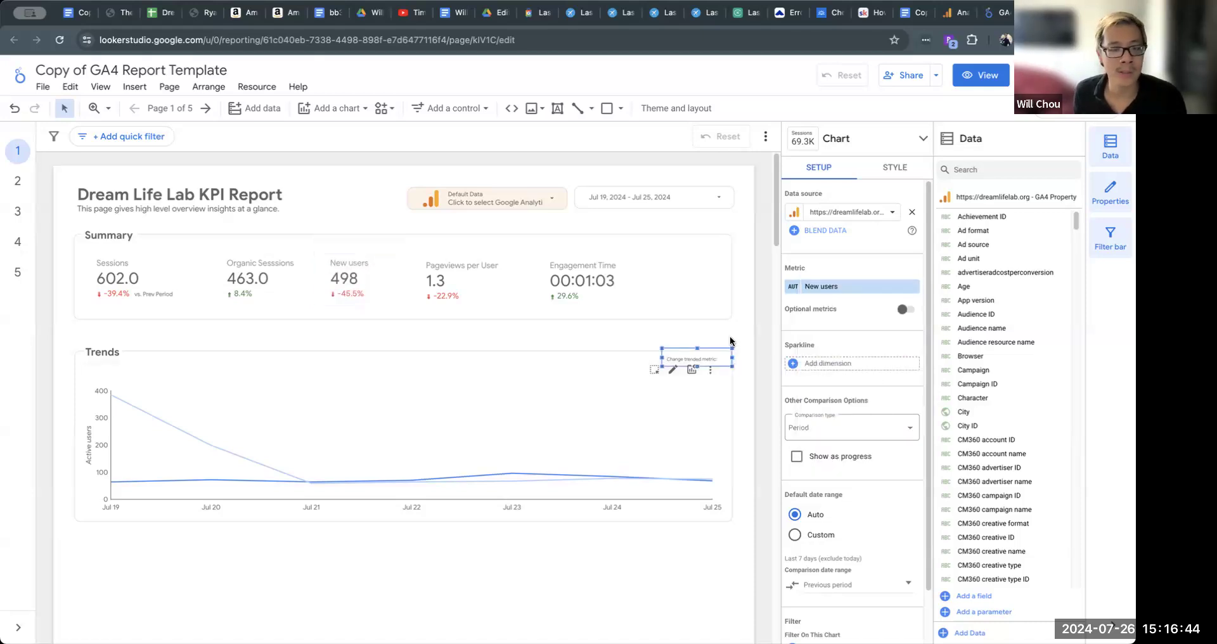
pyautogui.click(755, 341)
# - Preview the report, set its date range to Last 28 days, and return to editing
pyautogui.scroll(-2, 748, 340)
pyautogui.scroll(2, 747, 341)
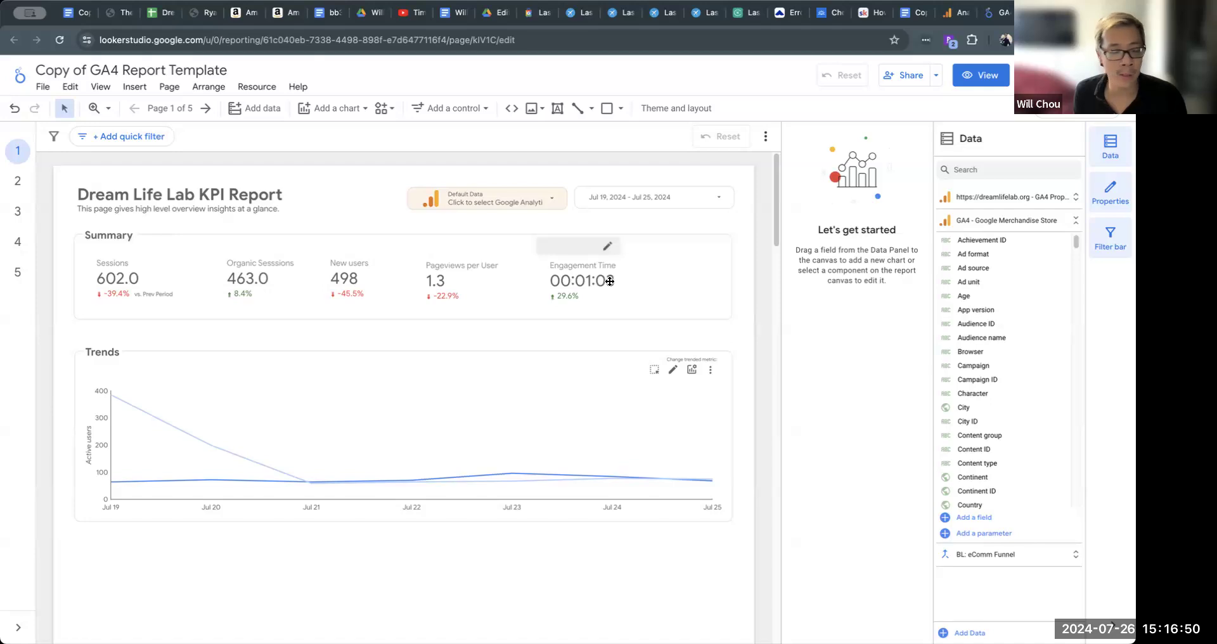
pyautogui.click(997, 73)
pyautogui.click(906, 149)
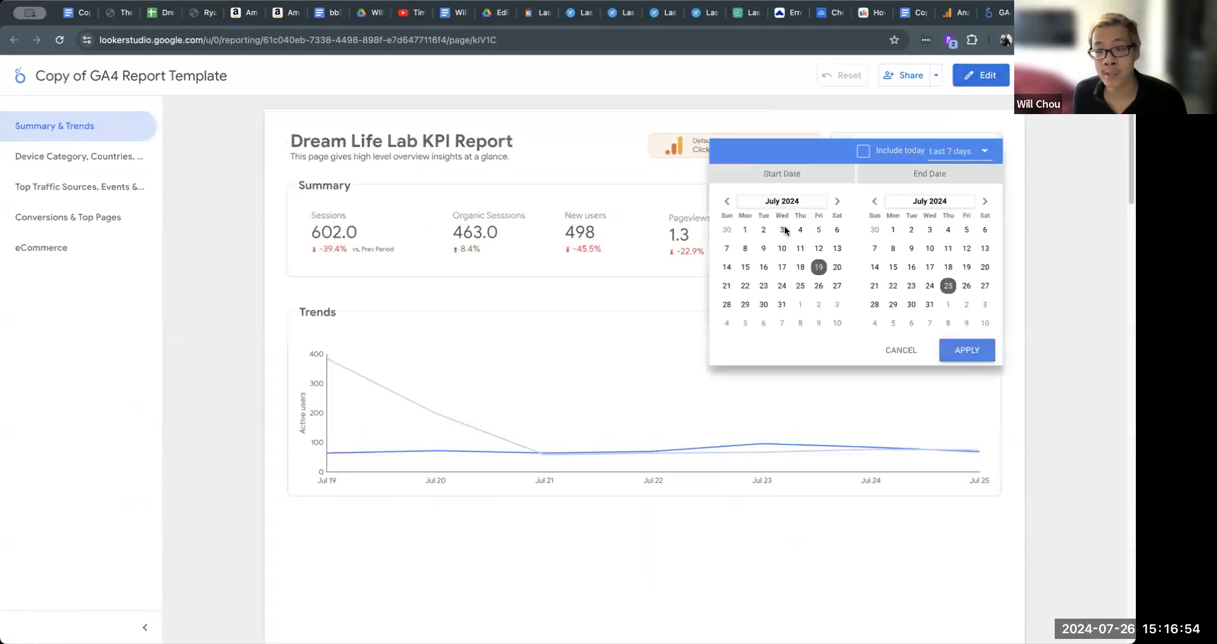
pyautogui.click(956, 150)
pyautogui.click(950, 213)
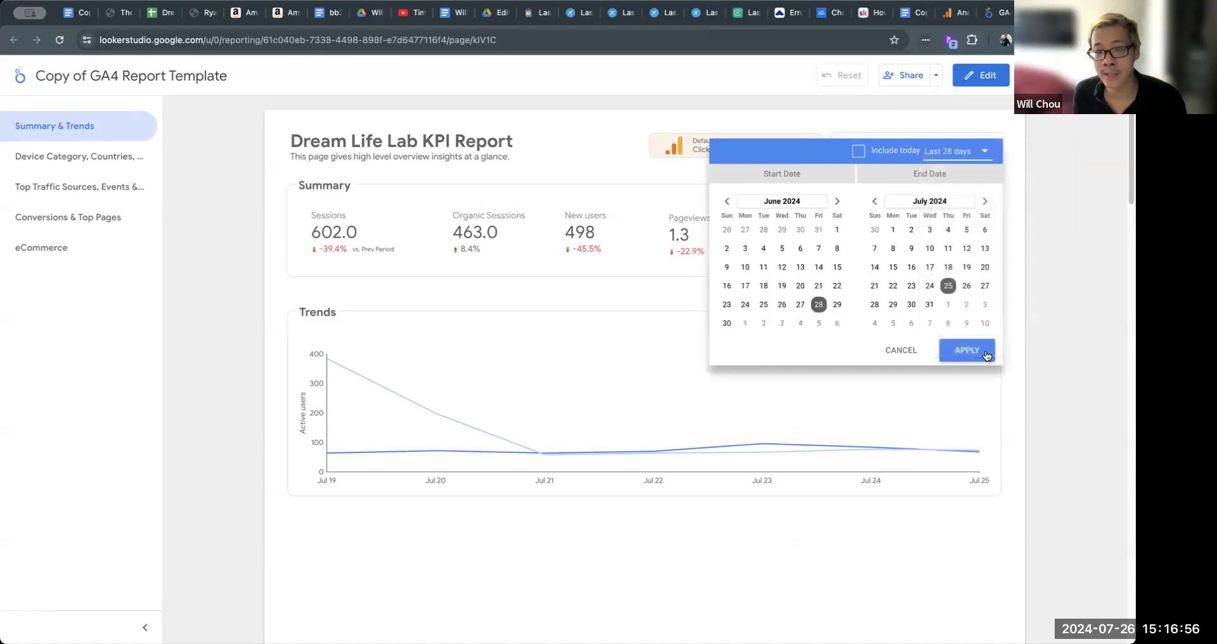
pyautogui.click(967, 350)
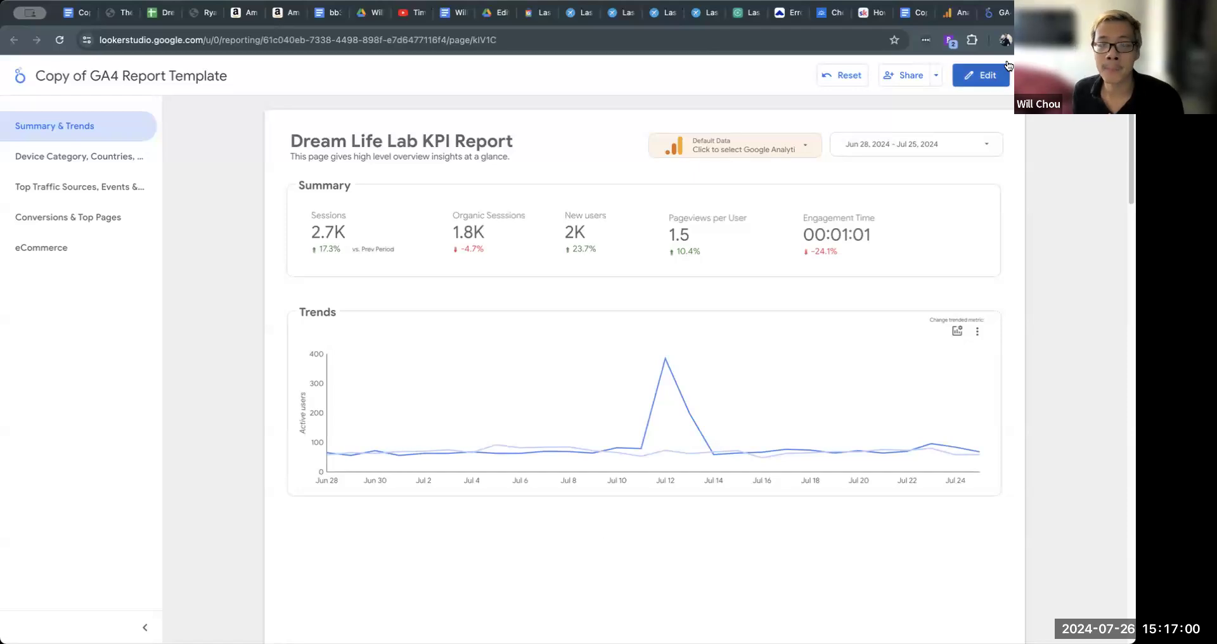
pyautogui.click(999, 82)
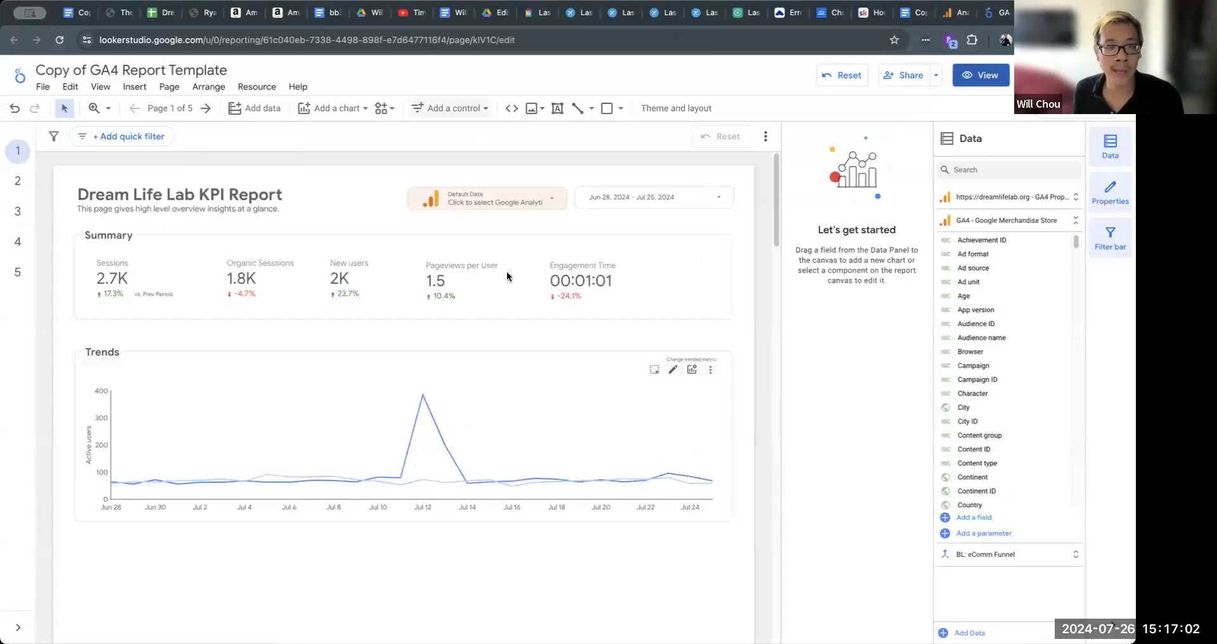
# - Add a treemap chart below the Trends section and widen it to match the full width of the Trends box
pyautogui.scroll(-3, 722, 299)
pyautogui.scroll(1, 362, 266)
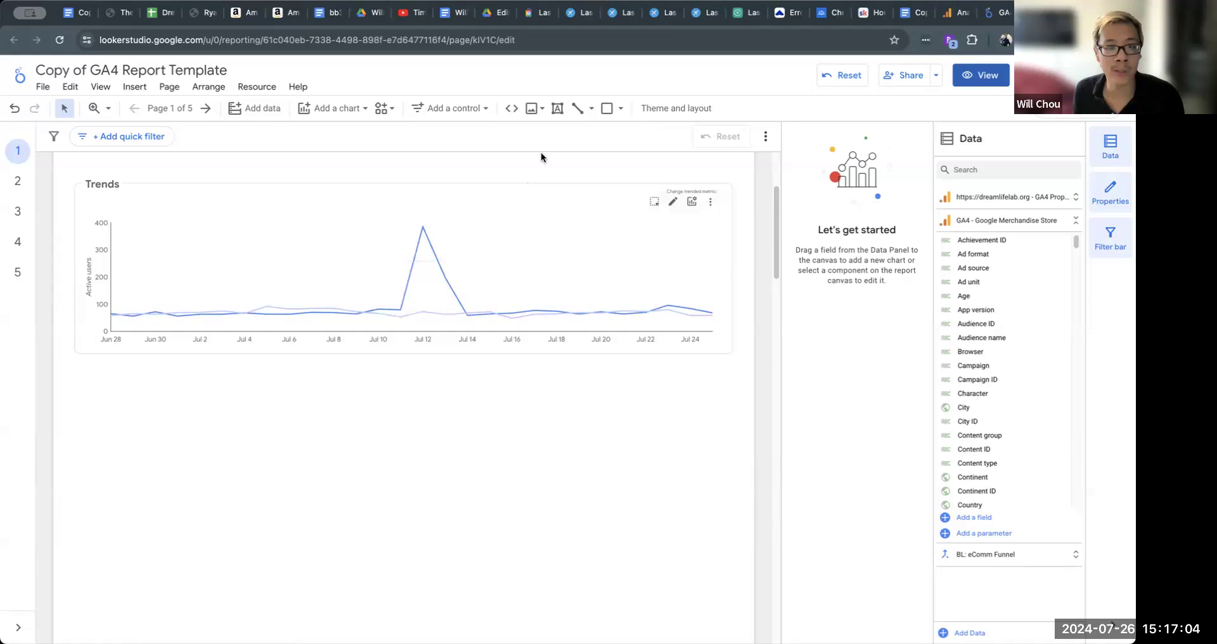
pyautogui.click(350, 115)
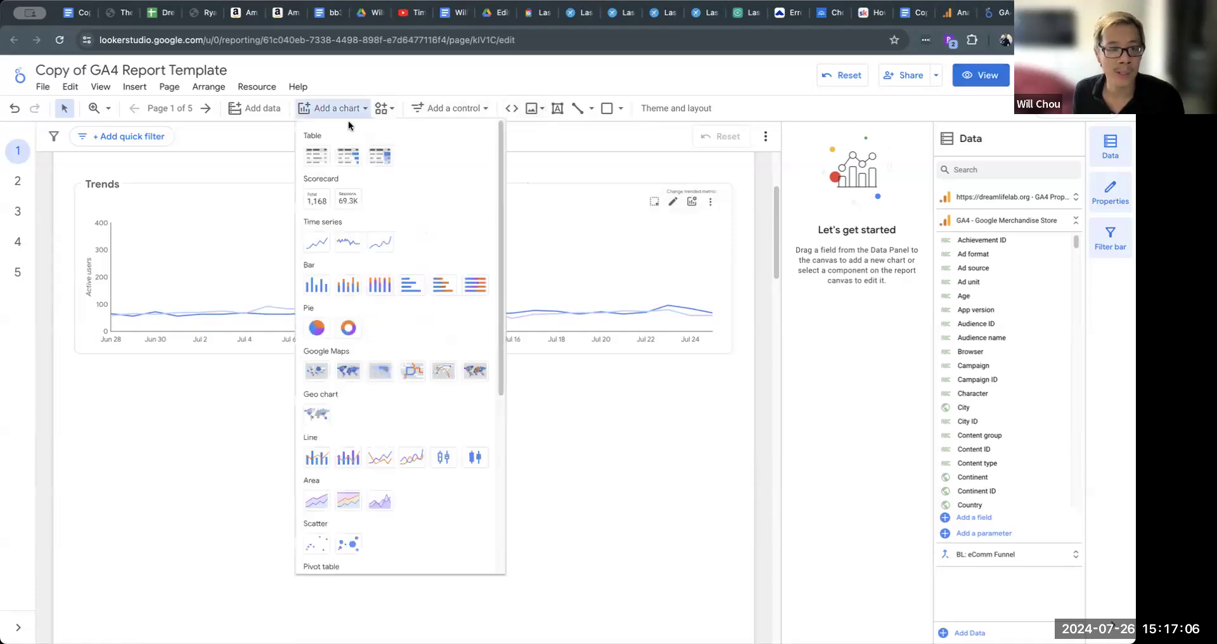
pyautogui.scroll(-5, 444, 375)
pyautogui.scroll(5, 443, 374)
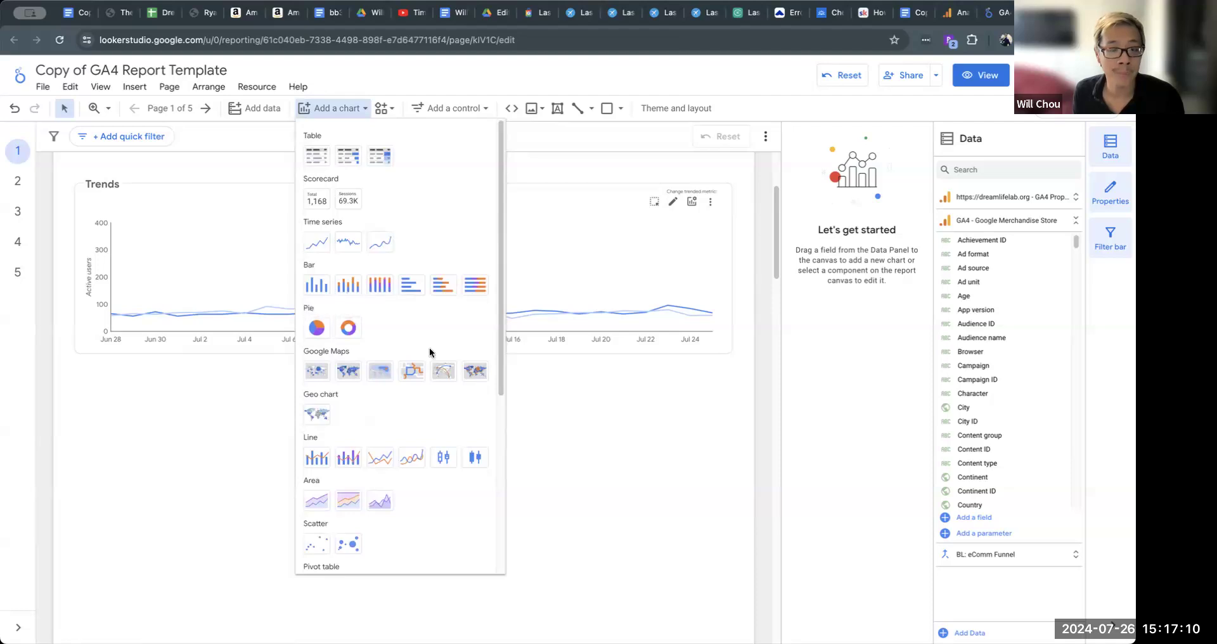
pyautogui.scroll(-4, 430, 355)
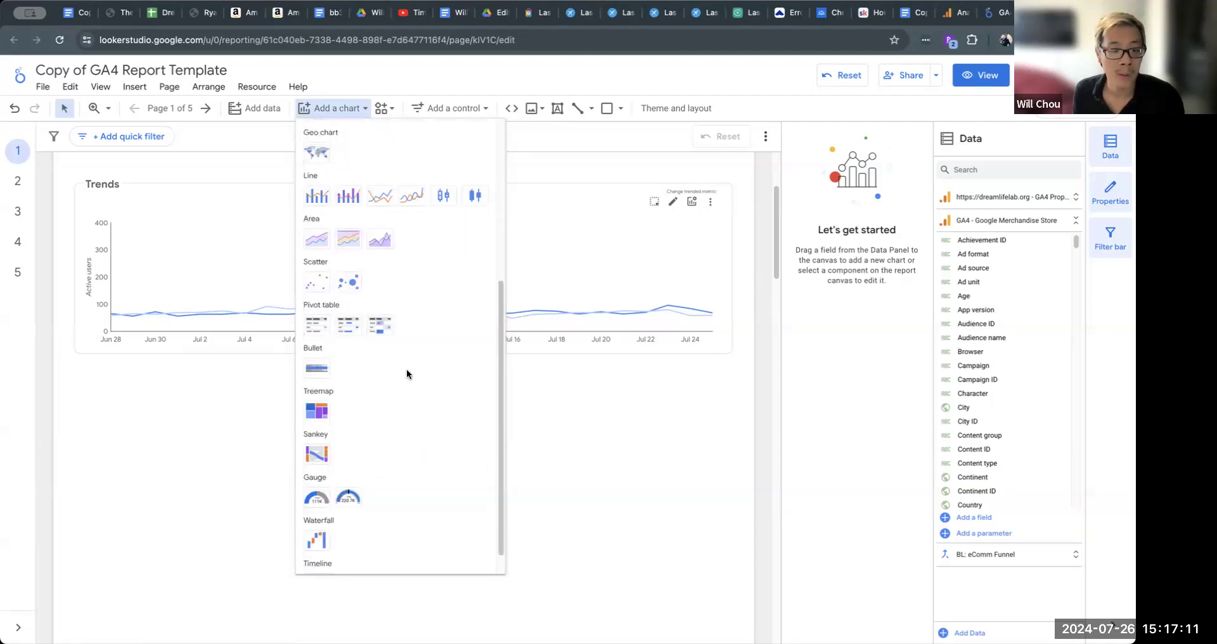
pyautogui.click(317, 411)
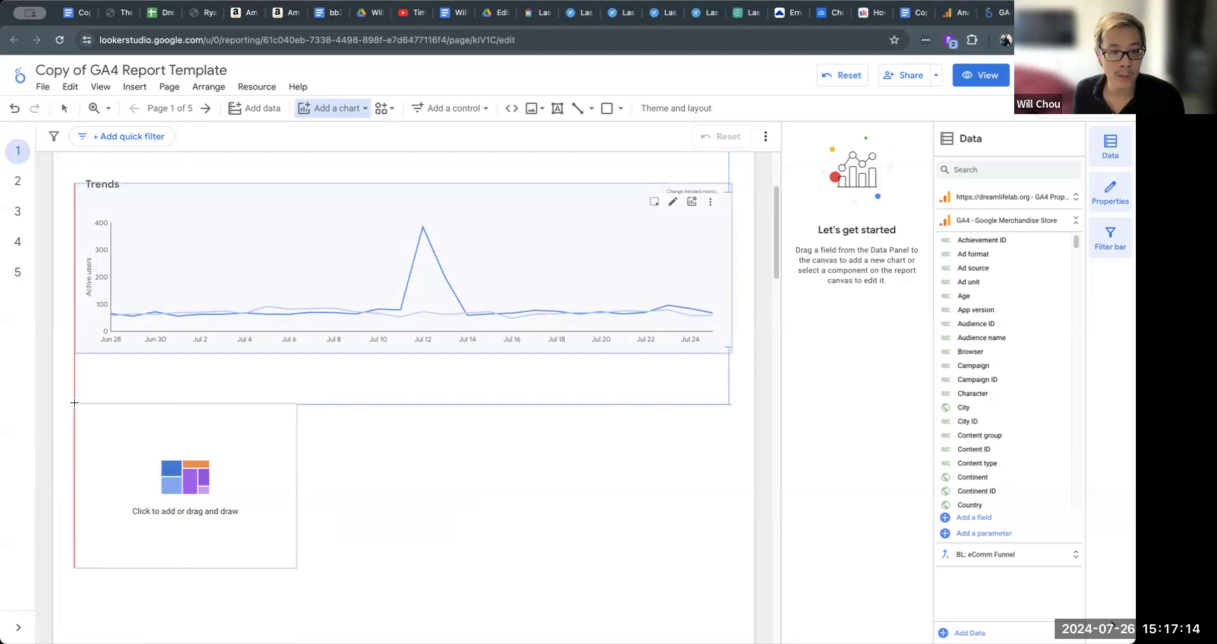
pyautogui.click(78, 405)
pyautogui.scroll(-2, 409, 514)
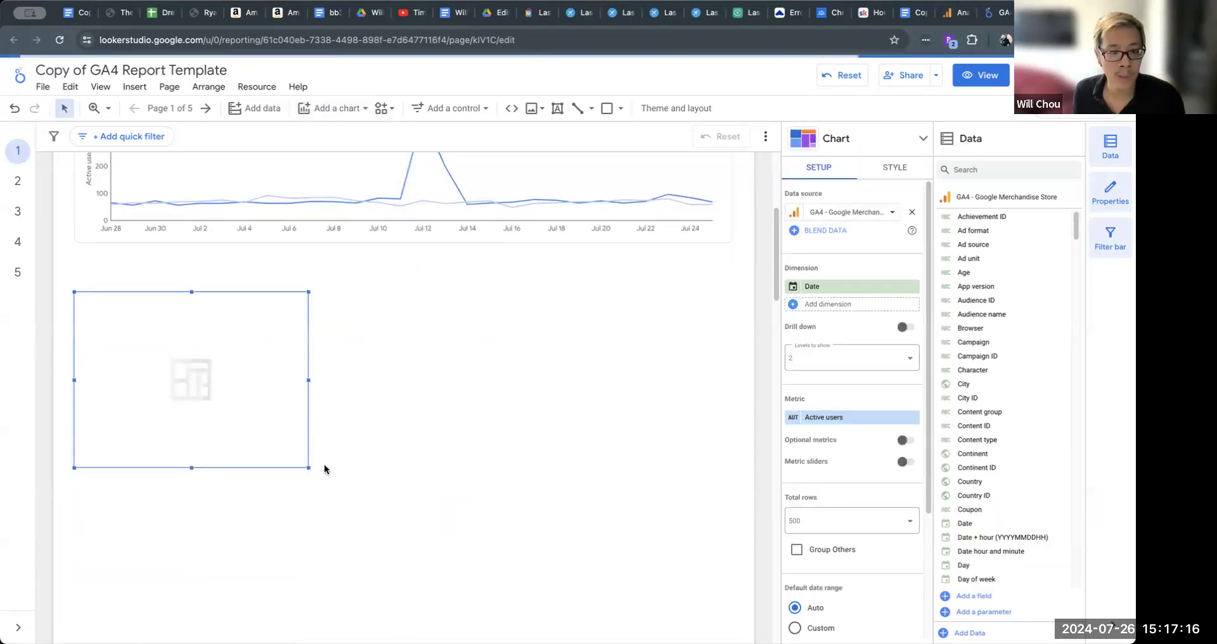
pyautogui.moveTo(309, 466); pyautogui.dragTo(734, 473)
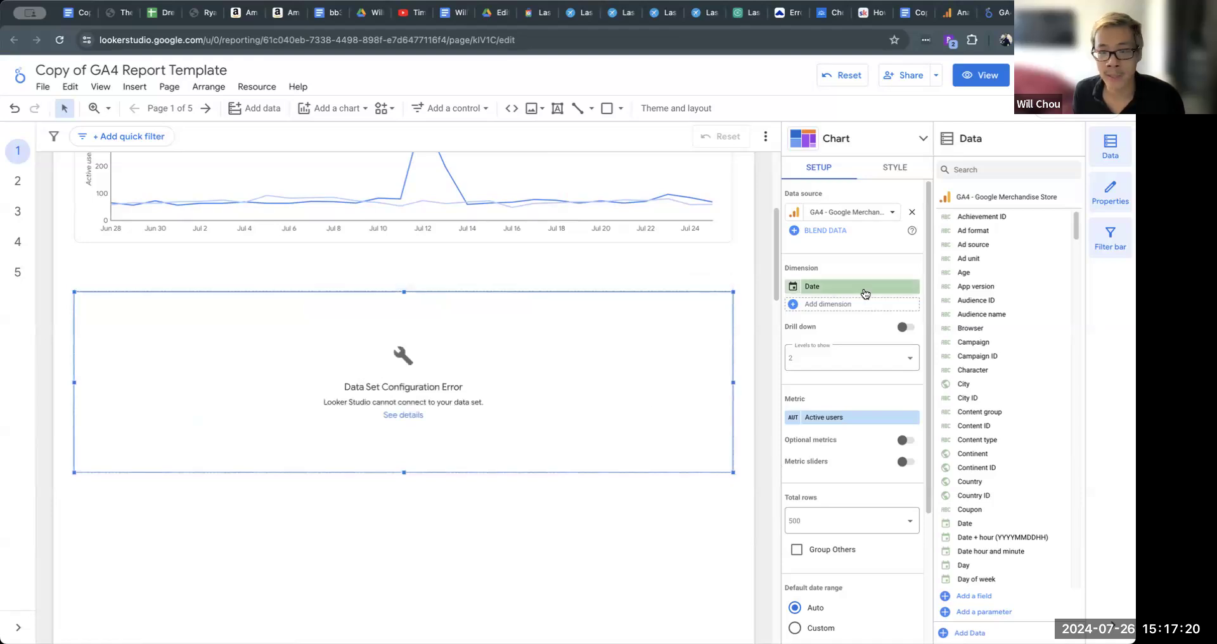
pyautogui.click(851, 213)
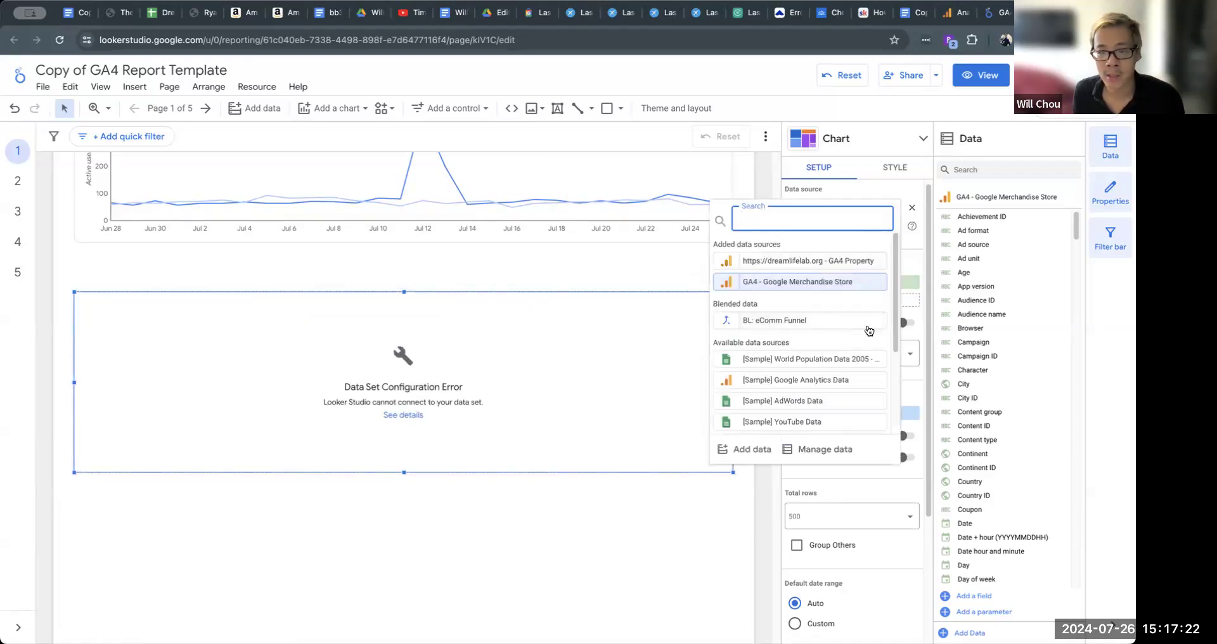
pyautogui.click(843, 263)
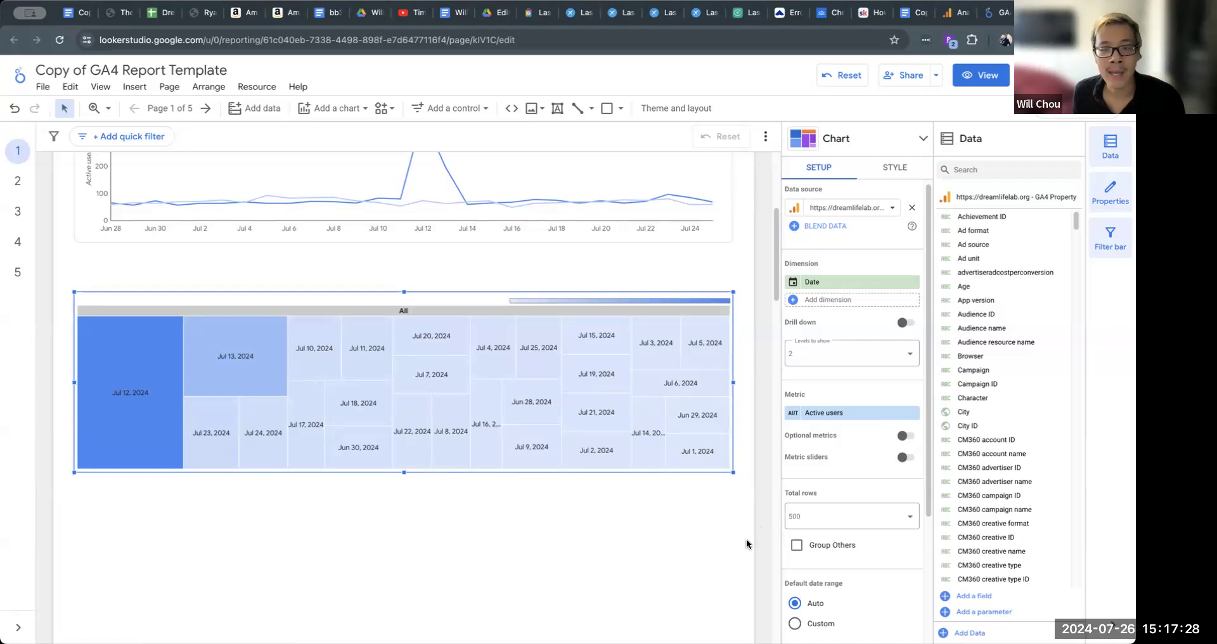
pyautogui.scroll(5, 747, 544)
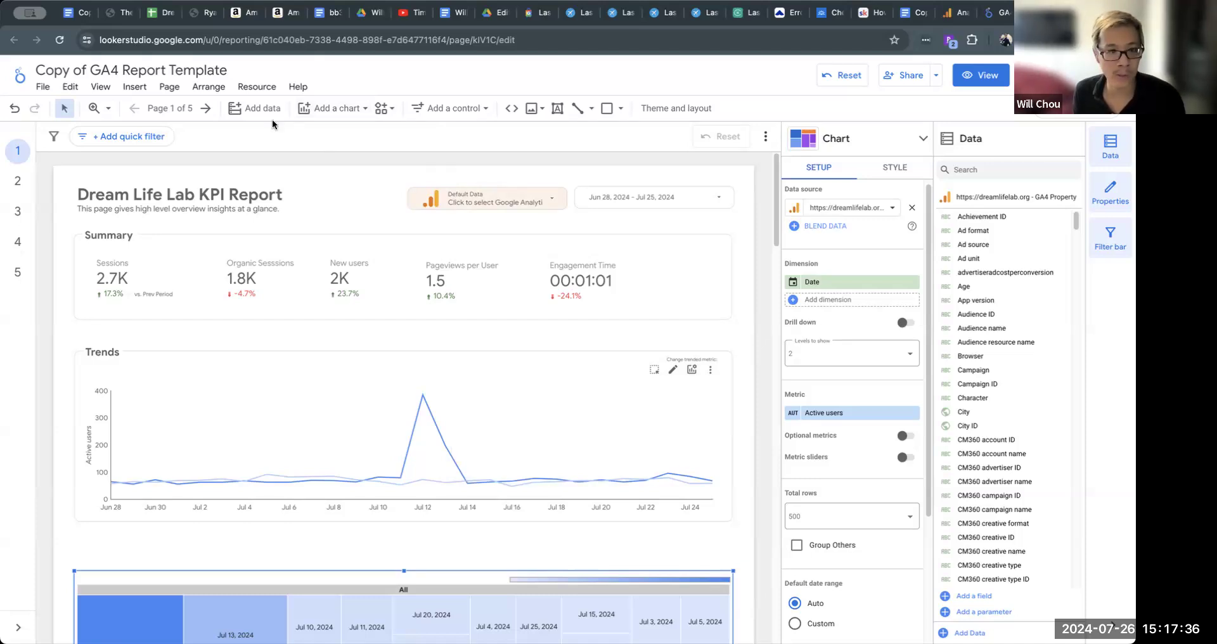
pyautogui.click(331, 108)
pyautogui.scroll(-5, 441, 350)
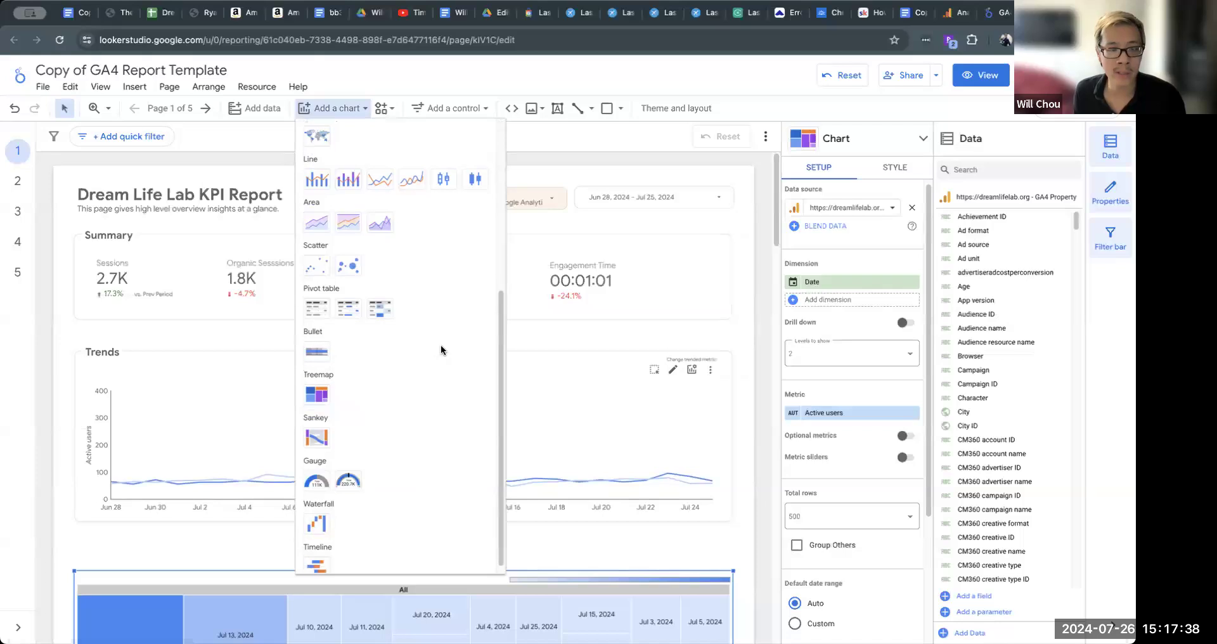
pyautogui.click(765, 317)
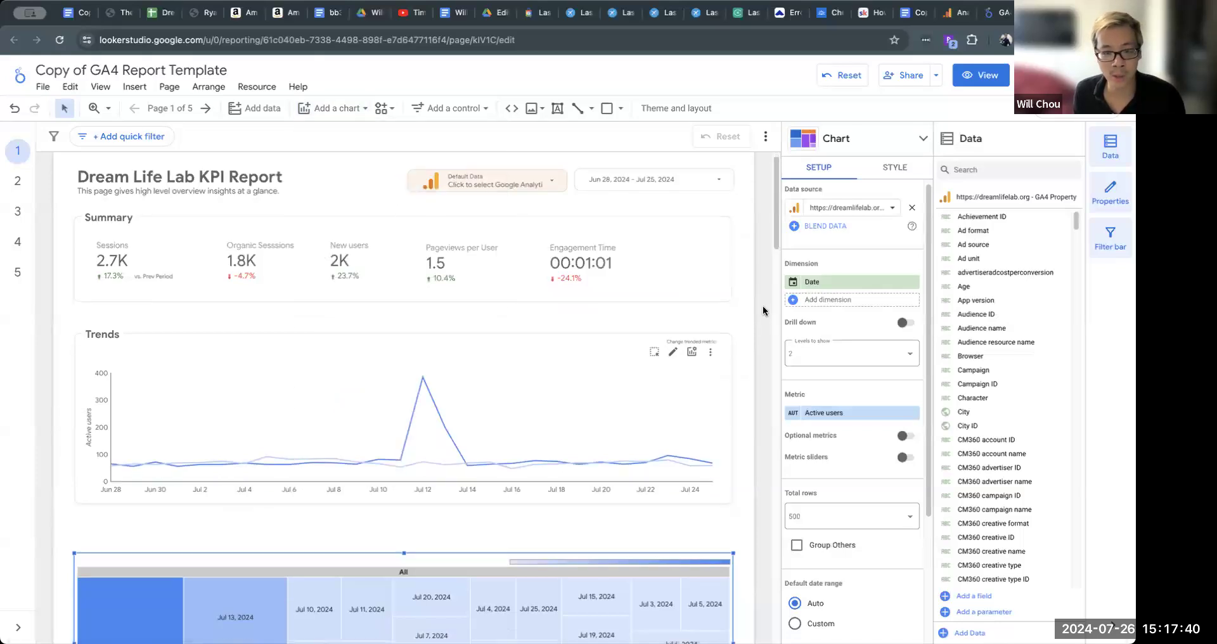
# - Replace the treemap's Date dimension with Session default channel group
pyautogui.scroll(-5, 763, 311)
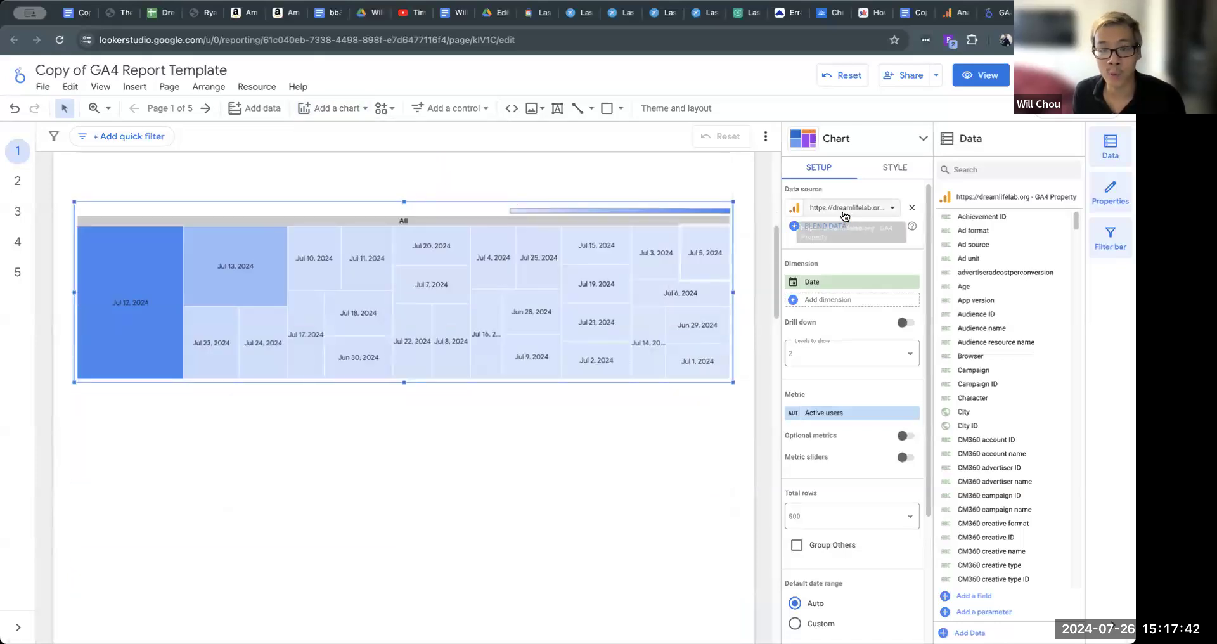
pyautogui.click(836, 282)
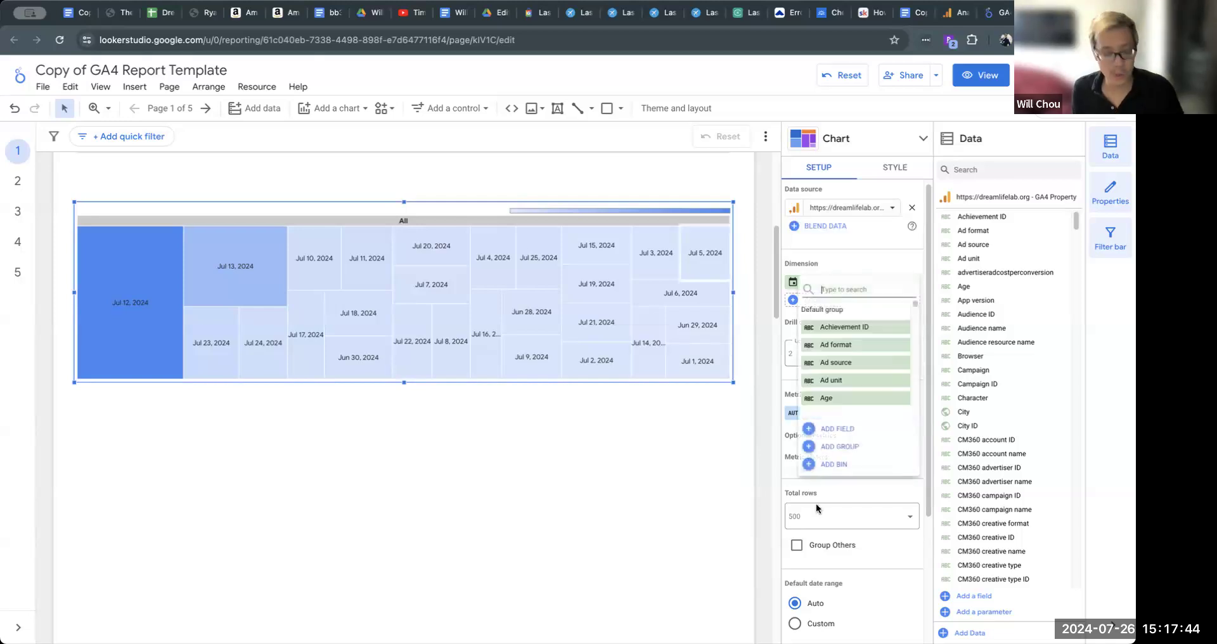
pyautogui.write('channel')
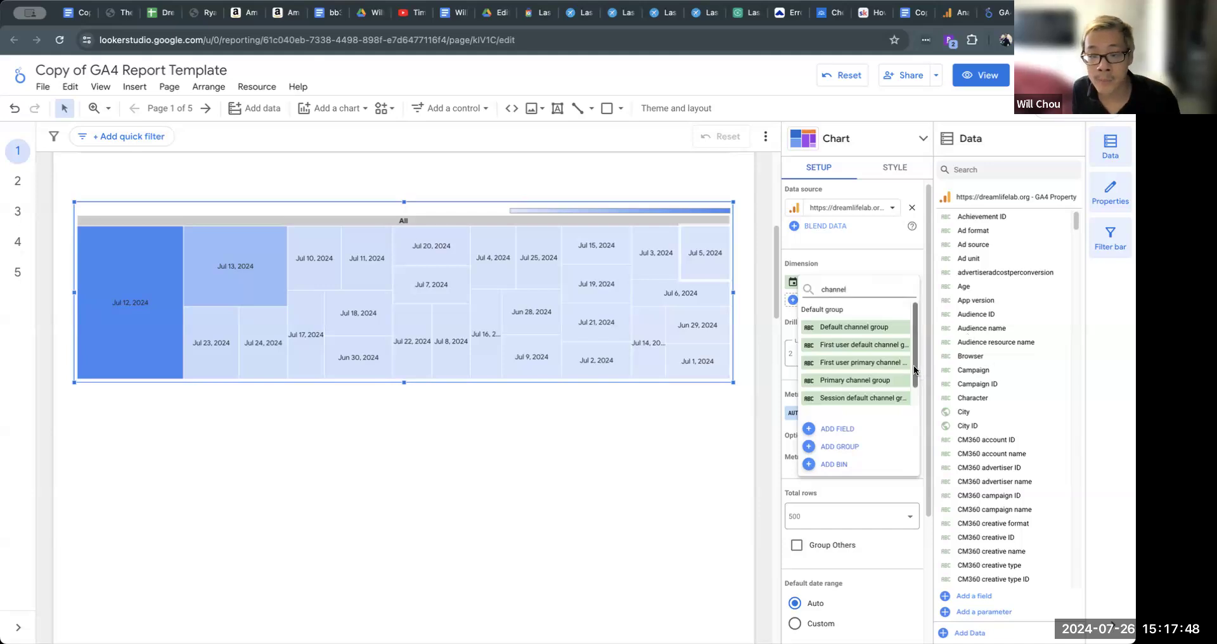
pyautogui.scroll(-1, 856, 368)
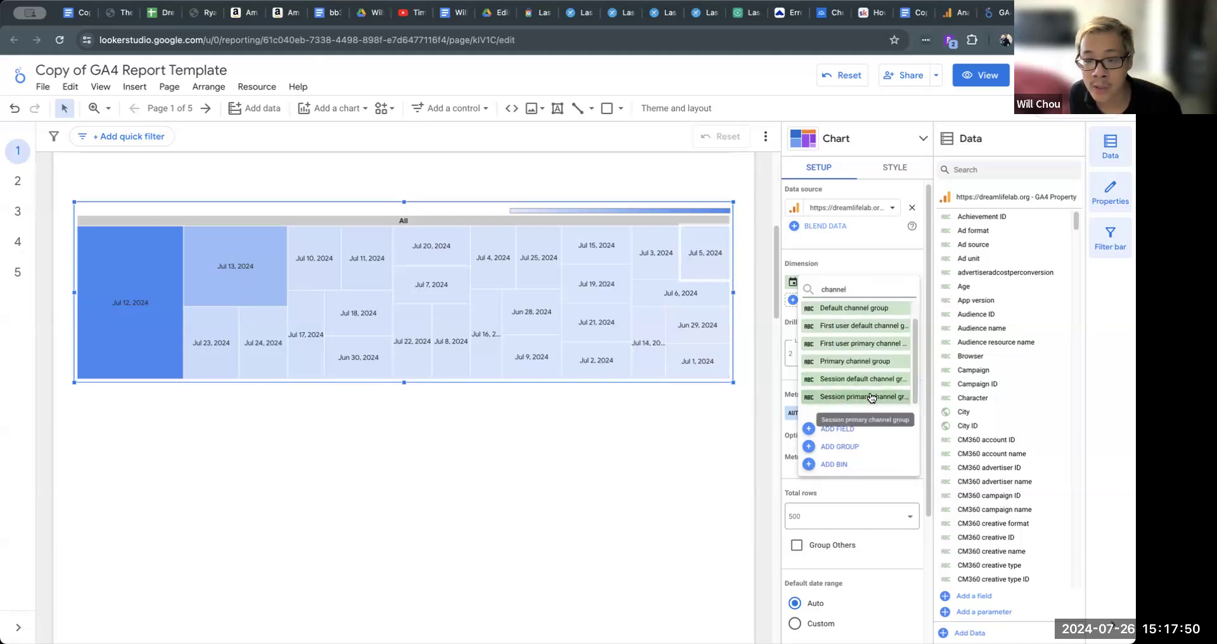
pyautogui.scroll(-1, 883, 368)
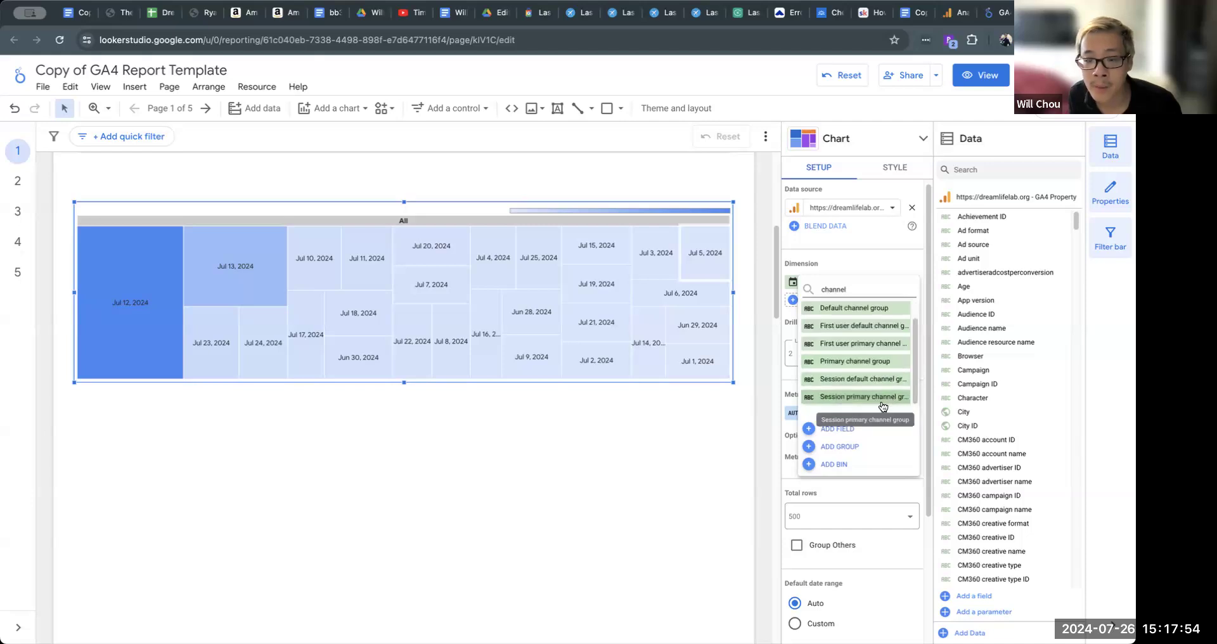
pyautogui.click(877, 381)
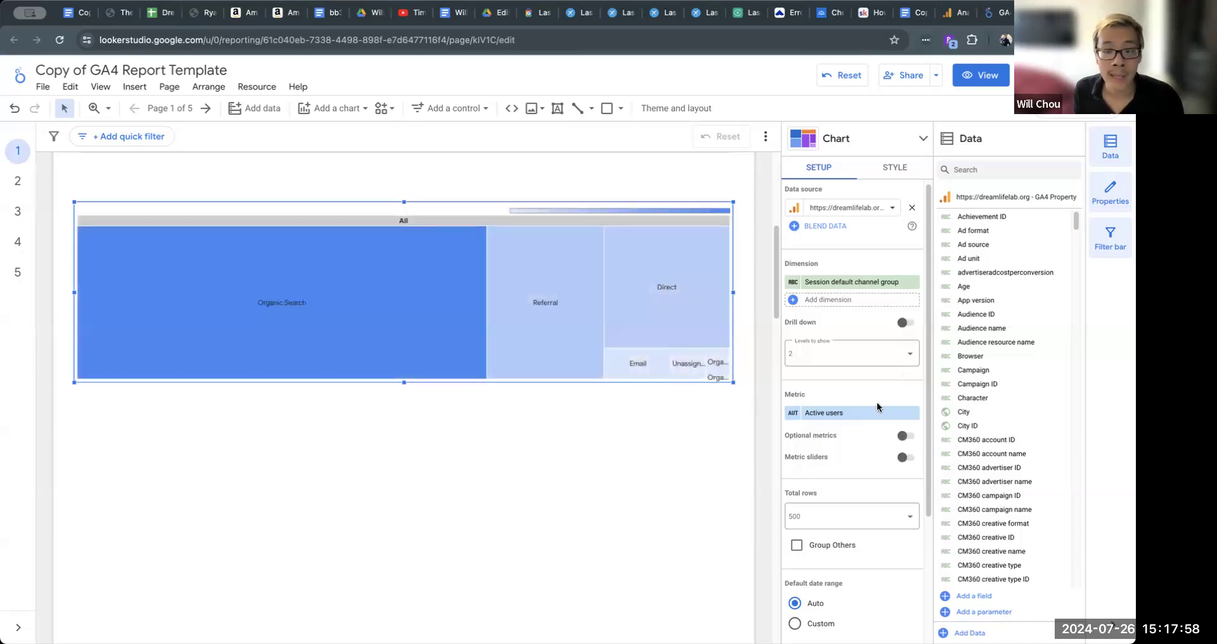
# - Inspect the treemap's channel tiles and look through the chart's available style settings
pyautogui.scroll(1, 336, 376)
pyautogui.moveTo(338, 376)
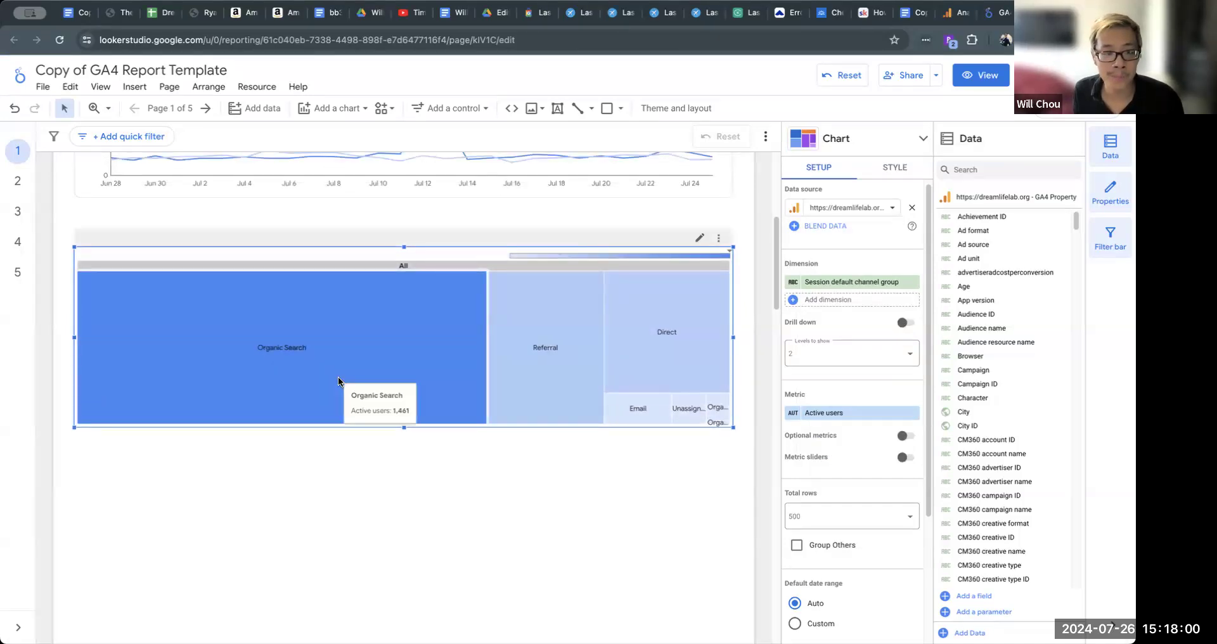
pyautogui.click(679, 506)
pyautogui.click(725, 402)
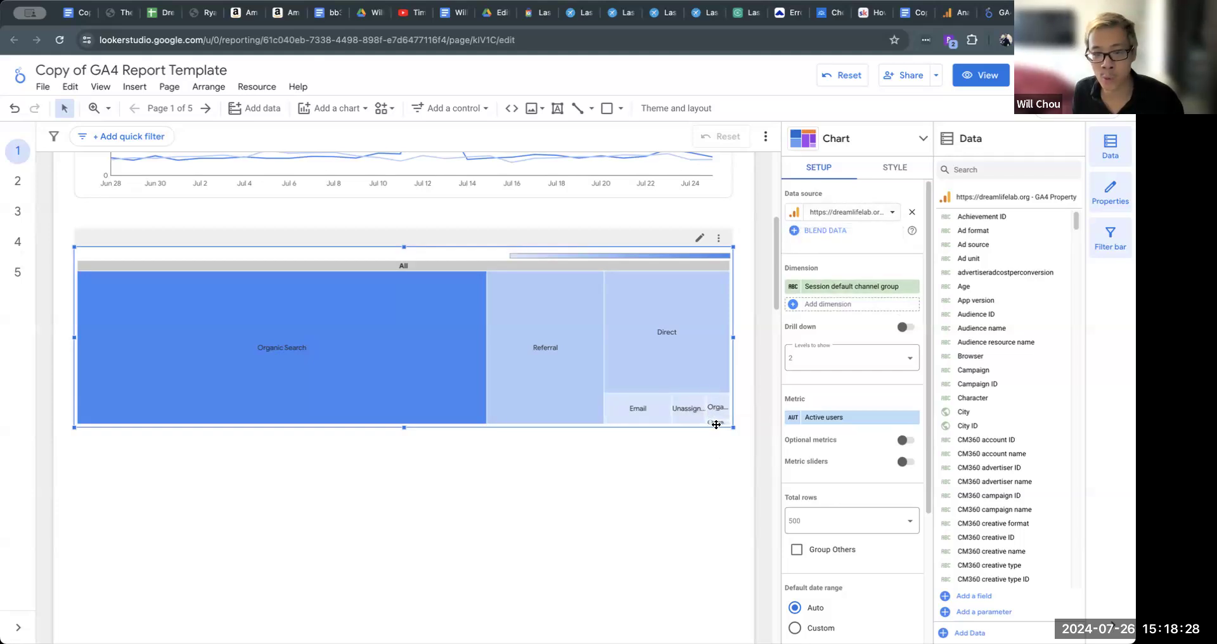
pyautogui.click(899, 175)
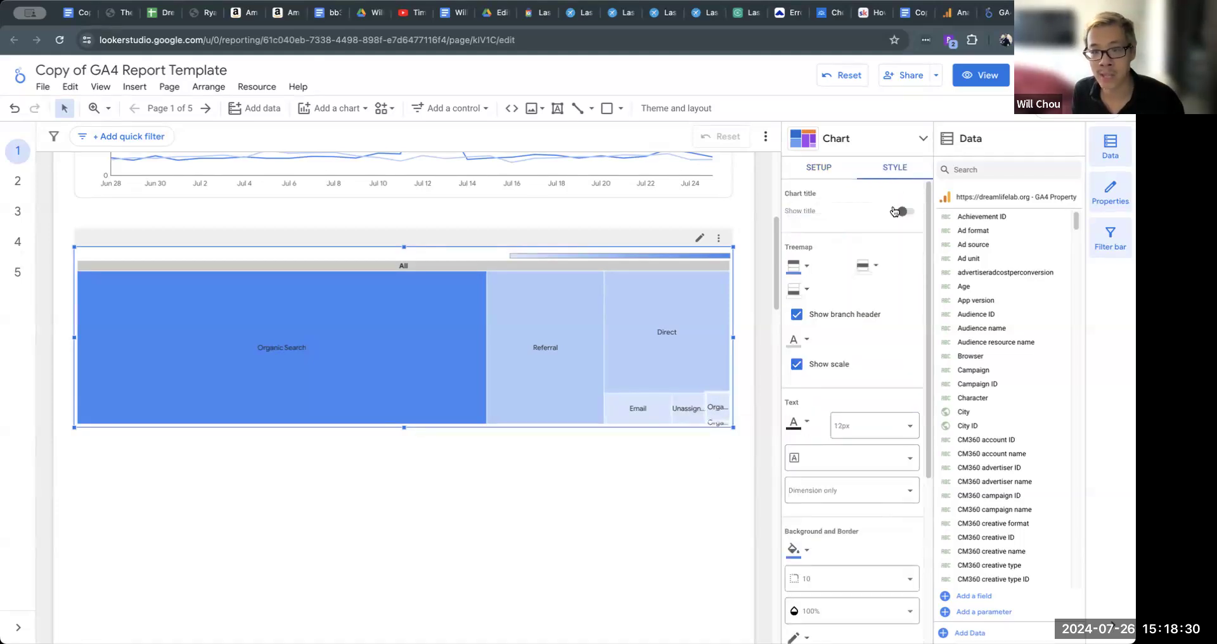
pyautogui.scroll(-5, 857, 486)
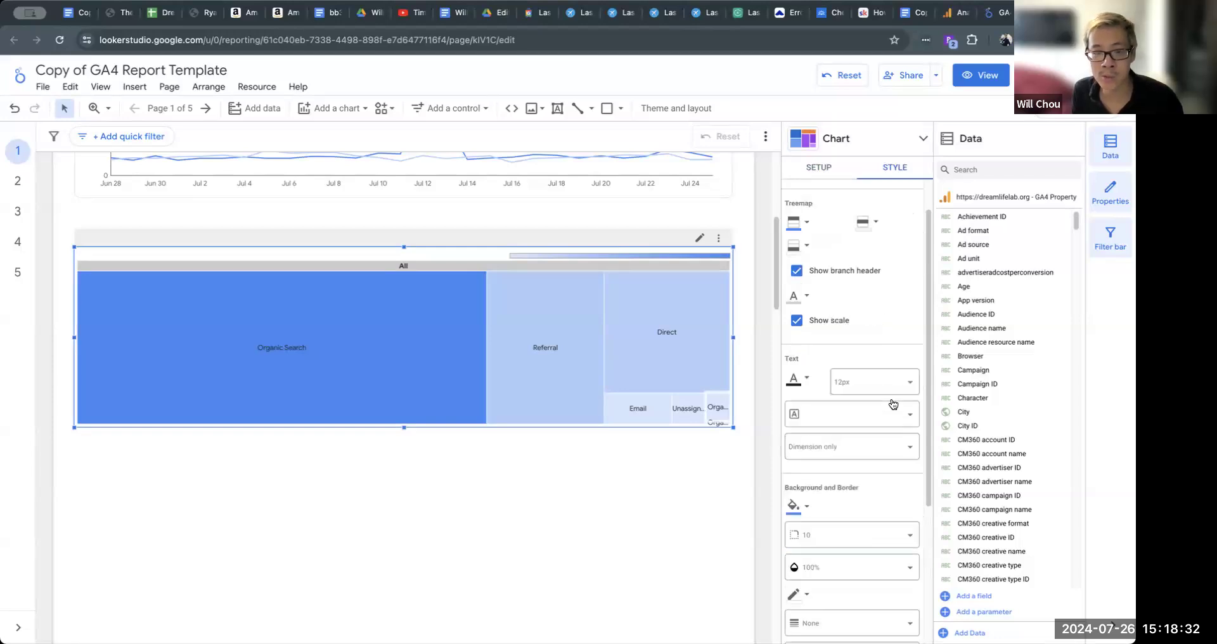
pyautogui.scroll(5, 891, 398)
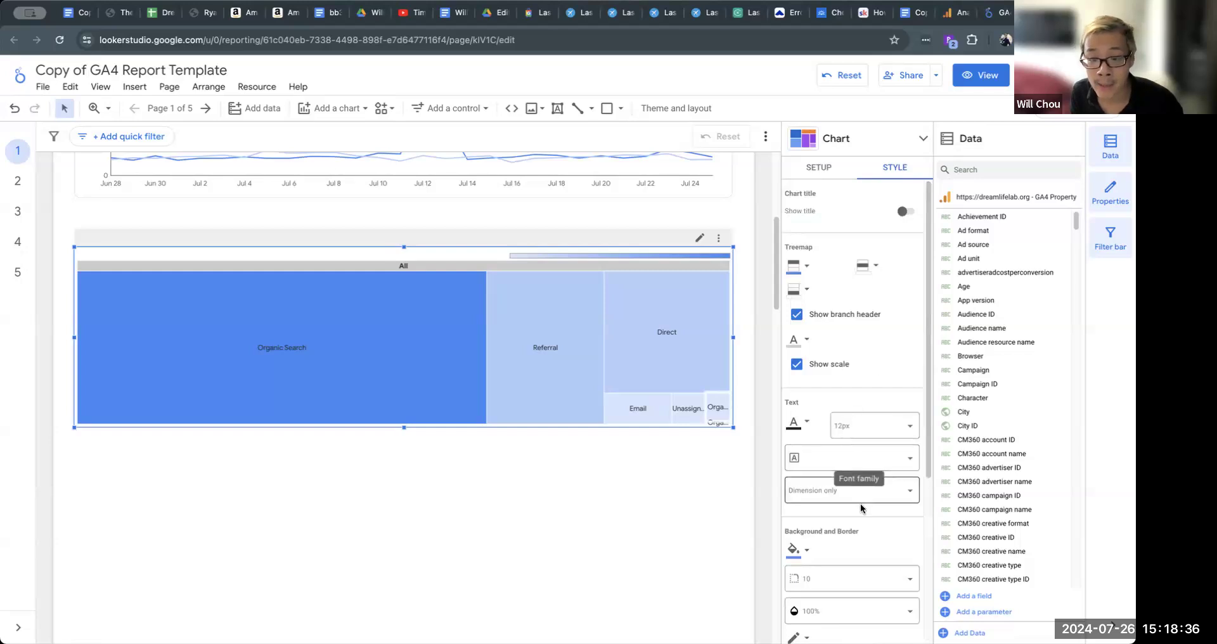
pyautogui.scroll(-3, 849, 482)
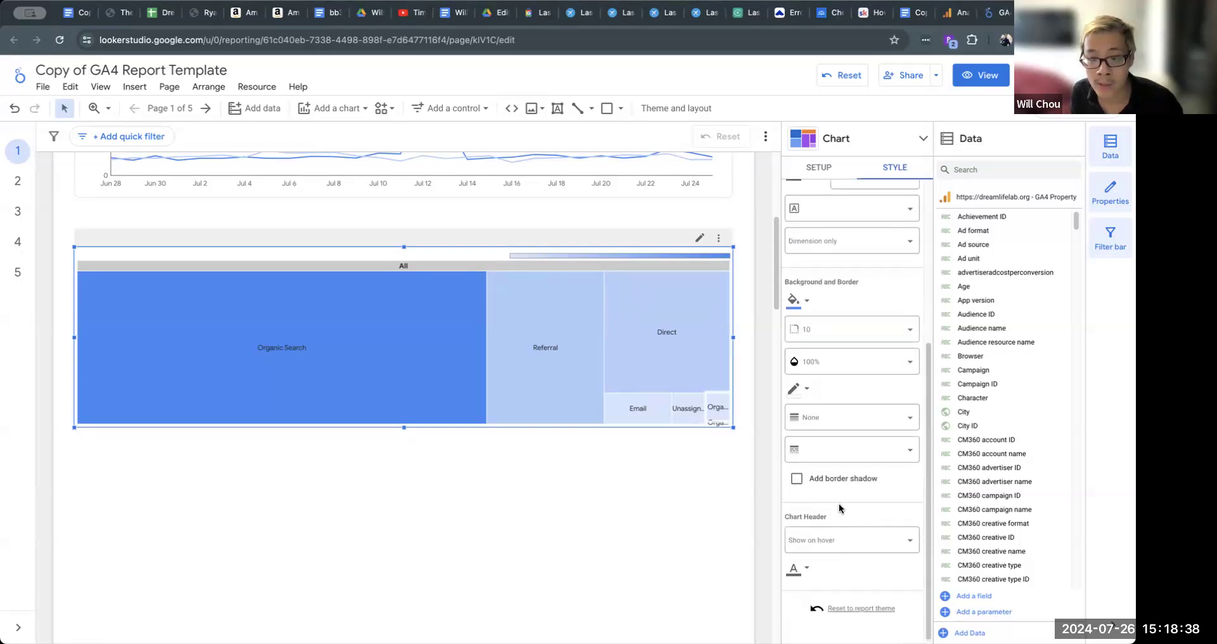
pyautogui.scroll(3, 851, 481)
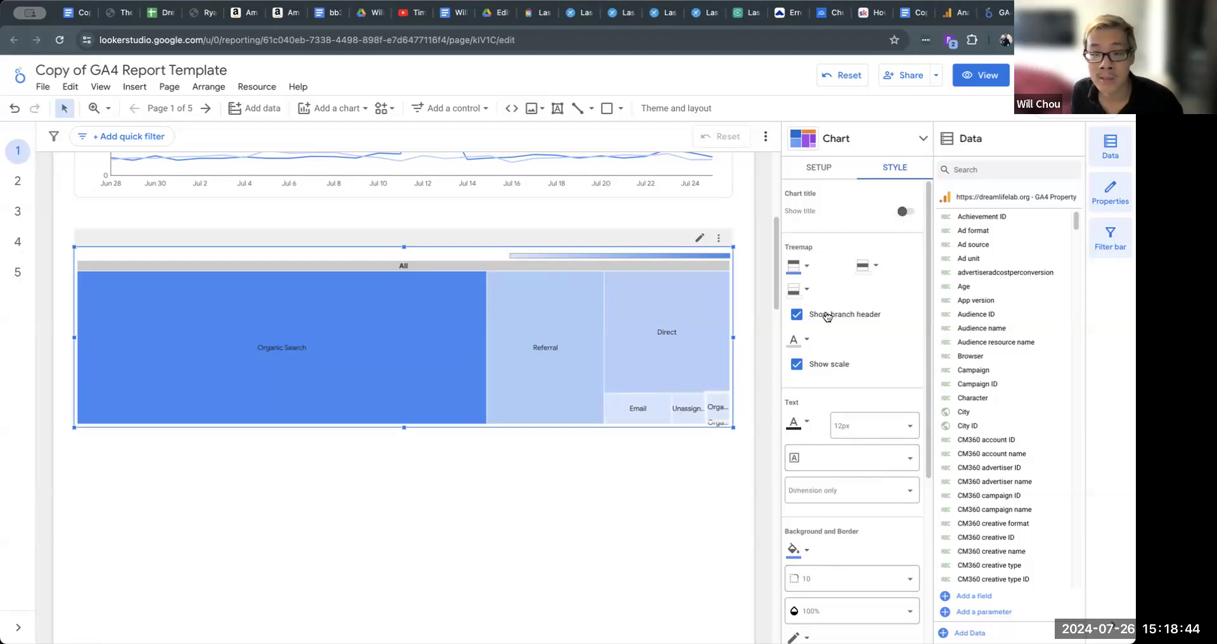
# - Examine the font family, text value format and font size options for the treemap's labels
pyautogui.click(856, 460)
pyautogui.click(856, 459)
pyautogui.click(840, 491)
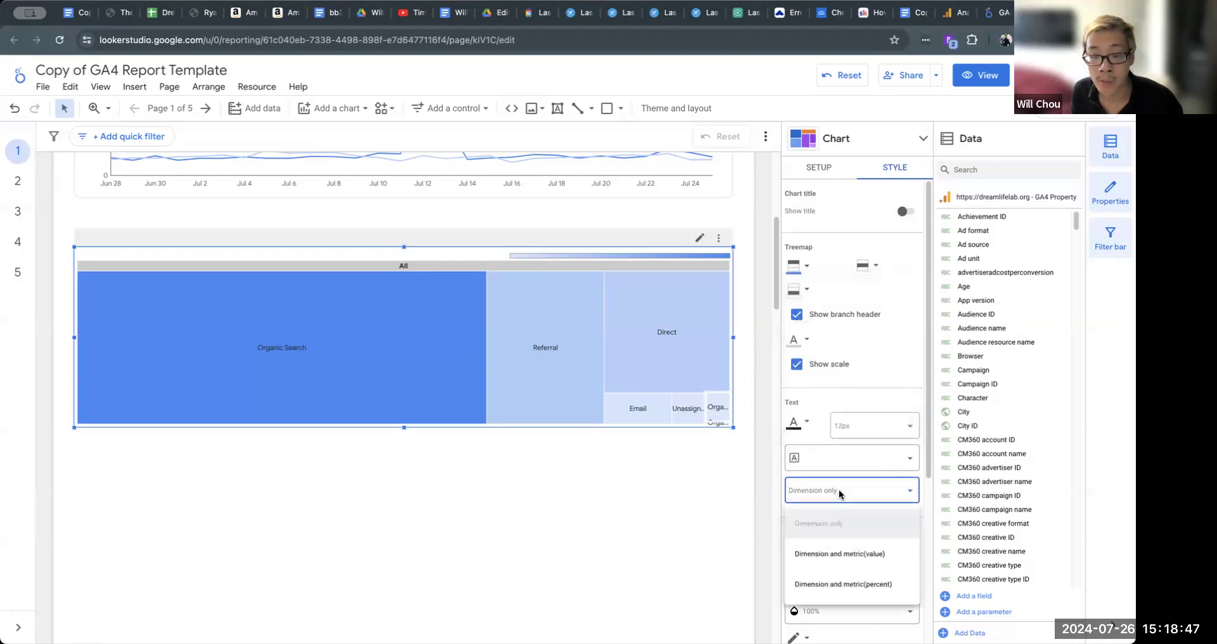
pyautogui.click(880, 388)
pyautogui.click(877, 425)
pyautogui.click(893, 389)
pyautogui.scroll(-2, 903, 493)
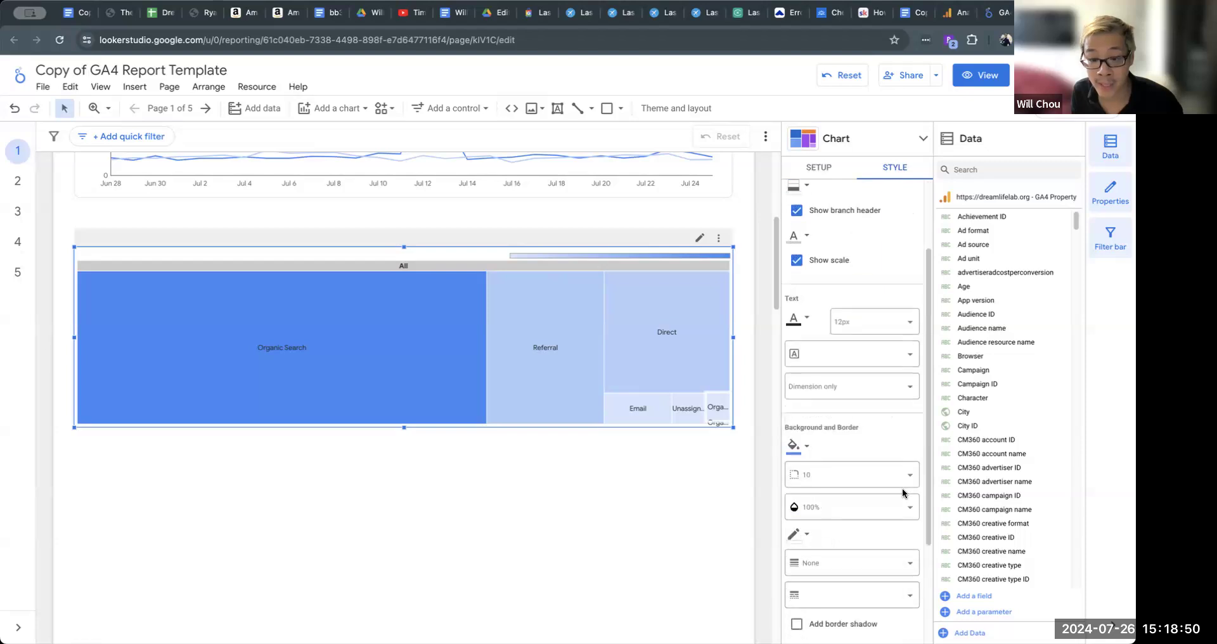
pyautogui.scroll(-3, 865, 522)
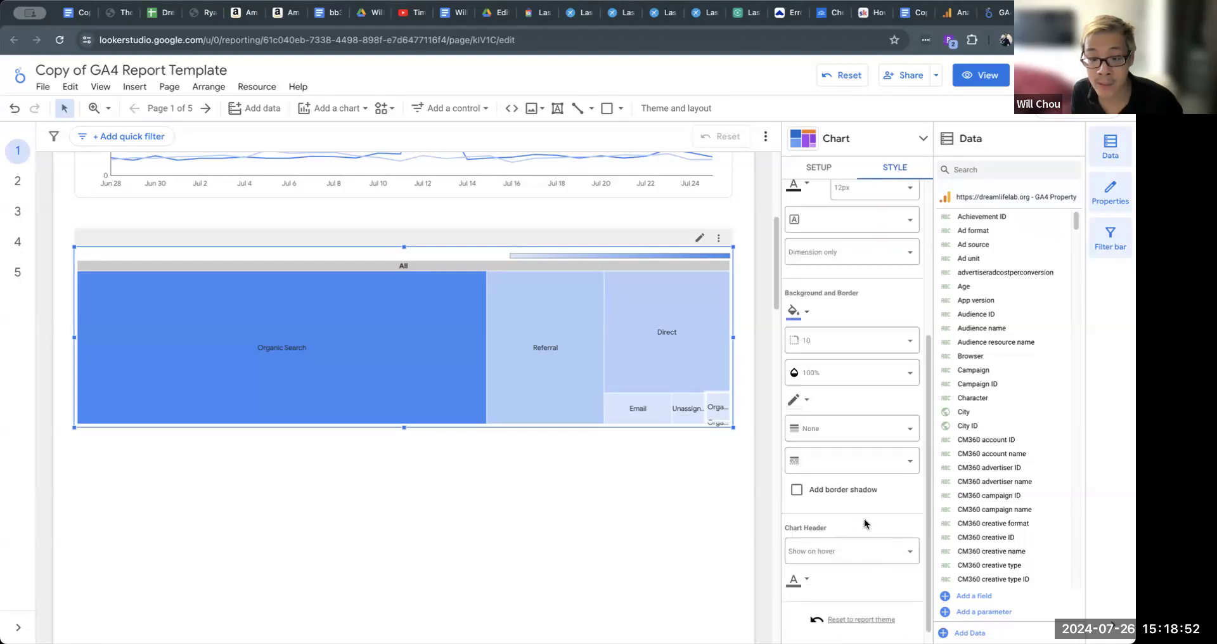
# - Try the Always show option for the treemap's chart header and restore Show on hover
pyautogui.click(867, 539)
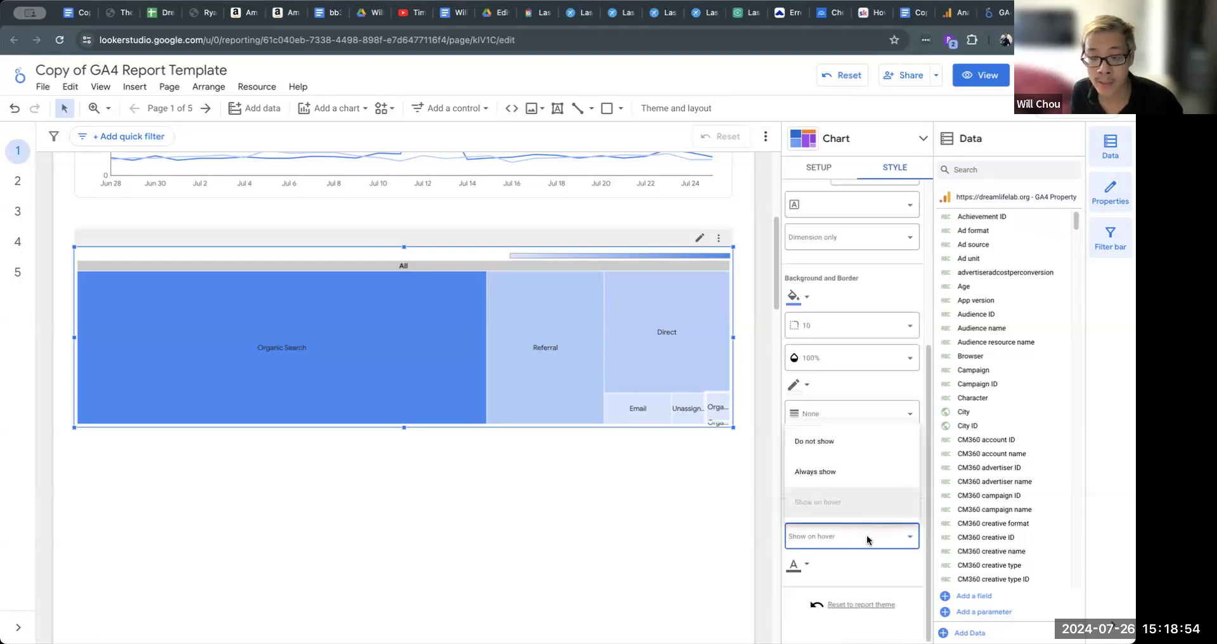
pyautogui.click(895, 567)
pyautogui.click(890, 544)
pyautogui.click(850, 473)
pyautogui.click(872, 539)
pyautogui.click(857, 501)
# - Check the border style, border weight and border radius options of the treemap
pyautogui.click(860, 454)
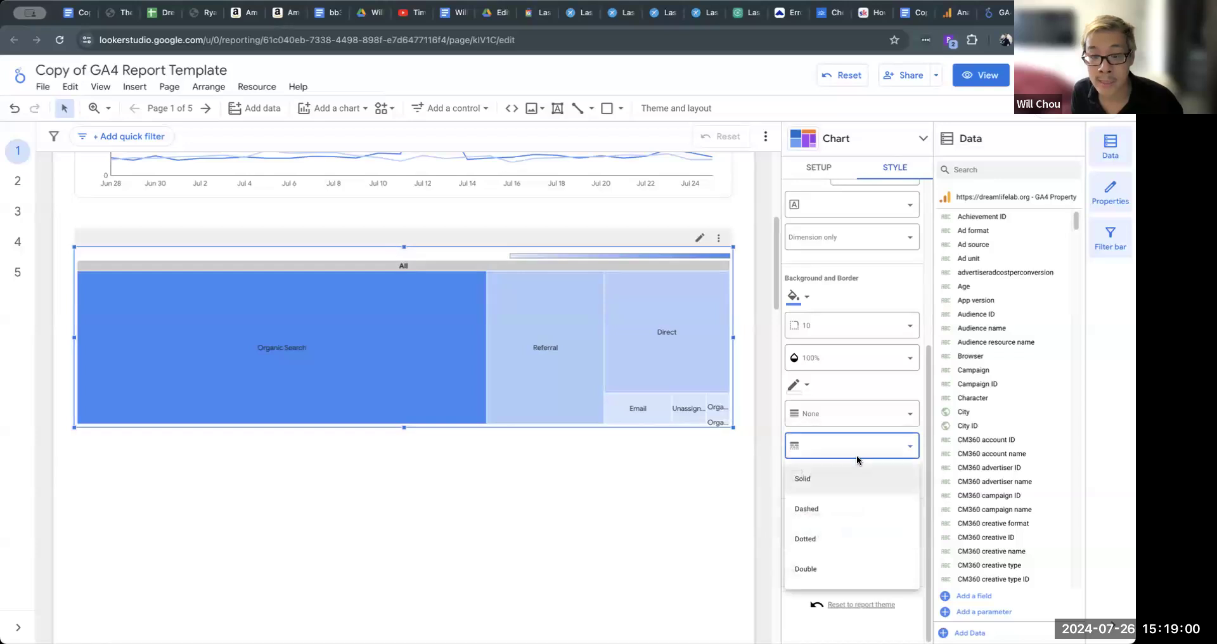
pyautogui.click(861, 430)
pyautogui.click(866, 416)
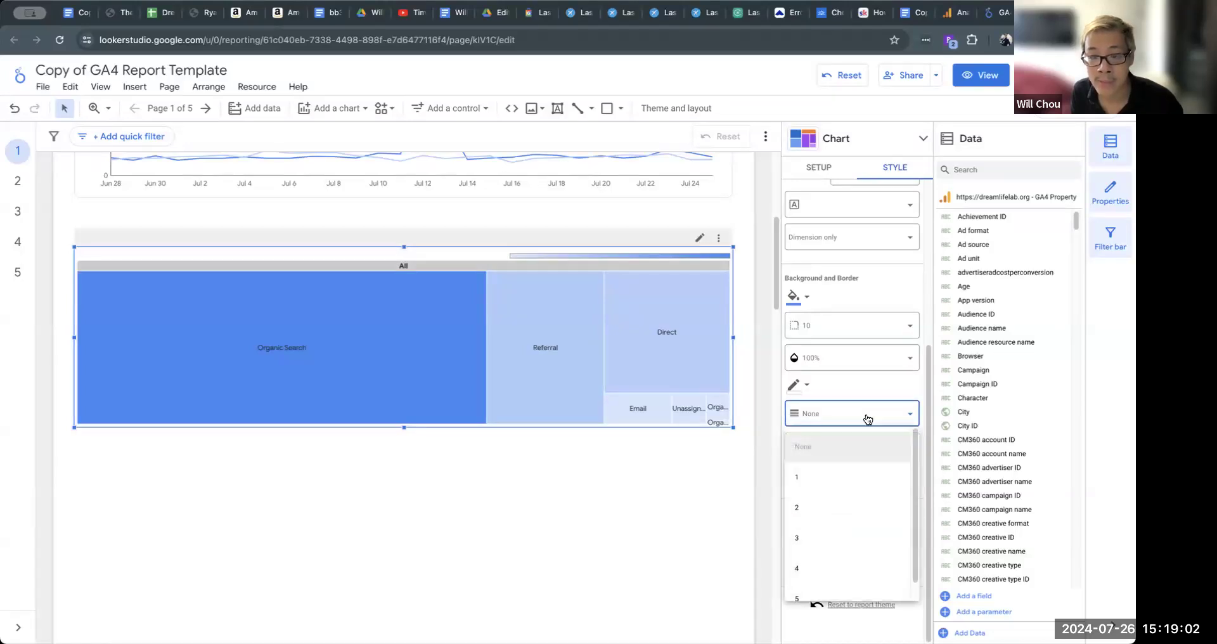
pyautogui.click(867, 419)
pyautogui.click(853, 331)
pyautogui.click(858, 330)
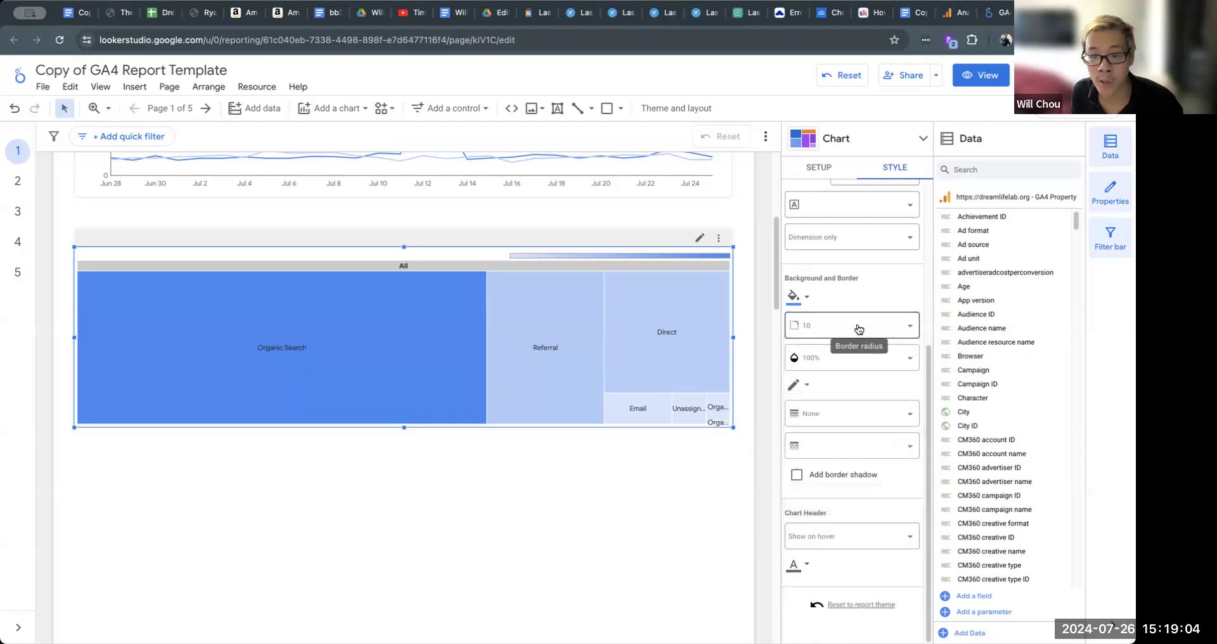
# - Review the treemap's setup settings, from data source and dimension to filter and chart interactions
pyautogui.click(827, 169)
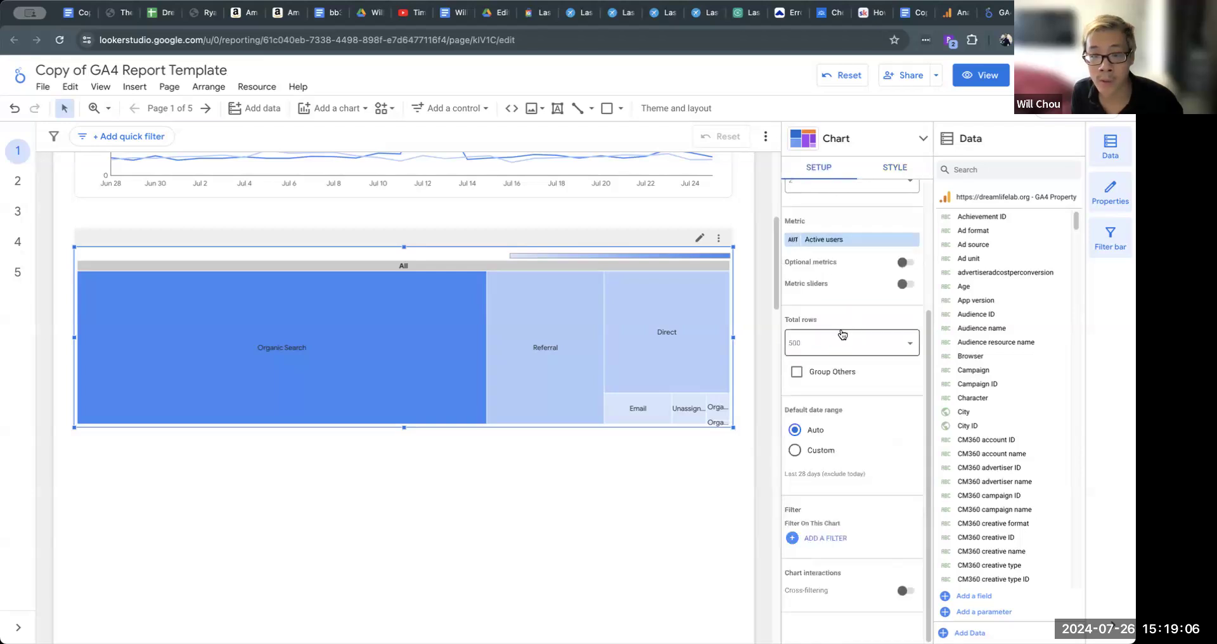
pyautogui.scroll(2, 903, 481)
pyautogui.scroll(1, 903, 482)
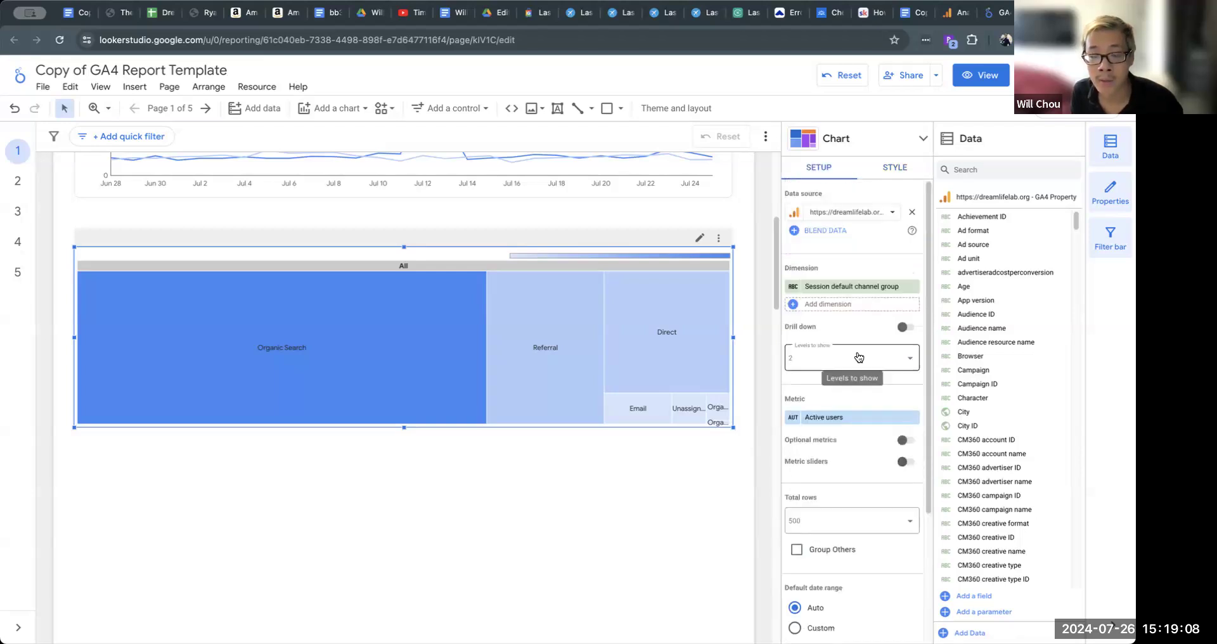
pyautogui.scroll(-3, 834, 439)
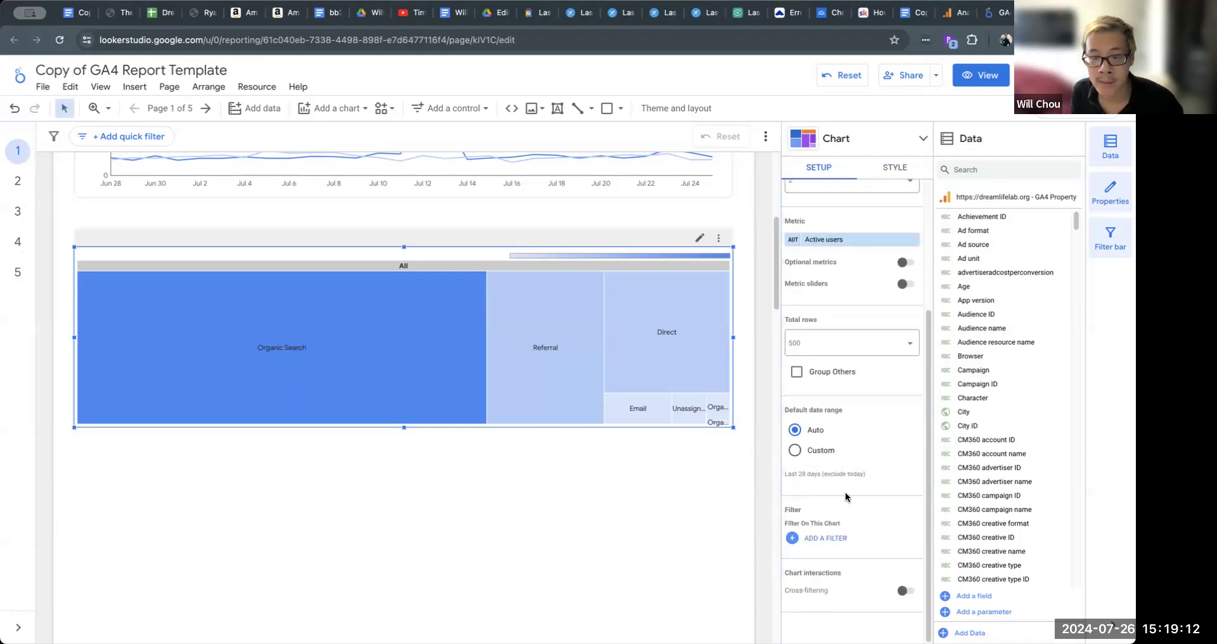
pyautogui.scroll(3, 857, 470)
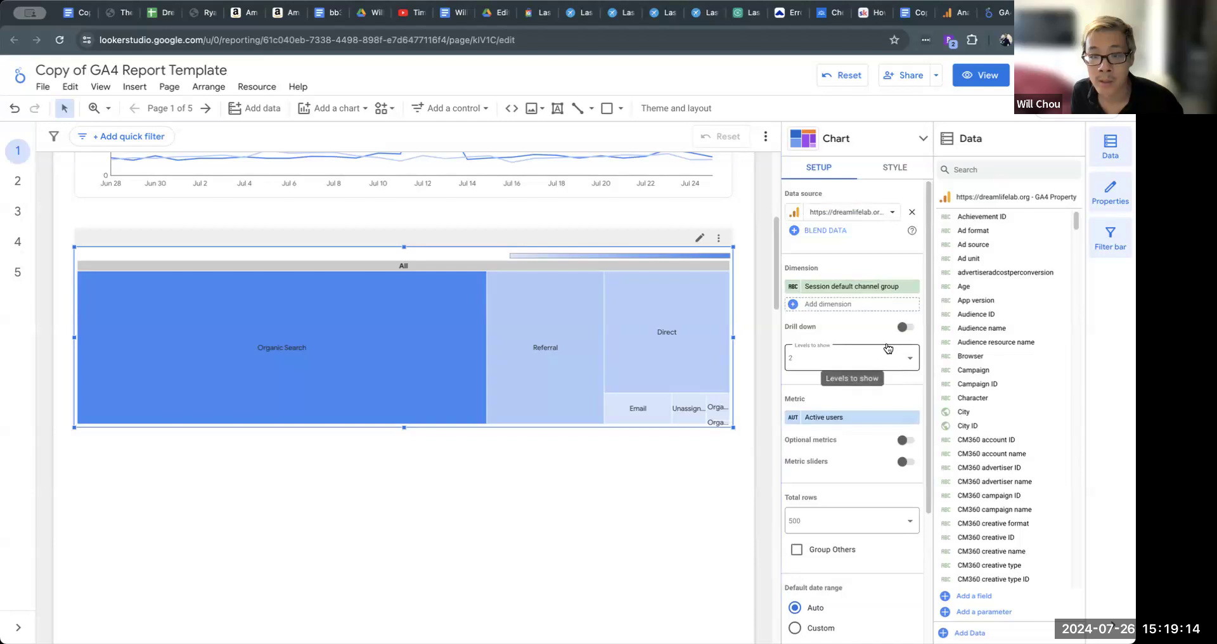
# - Check the treemap's font color and font size choices, and look over its background and border settings again
pyautogui.click(880, 174)
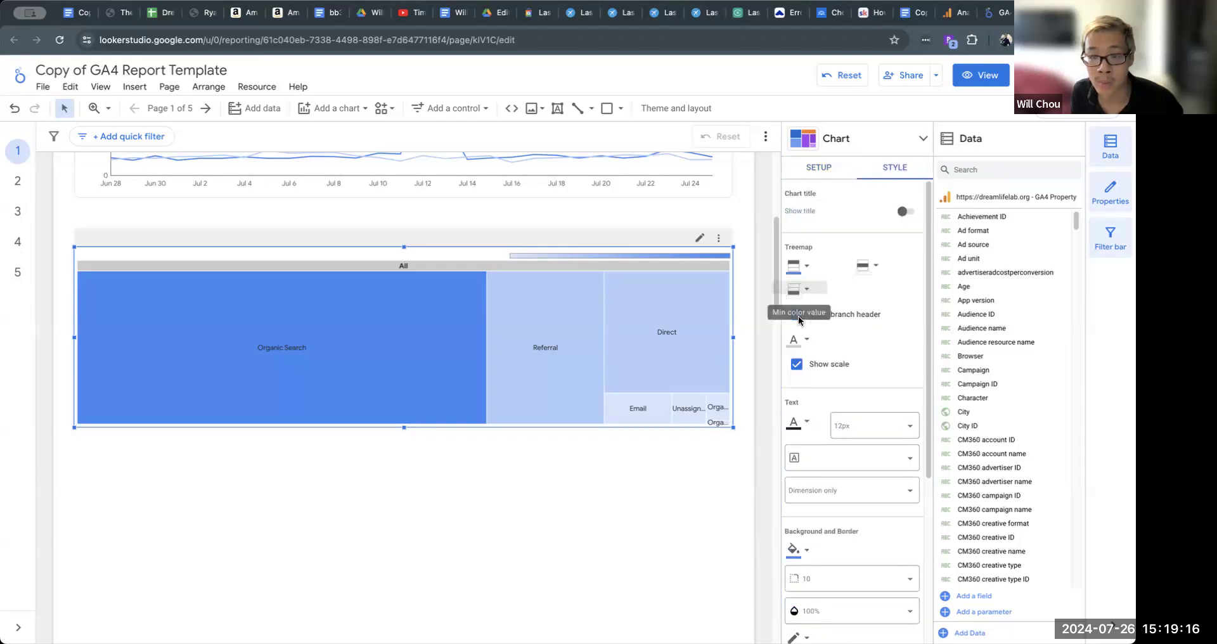
pyautogui.click(806, 424)
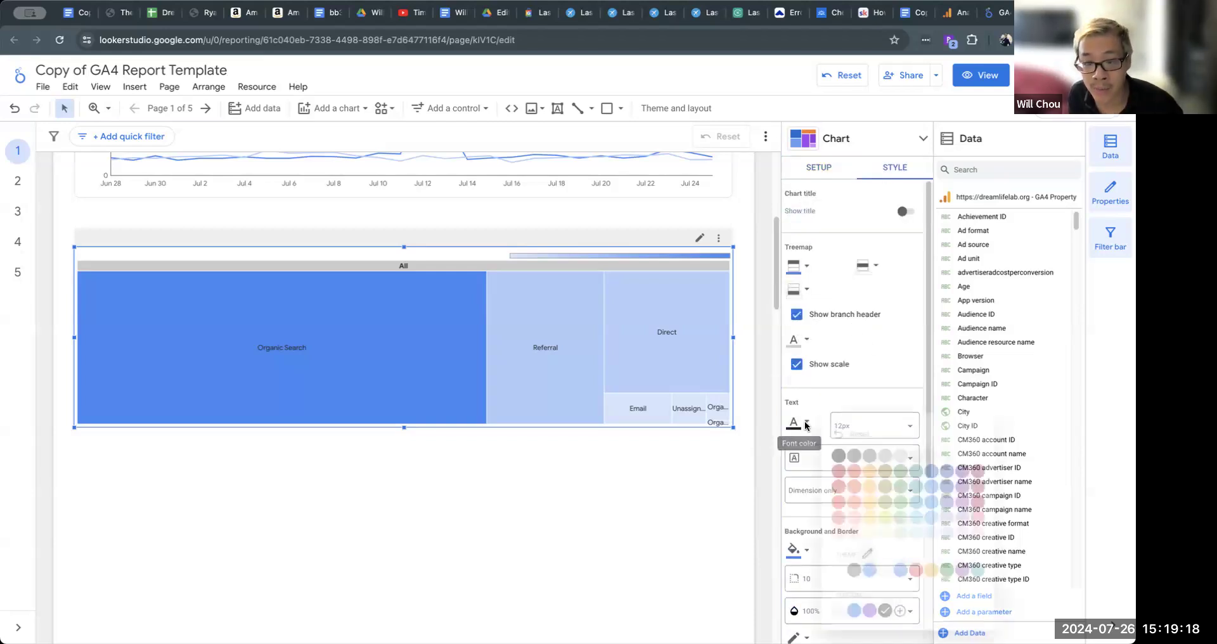
pyautogui.click(886, 388)
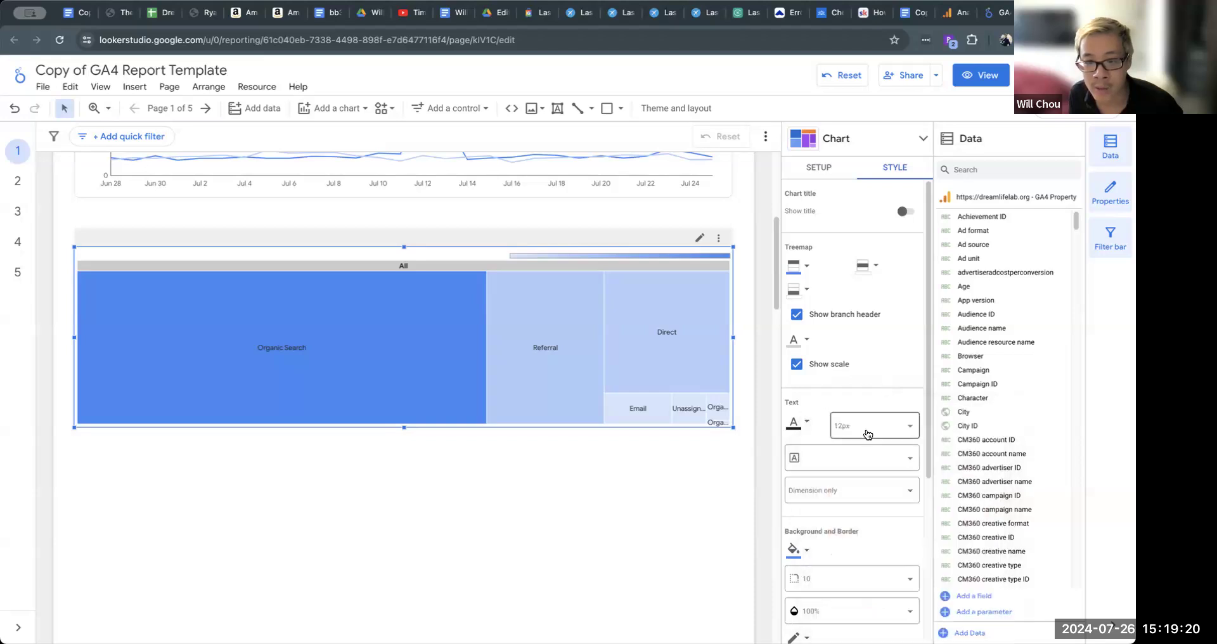
pyautogui.click(868, 431)
pyautogui.click(890, 407)
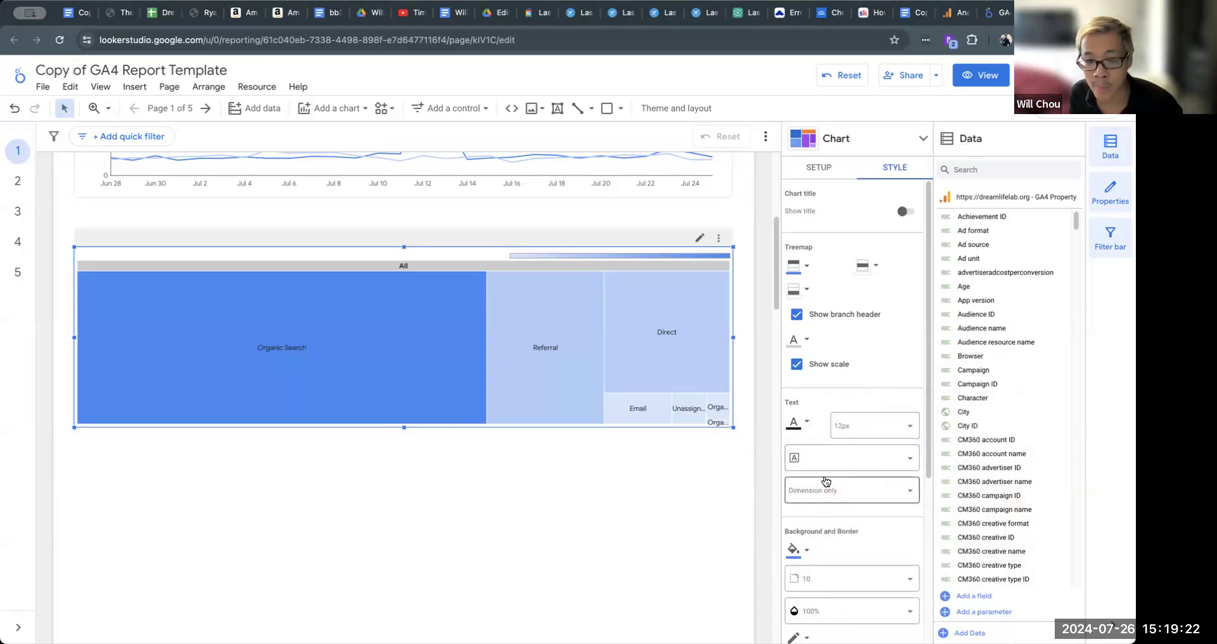
pyautogui.moveTo(682, 412)
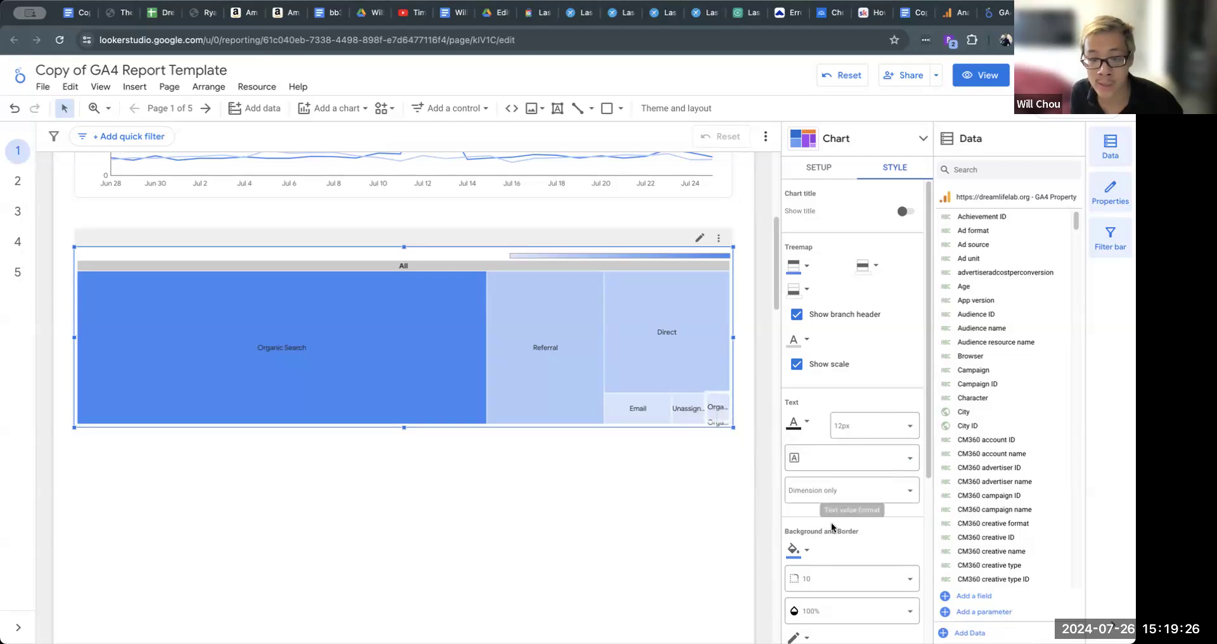
pyautogui.scroll(-5, 843, 520)
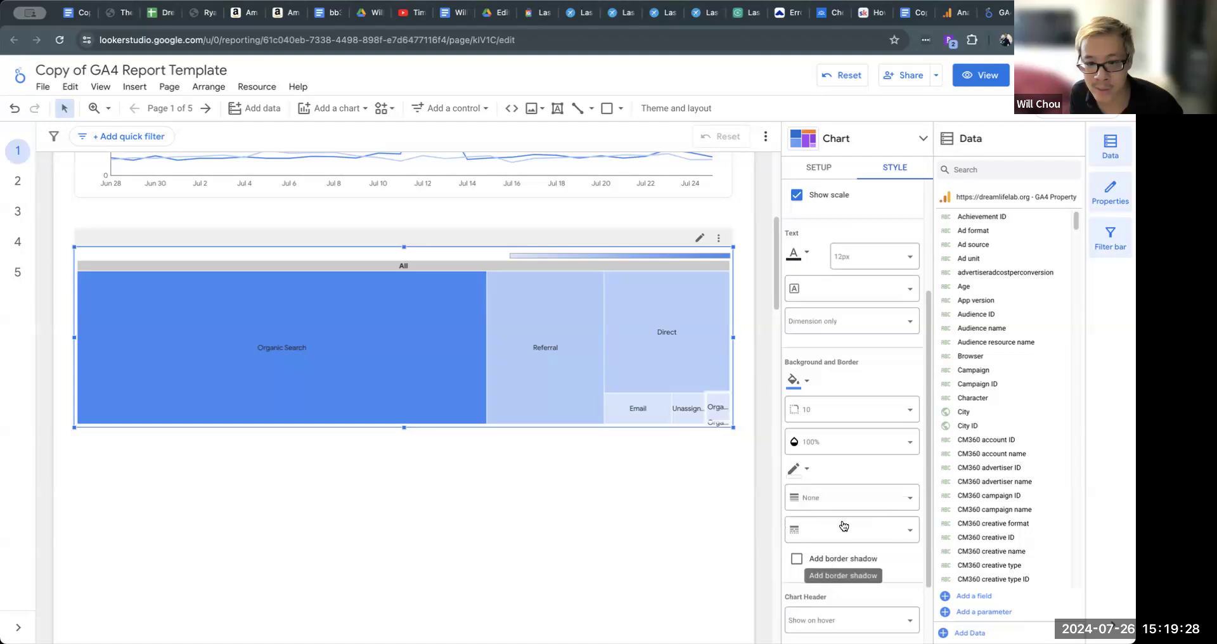
# - Check the treemap's border weight, border style, opacity, border radius and text value format options
pyautogui.click(854, 500)
pyautogui.click(855, 500)
pyautogui.click(874, 534)
pyautogui.click(872, 532)
pyautogui.click(866, 443)
pyautogui.click(867, 443)
pyautogui.click(873, 419)
pyautogui.click(875, 412)
pyautogui.click(844, 326)
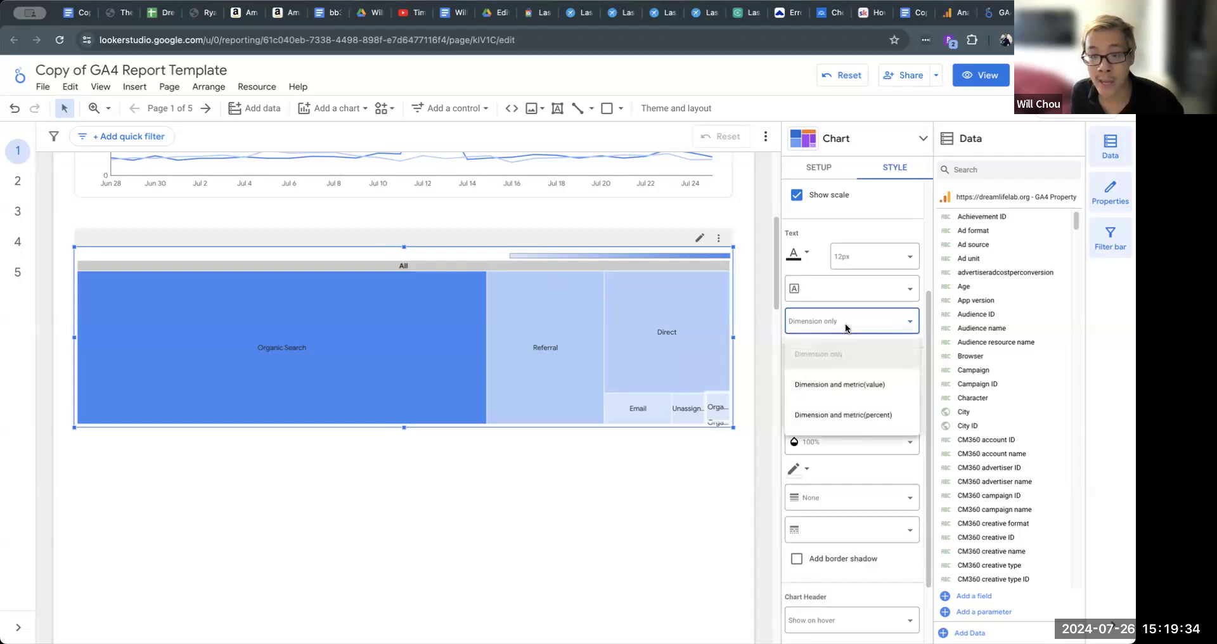
pyautogui.click(845, 327)
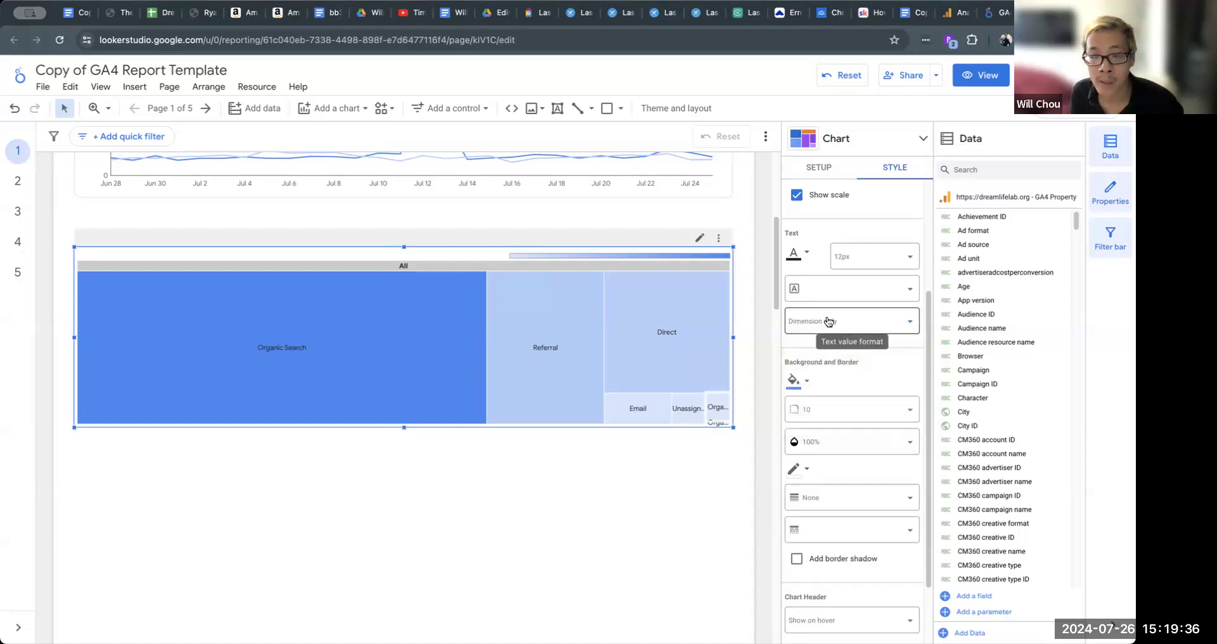
# - Try the Chewy, Permanent Marker and Oswald font families on the treemap's text
pyautogui.click(829, 295)
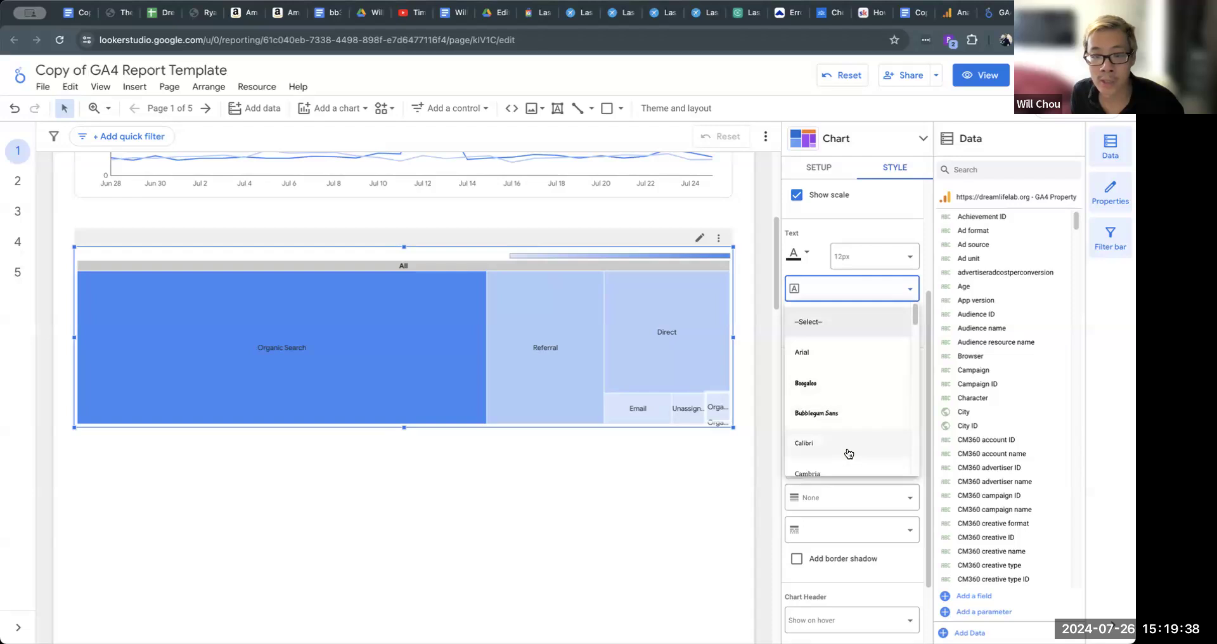
pyautogui.scroll(-2, 848, 453)
pyautogui.click(831, 410)
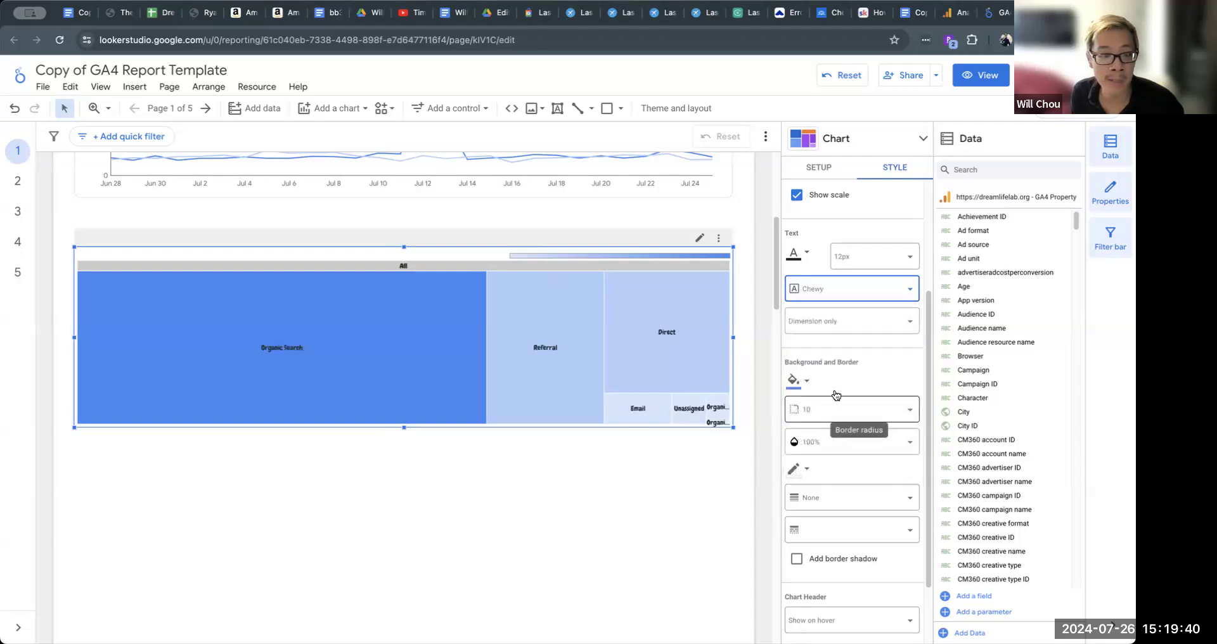
pyautogui.click(854, 291)
pyautogui.scroll(-5, 856, 402)
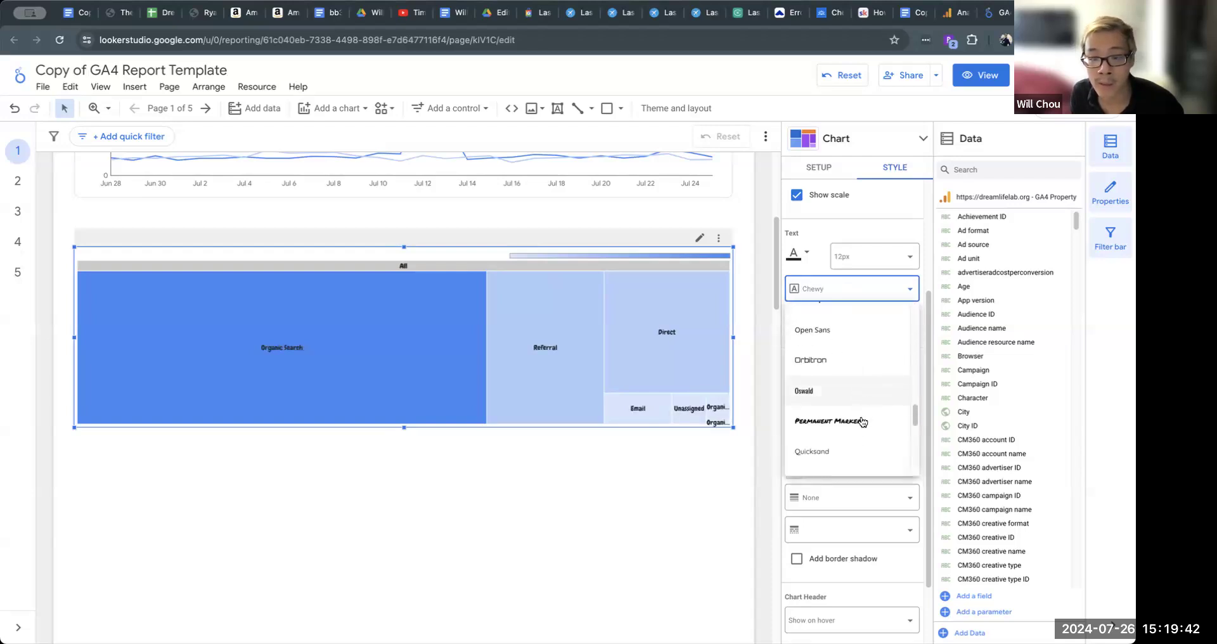
pyautogui.click(862, 421)
pyautogui.click(860, 289)
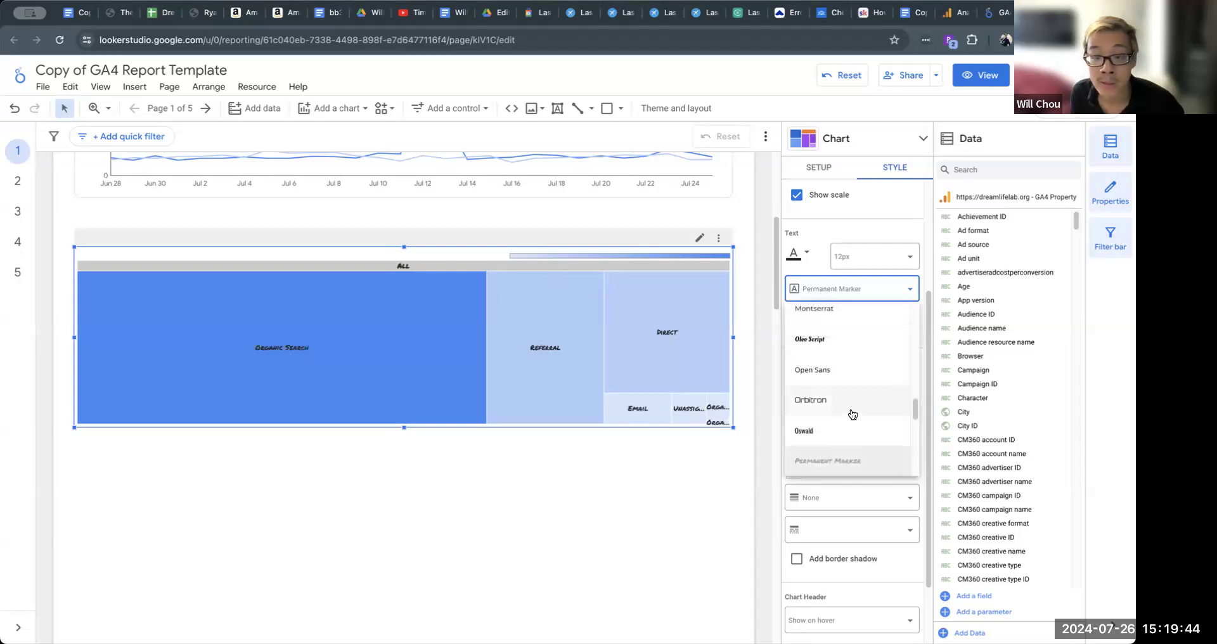
pyautogui.click(848, 429)
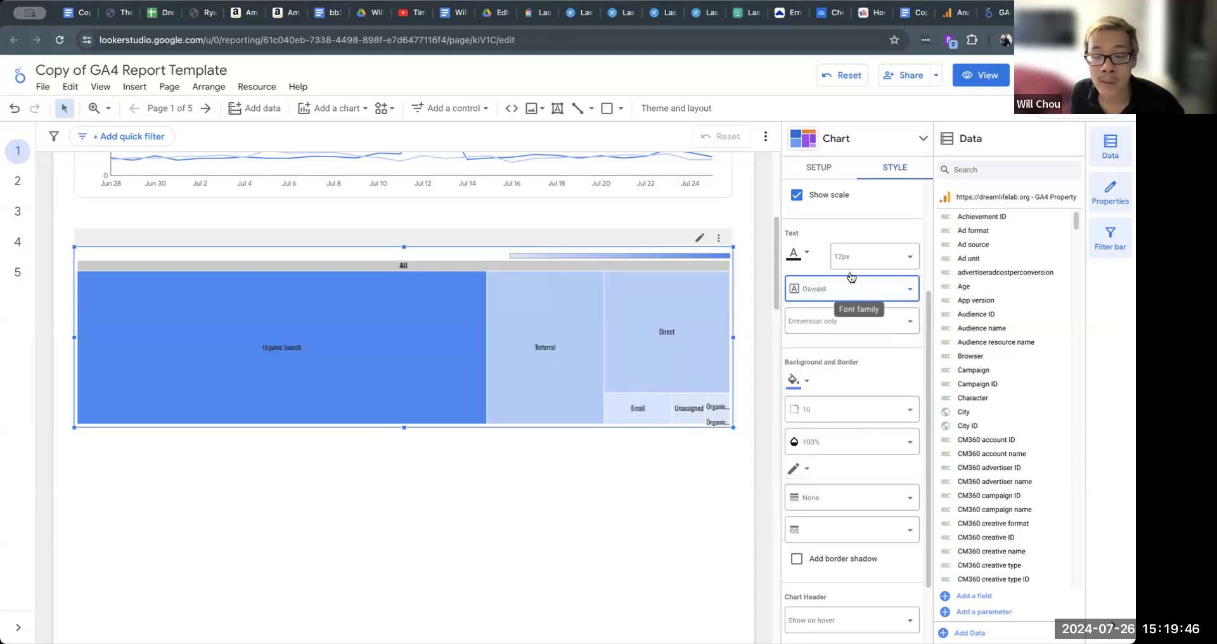
# - Try a 24px font size for the treemap's text, and settle on 16px
pyautogui.click(866, 257)
pyautogui.scroll(-2, 885, 380)
pyautogui.scroll(-1, 883, 396)
pyautogui.click(880, 379)
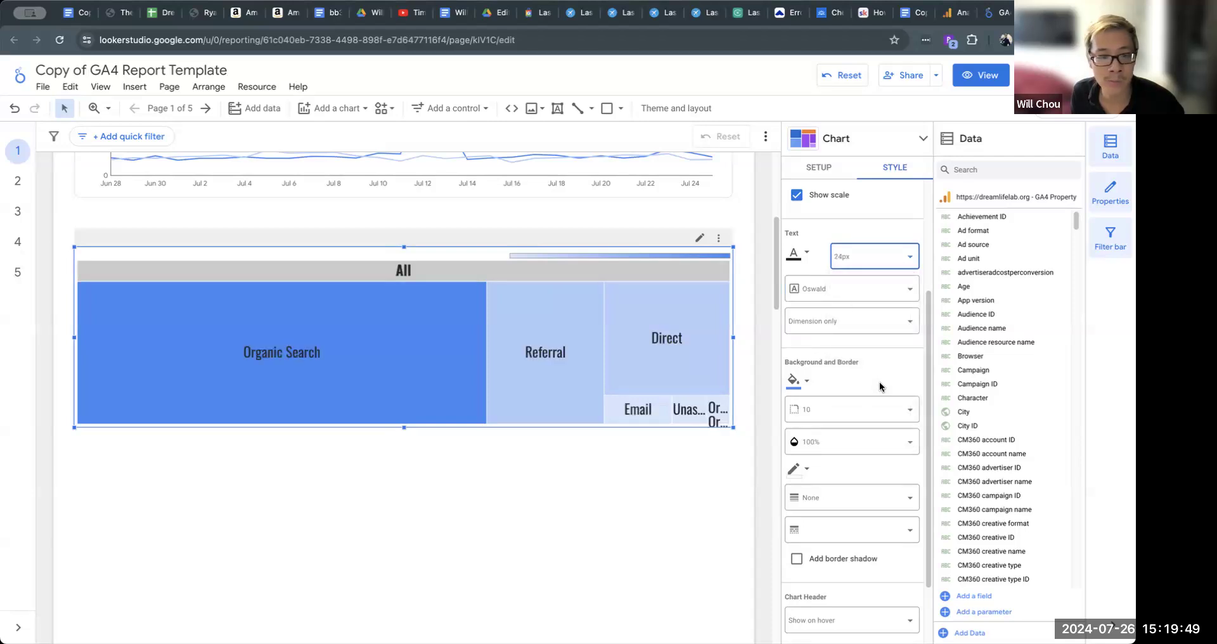
pyautogui.click(874, 258)
pyautogui.click(865, 347)
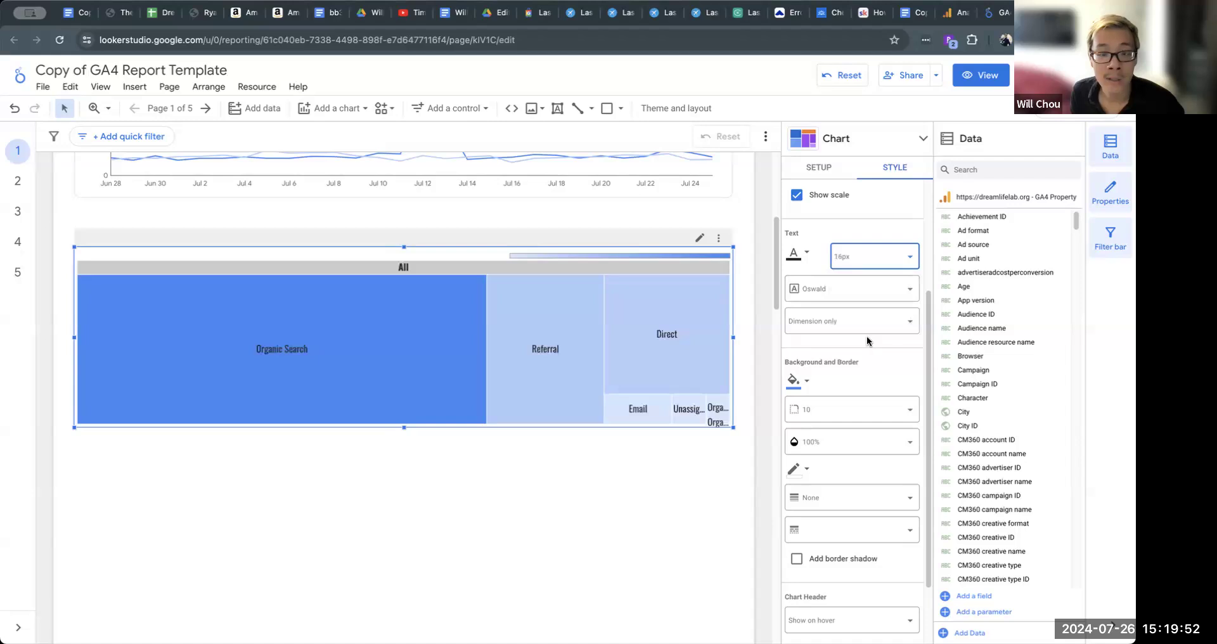
# - Check which font family the Engagement Time scorecard's labels use
pyautogui.scroll(4, 607, 453)
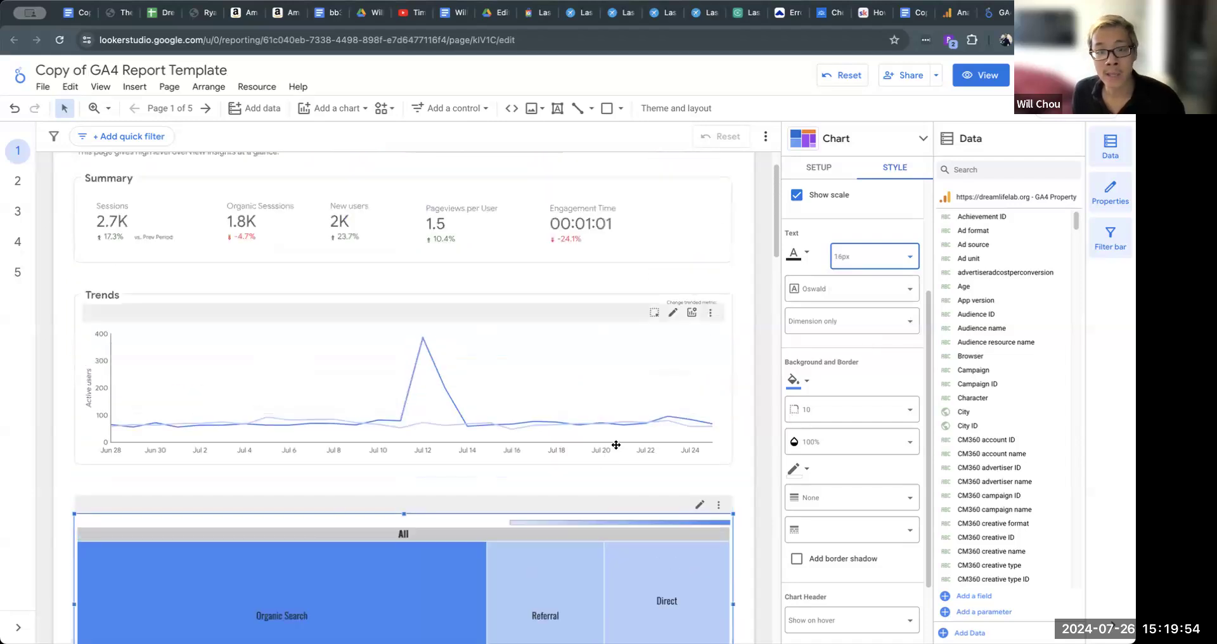
pyautogui.click(617, 221)
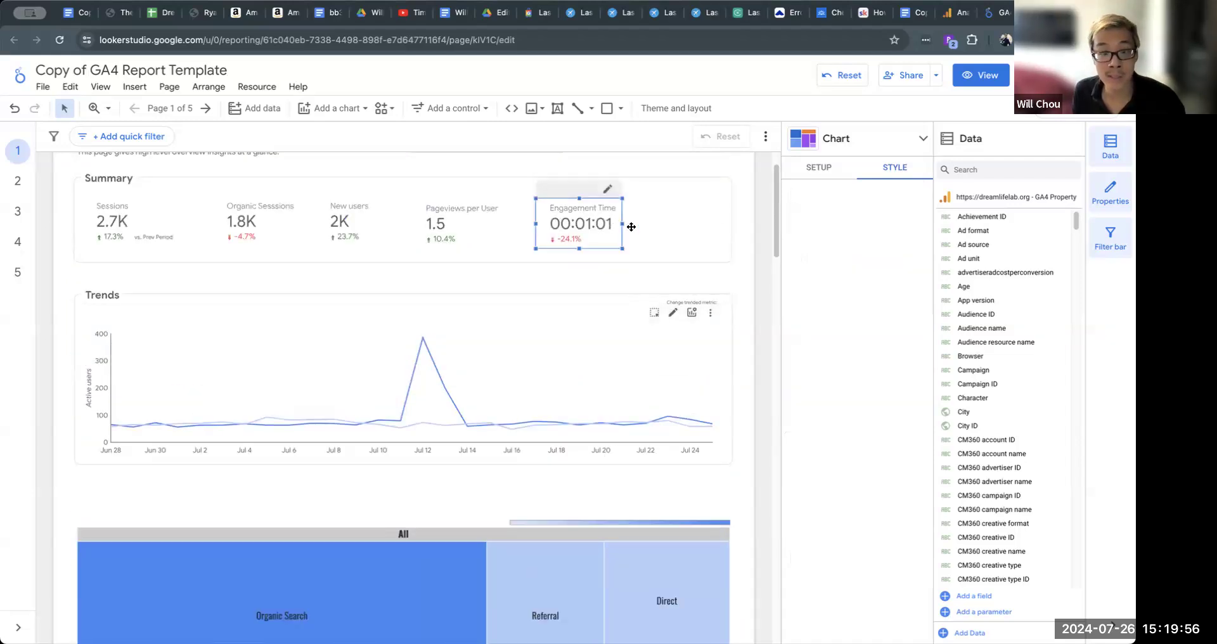
pyautogui.scroll(-5, 850, 355)
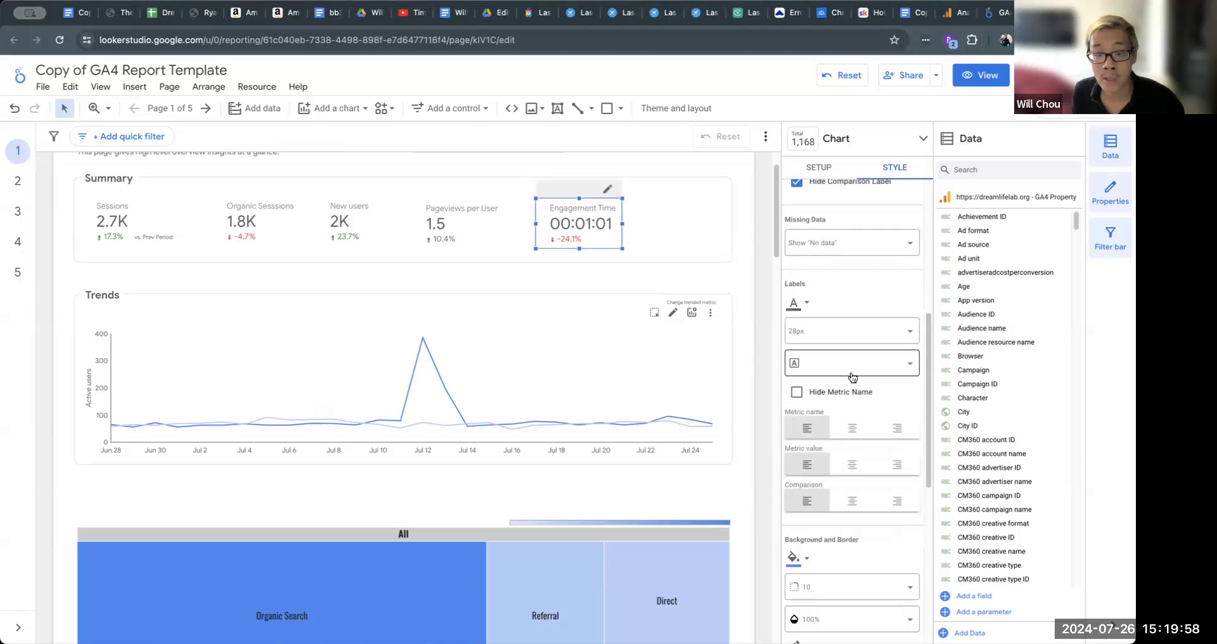
pyautogui.click(833, 373)
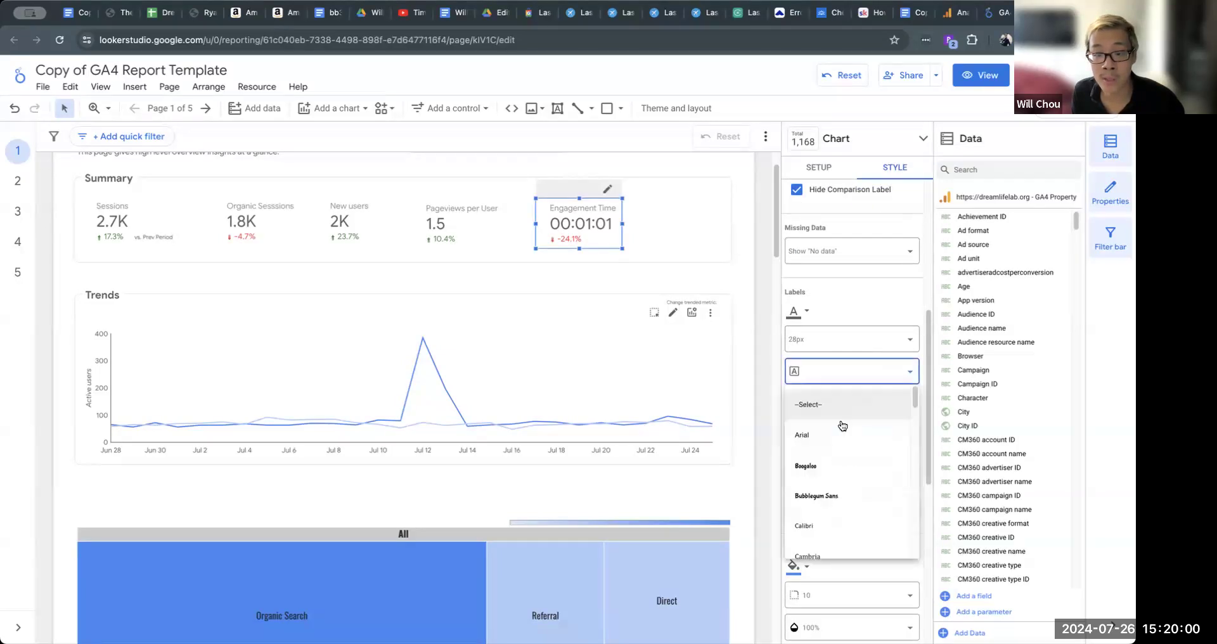
pyautogui.scroll(-10, 846, 436)
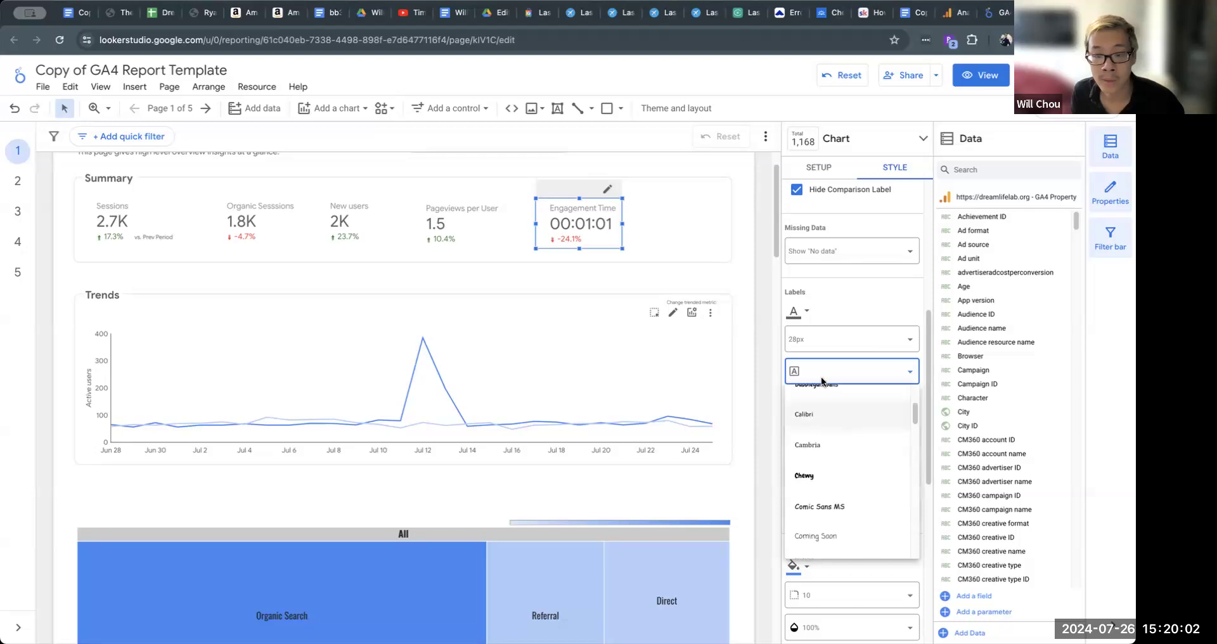
pyautogui.click(876, 314)
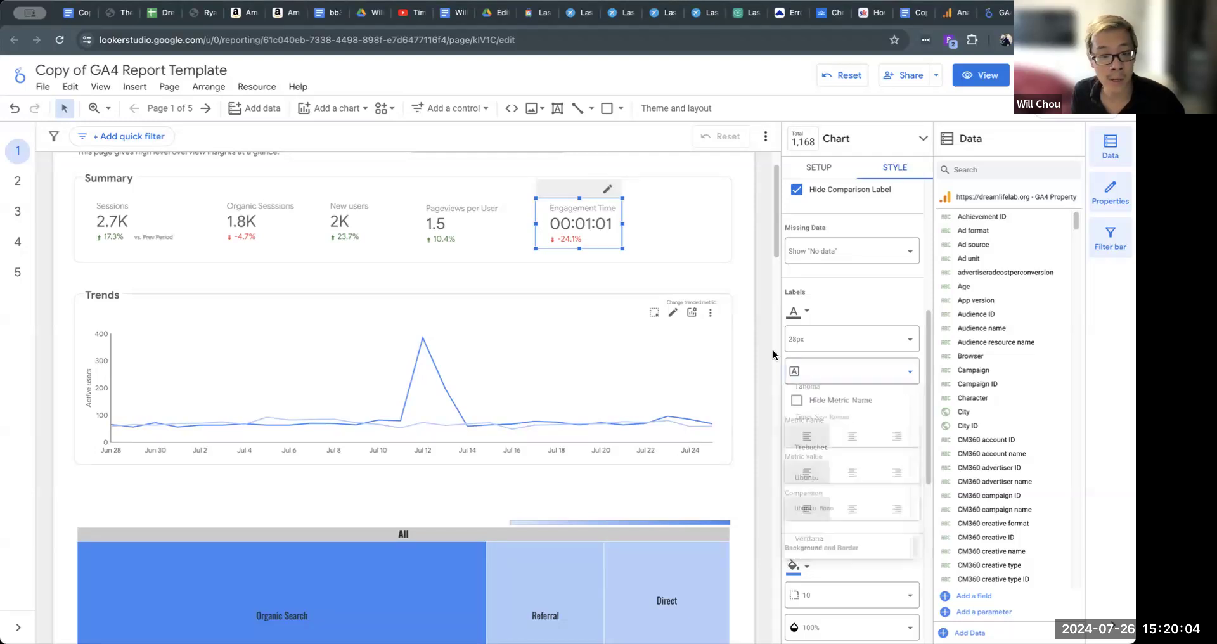
# - Try Arial as the font family of the treemap's text
pyautogui.scroll(-2, 530, 561)
pyautogui.click(436, 531)
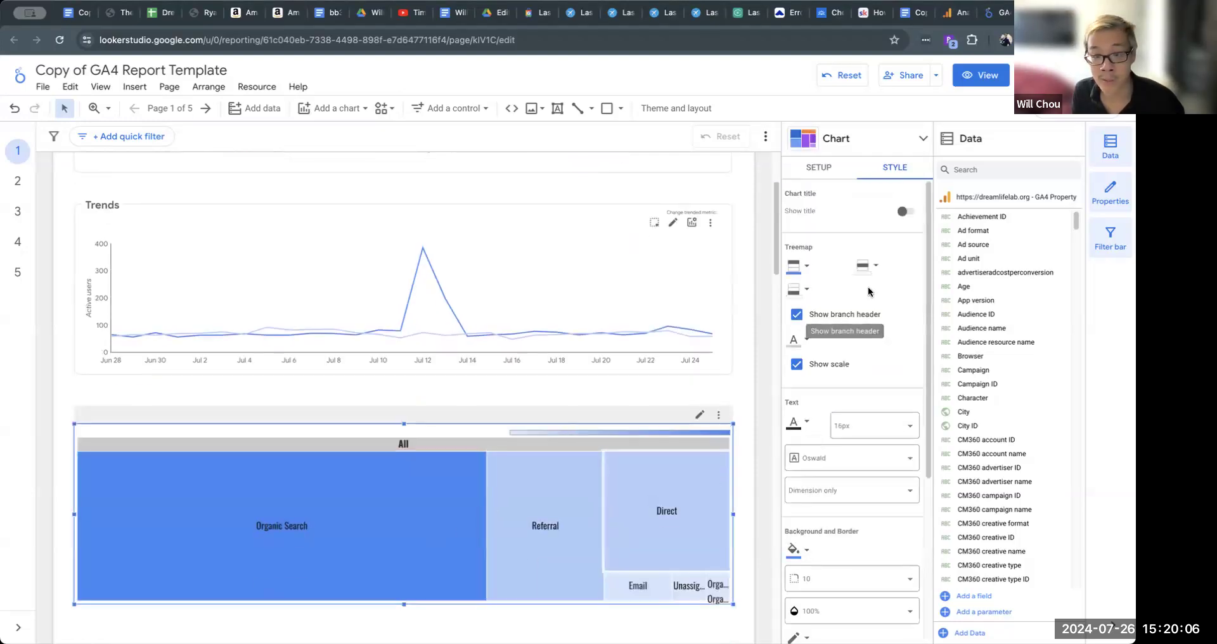
pyautogui.scroll(-1, 856, 419)
pyautogui.click(856, 441)
pyautogui.scroll(10, 846, 497)
pyautogui.click(863, 505)
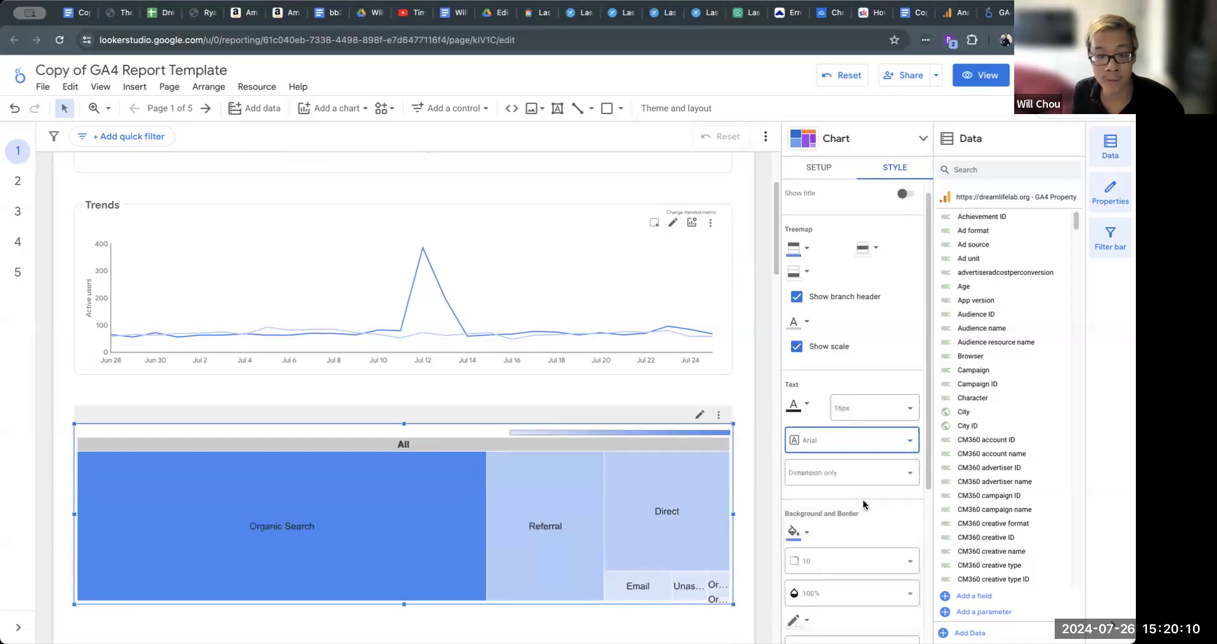
# - Look through the Trends line chart's style settings and check its axis font family
pyautogui.click(714, 357)
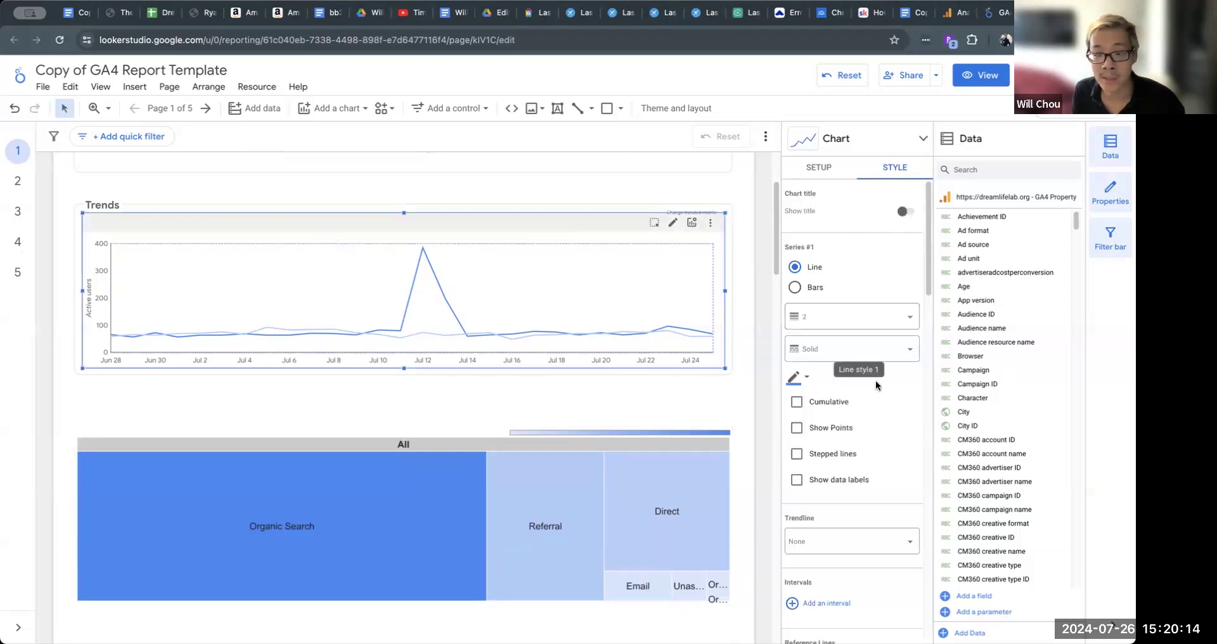
pyautogui.scroll(-8, 884, 390)
pyautogui.scroll(10, 885, 391)
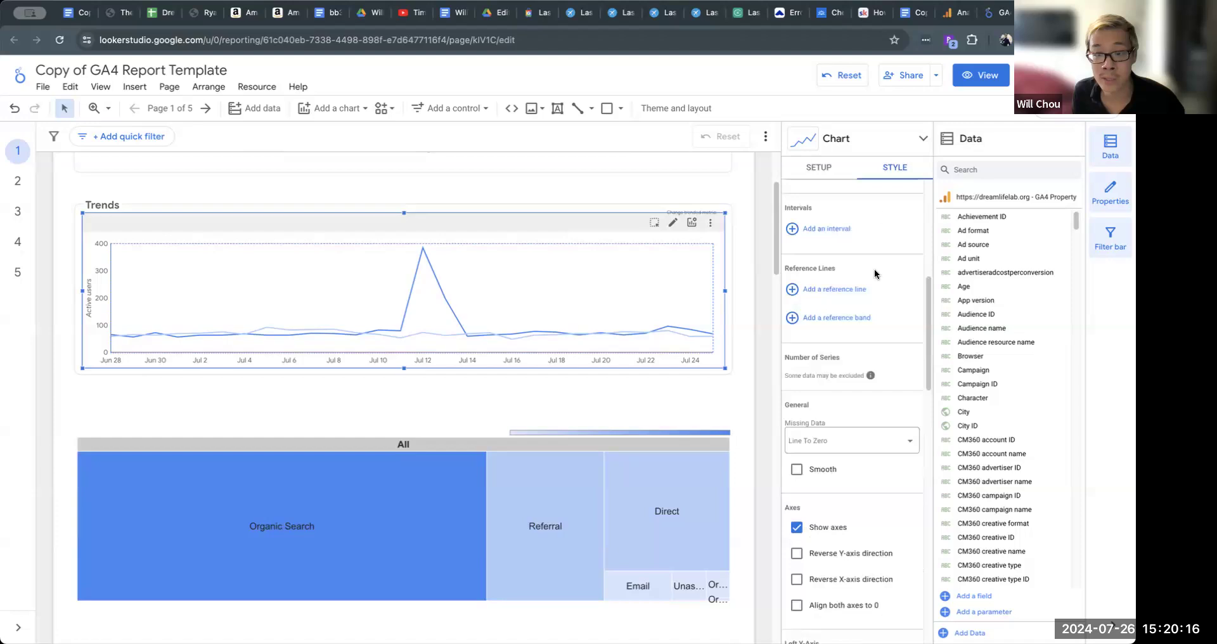
pyautogui.scroll(-10, 869, 350)
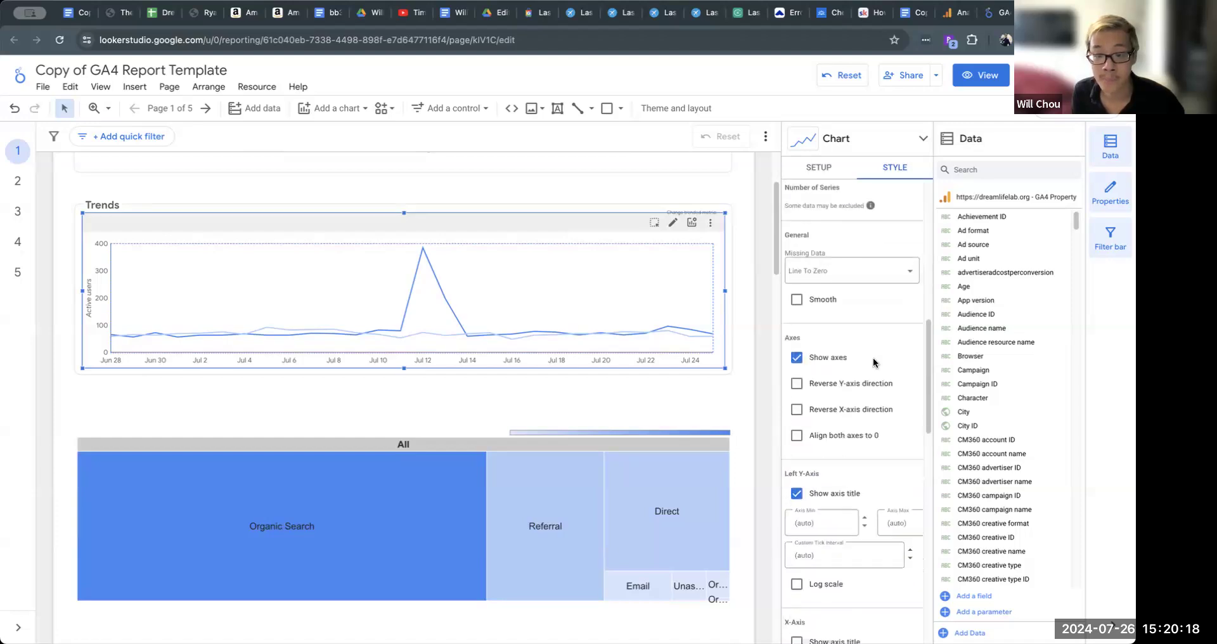
pyautogui.scroll(-5, 873, 358)
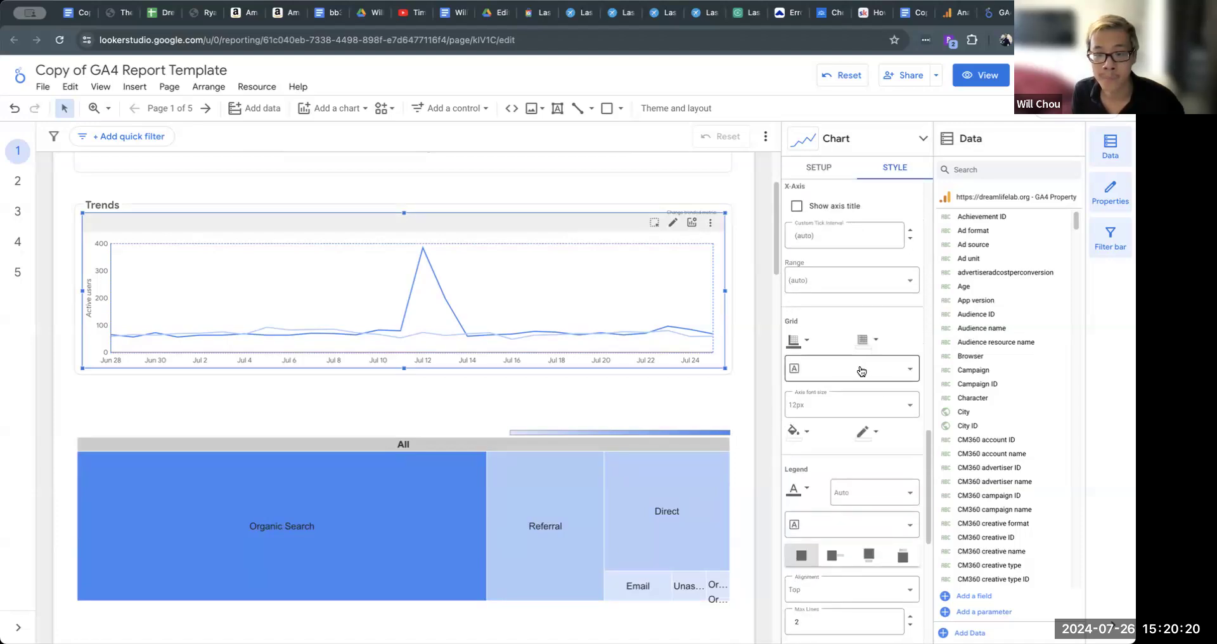
pyautogui.click(850, 369)
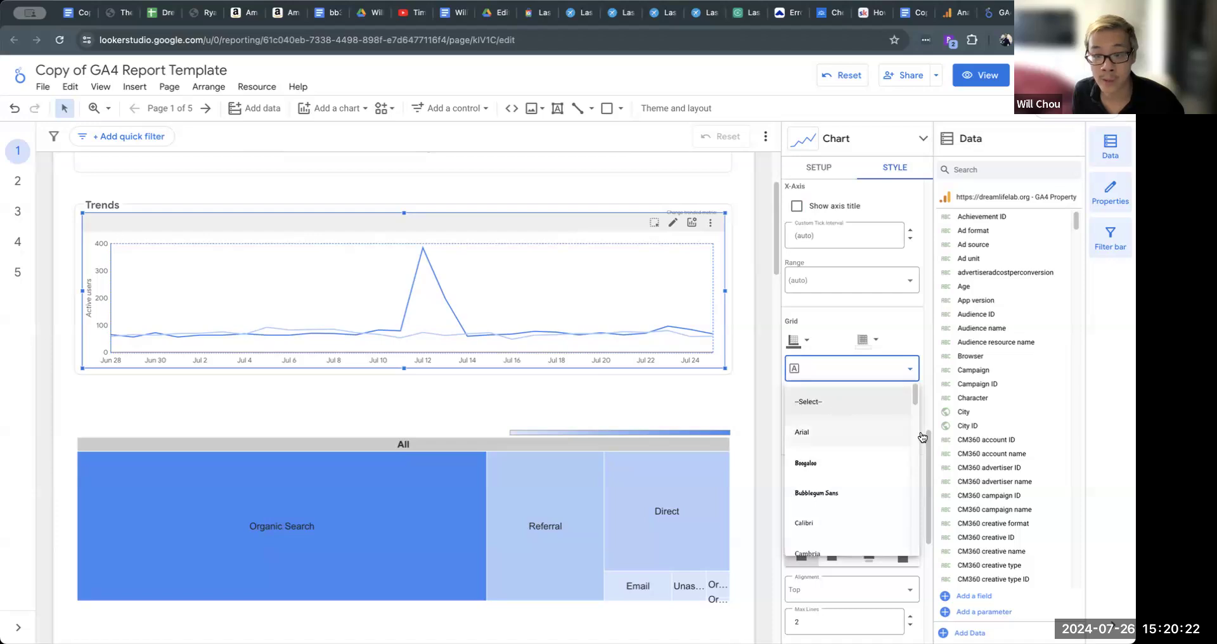
pyautogui.click(337, 536)
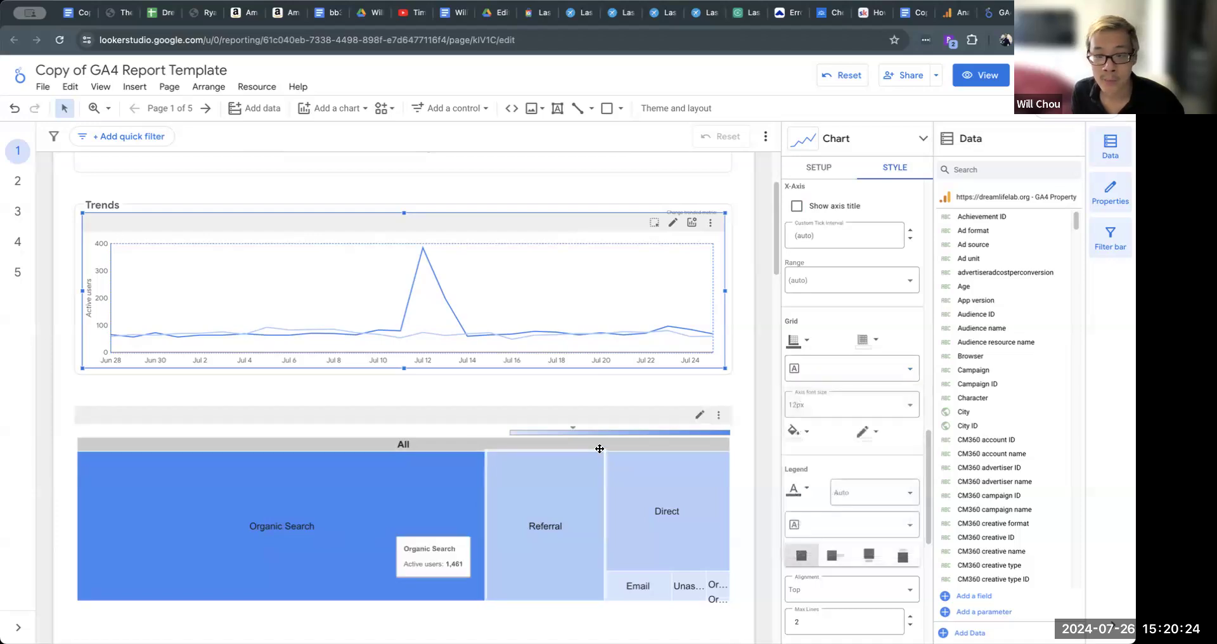
# - Return the treemap's font family to the unset --Select-- option
pyautogui.click(626, 436)
pyautogui.click(886, 432)
pyautogui.click(877, 396)
pyautogui.click(831, 457)
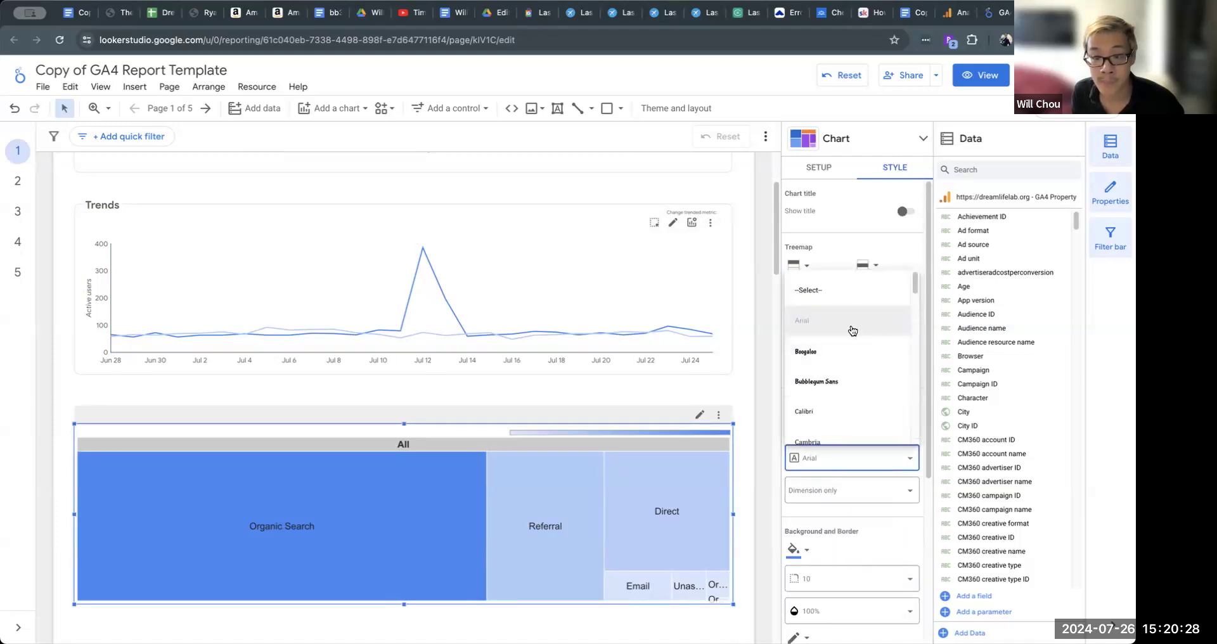
pyautogui.click(847, 291)
# - Try a red background on the treemap, and settle on light teal
pyautogui.scroll(-3, 895, 390)
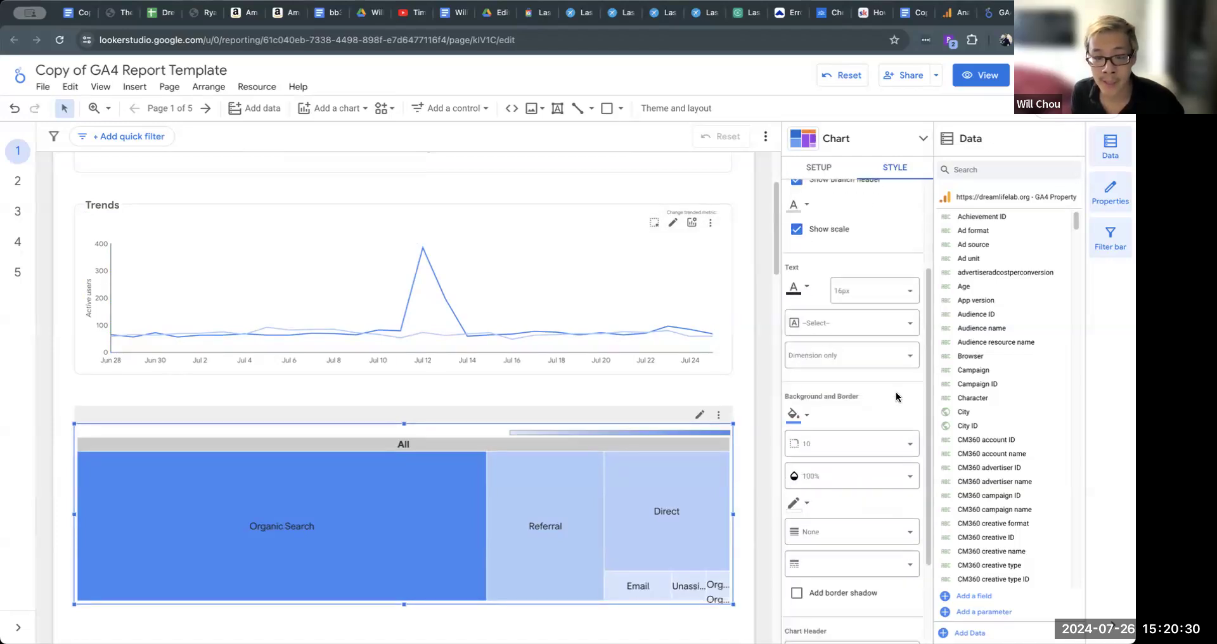
pyautogui.click(807, 418)
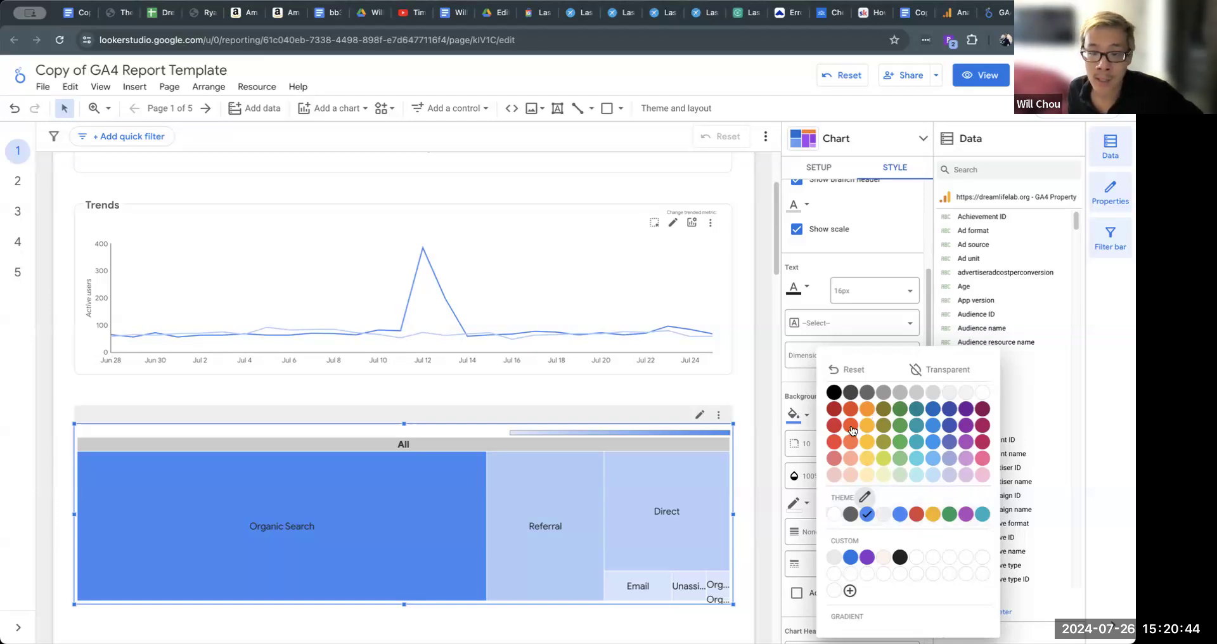
pyautogui.click(833, 442)
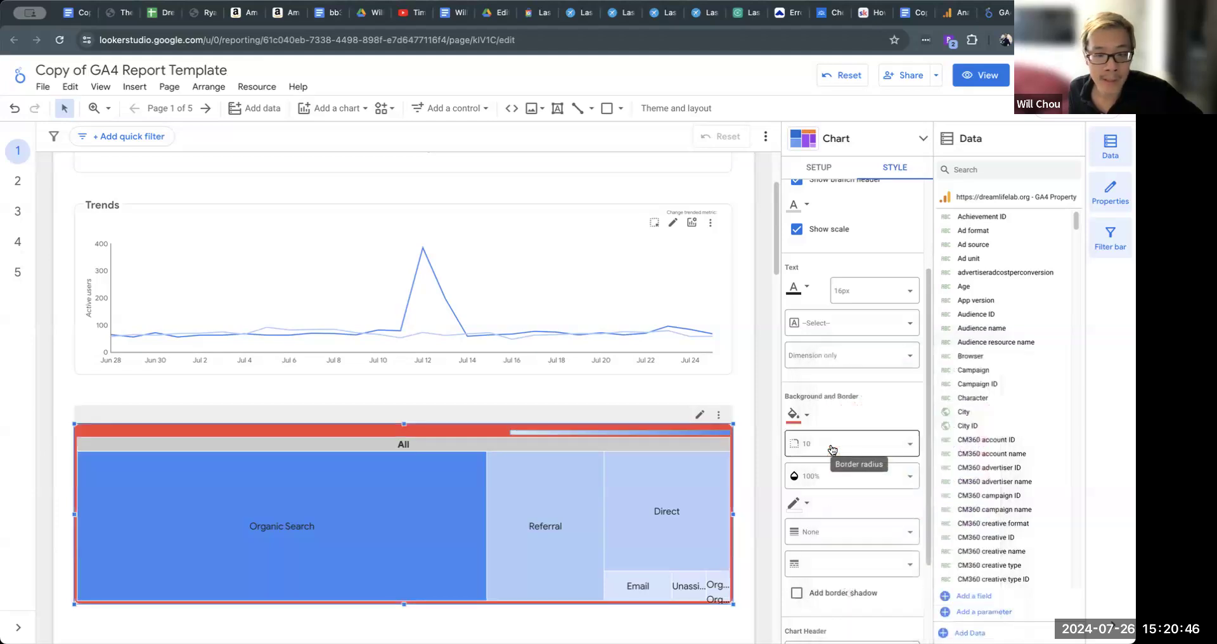
pyautogui.click(797, 415)
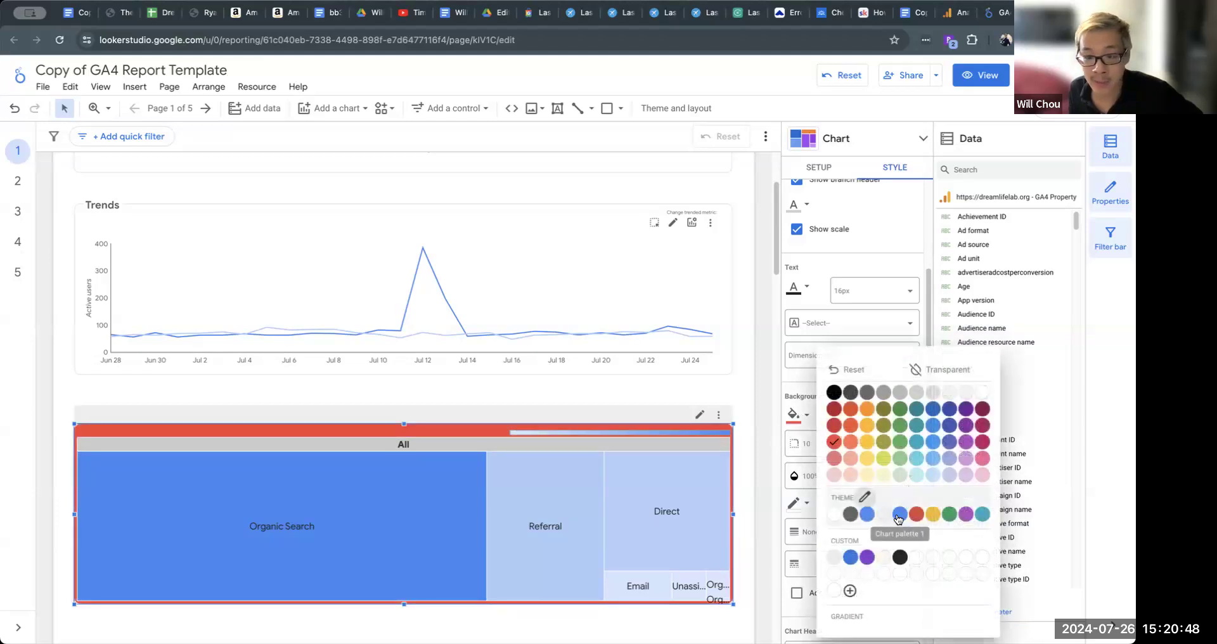
pyautogui.click(917, 458)
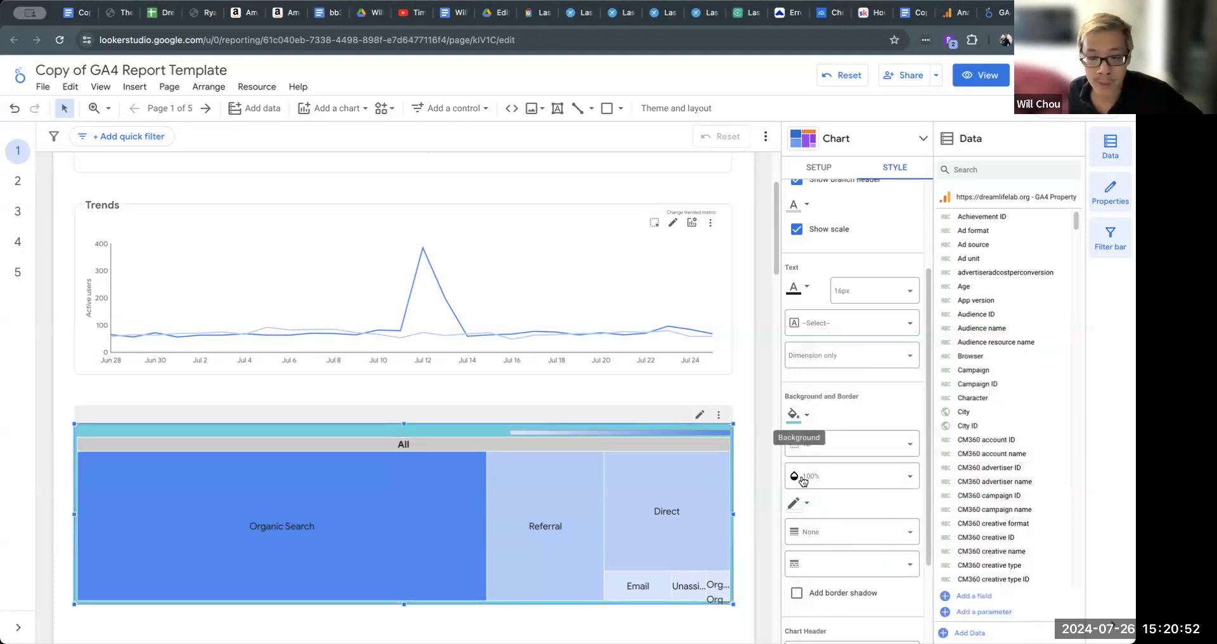
# - Set the treemap's max color value to green
pyautogui.scroll(-2, 805, 444)
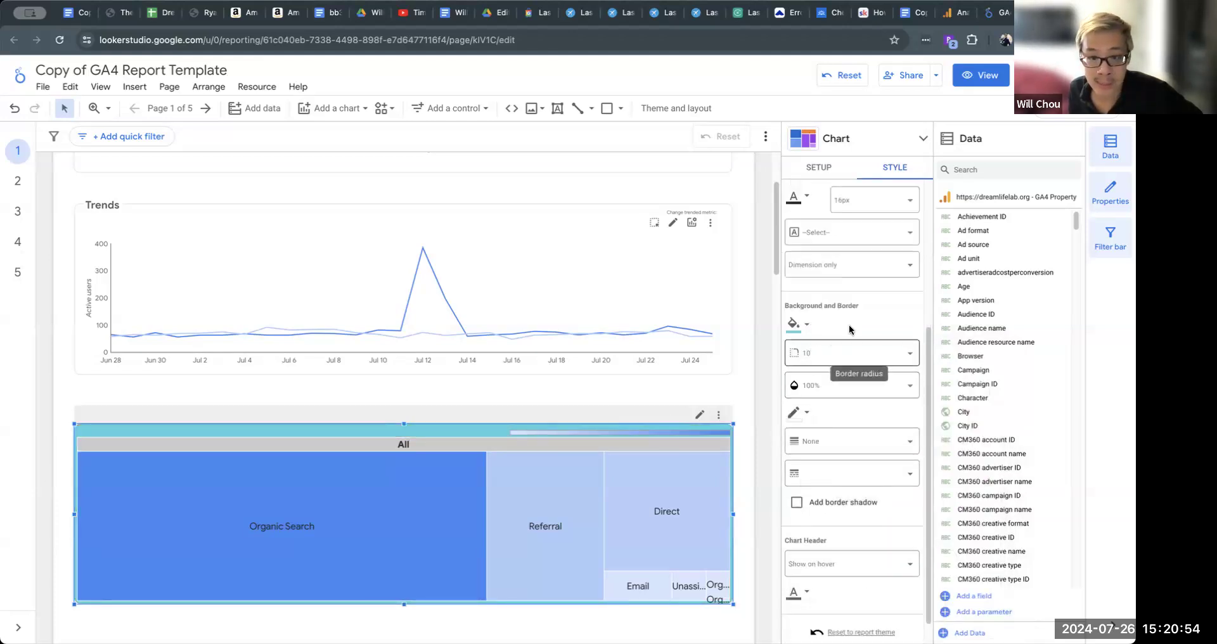
pyautogui.scroll(2, 824, 437)
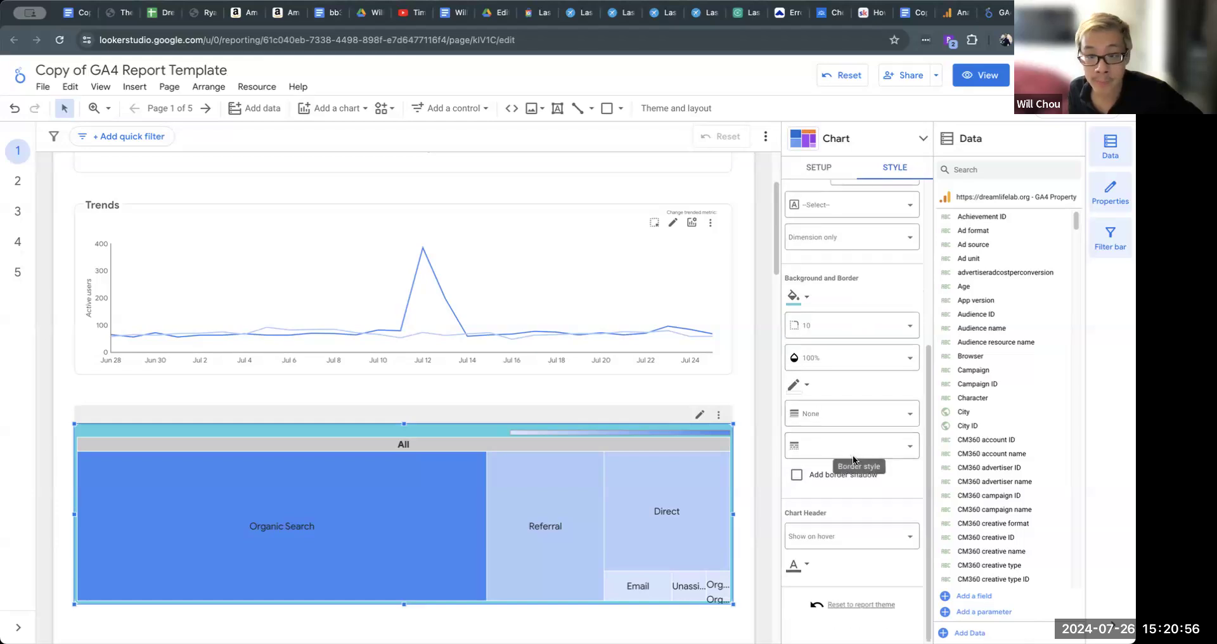
pyautogui.scroll(3, 912, 406)
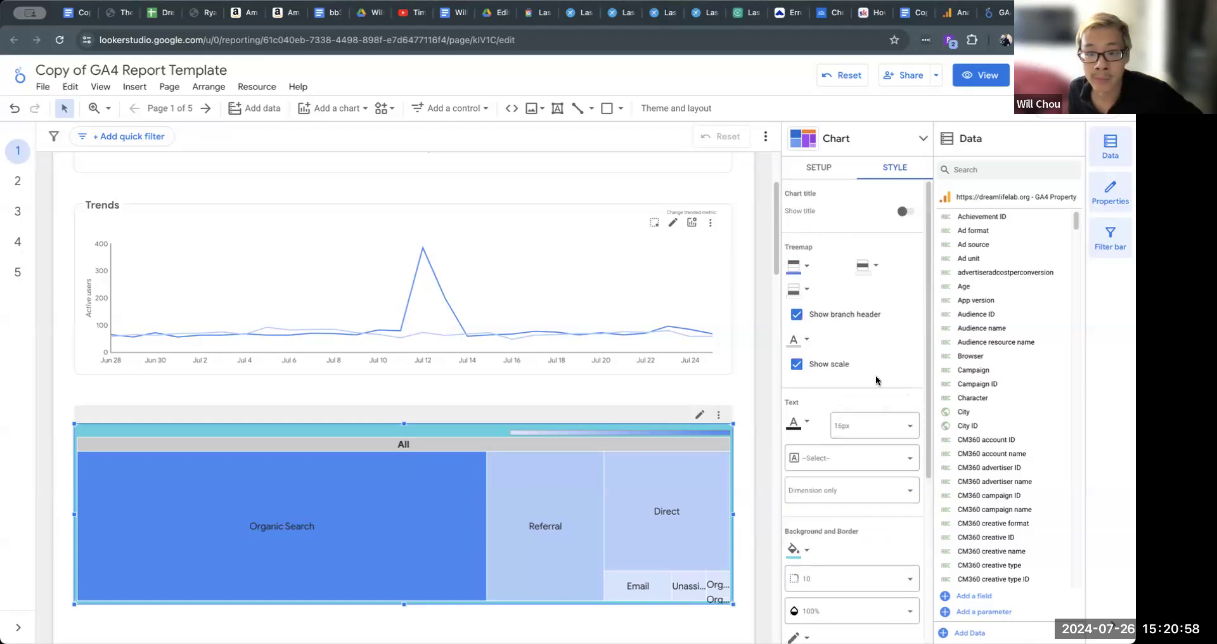
pyautogui.click(807, 267)
pyautogui.click(823, 269)
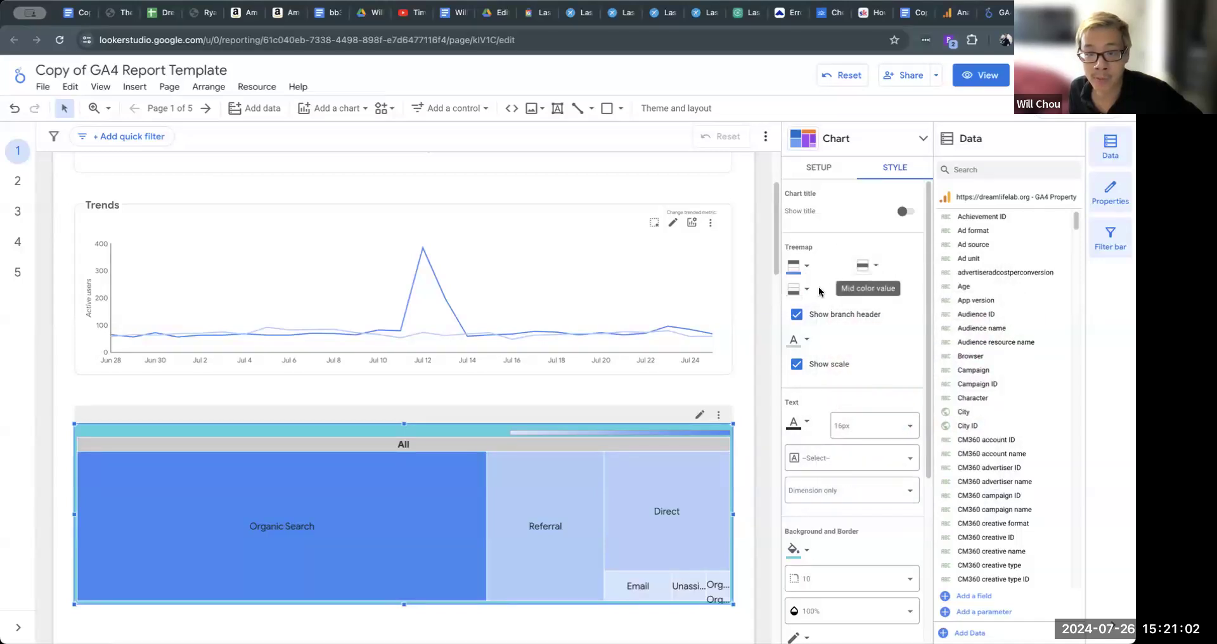
pyautogui.click(807, 267)
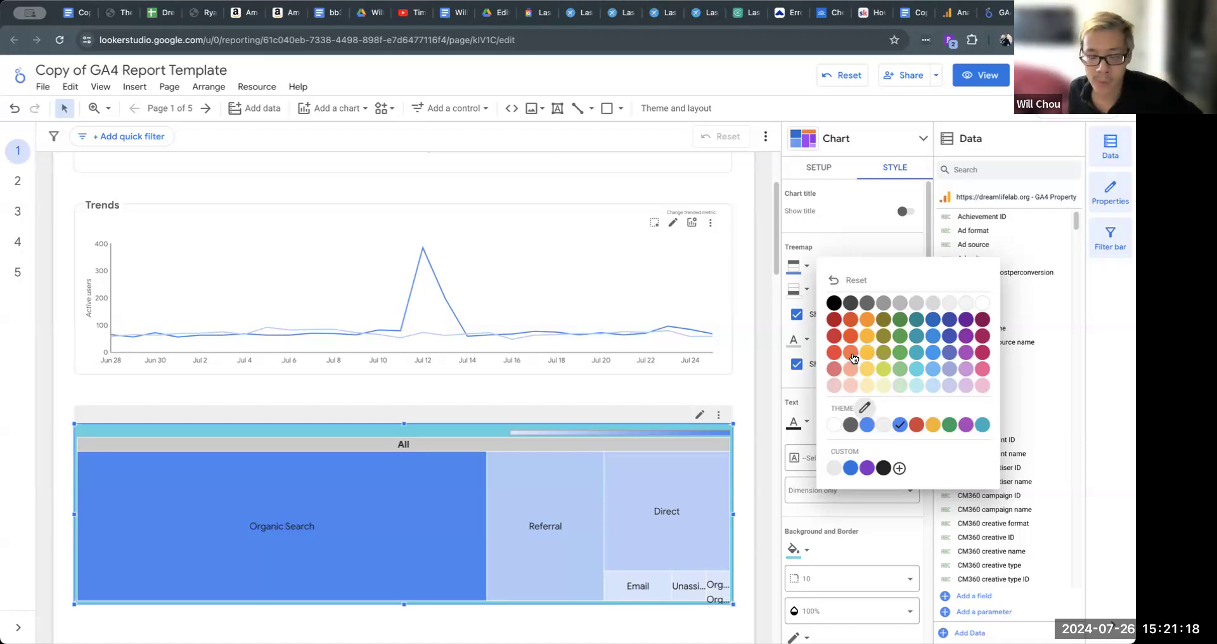
pyautogui.click(903, 353)
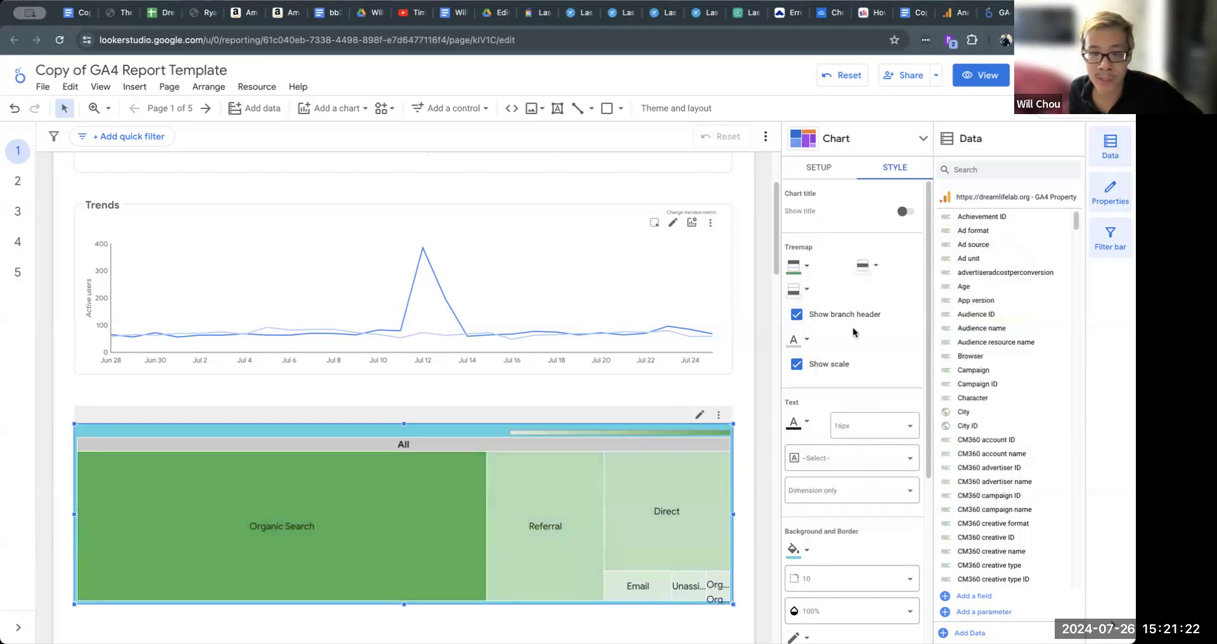
# - Set the treemap's max color value to dark teal and deselect the chart
pyautogui.click(806, 267)
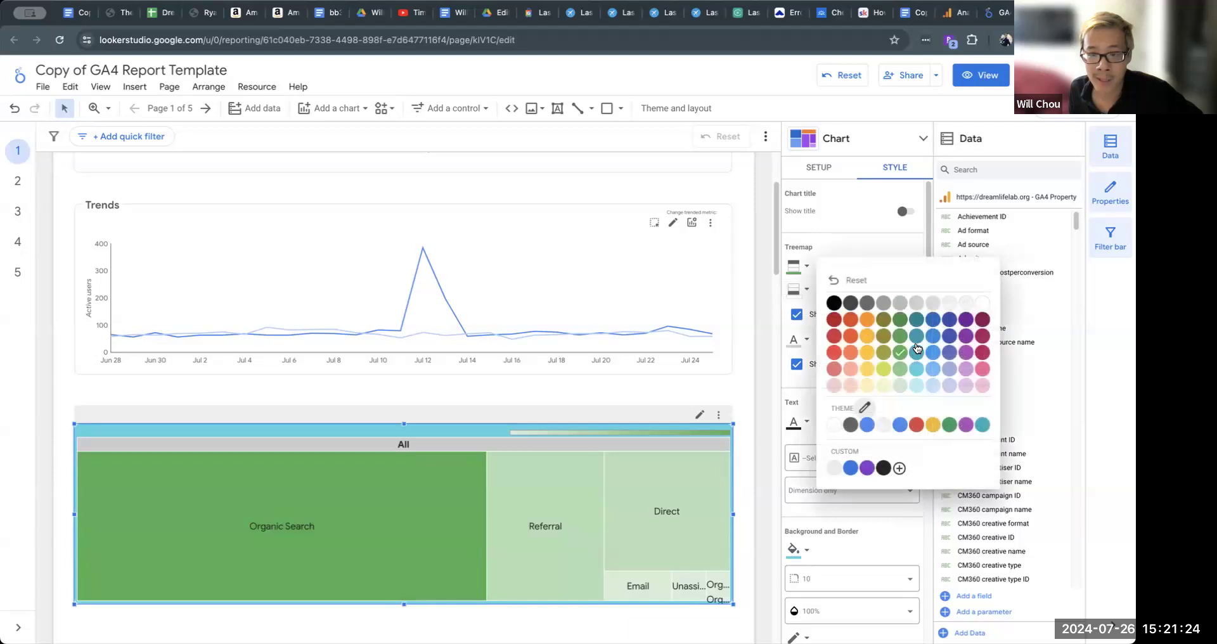
pyautogui.click(917, 339)
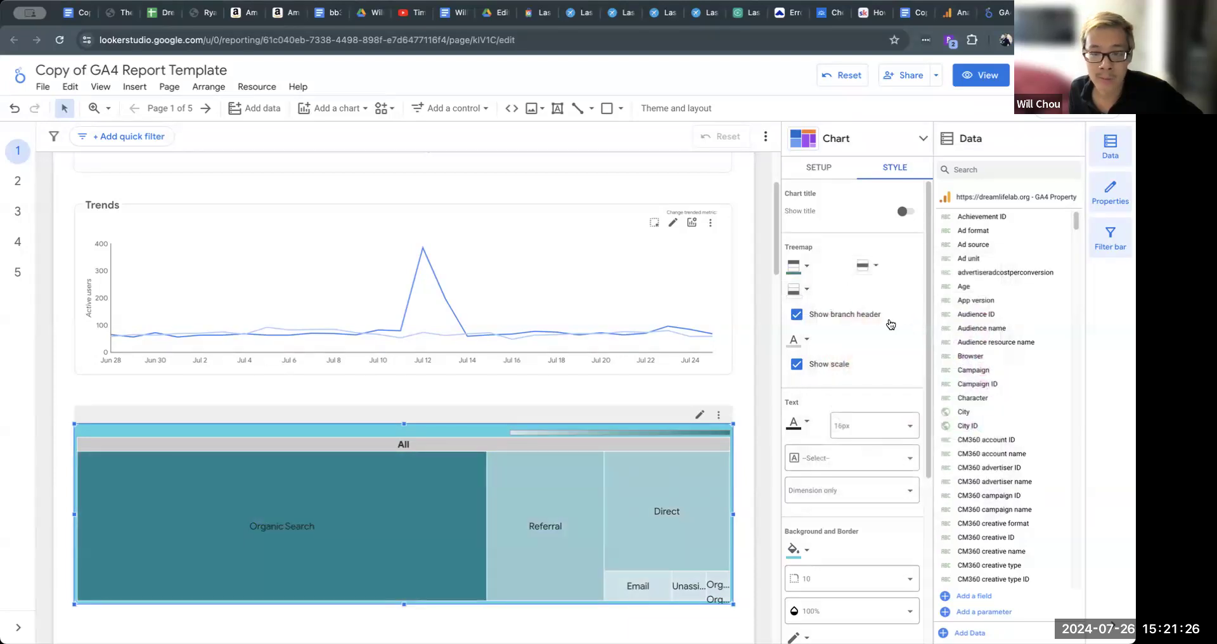
pyautogui.click(811, 269)
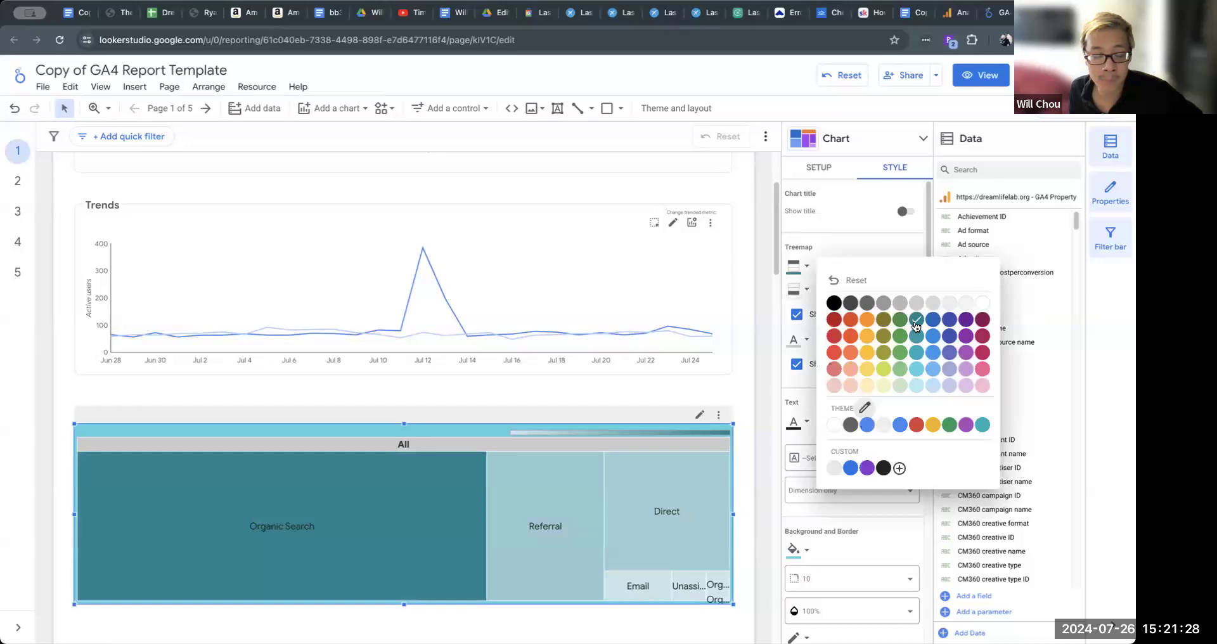
pyautogui.click(748, 458)
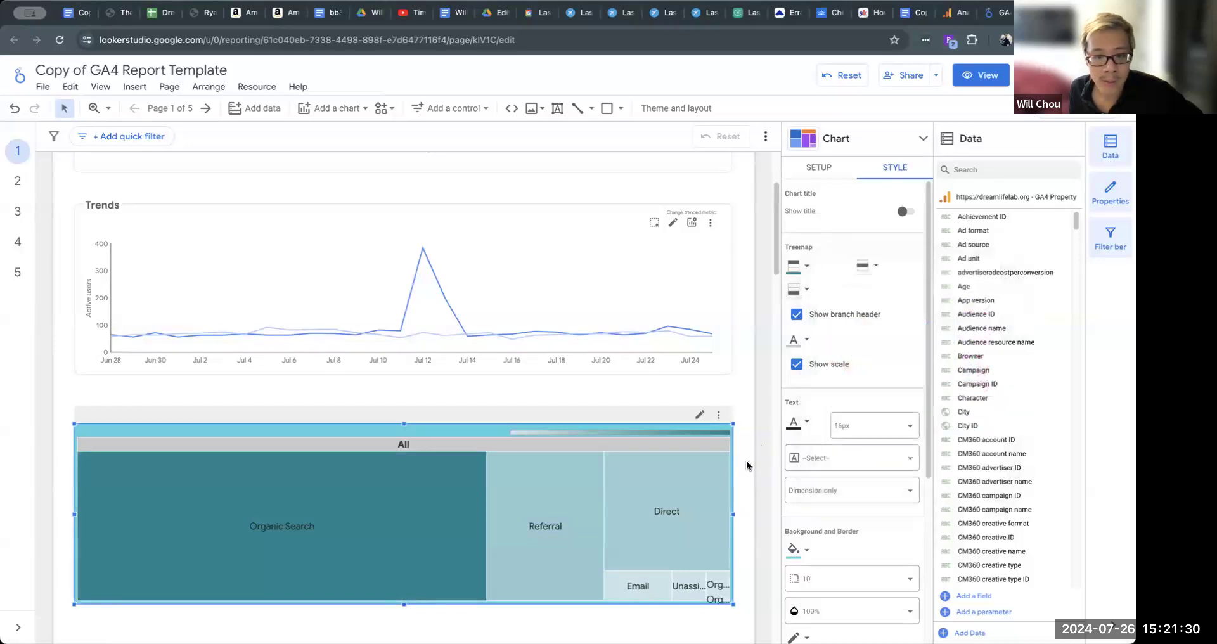
pyautogui.click(748, 461)
pyautogui.scroll(-2, 749, 496)
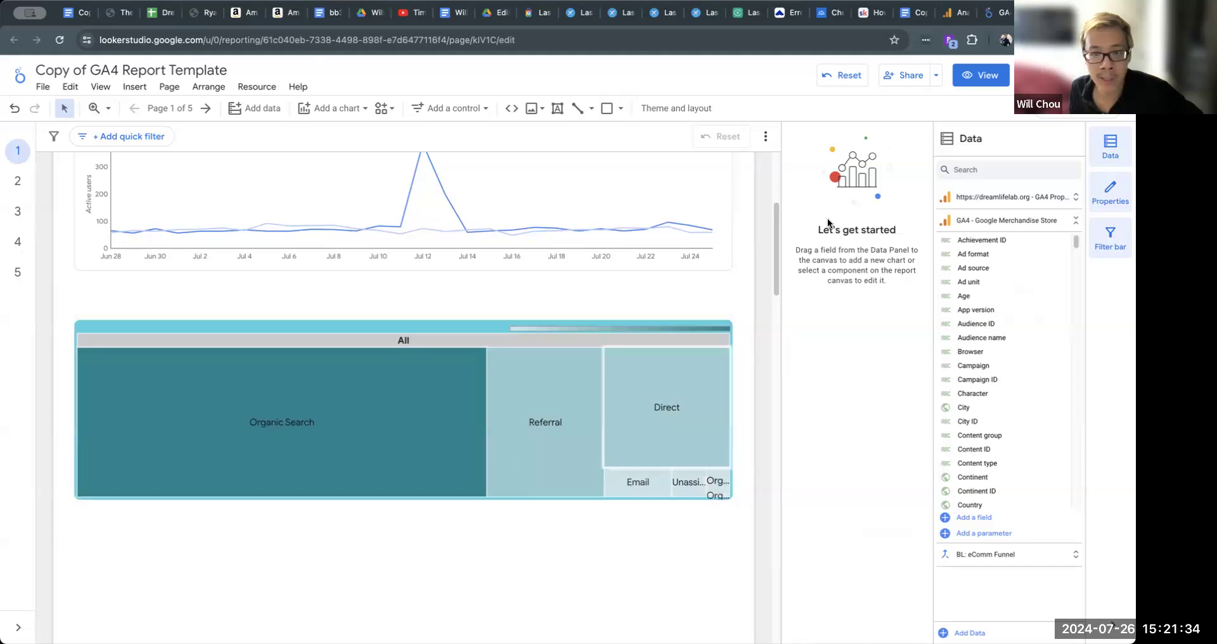
# - Try orange as the treemap's min color value, and settle on green
pyautogui.click(345, 445)
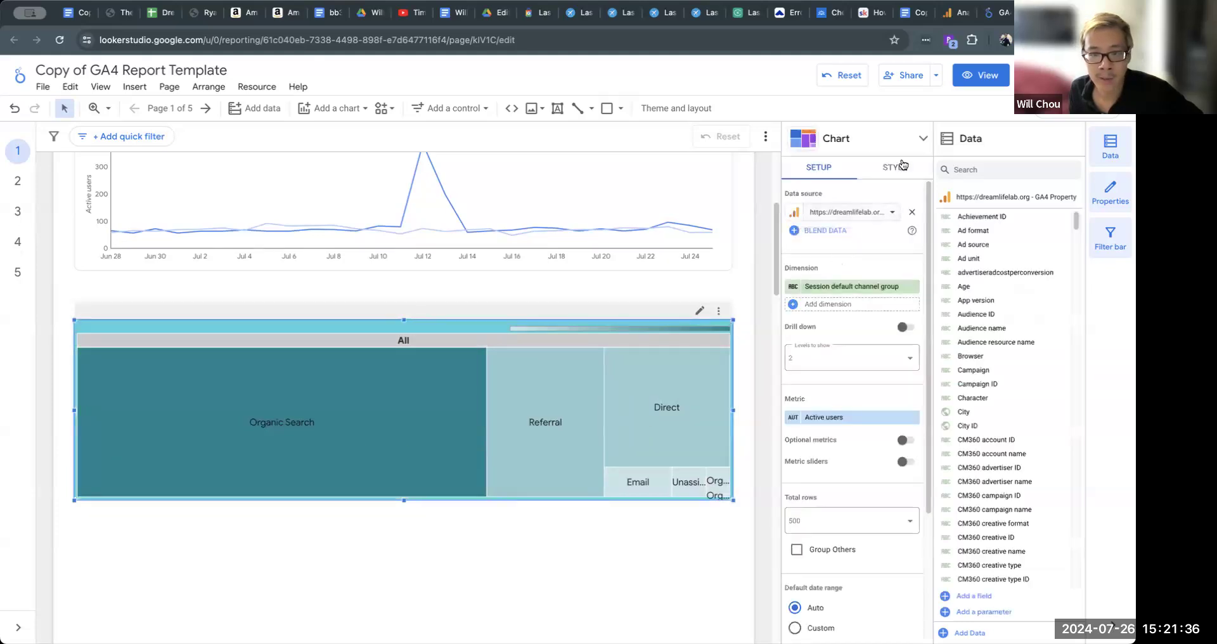
pyautogui.click(895, 167)
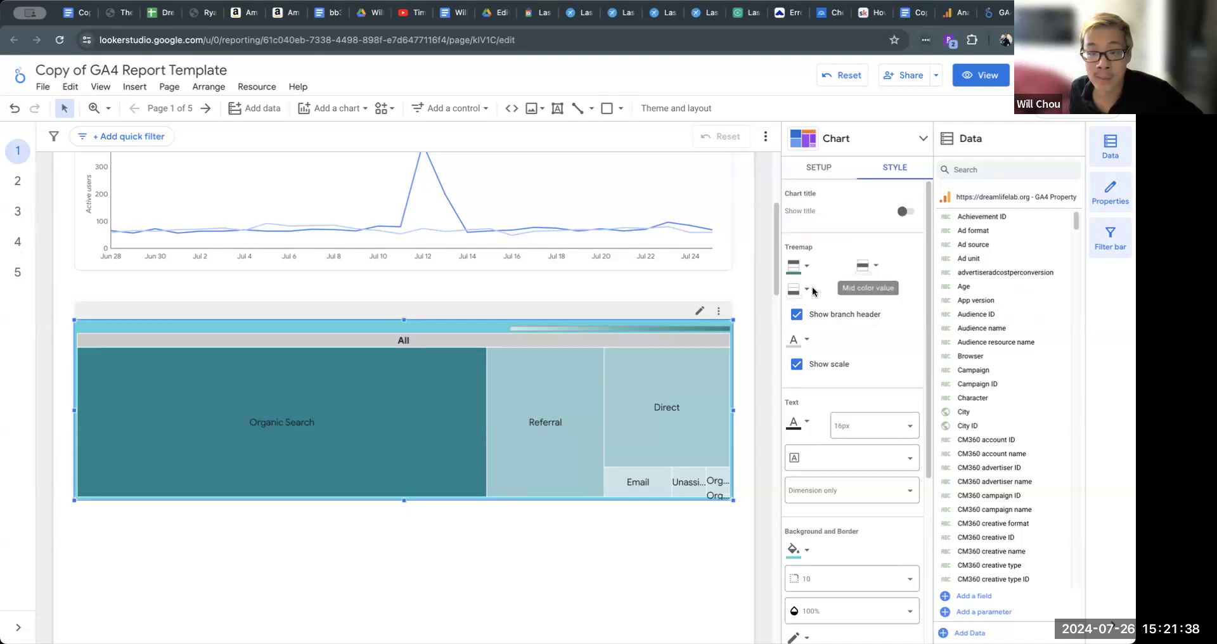
pyautogui.click(793, 291)
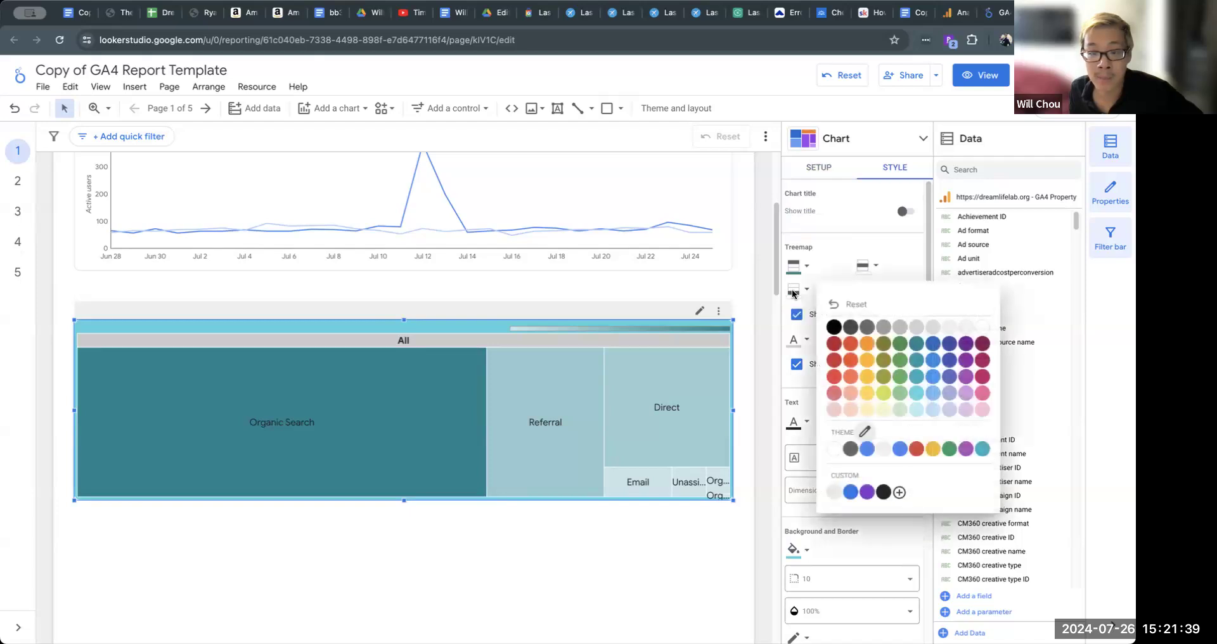
pyautogui.click(868, 344)
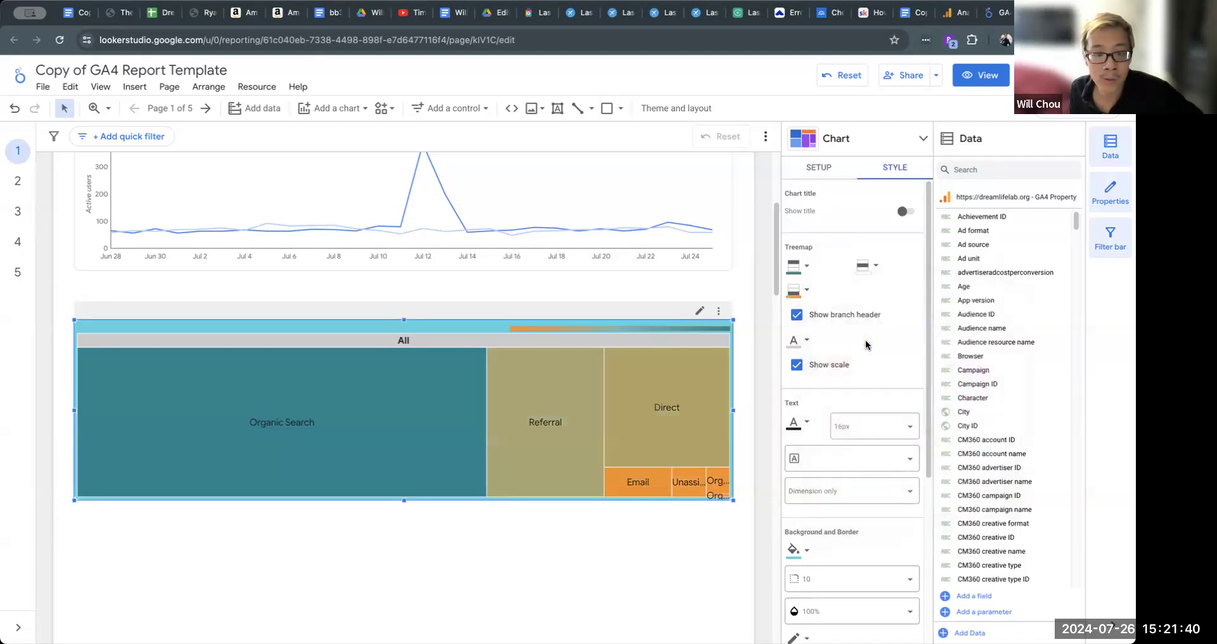
pyautogui.click(800, 290)
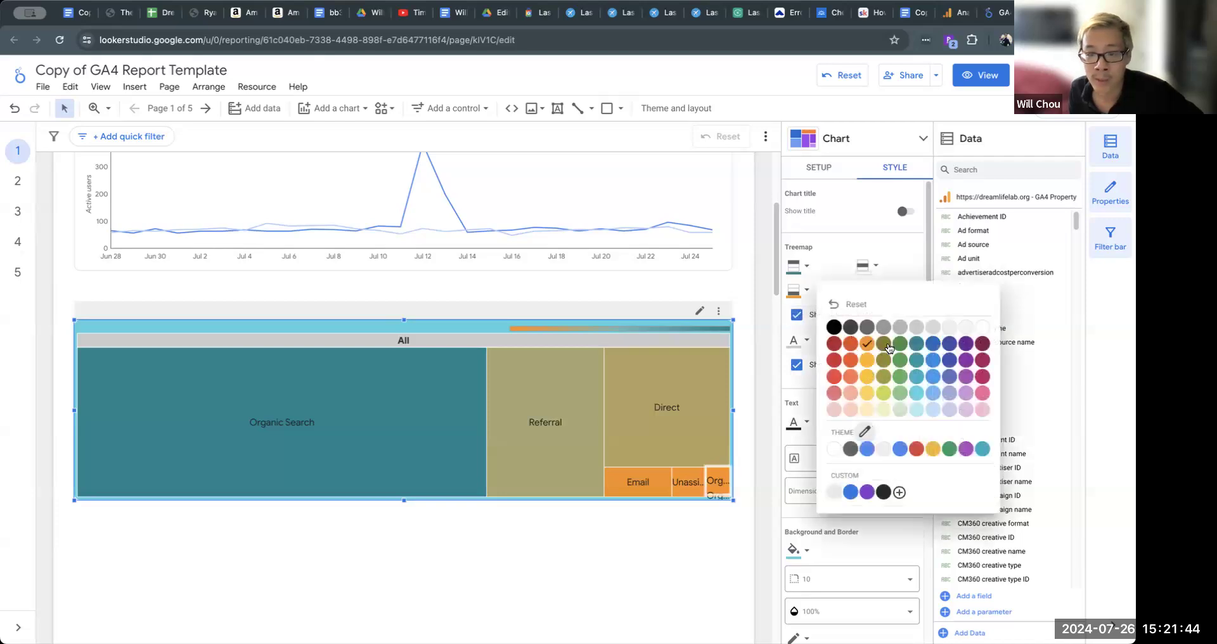
pyautogui.click(900, 378)
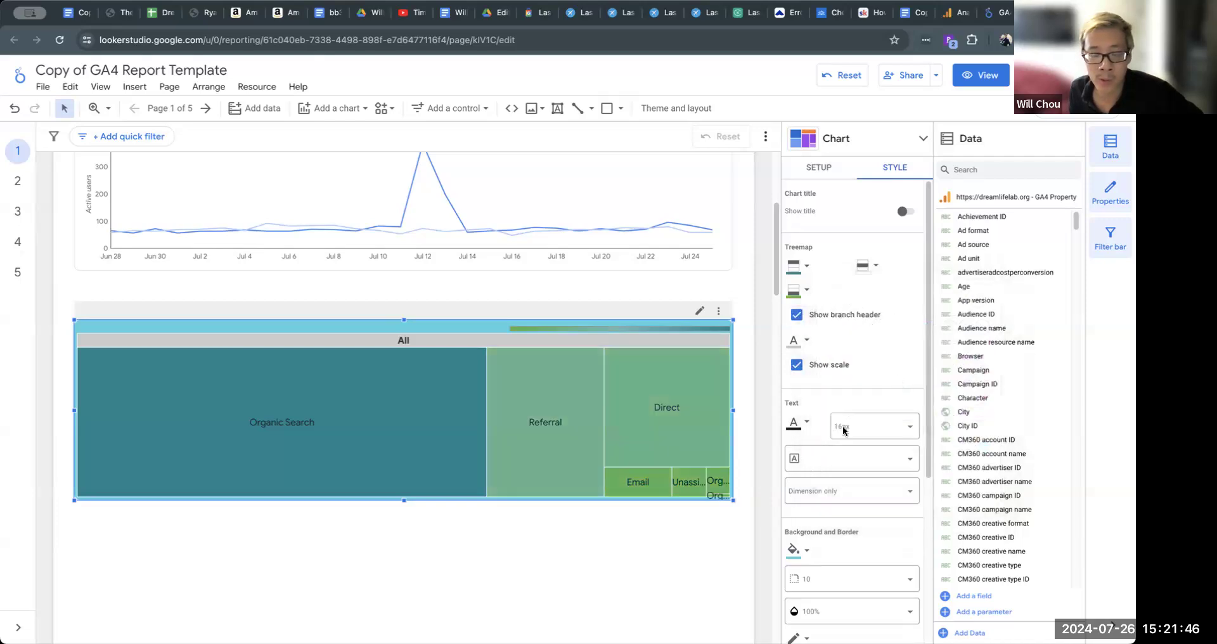
pyautogui.click(736, 564)
# - Review the report page from the Summary scorecards down through the Trends chart to the recolored treemap
pyautogui.scroll(4, 752, 477)
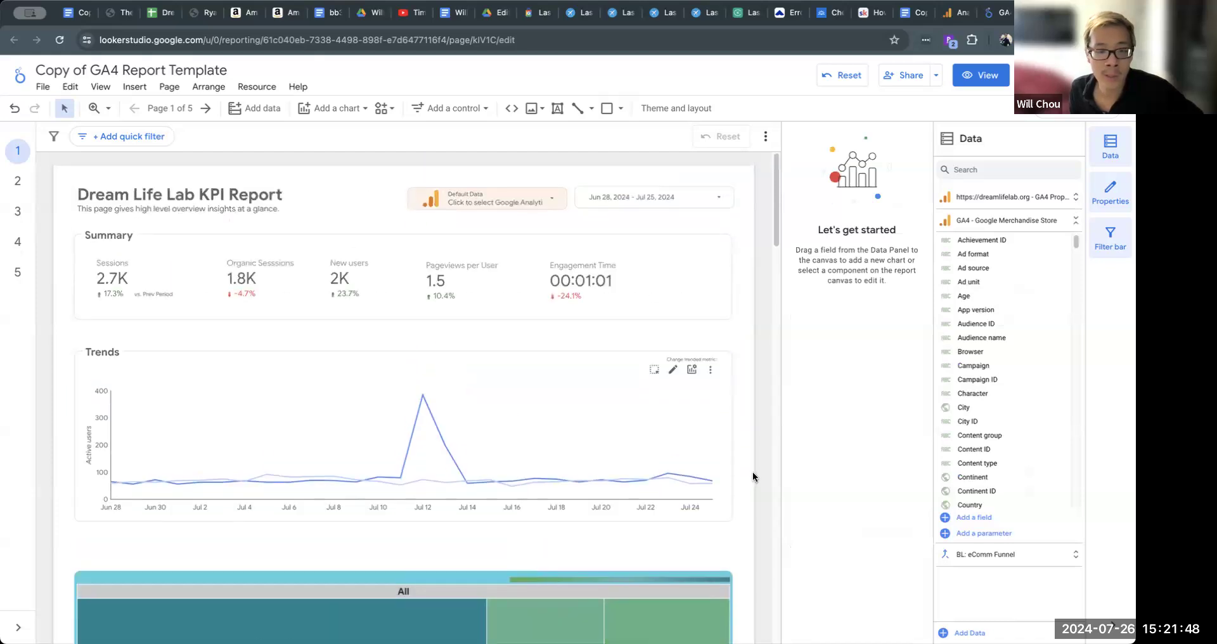
pyautogui.scroll(-4, 753, 477)
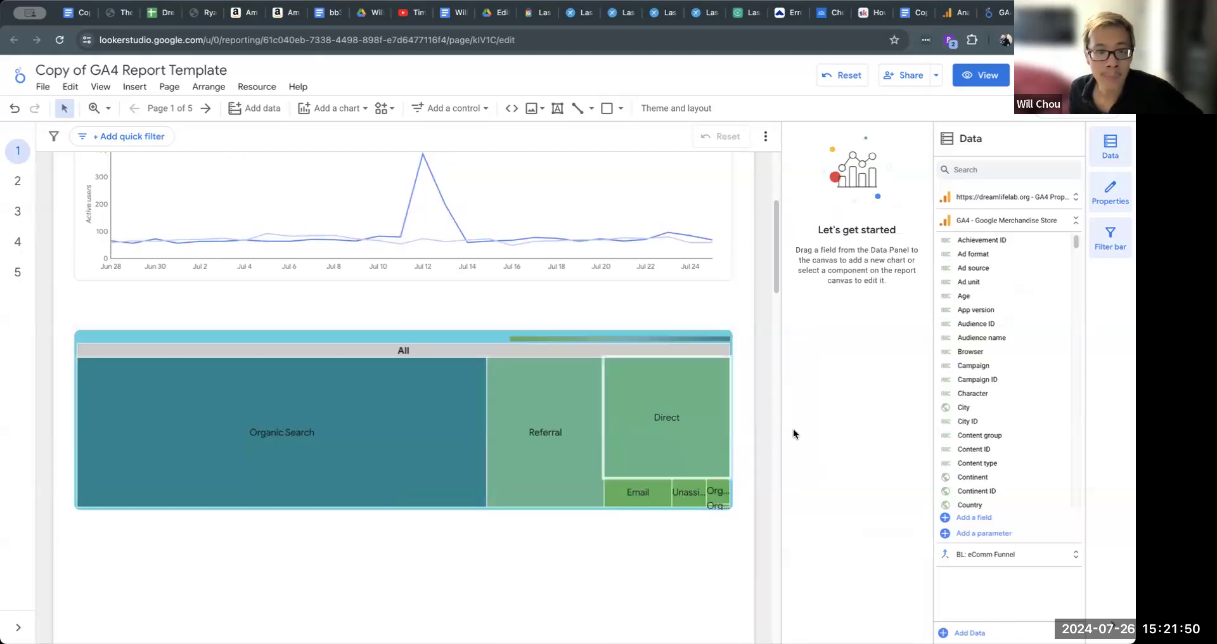
pyautogui.scroll(3, 764, 453)
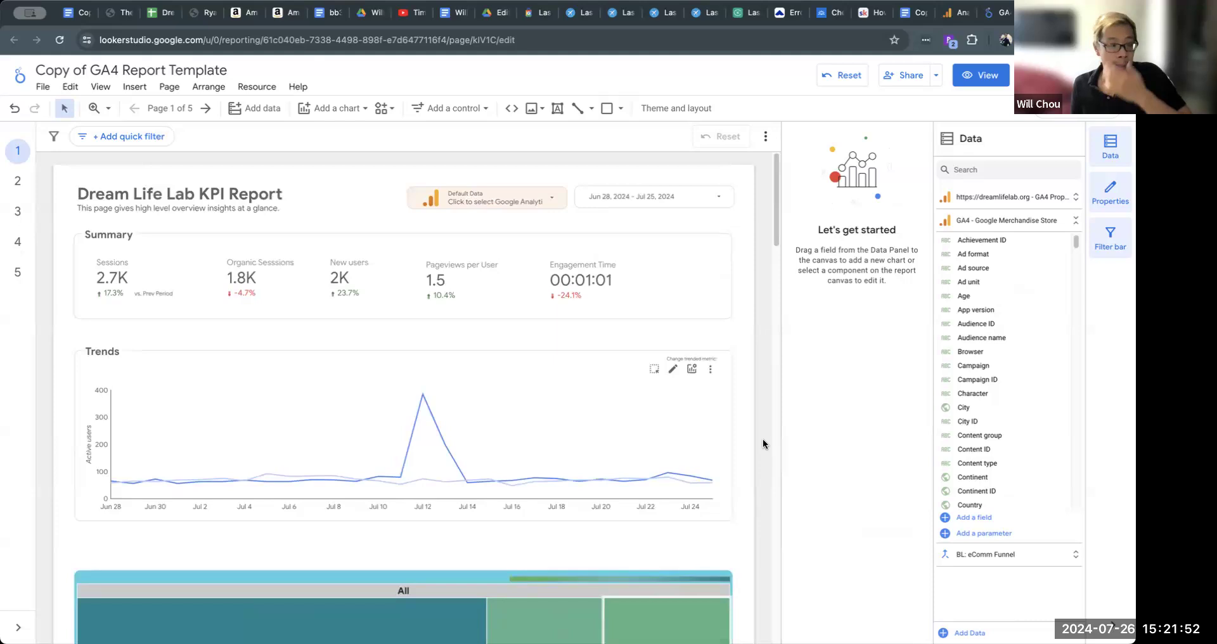
pyautogui.scroll(-2, 763, 431)
pyautogui.scroll(1, 762, 432)
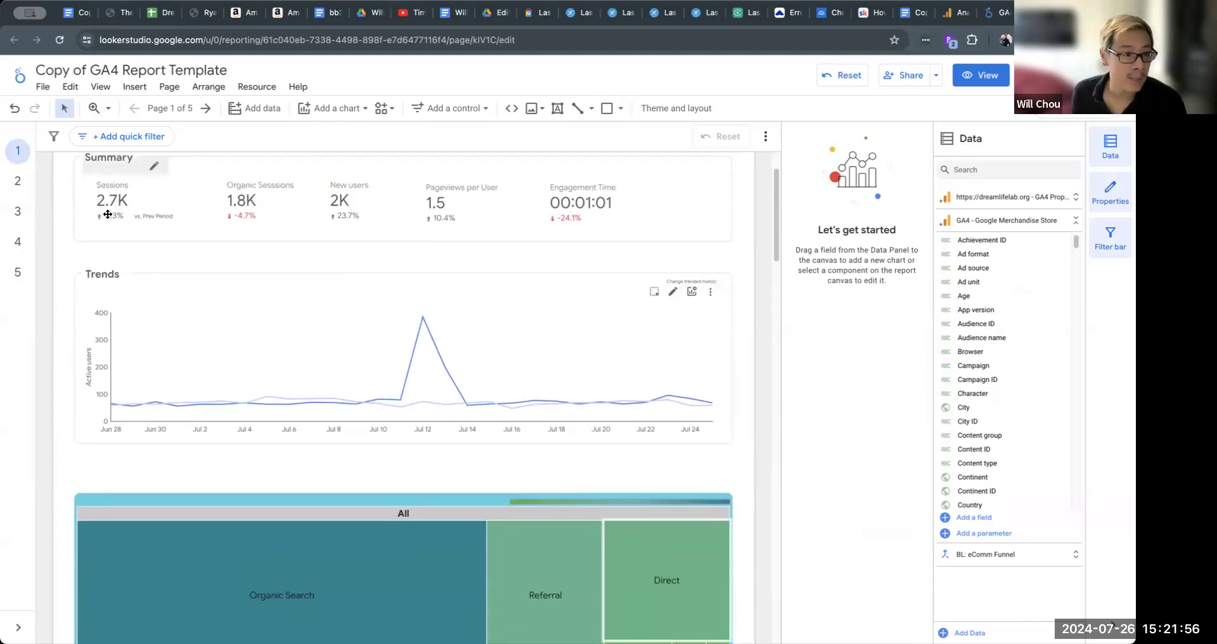
pyautogui.scroll(-3, 338, 468)
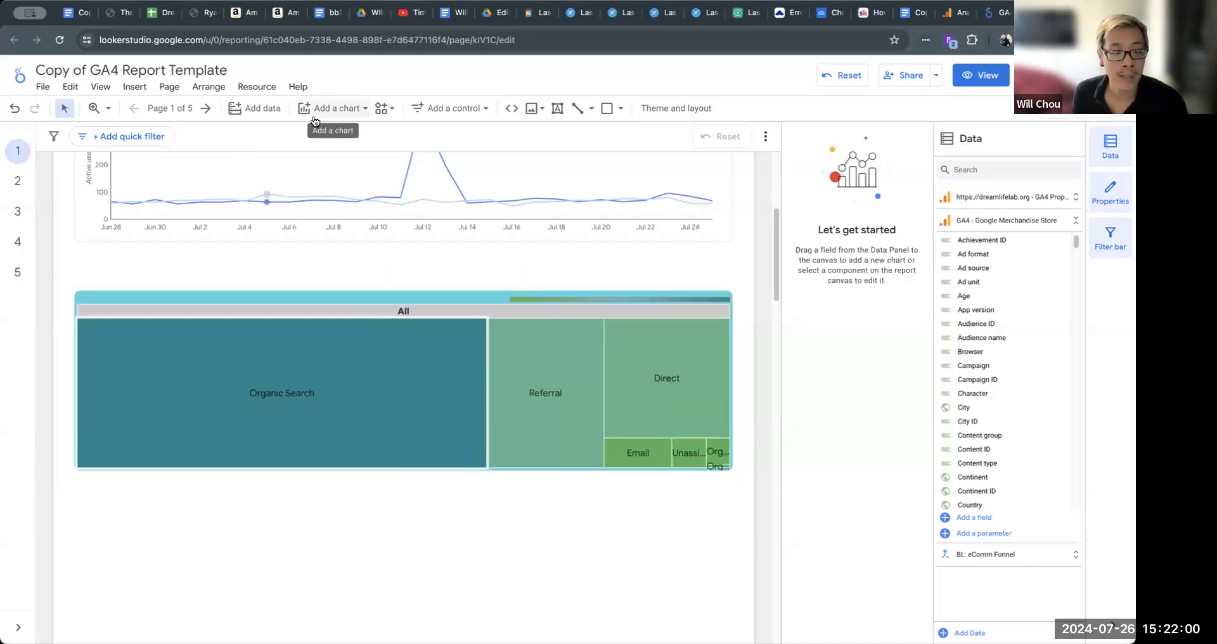
pyautogui.scroll(-1, 767, 436)
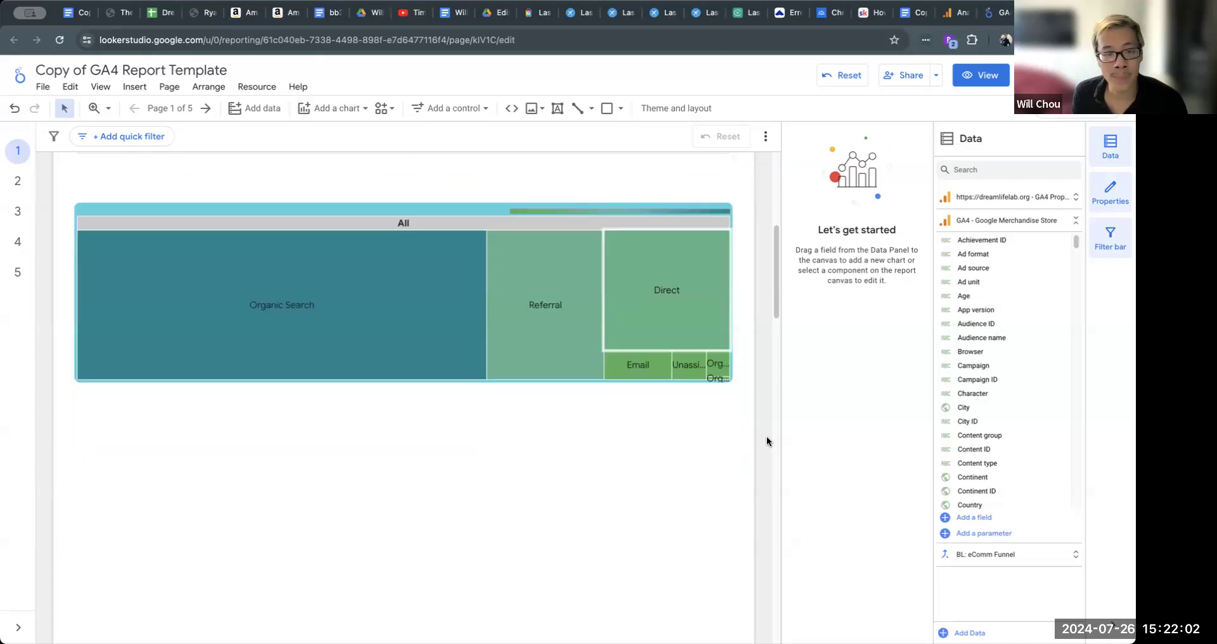
# - Add a table with heatmap below the treemap and resize it to the treemap's width, just tall enough for its rows
pyautogui.click(329, 108)
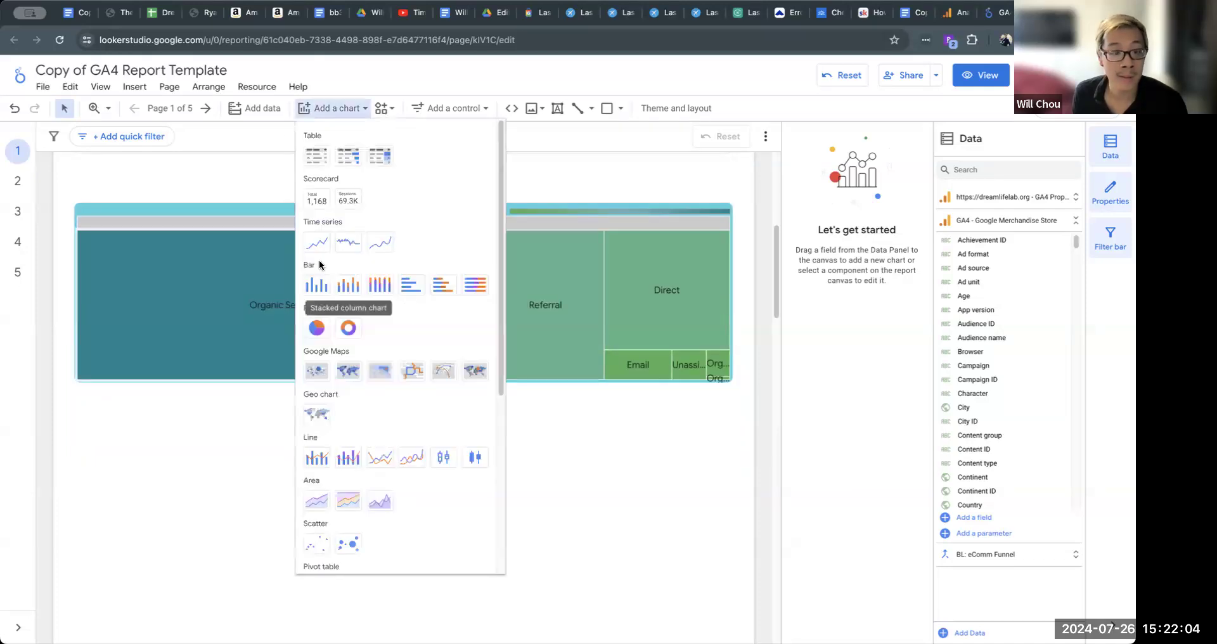
pyautogui.click(348, 156)
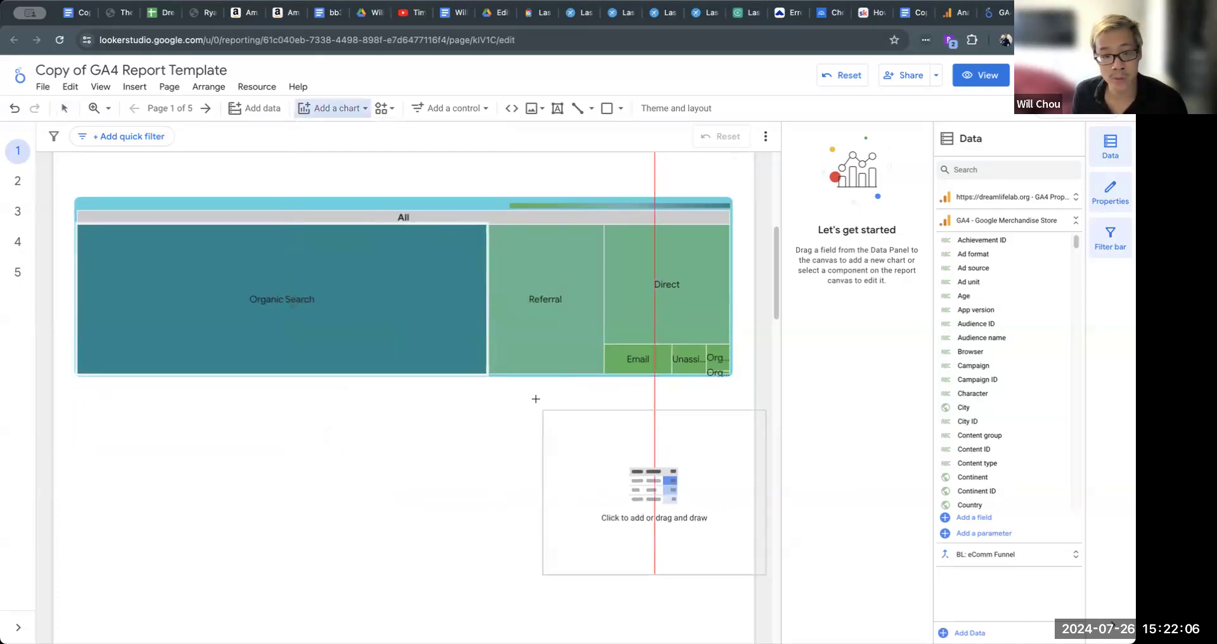
pyautogui.scroll(-2, 538, 399)
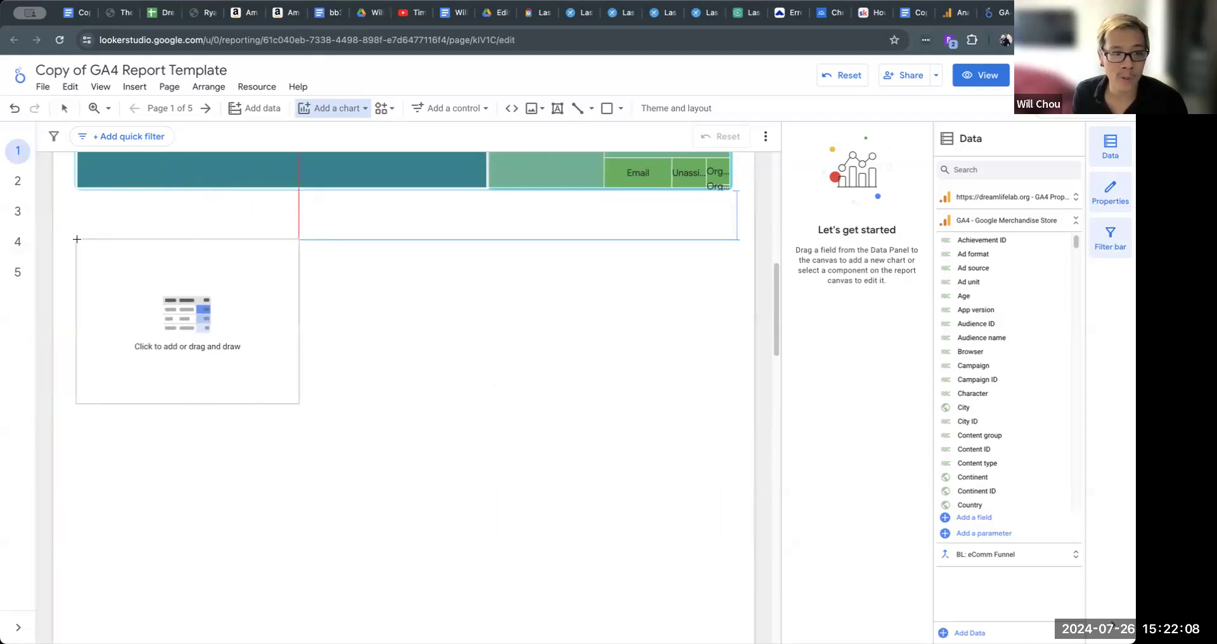
pyautogui.press('Escape')
pyautogui.click(217, 342)
pyautogui.moveTo(309, 413); pyautogui.dragTo(733, 440)
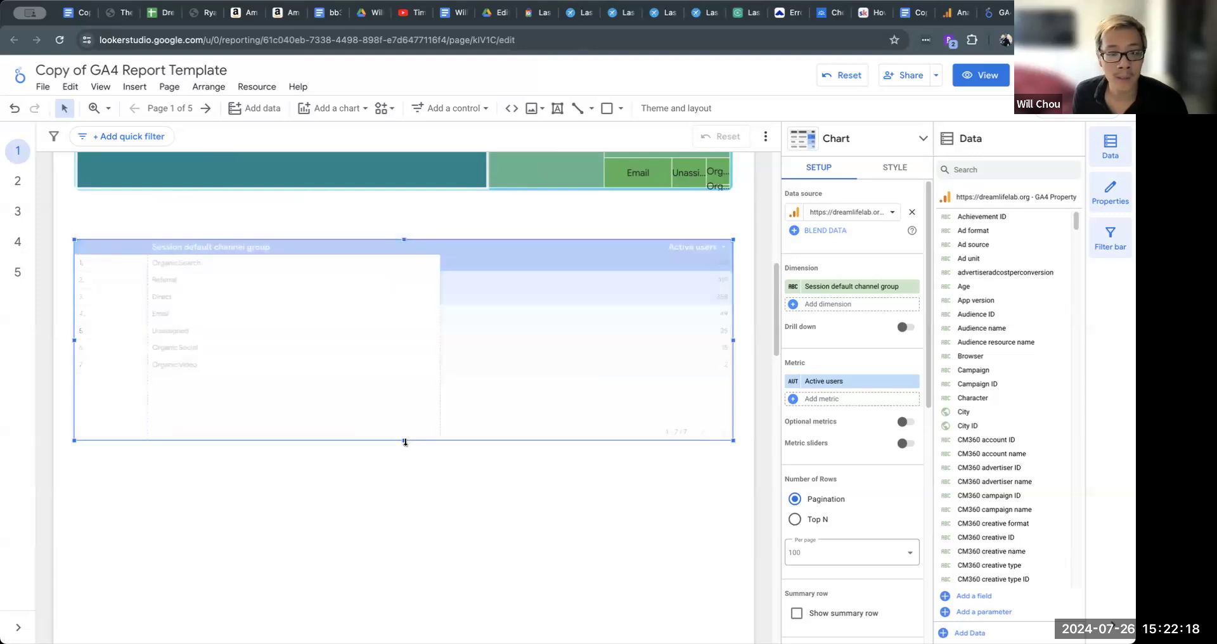
pyautogui.moveTo(407, 441); pyautogui.dragTo(419, 391)
# - Duplicate the channel heatmap table and place the copy directly beneath the original
pyautogui.rightClick(422, 342)
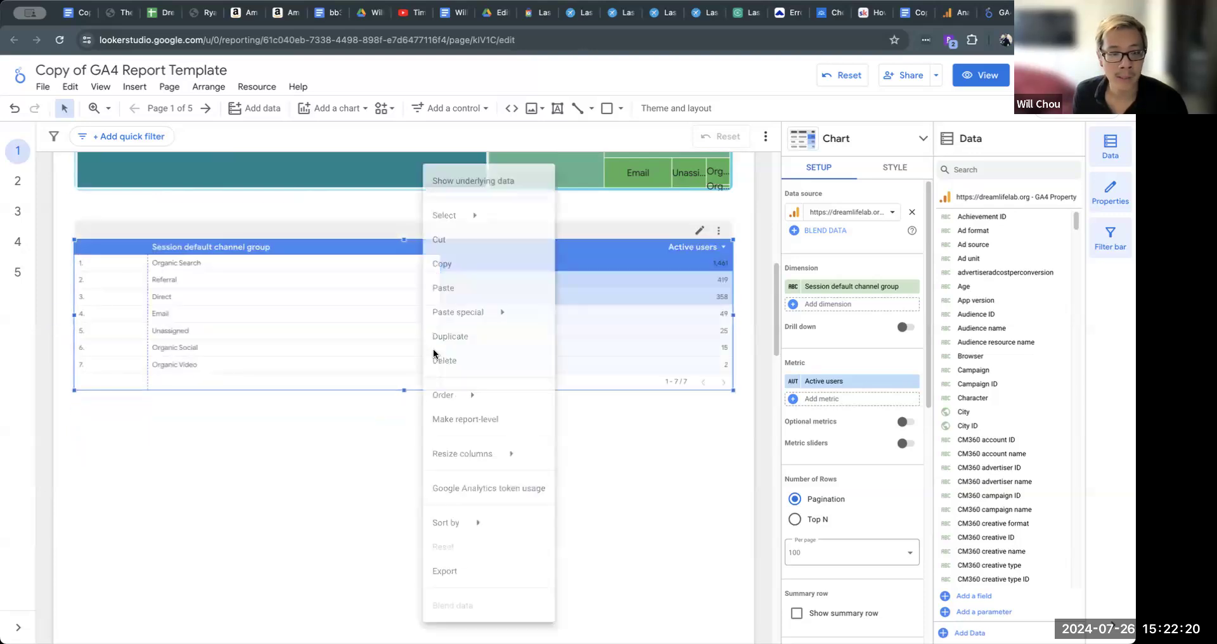
pyautogui.click(466, 352)
pyautogui.moveTo(543, 325); pyautogui.dragTo(525, 507)
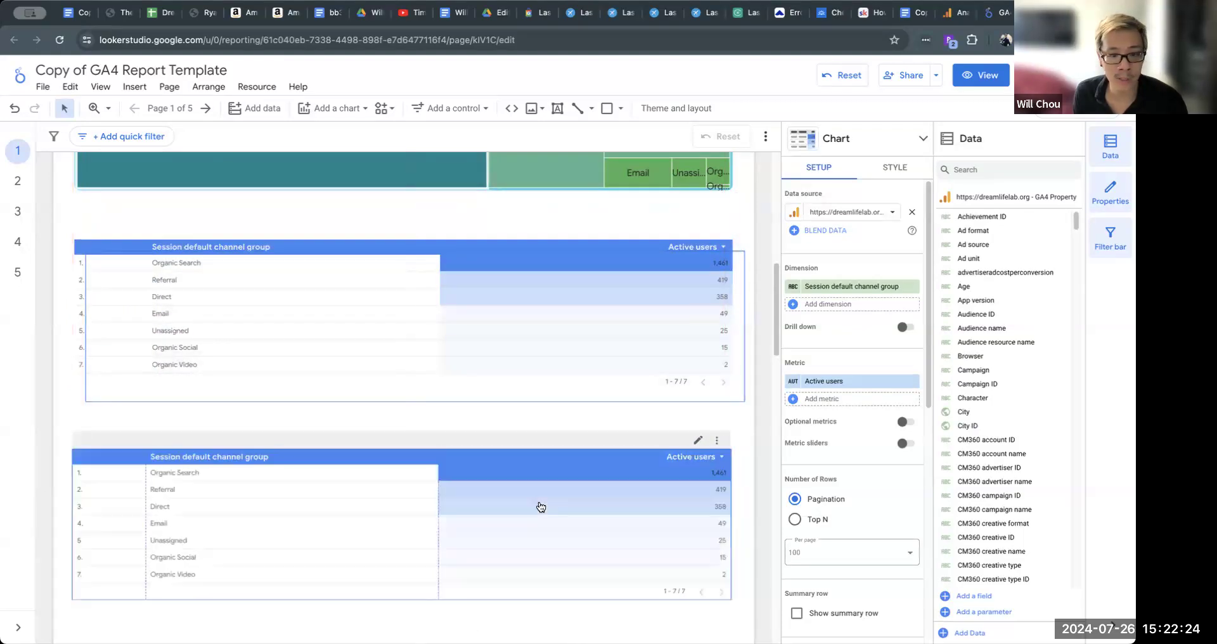
pyautogui.rightClick(540, 506)
pyautogui.moveTo(587, 202)
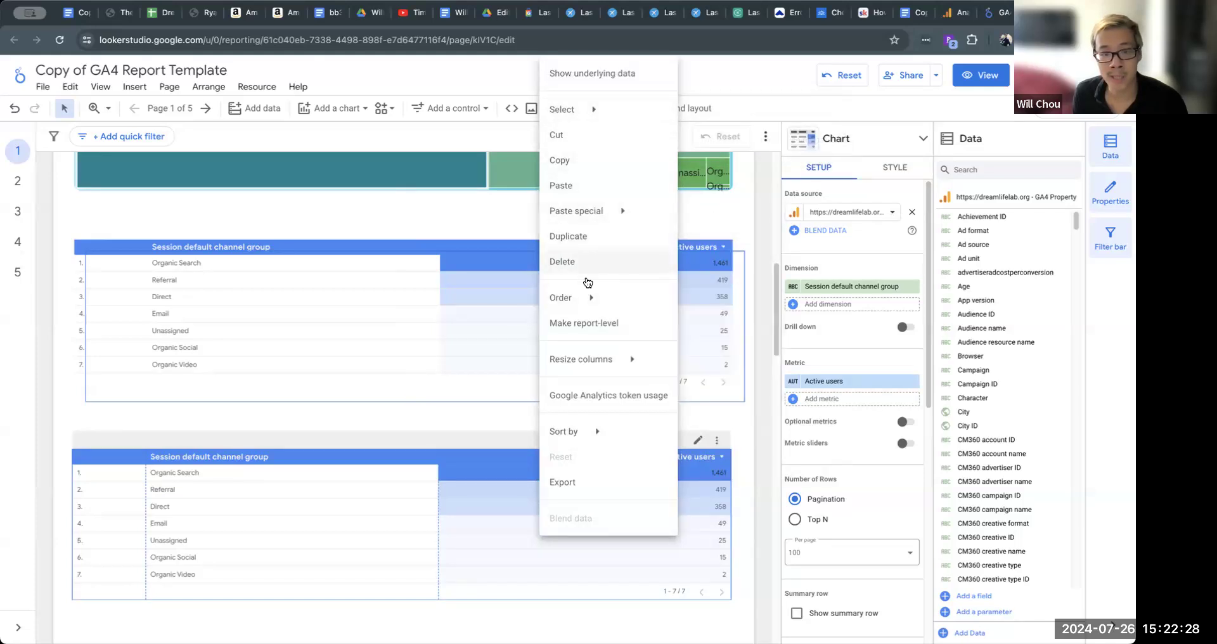
pyautogui.moveTo(593, 303)
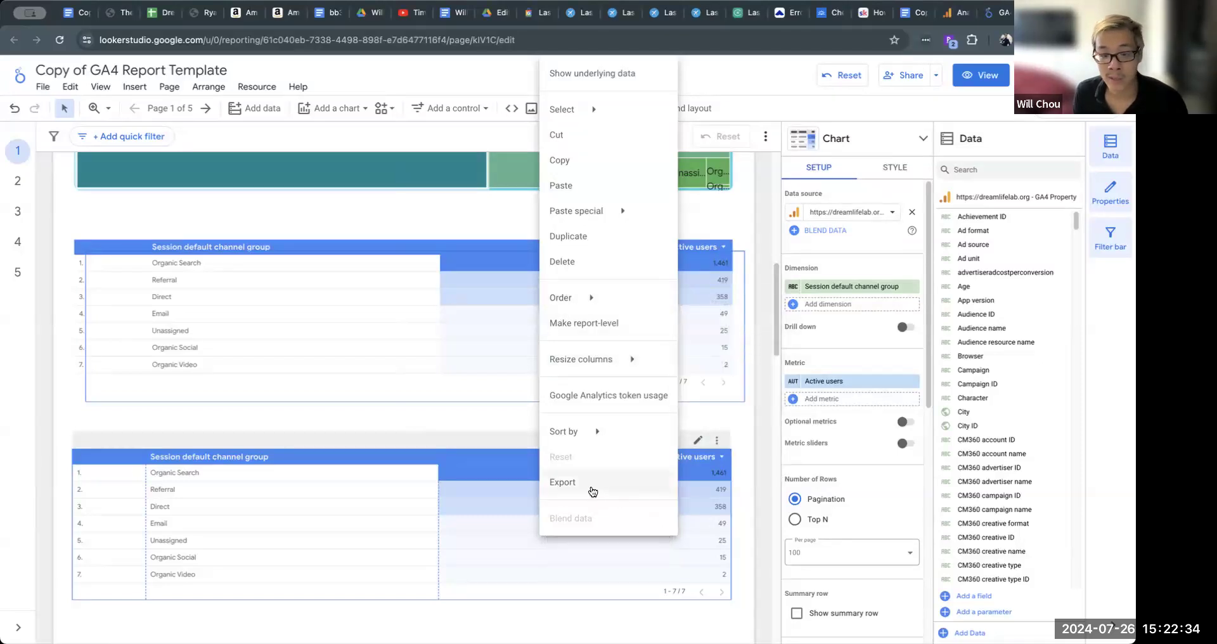
pyautogui.click(762, 449)
pyautogui.scroll(-3, 758, 451)
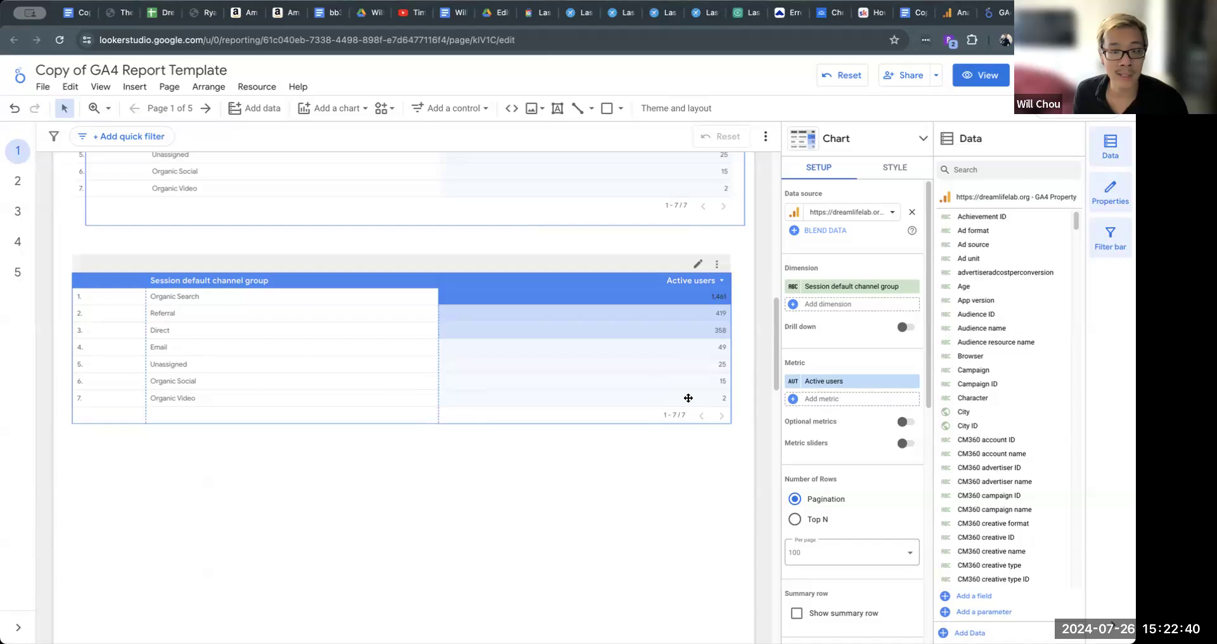
pyautogui.scroll(2, 710, 418)
pyautogui.click(757, 384)
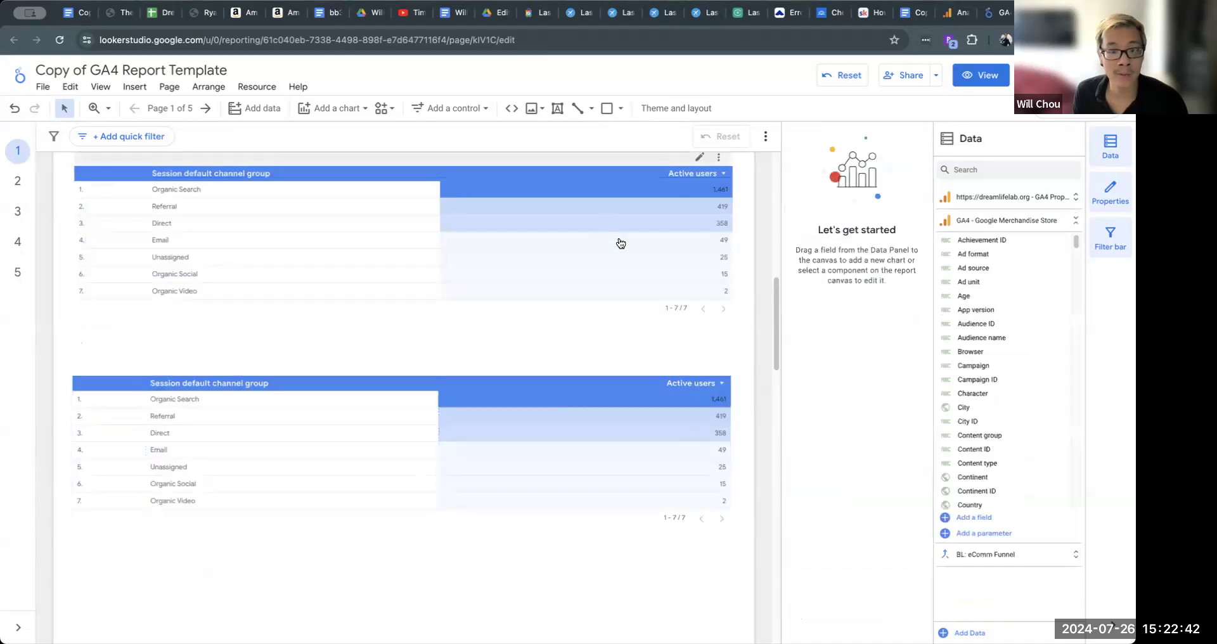
# - Replace the lower table's Session default channel group dimension with Page title
pyautogui.click(398, 457)
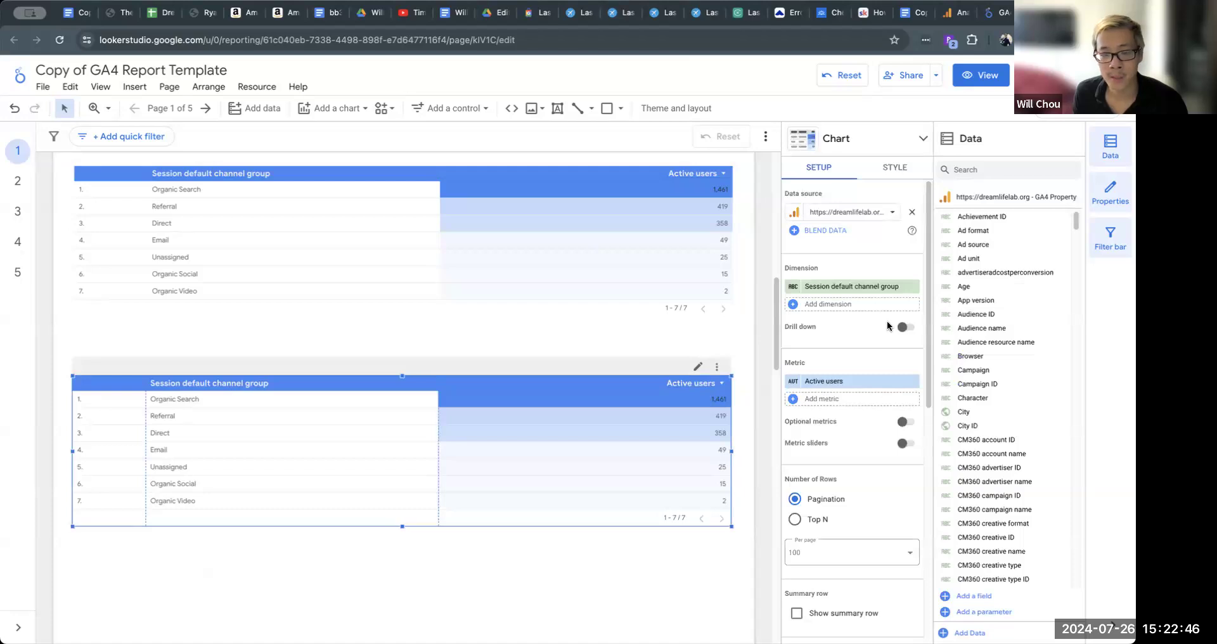
pyautogui.click(837, 286)
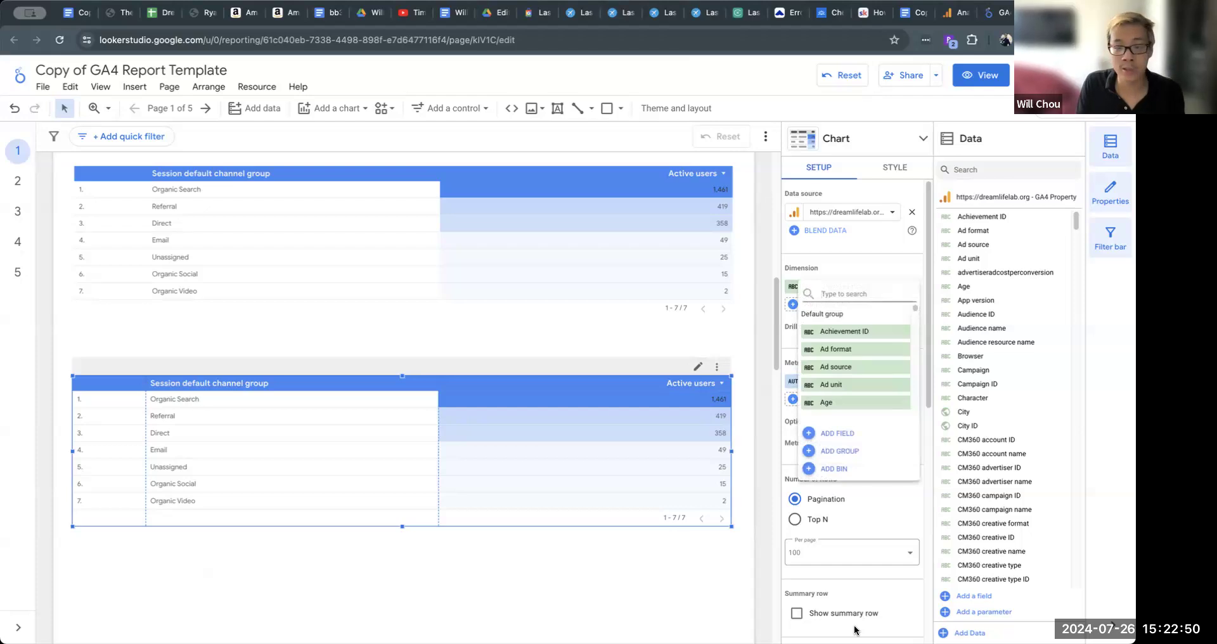
pyautogui.write('page')
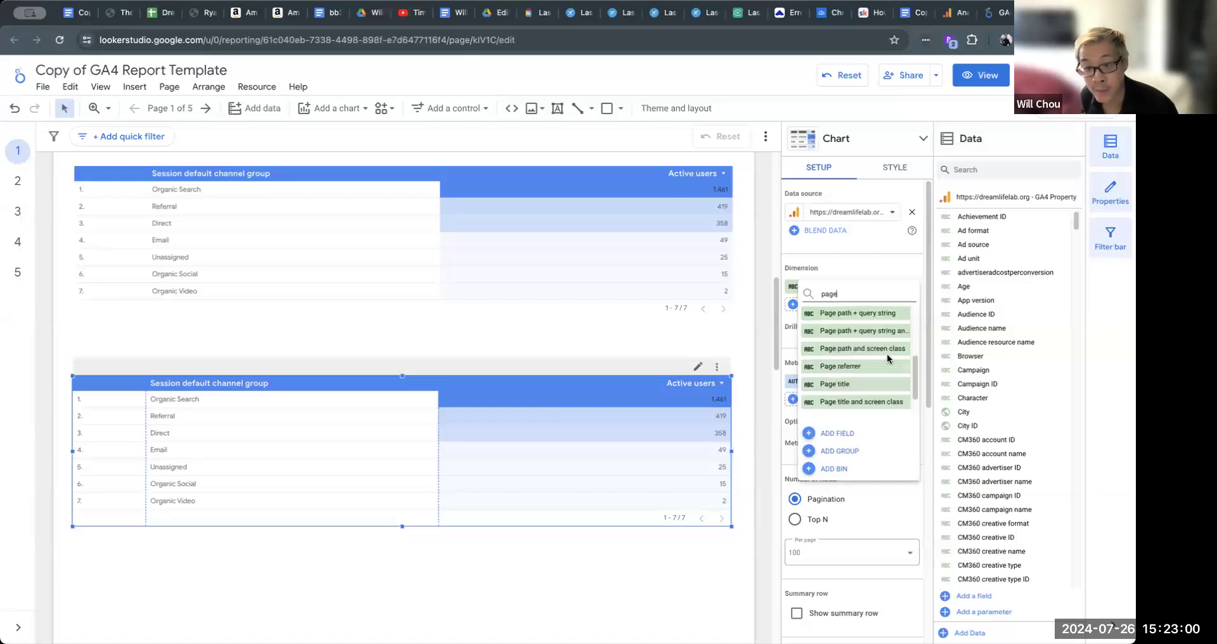
pyautogui.scroll(-1, 836, 346)
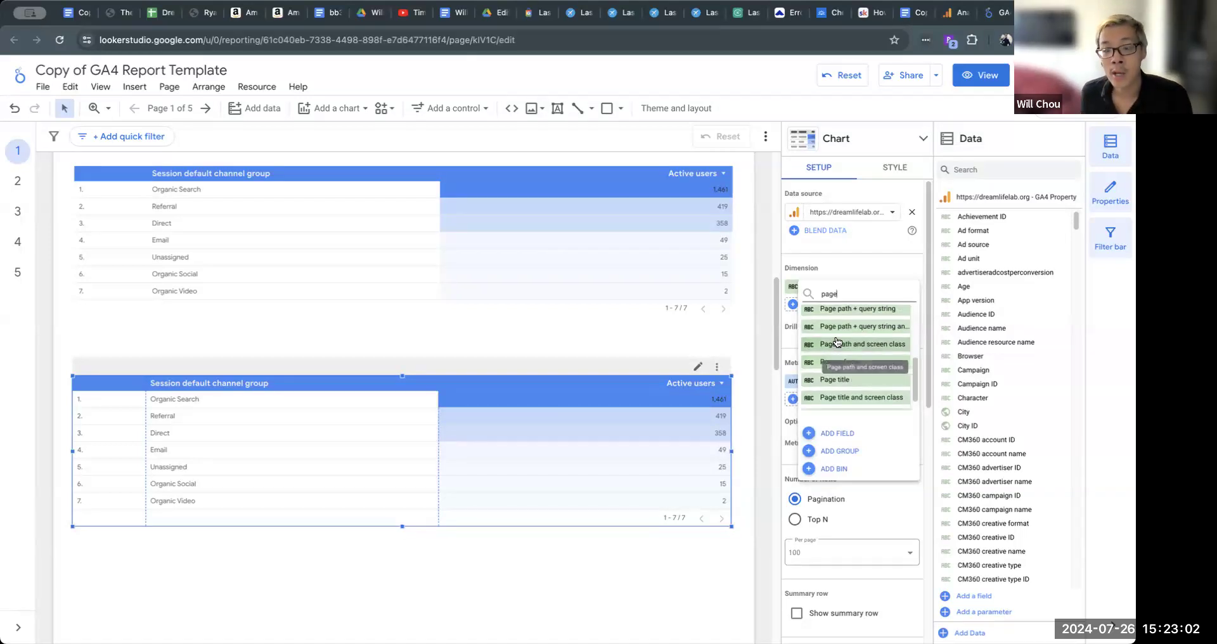
pyautogui.click(838, 380)
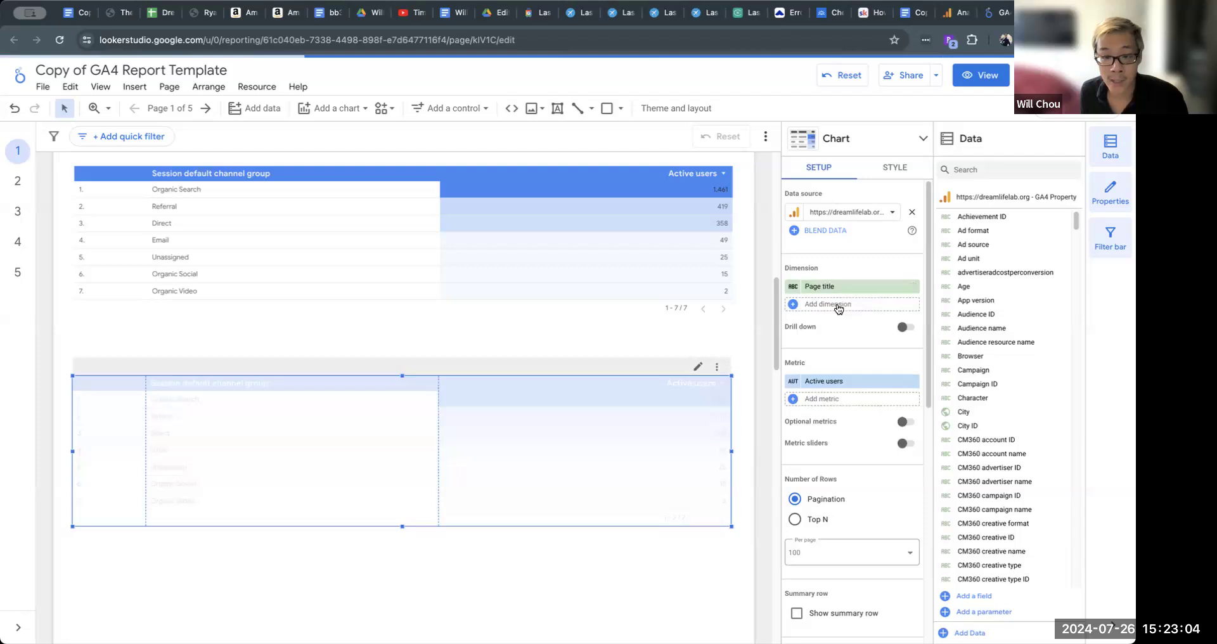
# - Add Landing page as a second dimension to the lower table
pyautogui.click(840, 304)
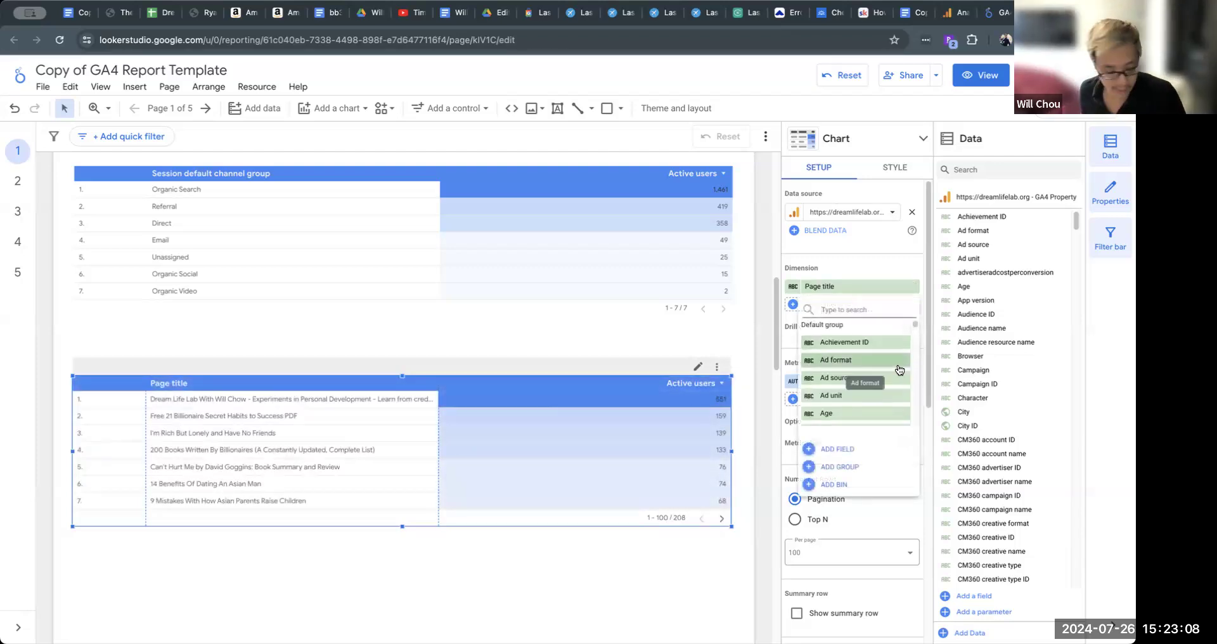
pyautogui.write('page')
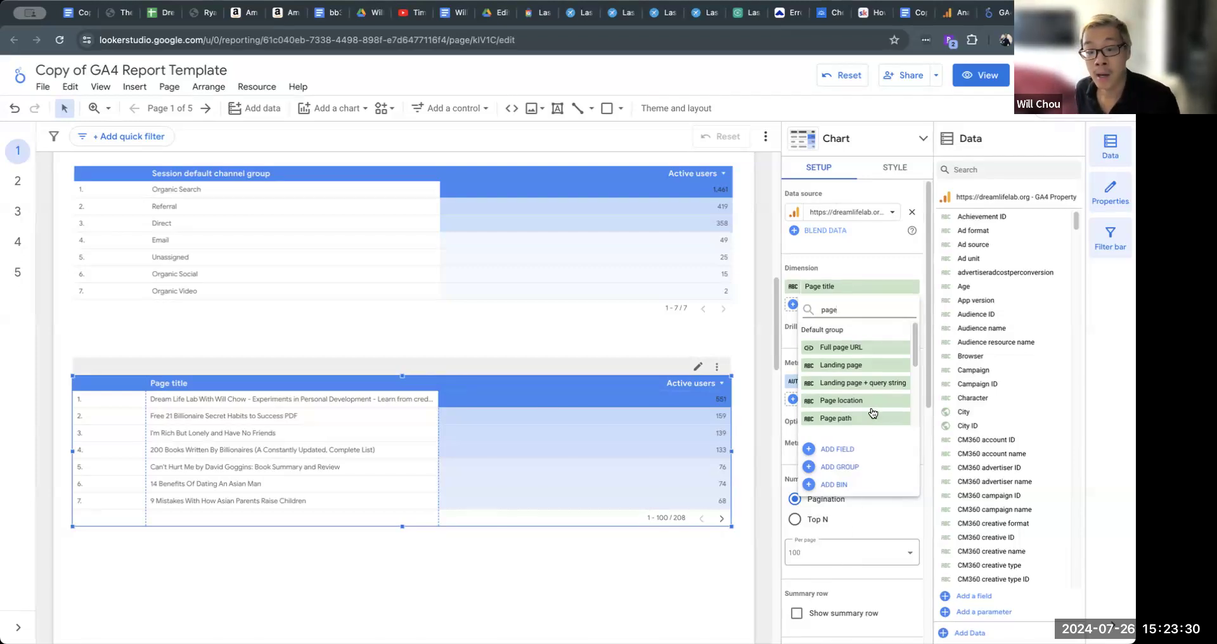
pyautogui.click(868, 372)
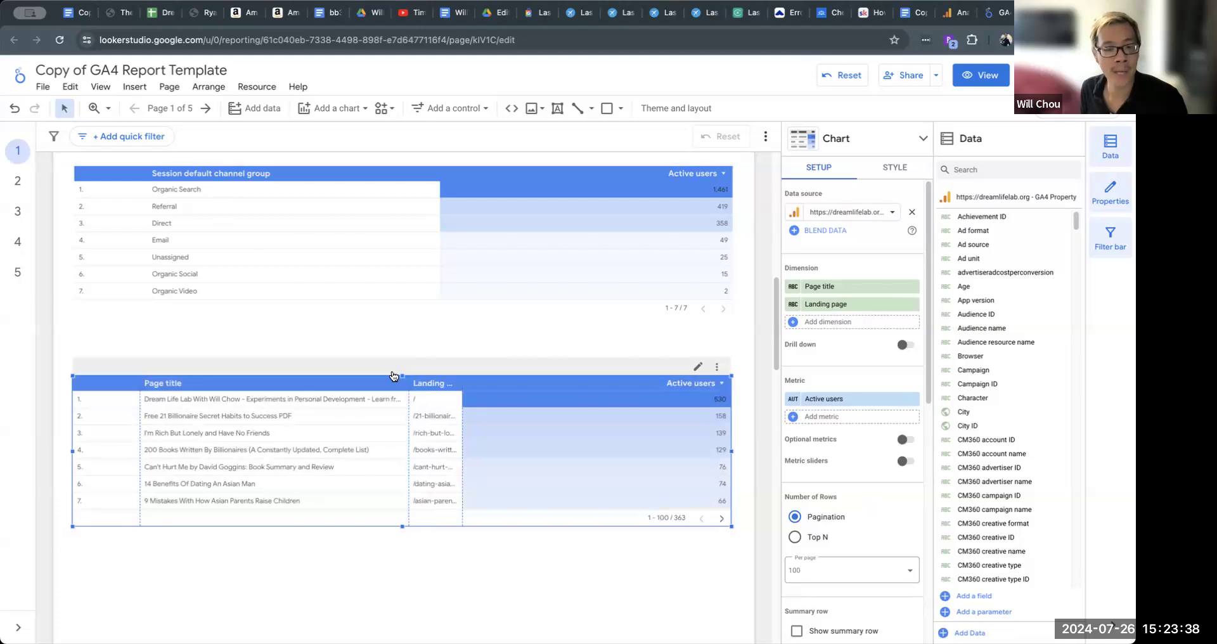
# - Adjust the lower table's column widths: narrow the row-number and Page title columns, widen Landing page and shrink Active users
pyautogui.moveTo(411, 424); pyautogui.dragTo(339, 423)
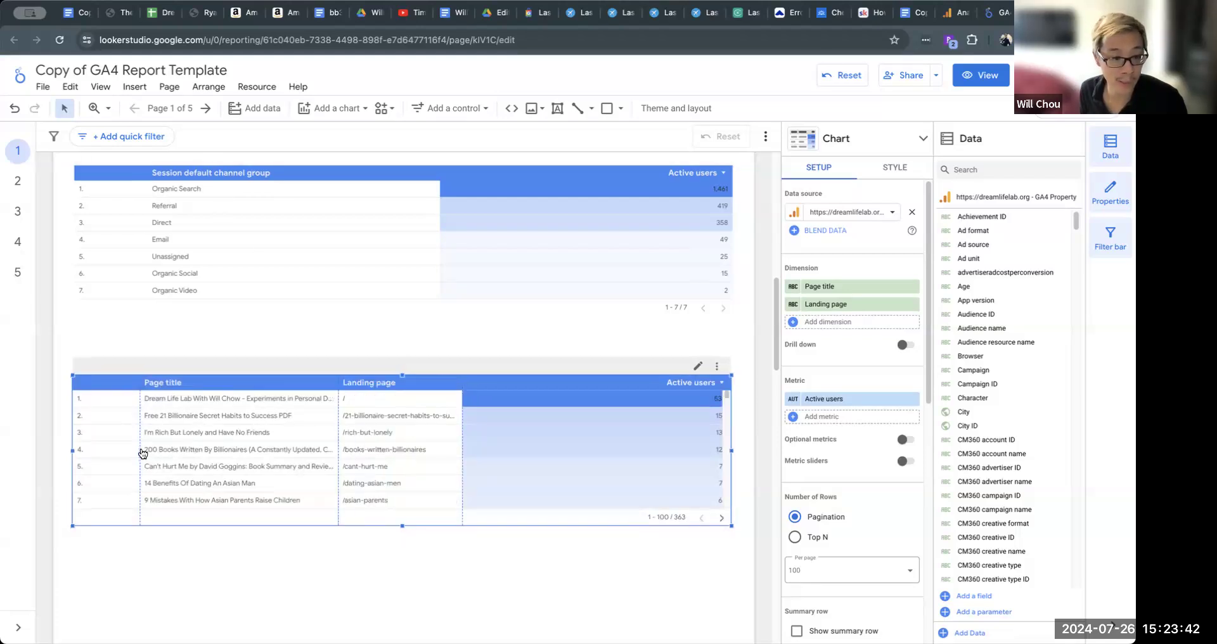
pyautogui.moveTo(142, 453); pyautogui.dragTo(90, 449)
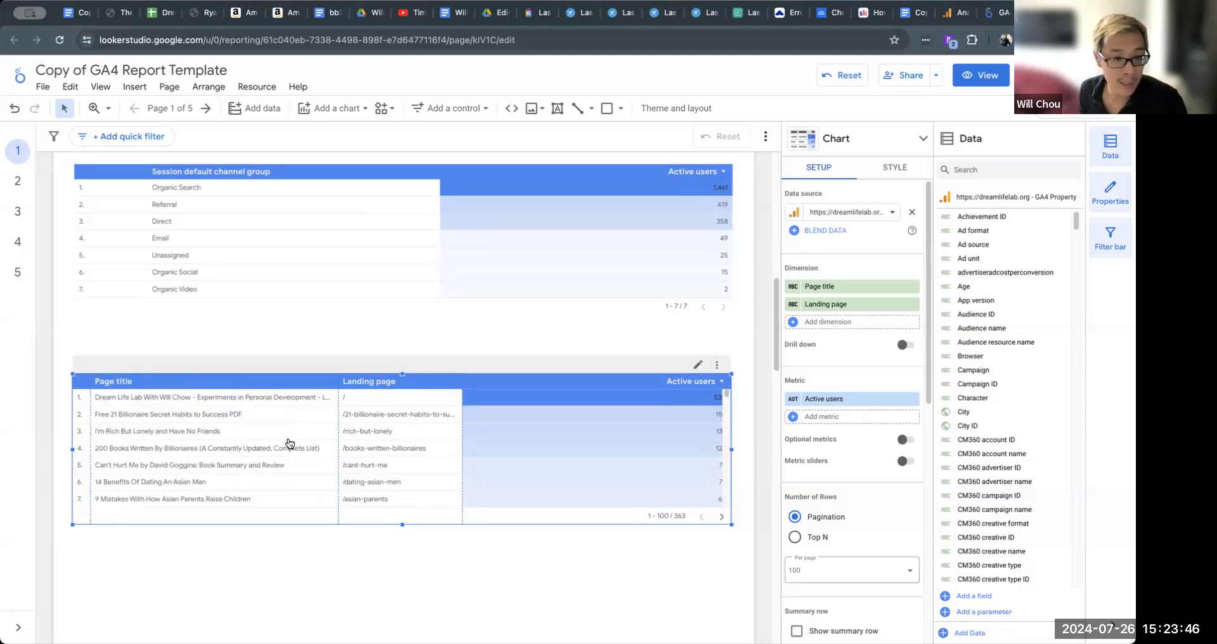
pyautogui.moveTo(337, 448); pyautogui.dragTo(325, 449)
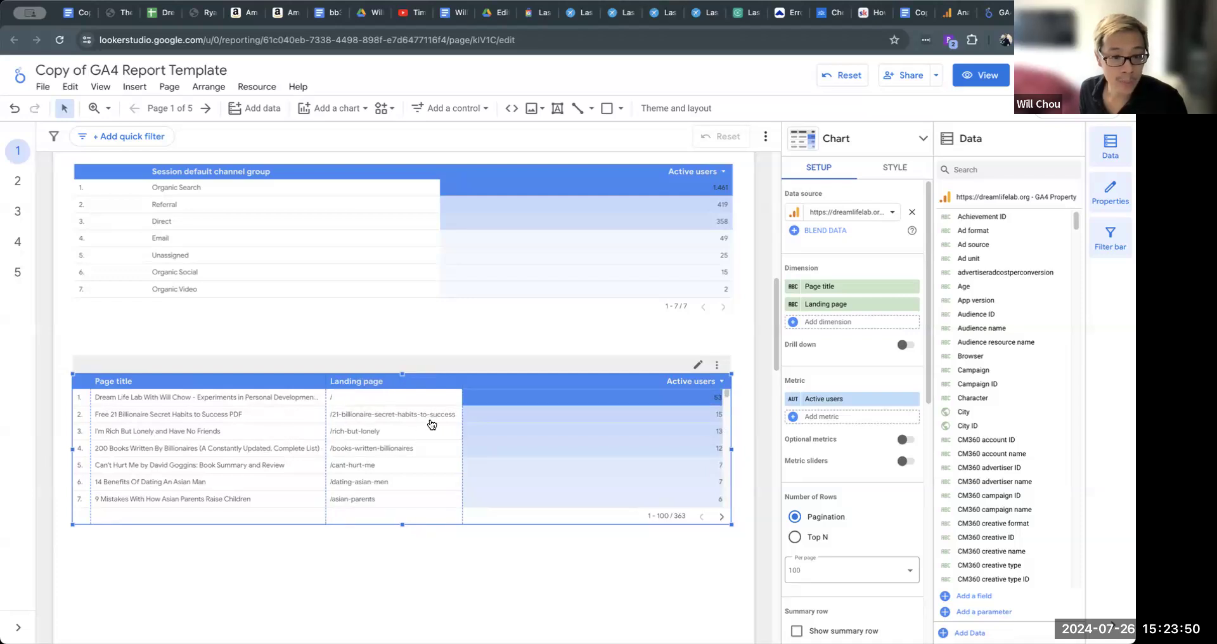
pyautogui.moveTo(463, 422); pyautogui.dragTo(644, 426)
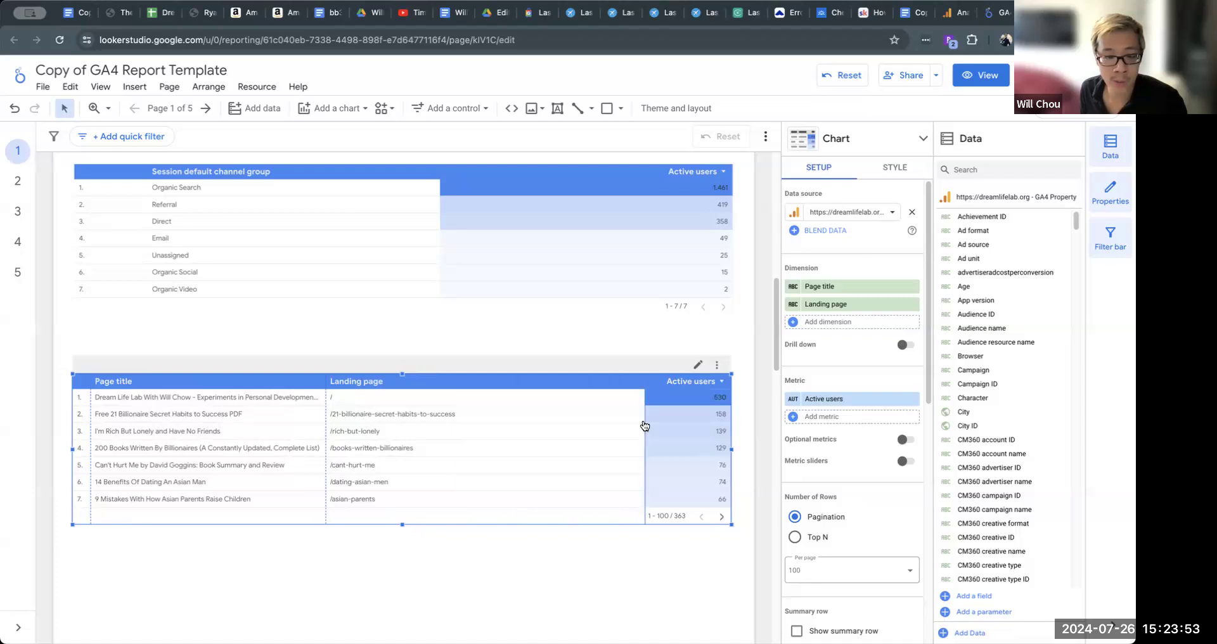
# - Replace the Active users metric of the page title and landing page table with Total users
pyautogui.click(843, 399)
pyautogui.write('total u')
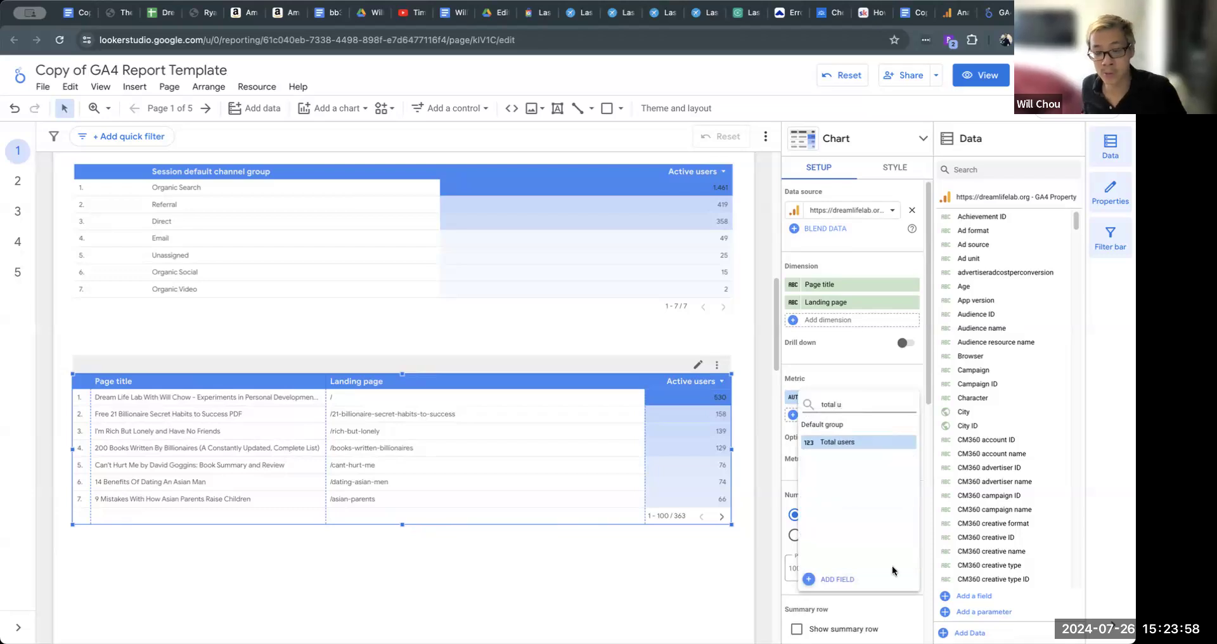
pyautogui.click(850, 442)
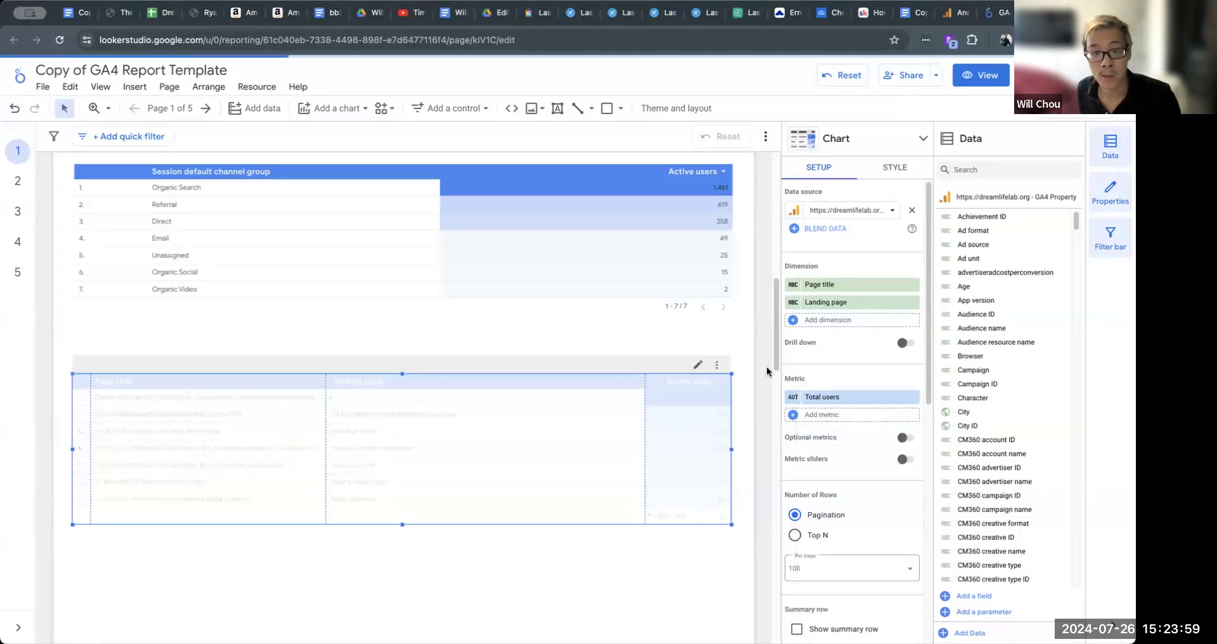
# - Replace the Active users metric of the Session default channel group table with Total users
pyautogui.click(647, 271)
pyautogui.click(870, 384)
pyautogui.write('total users')
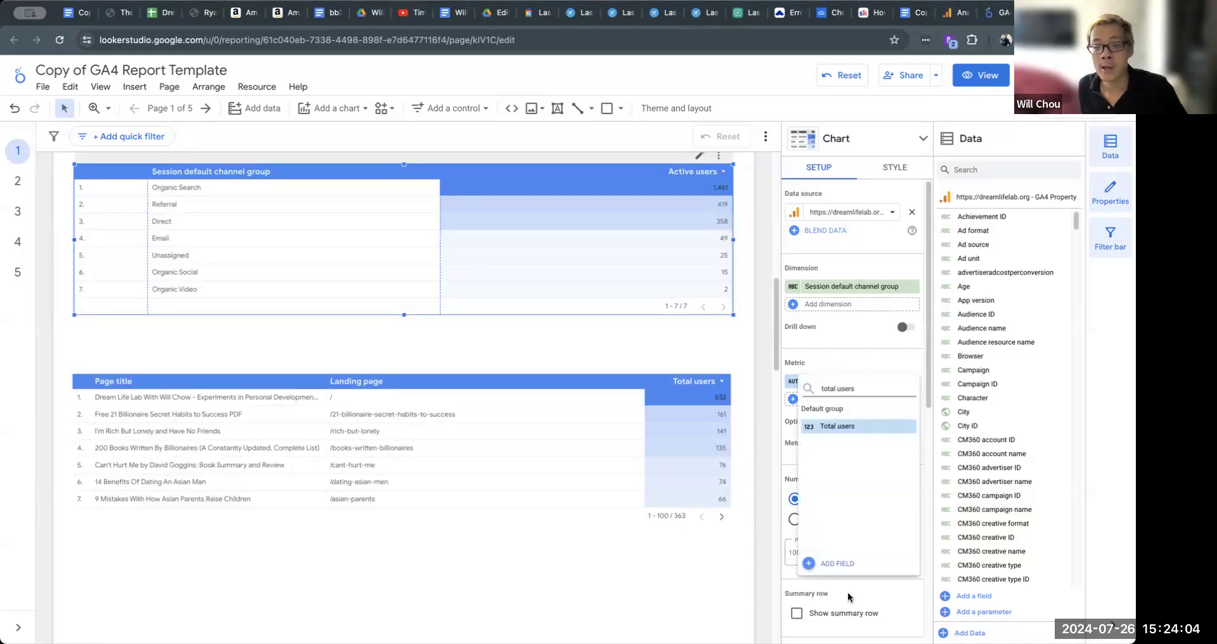
pyautogui.click(864, 426)
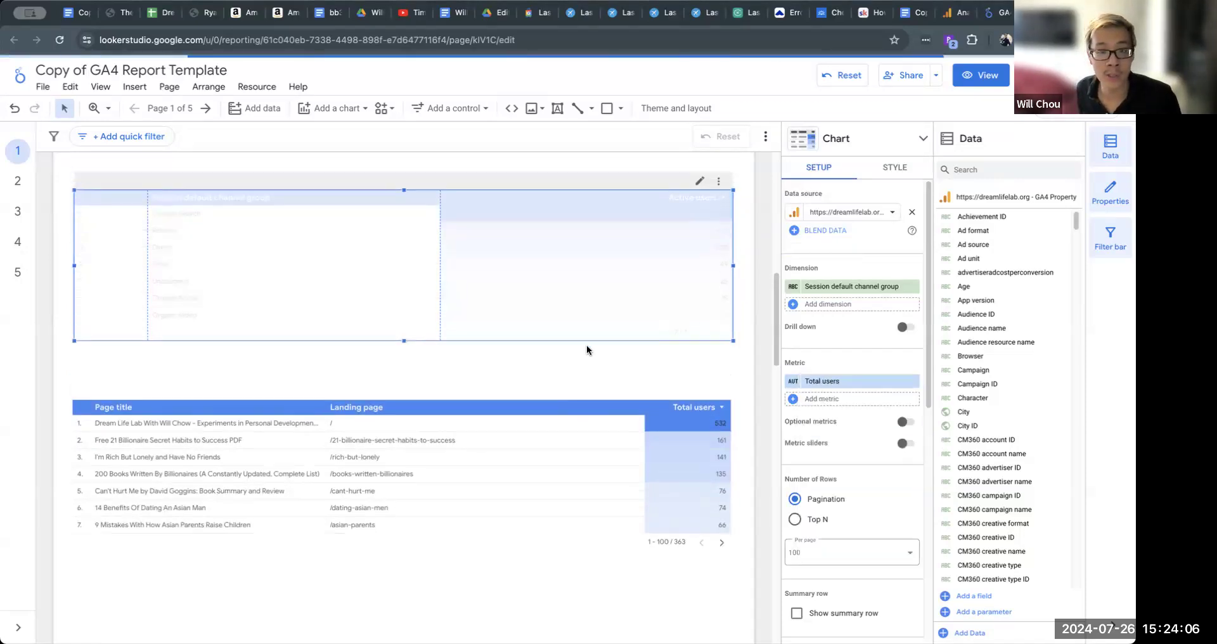
# - Replace the channel treemap's Active users metric with Total users and deselect the chart
pyautogui.scroll(5, 583, 348)
pyautogui.click(474, 358)
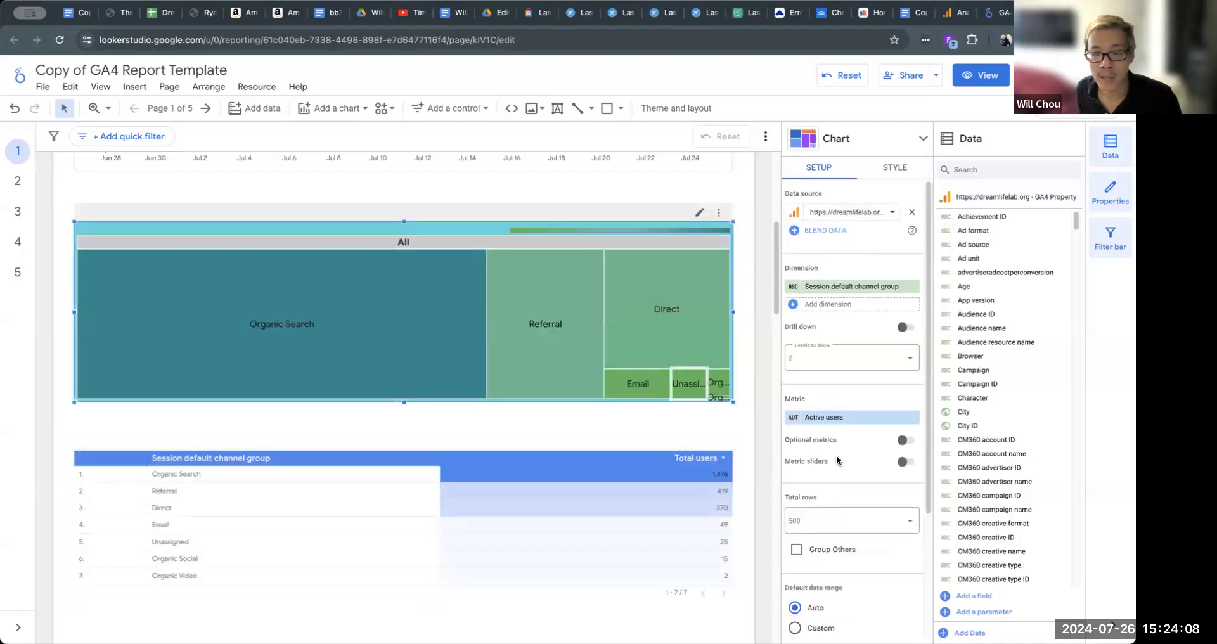
pyautogui.click(794, 424)
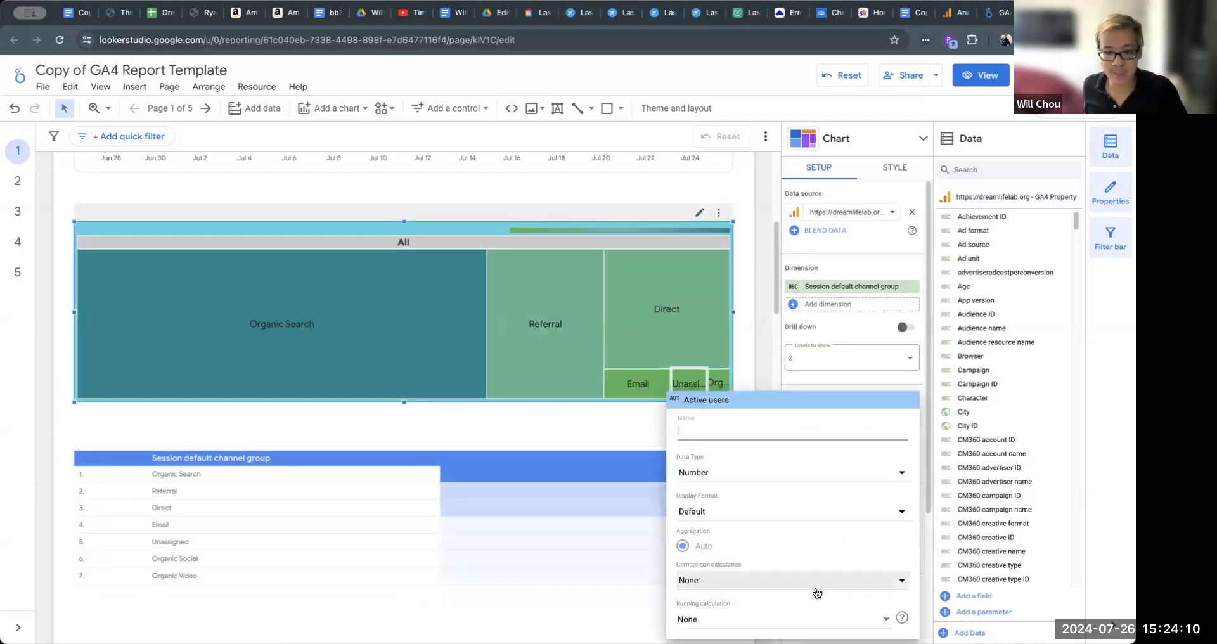
pyautogui.click(912, 384)
pyautogui.click(878, 418)
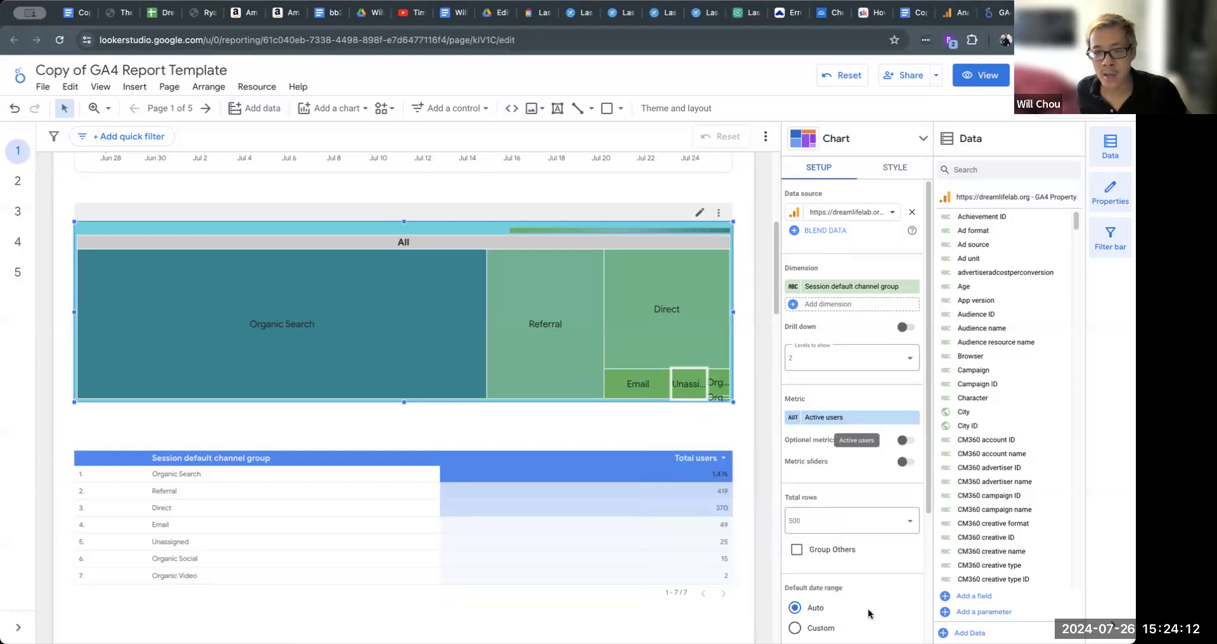
pyautogui.write('total u')
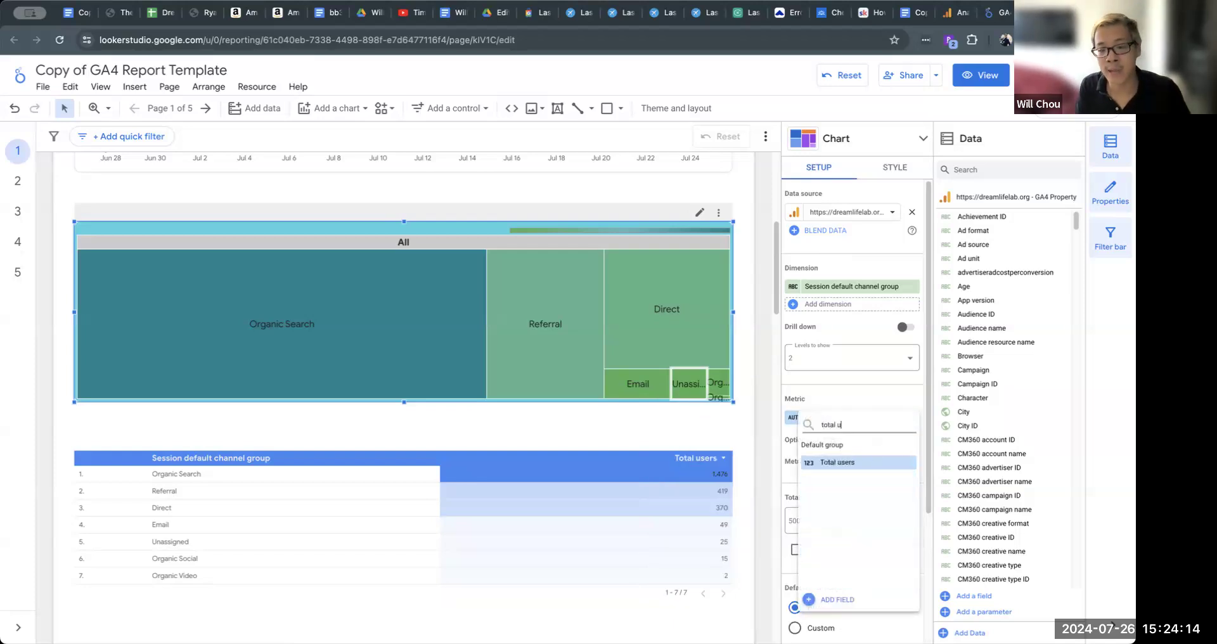
pyautogui.click(861, 463)
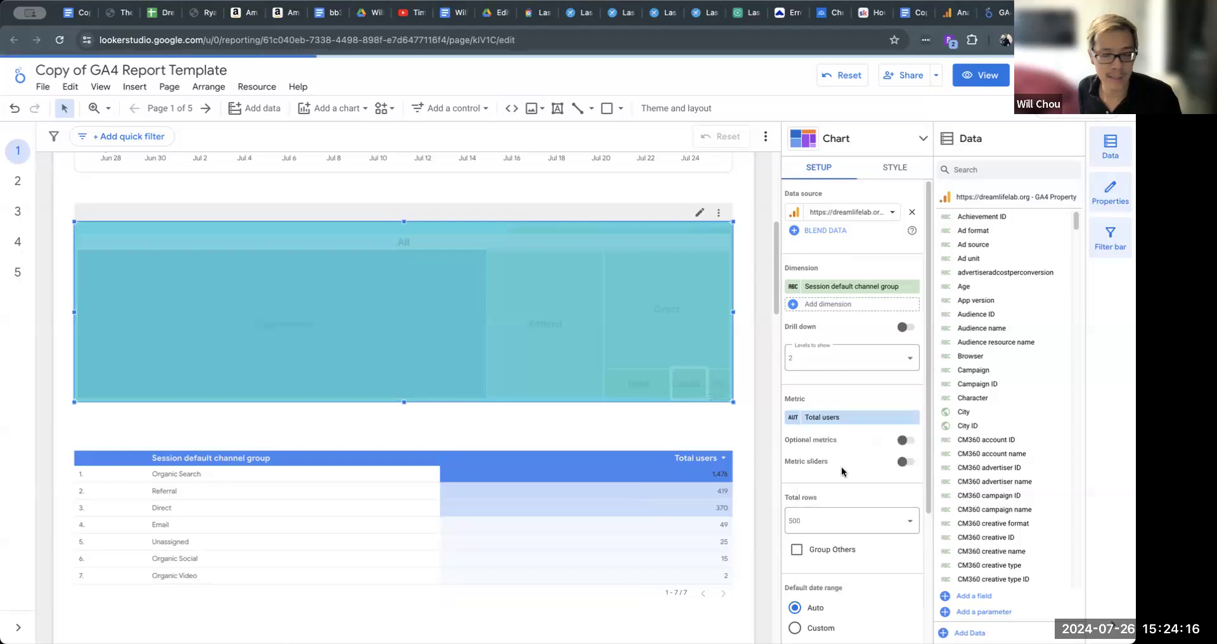
pyautogui.click(724, 427)
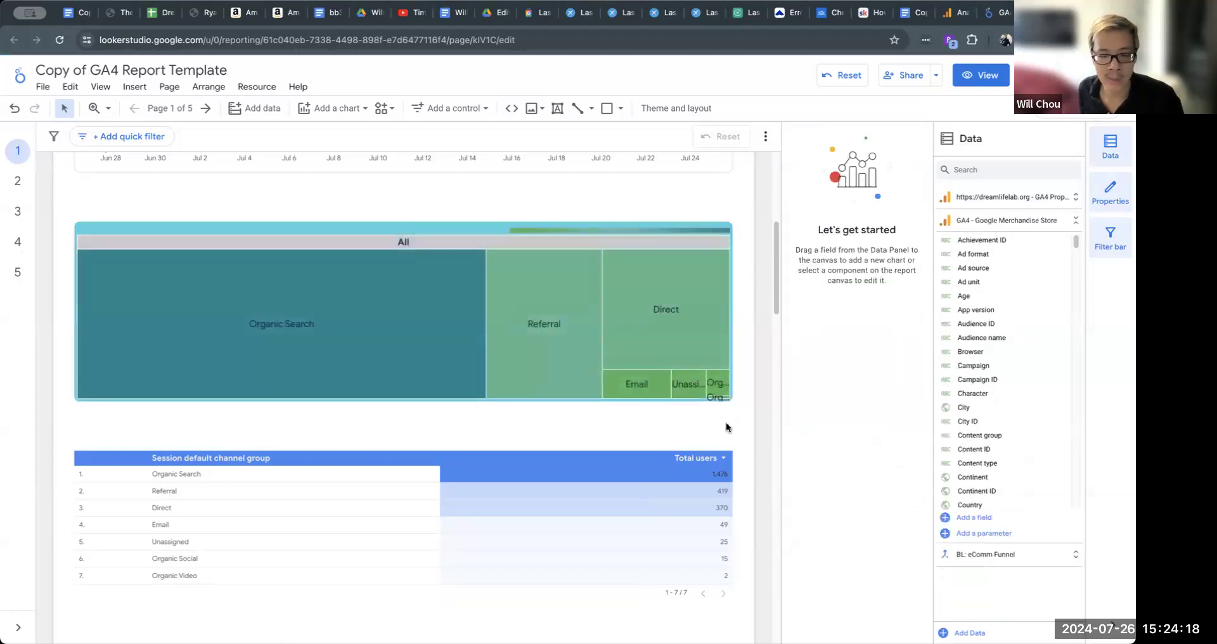
pyautogui.click(534, 366)
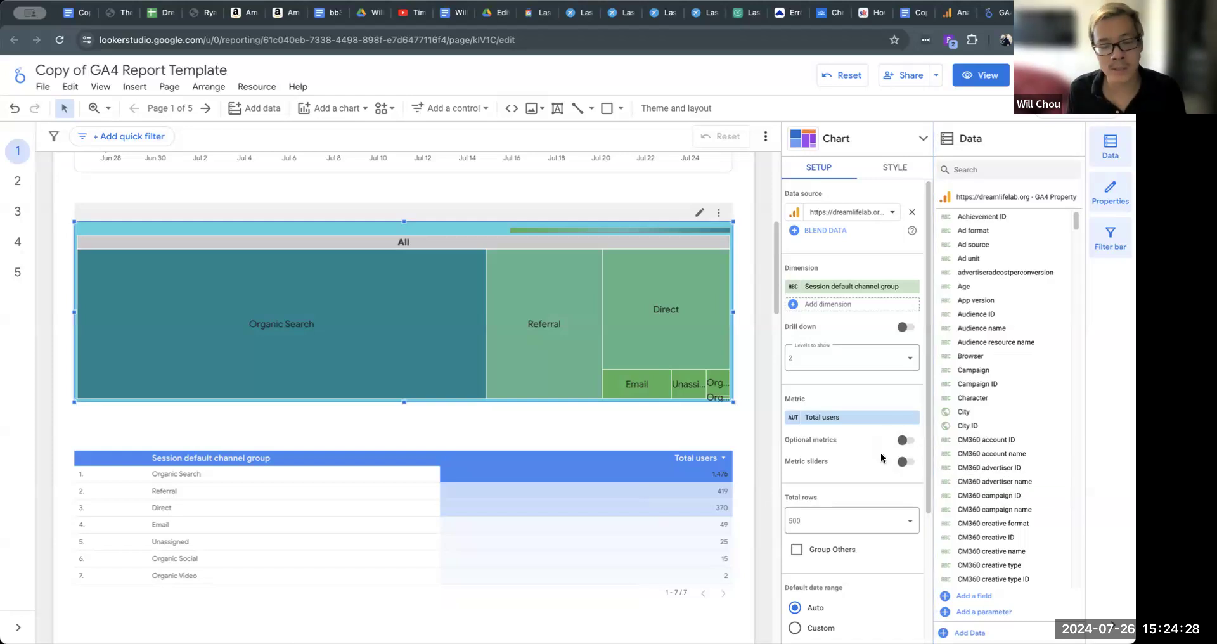
pyautogui.click(753, 447)
pyautogui.click(498, 379)
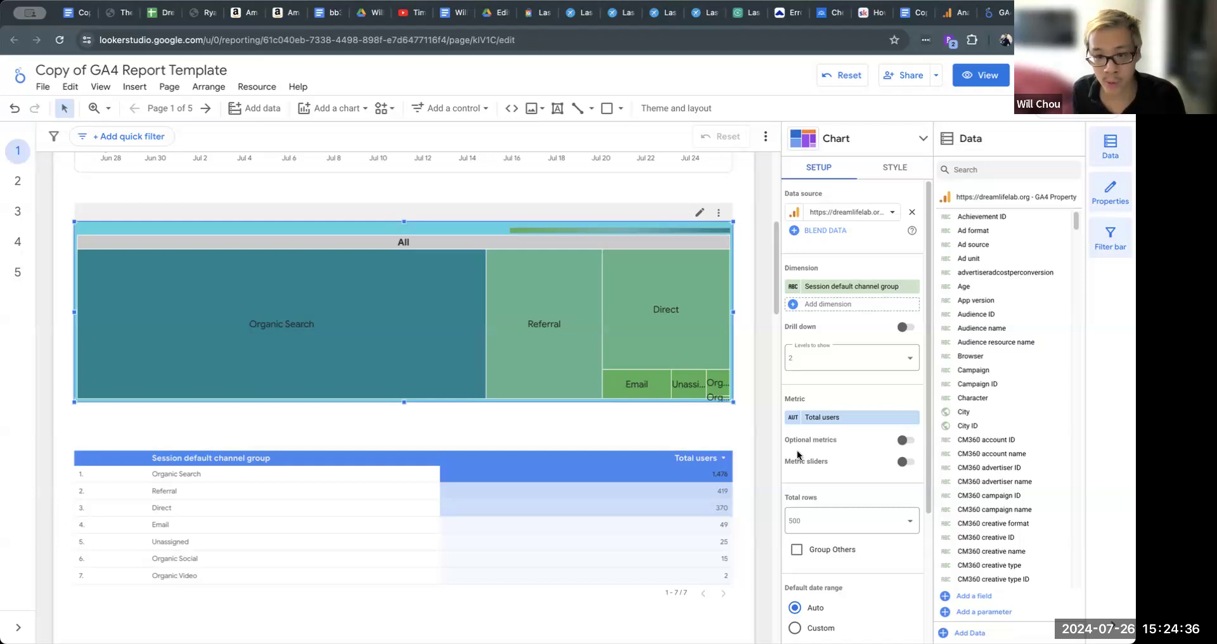
pyautogui.scroll(-2, 749, 446)
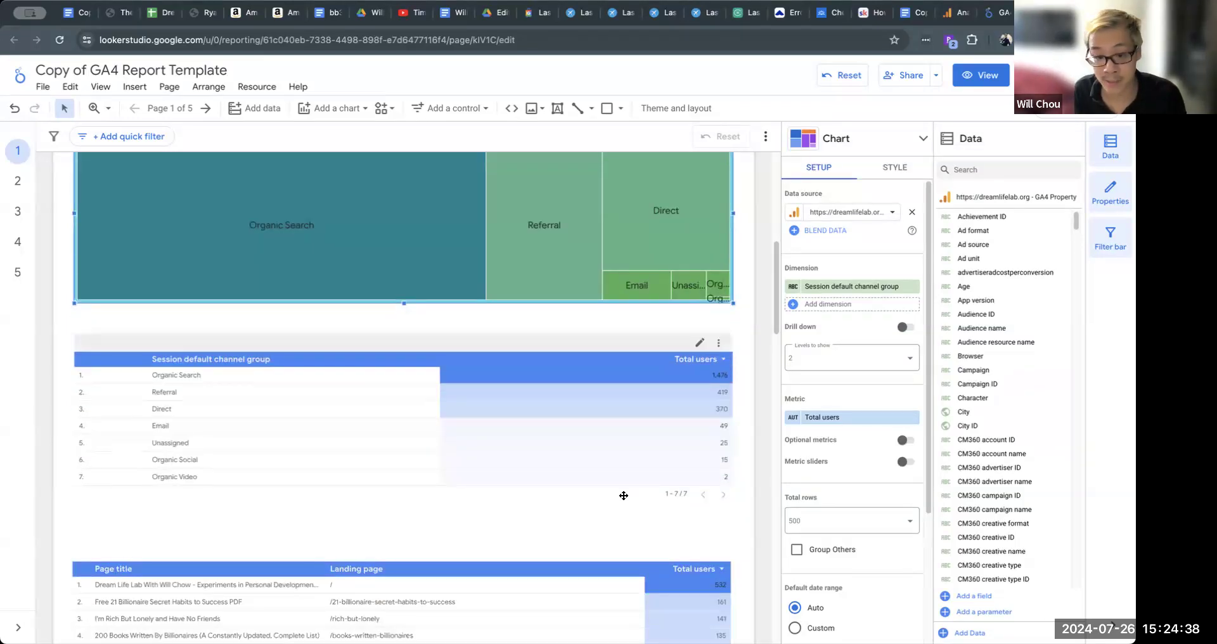
pyautogui.scroll(-3, 706, 519)
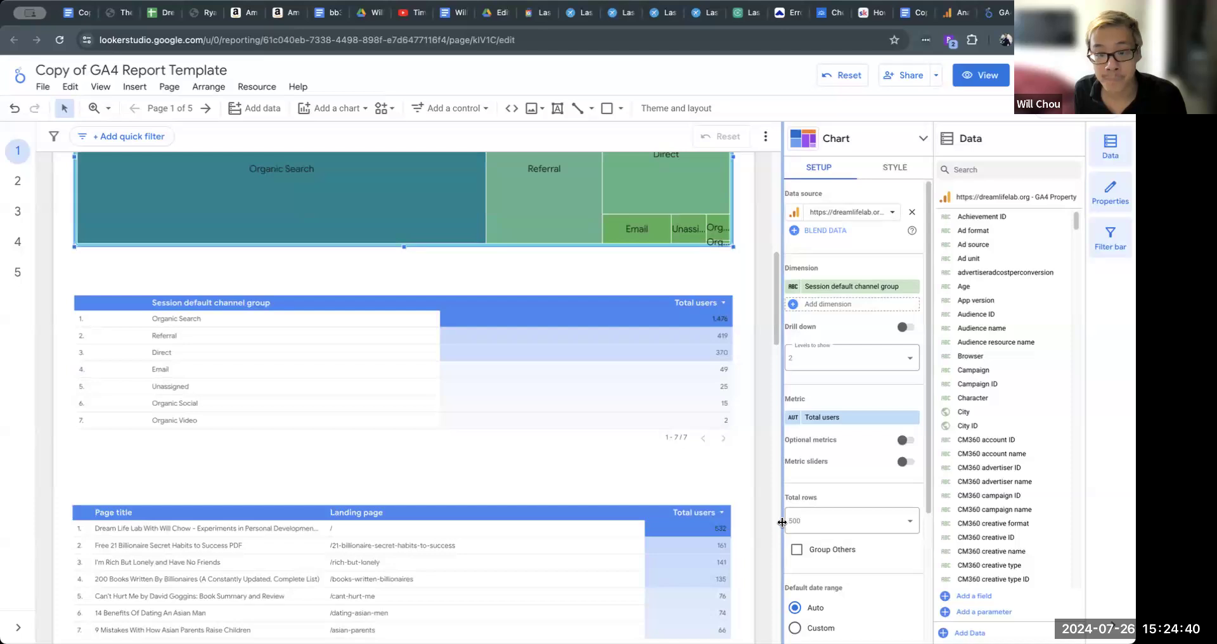
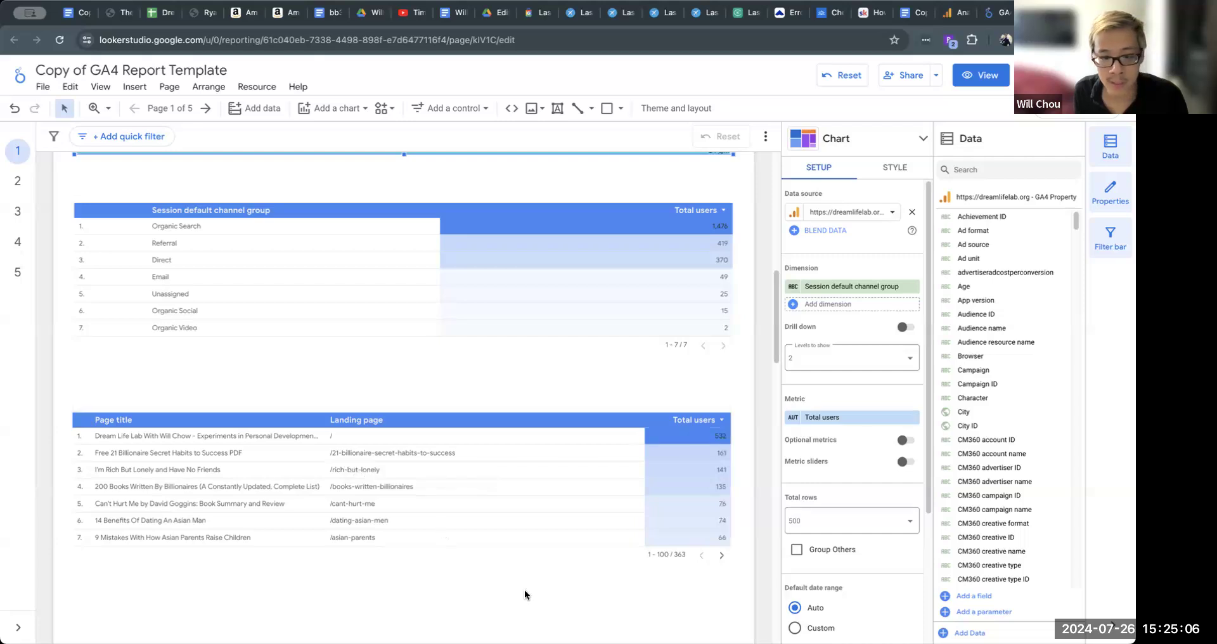
# - Extend the page table downward to show 11 rows and slightly widen its row-number column
pyautogui.click(534, 556)
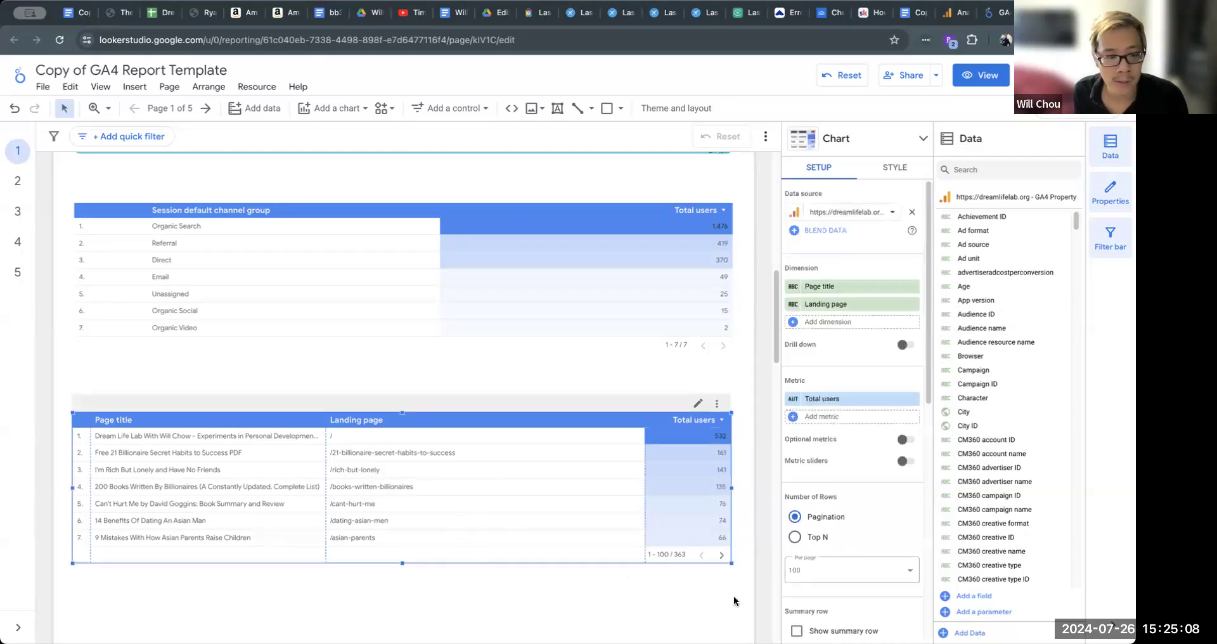
pyautogui.scroll(-3, 402, 555)
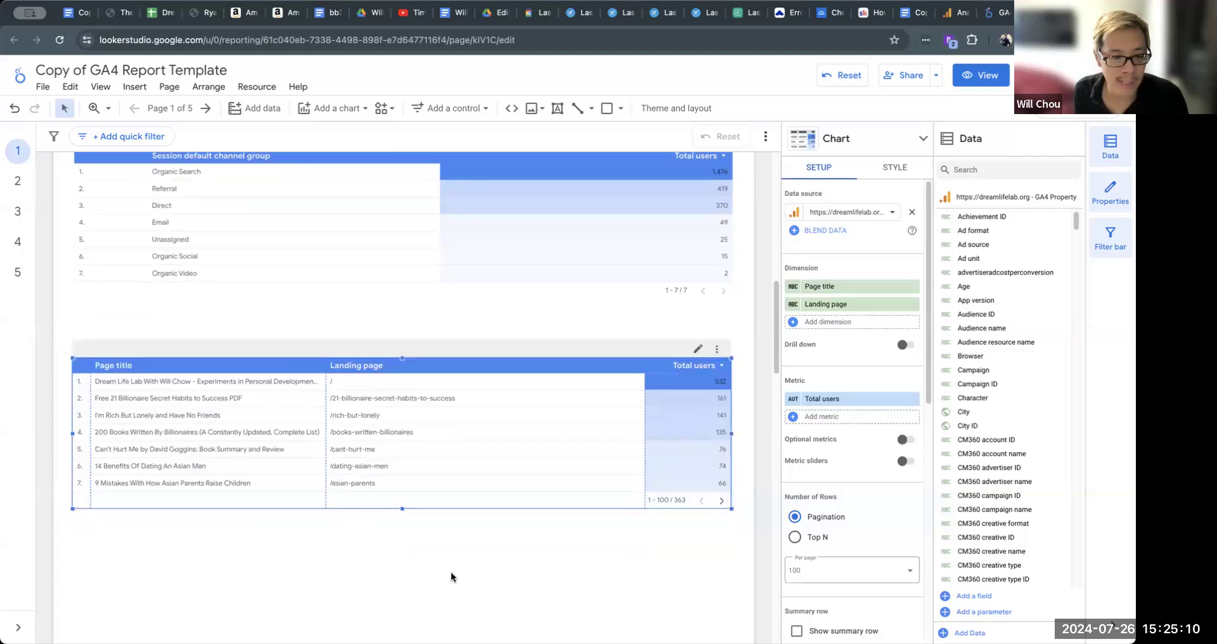
pyautogui.moveTo(402, 511); pyautogui.dragTo(403, 584)
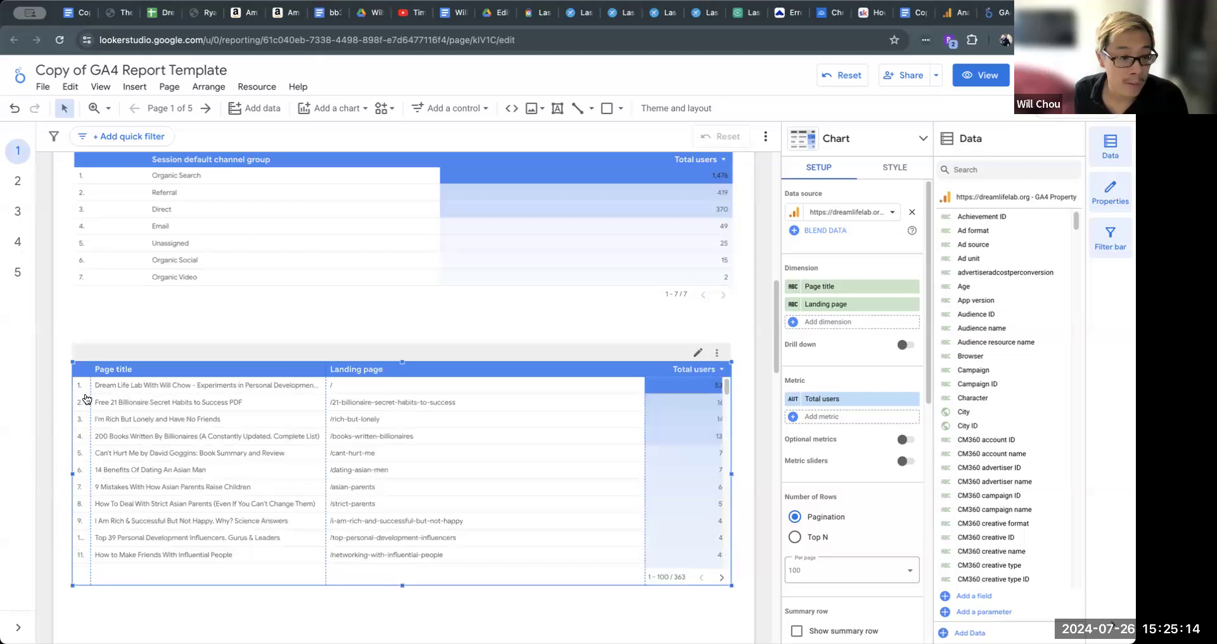
pyautogui.moveTo(91, 419); pyautogui.dragTo(99, 420)
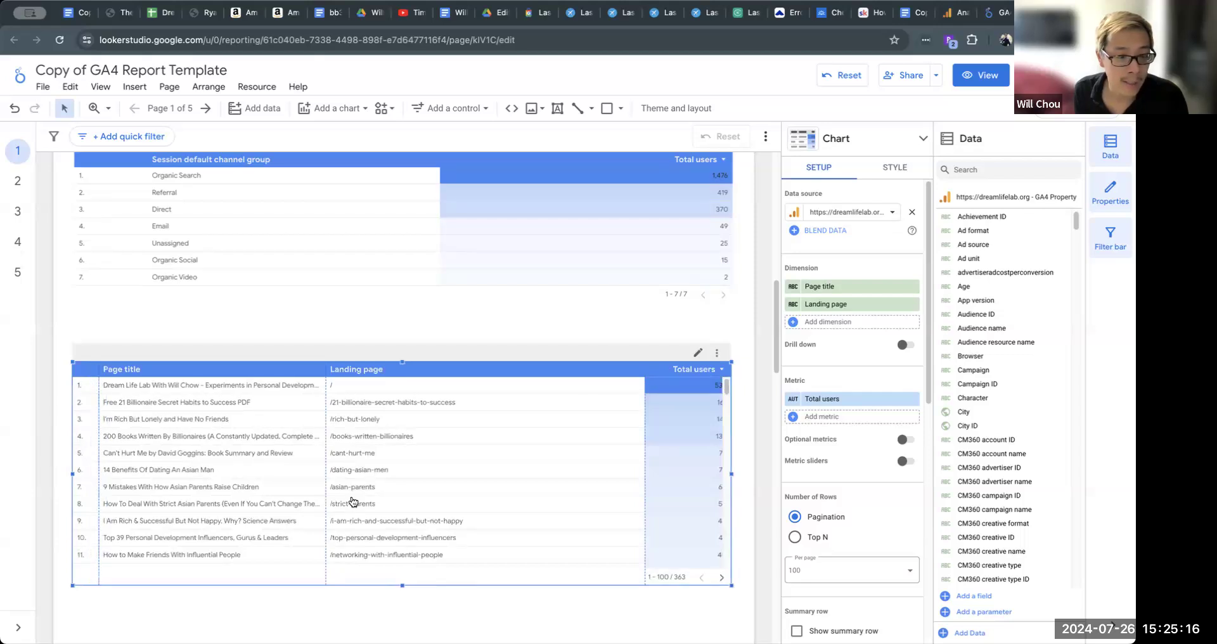
# - Examine the page table's metric, rows per page, sort, date range and filter settings
pyautogui.scroll(-6, 891, 449)
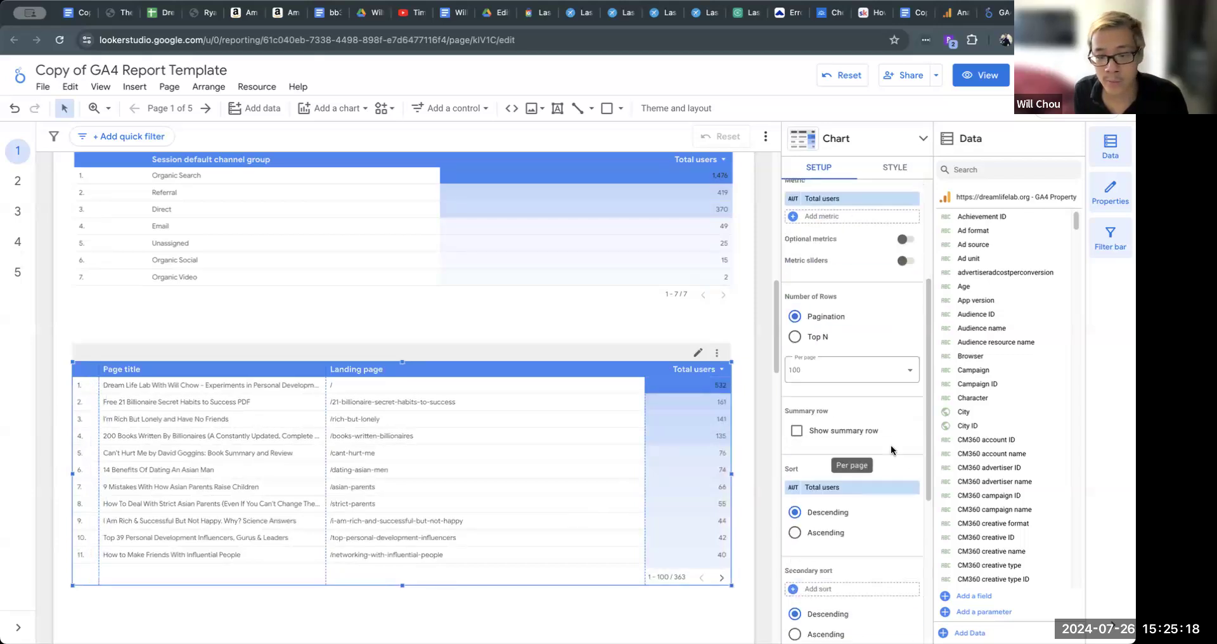
pyautogui.scroll(6, 890, 450)
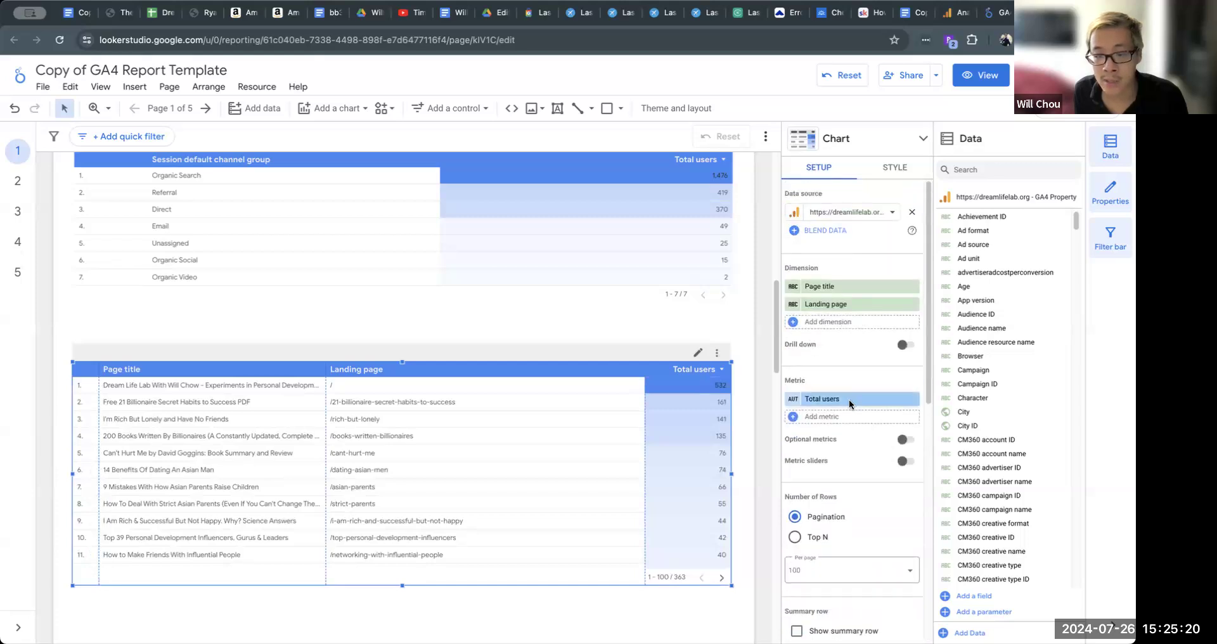
pyautogui.scroll(-5, 859, 433)
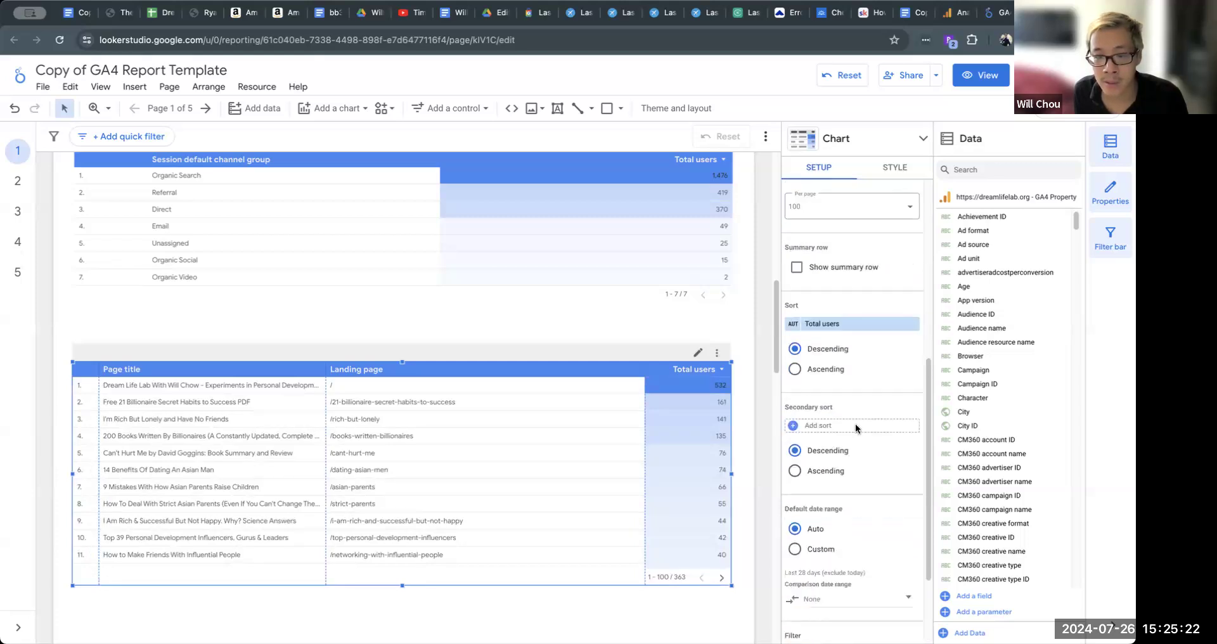
pyautogui.scroll(4, 855, 430)
pyautogui.scroll(-2, 854, 434)
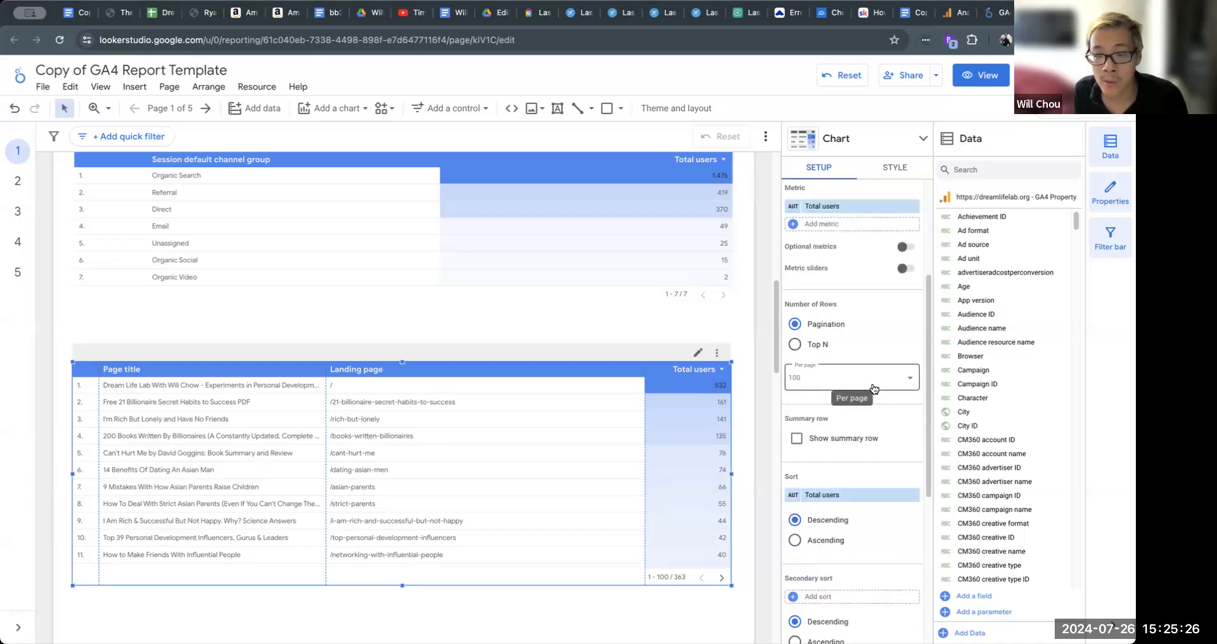
pyautogui.scroll(-5, 834, 396)
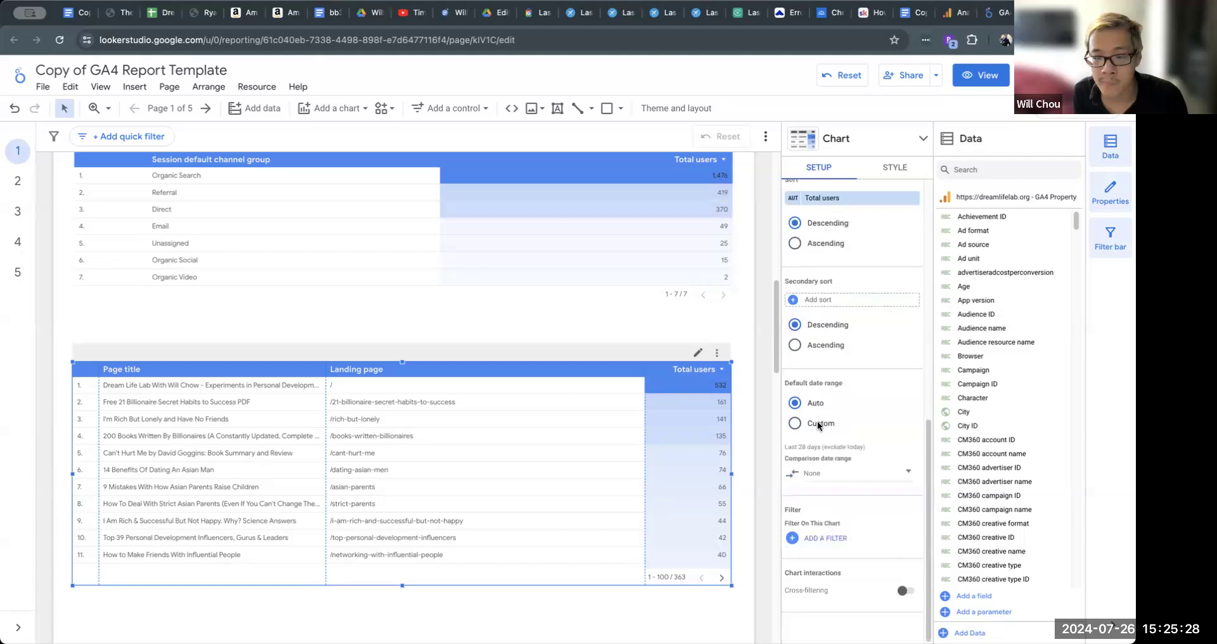
pyautogui.scroll(5, 825, 396)
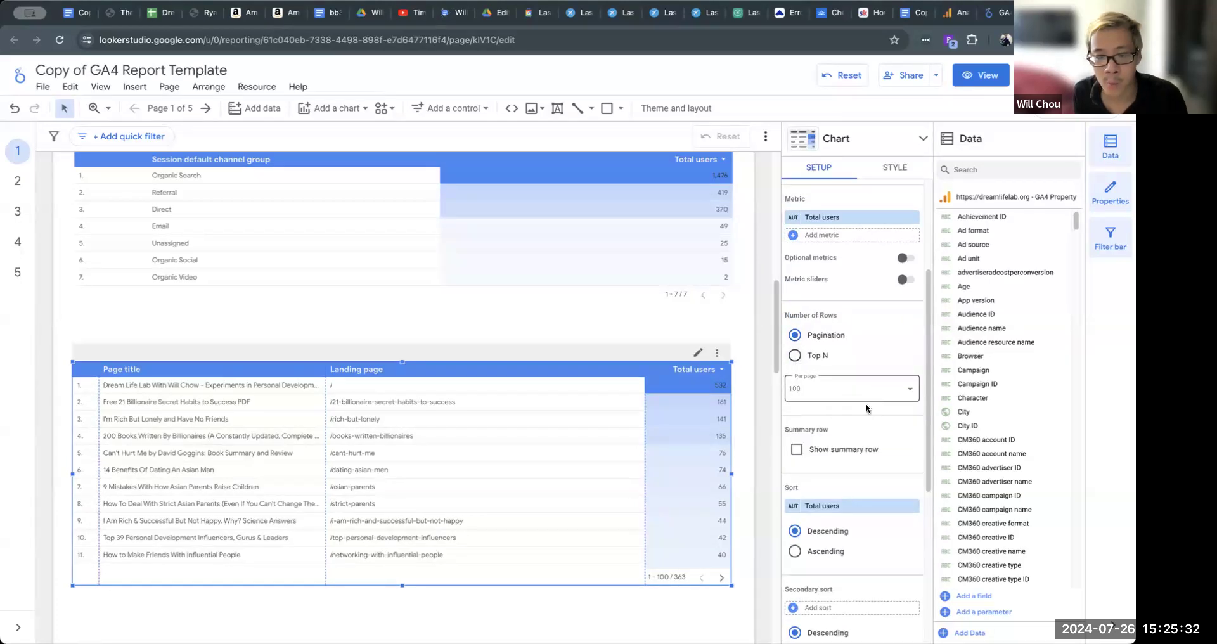
# - Stretch the page table further downward until 25 rows fit in it
pyautogui.scroll(-5, 599, 520)
pyautogui.scroll(-4, 460, 507)
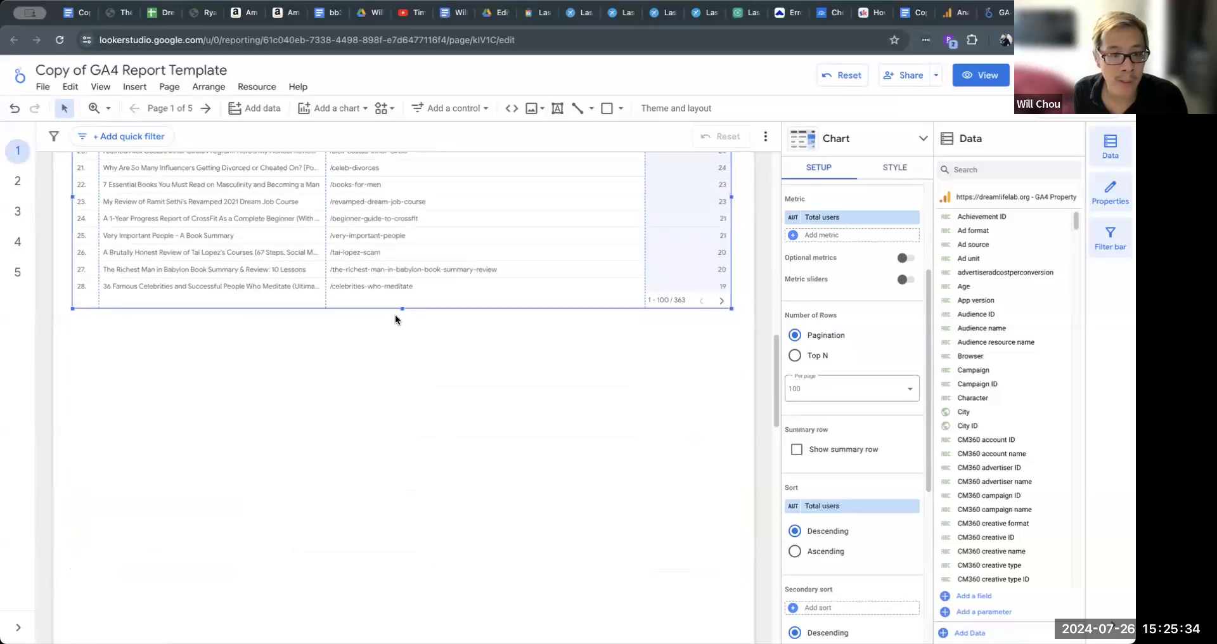
pyautogui.moveTo(403, 310); pyautogui.dragTo(403, 466)
pyautogui.moveTo(406, 368); pyautogui.dragTo(405, 344)
pyautogui.click(474, 514)
pyautogui.scroll(3, 475, 511)
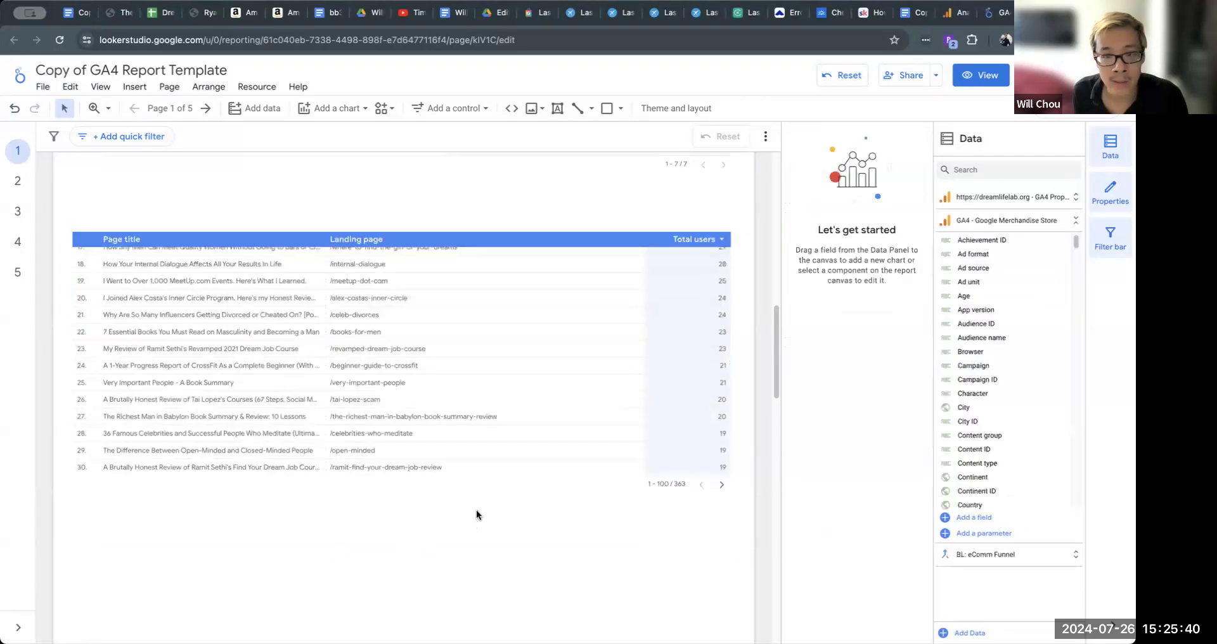
pyautogui.scroll(5, 518, 399)
pyautogui.click(415, 449)
pyautogui.moveTo(403, 492); pyautogui.dragTo(410, 602)
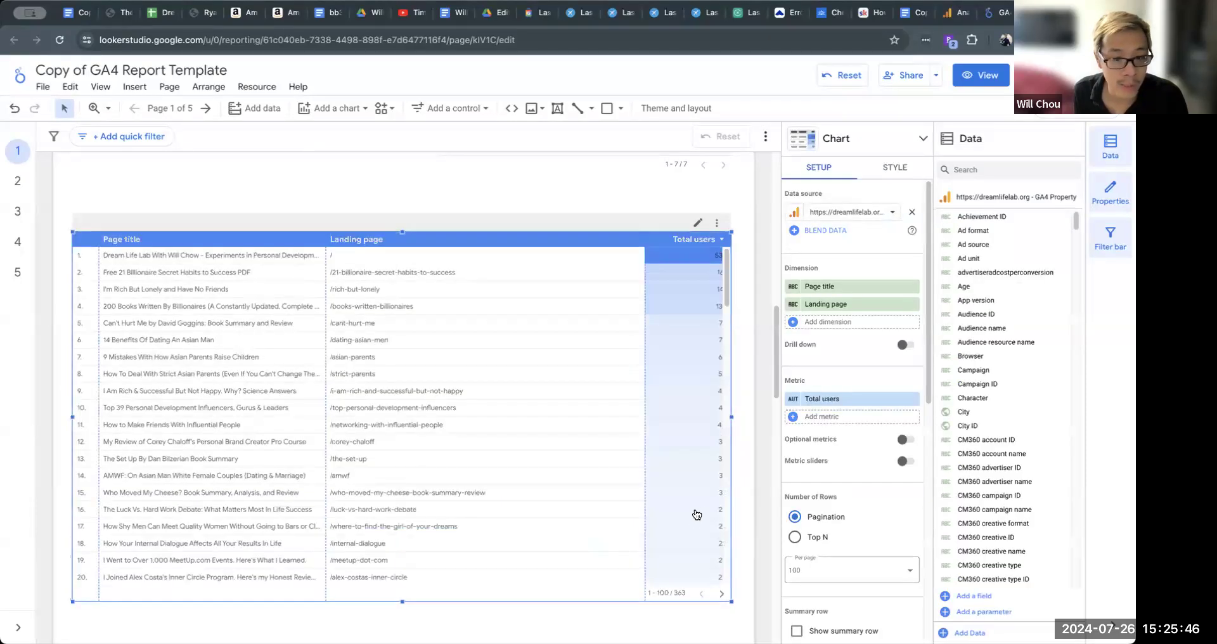
pyautogui.scroll(-3, 748, 495)
pyautogui.moveTo(402, 421); pyautogui.dragTo(404, 499)
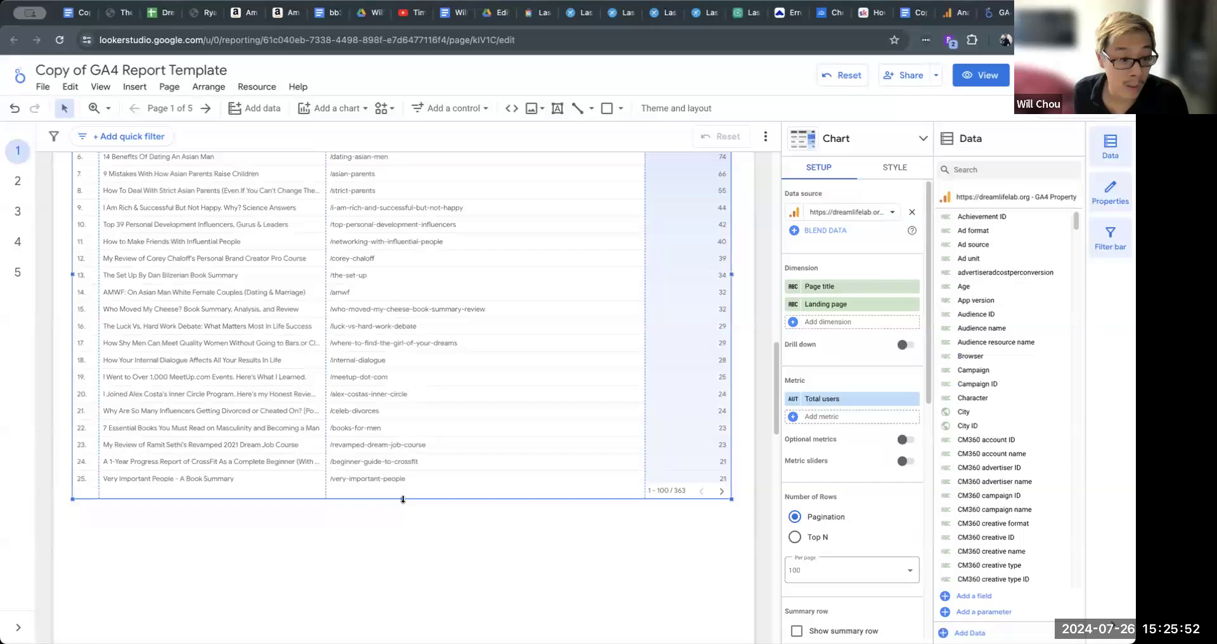
pyautogui.scroll(3, 755, 495)
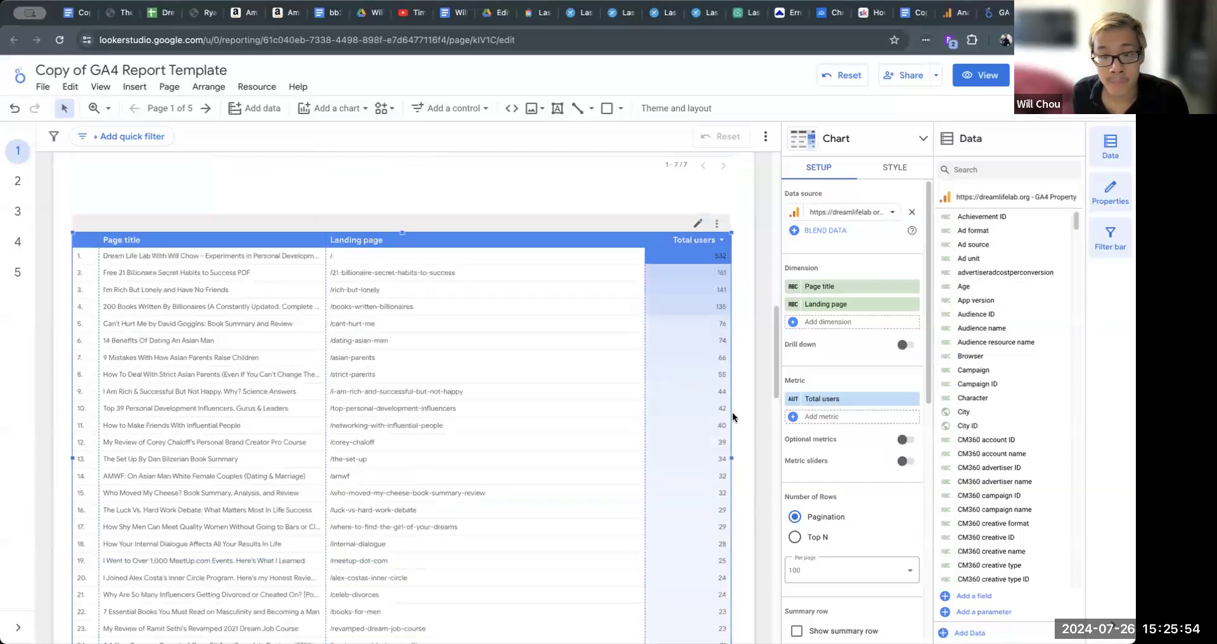
pyautogui.scroll(-4, 641, 437)
pyautogui.scroll(-4, 640, 441)
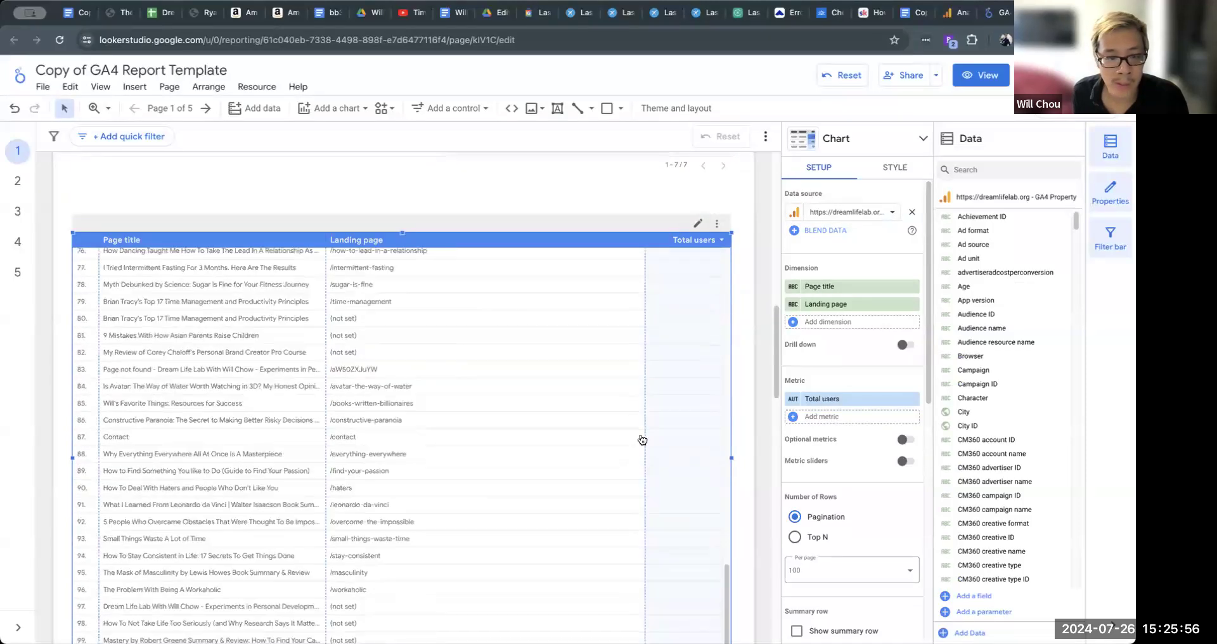
# - Look through the page table's rows, deselect it, and review it alongside the channel treemap and channel table
pyautogui.scroll(-2, 674, 452)
pyautogui.scroll(10, 673, 452)
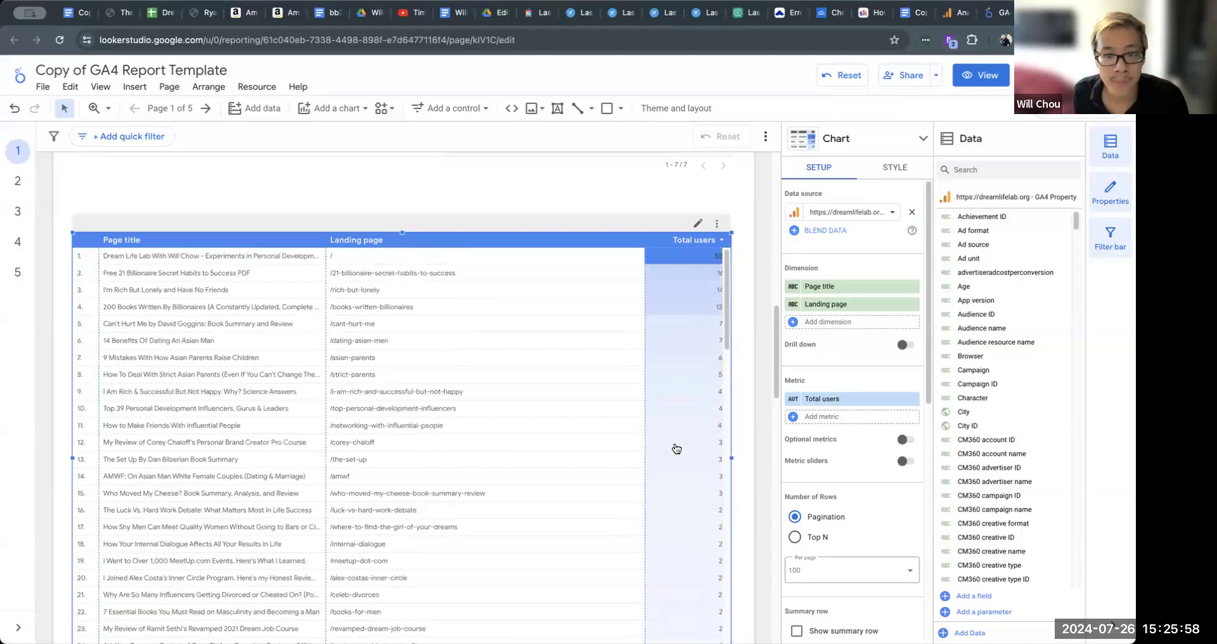
pyautogui.click(755, 377)
pyautogui.scroll(-3, 755, 380)
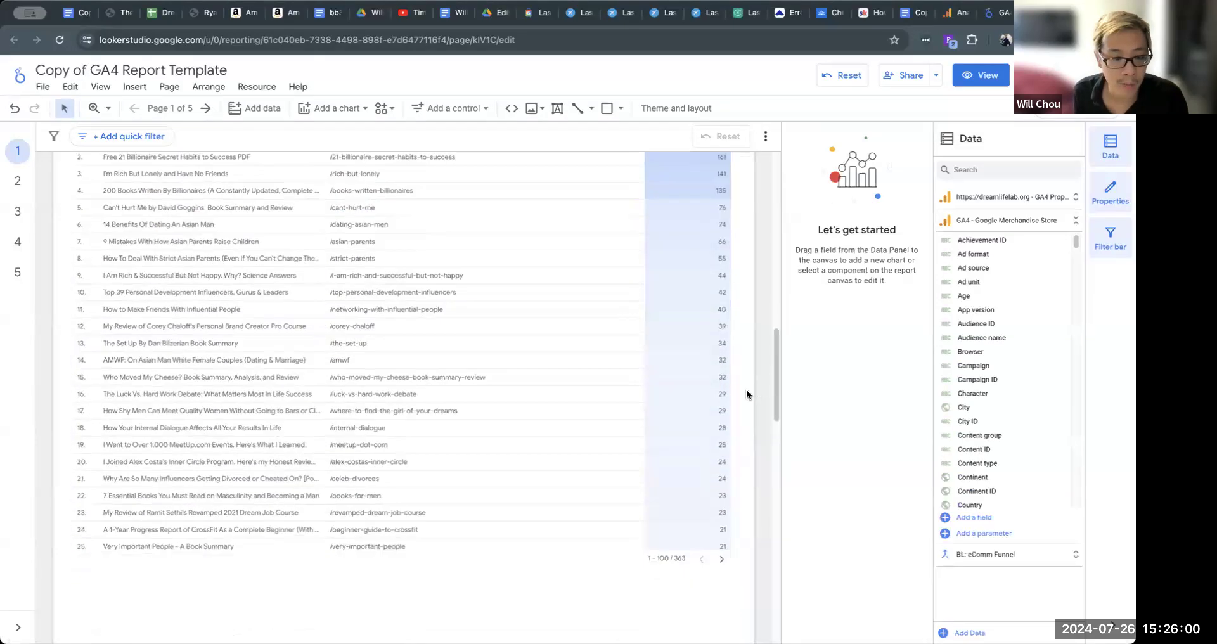
pyautogui.scroll(1, 755, 439)
pyautogui.scroll(1, 755, 438)
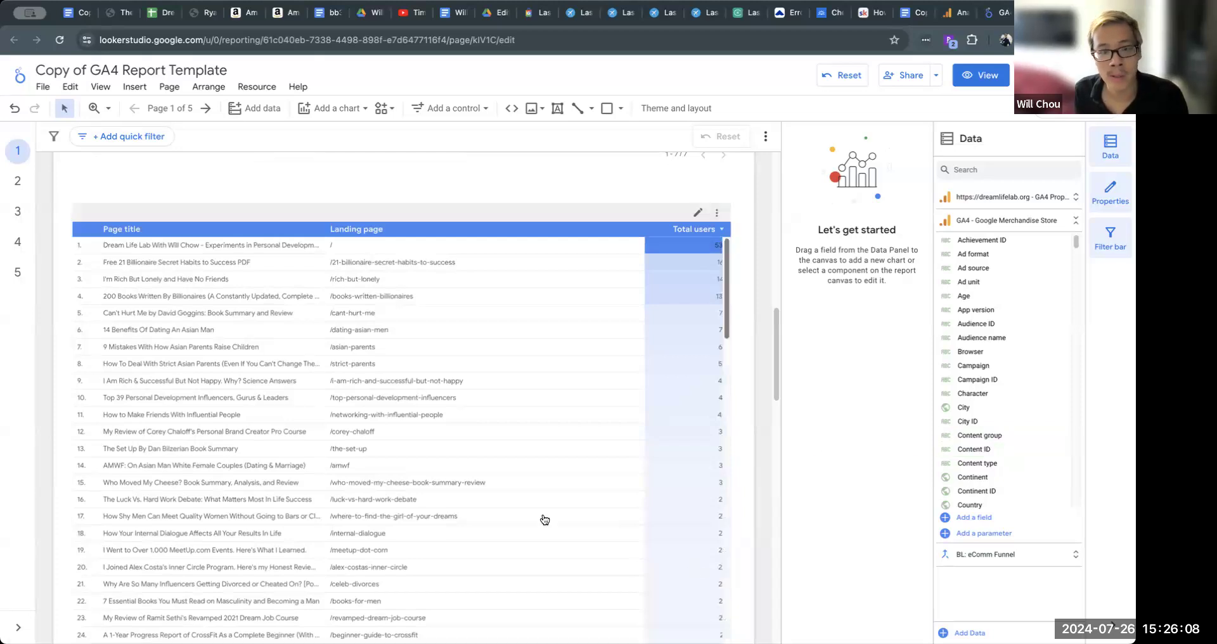
pyautogui.scroll(5, 763, 504)
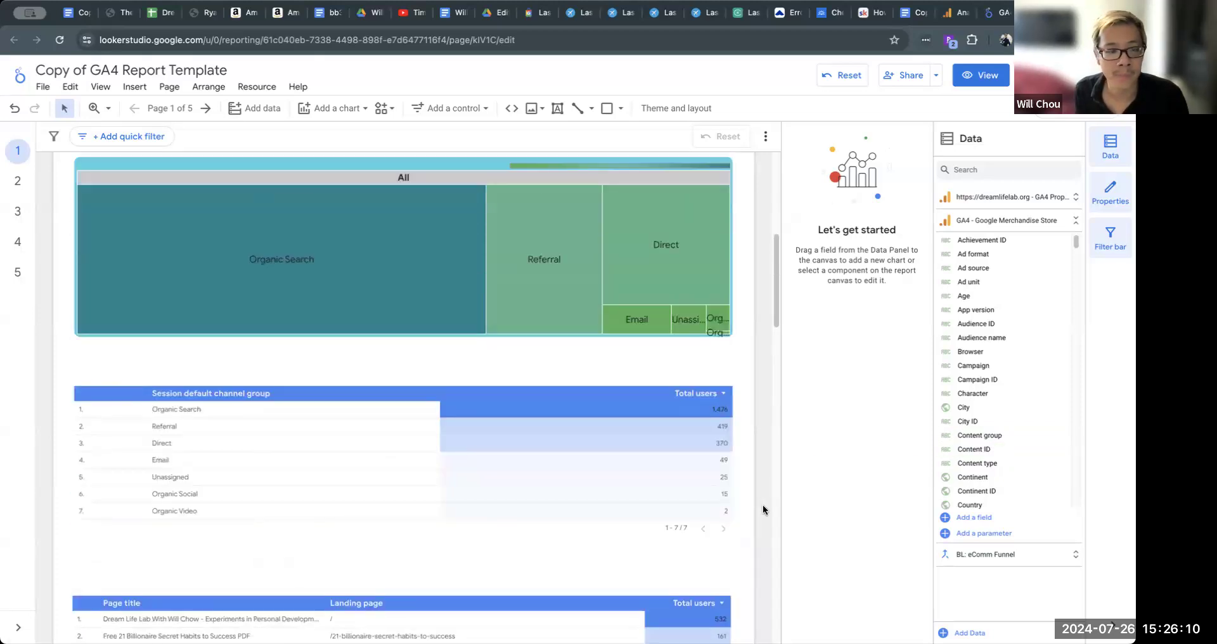
pyautogui.scroll(3, 762, 503)
pyautogui.scroll(-8, 739, 506)
# - Open the list of available filters for the page title and landing page table
pyautogui.click(530, 507)
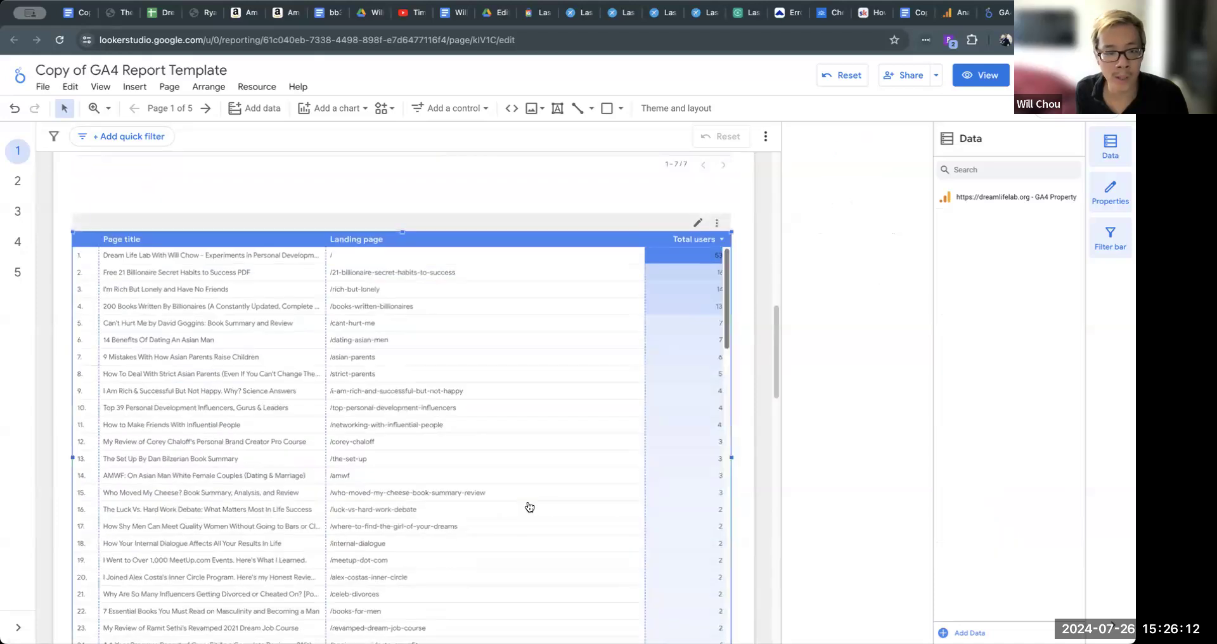
pyautogui.scroll(-5, 862, 520)
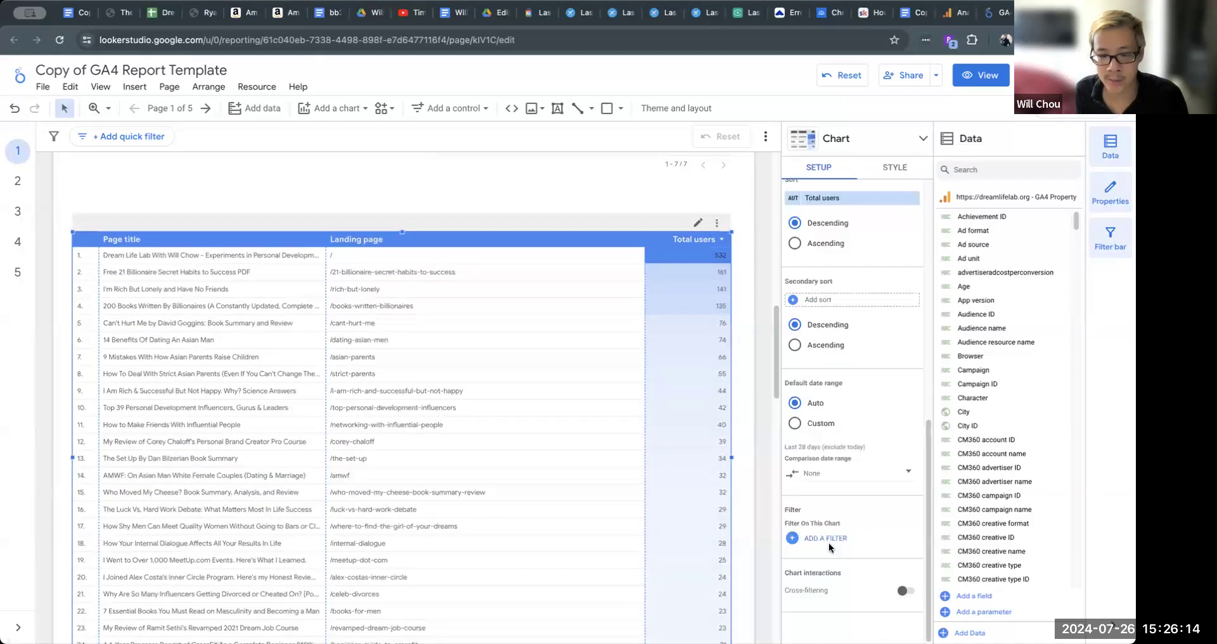
pyautogui.click(831, 539)
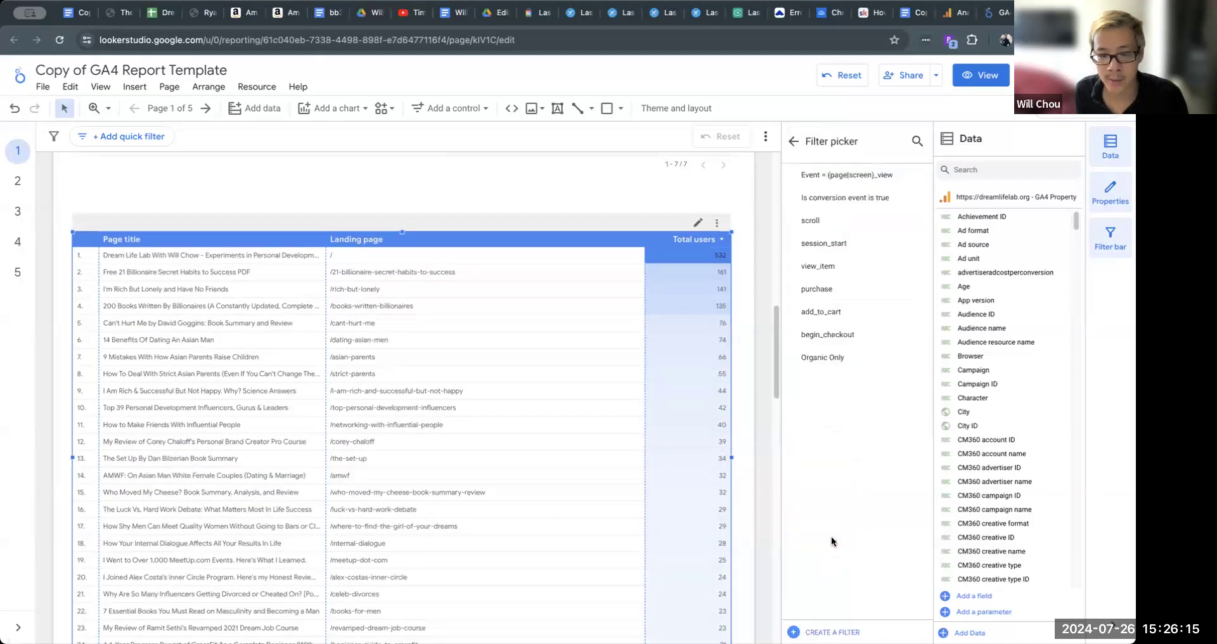
# - Apply the Organic Only filter to the landing page table and move the table slightly lower on the page
pyautogui.click(822, 359)
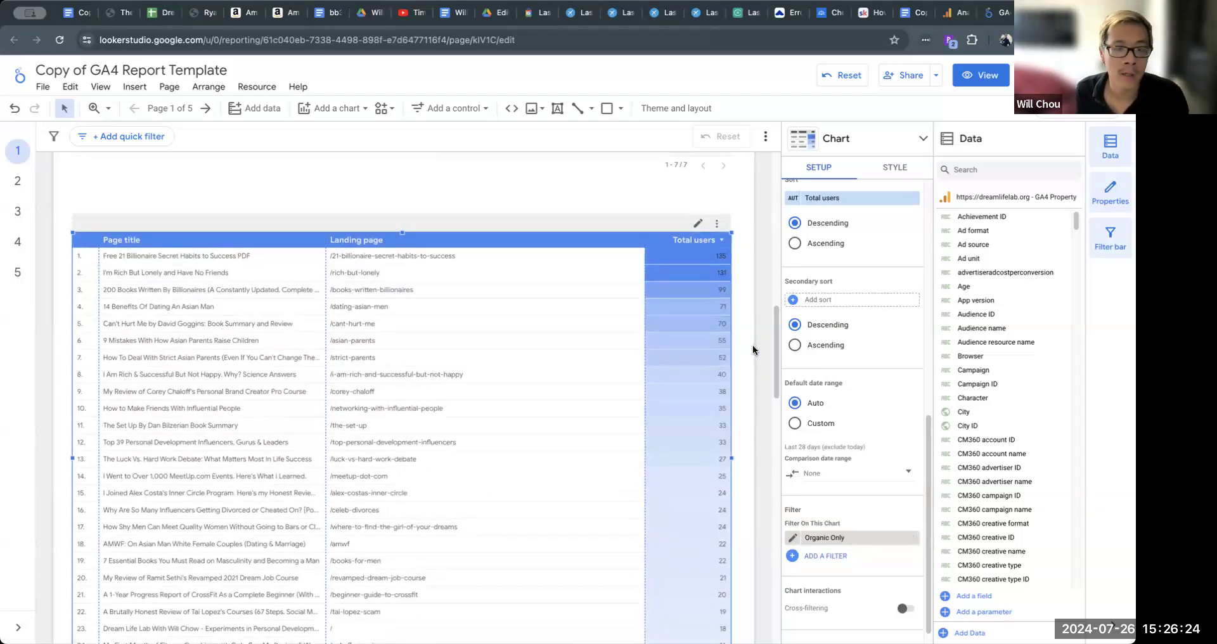
pyautogui.scroll(3, 753, 348)
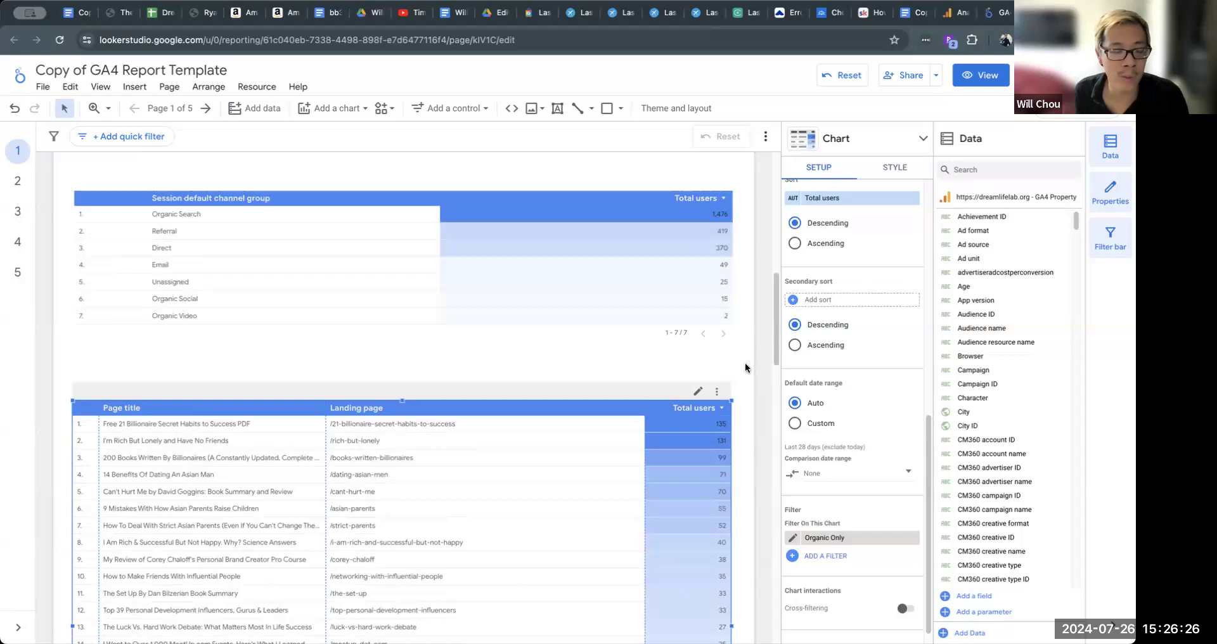
pyautogui.moveTo(482, 465); pyautogui.dragTo(487, 501)
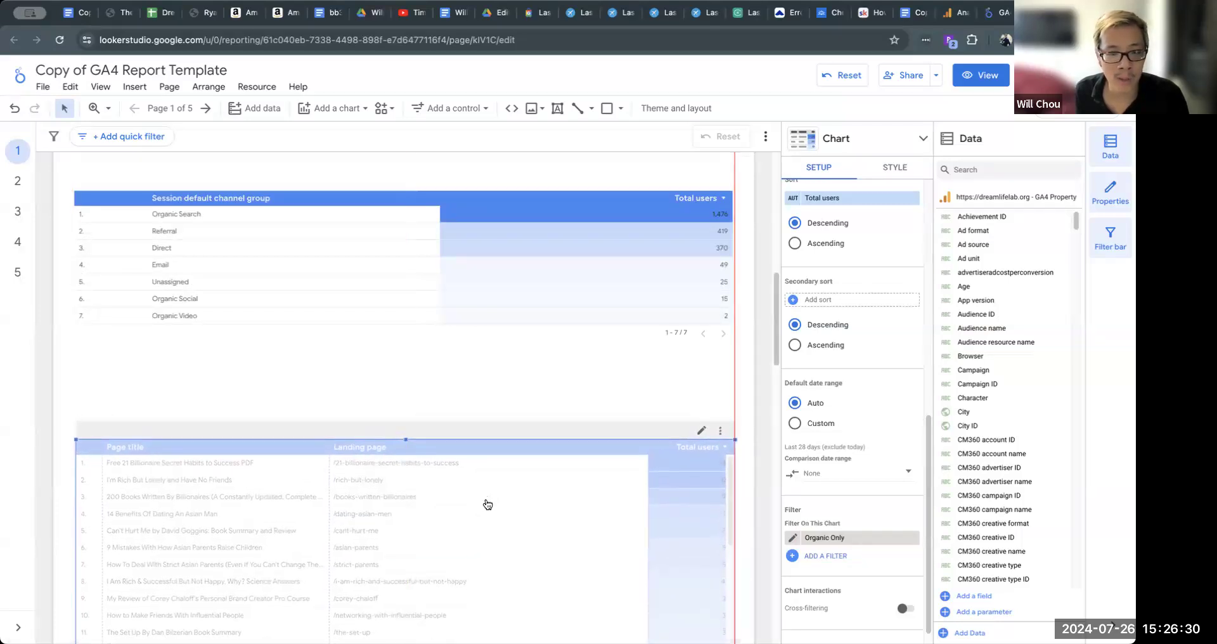
pyautogui.scroll(10, 761, 415)
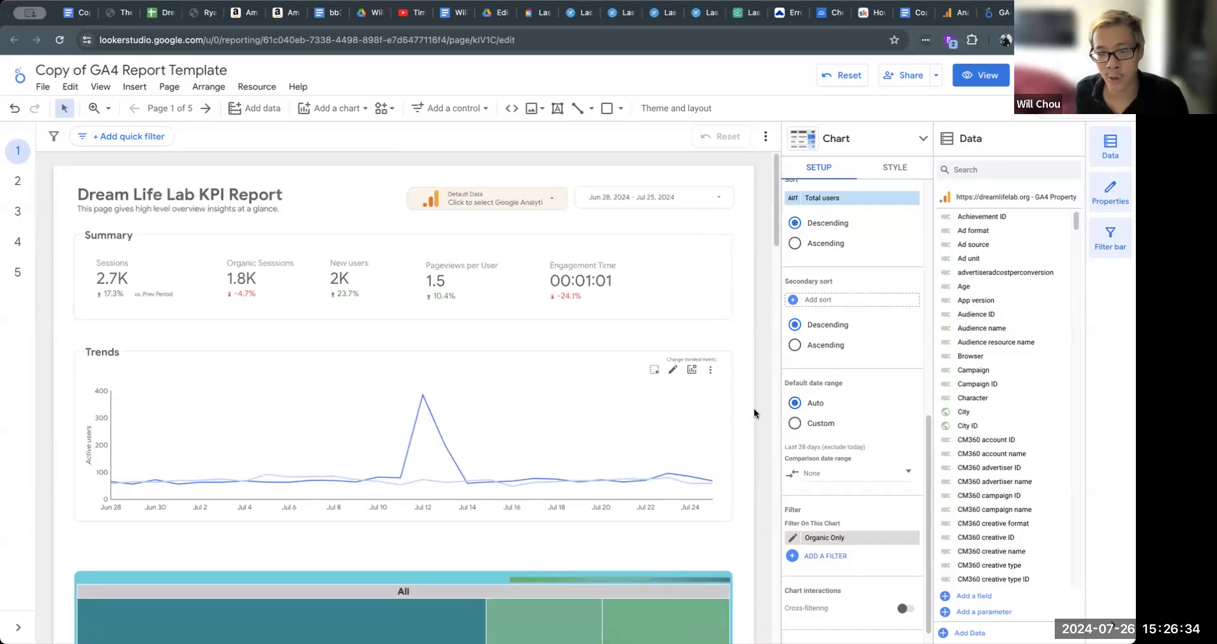
pyautogui.scroll(-10, 754, 413)
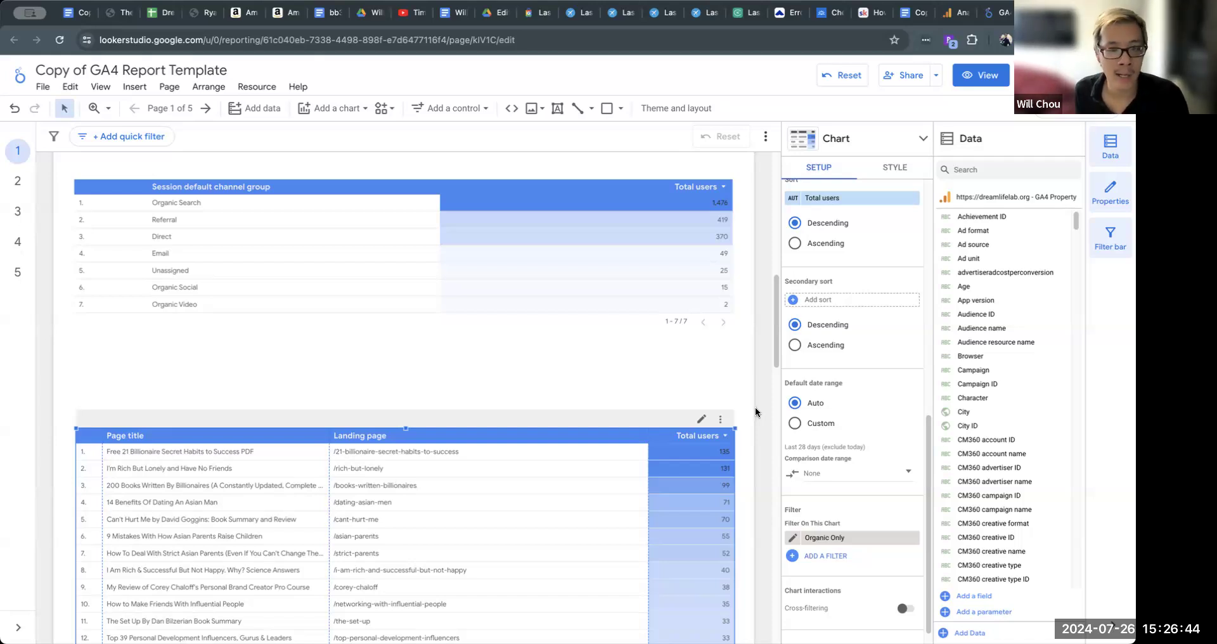
pyautogui.click(751, 399)
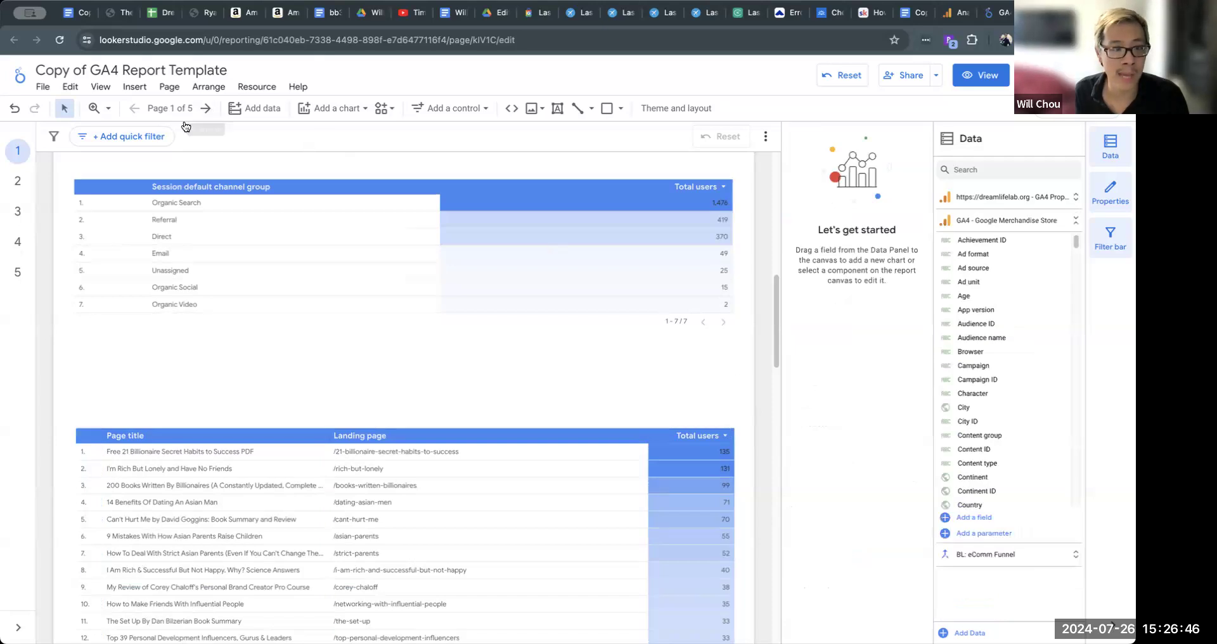
# - Insert a text box above the landing page table with 28px text reading "Landing Pages by Total Users"
pyautogui.click(557, 110)
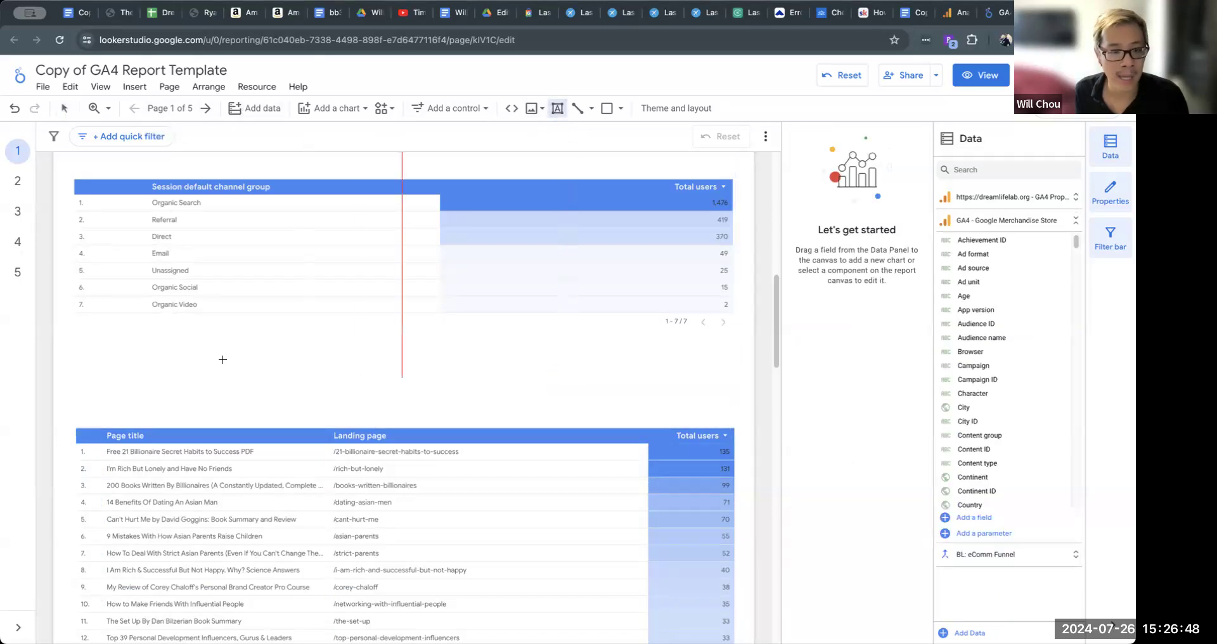
pyautogui.moveTo(209, 376); pyautogui.dragTo(592, 412)
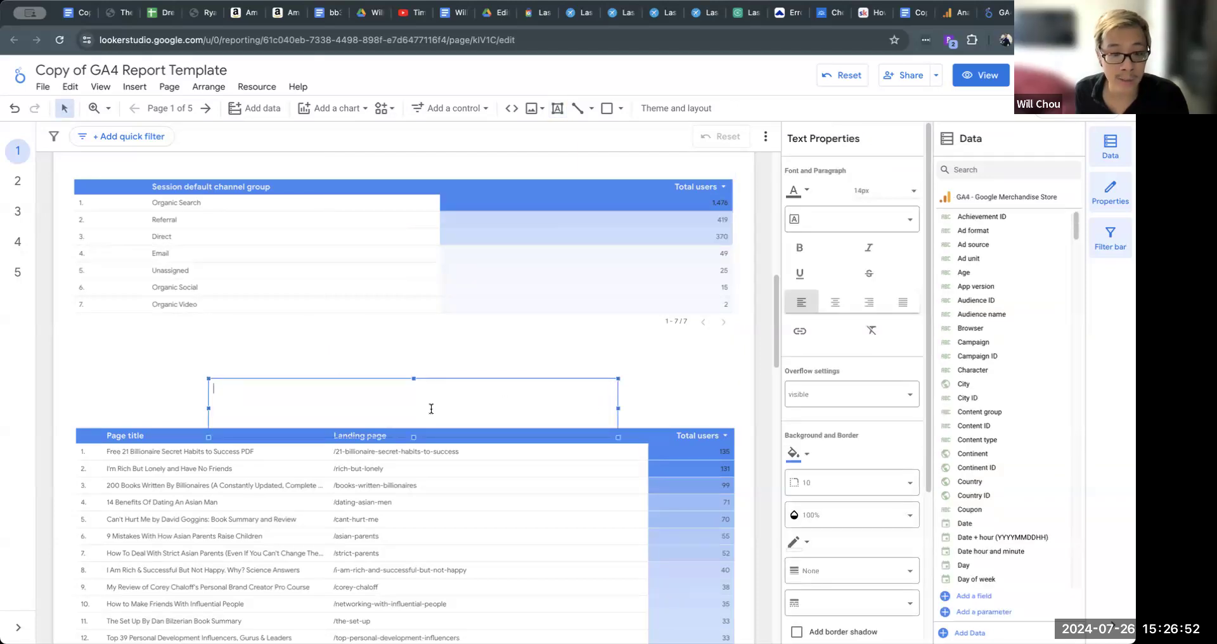
pyautogui.click(900, 192)
pyautogui.click(894, 252)
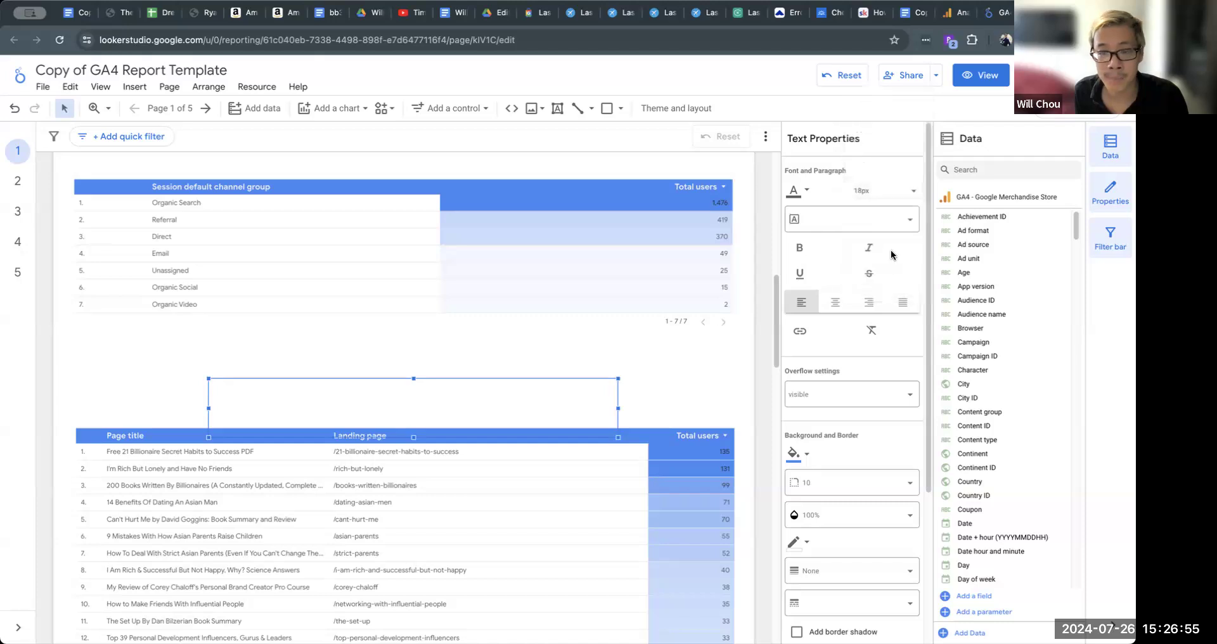
pyautogui.click(893, 198)
pyautogui.click(895, 289)
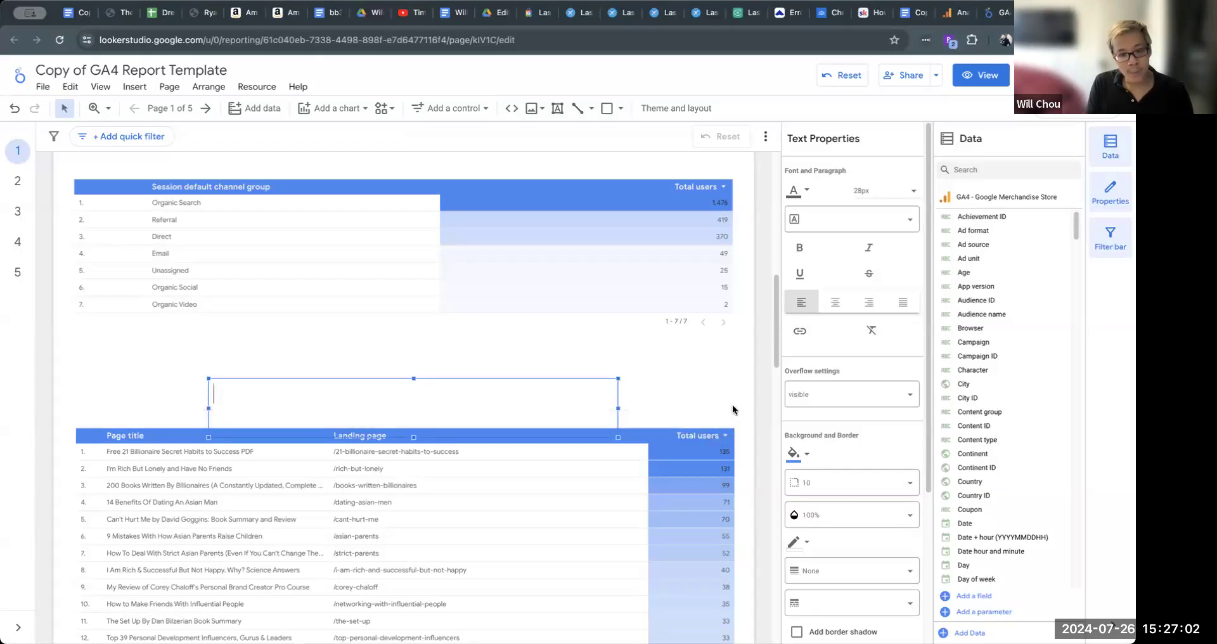
pyautogui.write('Landing Pages by Total Users')
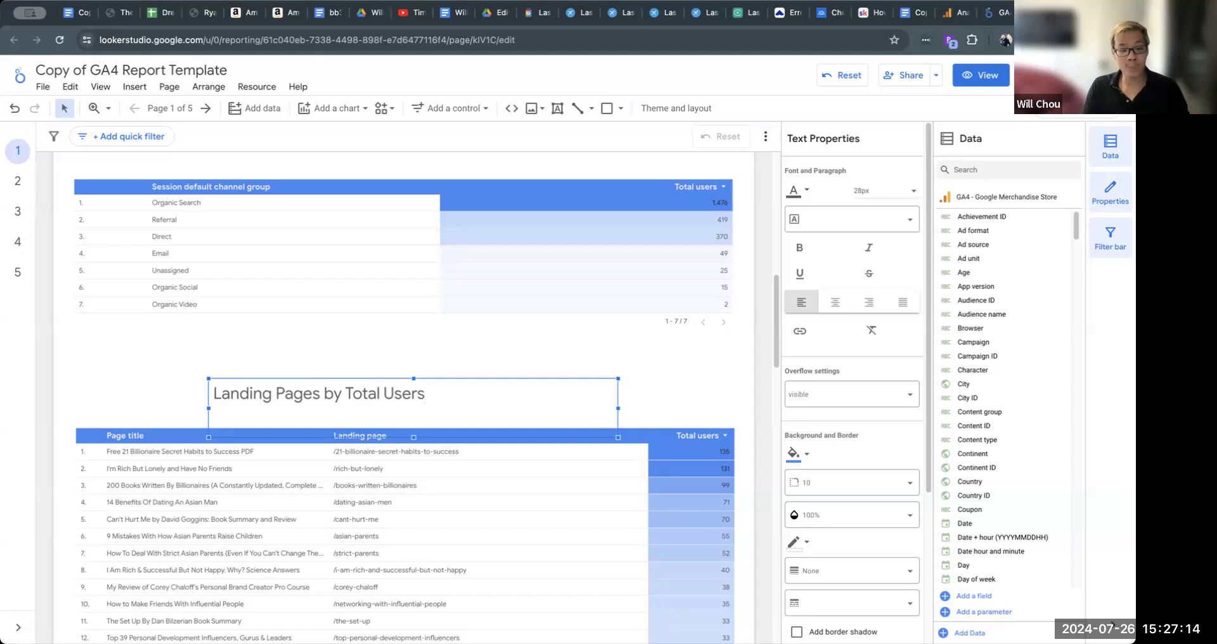
# - Replace the heading text with "What are the most popular pages people came to from organic search?"
pyautogui.hotkey('ctrl', 'a')
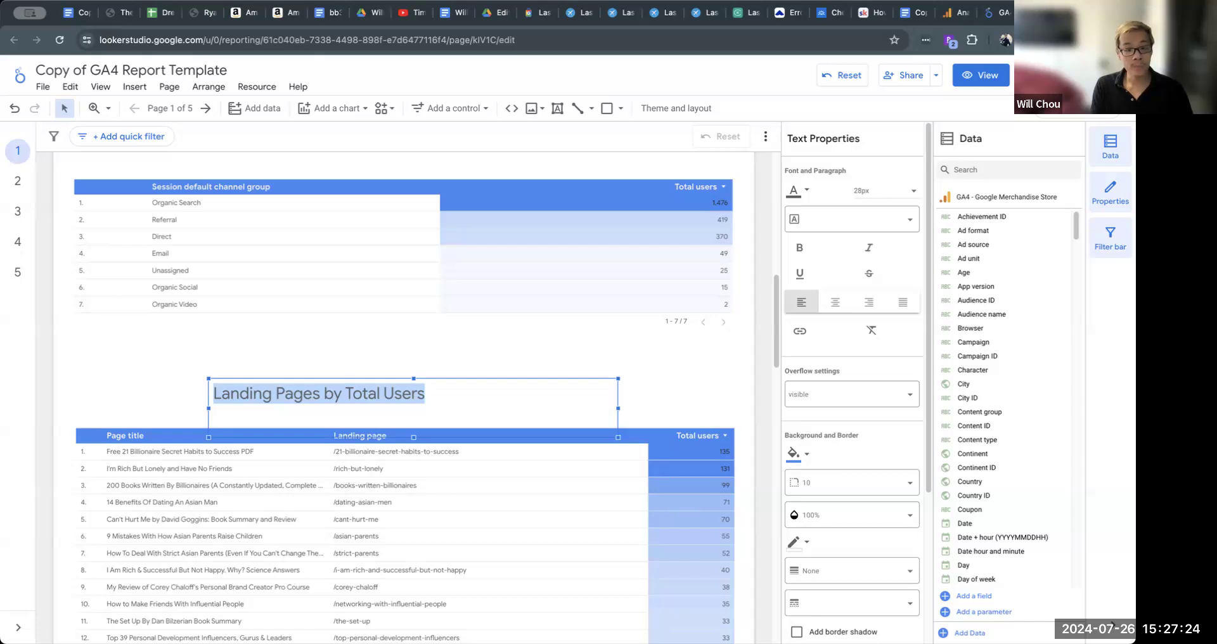
pyautogui.write('What ')
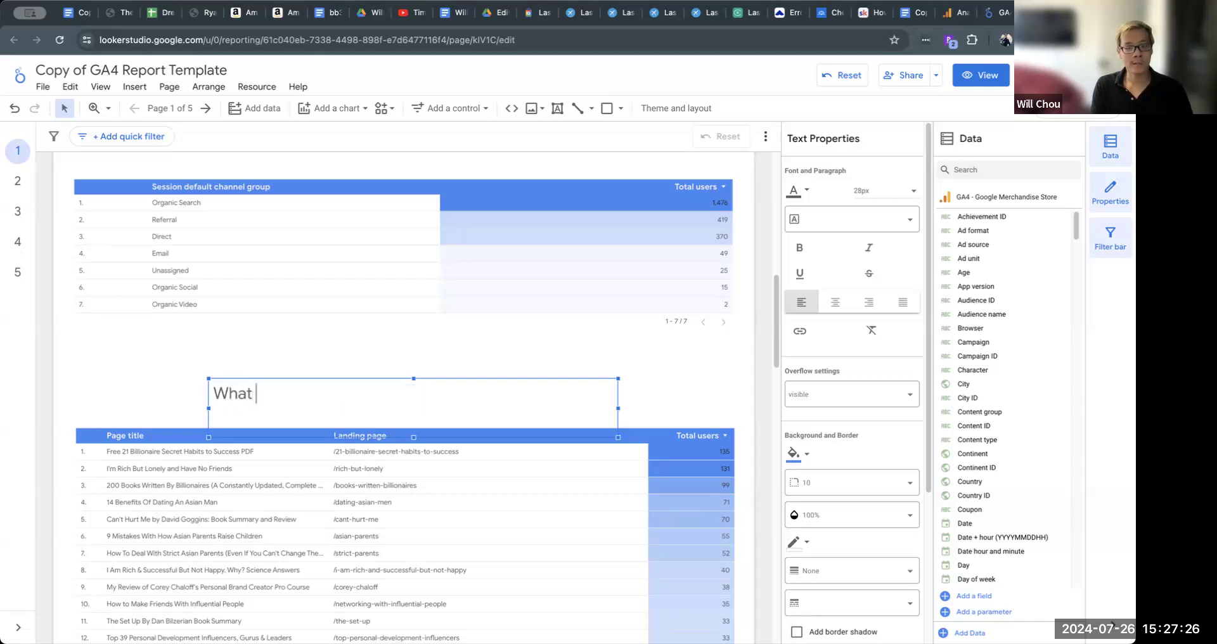
pyautogui.write('Are')
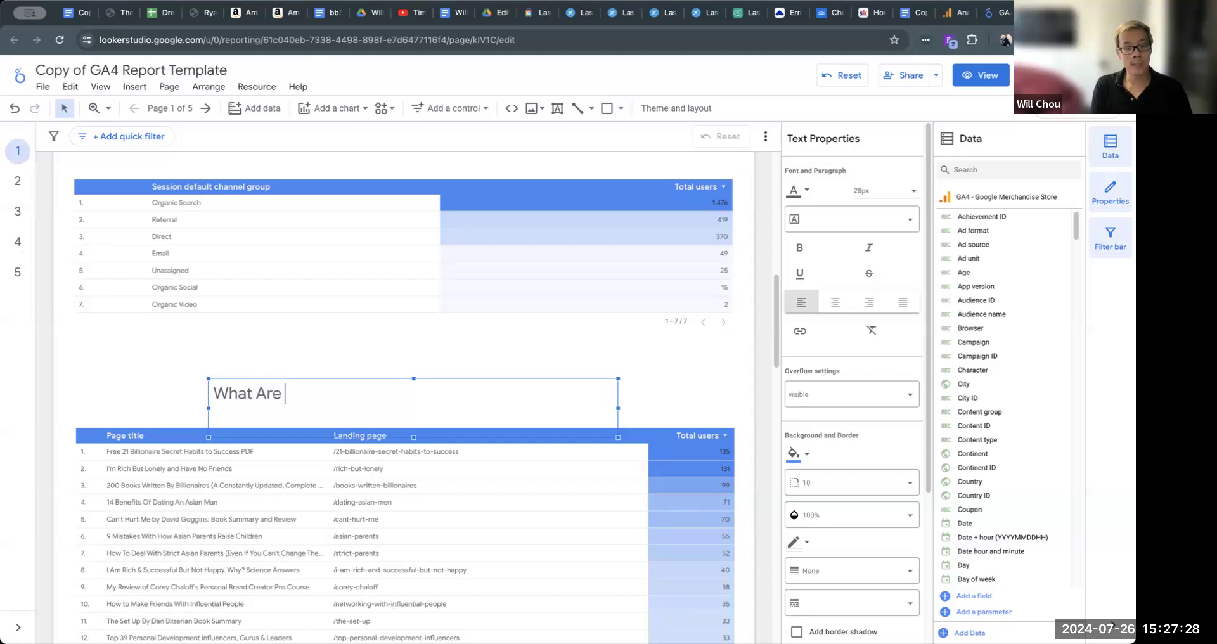
pyautogui.press('BackSpace')
pyautogui.press('BackSpace')
pyautogui.write('are the most popu')
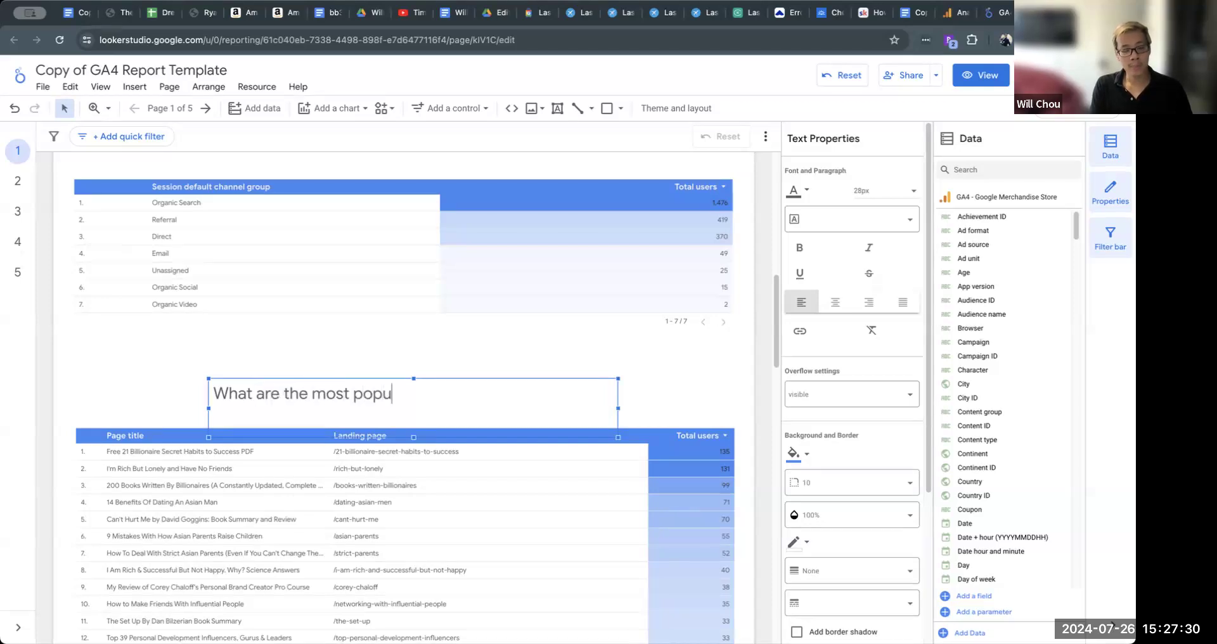
pyautogui.write('lar pages people')
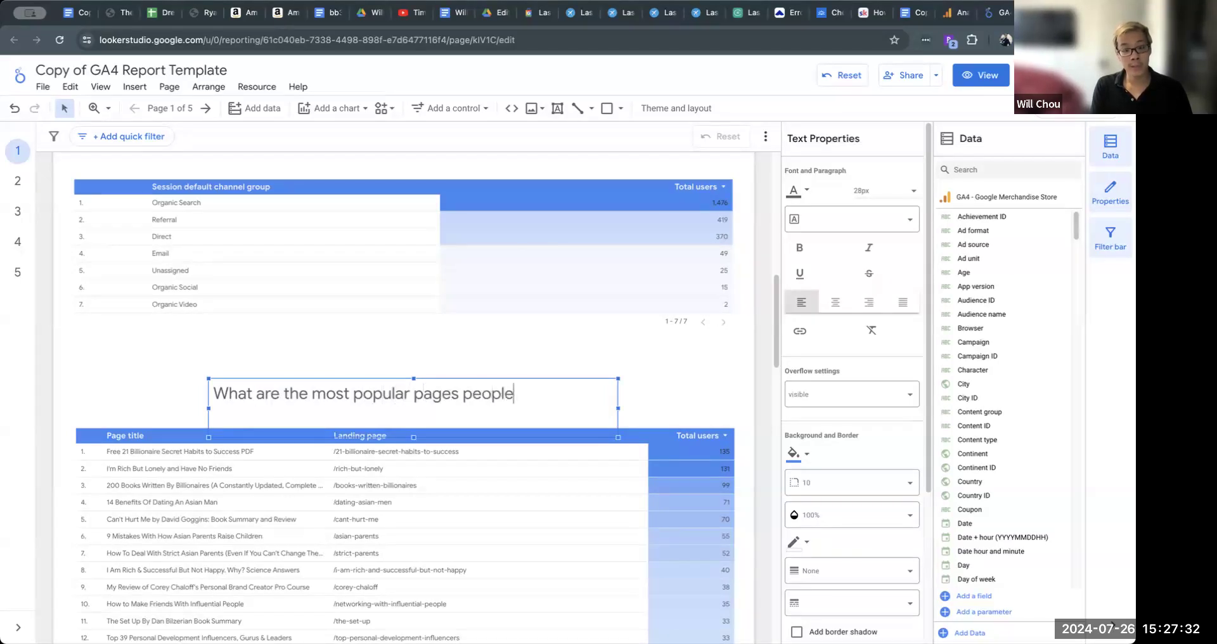
pyautogui.write(' came to ')
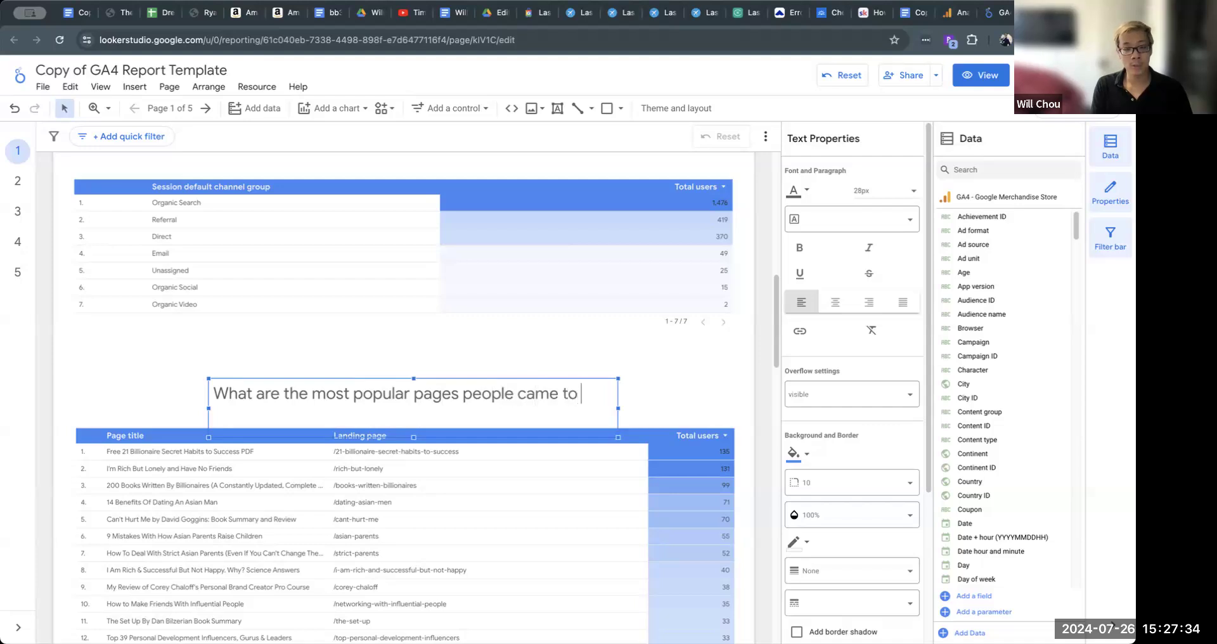
pyautogui.write('from organic searh')
pyautogui.press('BackSpace')
pyautogui.write('ch?')
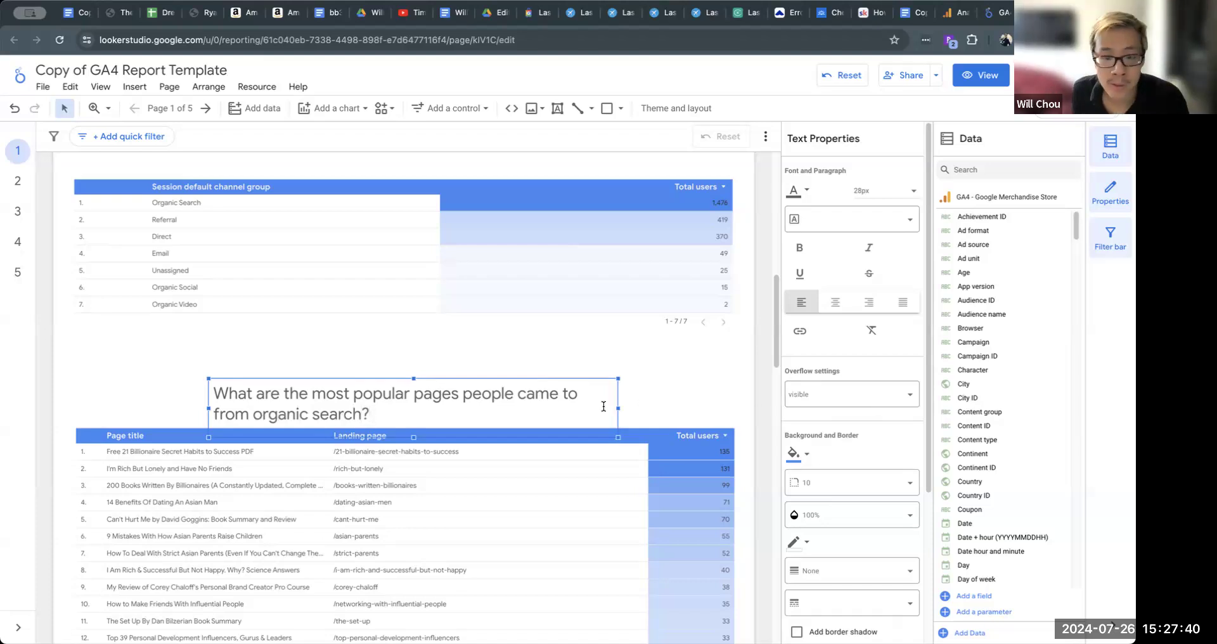
# - Widen the heading's text box to fit the question on one line and centre it just above the landing page table
pyautogui.moveTo(618, 408); pyautogui.dragTo(805, 403)
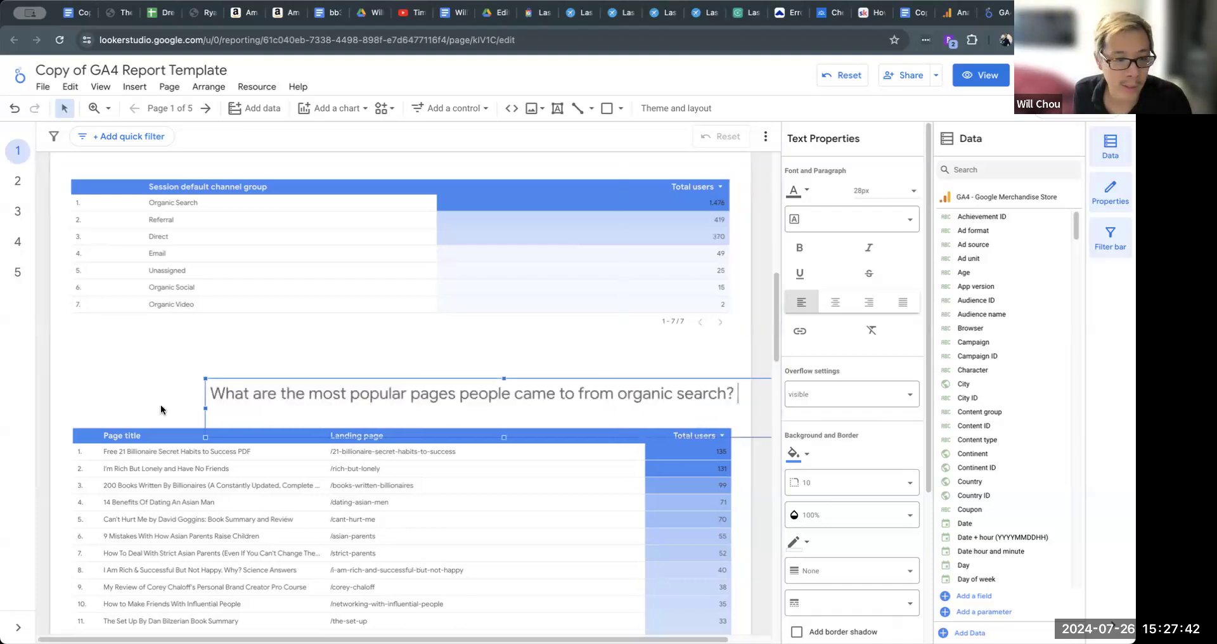
pyautogui.moveTo(503, 379); pyautogui.dragTo(428, 388)
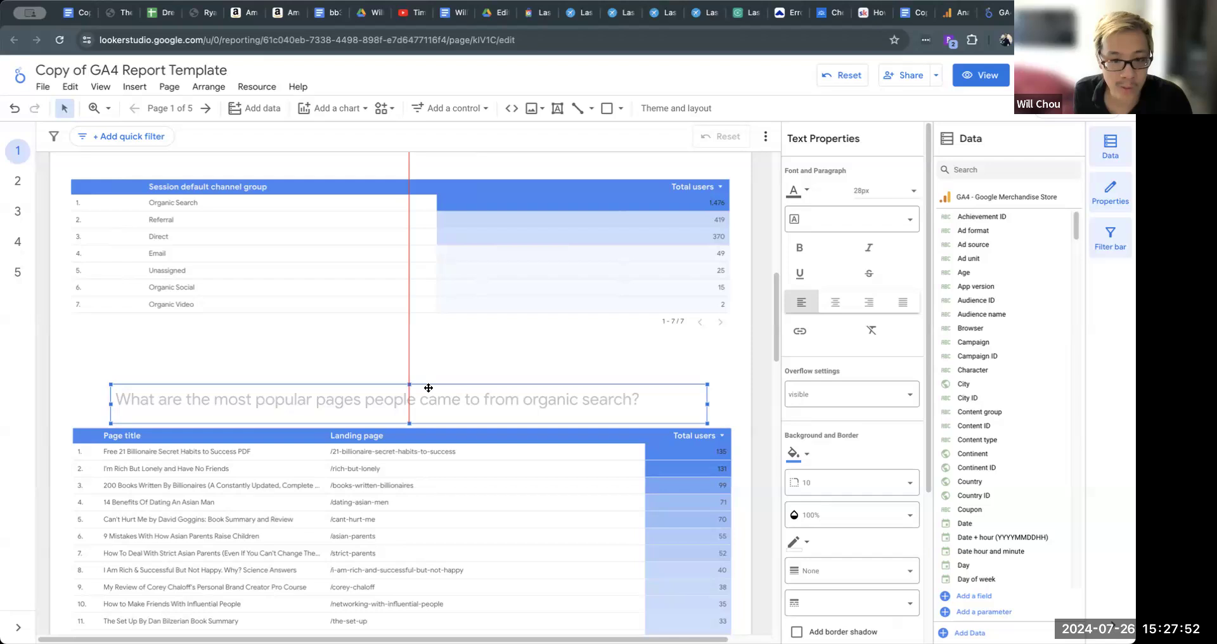
pyautogui.moveTo(428, 388); pyautogui.dragTo(428, 388)
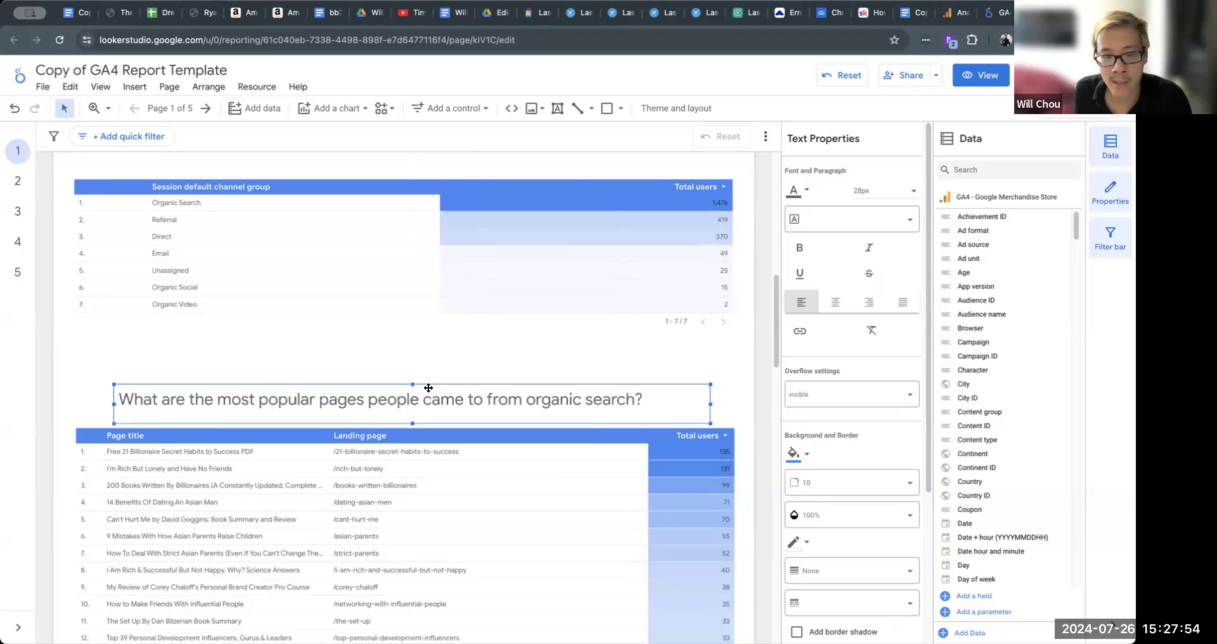
pyautogui.click(742, 383)
# - Nudge the landing page table slightly down to leave more space below its heading
pyautogui.scroll(-3, 742, 384)
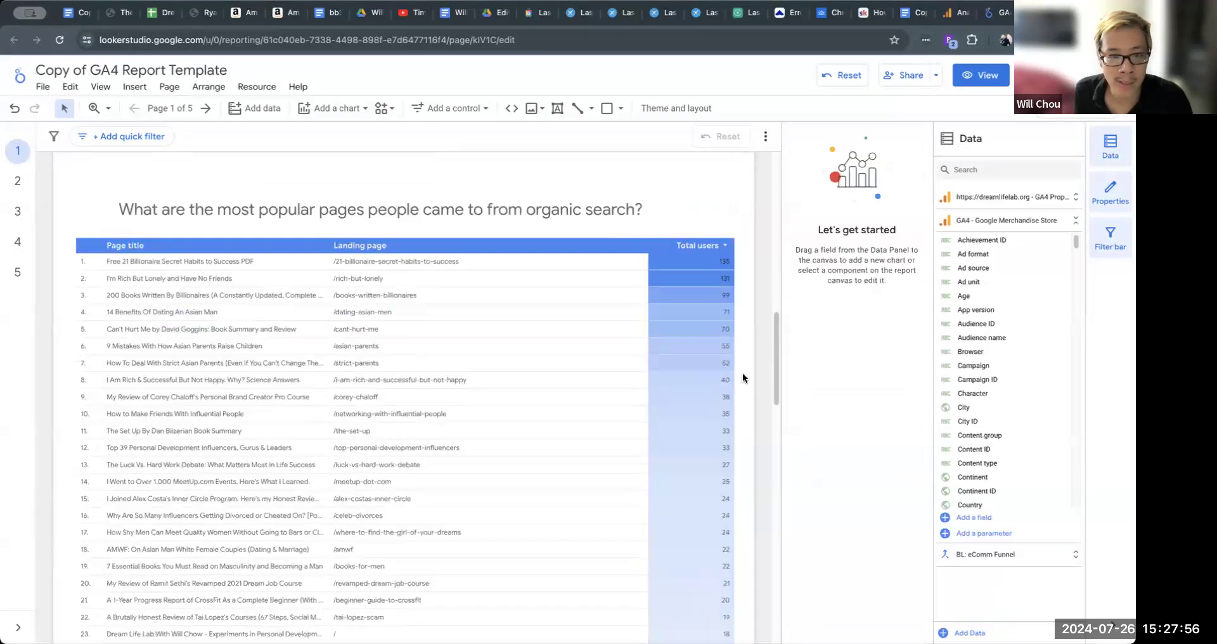
pyautogui.moveTo(429, 472); pyautogui.dragTo(437, 478)
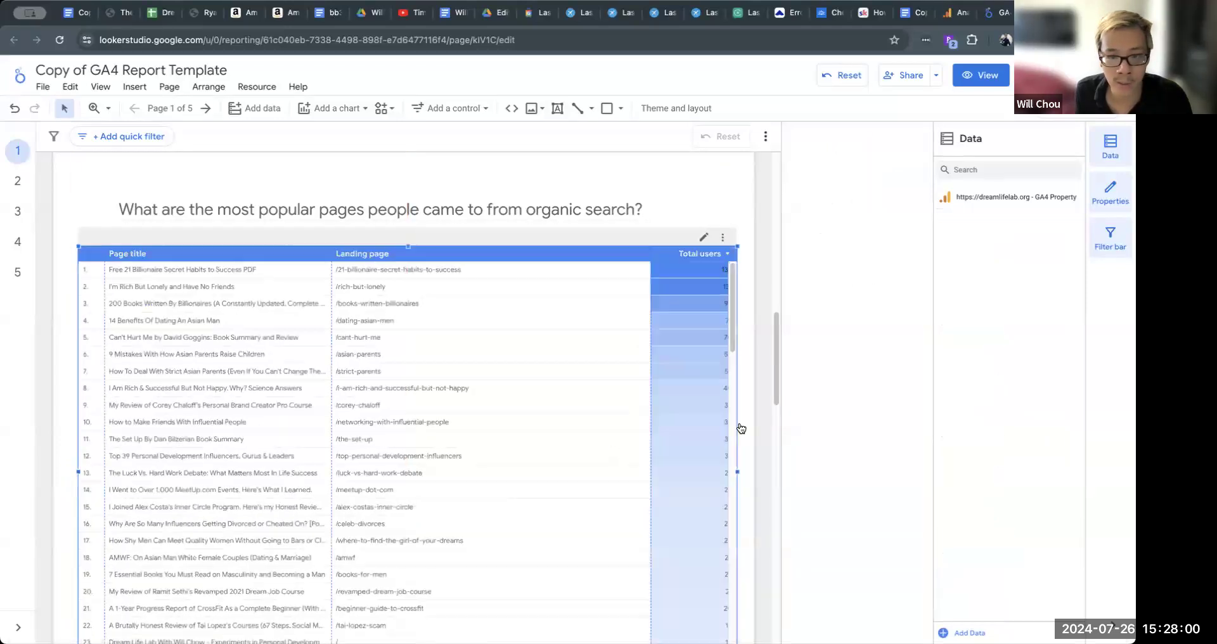
pyautogui.click(755, 407)
# - Shift the Summary frame and title with the Sessions, Organic Sessions and New users scorecards slightly down and to the left
pyautogui.scroll(5, 695, 471)
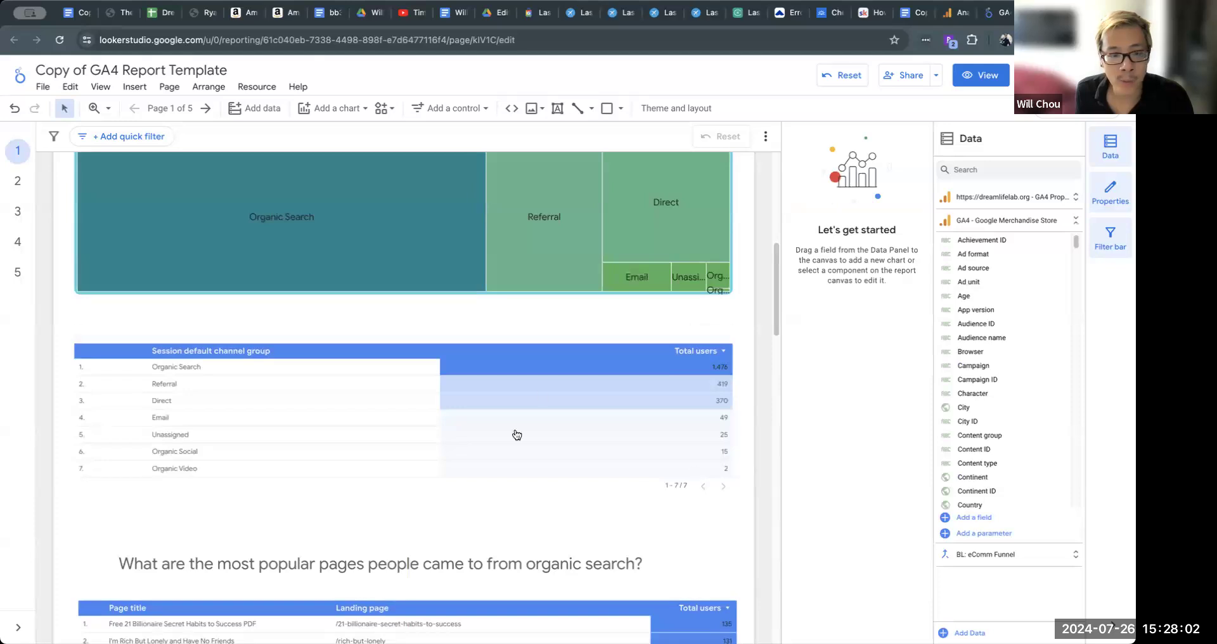
pyautogui.scroll(6, 719, 348)
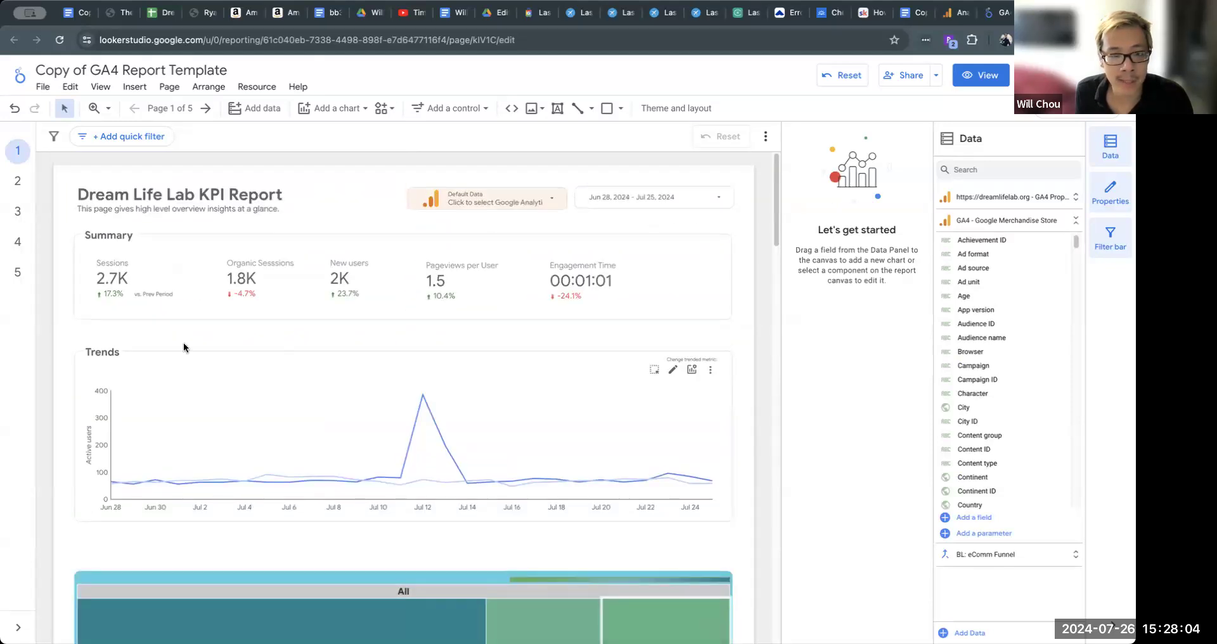
pyautogui.moveTo(57, 236); pyautogui.dragTo(316, 317)
pyautogui.moveTo(506, 246); pyautogui.dragTo(504, 251)
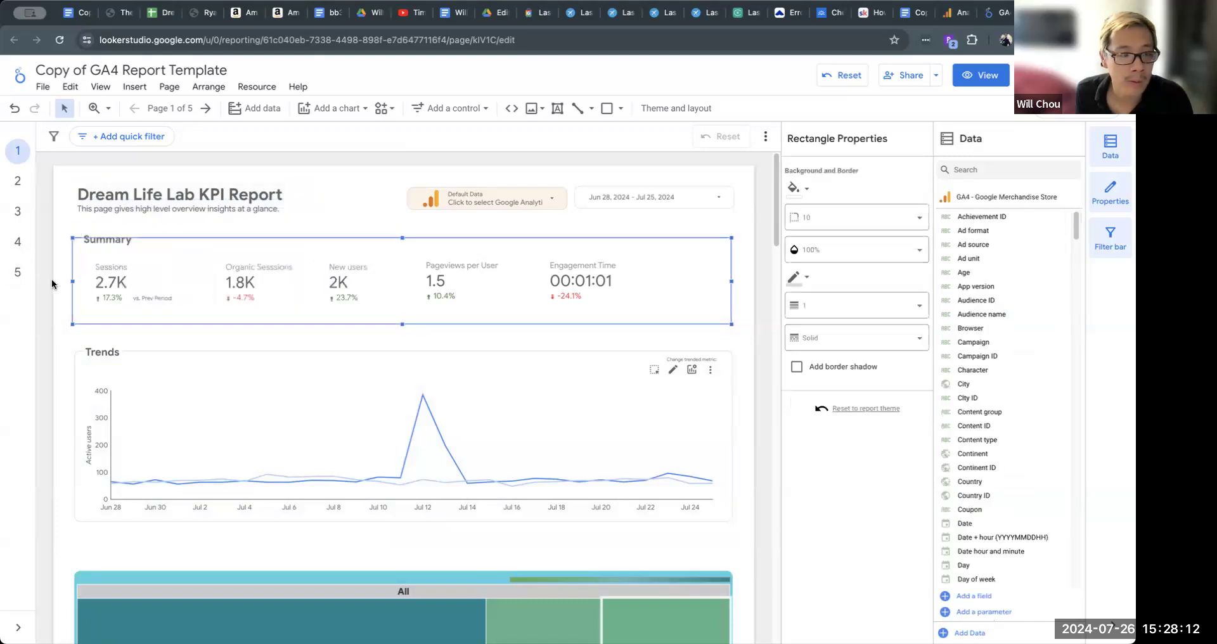
pyautogui.click(63, 322)
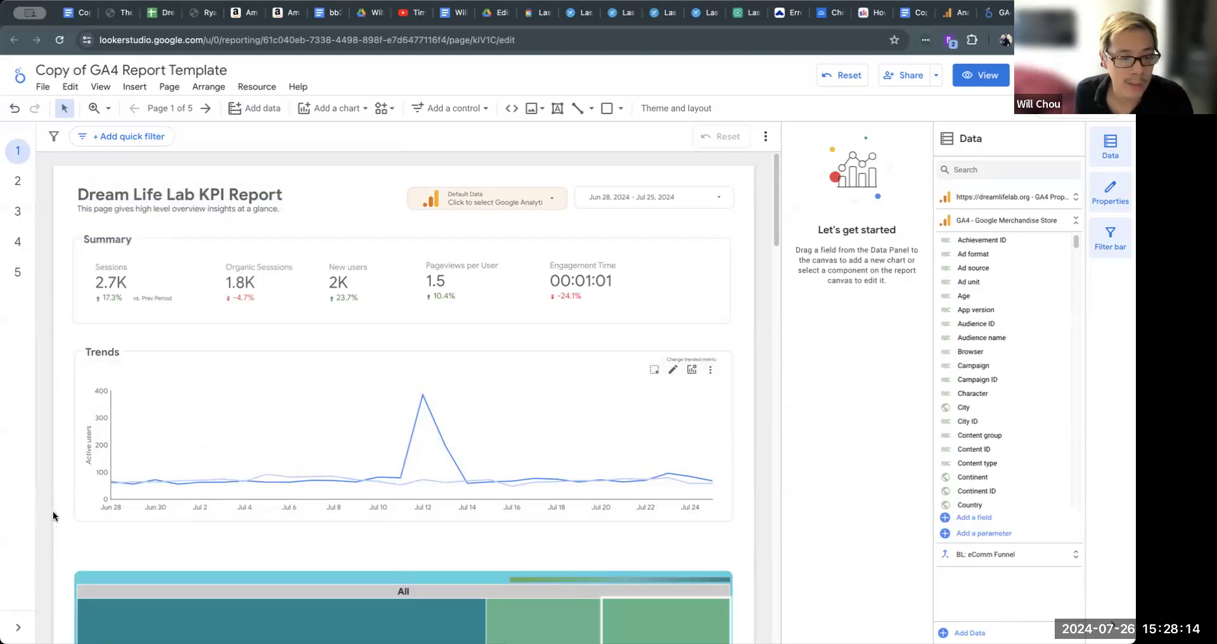
# - Examine the rectangle frames around the Trends and Summary sections and the shape options available for drawing such frames
pyautogui.scroll(-4, 135, 378)
pyautogui.scroll(4, 52, 357)
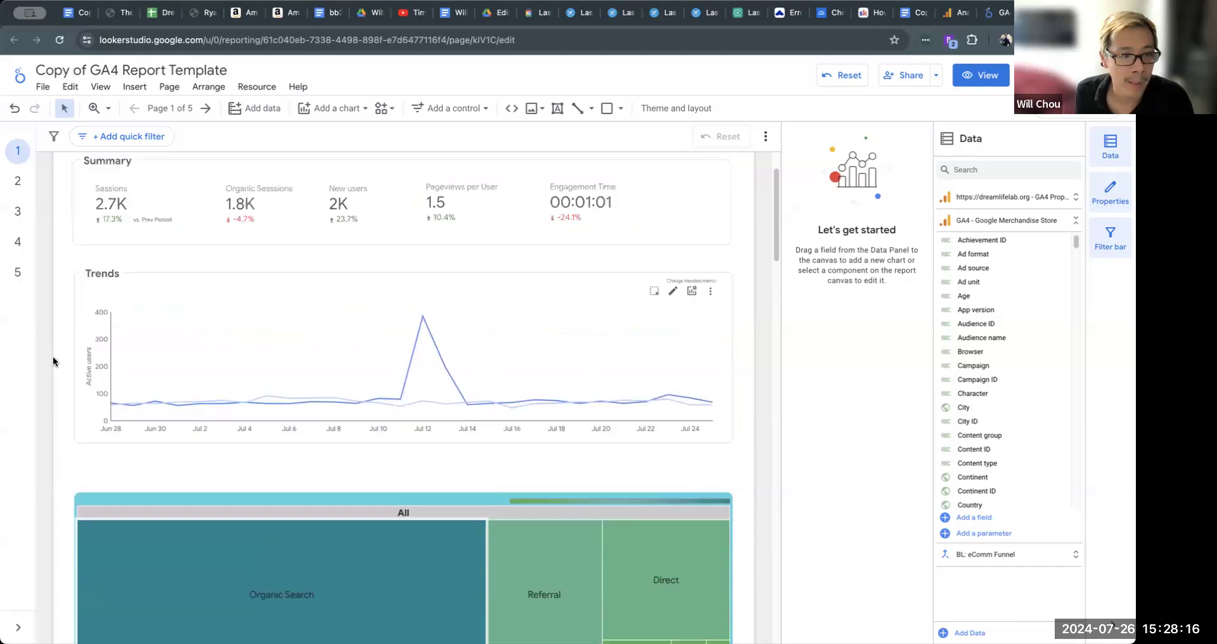
pyautogui.click(111, 353)
pyautogui.click(161, 353)
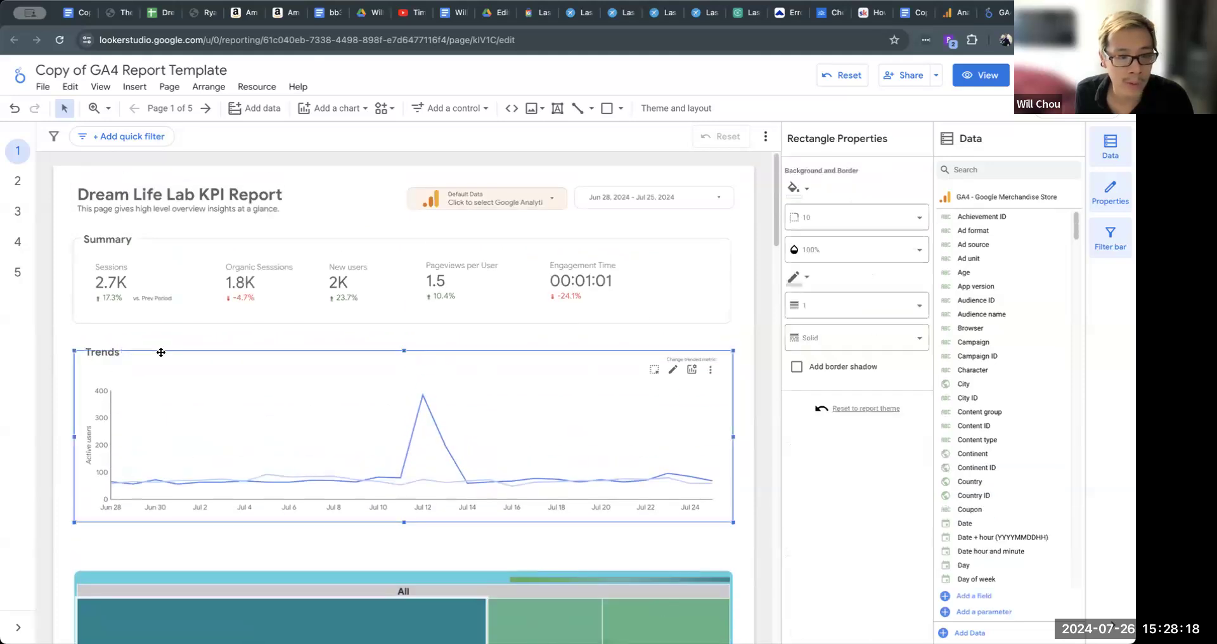
pyautogui.click(128, 234)
pyautogui.click(168, 237)
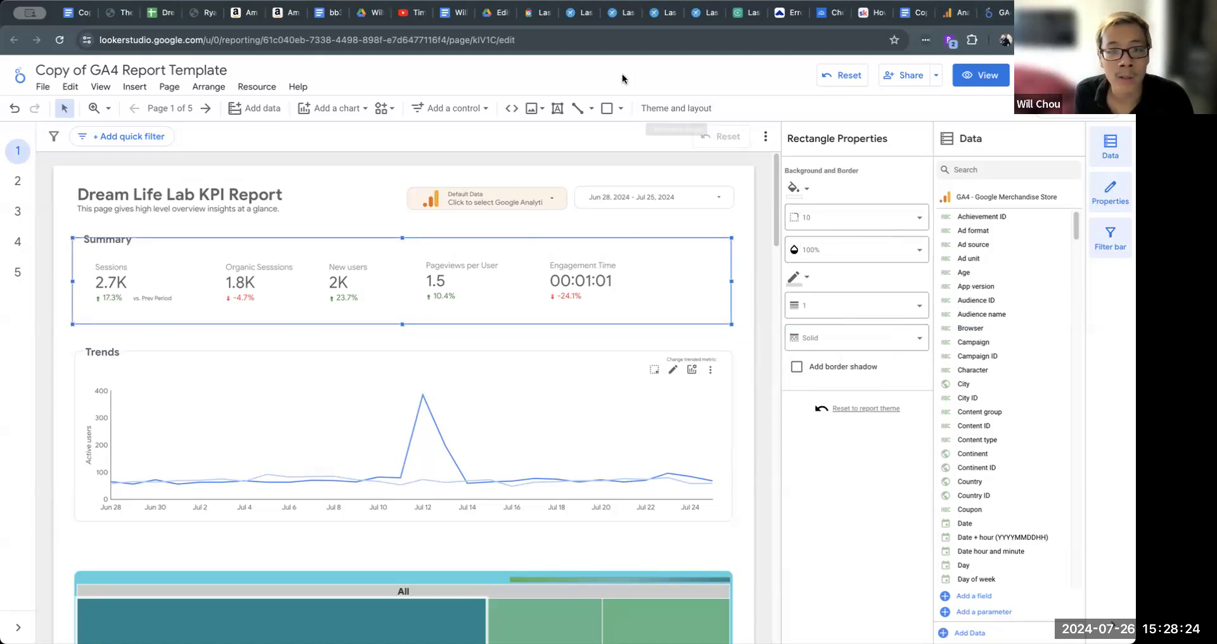
pyautogui.click(613, 113)
pyautogui.click(636, 150)
pyautogui.click(748, 329)
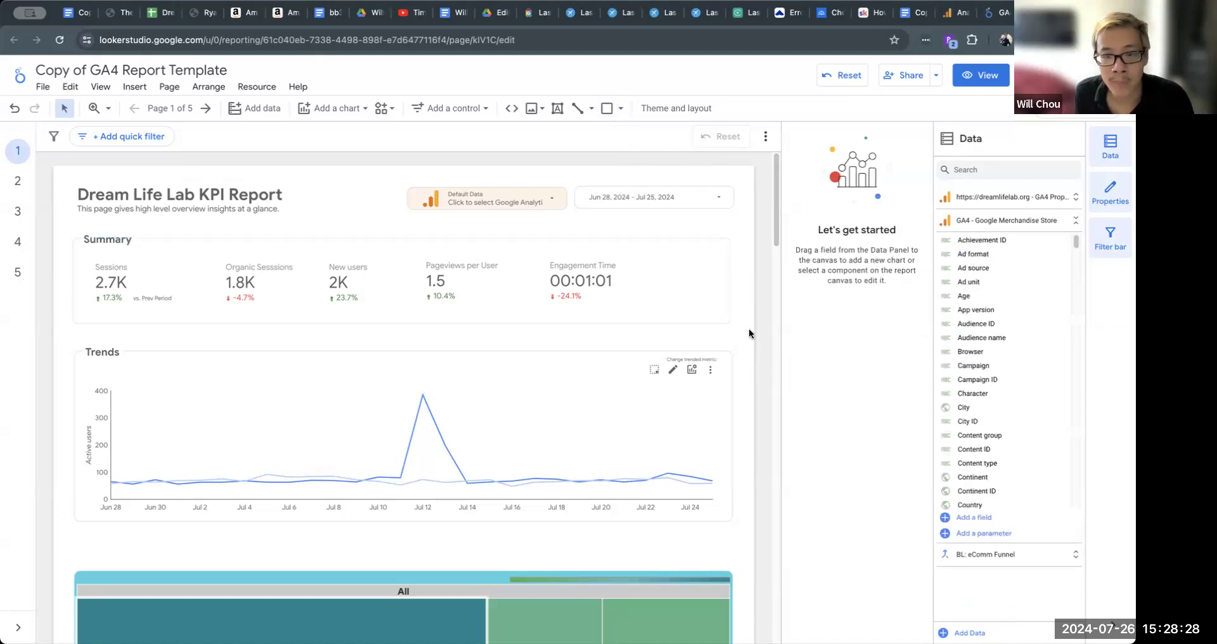
# - Duplicate the organic search heading above the landing page table
pyautogui.scroll(-10, 751, 358)
pyautogui.scroll(8, 751, 355)
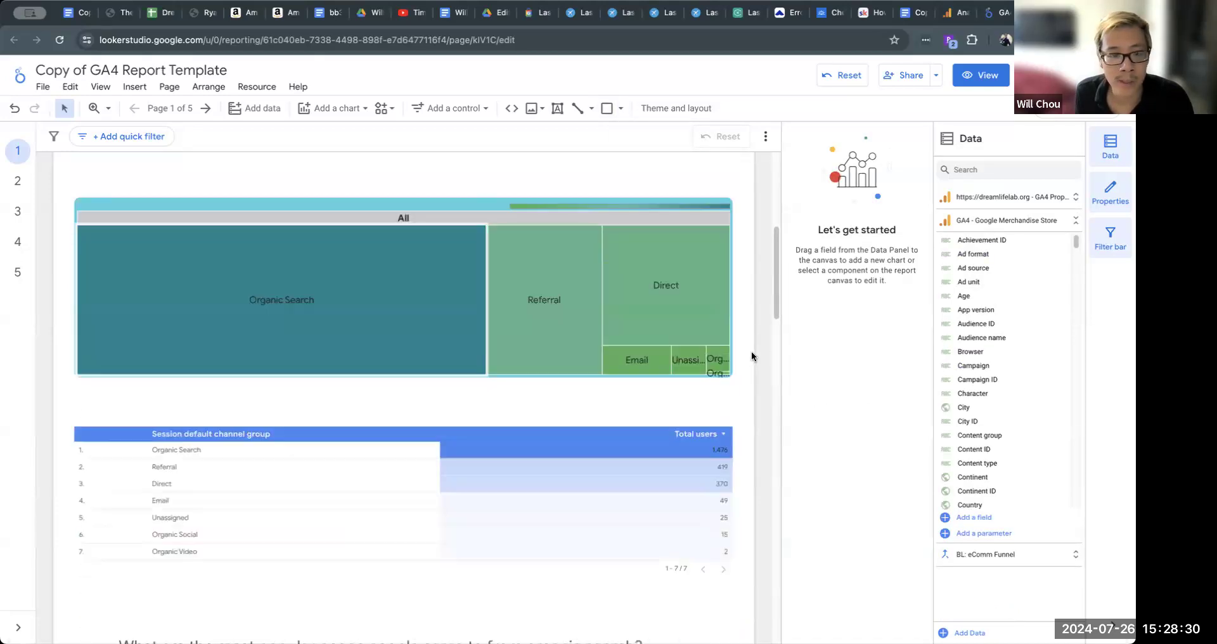
pyautogui.scroll(-3, 752, 355)
pyautogui.scroll(-5, 740, 356)
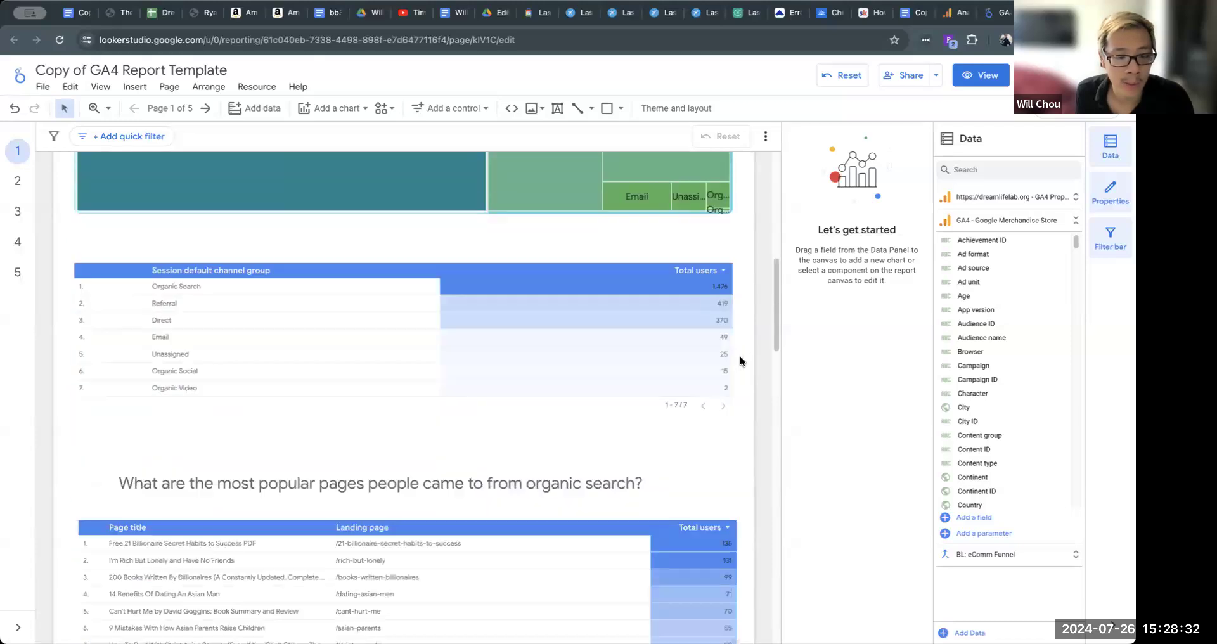
pyautogui.click(531, 429)
pyautogui.moveTo(531, 428); pyautogui.dragTo(513, 417)
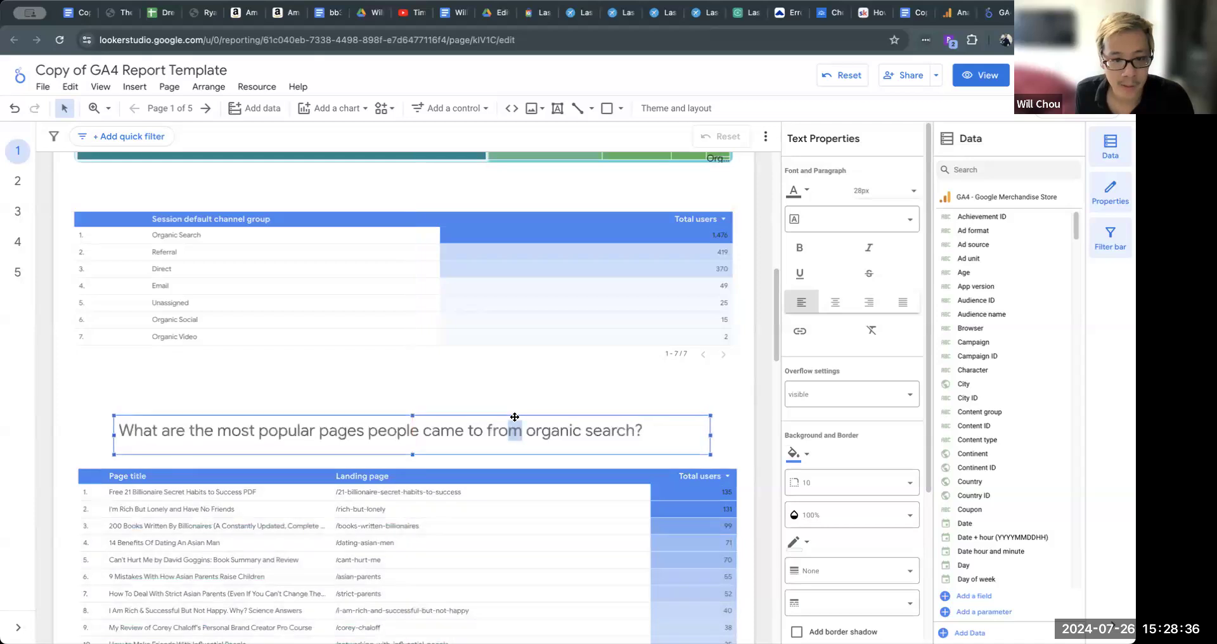
pyautogui.rightClick(514, 417)
pyautogui.click(612, 240)
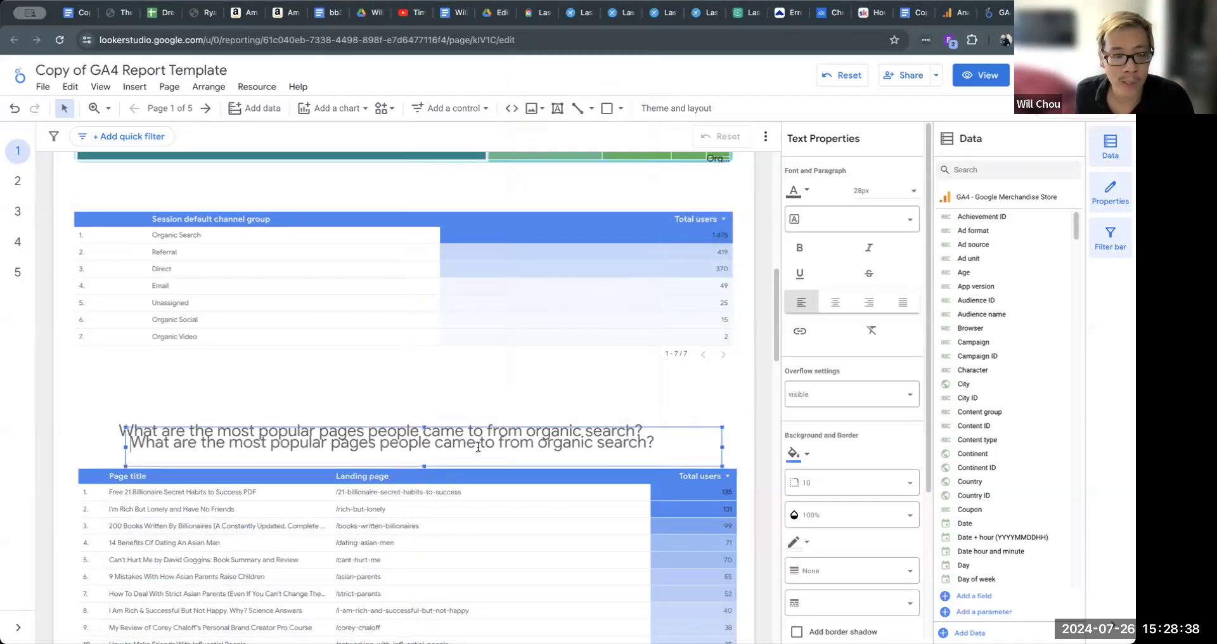
# - Move the duplicated heading from the landing page table to the gap between the Trends chart and the channel treemap
pyautogui.moveTo(517, 424); pyautogui.dragTo(527, 173)
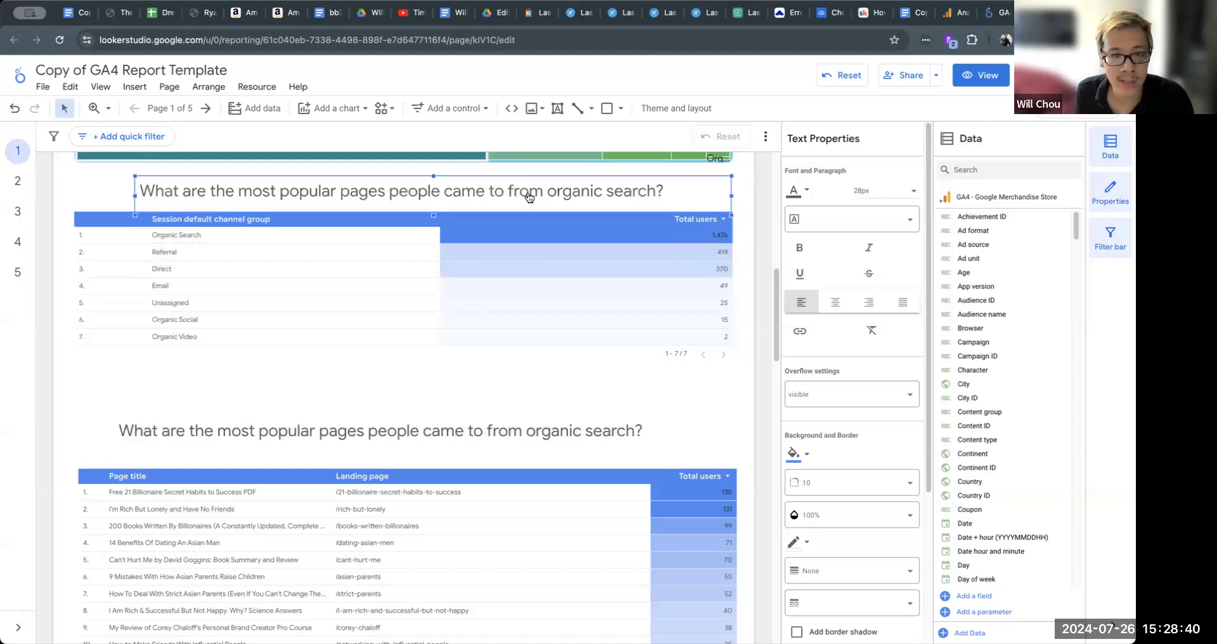
pyautogui.scroll(5, 751, 387)
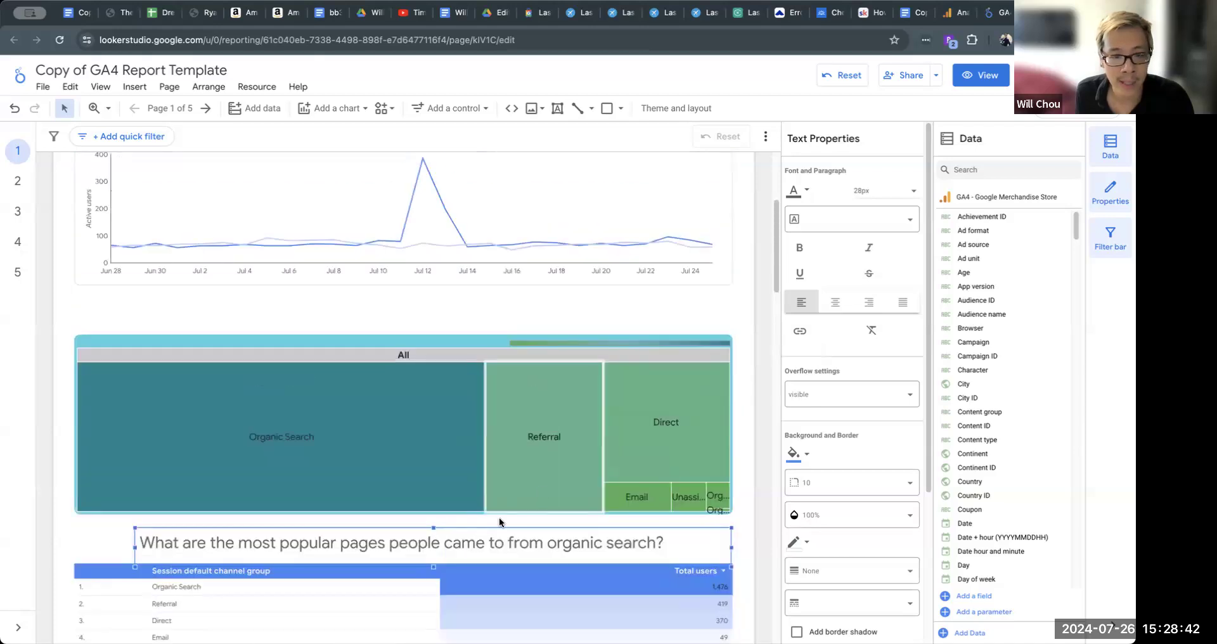
pyautogui.moveTo(486, 531); pyautogui.dragTo(465, 296)
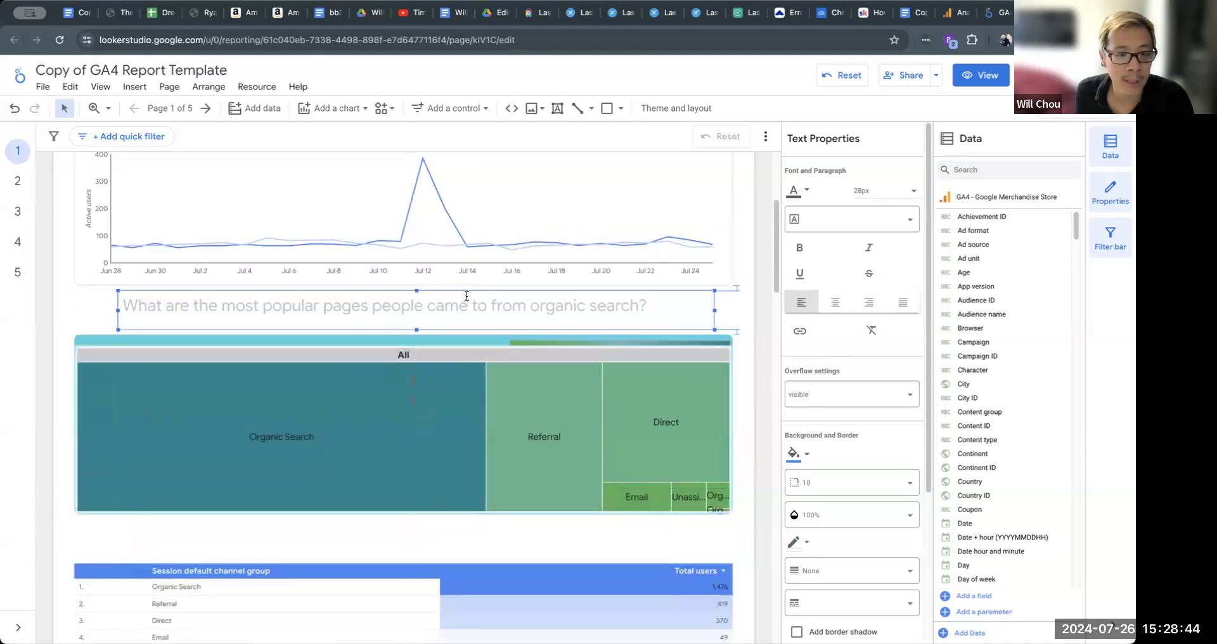
pyautogui.scroll(4, 683, 415)
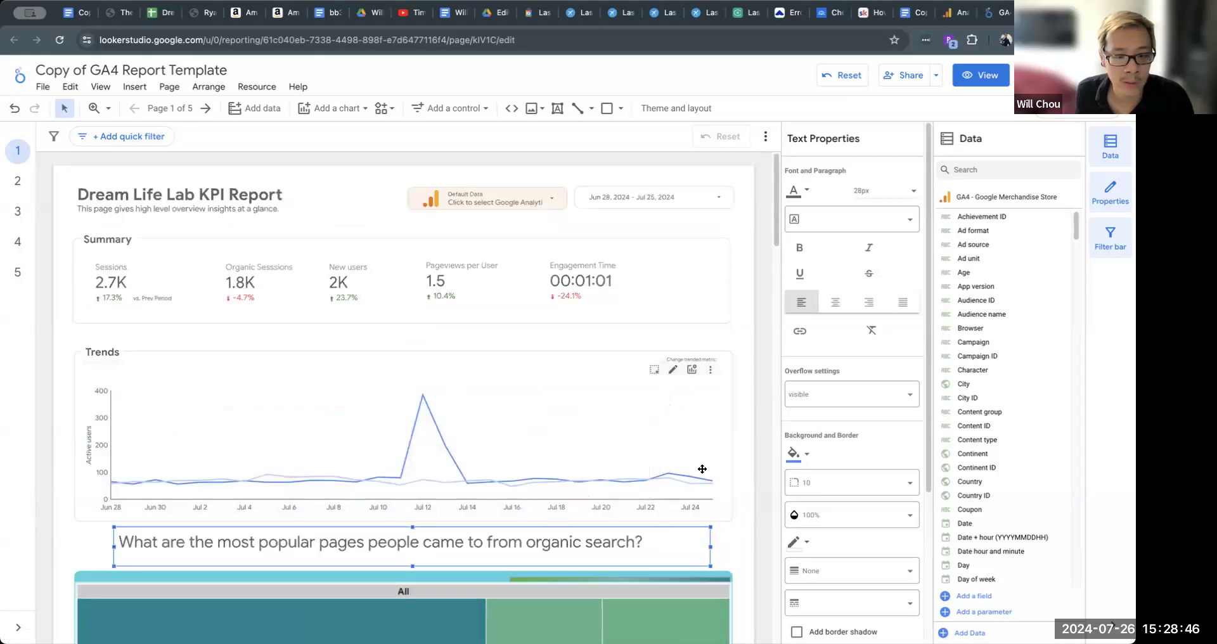
pyautogui.scroll(-4, 724, 443)
pyautogui.scroll(-2, 724, 443)
# - Replace the heading text above the treemap with "What marketing channels did visitors come from?"
pyautogui.doubleClick(350, 184)
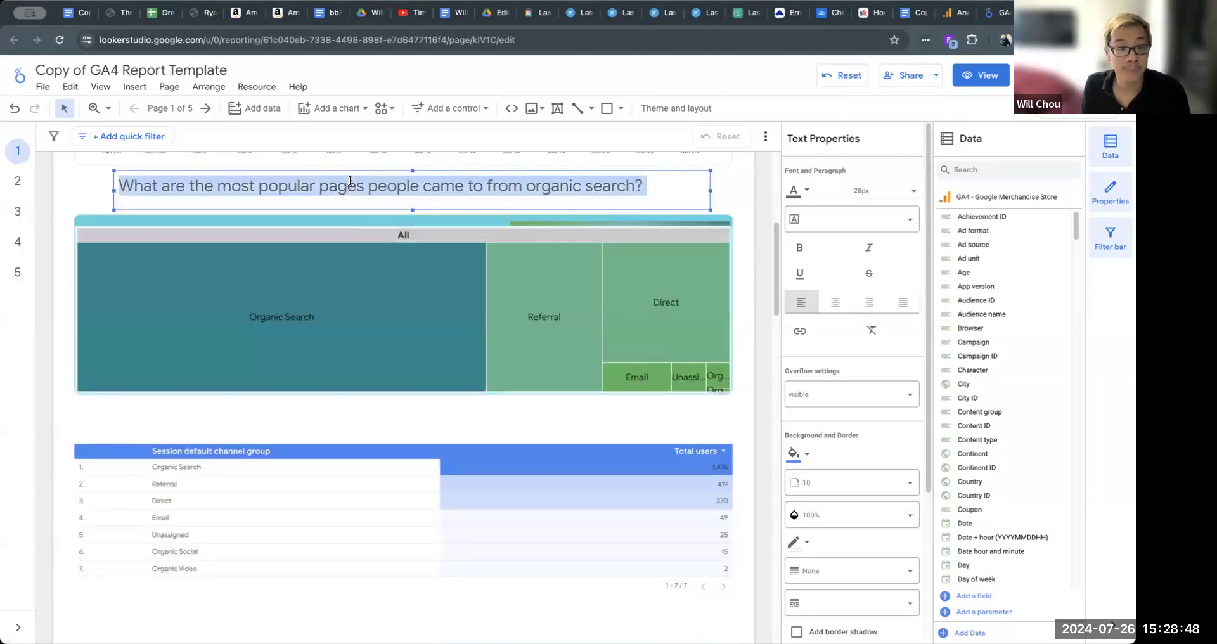
pyautogui.write('What ')
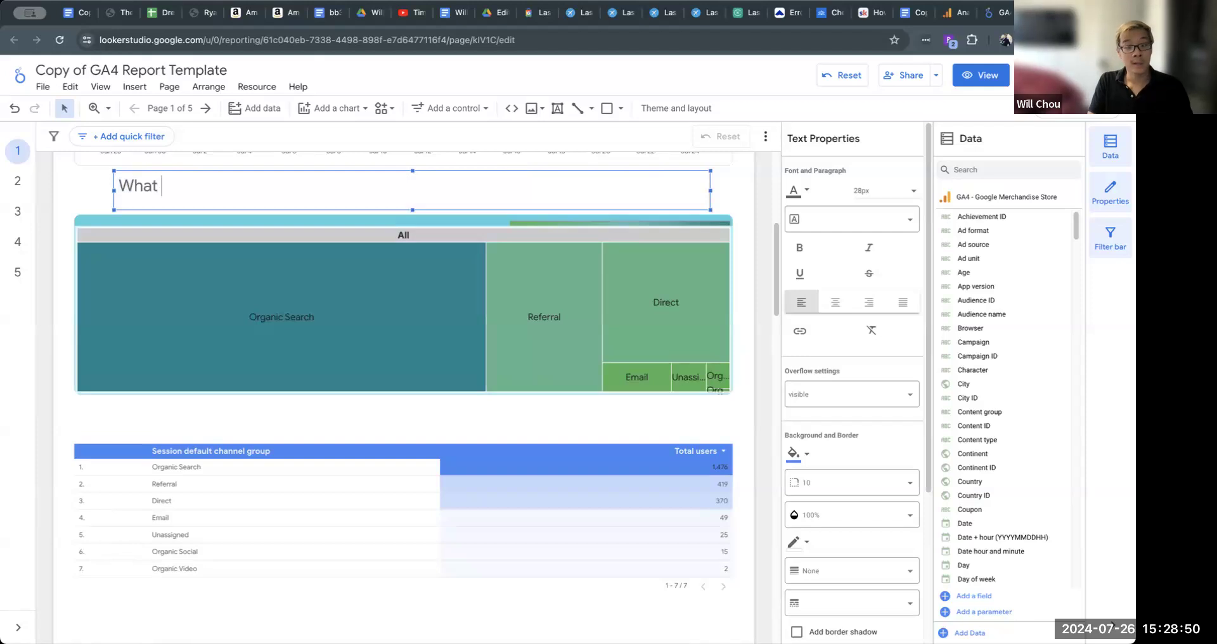
pyautogui.write('marketing channels did')
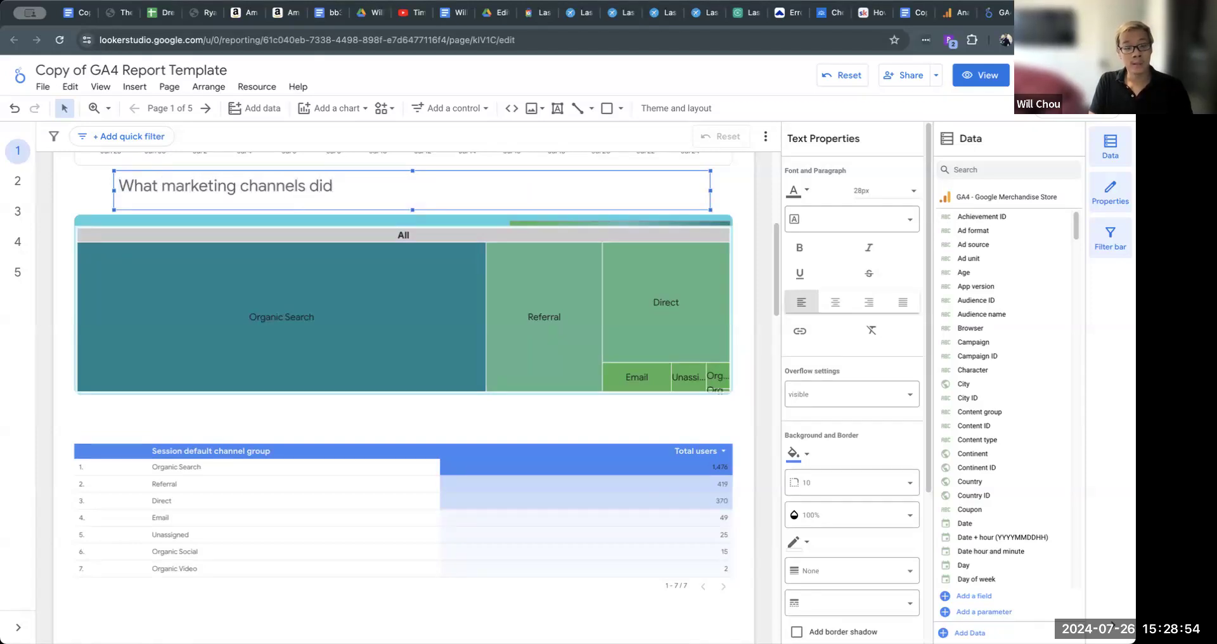
pyautogui.write(' visitors come frmo?')
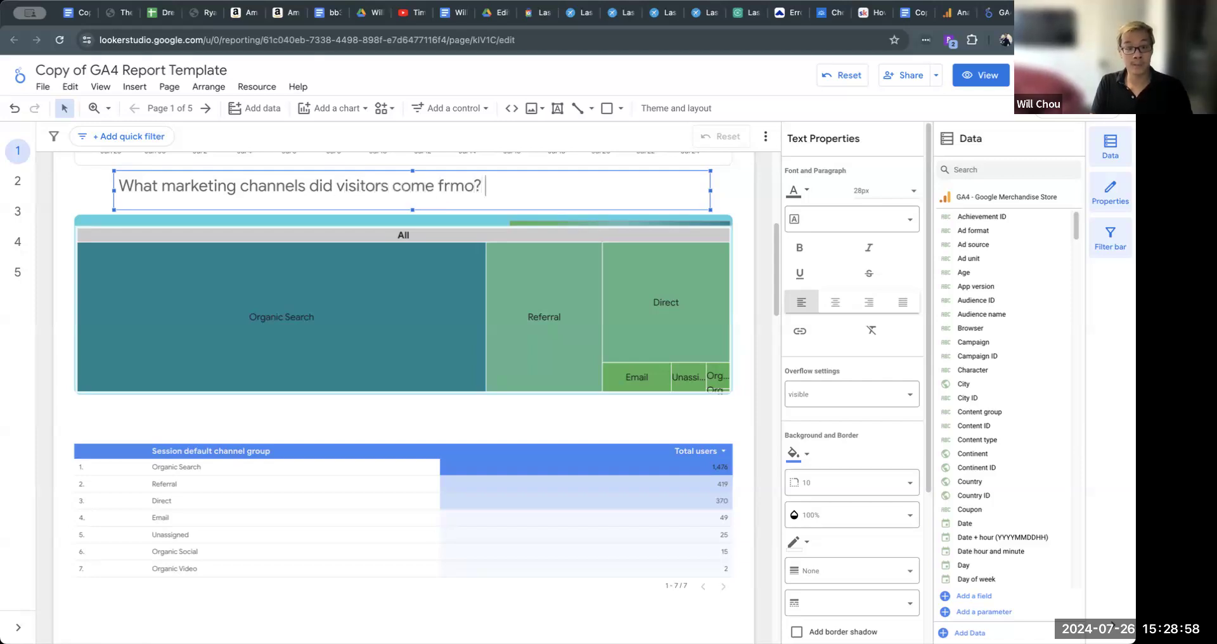
pyautogui.press('BackSpace')
pyautogui.press('BackSpace')
pyautogui.press('BackSpace')
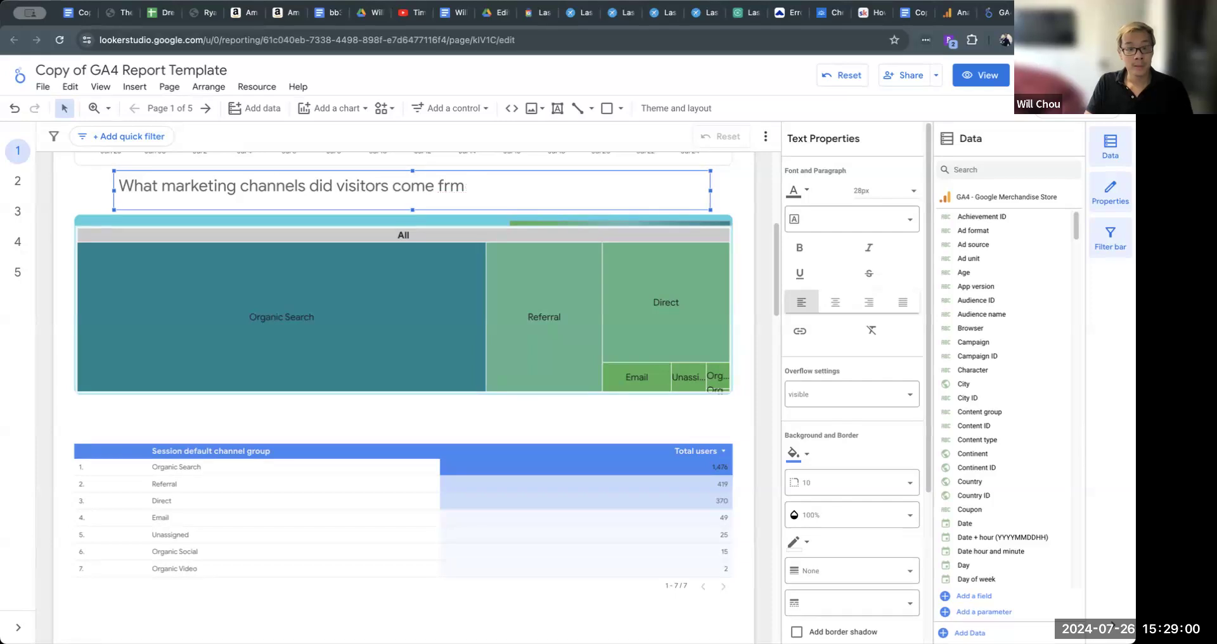
pyautogui.press('BackSpace')
pyautogui.press('BackSpace')
pyautogui.write('om?')
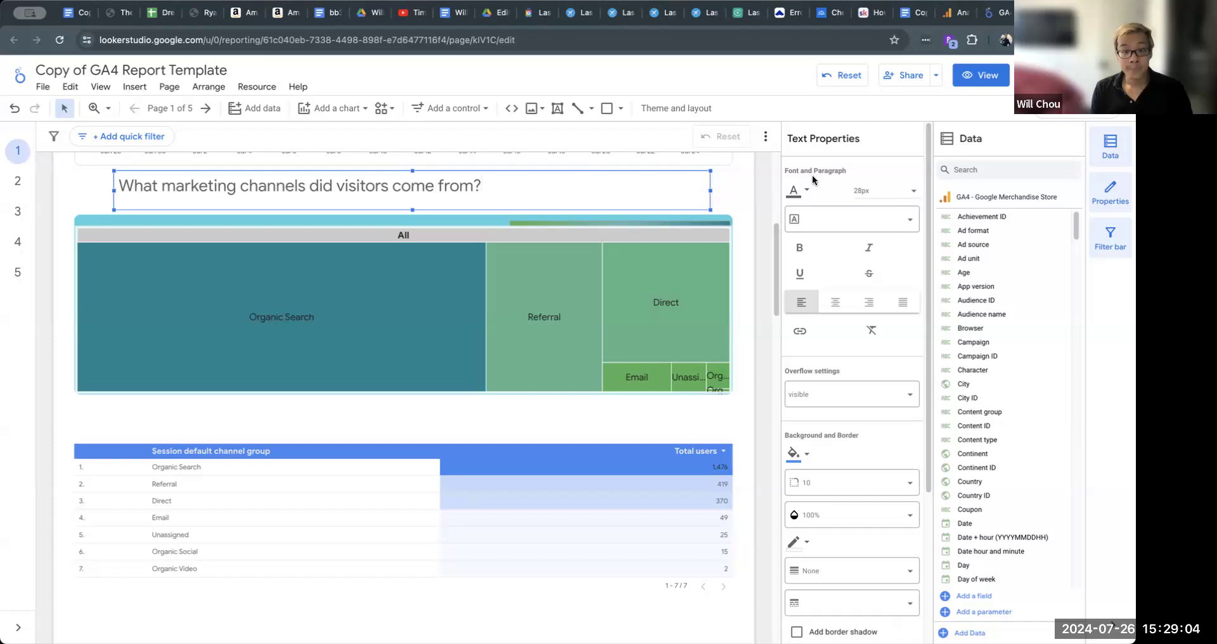
# - Narrow the marketing channels heading to fit its text and center it above the treemap, shifting the treemap slightly down
pyautogui.moveTo(711, 191); pyautogui.dragTo(553, 190)
pyautogui.moveTo(325, 175); pyautogui.dragTo(400, 177)
pyautogui.moveTo(439, 335); pyautogui.dragTo(436, 340)
pyautogui.click(763, 484)
# - Move the session default channel group table down from the treemap and nudge the marketing channels heading slightly down and to the right
pyautogui.scroll(-2, 759, 480)
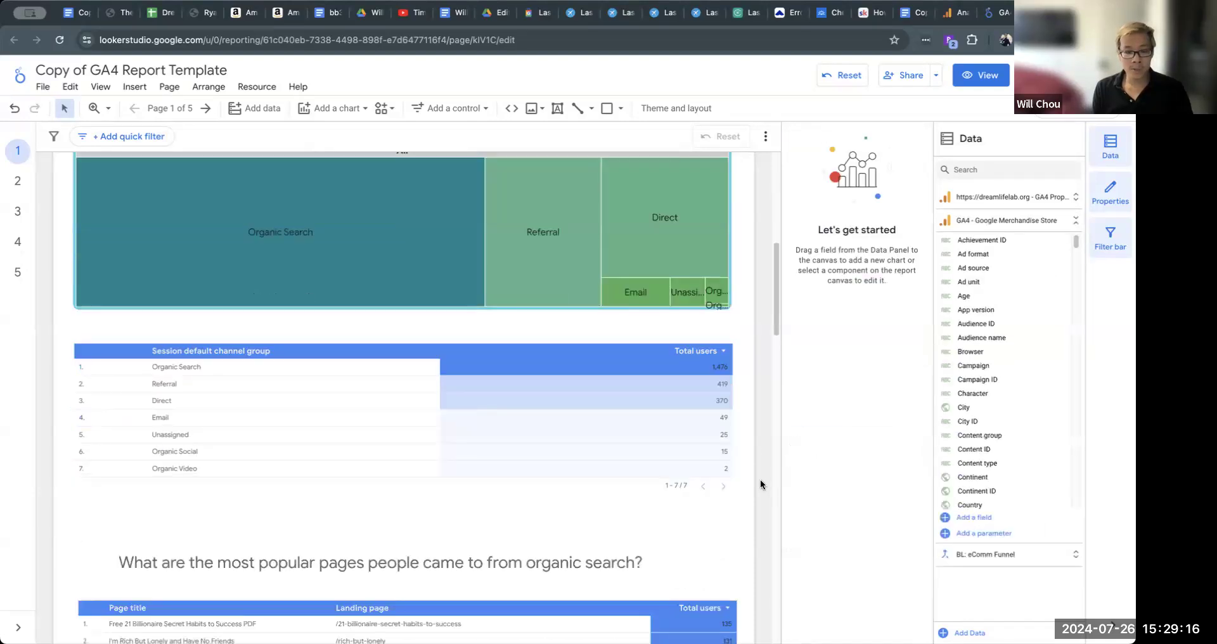
pyautogui.moveTo(448, 435); pyautogui.dragTo(449, 463)
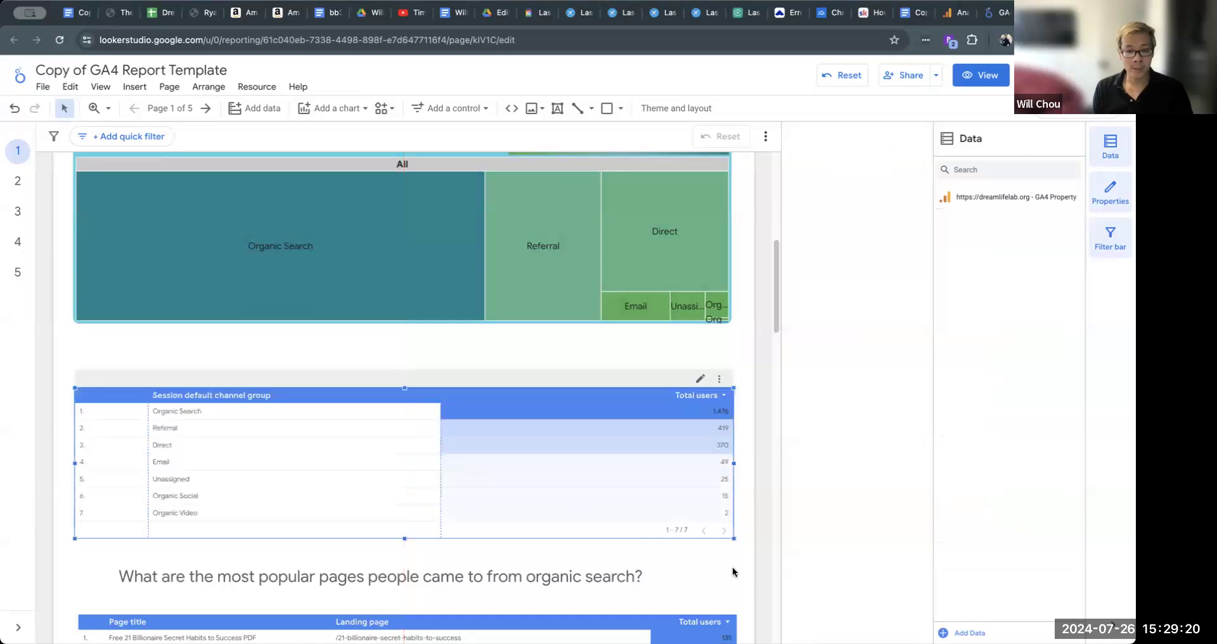
pyautogui.click(731, 510)
pyautogui.scroll(4, 755, 419)
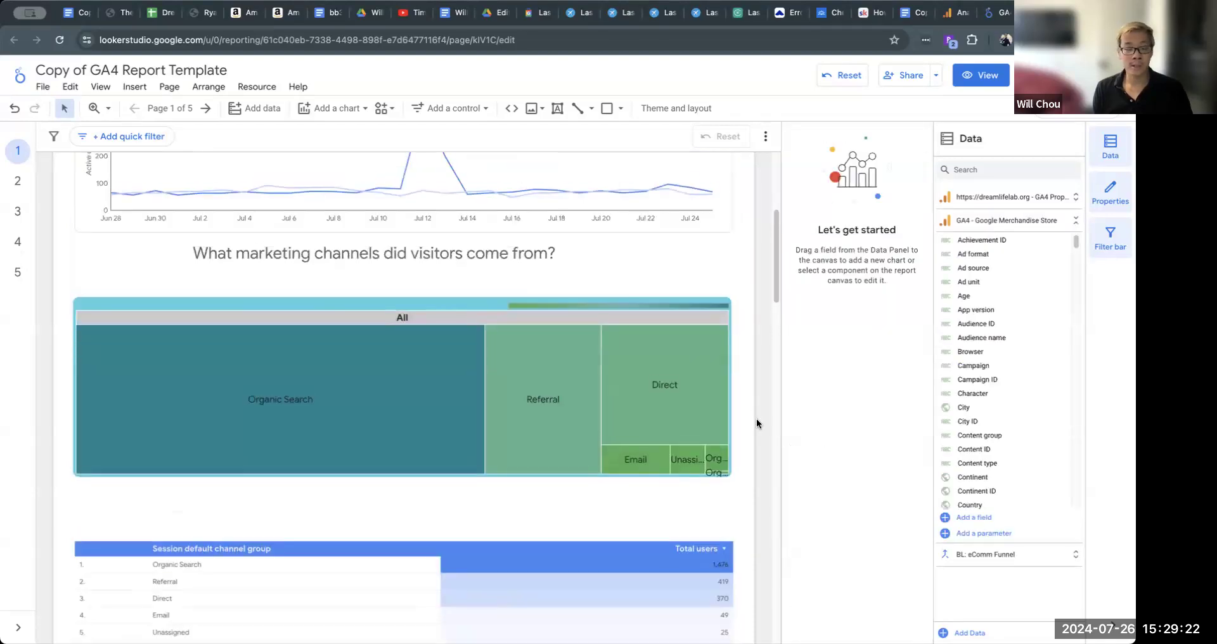
pyautogui.moveTo(412, 345); pyautogui.dragTo(418, 350)
pyautogui.click(730, 359)
# - Try to edit the canvas height in the current page's style settings to trim the empty space below the landing page table
pyautogui.scroll(-10, 759, 355)
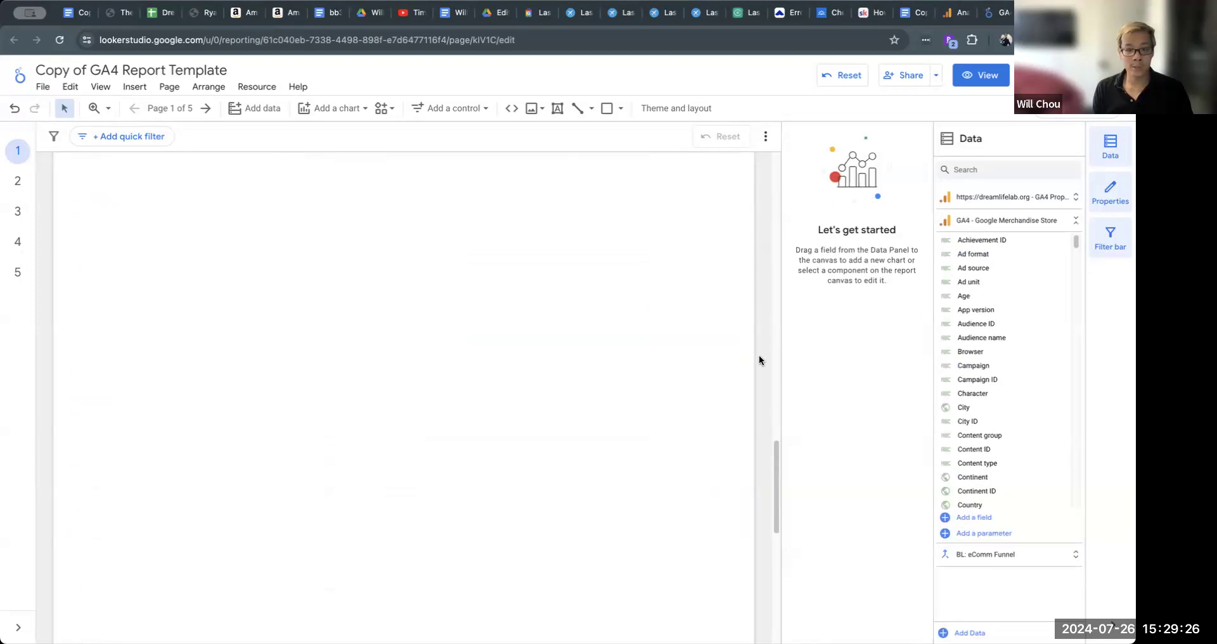
pyautogui.scroll(-2, 496, 377)
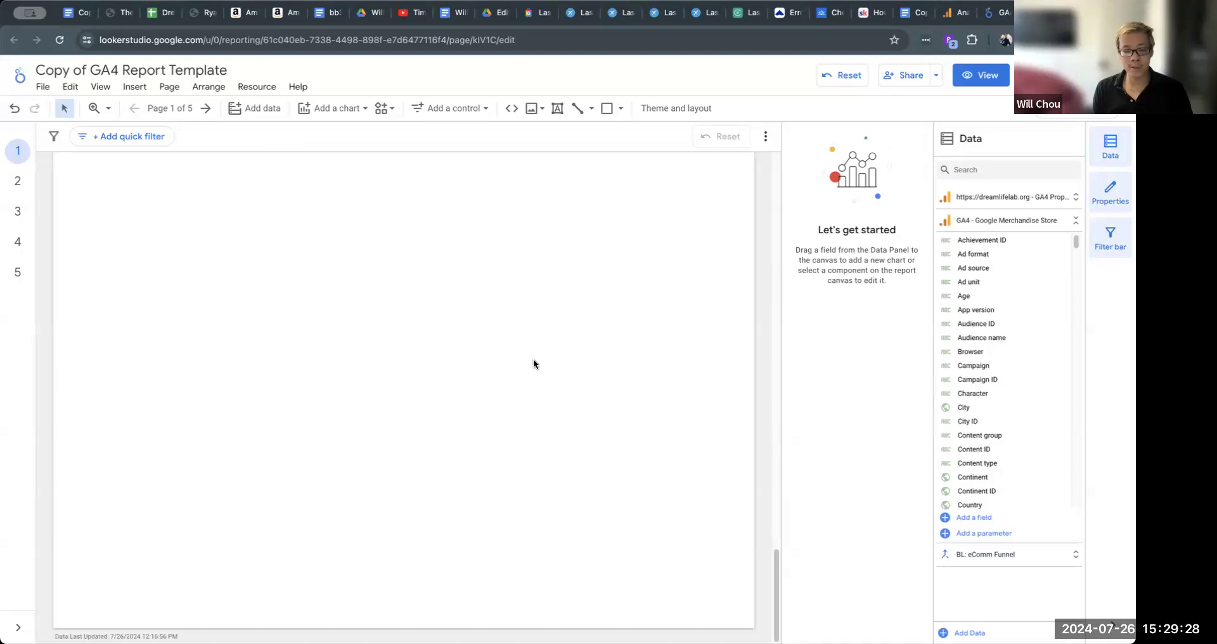
pyautogui.scroll(5, 619, 408)
pyautogui.scroll(-6, 748, 381)
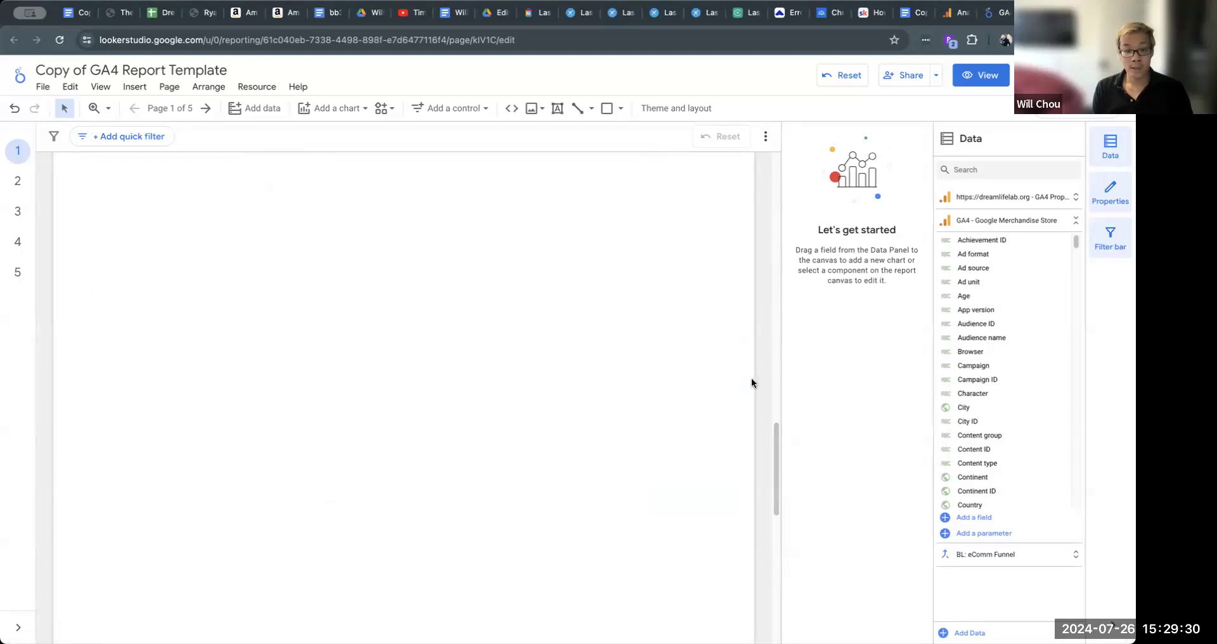
pyautogui.scroll(10, 426, 352)
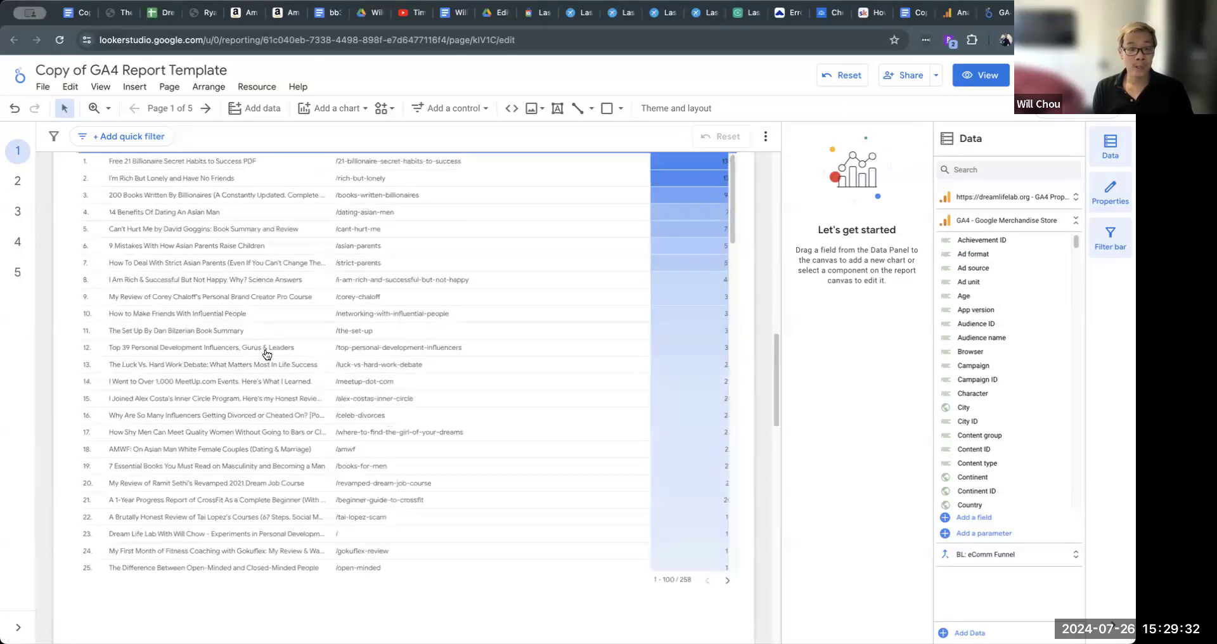
pyautogui.scroll(-10, 49, 390)
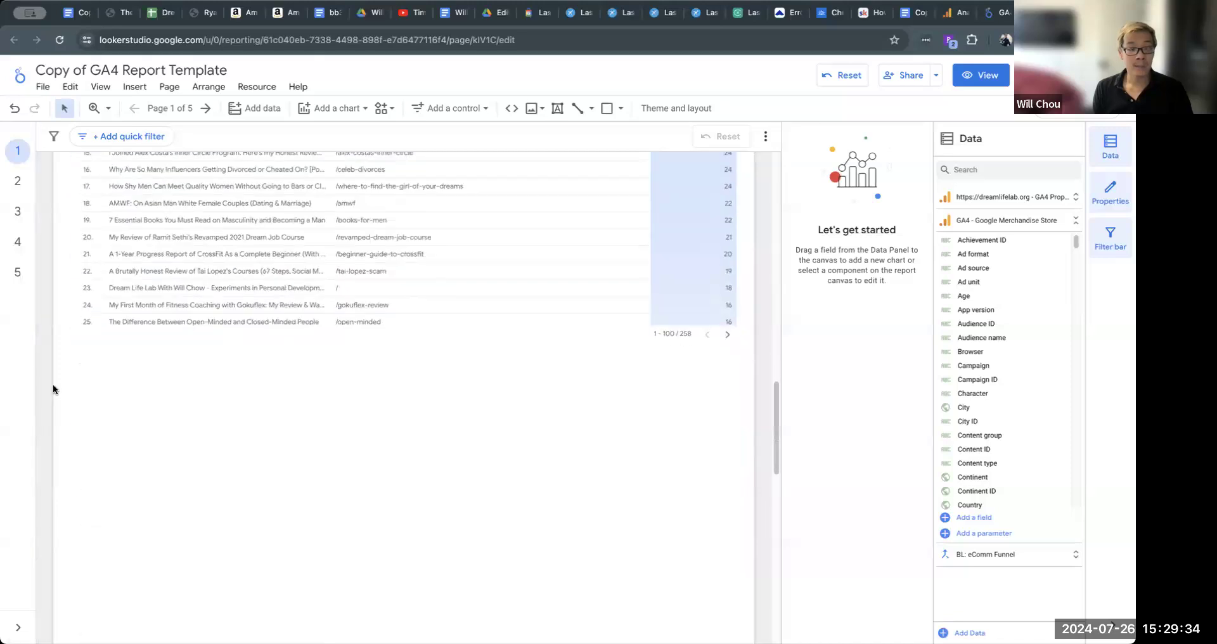
pyautogui.click(159, 90)
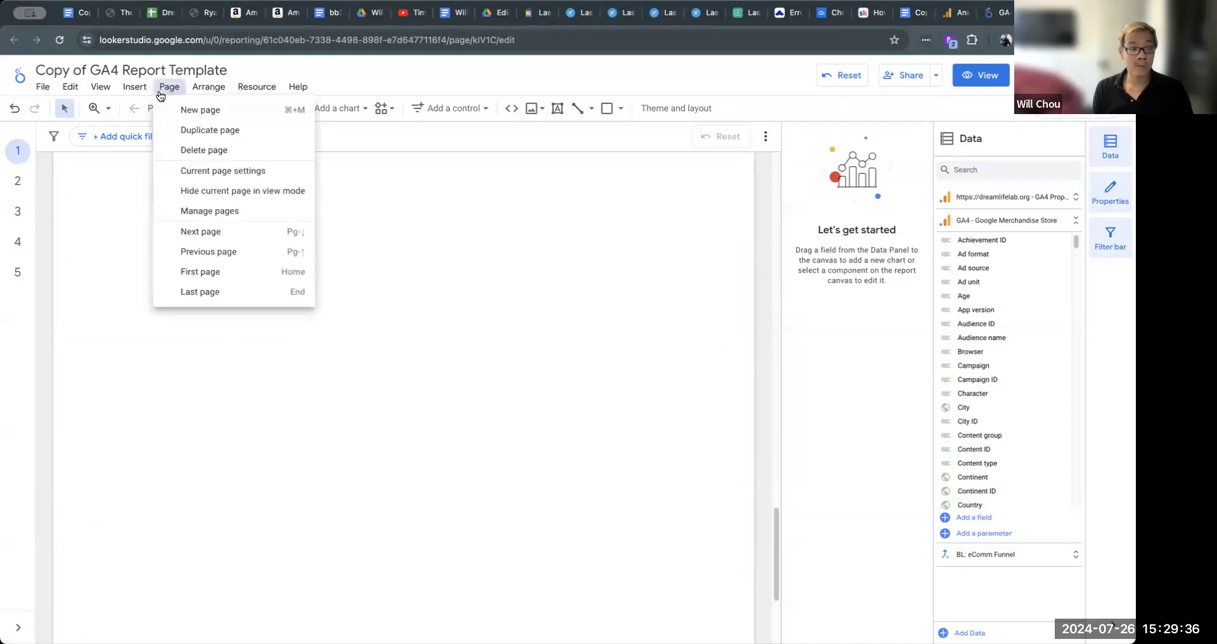
pyautogui.click(219, 172)
pyautogui.click(892, 168)
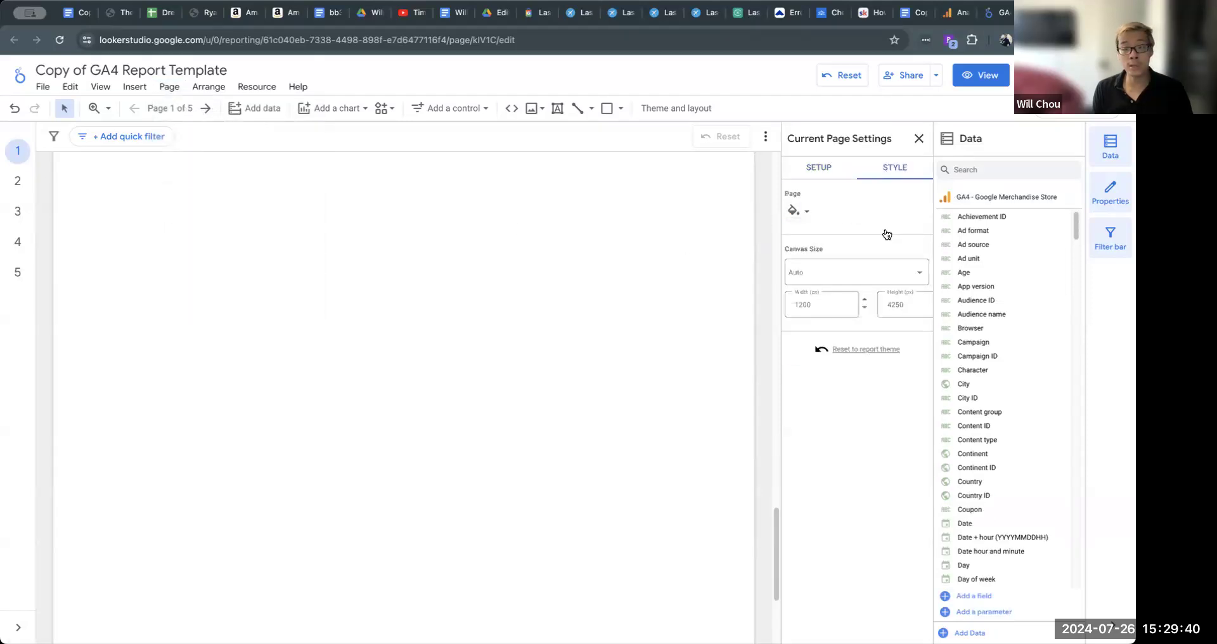
pyautogui.click(900, 307)
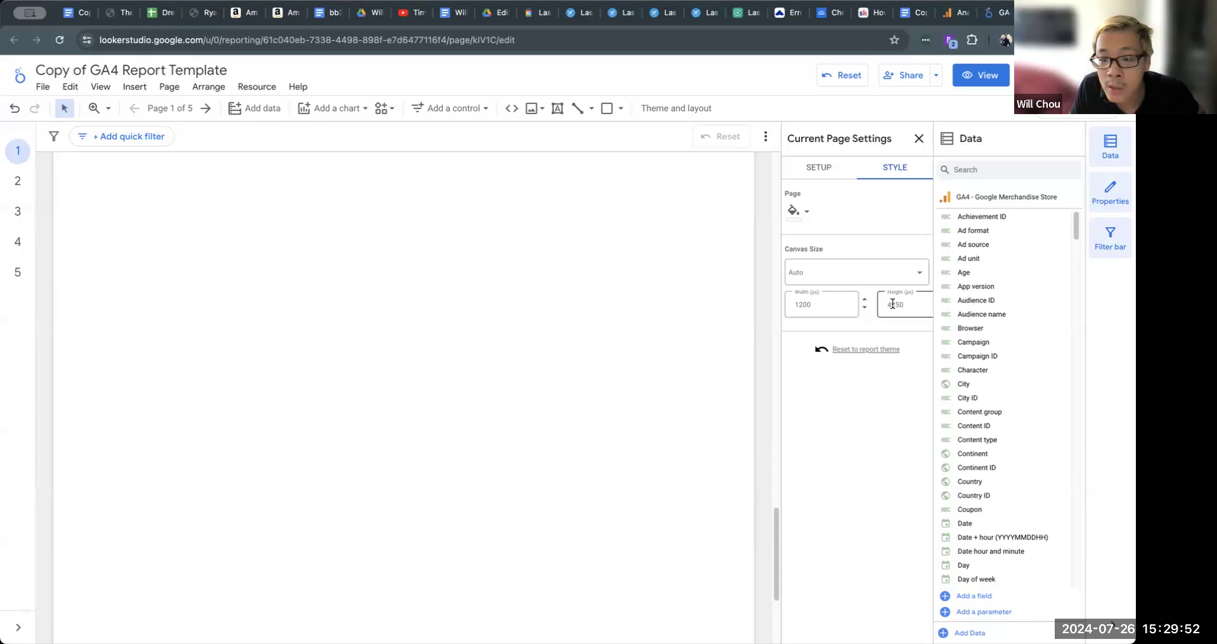
pyautogui.hscroll(1, 885, 297)
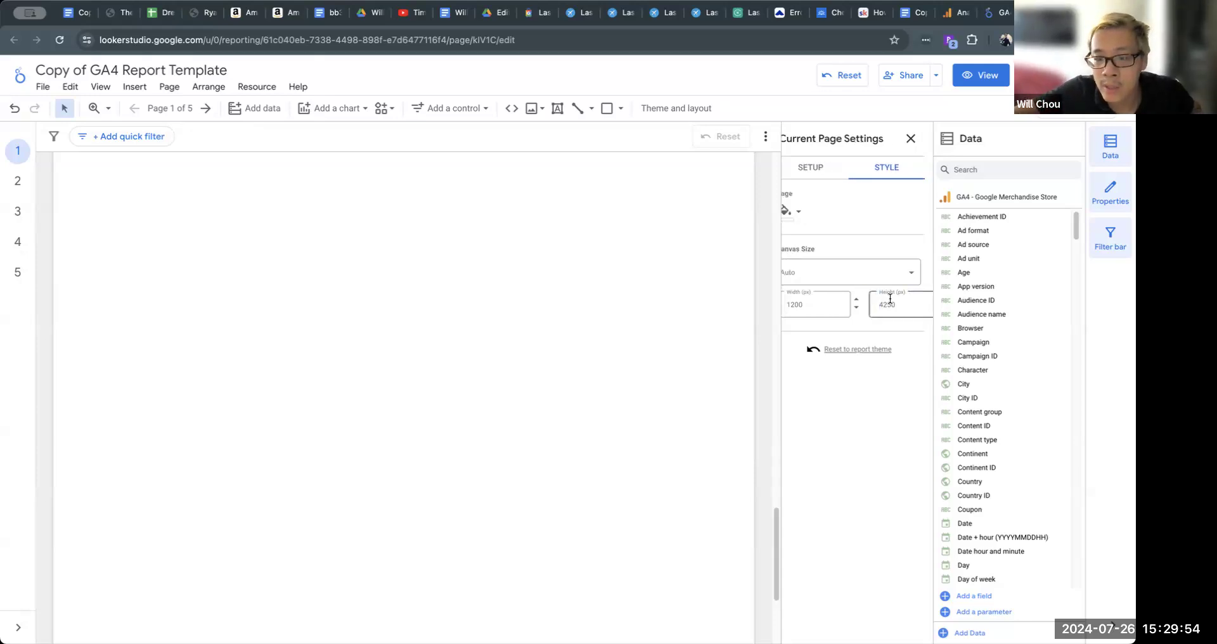
pyautogui.click(887, 305)
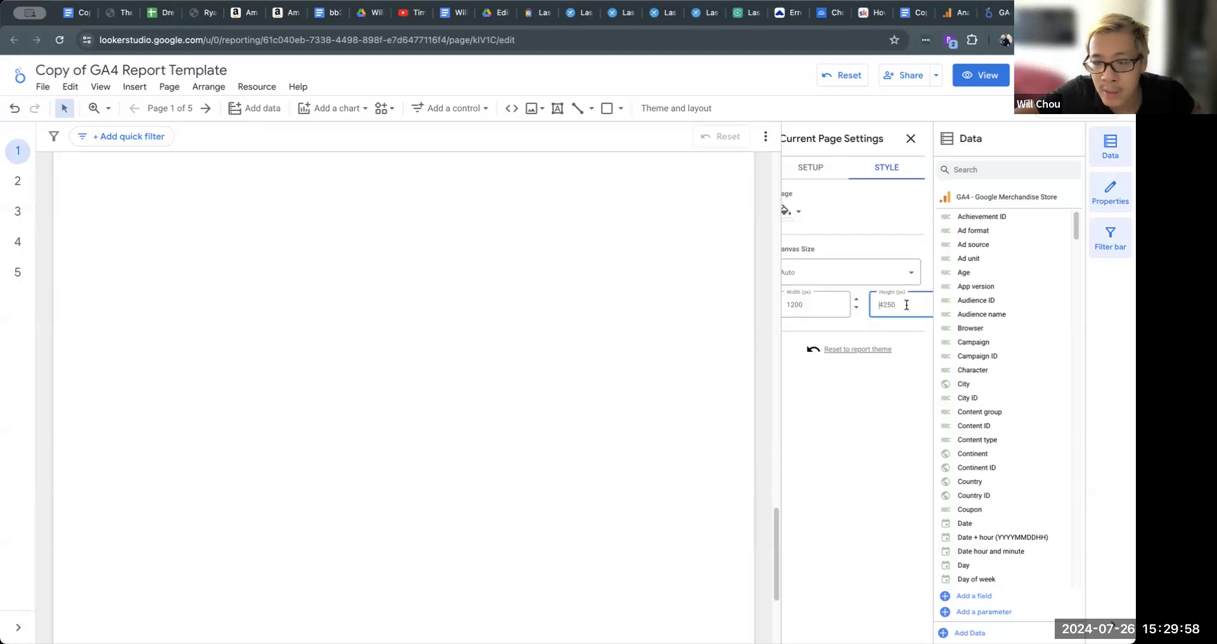
pyautogui.click(891, 307)
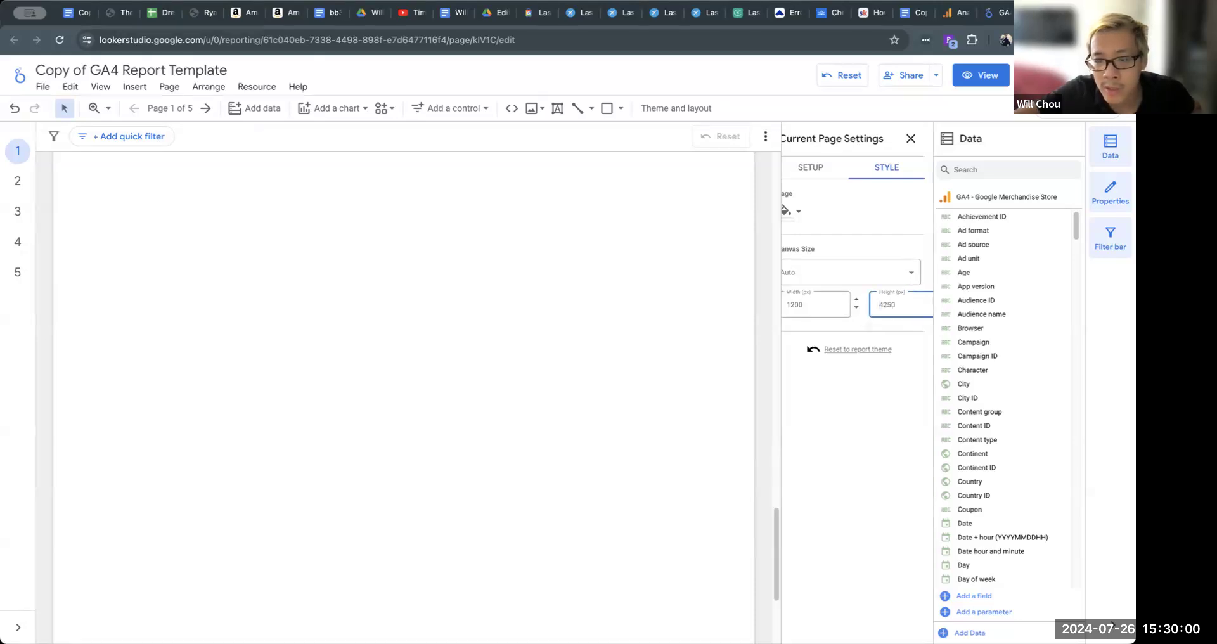
# - Reload the report in view mode and return to editing it
pyautogui.click(981, 83)
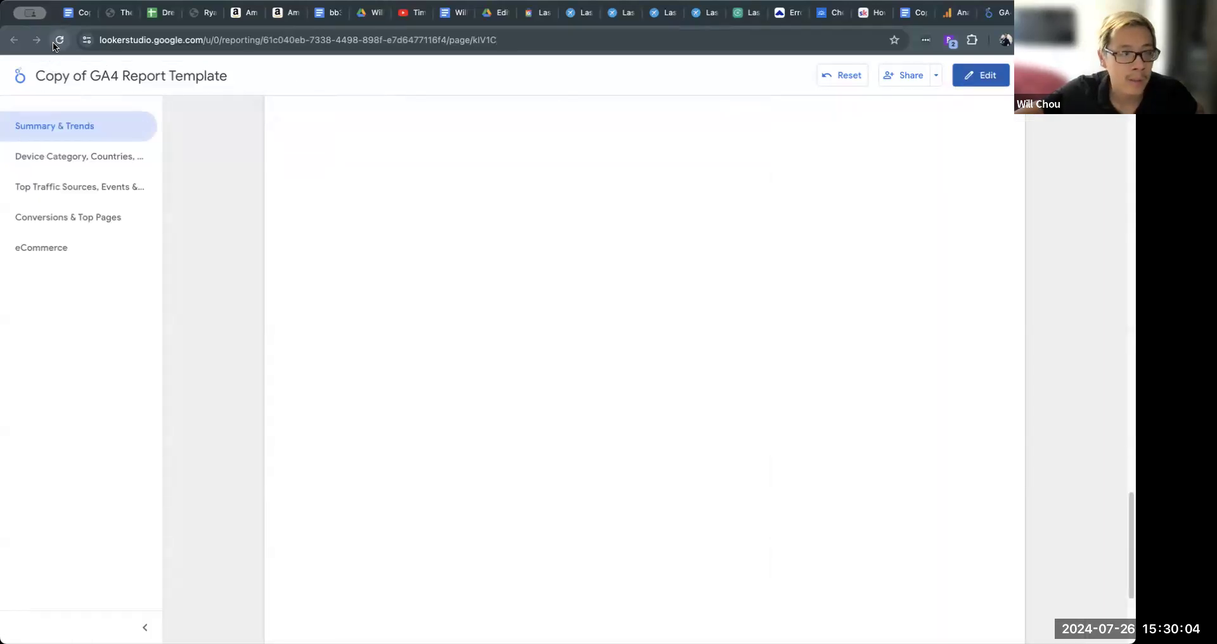
pyautogui.click(54, 42)
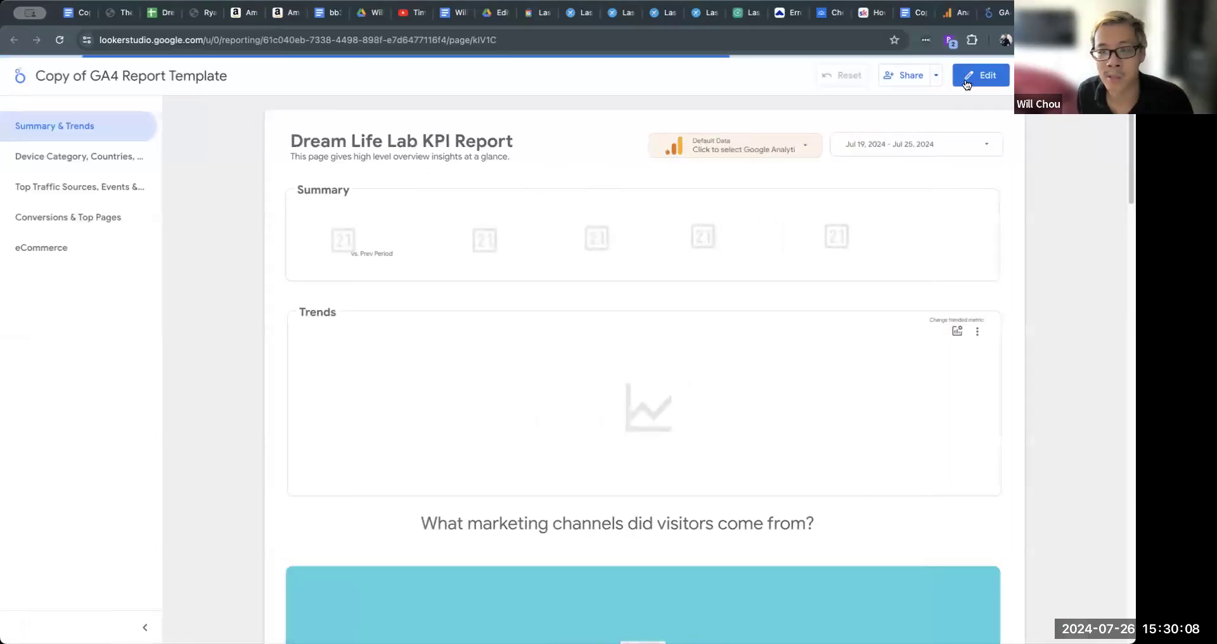
pyautogui.click(981, 75)
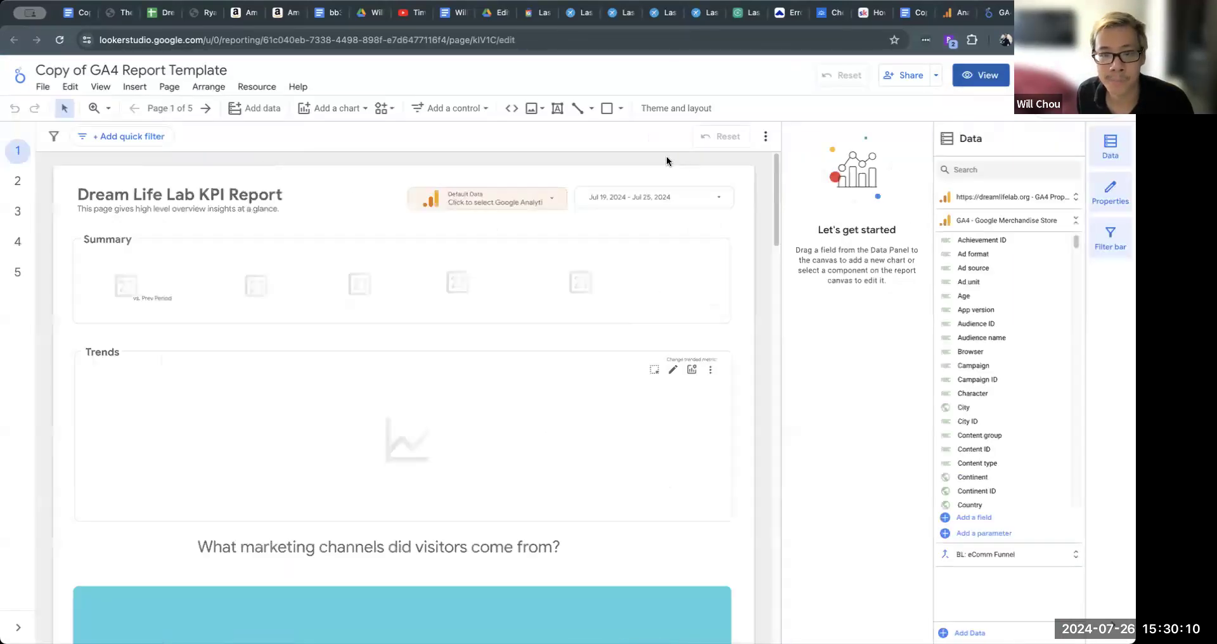
# - Set the current page's canvas height to 3000 px in its style settings
pyautogui.click(170, 87)
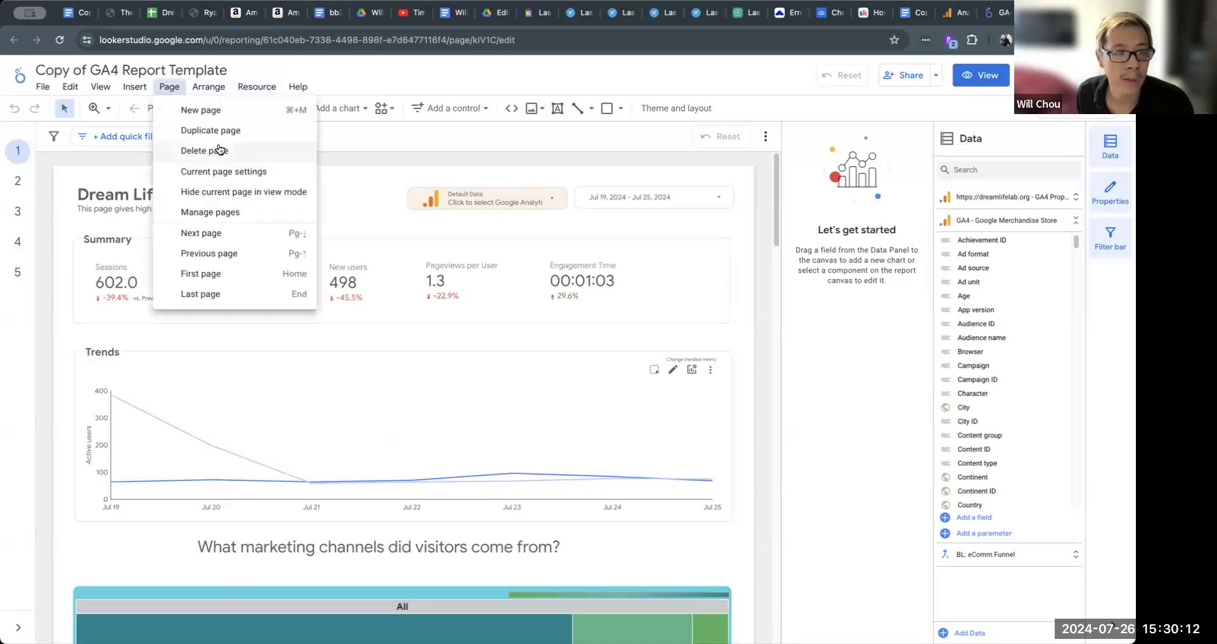
pyautogui.click(247, 172)
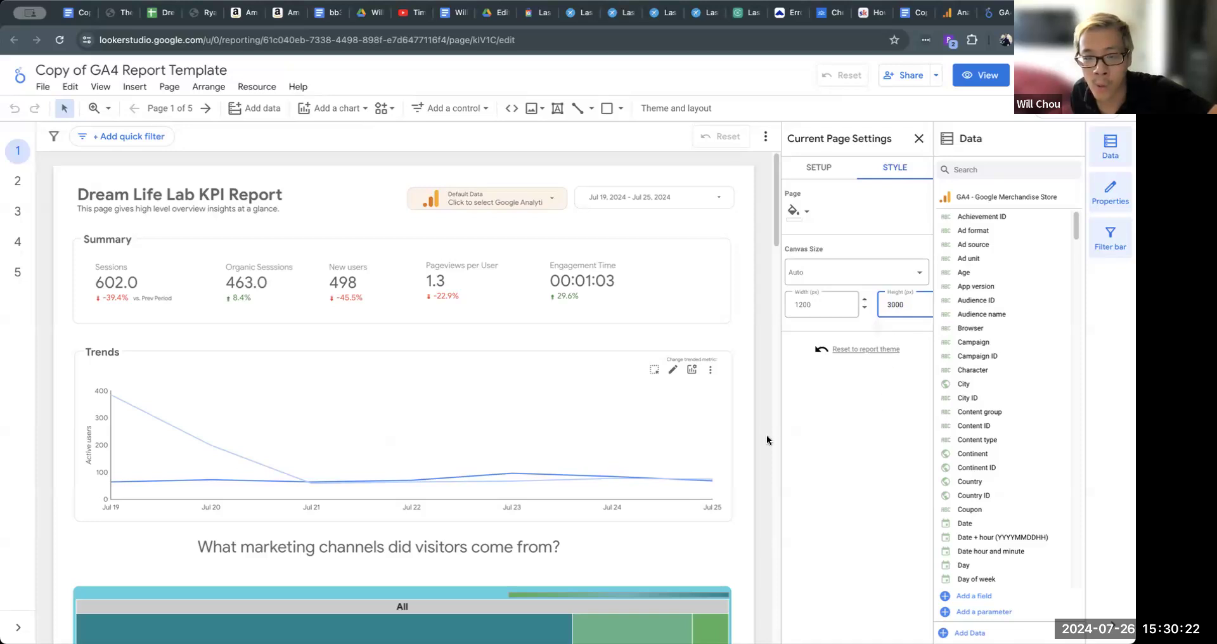
pyautogui.scroll(-20, 763, 419)
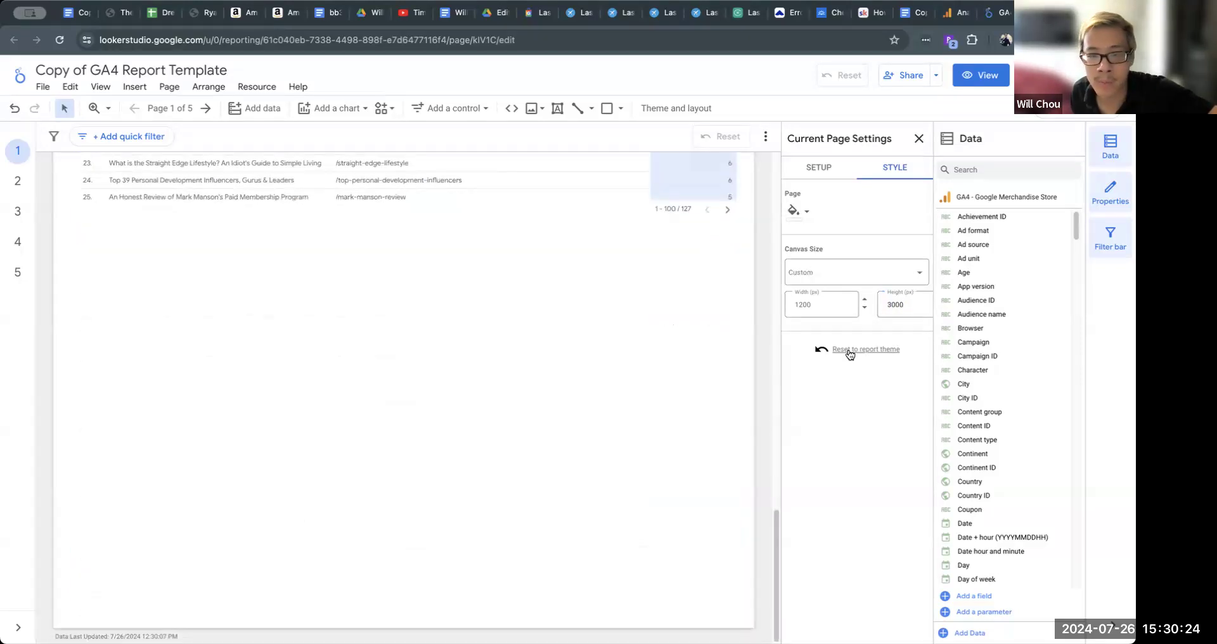
# - Set the page's canvas height to 100 px and check where the page ends
pyautogui.click(890, 305)
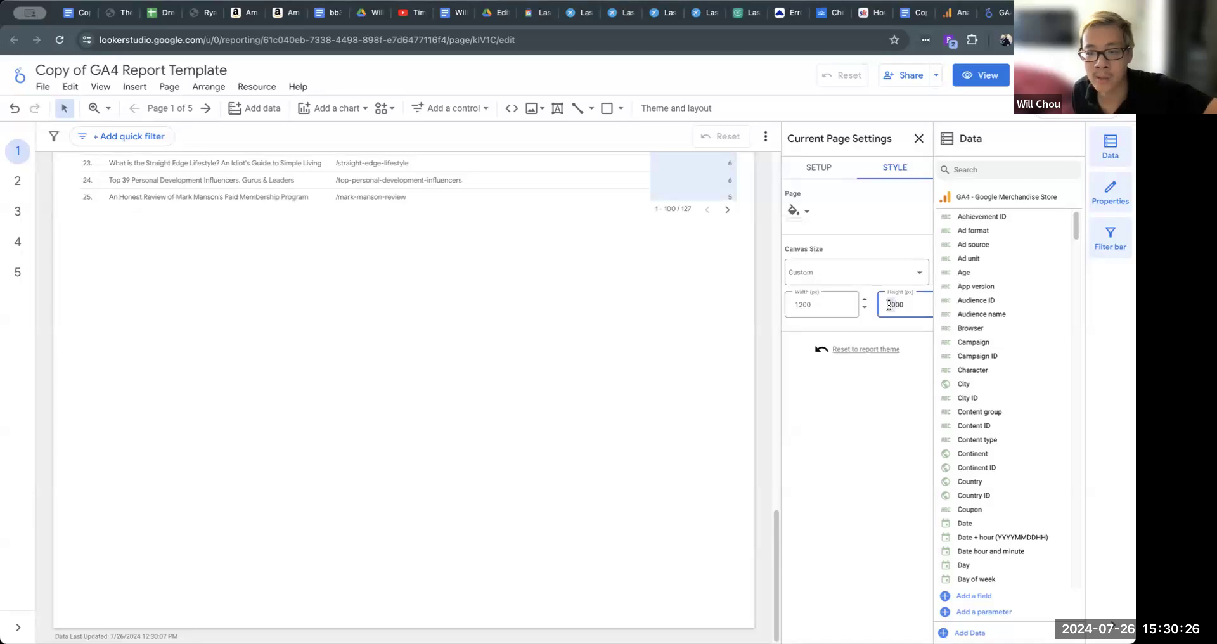
pyautogui.hotkey('ctrl', 'a')
pyautogui.press('BackSpace')
pyautogui.write('100')
pyautogui.click(762, 412)
pyautogui.scroll(-15, 762, 405)
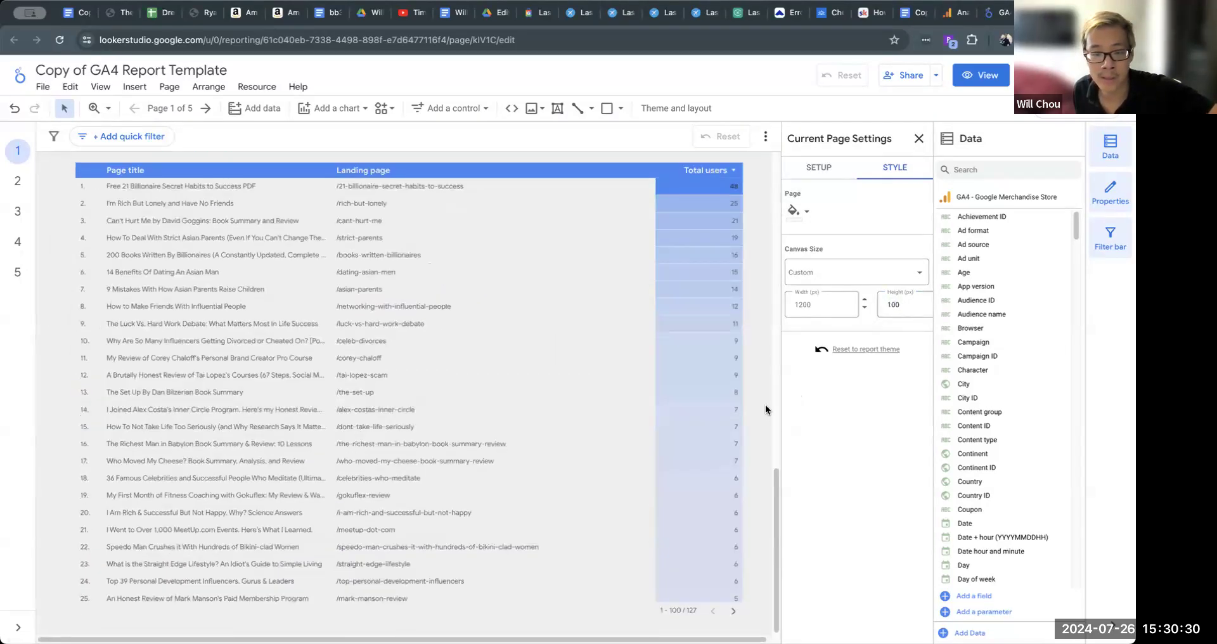
# - Set the page's canvas height to 2800 px and check the space below the landing page table
pyautogui.doubleClick(892, 303)
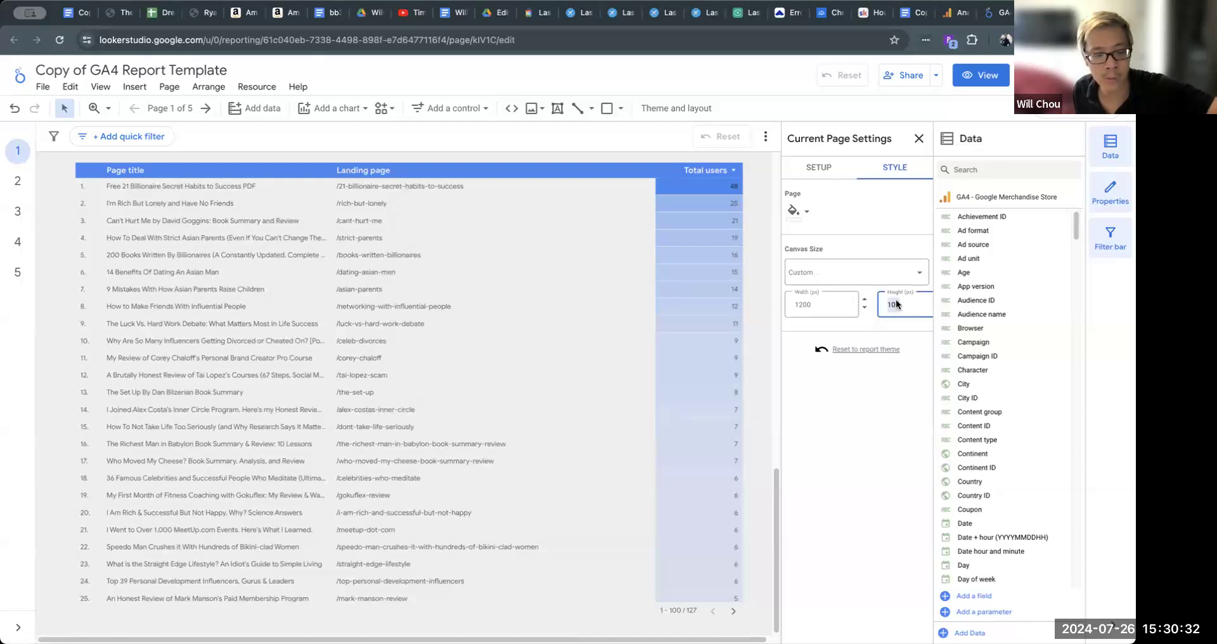
pyautogui.write('2800')
pyautogui.click(763, 406)
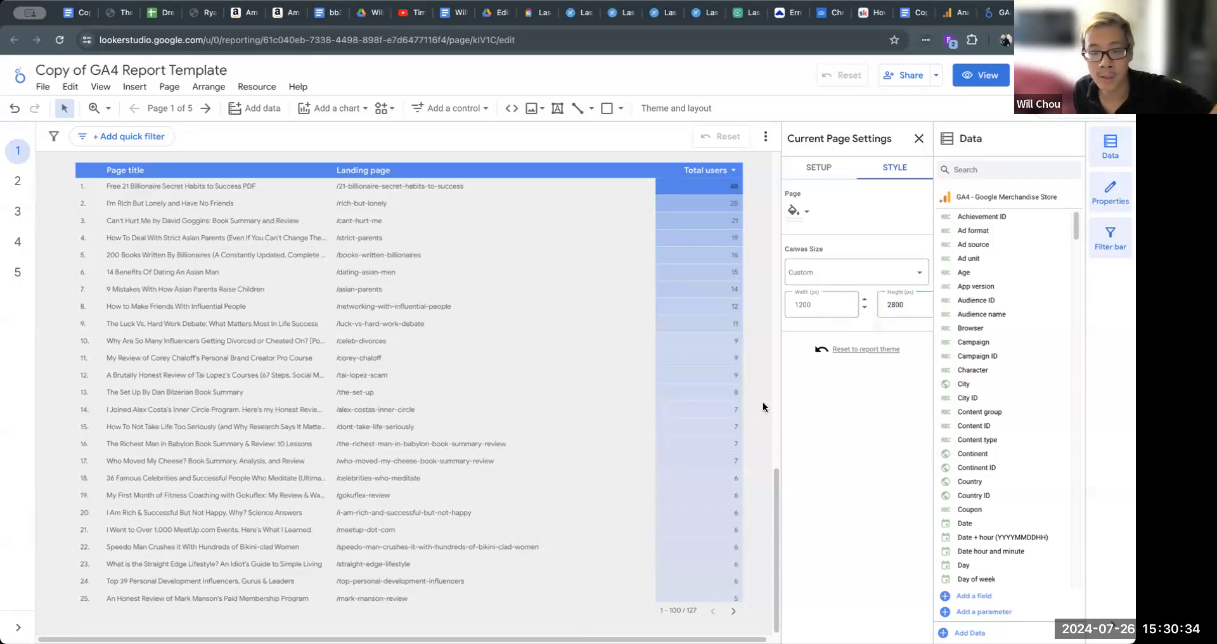
pyautogui.scroll(-5, 772, 396)
# - Set the page's canvas height to 2700 px and check the space below the landing page table
pyautogui.doubleClick(894, 304)
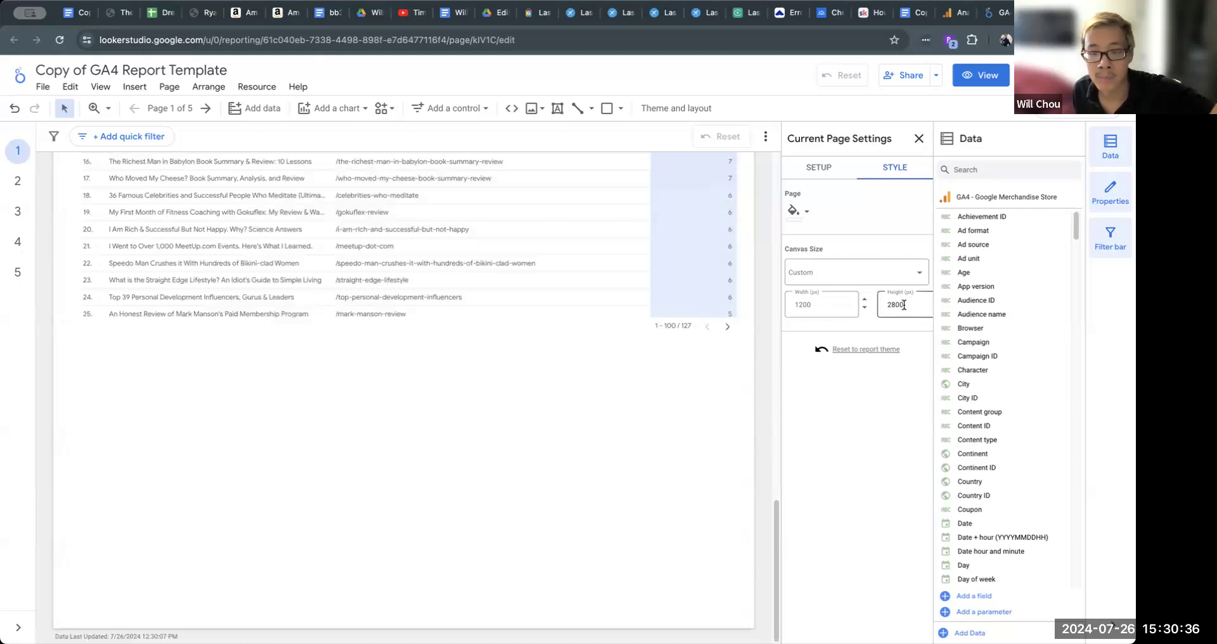
pyautogui.write('2')
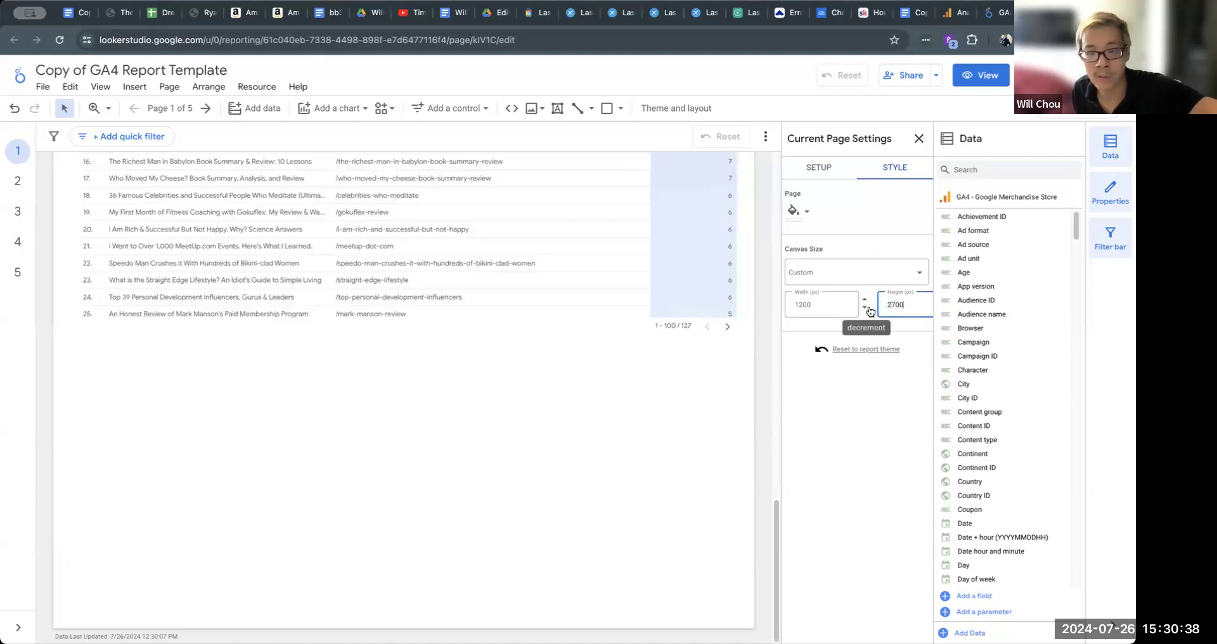
pyautogui.click(763, 389)
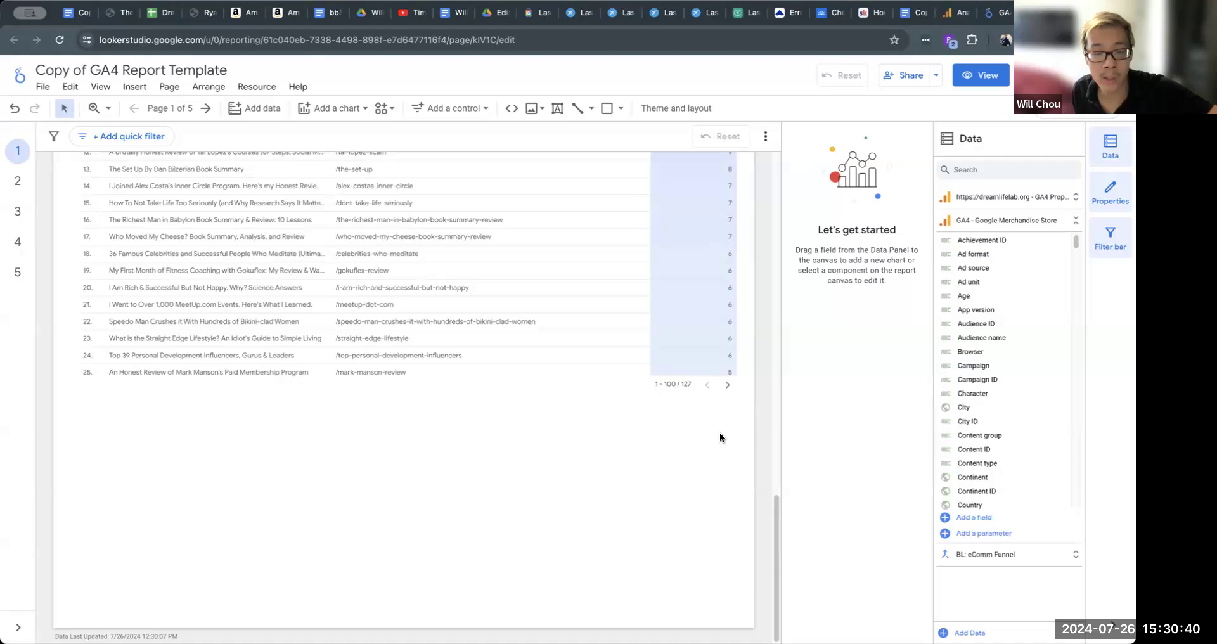
# - Preview the report in view mode and check the page from its title down to its end
pyautogui.scroll(20, 720, 437)
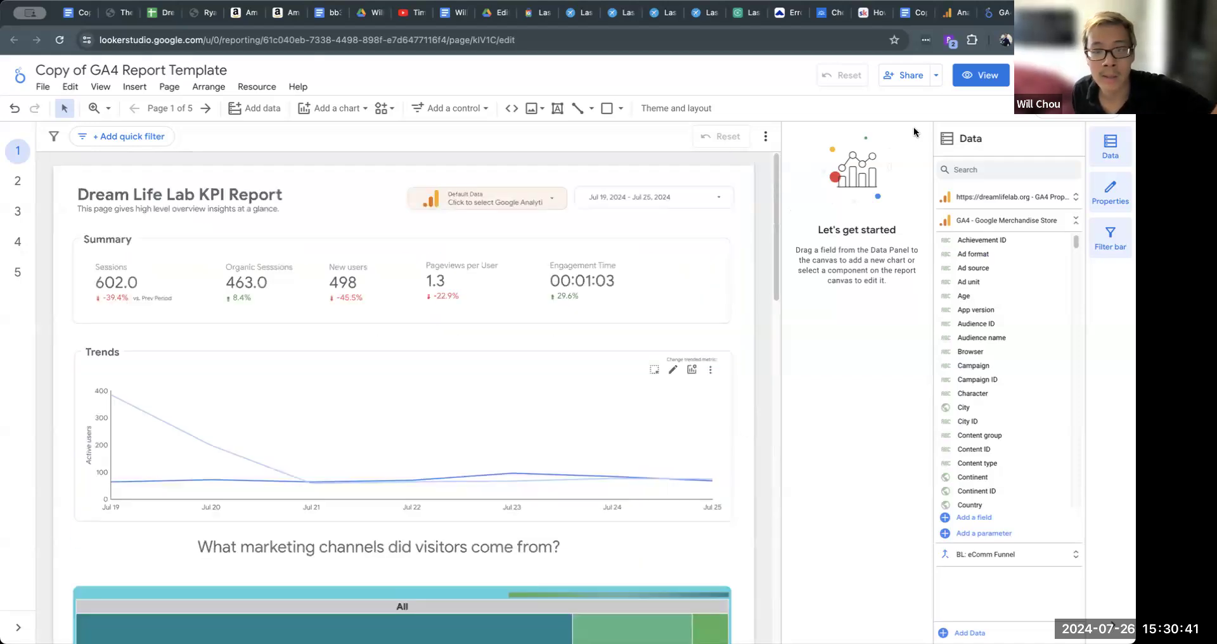
pyautogui.click(981, 75)
pyautogui.scroll(-15, 804, 366)
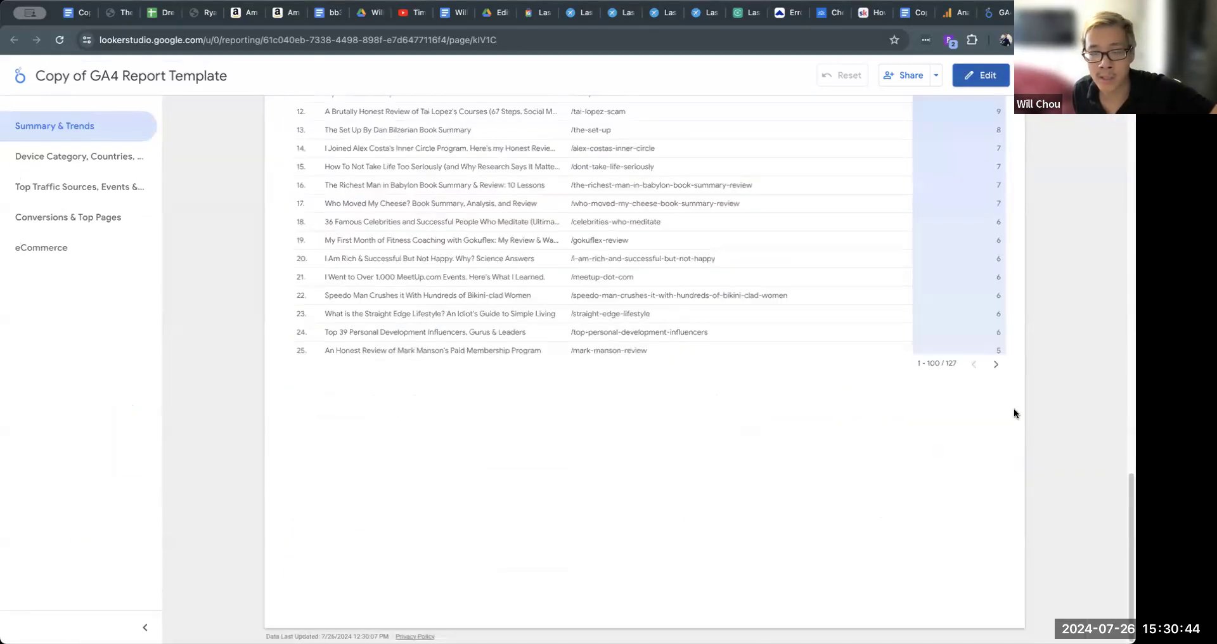
pyautogui.scroll(15, 1086, 390)
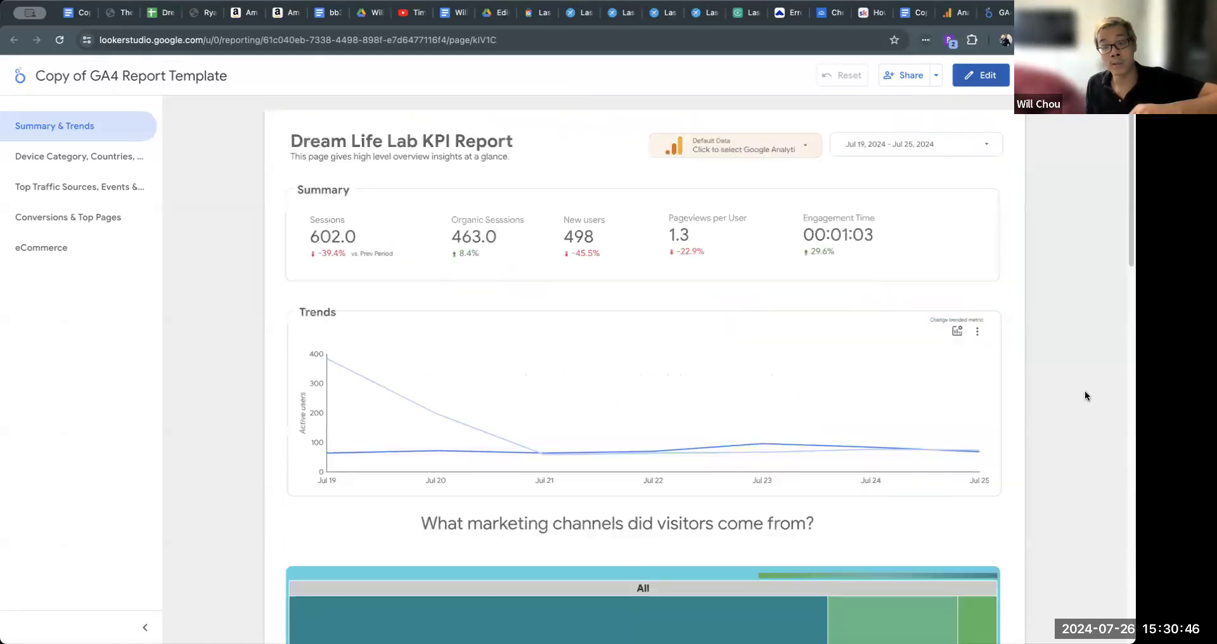
pyautogui.scroll(-15, 1084, 392)
pyautogui.scroll(15, 1081, 389)
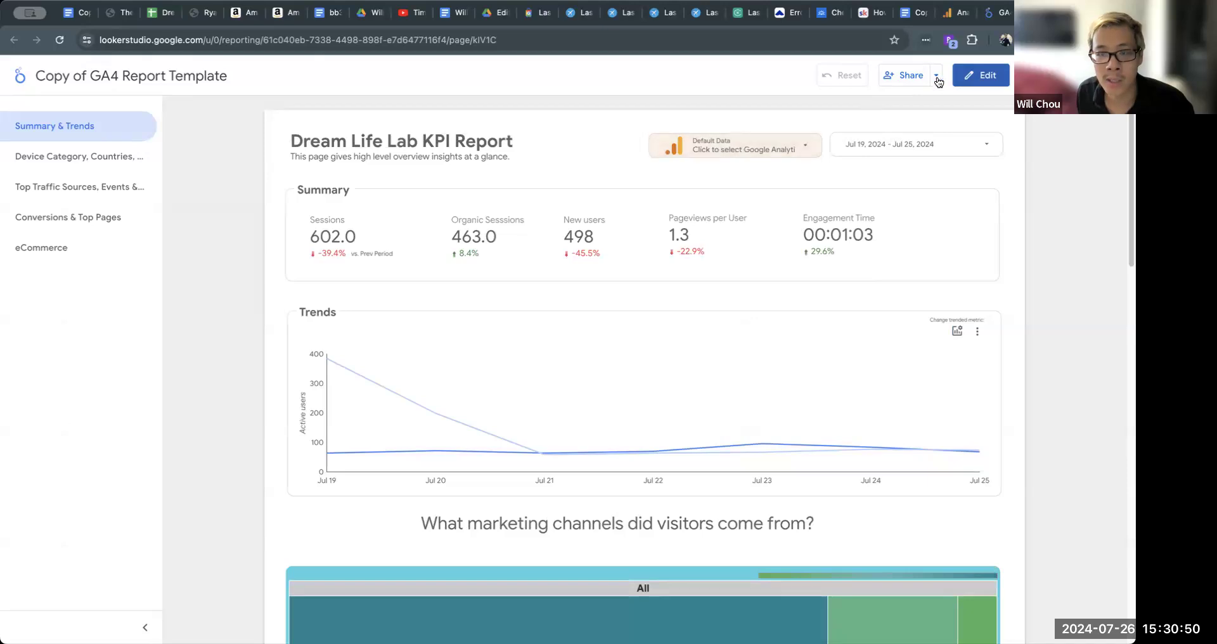
# - Return to editing the report and delete the Google Analytics data control from the page header
pyautogui.click(976, 76)
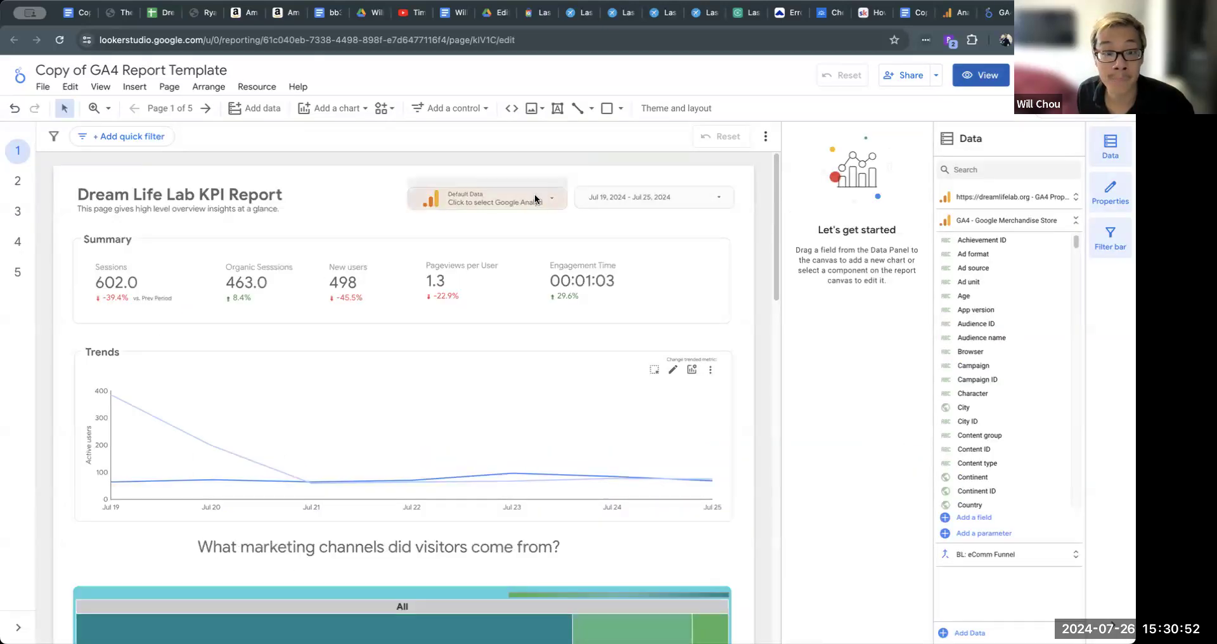
pyautogui.click(536, 196)
pyautogui.click(357, 196)
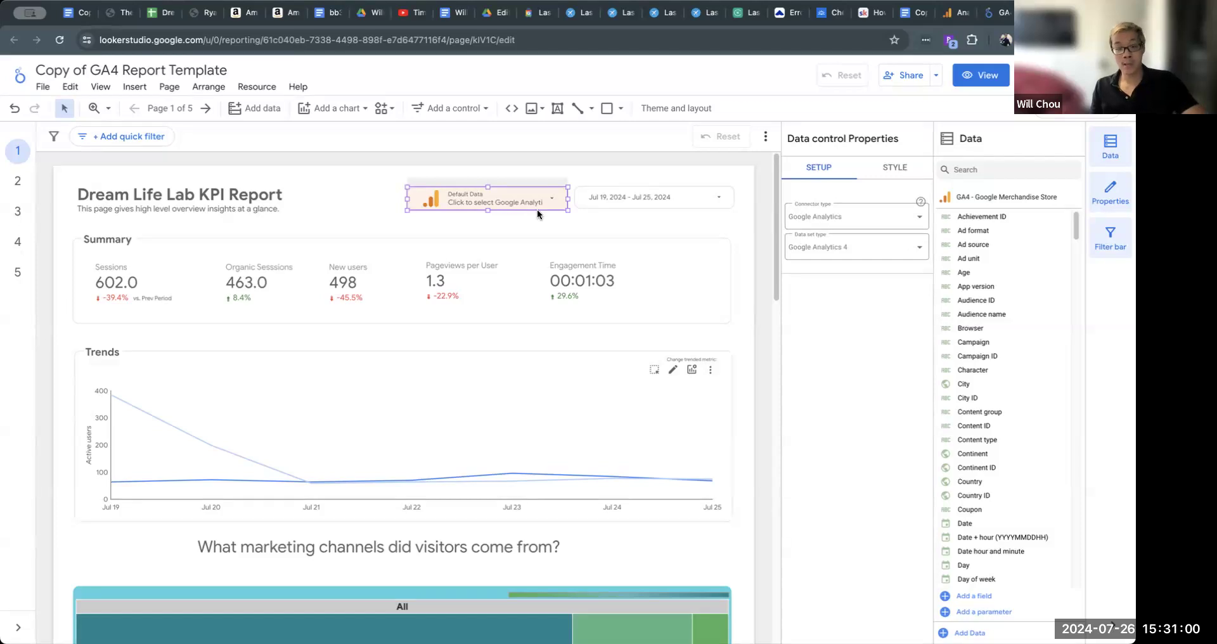
pyautogui.press('Delete')
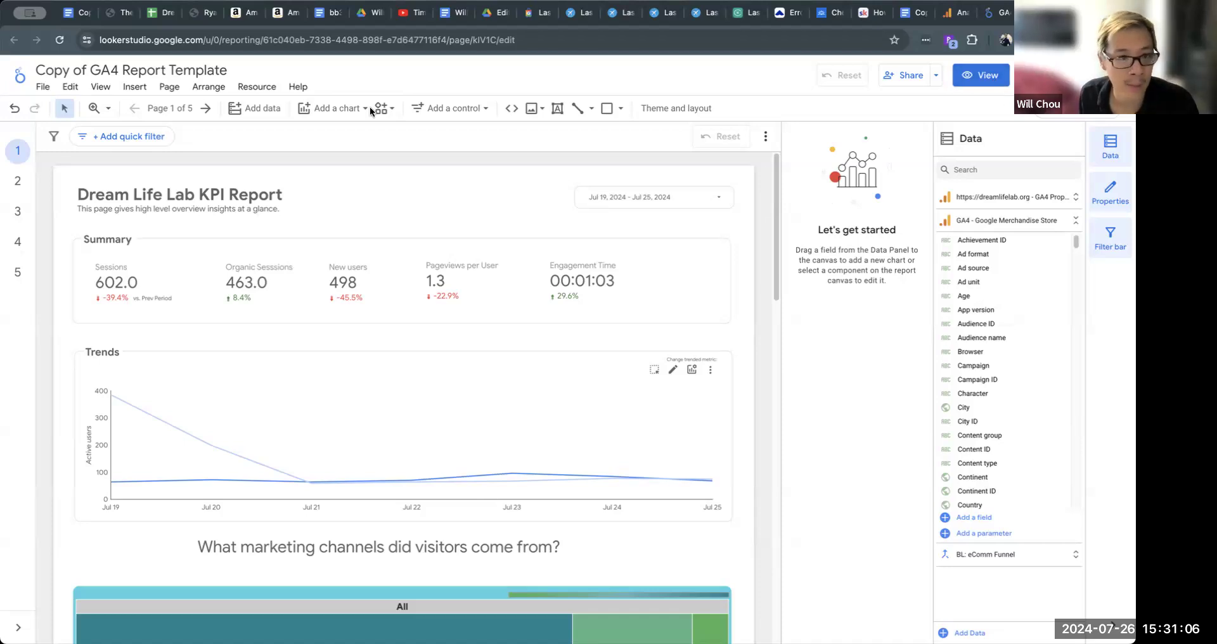
# - Rename the report to "Dream Life Lab GA4 Report"
pyautogui.click(88, 74)
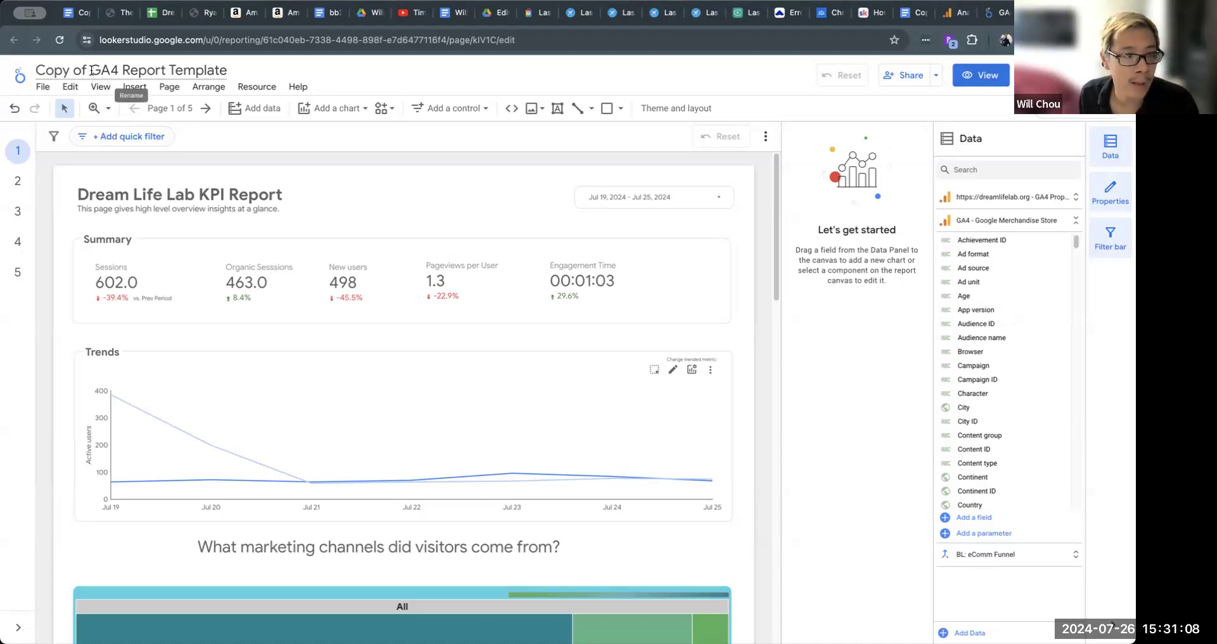
pyautogui.moveTo(88, 75); pyautogui.dragTo(36, 72)
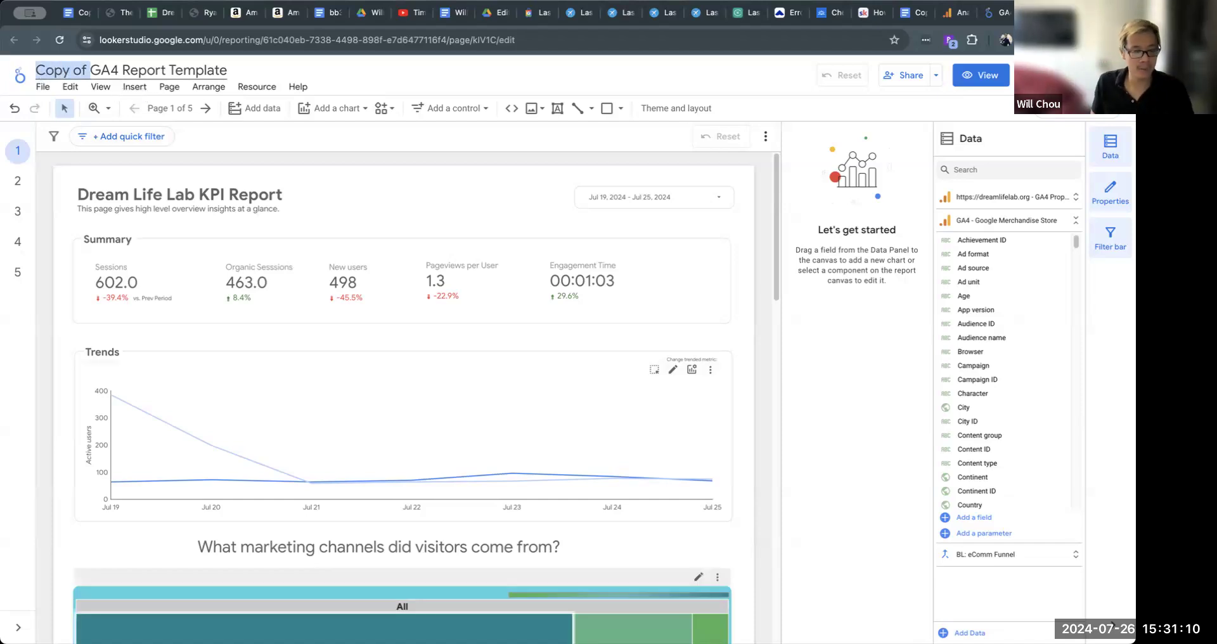
pyautogui.write('Dream Life Lab')
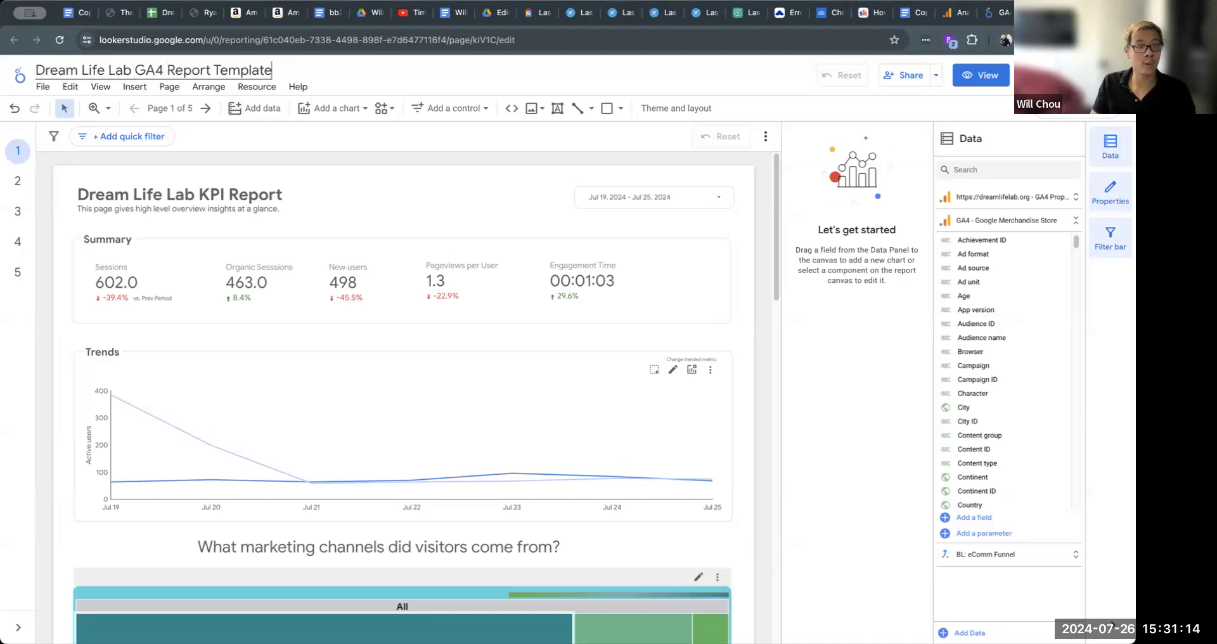
pyautogui.press('BackSpace')
pyautogui.press('BackSpace')
pyautogui.press('BackSpace')
pyautogui.press('BackSpace')
pyautogui.press('BackSpace')
pyautogui.press('BackSpace')
pyautogui.press('BackSpace')
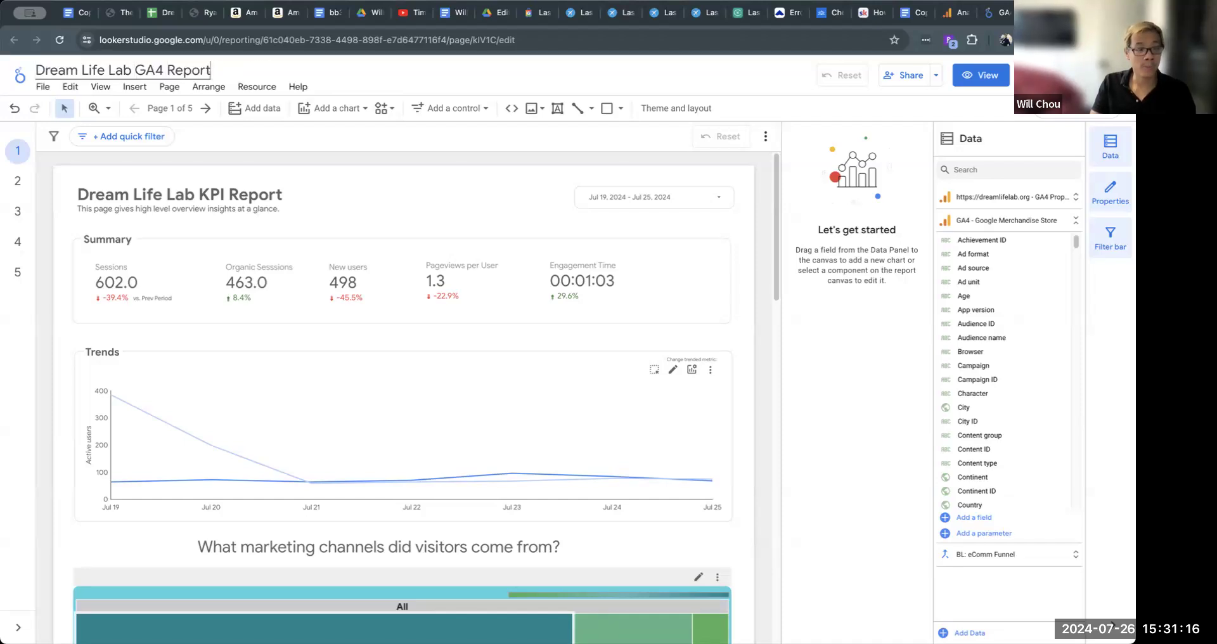
pyautogui.press('Return')
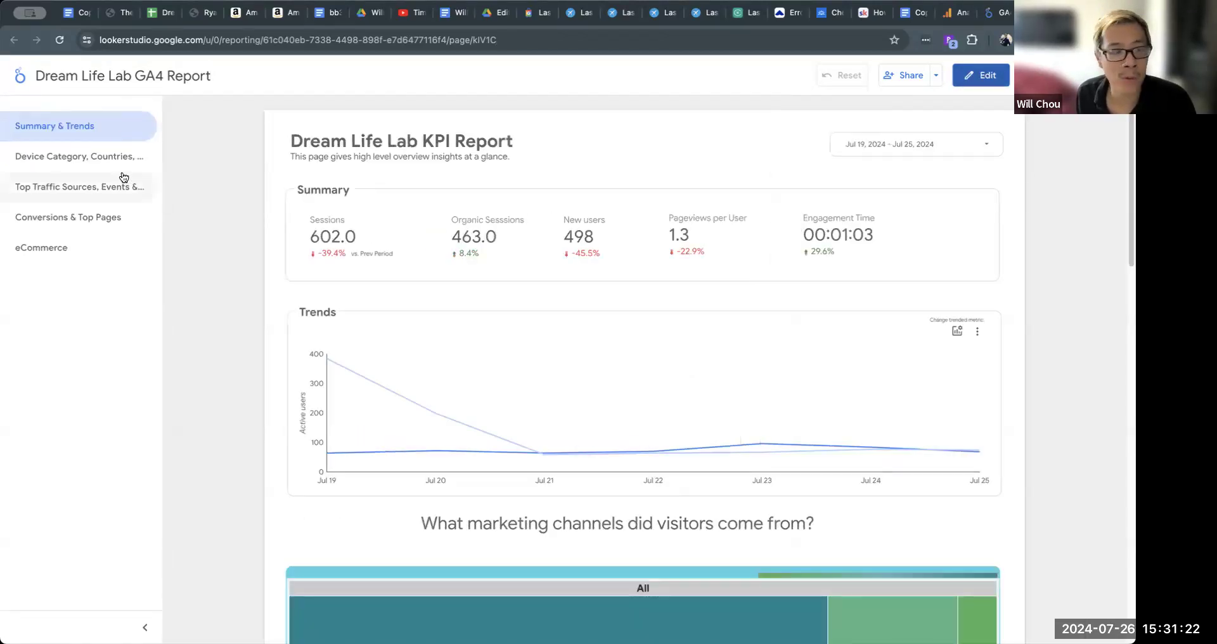
# - Return to editing, open the list of report pages and delete the eCommerce page
pyautogui.click(988, 76)
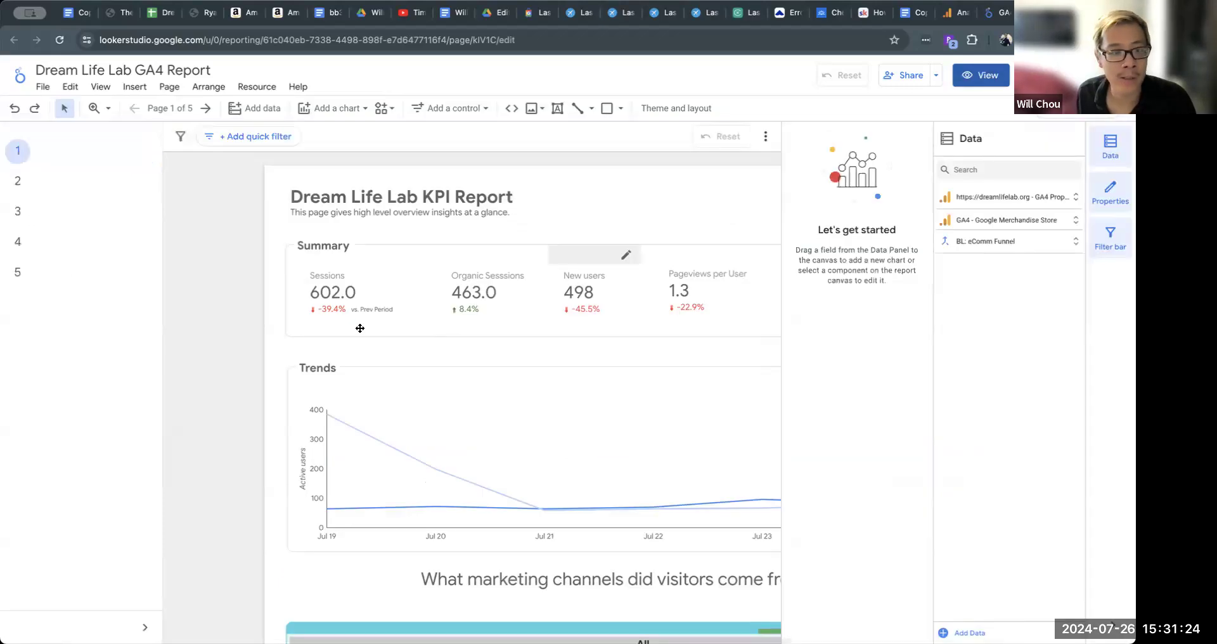
pyautogui.click(166, 108)
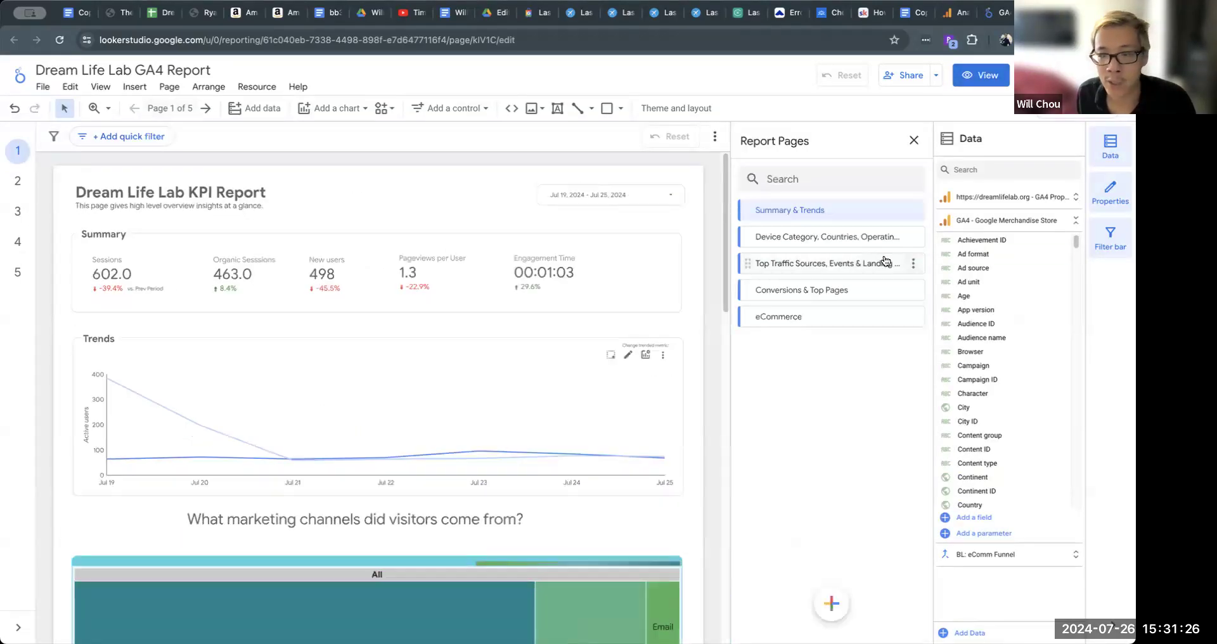
pyautogui.click(913, 317)
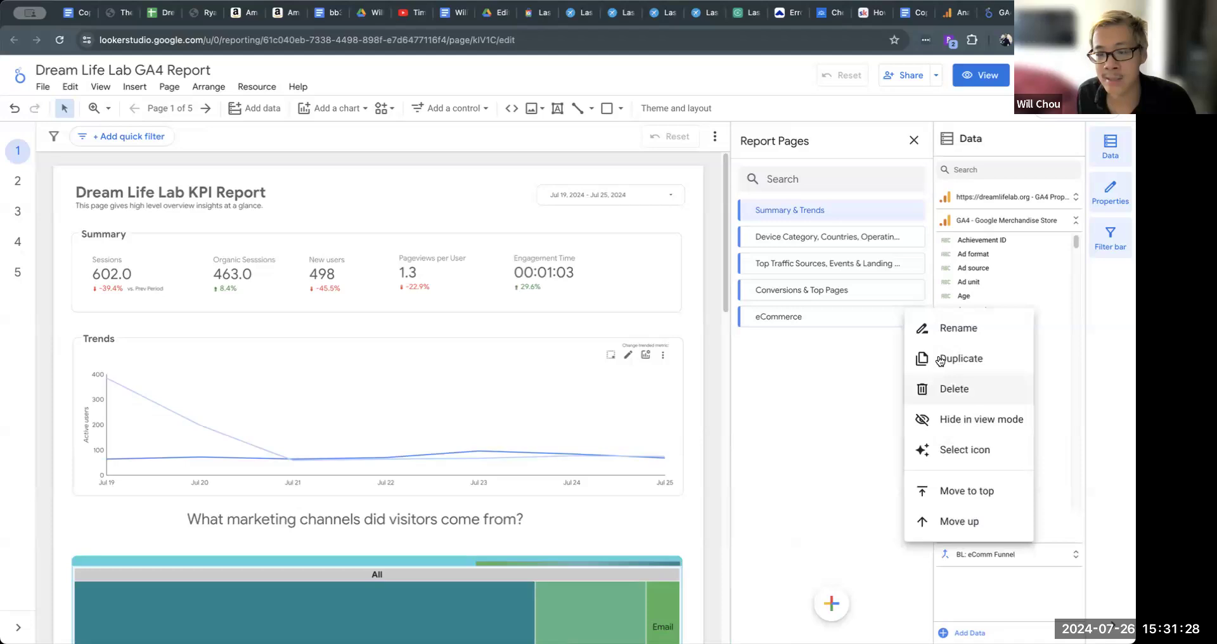
pyautogui.click(954, 388)
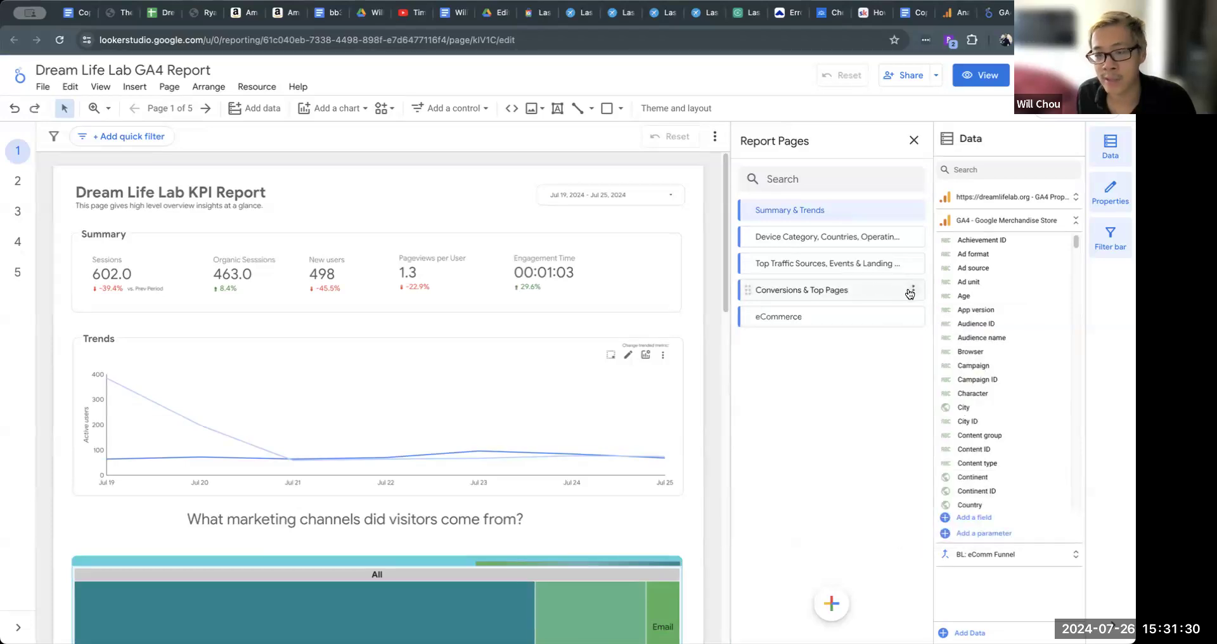
# - Delete the Conversions & Top Pages page from the report
pyautogui.click(913, 290)
pyautogui.click(935, 363)
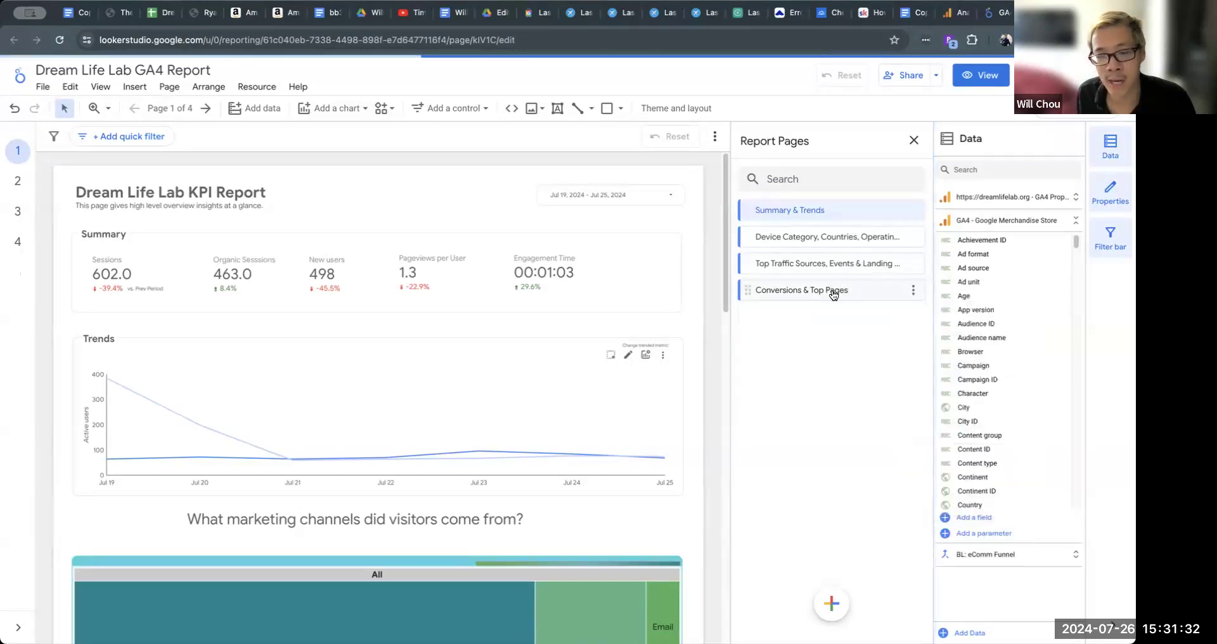
pyautogui.click(914, 291)
pyautogui.click(942, 370)
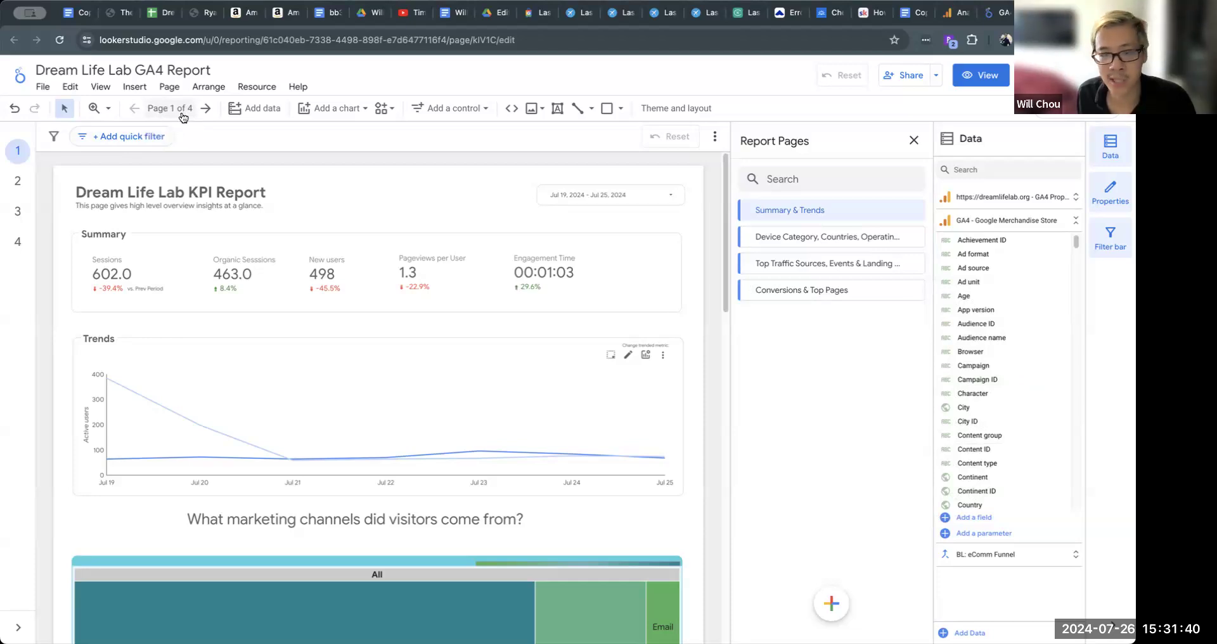
pyautogui.click(912, 291)
pyautogui.click(944, 364)
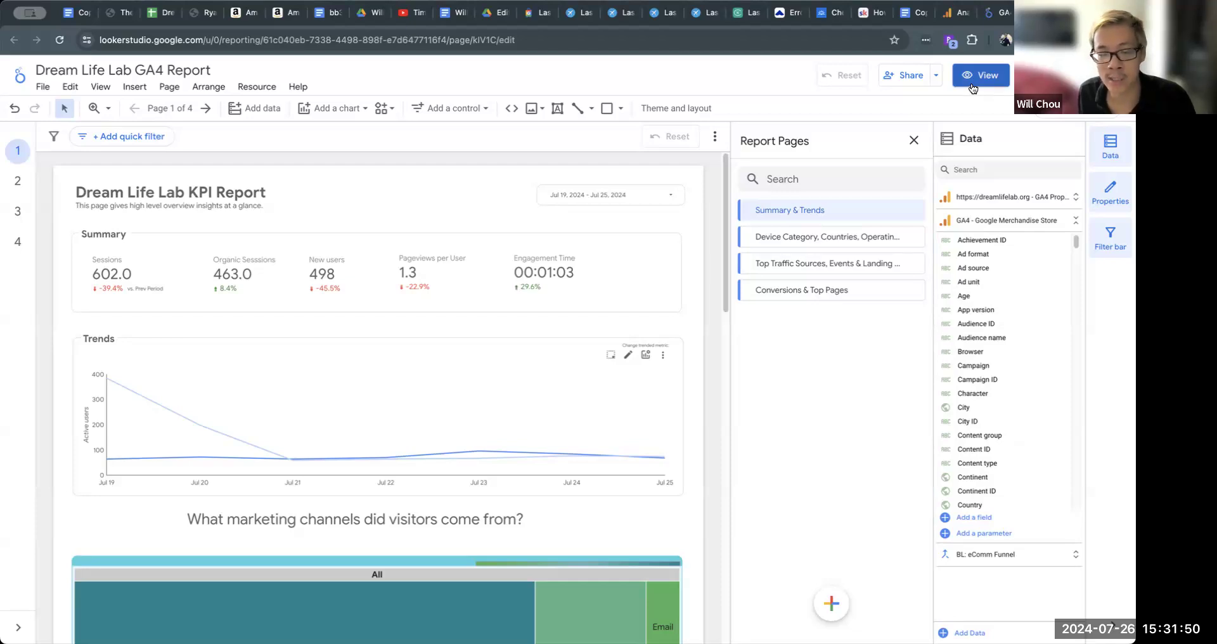
pyautogui.scroll(-5, 694, 422)
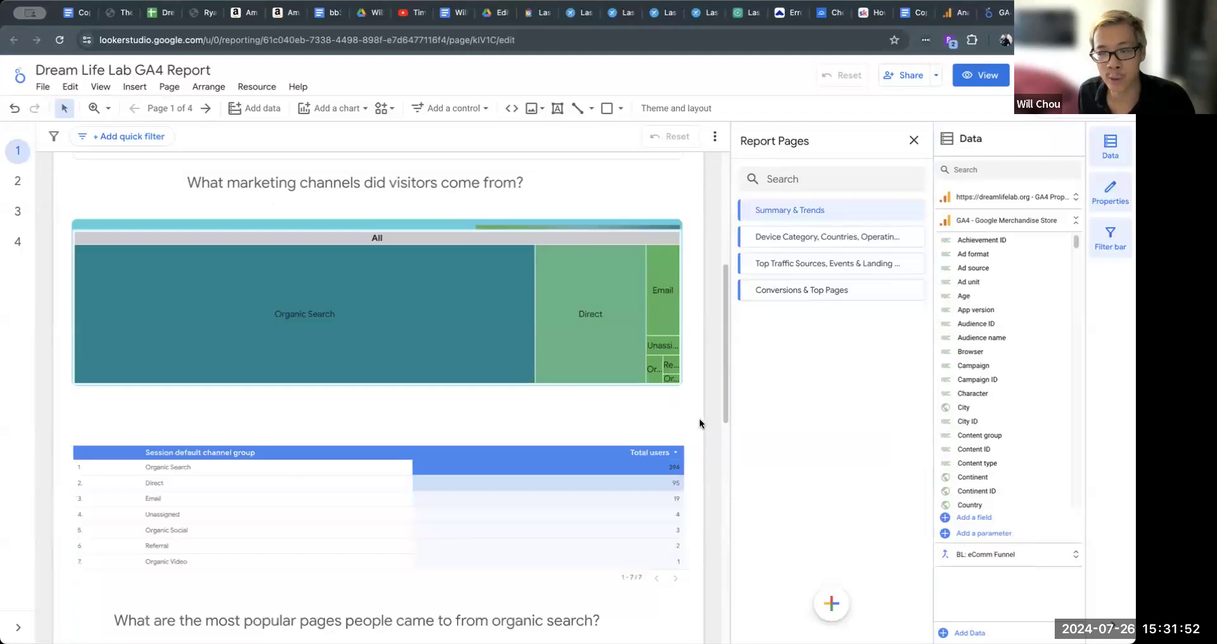
pyautogui.scroll(-2, 700, 422)
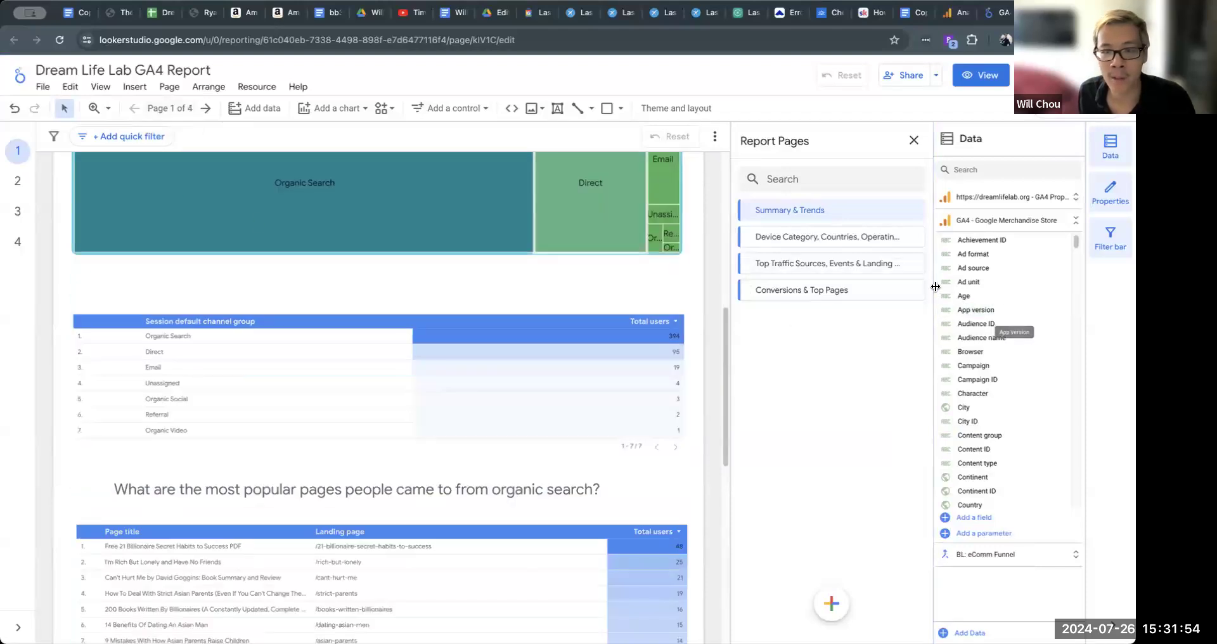
pyautogui.click(915, 293)
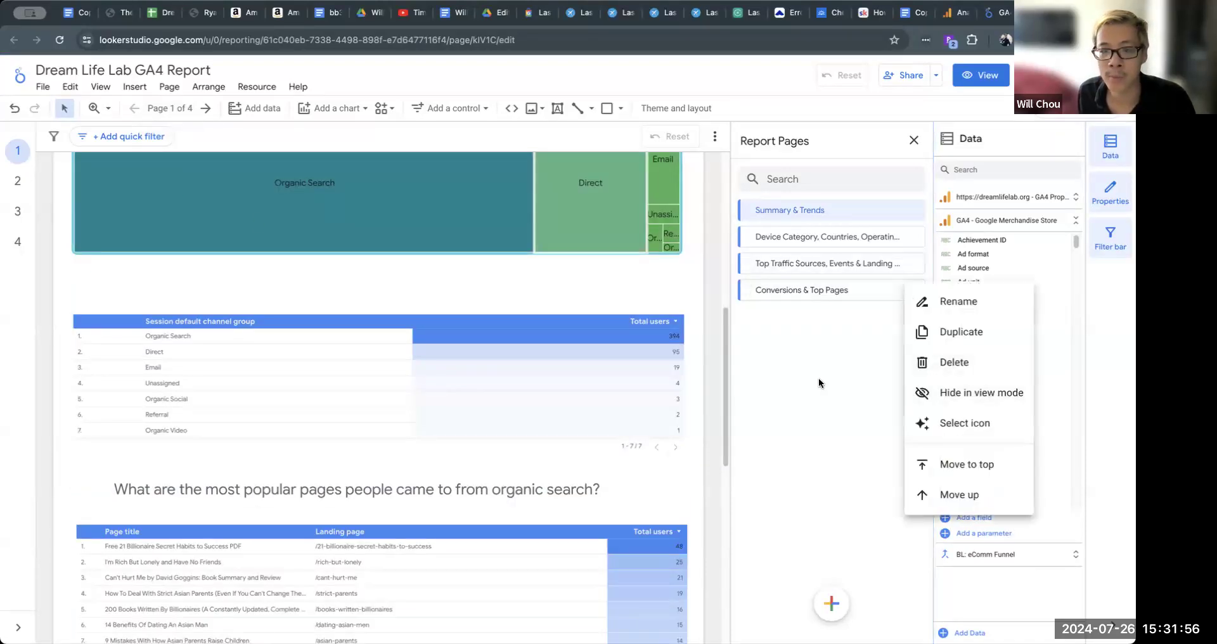
pyautogui.click(846, 274)
# - Delete the Device Category, Countries, Operating System & Browser page and view the Top Traffic Sources, Events & Landing Pages page
pyautogui.click(913, 241)
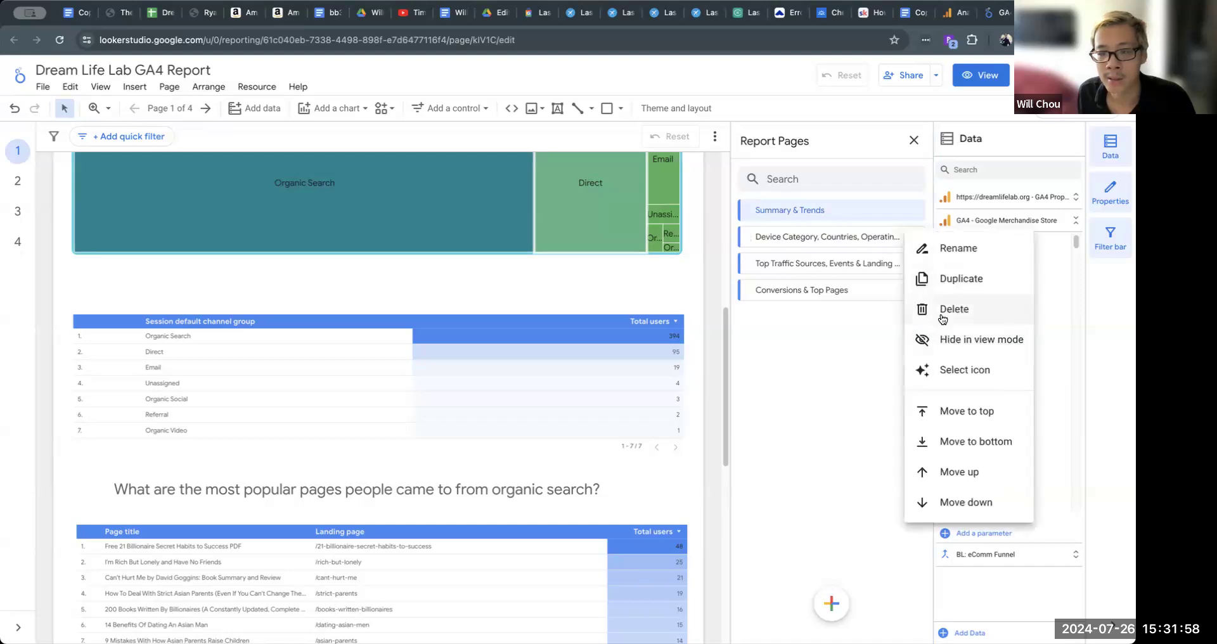
pyautogui.click(947, 308)
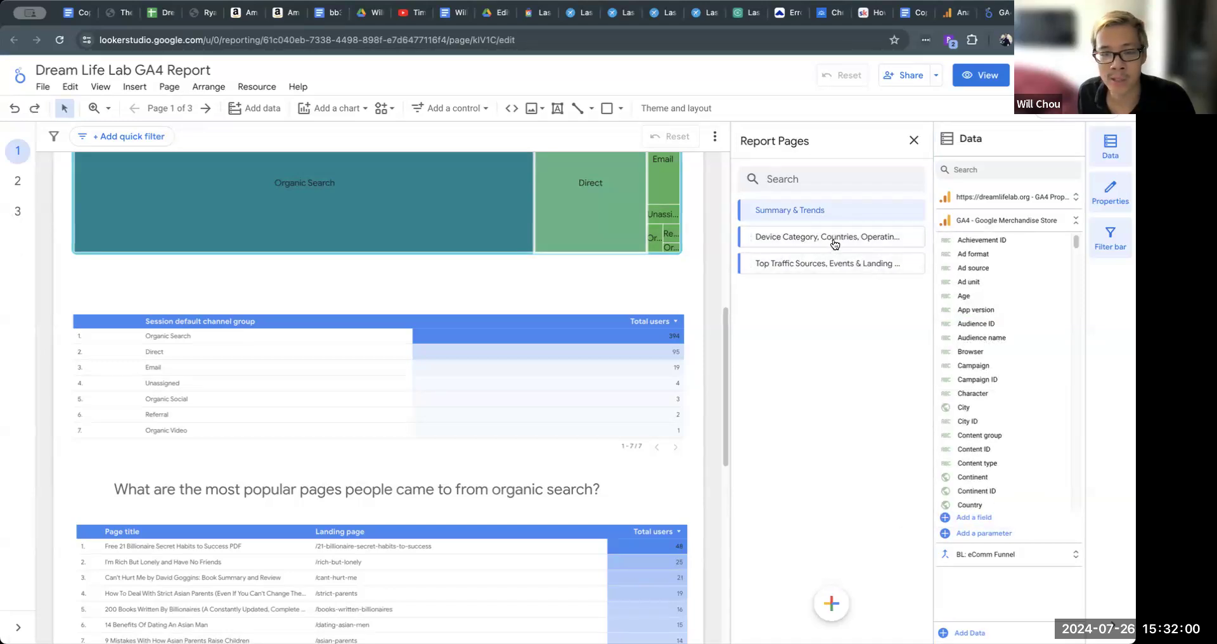
pyautogui.click(824, 265)
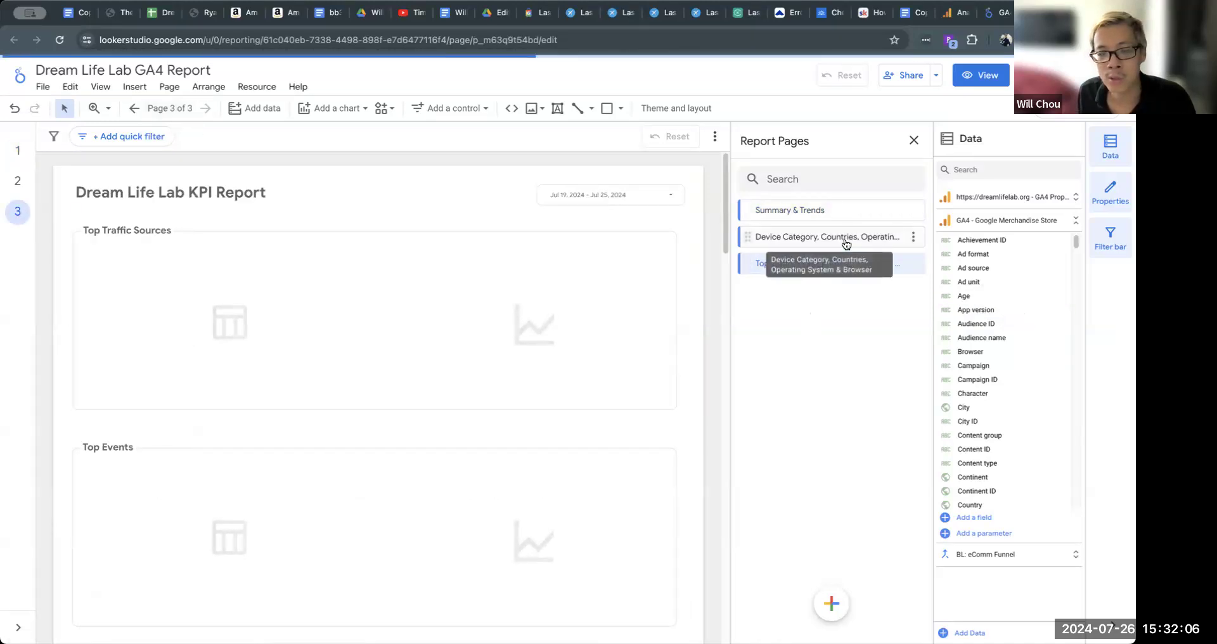
# - Rename the Summary & Trends page to "KPI Overview"
pyautogui.click(888, 211)
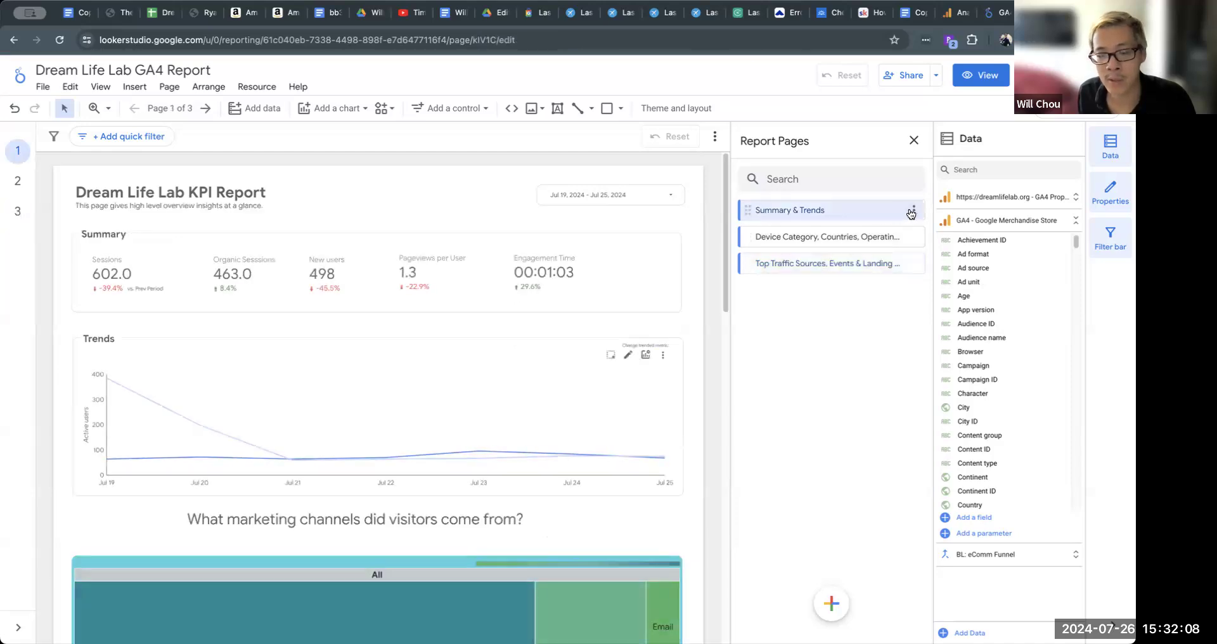
pyautogui.click(913, 209)
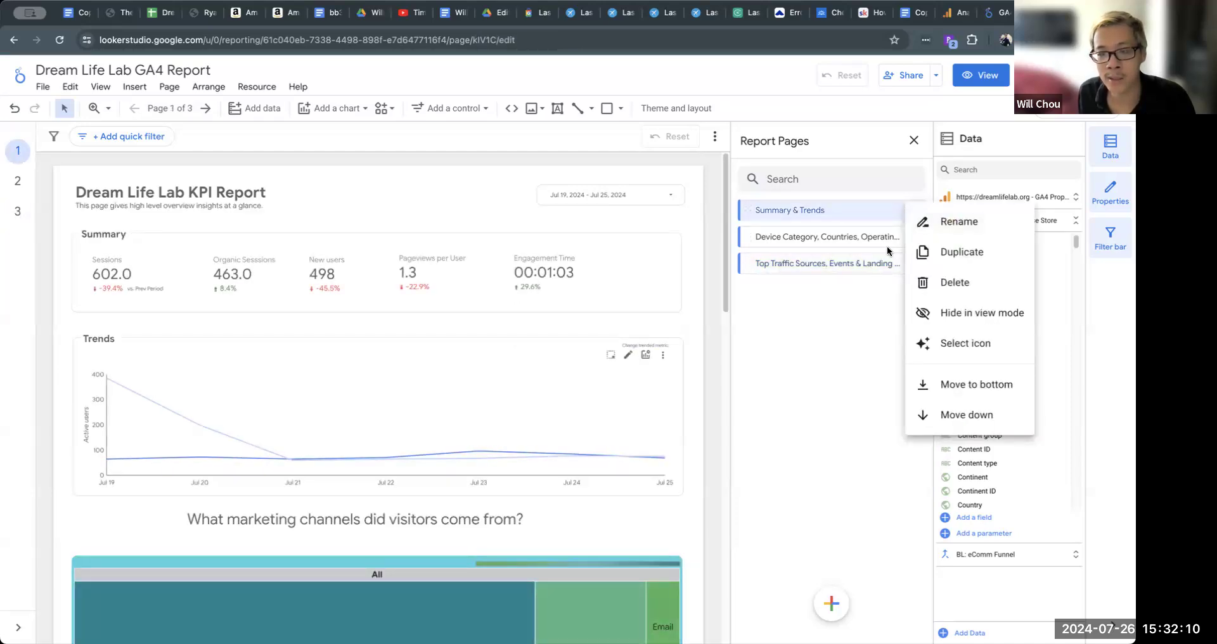
pyautogui.click(935, 223)
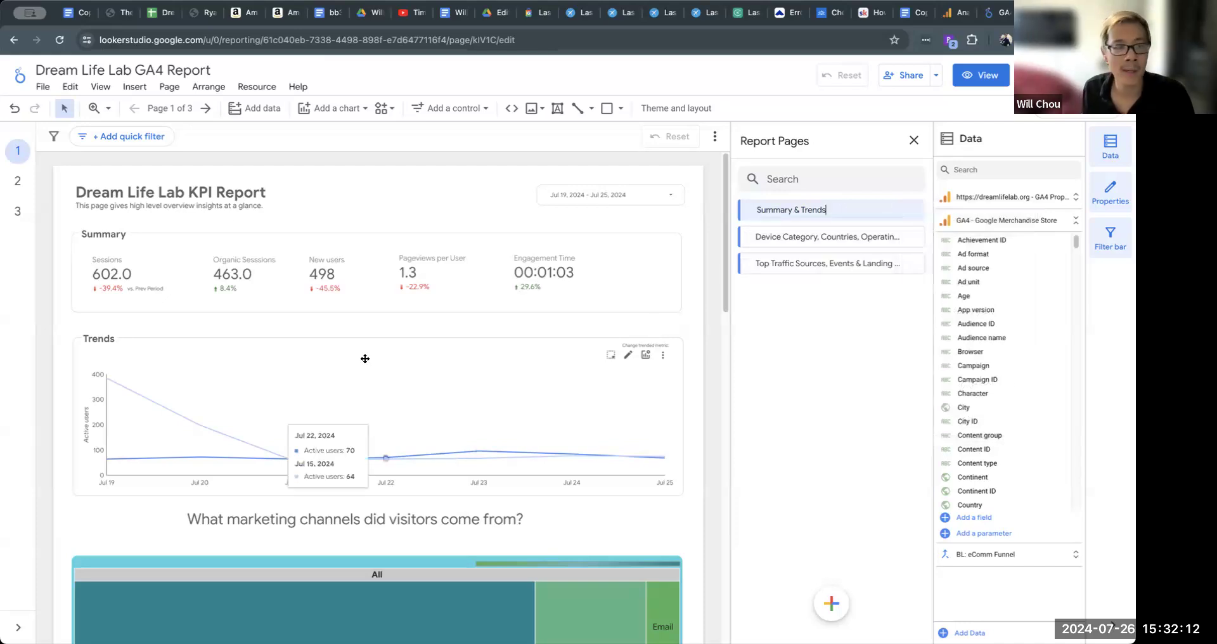
pyautogui.tripleClick(814, 209)
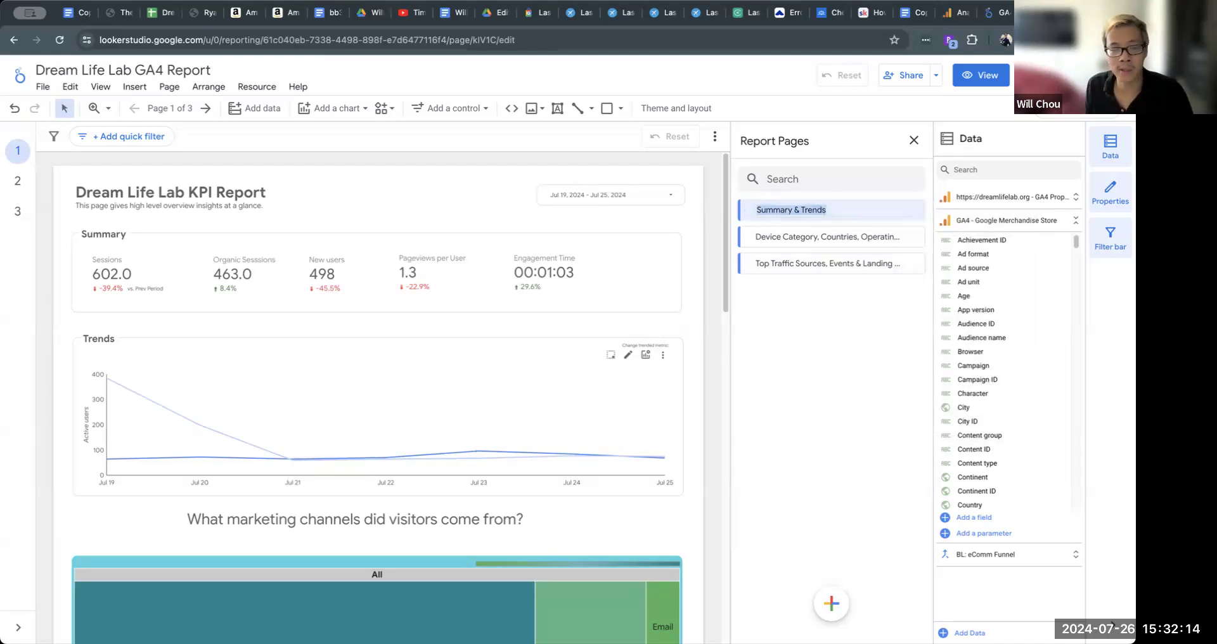
pyautogui.write('KPI ')
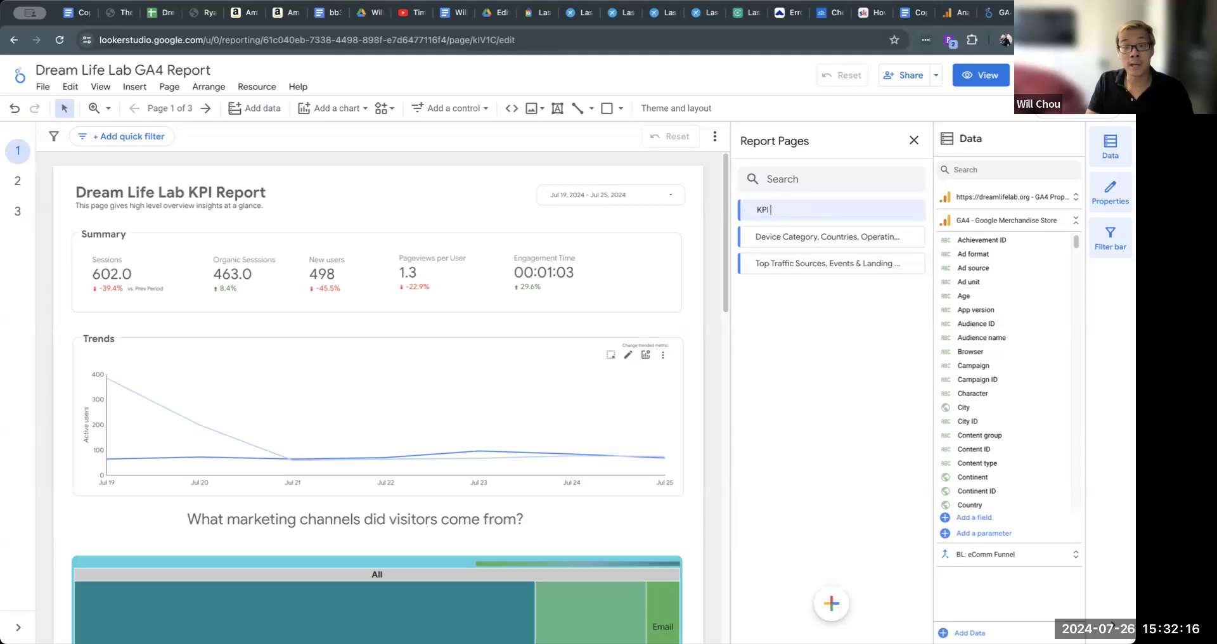
pyautogui.write('OVerverview')
pyautogui.press('Return')
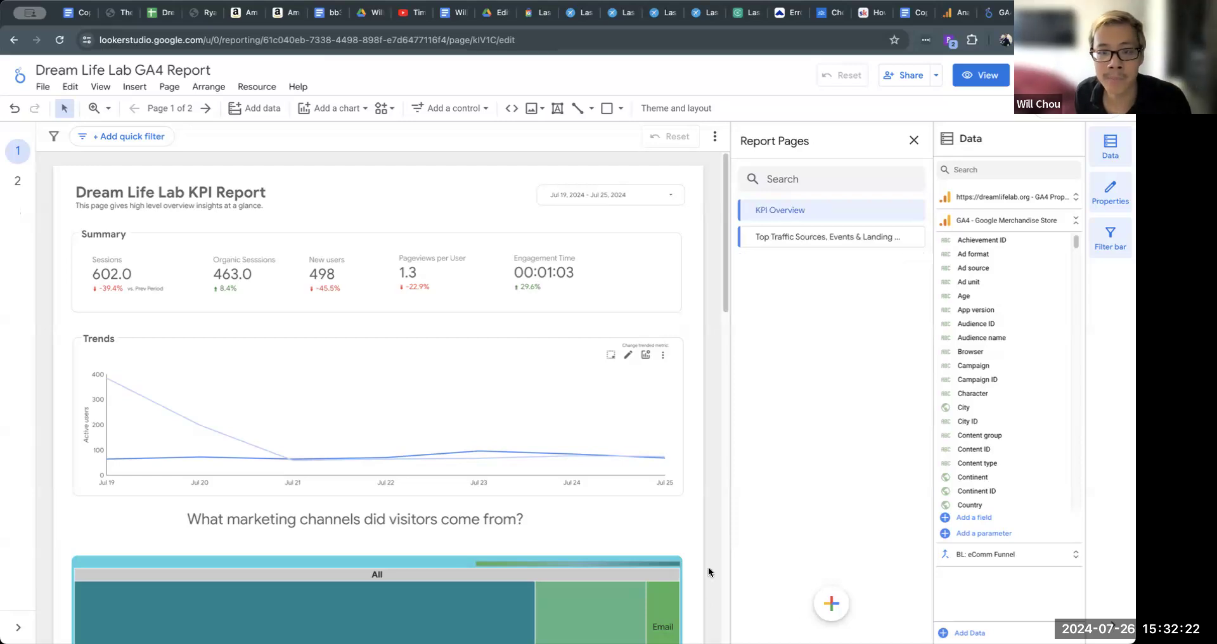
pyautogui.click(814, 237)
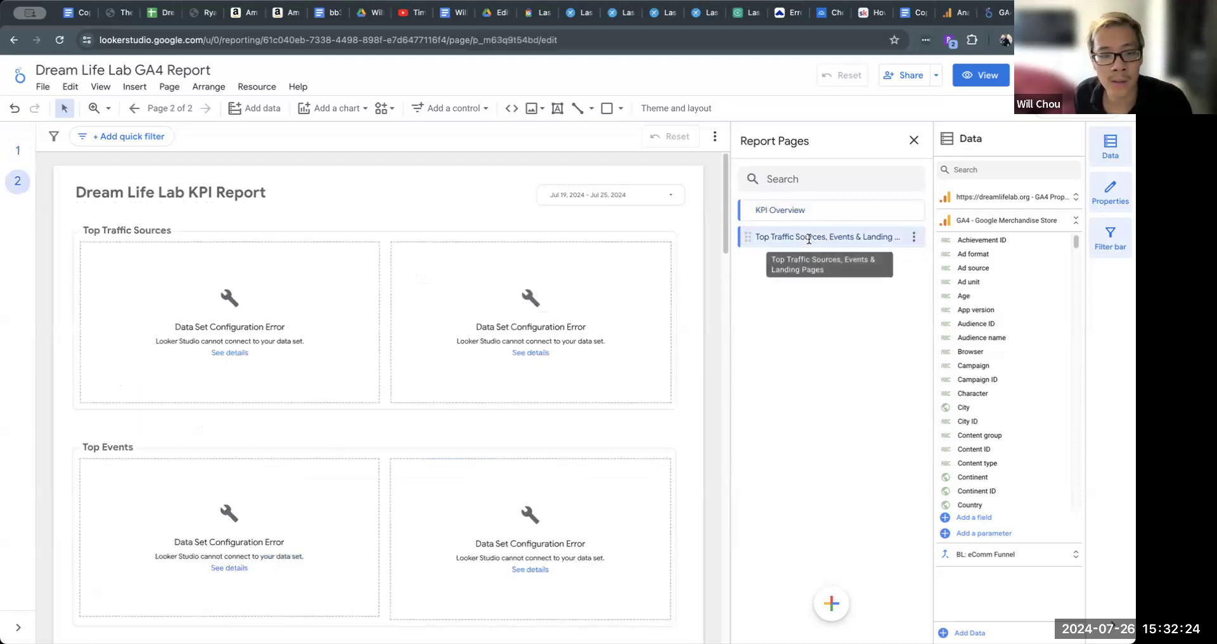
pyautogui.scroll(-10, 698, 348)
pyautogui.scroll(10, 702, 339)
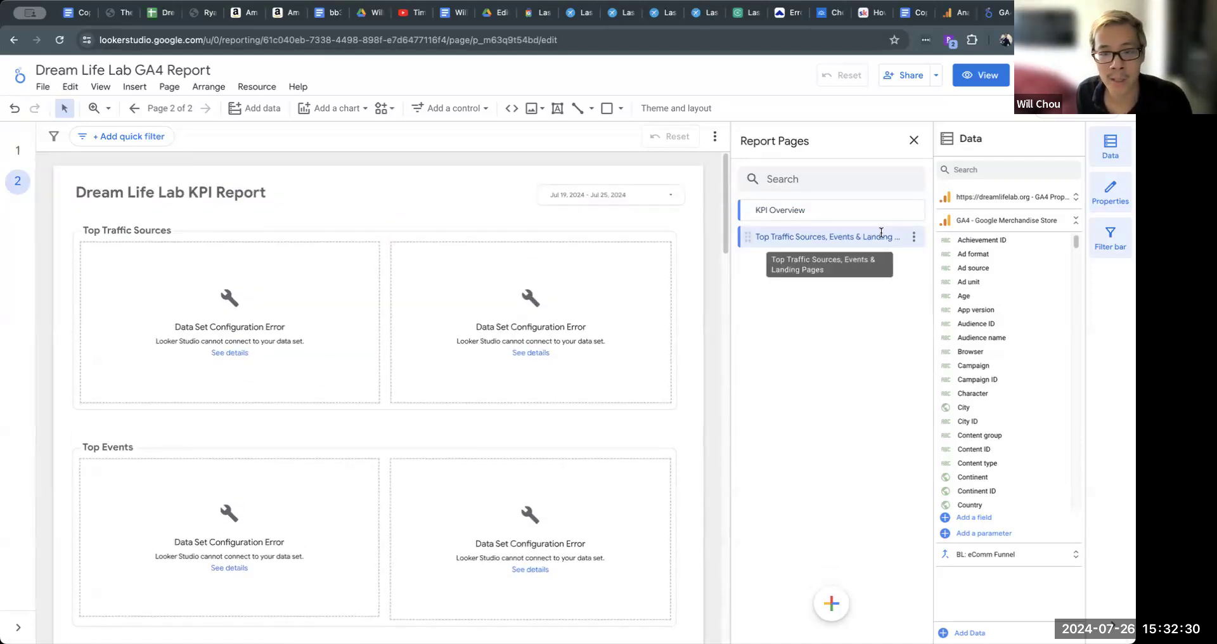
pyautogui.scroll(-6, 639, 334)
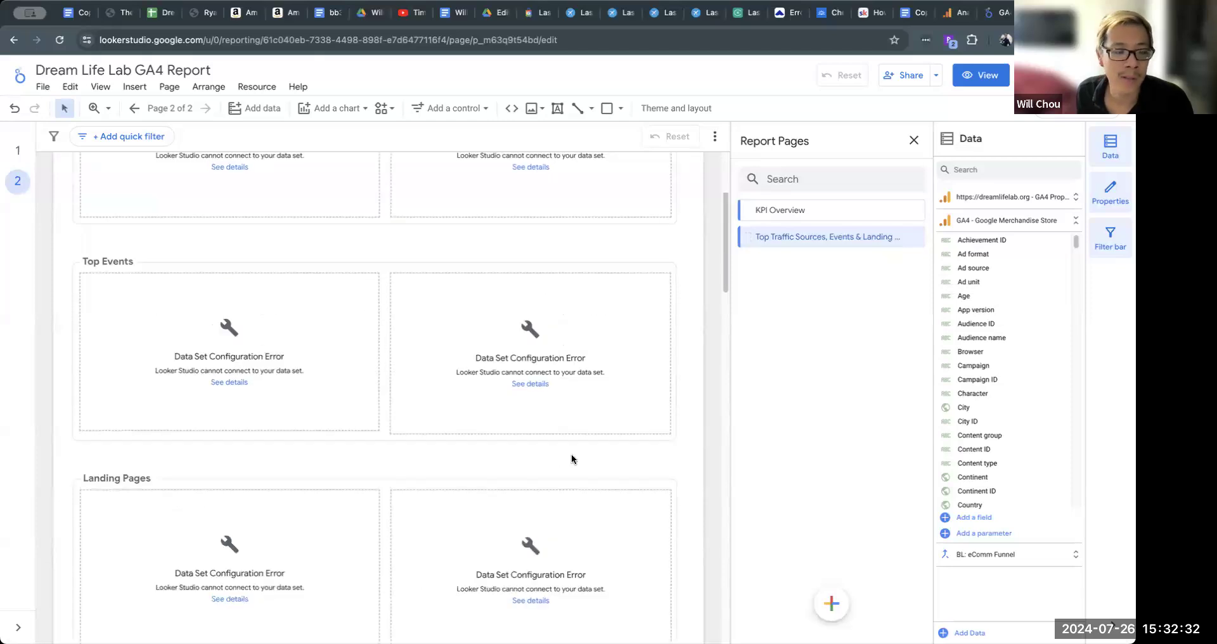
pyautogui.scroll(6, 578, 421)
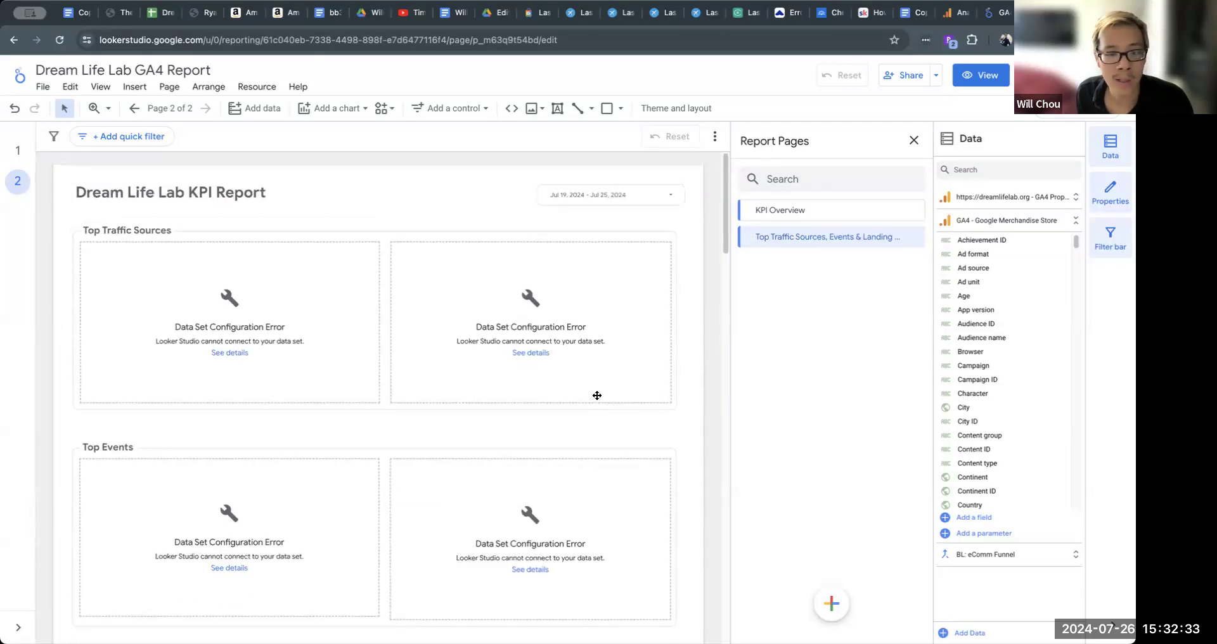
pyautogui.click(540, 363)
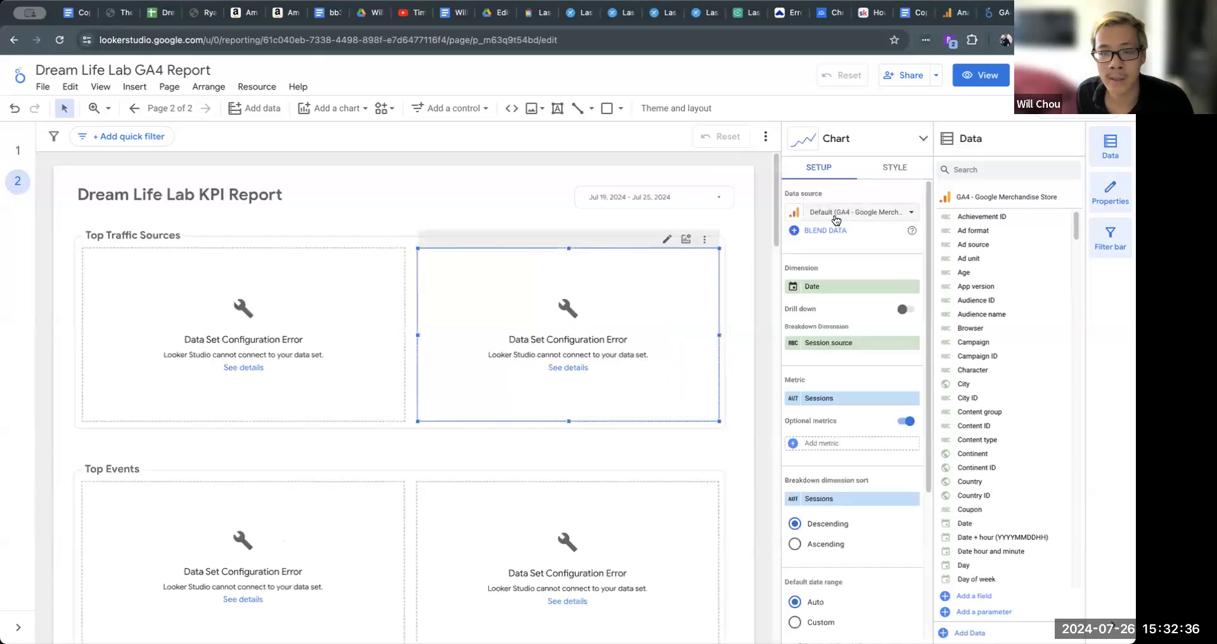
pyautogui.click(837, 210)
pyautogui.click(797, 266)
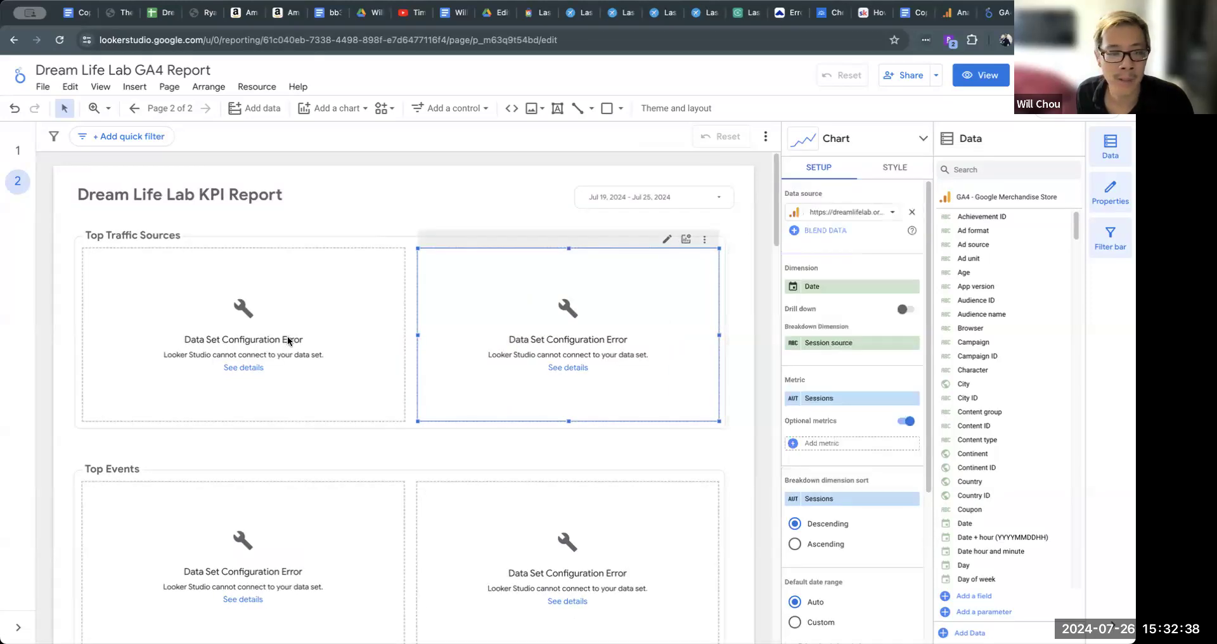
pyautogui.click(362, 290)
pyautogui.click(837, 212)
pyautogui.click(799, 301)
pyautogui.scroll(-3, 660, 375)
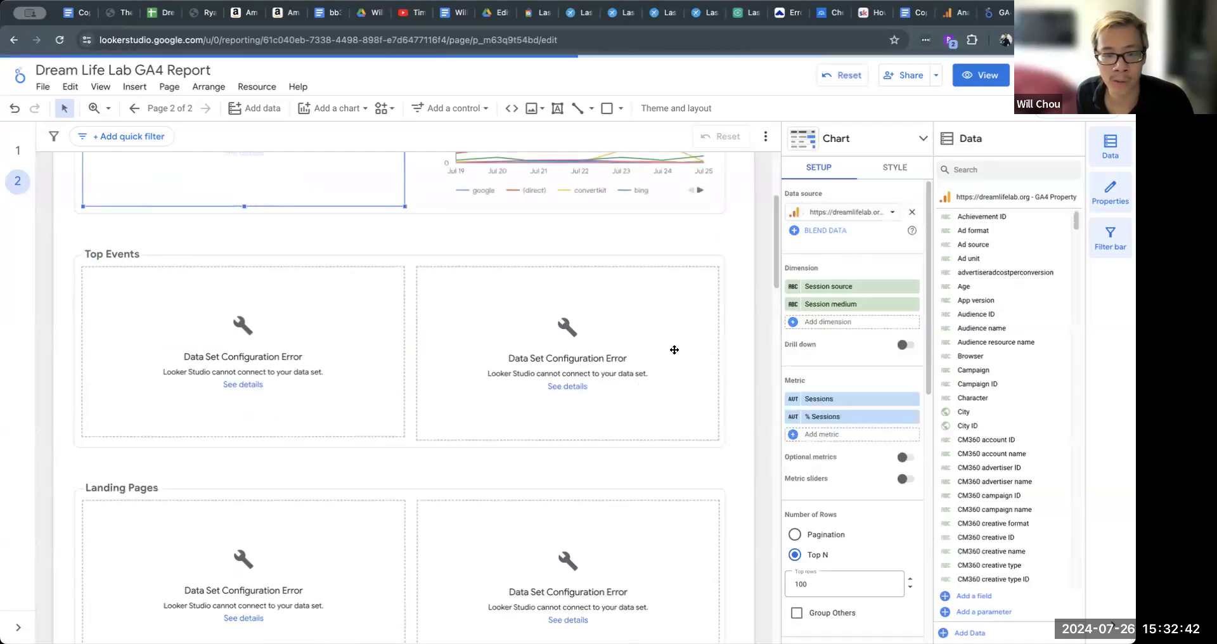
pyautogui.click(660, 375)
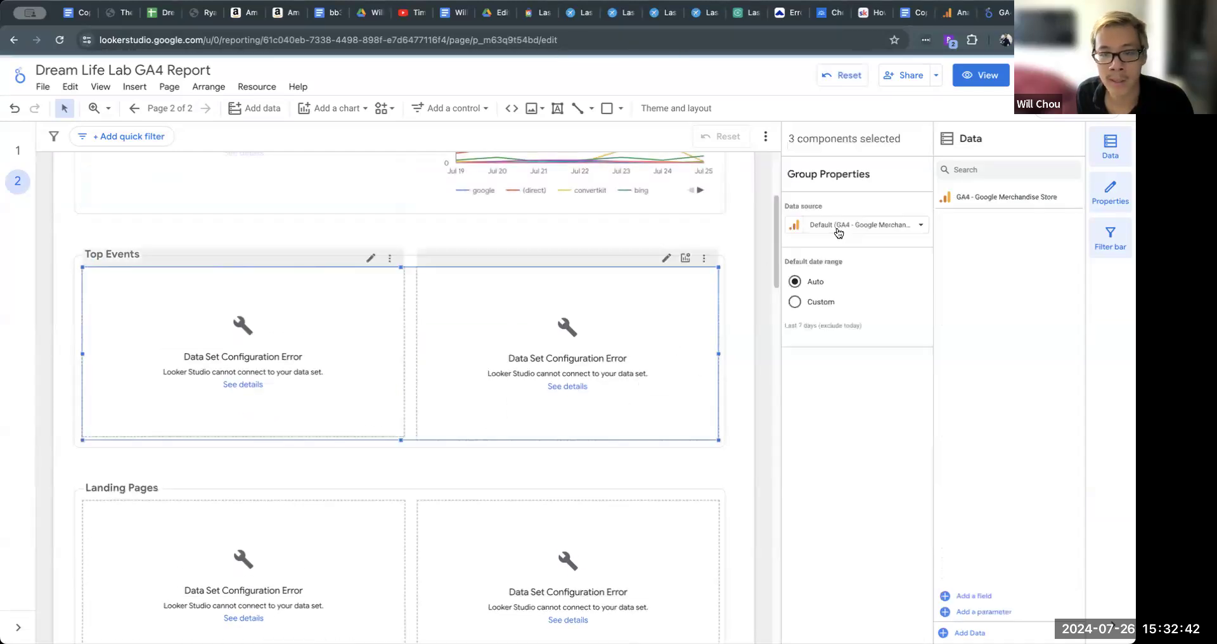
pyautogui.click(668, 503)
pyautogui.moveTo(64, 339); pyautogui.dragTo(558, 568)
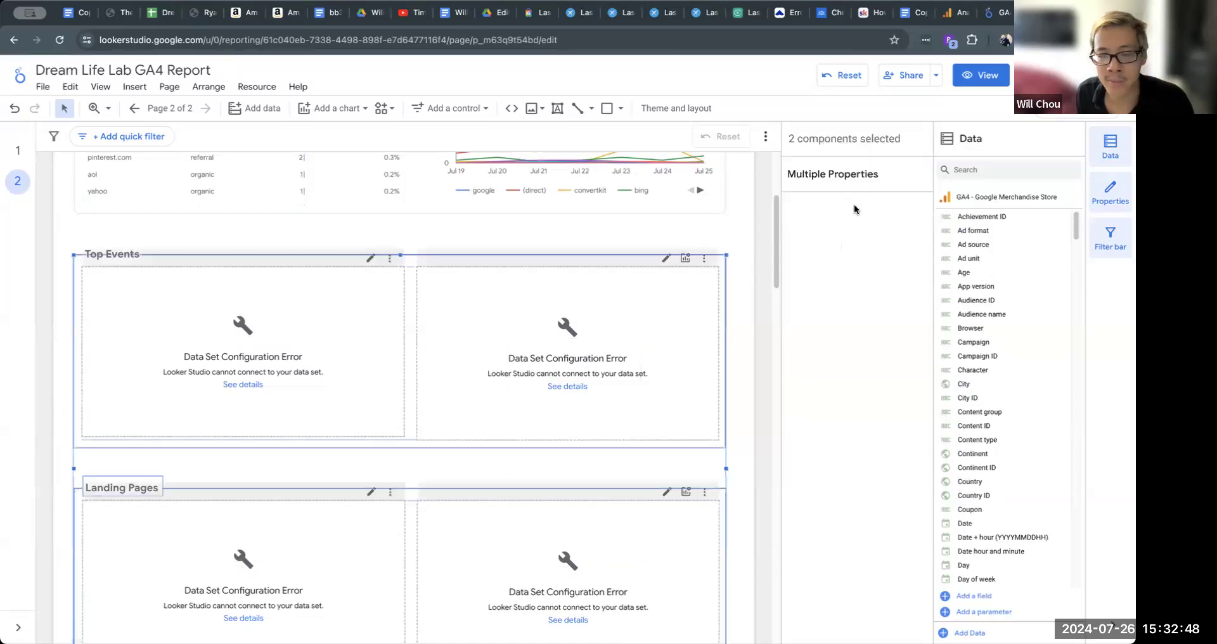
pyautogui.click(734, 430)
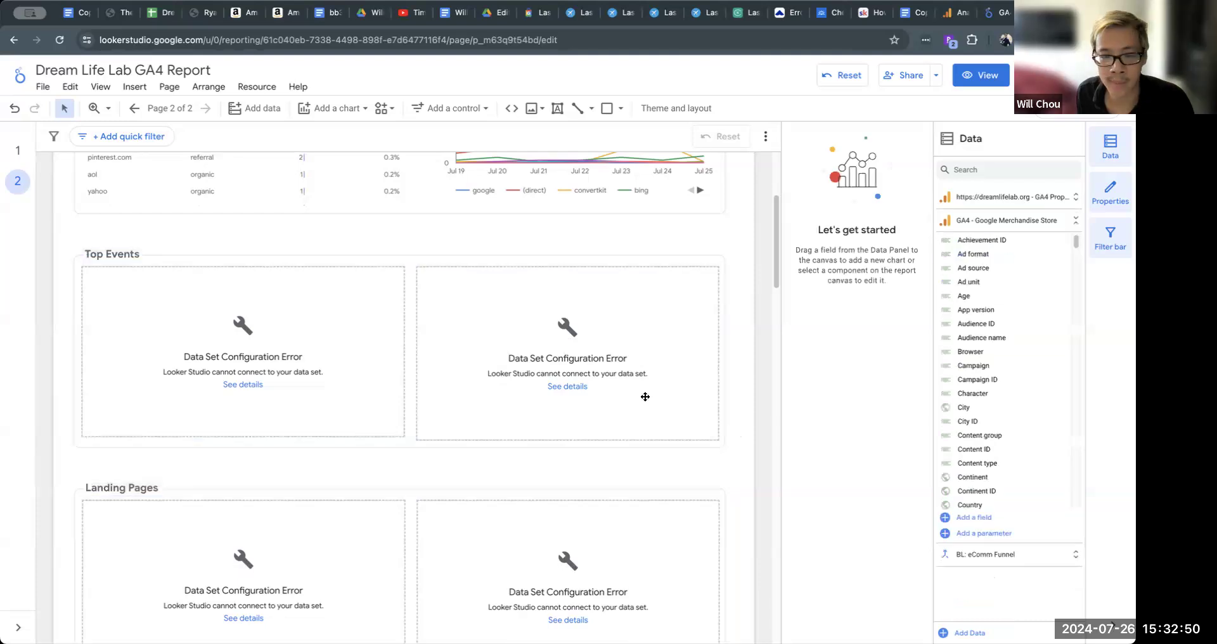
pyautogui.click(644, 396)
pyautogui.click(631, 337)
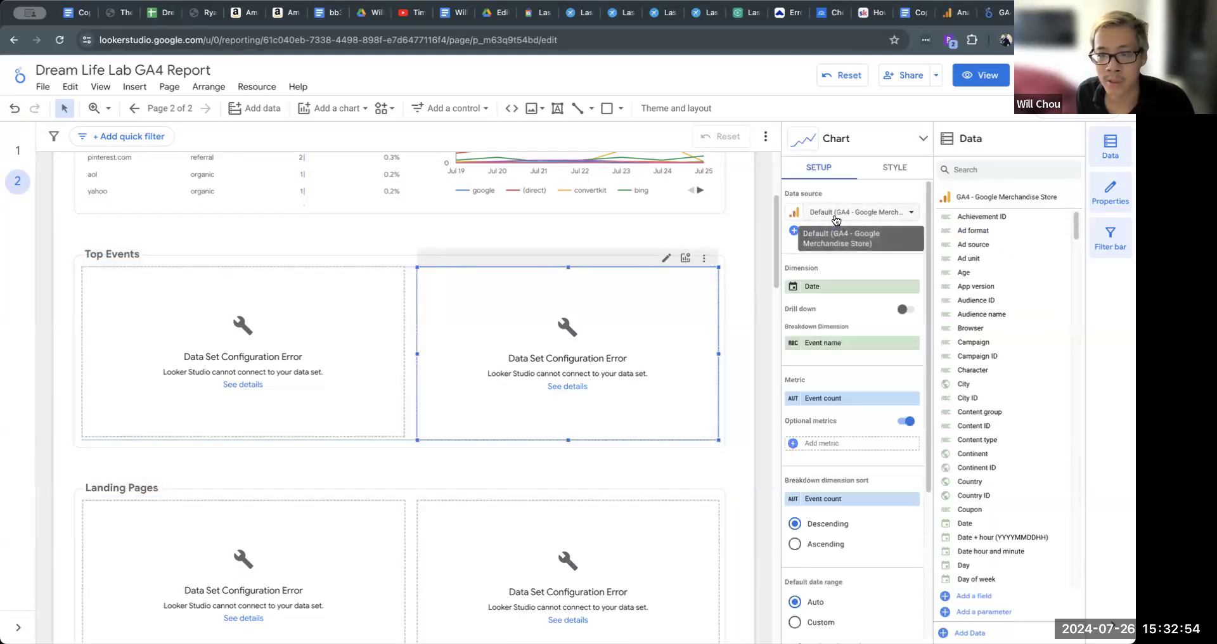
pyautogui.click(835, 215)
pyautogui.click(838, 267)
pyautogui.click(305, 374)
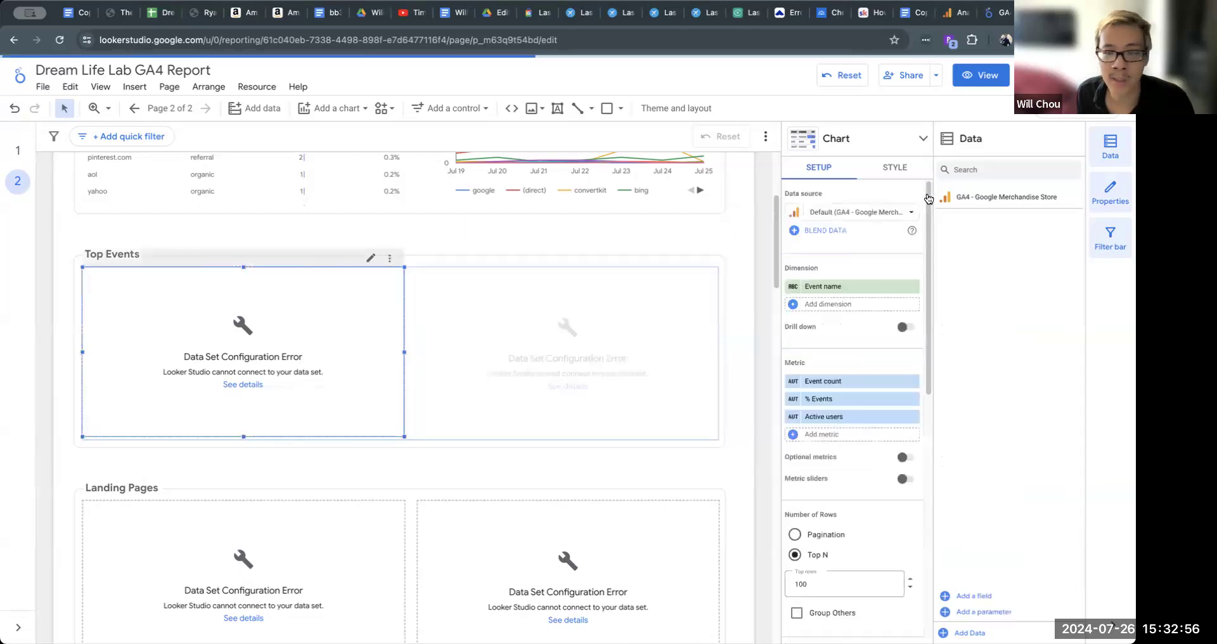
pyautogui.click(835, 211)
pyautogui.click(838, 265)
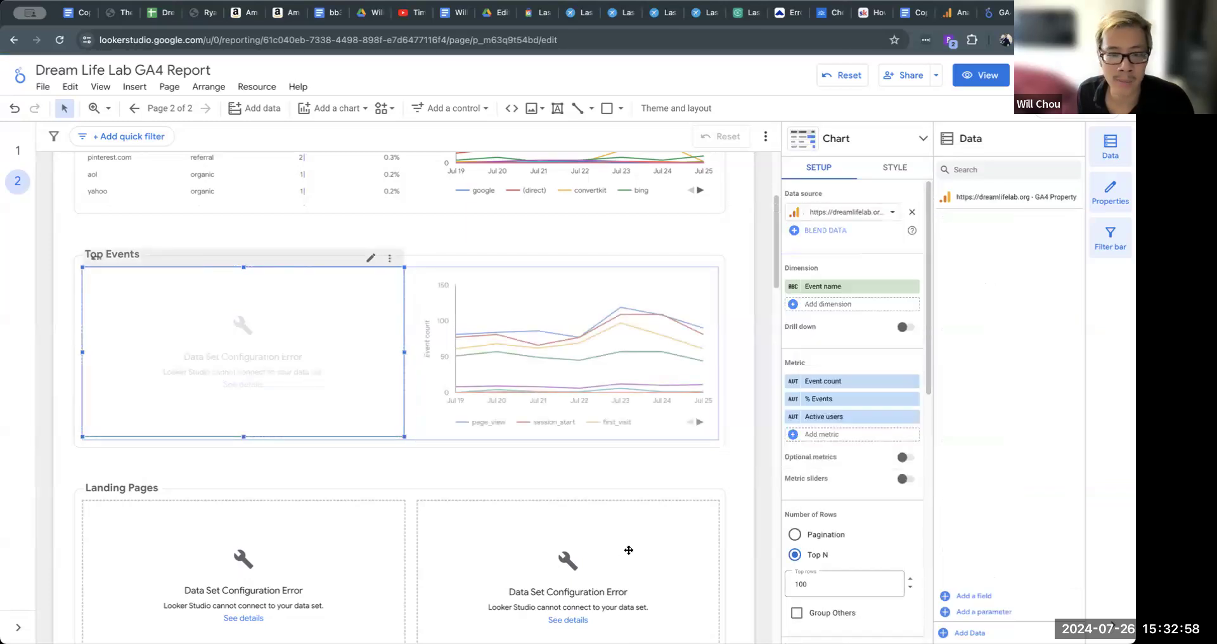
pyautogui.click(626, 550)
pyautogui.click(845, 226)
pyautogui.click(843, 276)
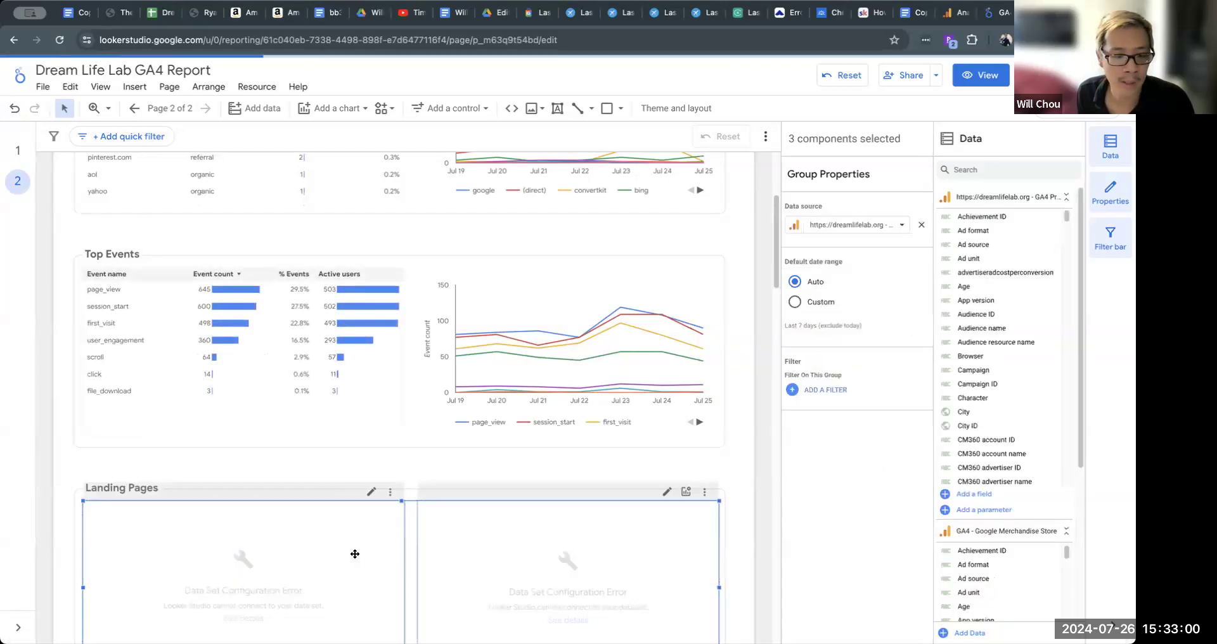
pyautogui.click(399, 550)
pyautogui.click(855, 220)
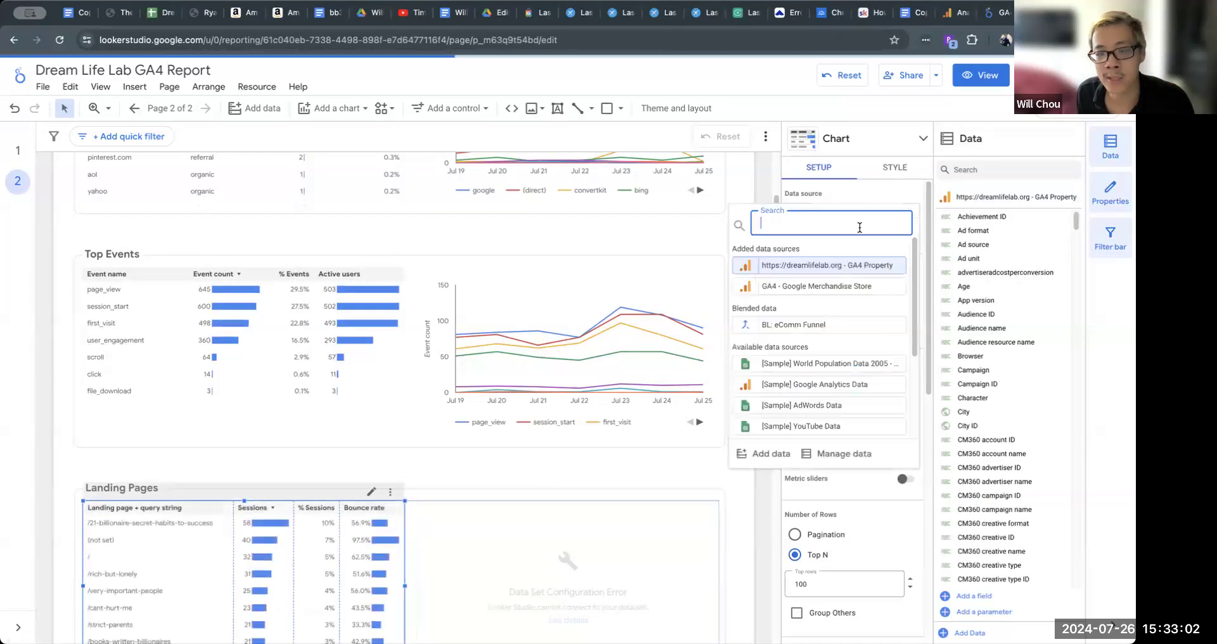
pyautogui.click(818, 266)
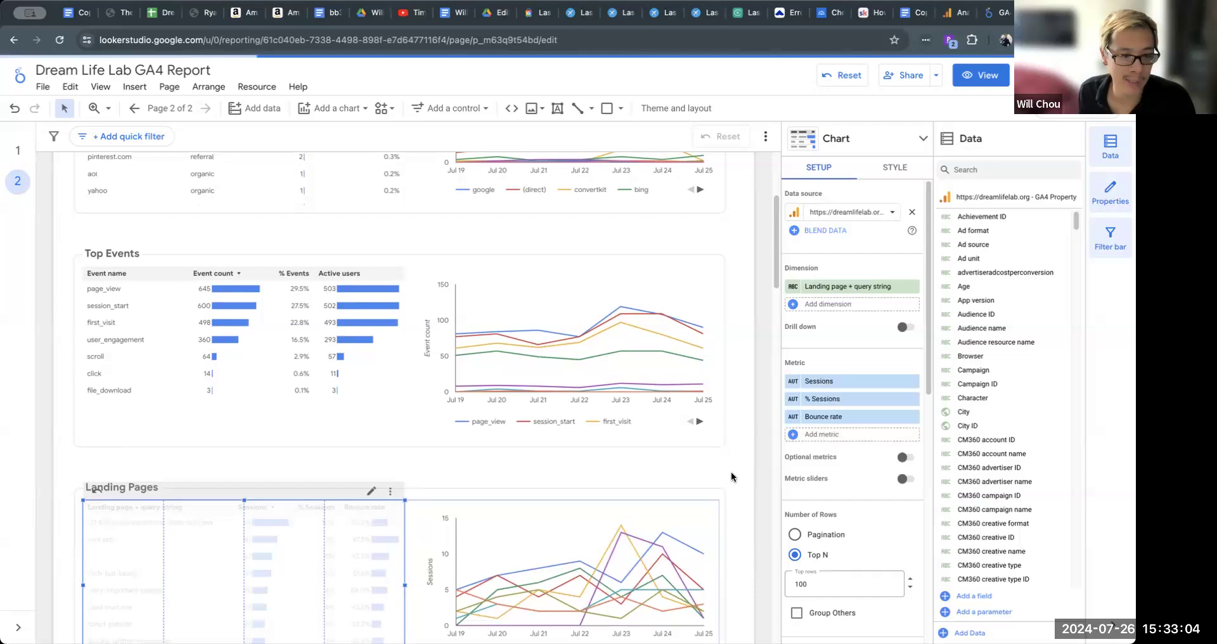
# - Examine the traffic source, event and landing page charts, including the lower rows of the Landing Pages table
pyautogui.scroll(-3, 732, 476)
pyautogui.click(729, 504)
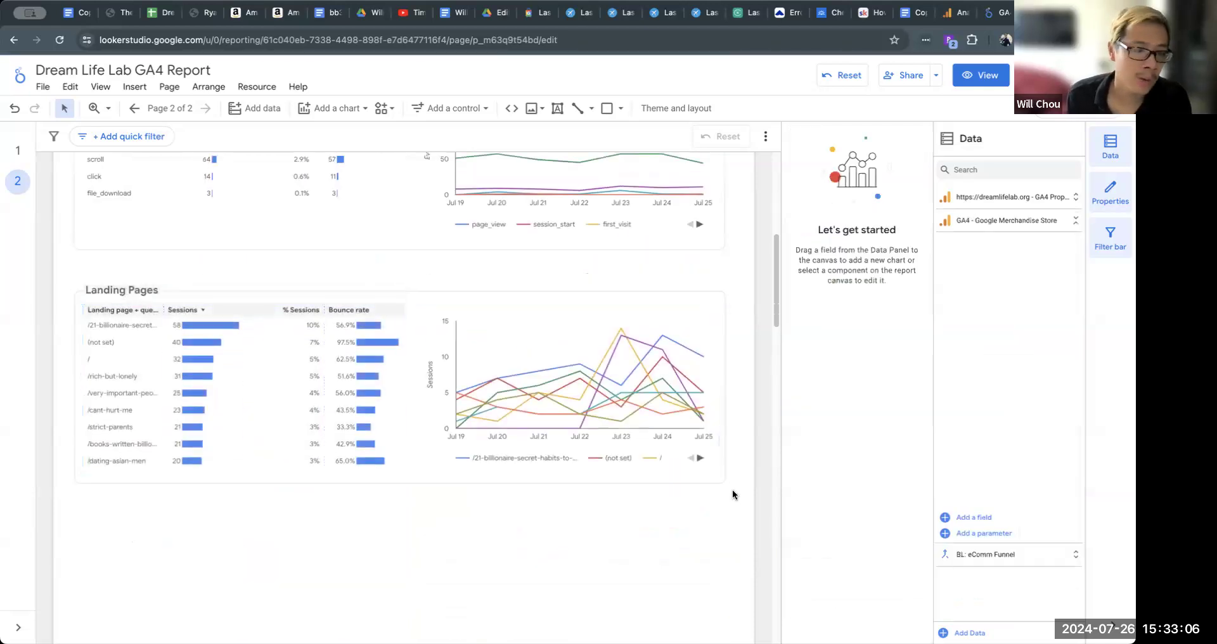
pyautogui.scroll(6, 735, 485)
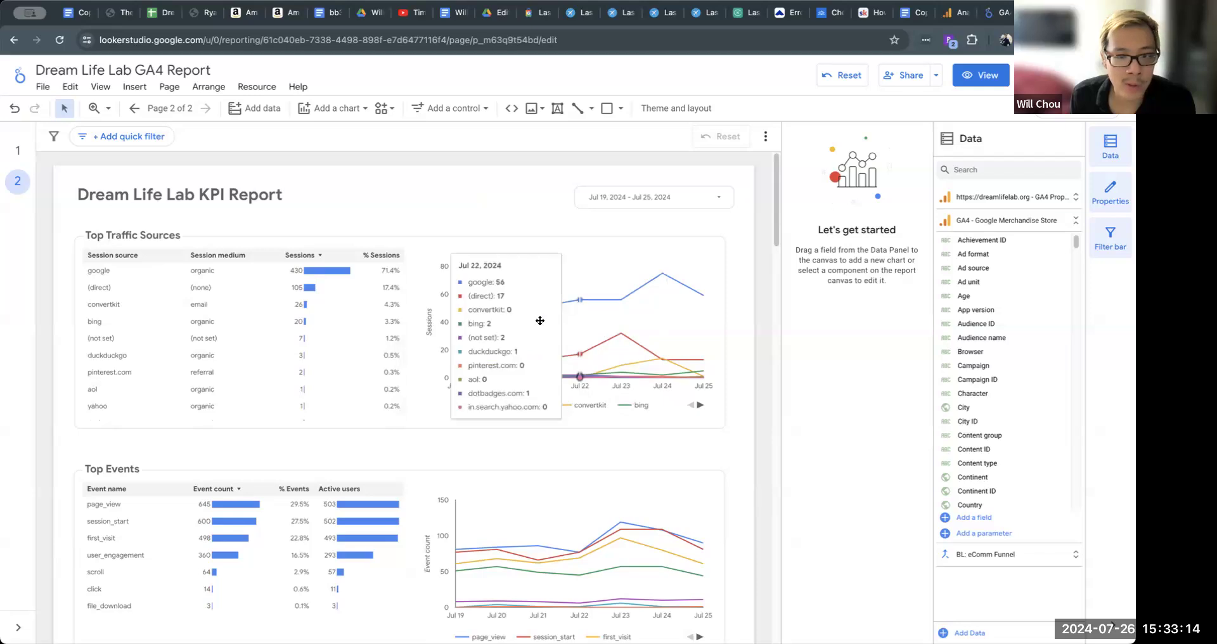
pyautogui.scroll(-5, 209, 371)
pyautogui.scroll(-3, 296, 406)
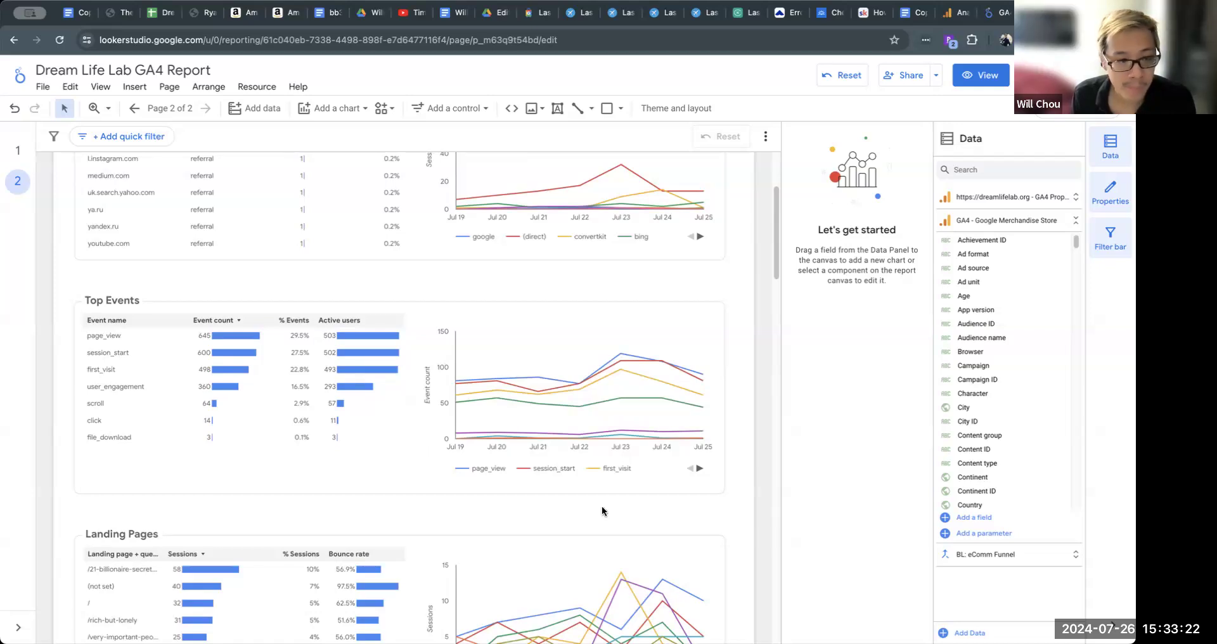
pyautogui.scroll(-2, 589, 508)
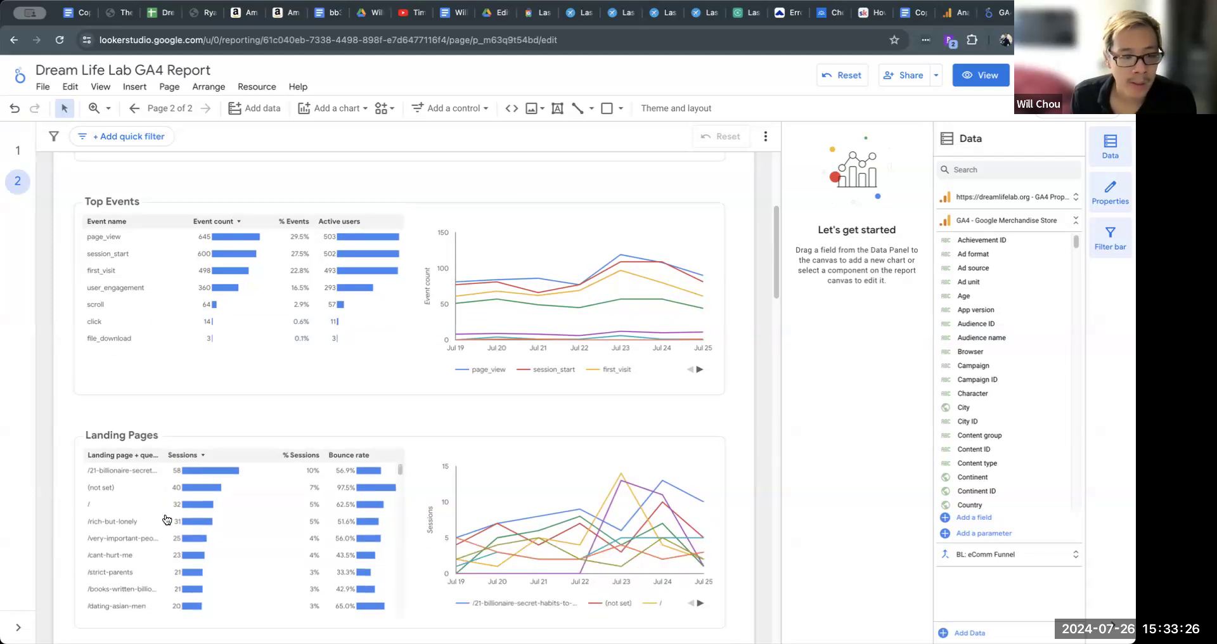
pyautogui.scroll(-10, 167, 520)
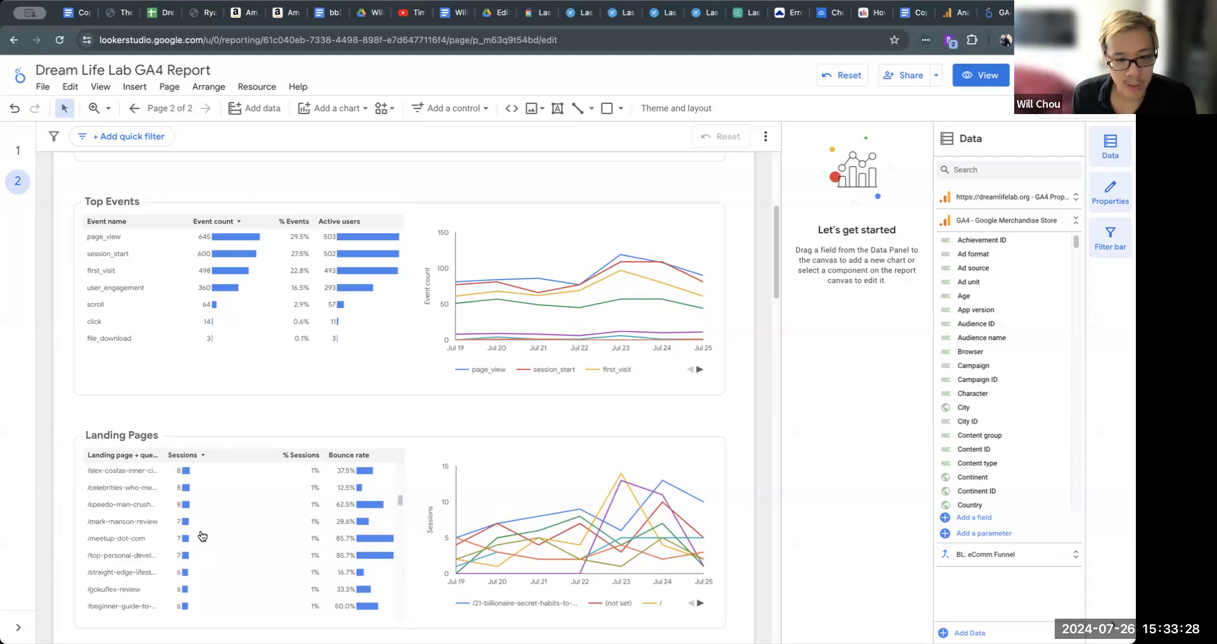
pyautogui.scroll(5, 722, 450)
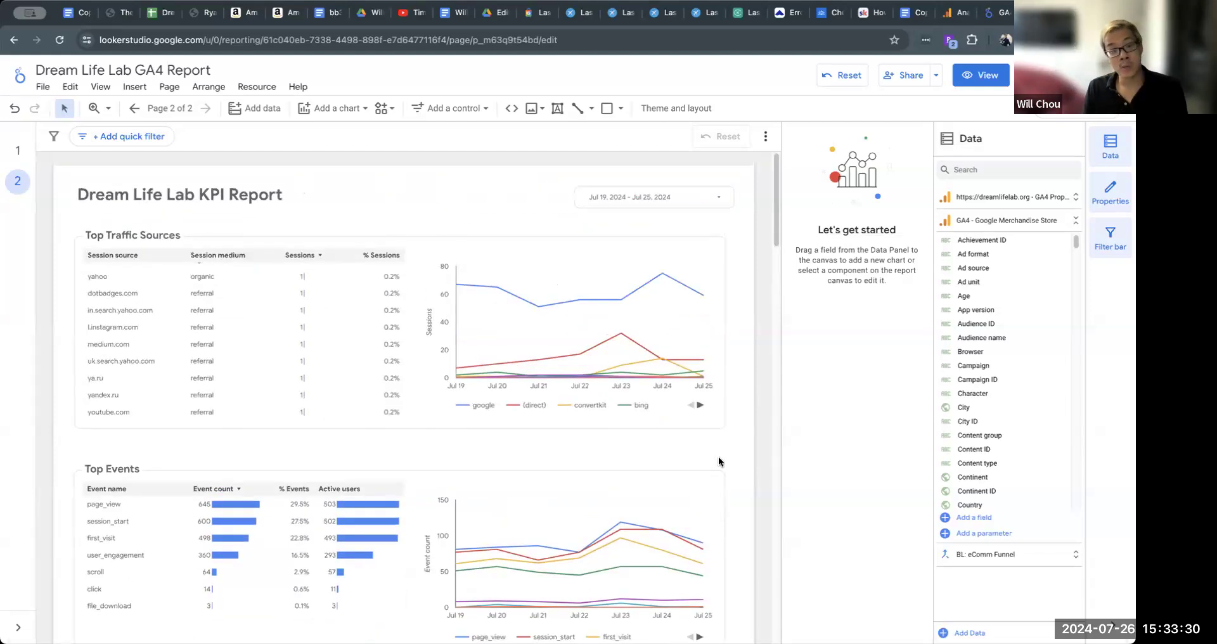
# - Change the second page's title to "Dream Life Lab Engagement Report" and widen its text box to fit on one line
pyautogui.click(203, 193)
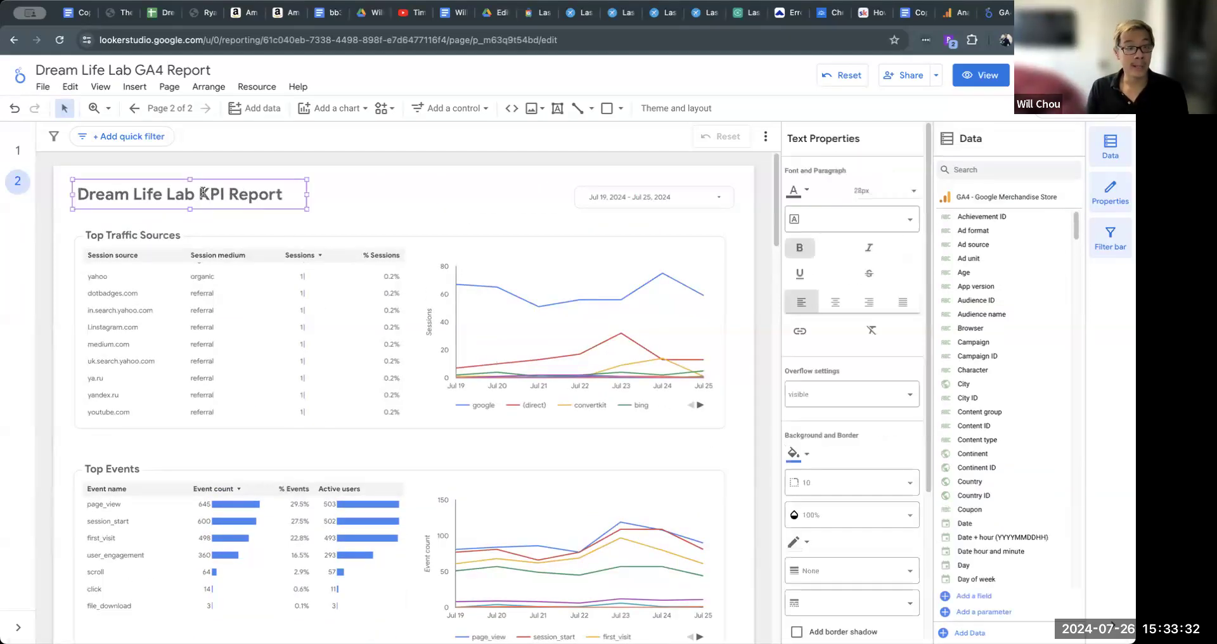
pyautogui.scroll(-10, 1027, 389)
pyautogui.scroll(-3, 824, 329)
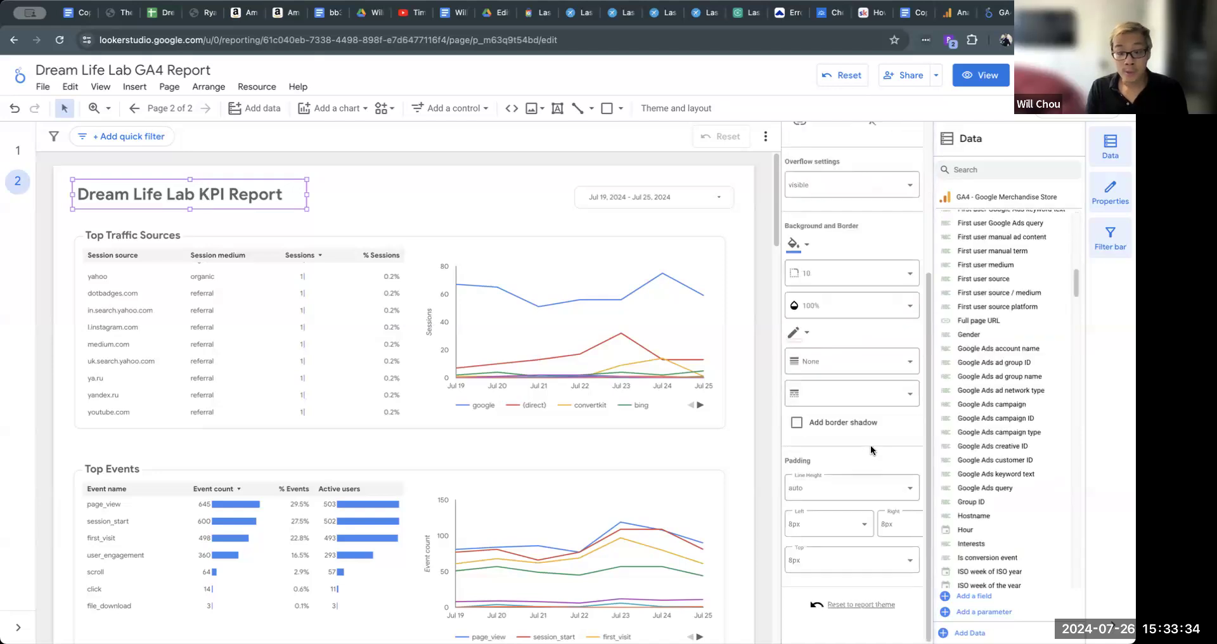
pyautogui.scroll(5, 877, 389)
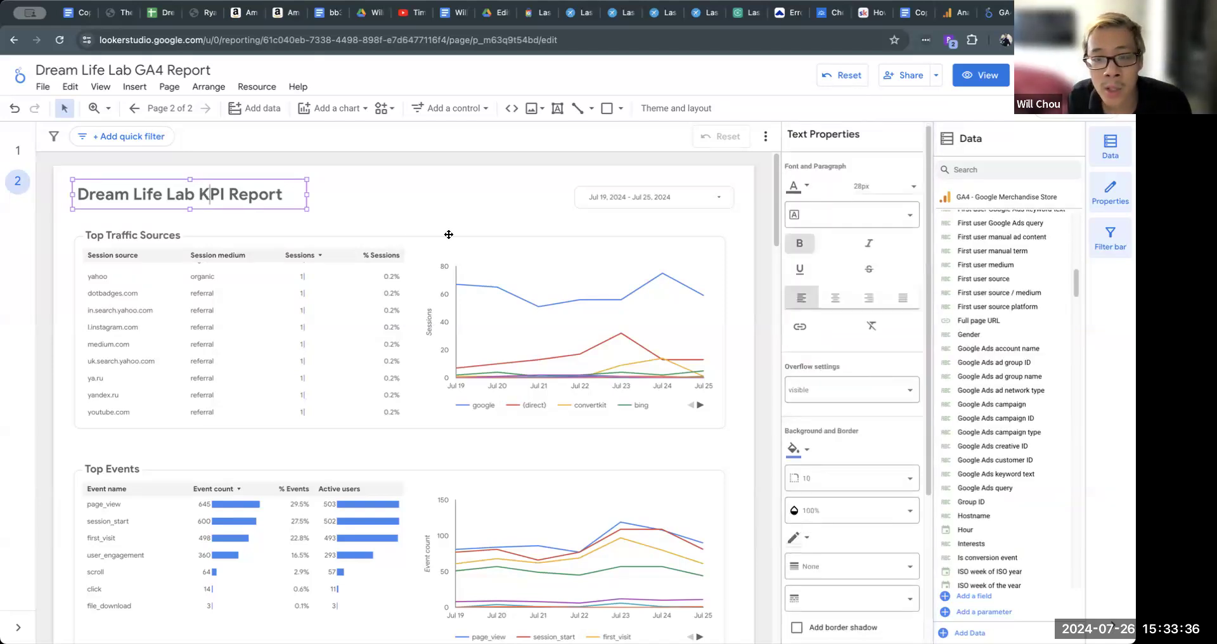
pyautogui.moveTo(201, 193); pyautogui.dragTo(330, 204)
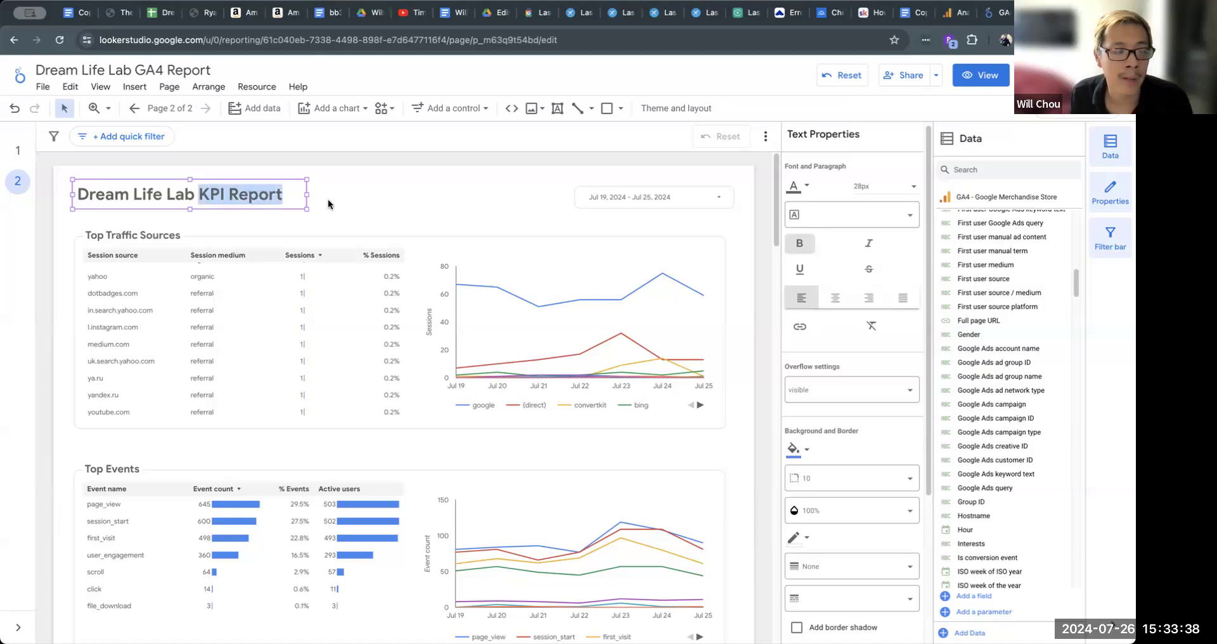
pyautogui.write('Eng')
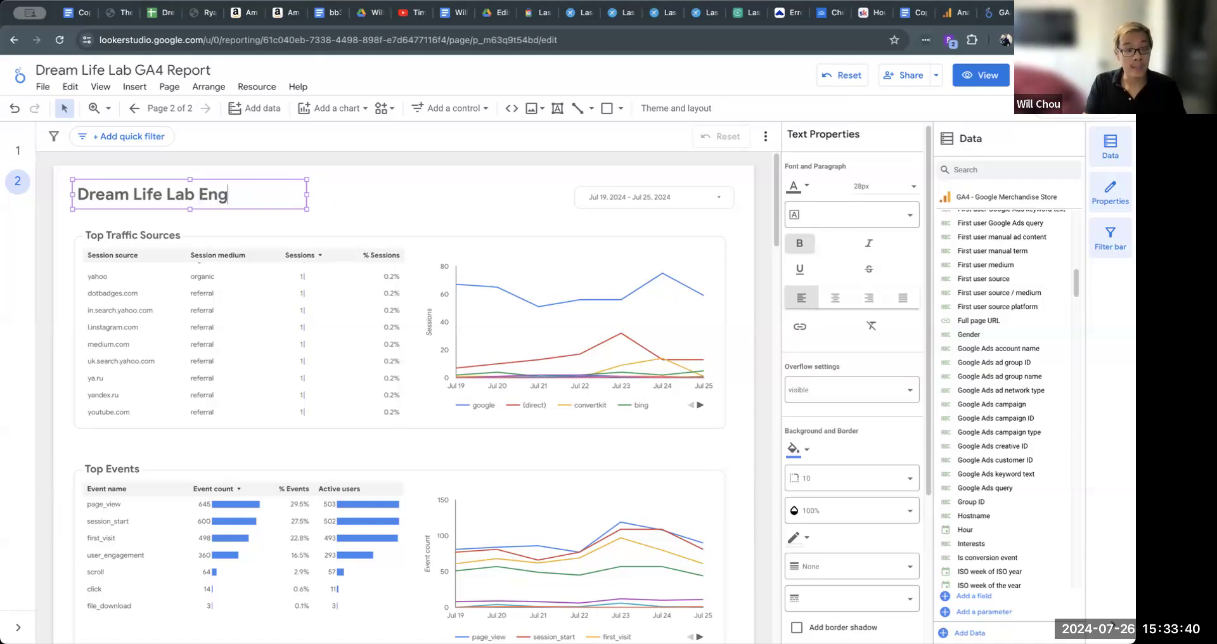
pyautogui.write('agement Report')
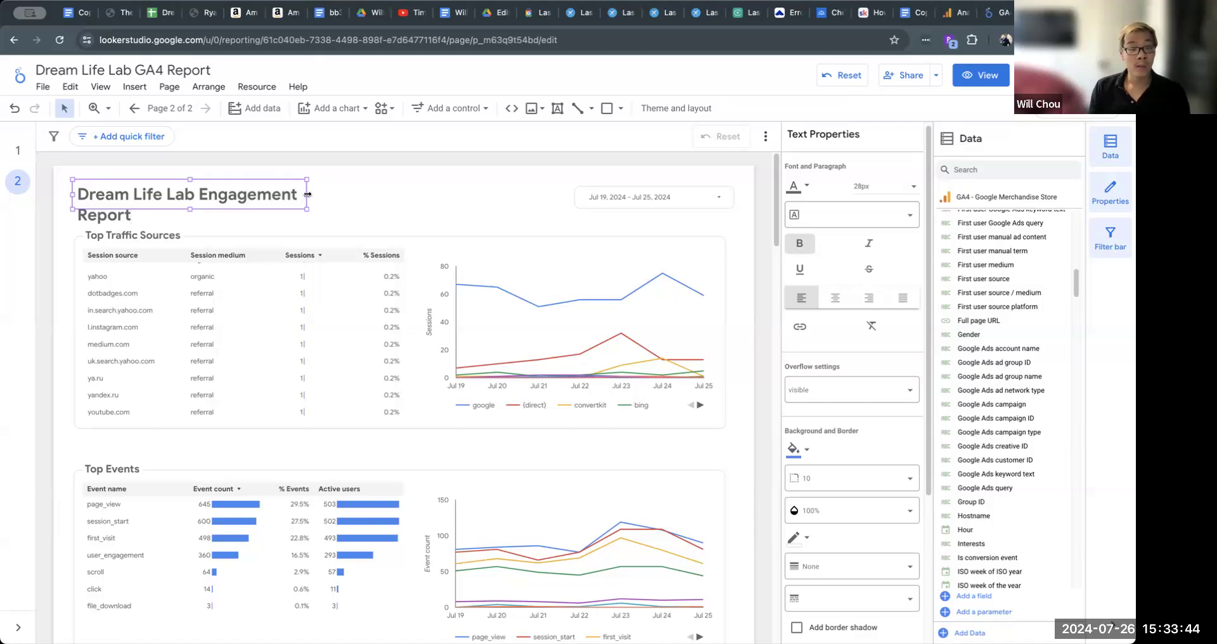
pyautogui.moveTo(307, 194); pyautogui.dragTo(400, 194)
pyautogui.click(438, 201)
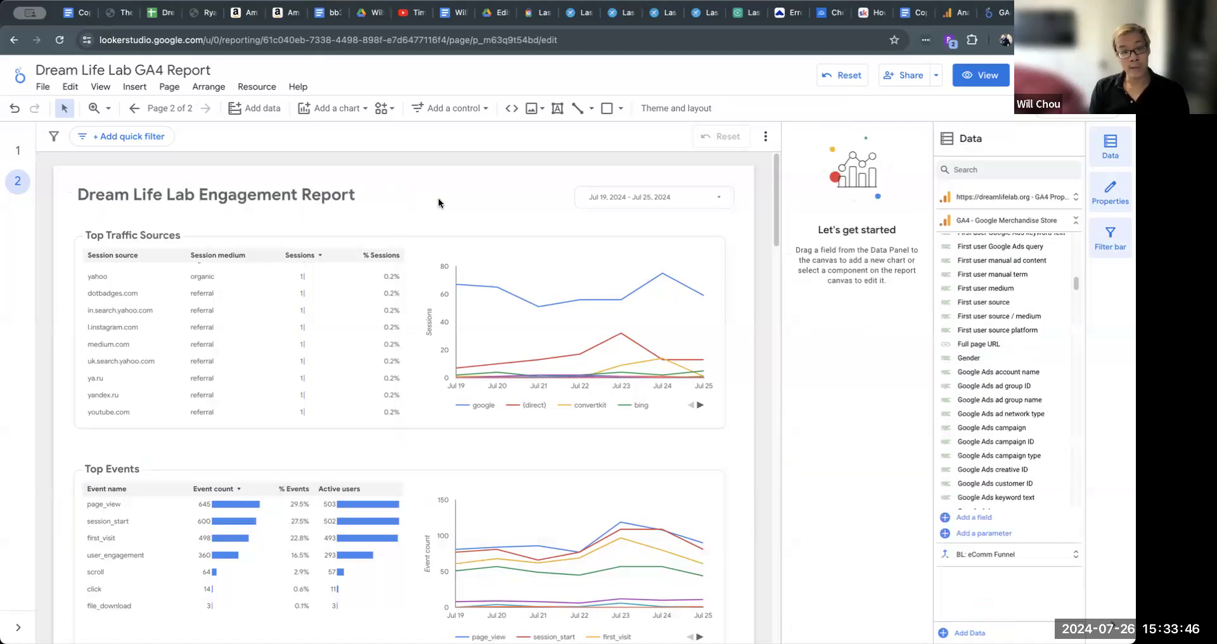
# - Compare the report title on pages 1 and 2, and select the title text box on page 2
pyautogui.click(26, 153)
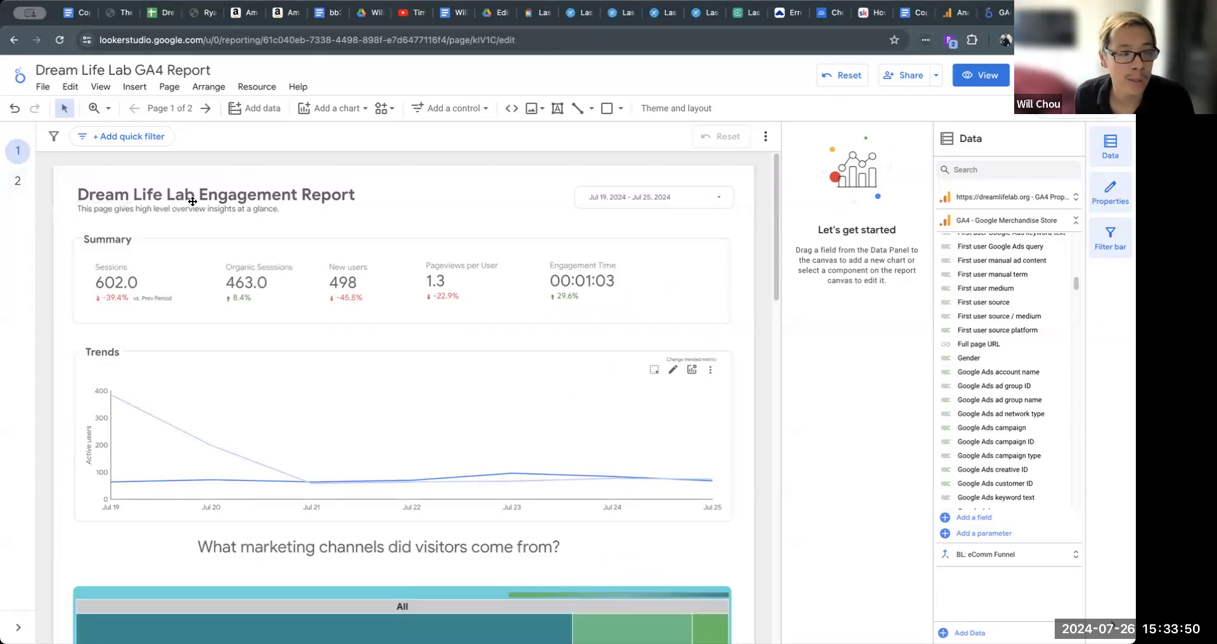
pyautogui.click(23, 185)
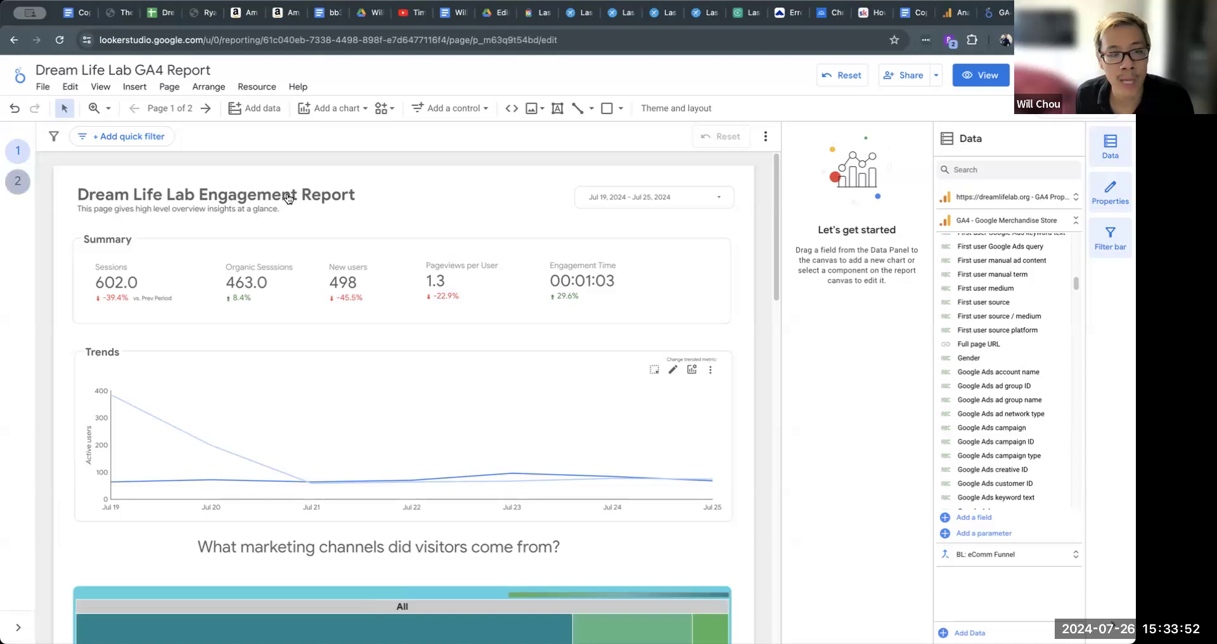
pyautogui.click(317, 192)
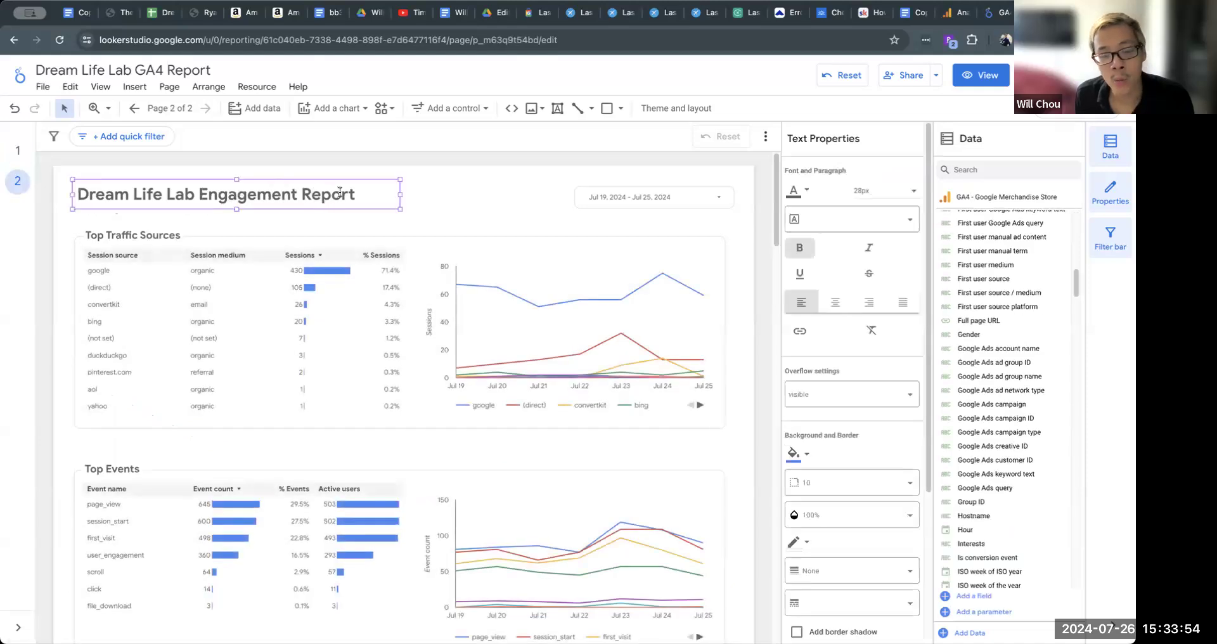
# - Examine the title's text properties and the page and arrangement options for a way to limit it to one page
pyautogui.scroll(-3, 815, 349)
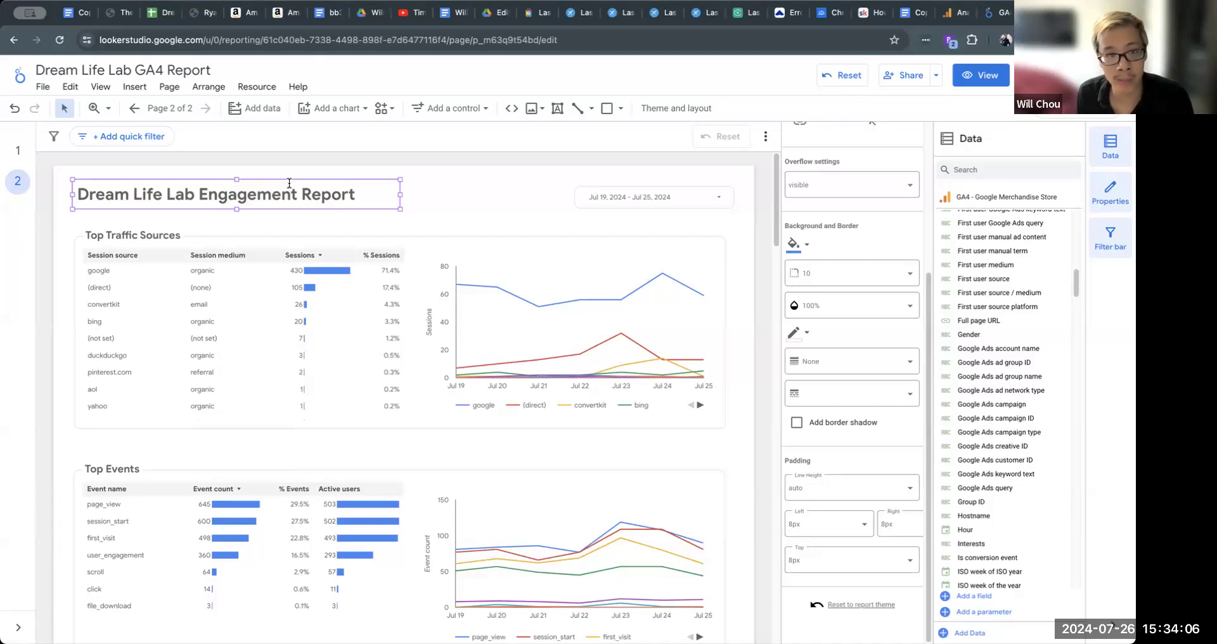
pyautogui.click(177, 89)
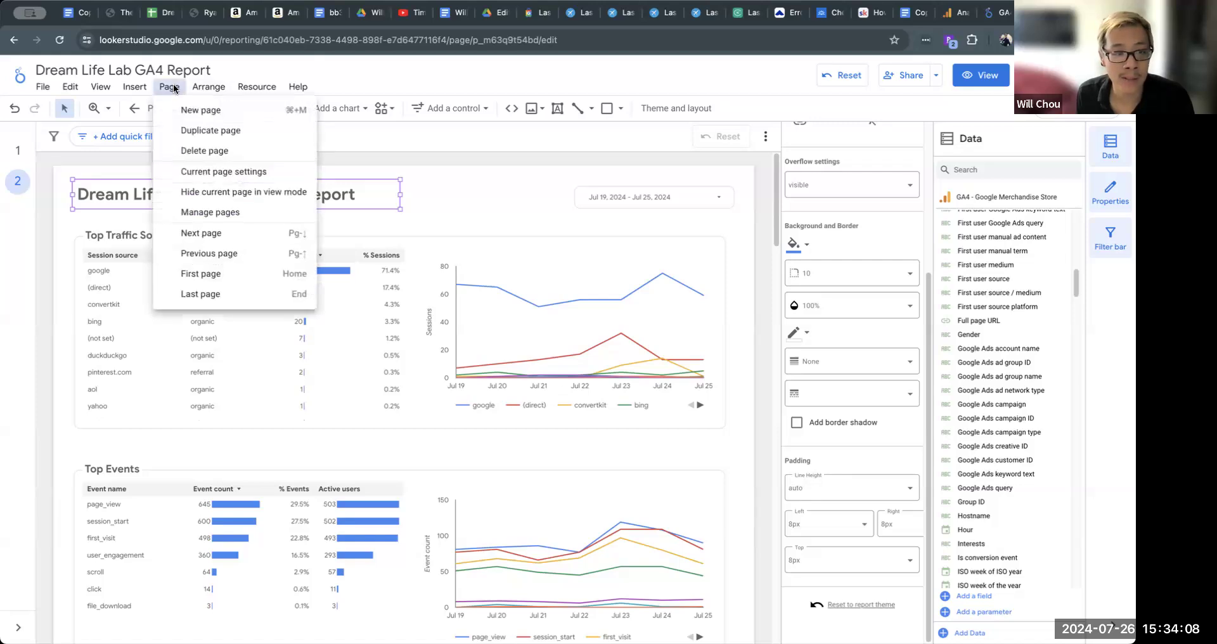
pyautogui.click(213, 90)
pyautogui.click(209, 88)
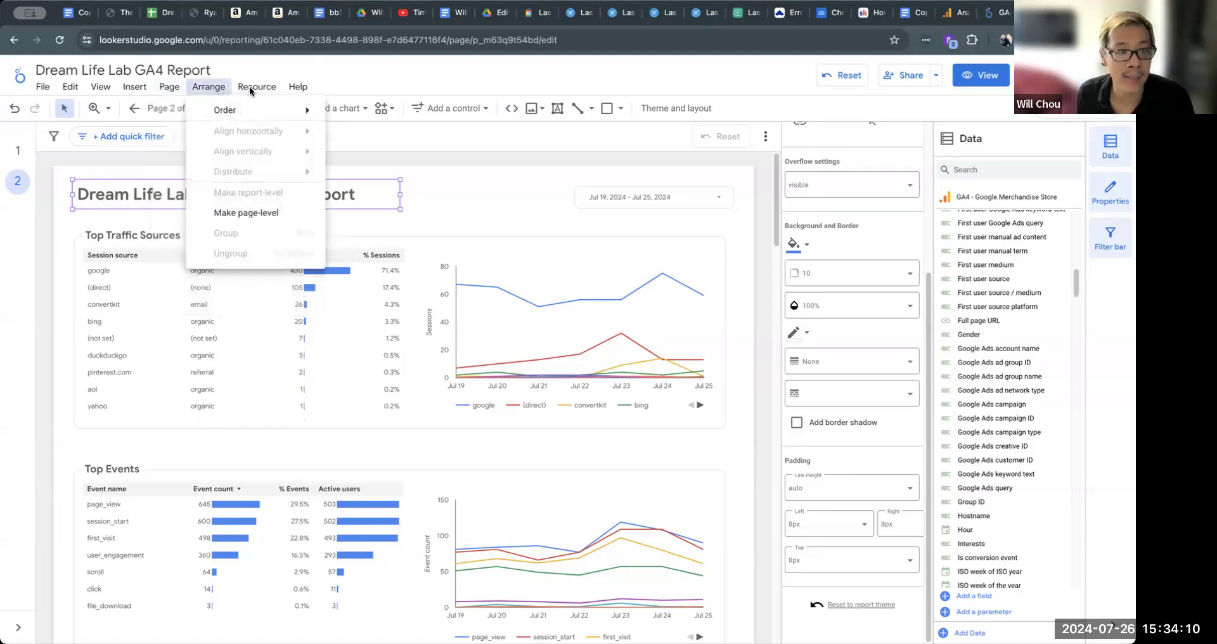
pyautogui.click(253, 88)
pyautogui.click(254, 89)
pyautogui.click(295, 89)
pyautogui.click(203, 91)
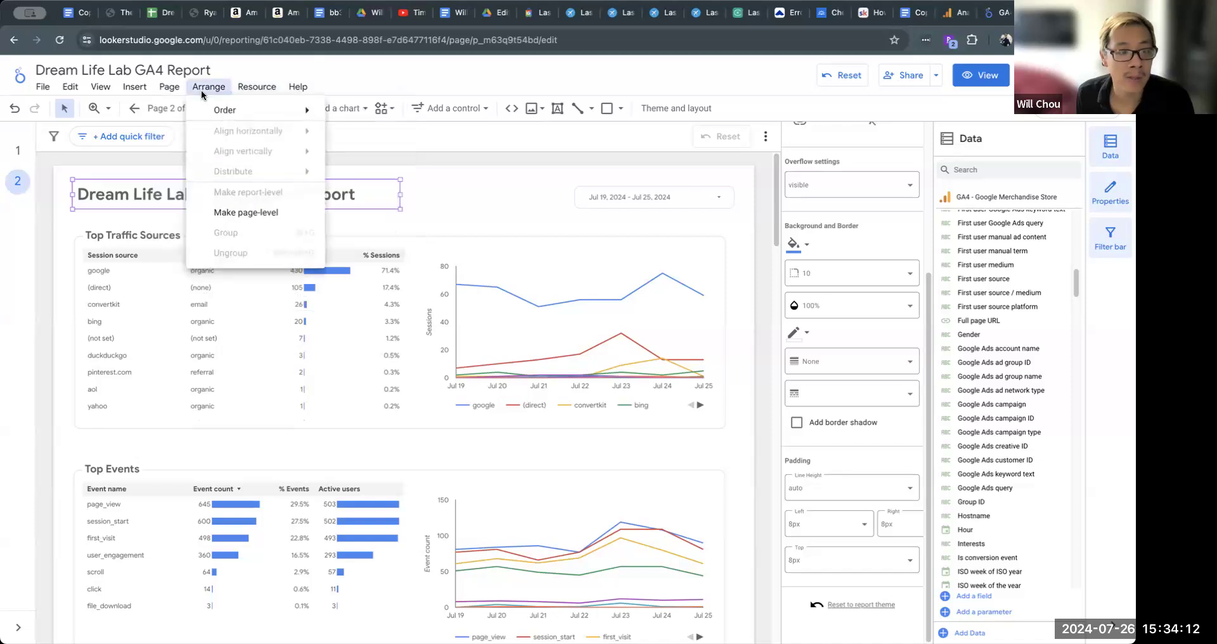
pyautogui.click(164, 90)
pyautogui.click(164, 90)
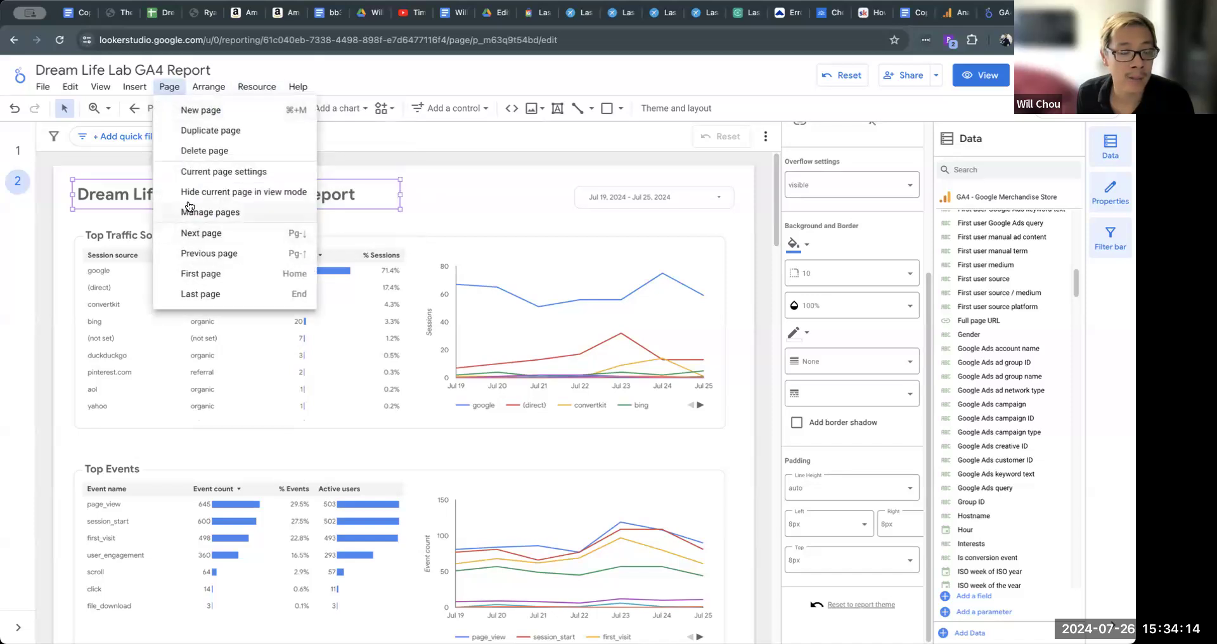
pyautogui.click(213, 90)
pyautogui.scroll(-5, 1005, 336)
pyautogui.scroll(4, 881, 286)
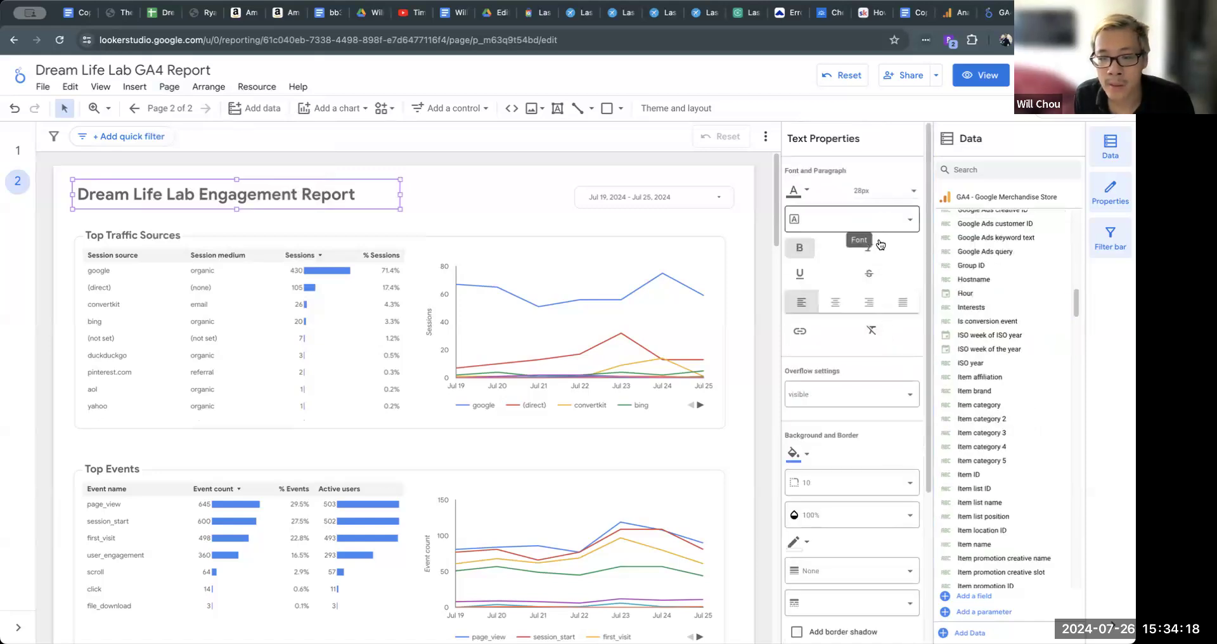
pyautogui.scroll(-4, 878, 380)
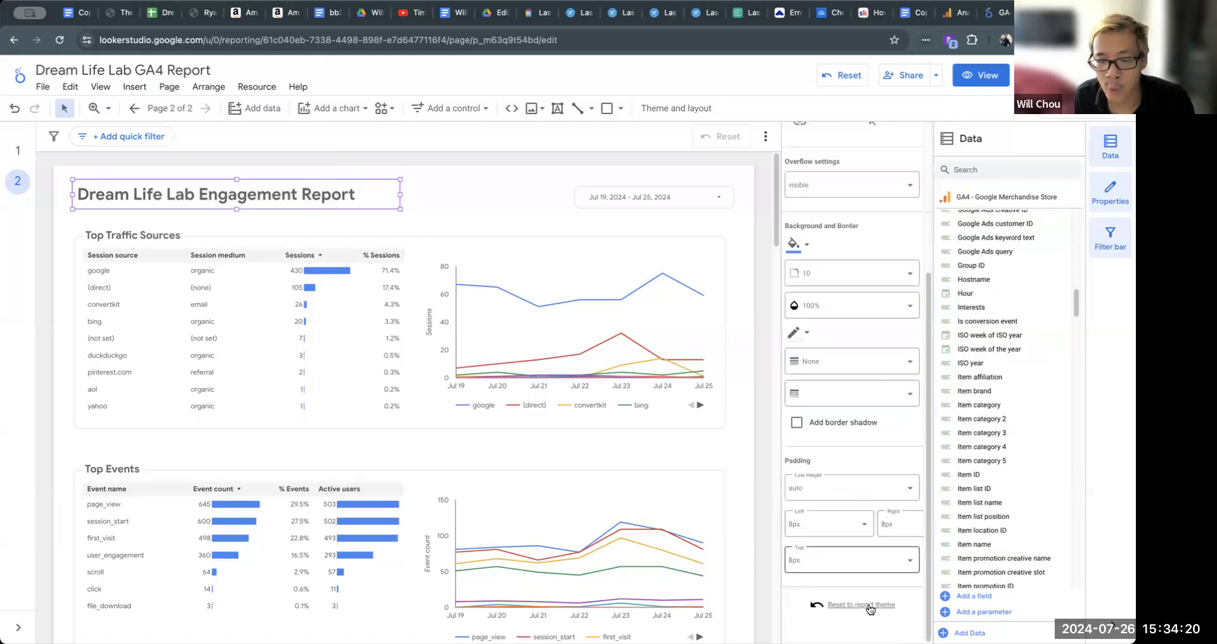
pyautogui.scroll(3, 864, 513)
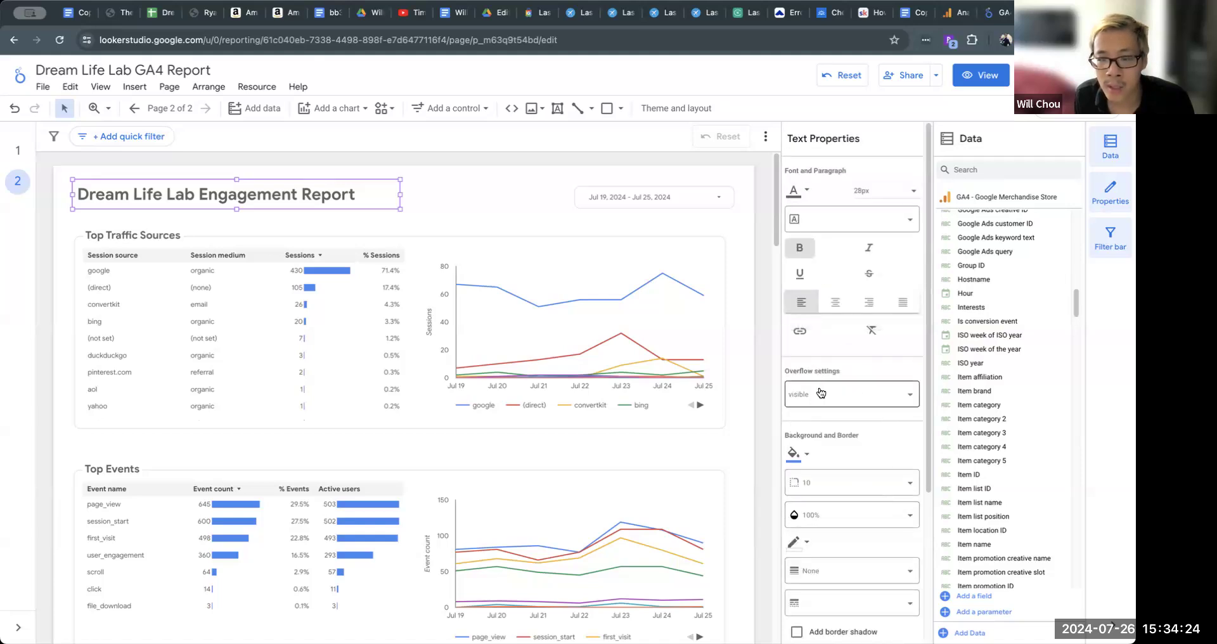
pyautogui.scroll(-3, 837, 443)
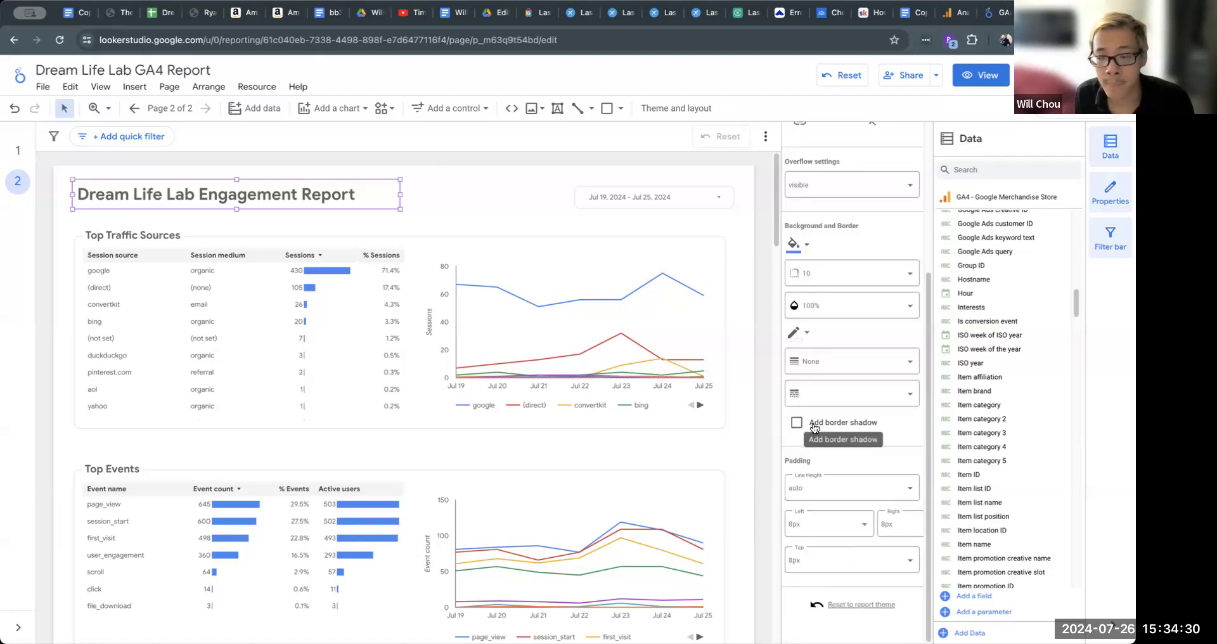
# - Make the "Dream Life Lab Engagement Report" title page-level on page 2, and check page 1
pyautogui.rightClick(370, 182)
pyautogui.scroll(-1, 437, 316)
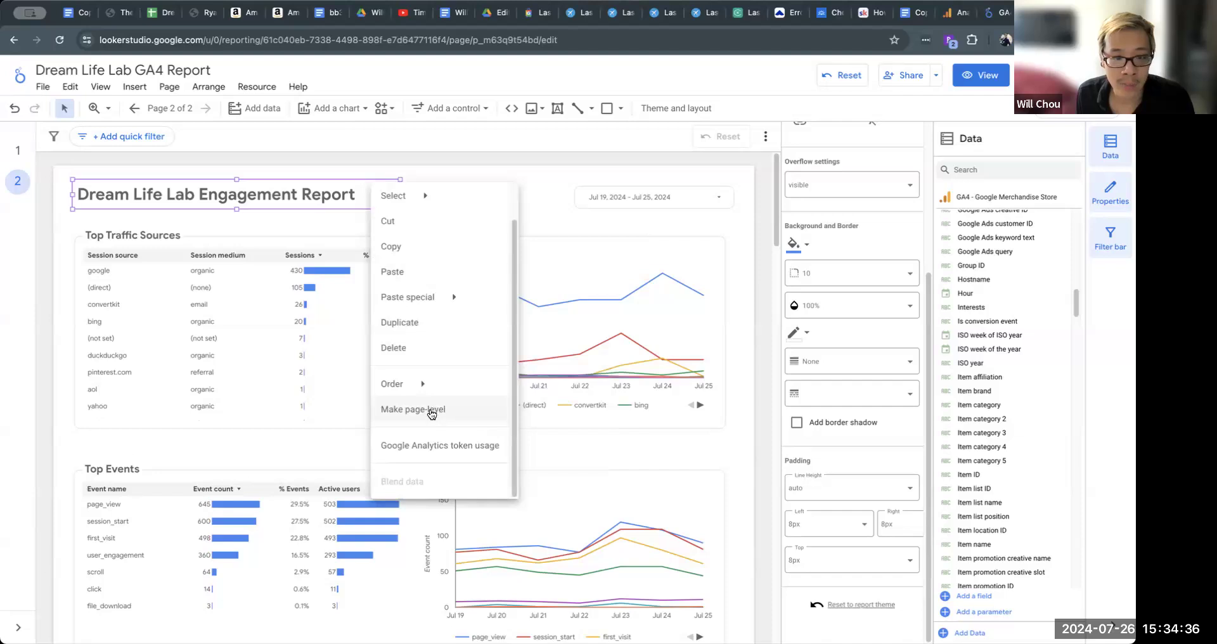
pyautogui.click(404, 412)
pyautogui.click(18, 152)
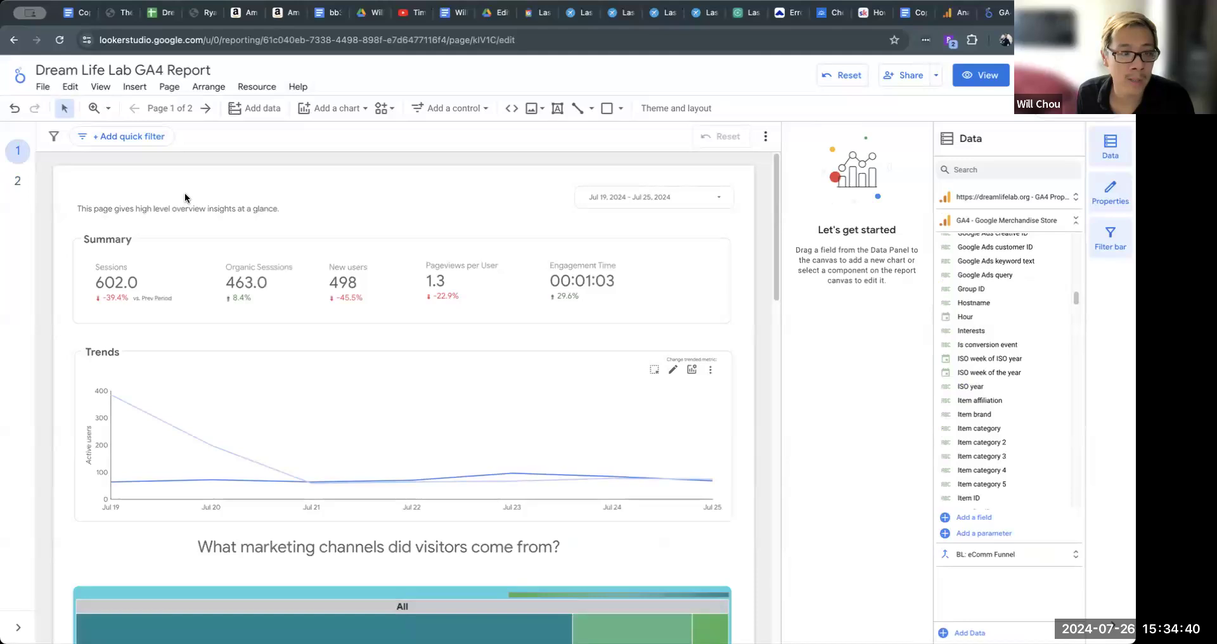
pyautogui.click(21, 182)
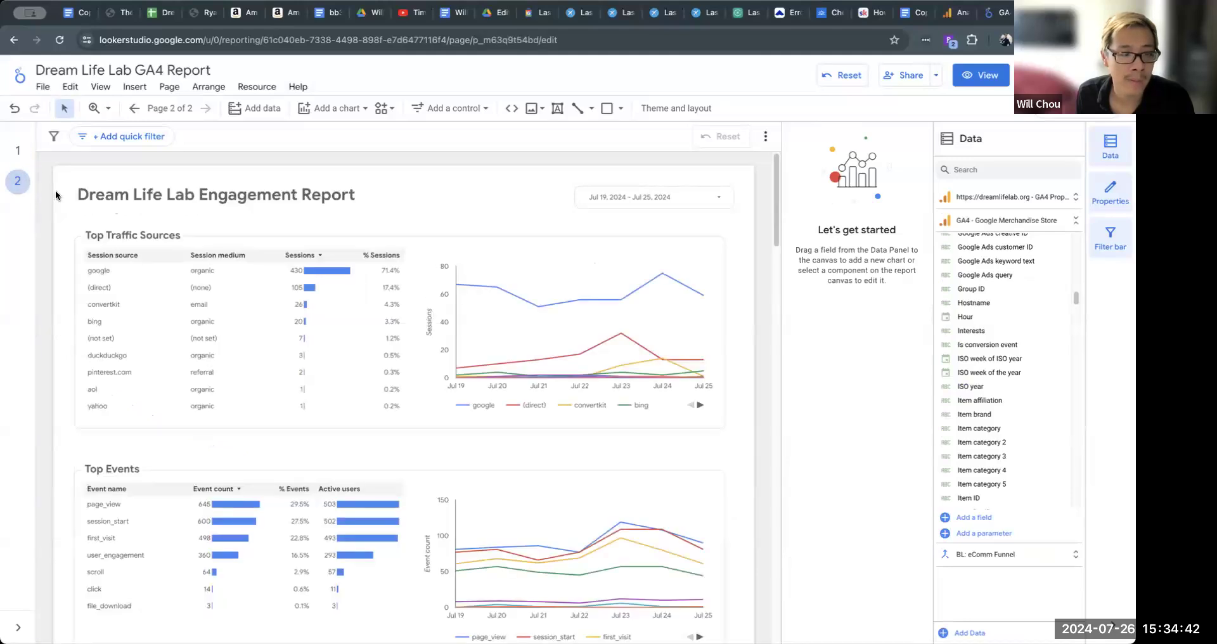
# - Copy the title text box from page 2 to page 1 and move it up slightly above the subtitle
pyautogui.click(152, 191)
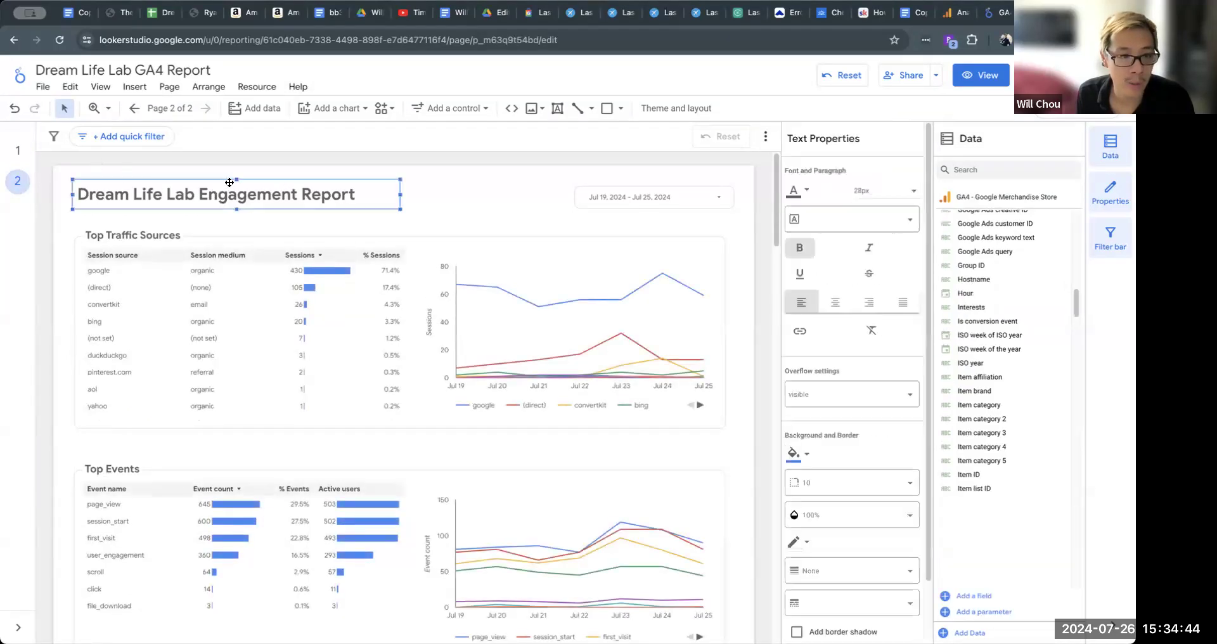
pyautogui.rightClick(230, 186)
pyautogui.click(306, 292)
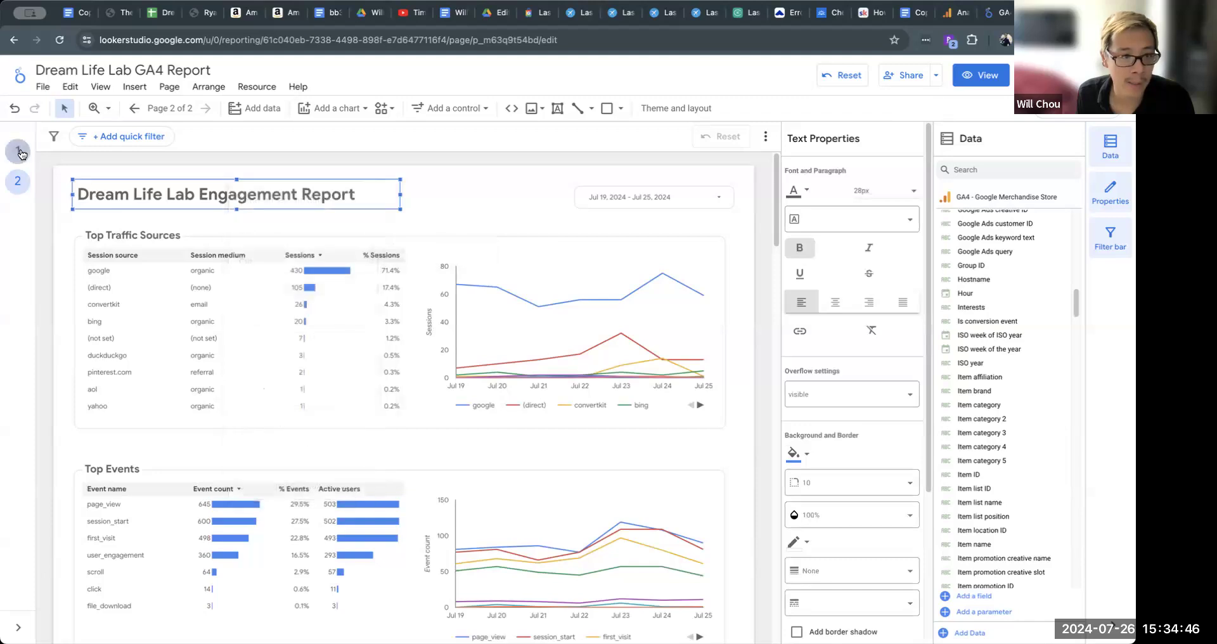
pyautogui.rightClick(101, 183)
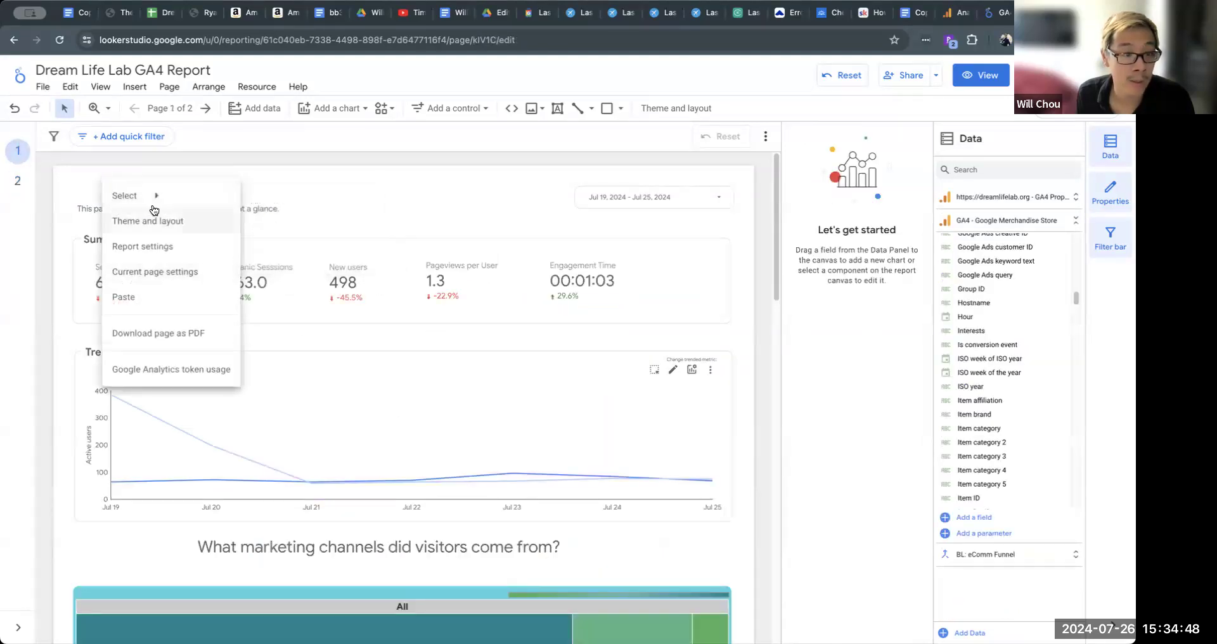
pyautogui.moveTo(146, 193)
pyautogui.click(68, 88)
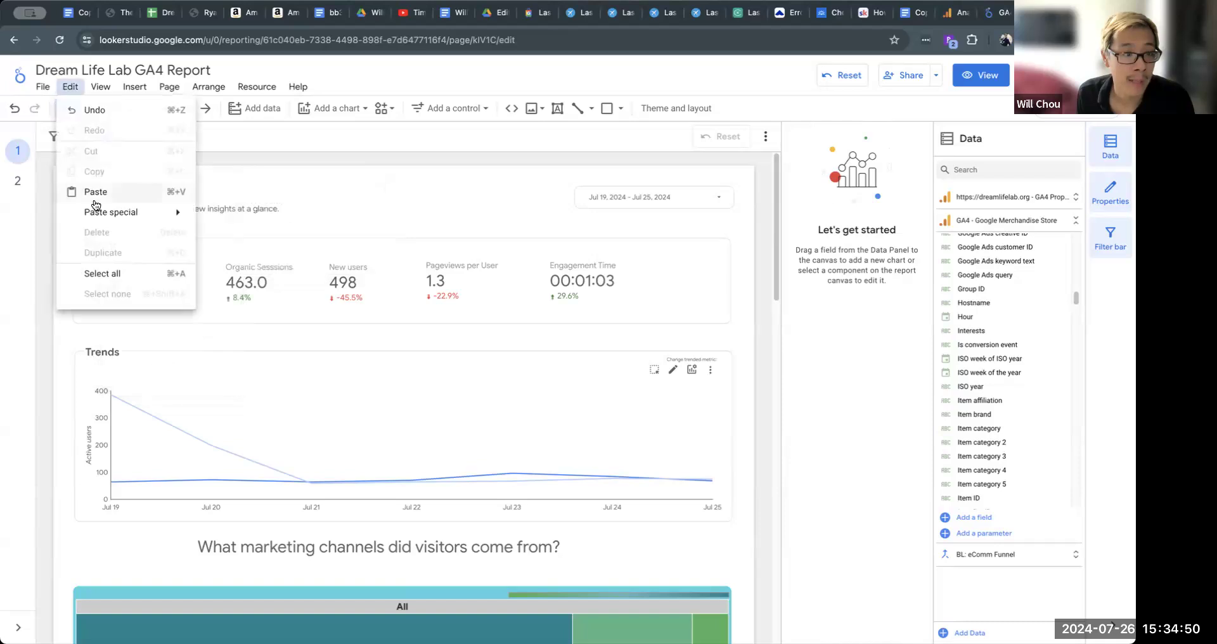
pyautogui.click(95, 190)
pyautogui.moveTo(225, 180); pyautogui.dragTo(223, 170)
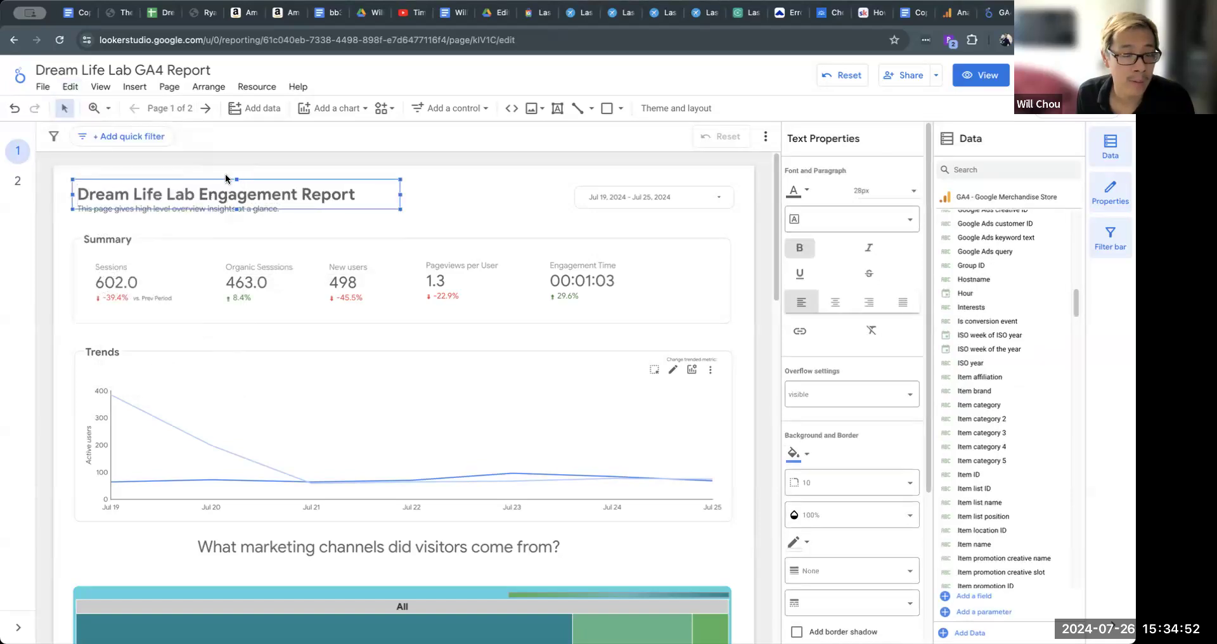
# - Change the title on page 1 to "Dream Life Lab KPI Report"
pyautogui.doubleClick(222, 181)
pyautogui.doubleClick(222, 182)
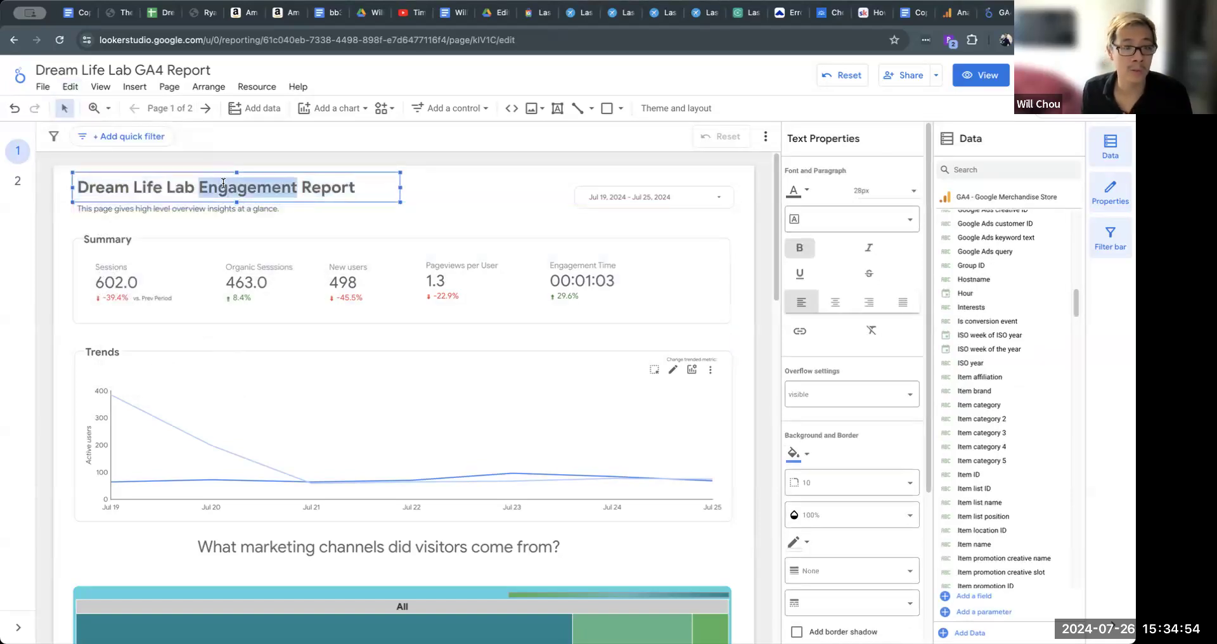
pyautogui.write('KPI')
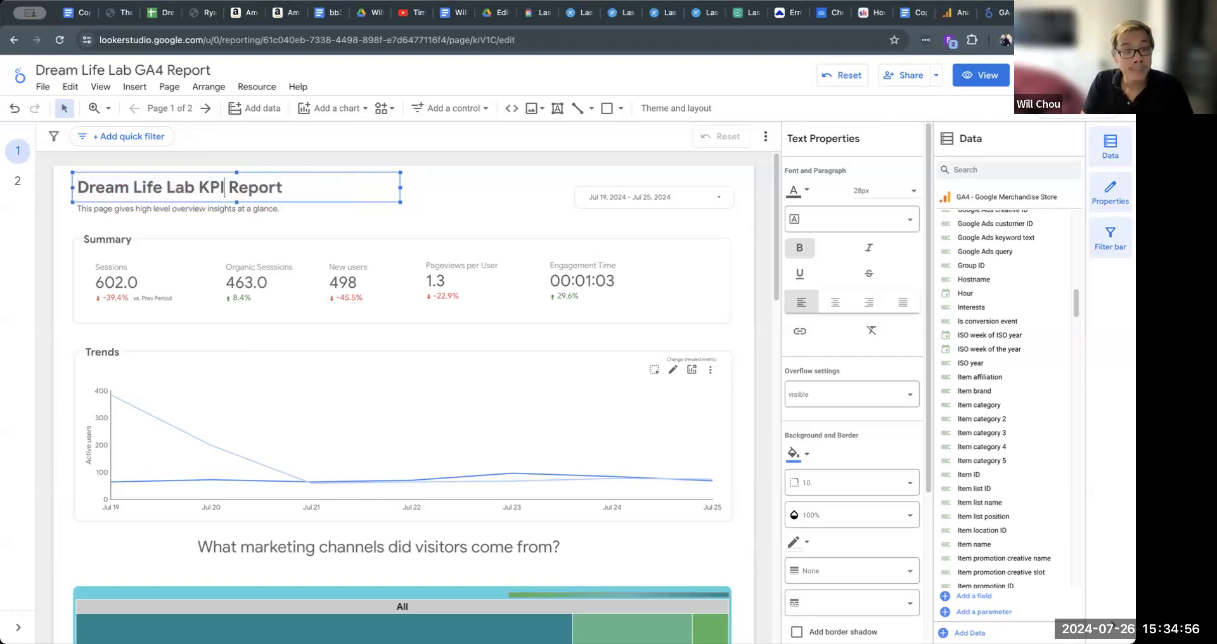
# - Delete the table and the line chart from the Top Traffic Sources section on page 2
pyautogui.click(18, 181)
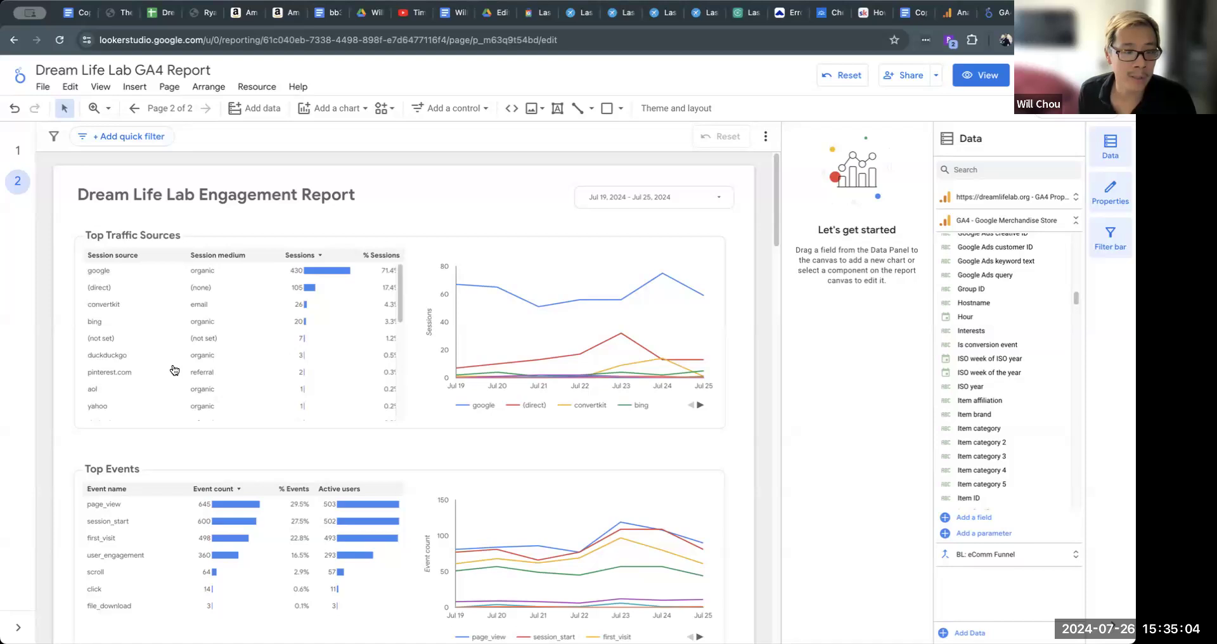
pyautogui.scroll(-5, 152, 466)
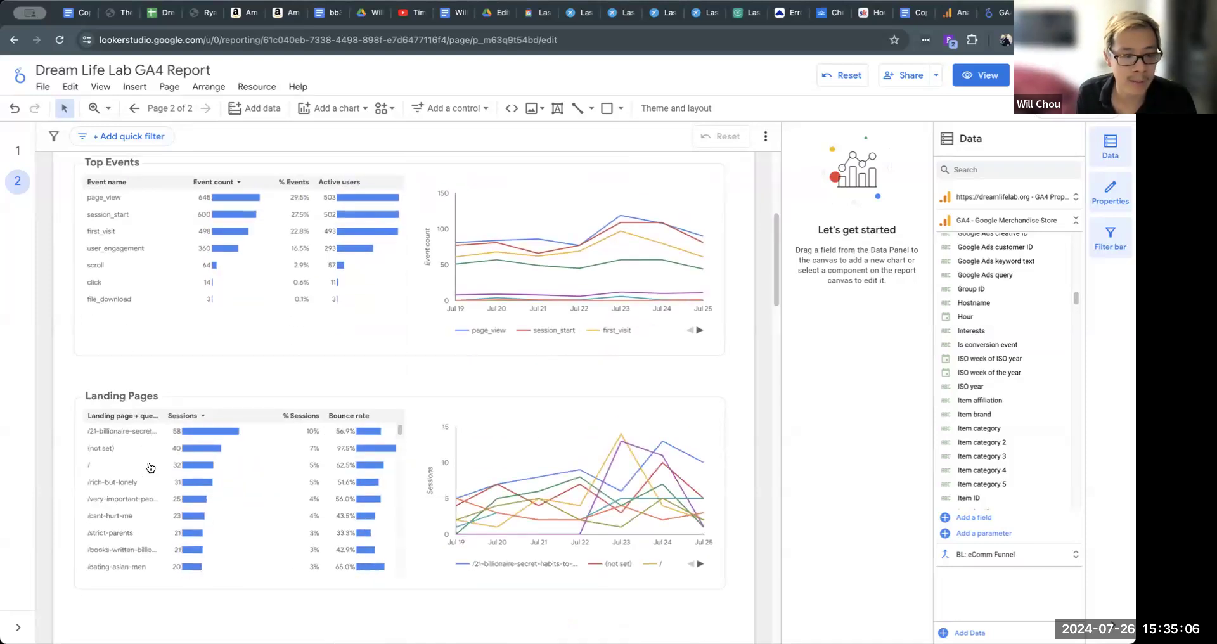
pyautogui.scroll(5, 78, 388)
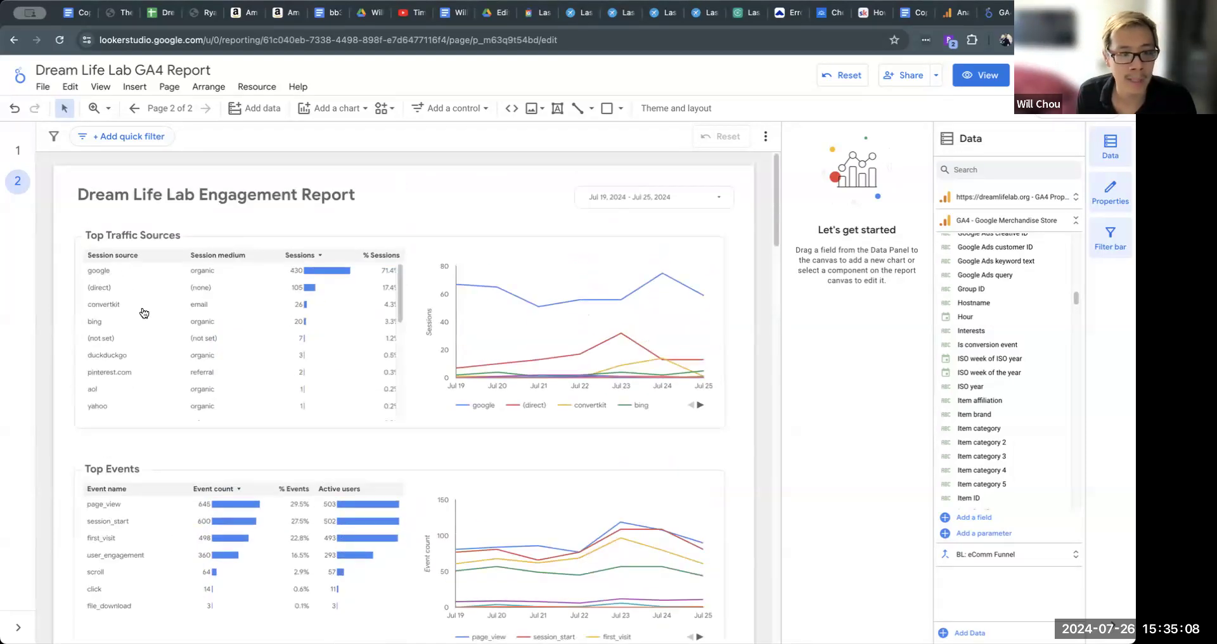
pyautogui.click(136, 239)
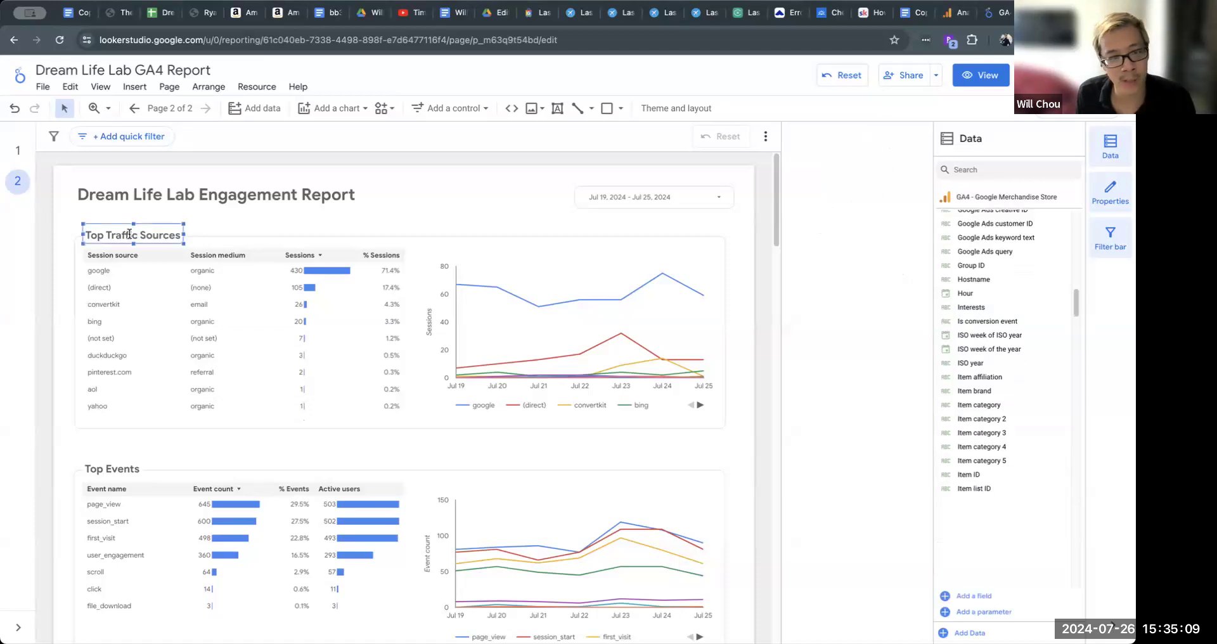
pyautogui.click(186, 381)
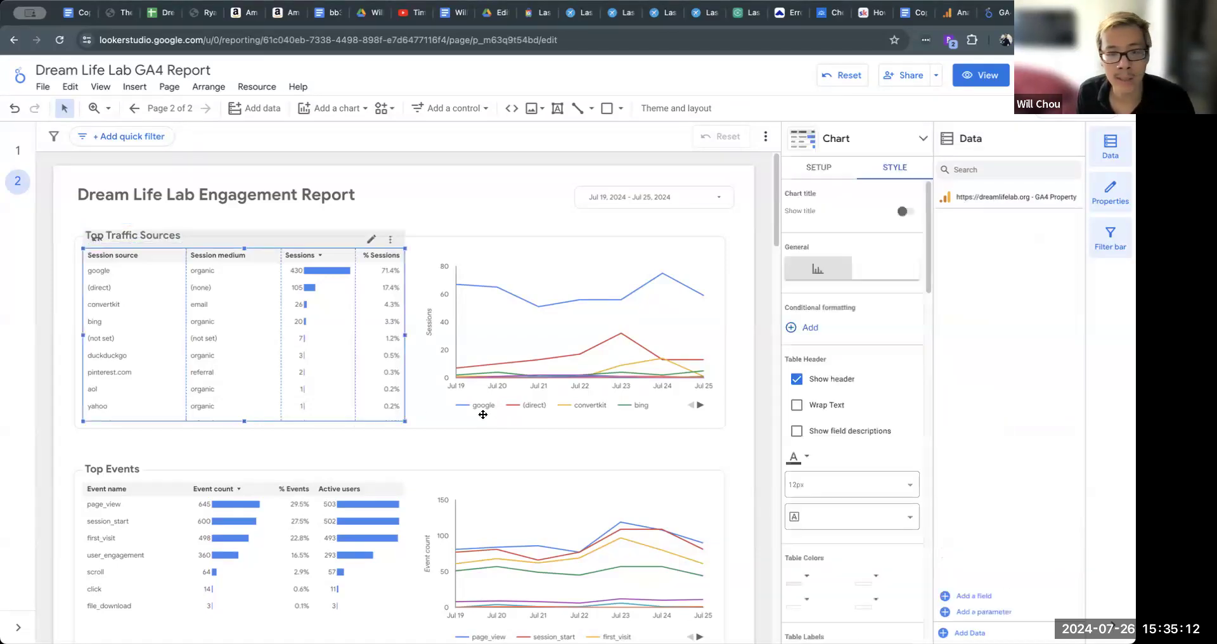
pyautogui.click(824, 168)
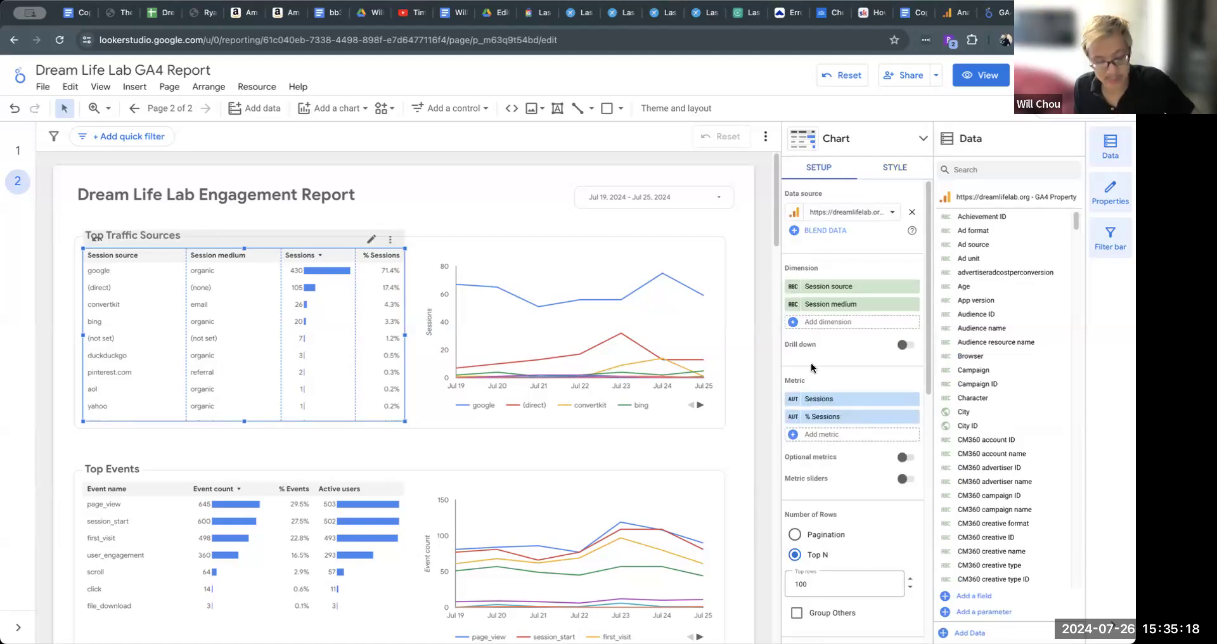
pyautogui.press('Delete')
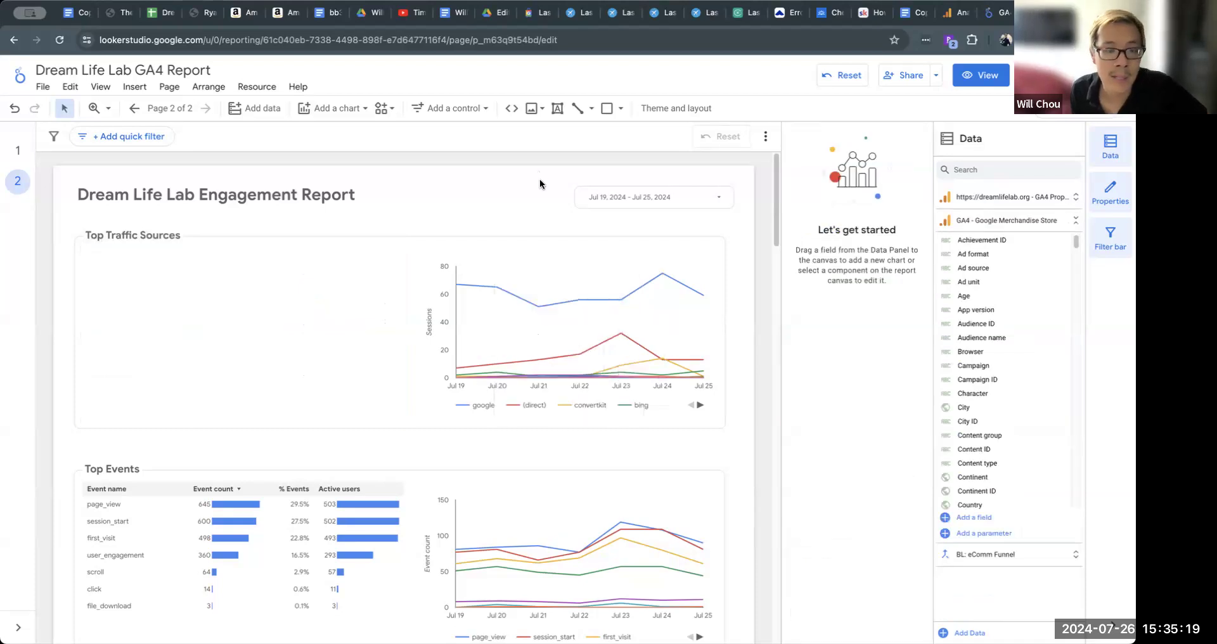
pyautogui.click(612, 285)
pyautogui.press('Delete')
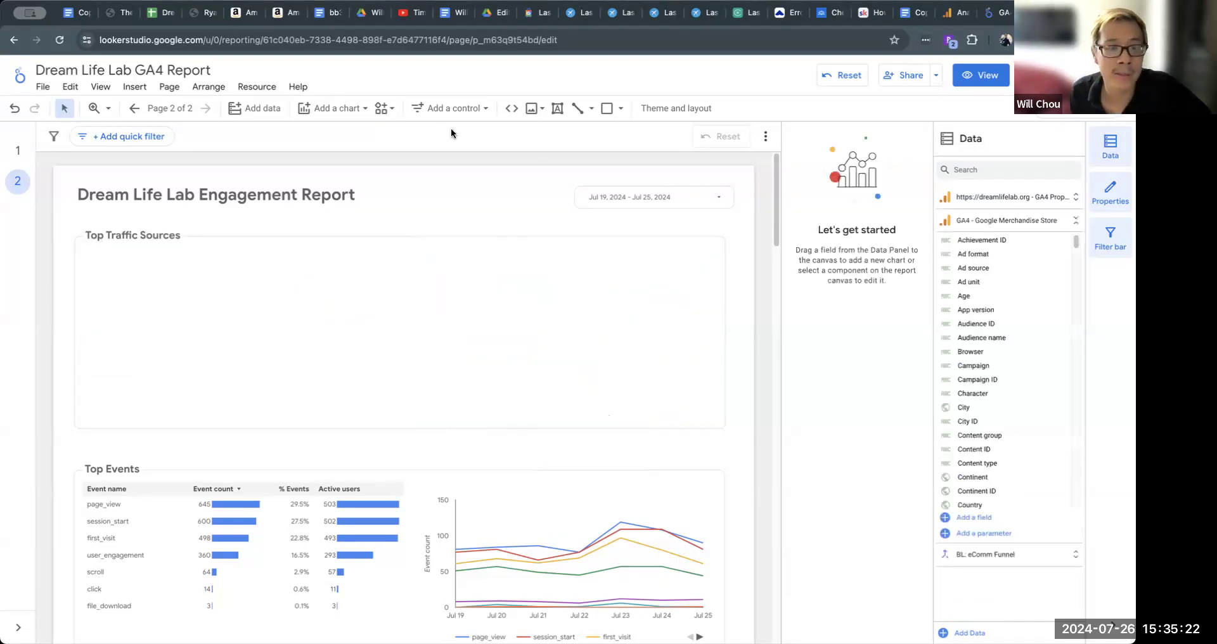
# - Add a plain scorecard near the upper-left corner of the empty Top Traffic Sources frame
pyautogui.click(333, 108)
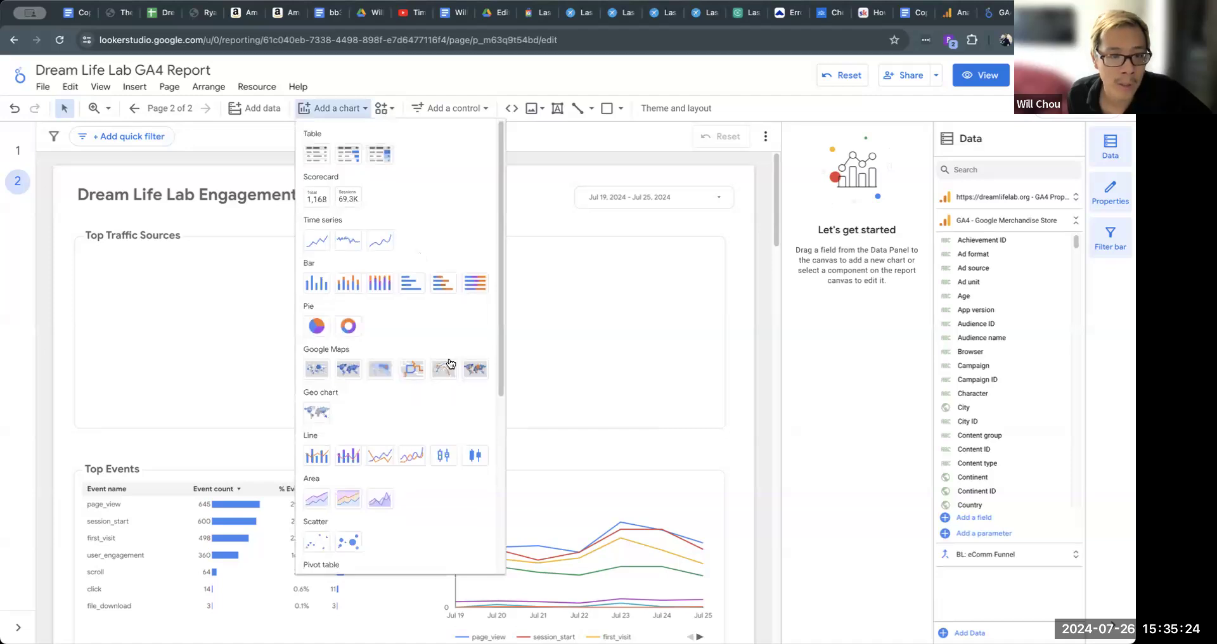
pyautogui.scroll(-5, 450, 360)
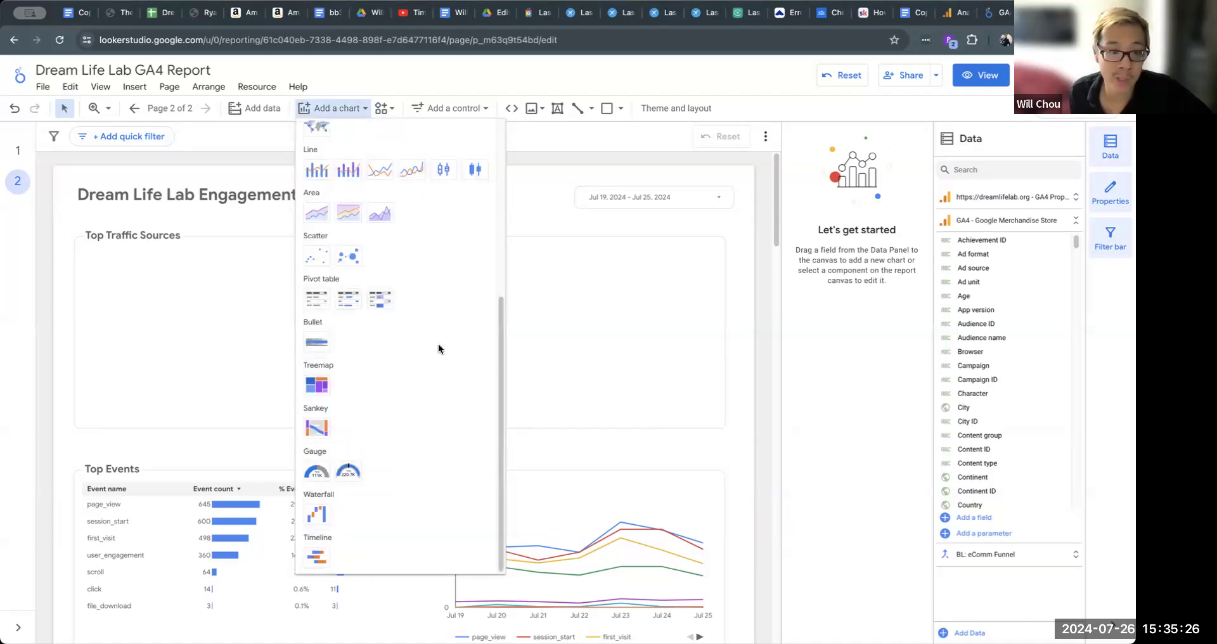
pyautogui.scroll(4, 438, 344)
pyautogui.scroll(1, 436, 331)
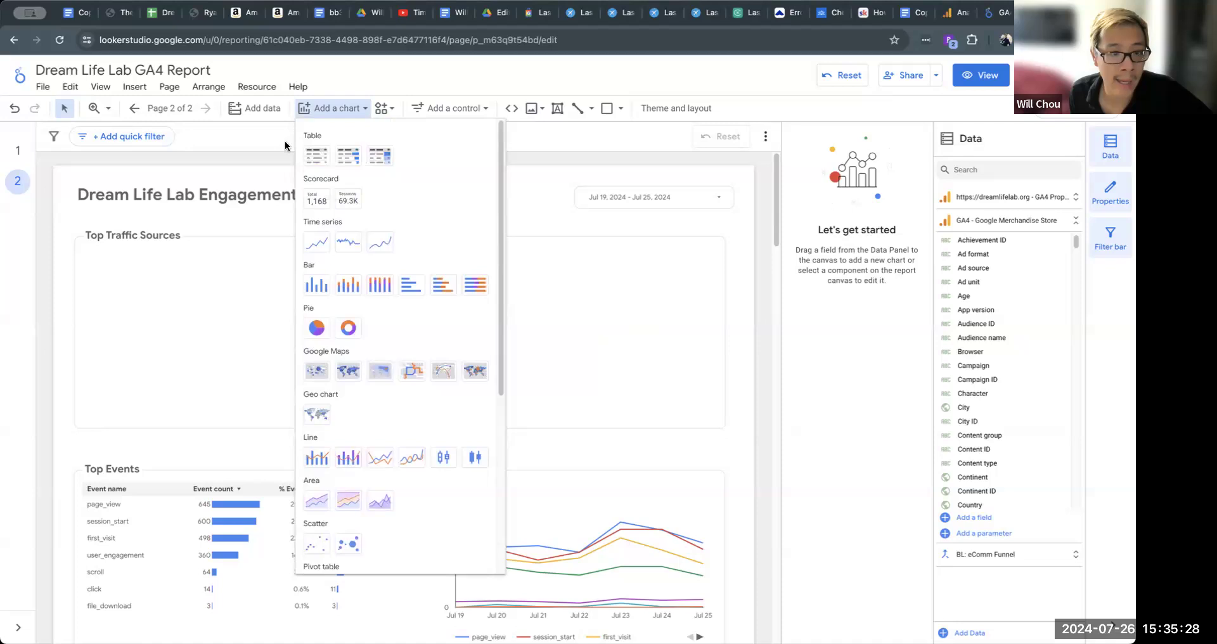
pyautogui.click(312, 204)
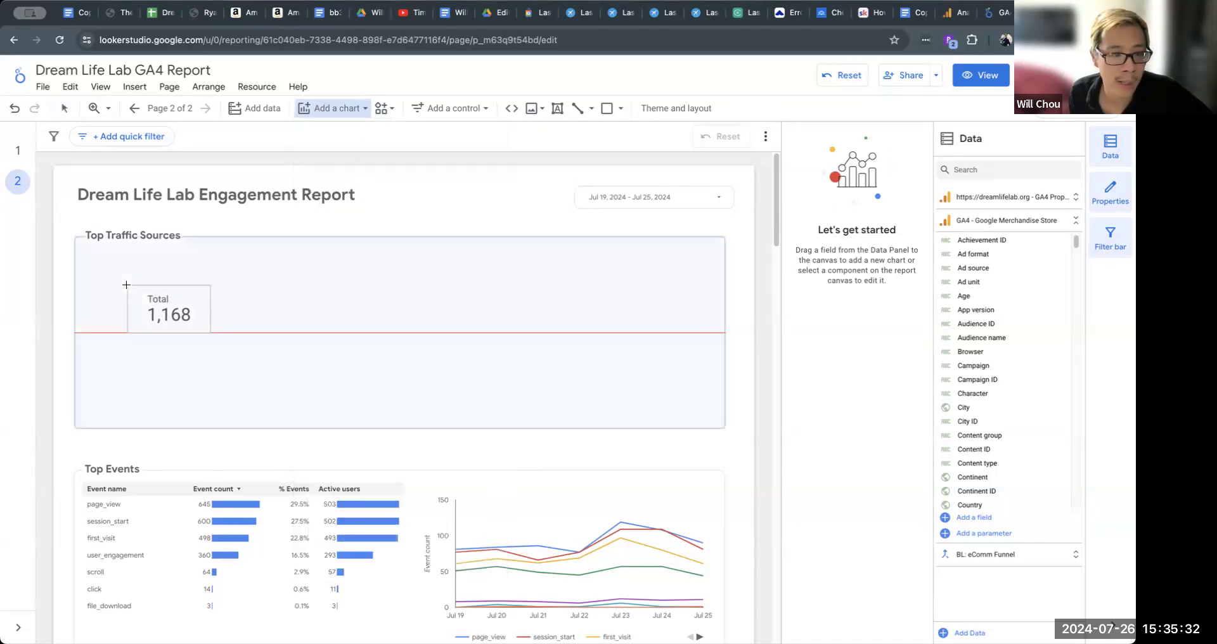
pyautogui.press('Escape')
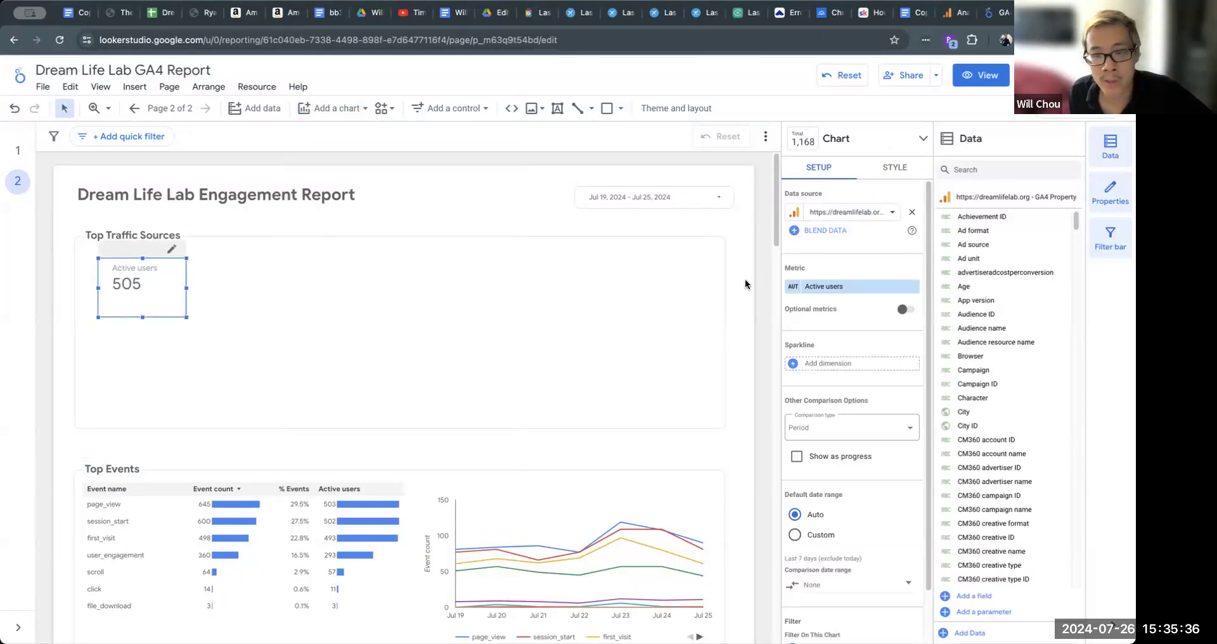
# - Change the new scorecard's metric to Engaged sessions
pyautogui.click(836, 286)
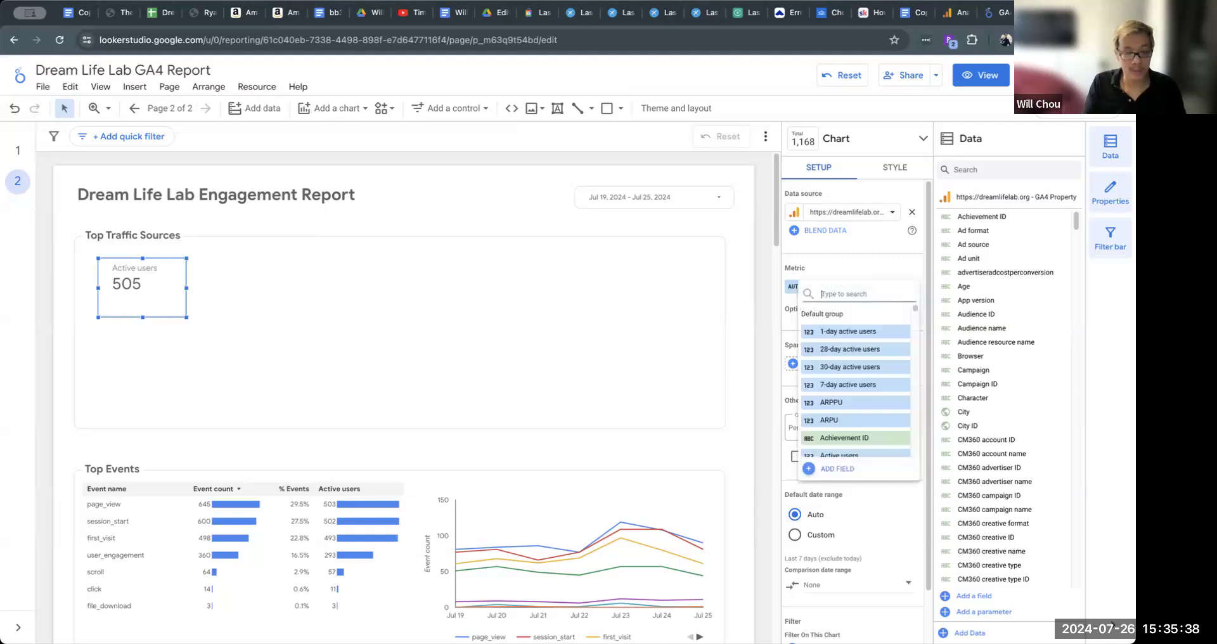
pyautogui.write('engagement')
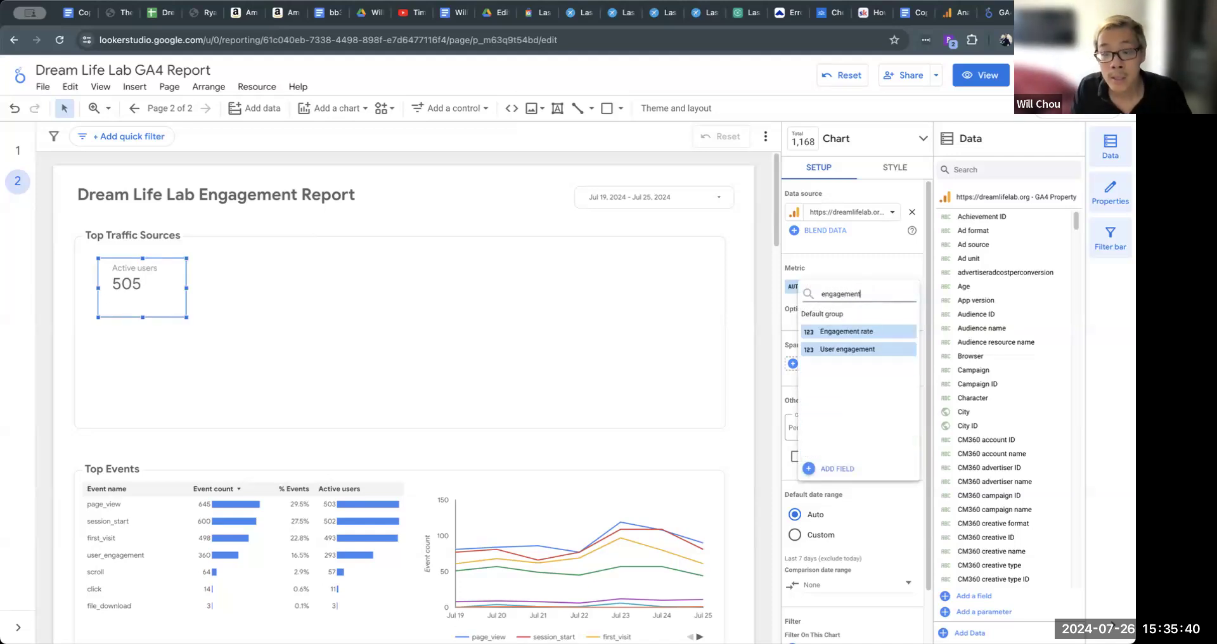
pyautogui.press('BackSpace')
pyautogui.press('BackSpace')
pyautogui.press('BackSpace')
pyautogui.press('BackSpace')
pyautogui.write('d')
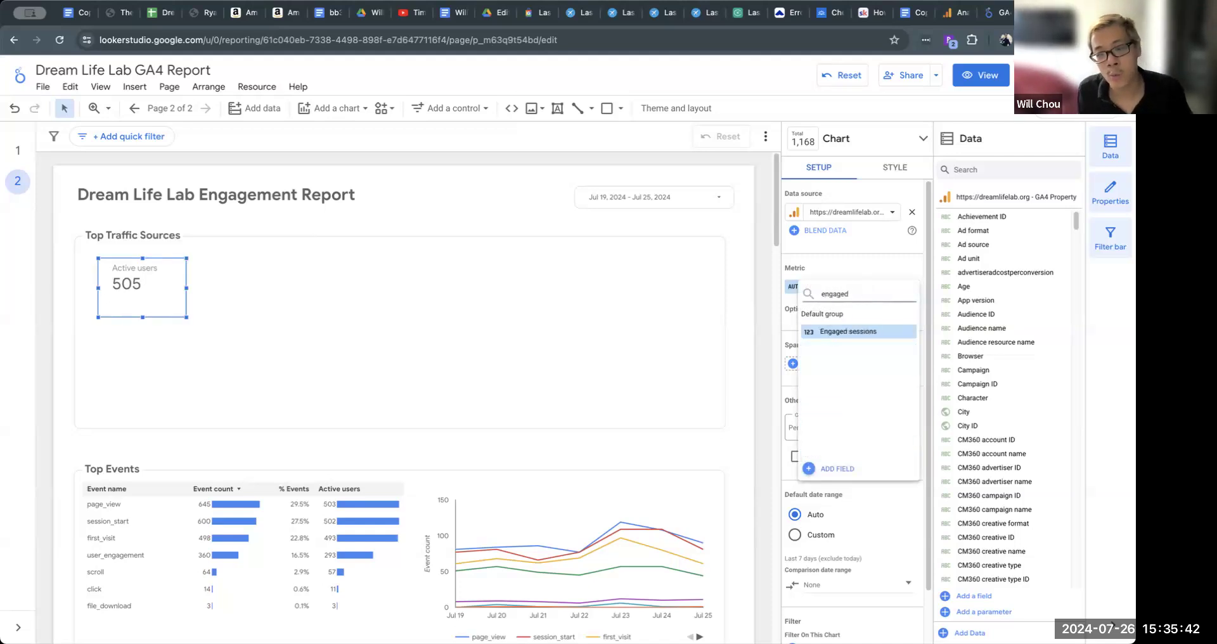
pyautogui.click(873, 336)
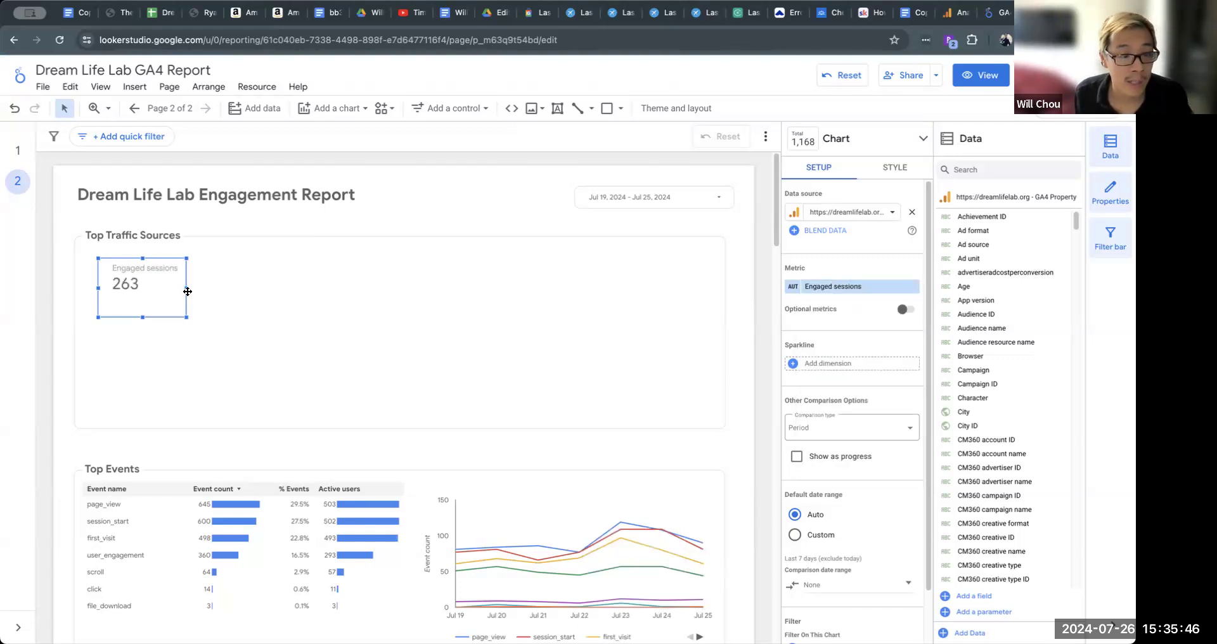
# - Set the Engaged sessions scorecard's comparison date range to Previous period
pyautogui.scroll(-2, 833, 438)
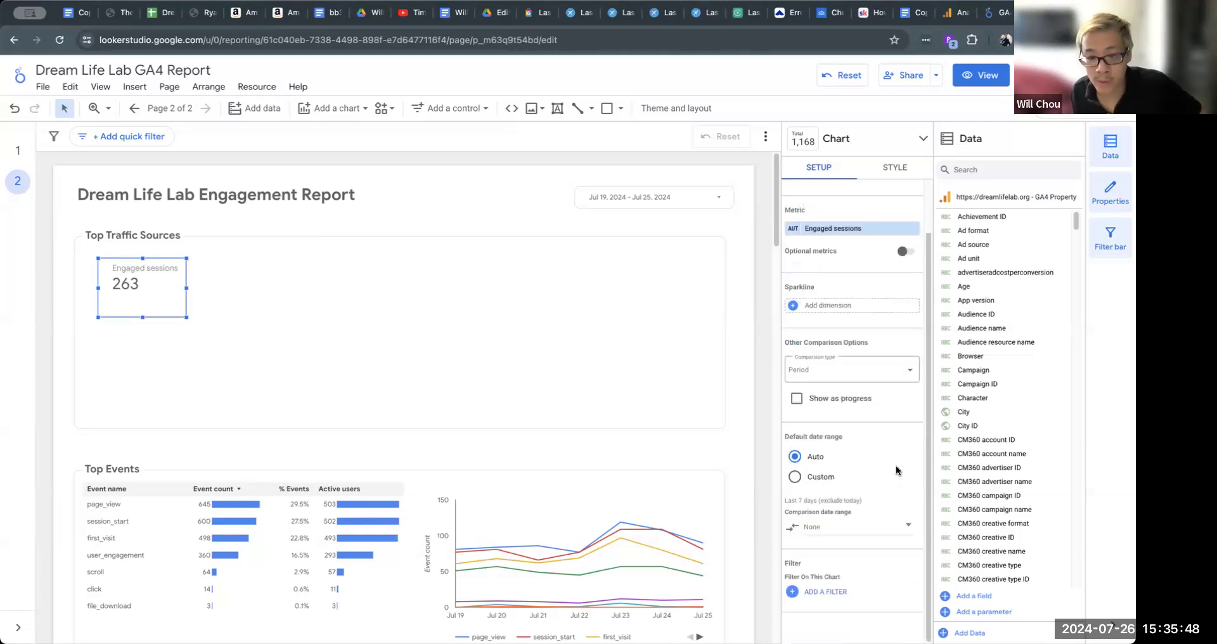
pyautogui.click(872, 530)
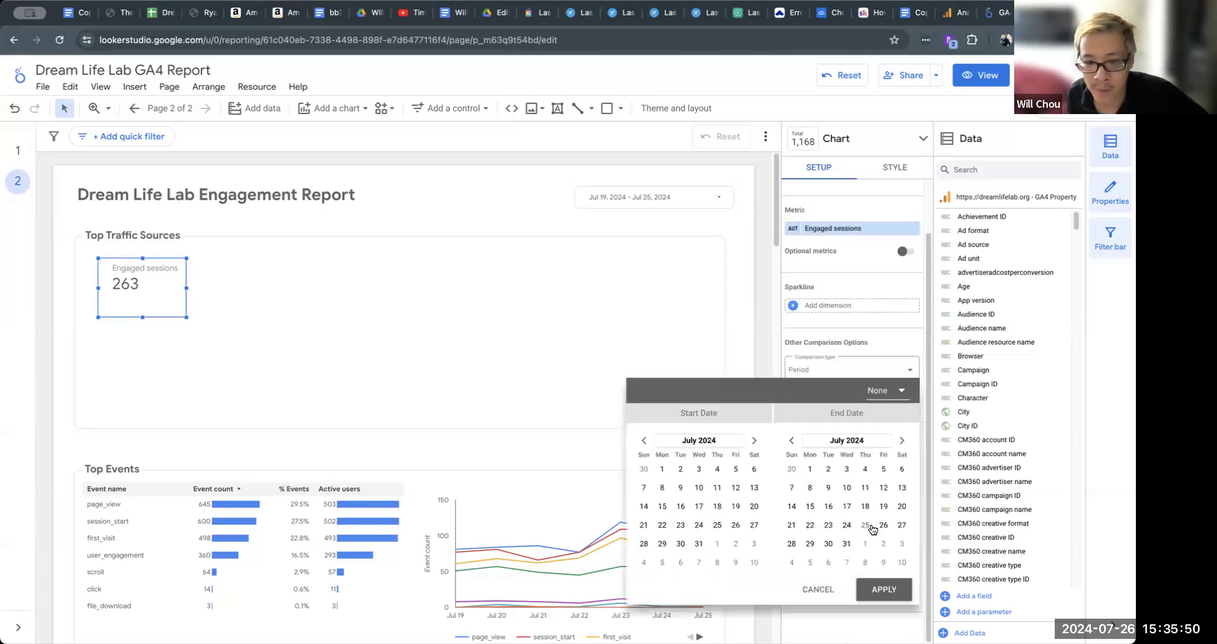
pyautogui.click(913, 350)
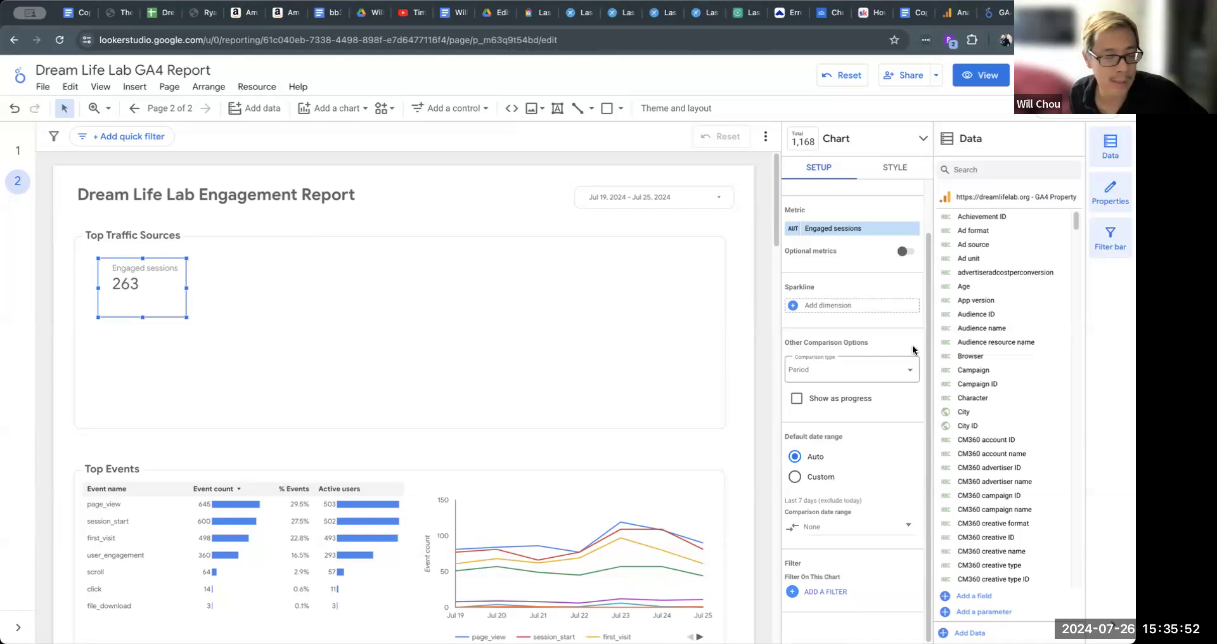
pyautogui.click(875, 533)
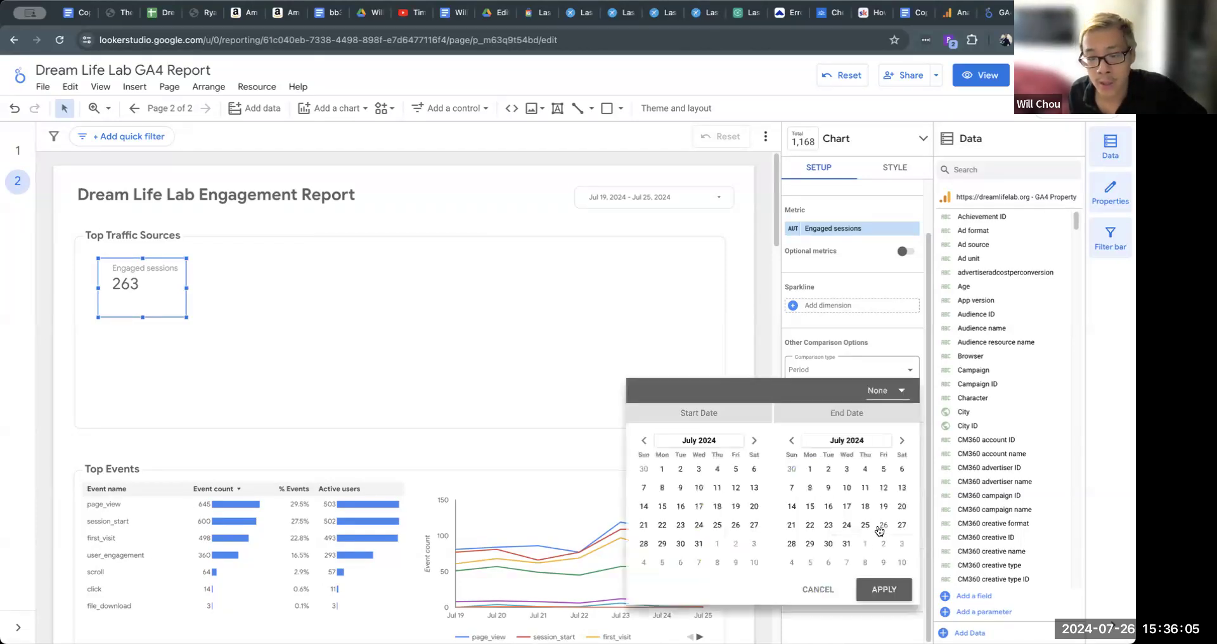
pyautogui.click(903, 398)
pyautogui.click(910, 329)
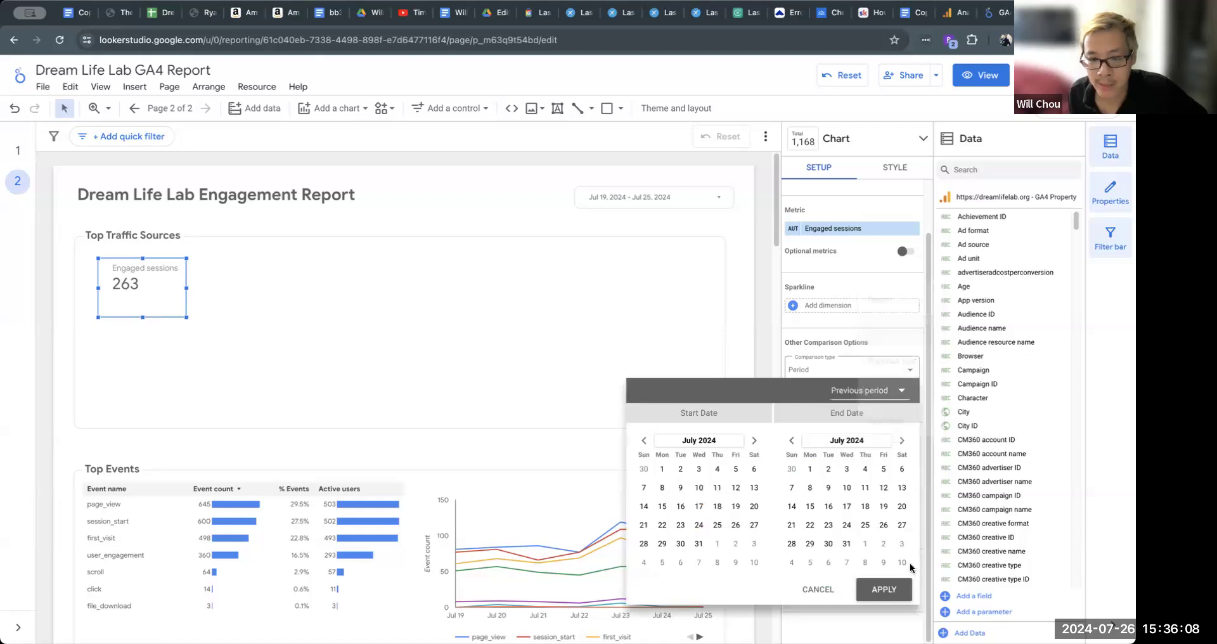
pyautogui.click(896, 589)
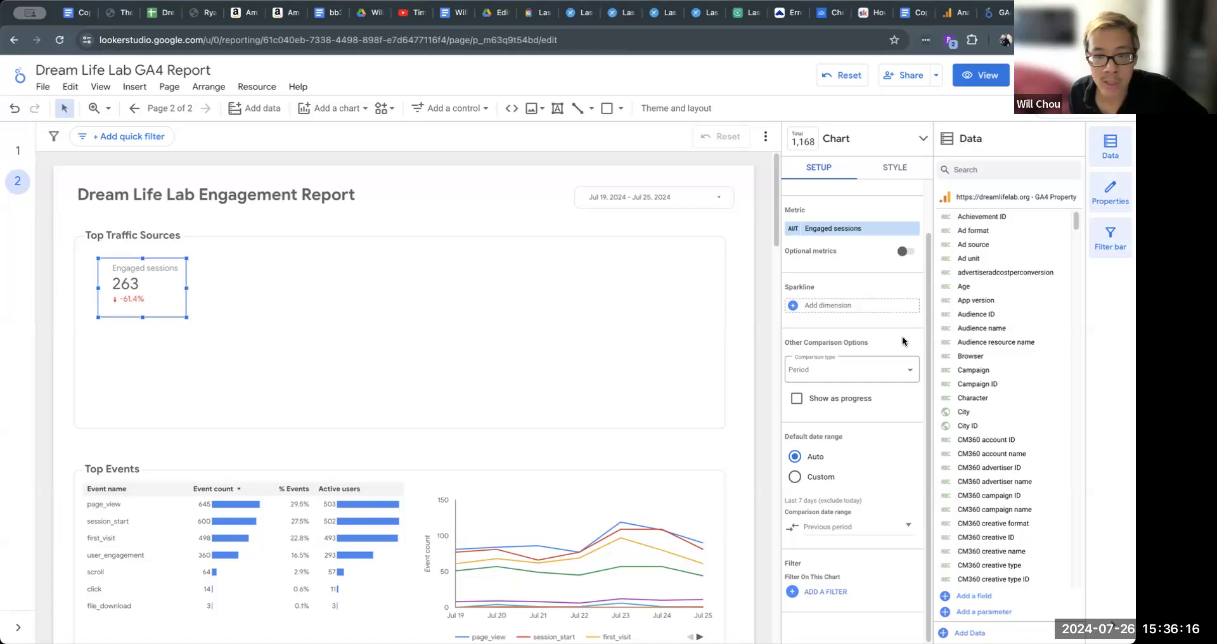
# - Duplicate the Engaged sessions scorecard, place the copy beside it in the same row, and set its metric to Engagement rate
pyautogui.rightClick(164, 291)
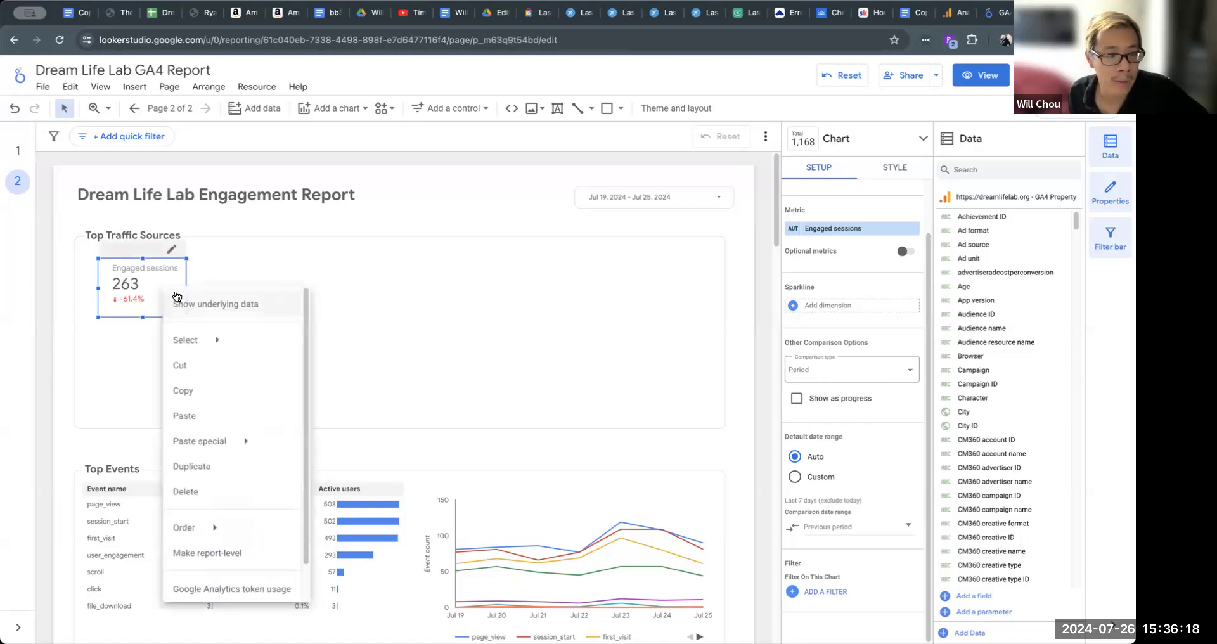
pyautogui.click(211, 462)
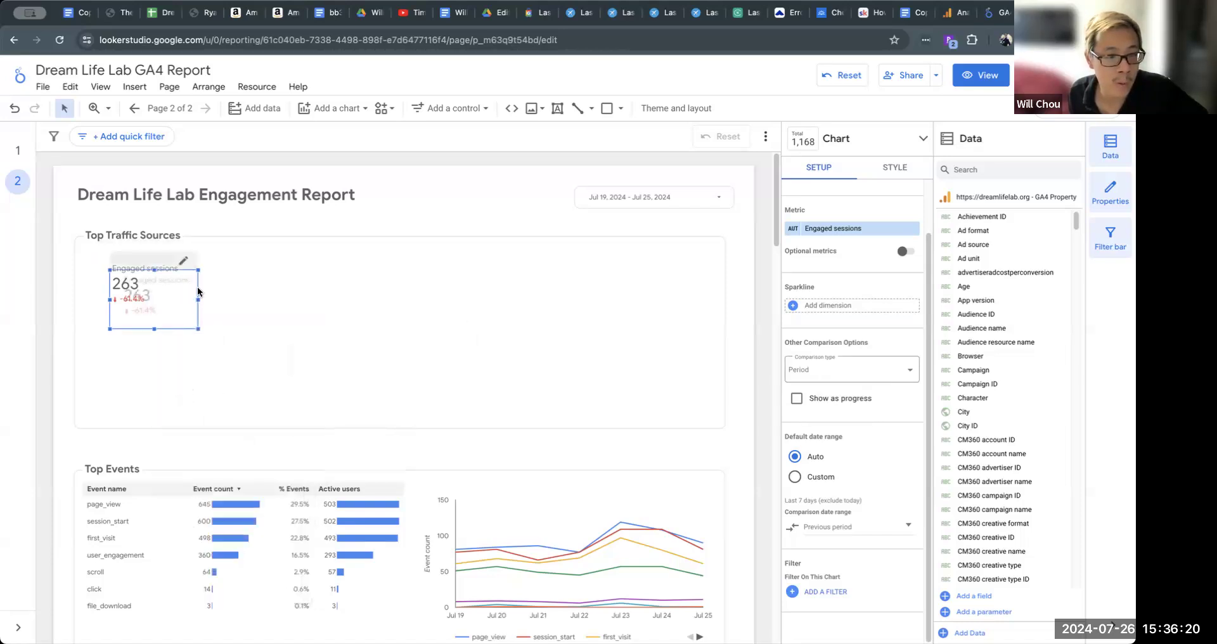
pyautogui.moveTo(209, 305); pyautogui.dragTo(322, 293)
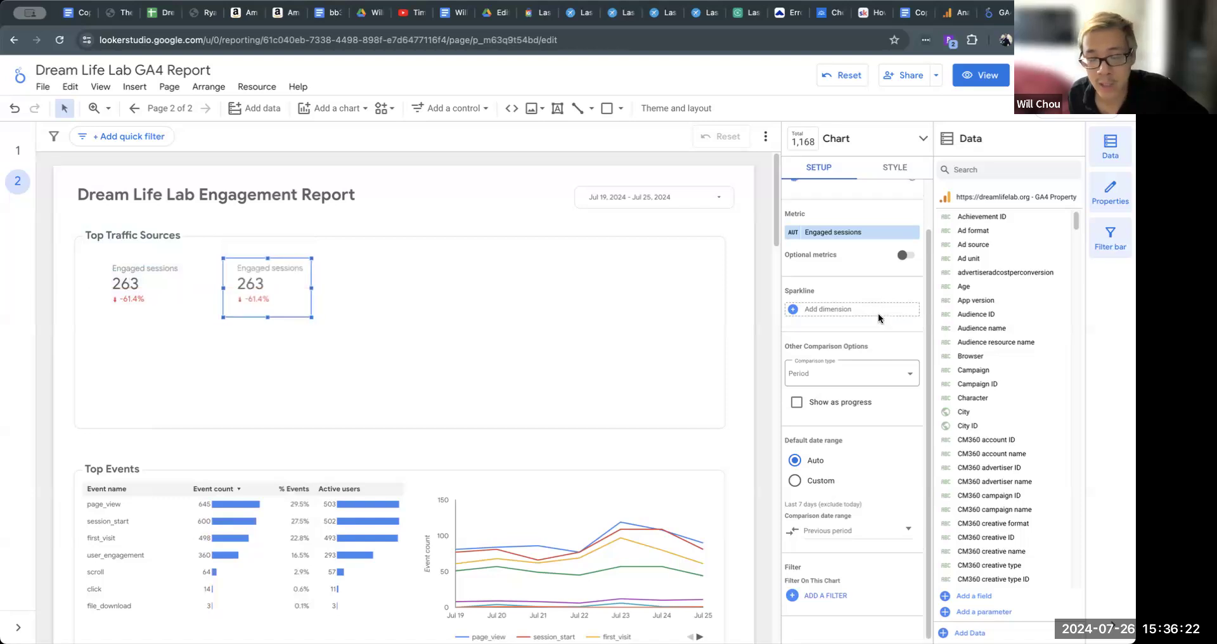
pyautogui.scroll(1, 881, 305)
pyautogui.click(850, 287)
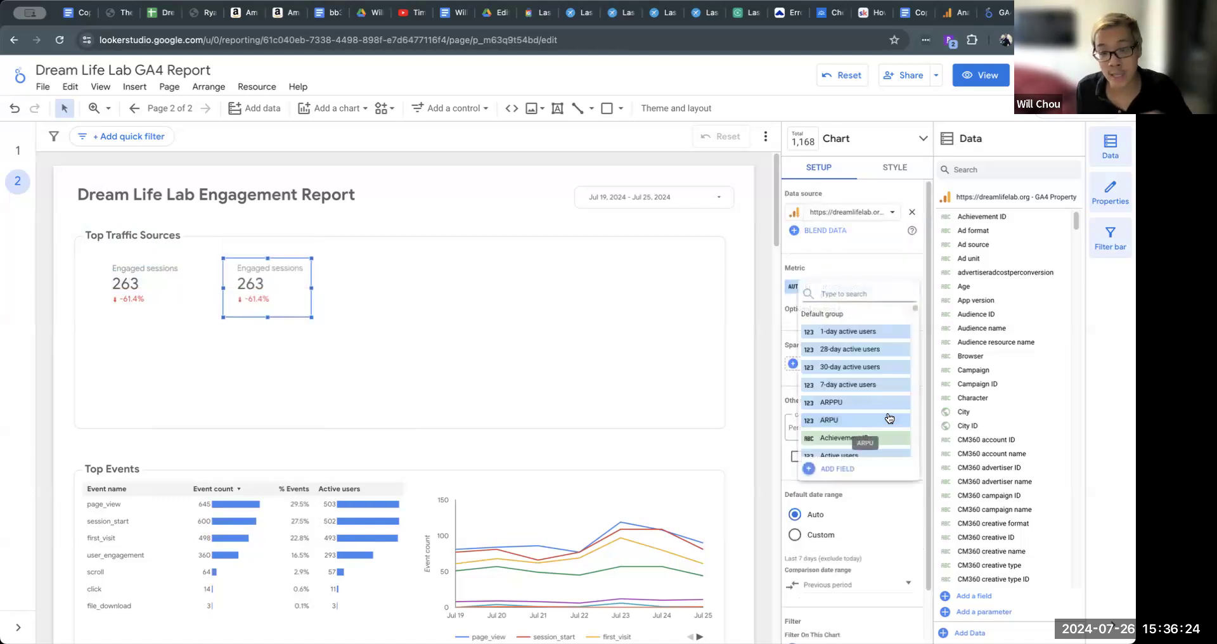
pyautogui.write('engage')
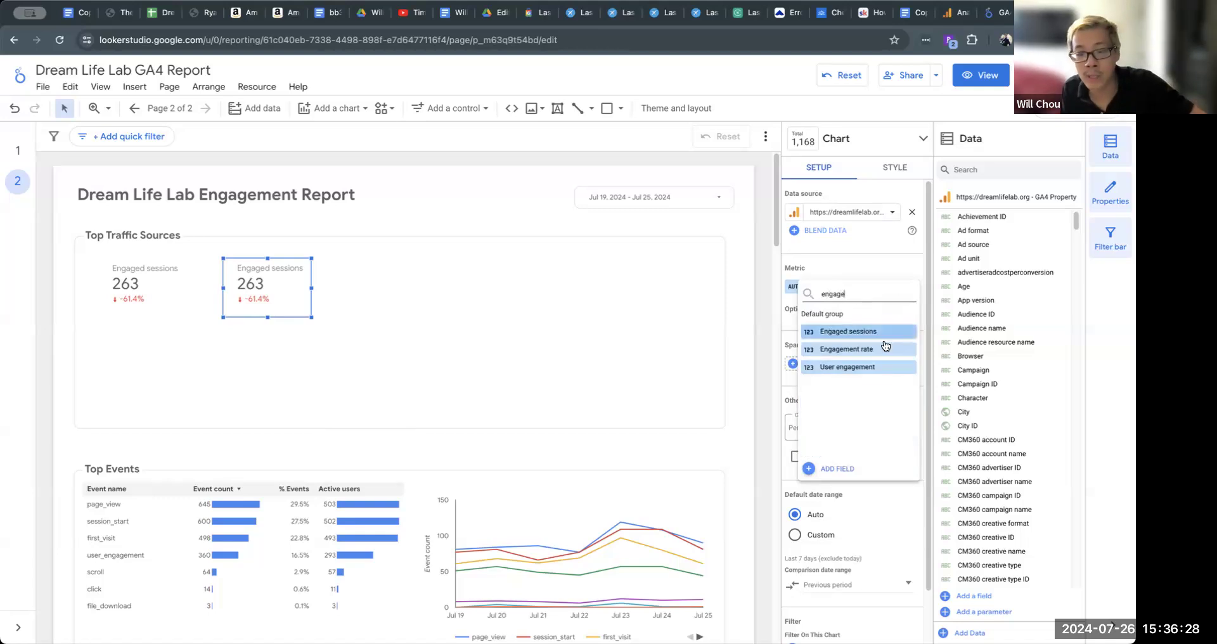
pyautogui.click(883, 350)
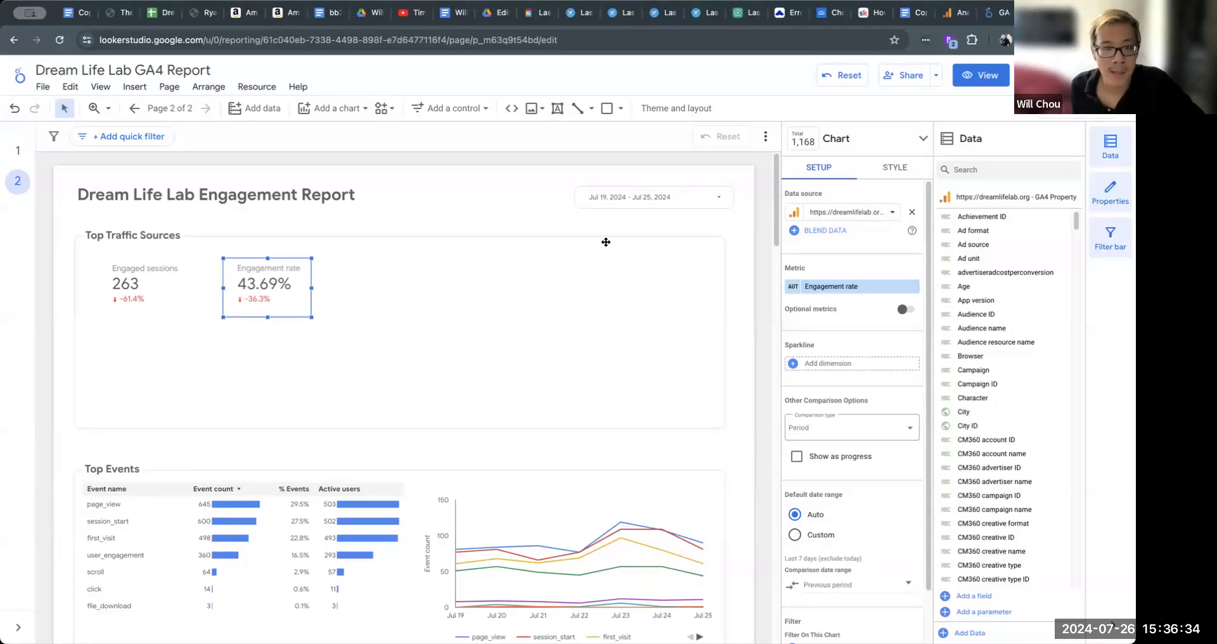
# - Duplicate the Engagement rate scorecard, place the copy to its right in line, and set its metric to User engagement
pyautogui.rightClick(280, 291)
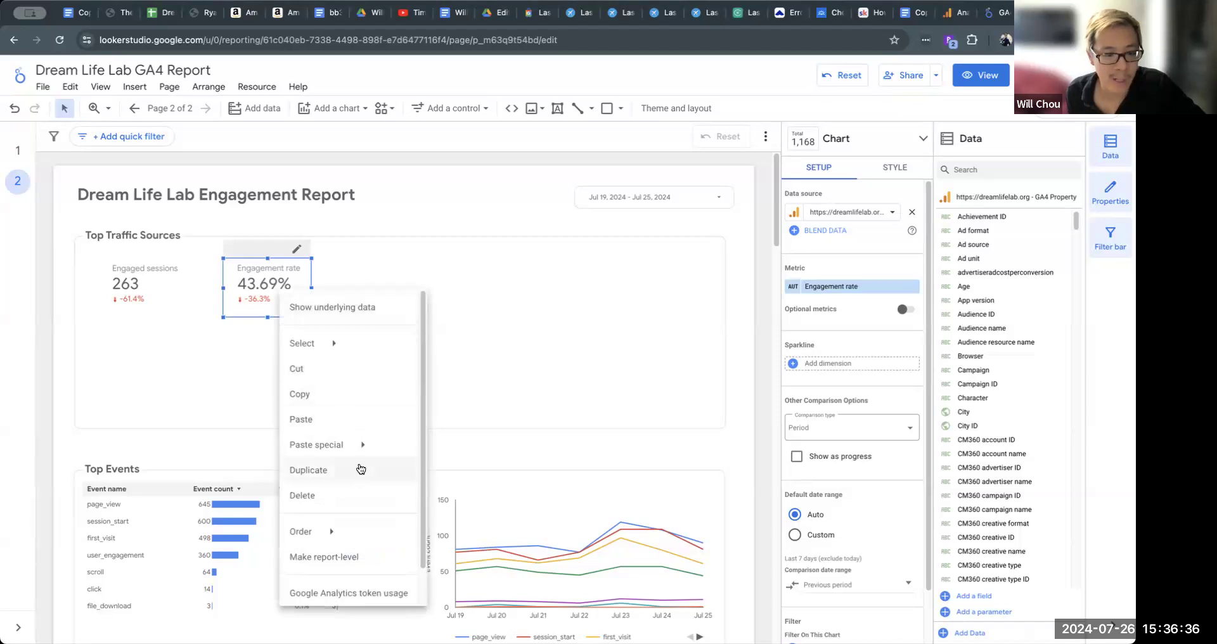
pyautogui.click(357, 469)
pyautogui.moveTo(309, 288); pyautogui.dragTo(431, 283)
pyautogui.click(824, 288)
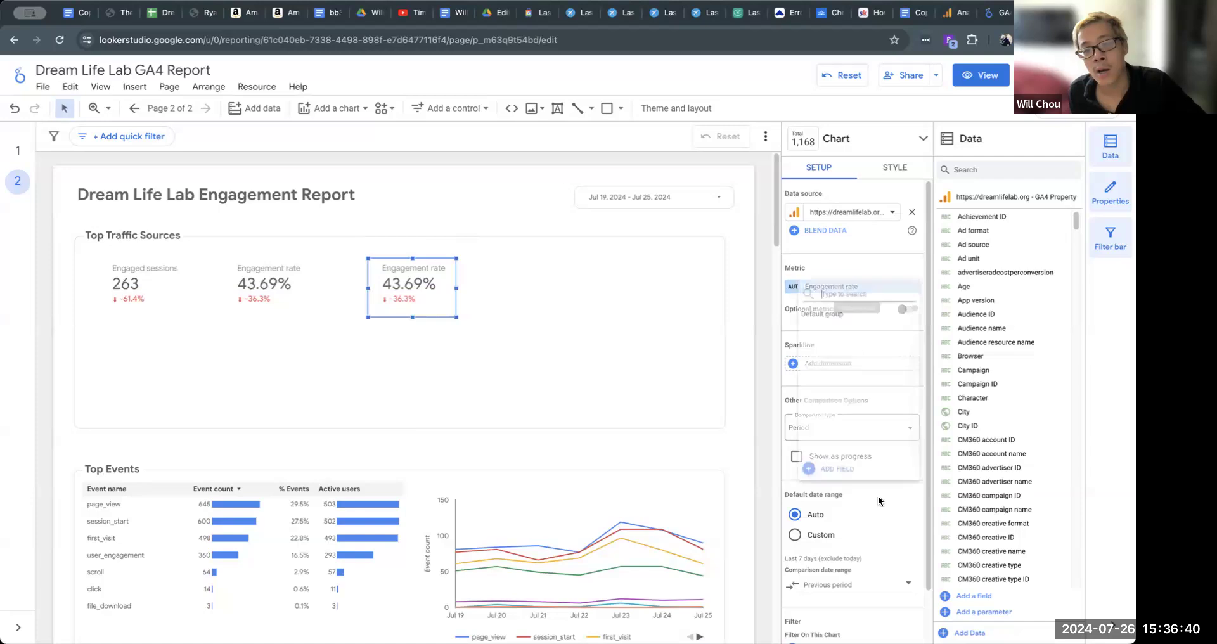
pyautogui.write('eng')
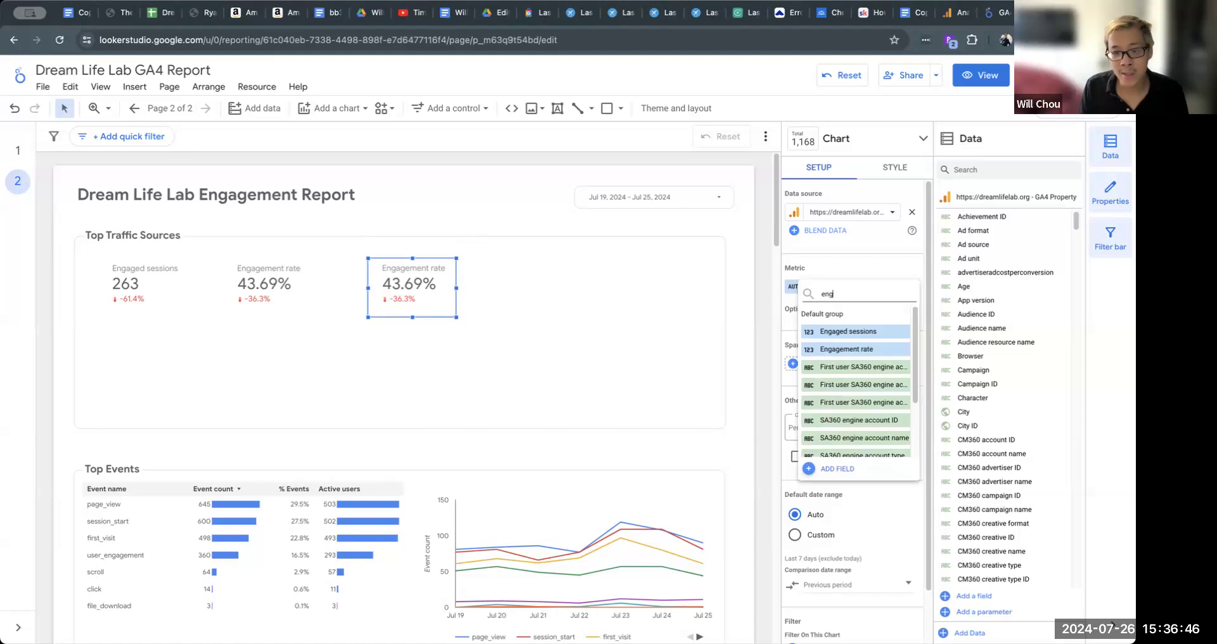
pyautogui.write('agement')
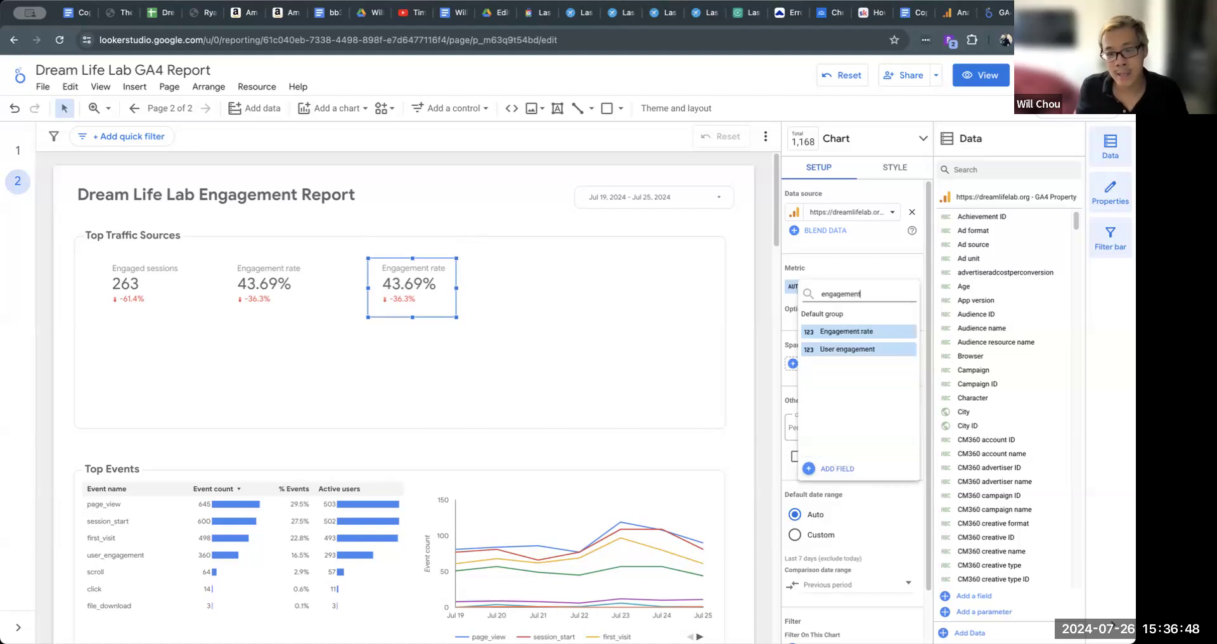
pyautogui.click(830, 349)
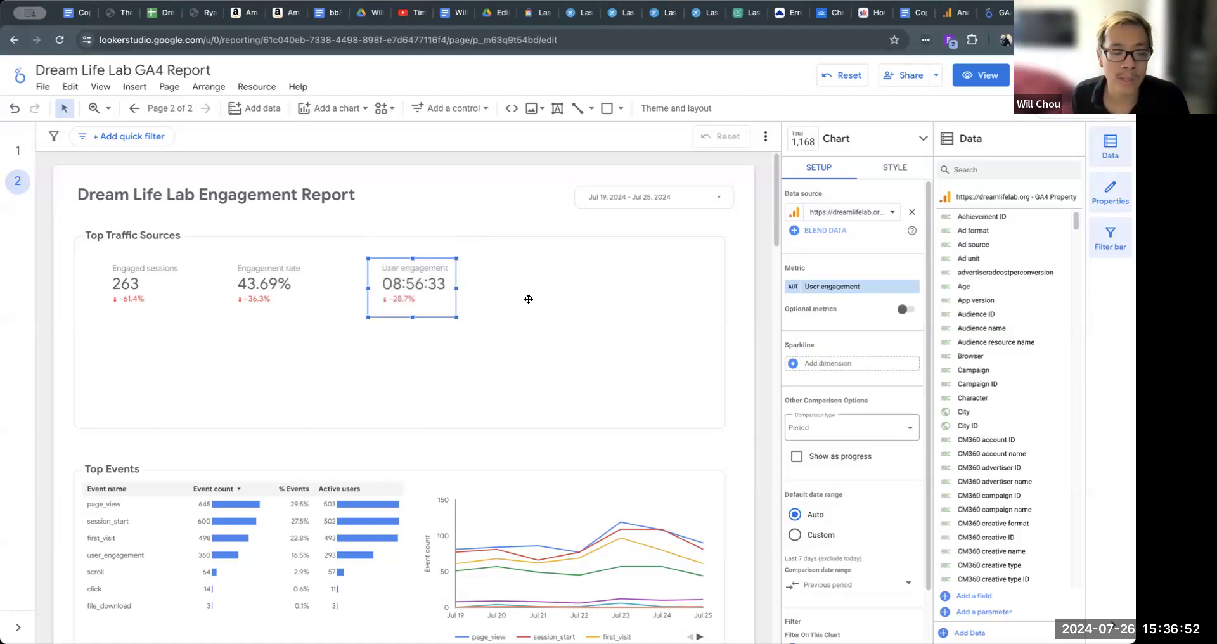
# - Keep the third scorecard's User engagement metric as Duration data and set its display format to Duration (sec.)
pyautogui.click(792, 292)
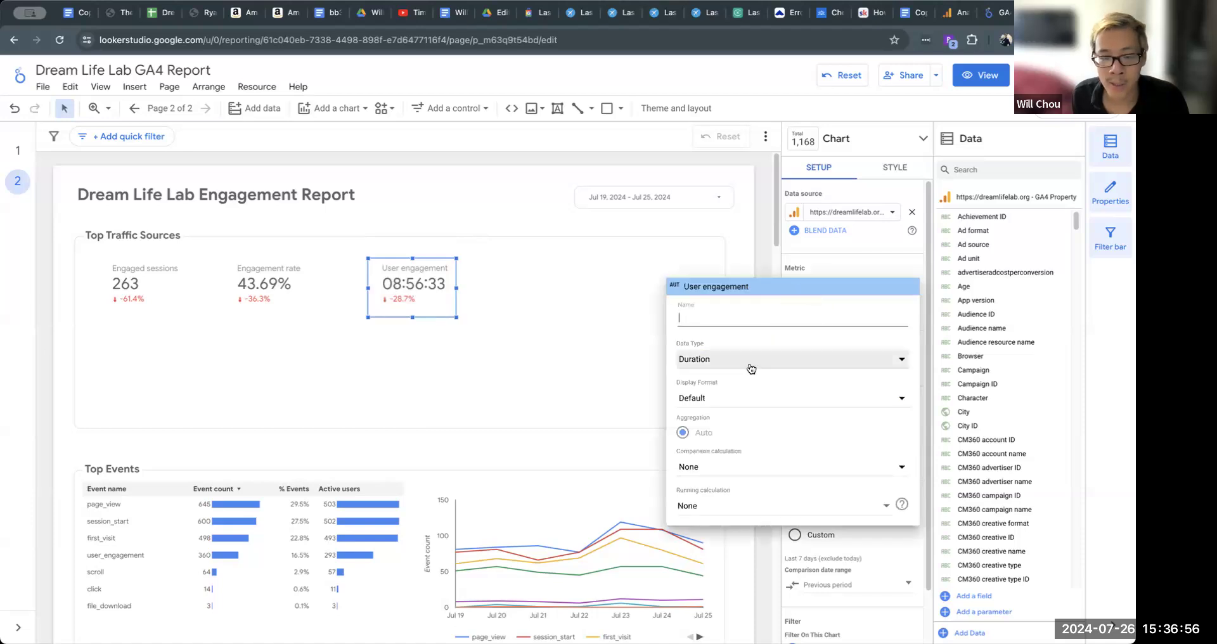
pyautogui.click(804, 290)
pyautogui.click(791, 293)
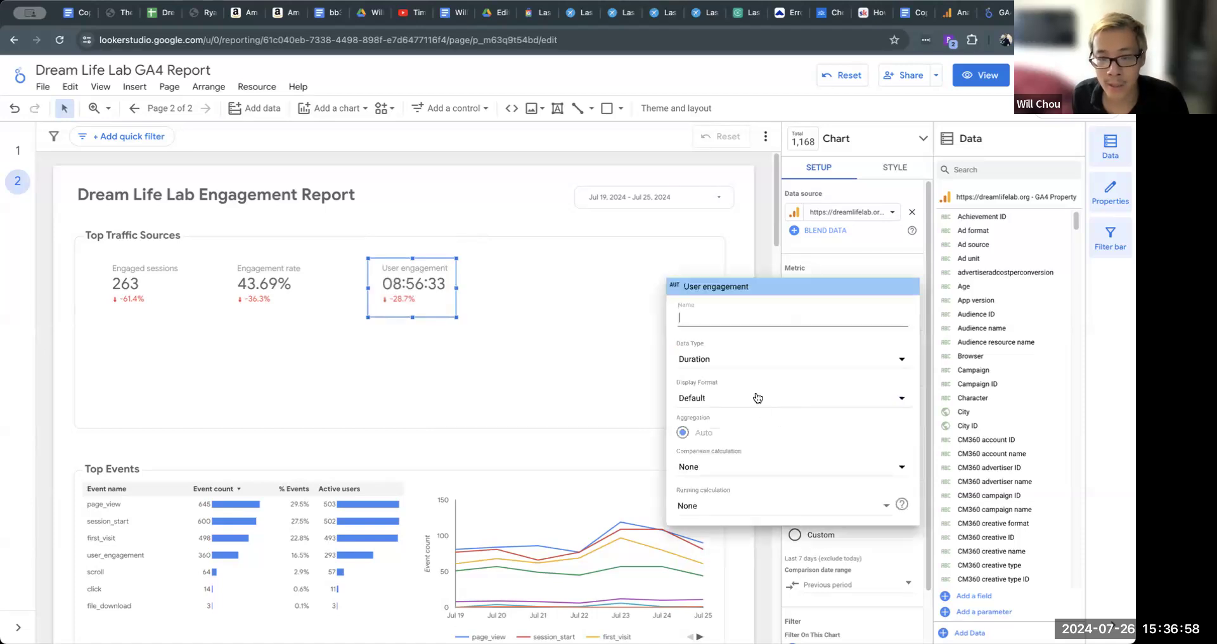
pyautogui.click(774, 360)
pyautogui.moveTo(811, 381)
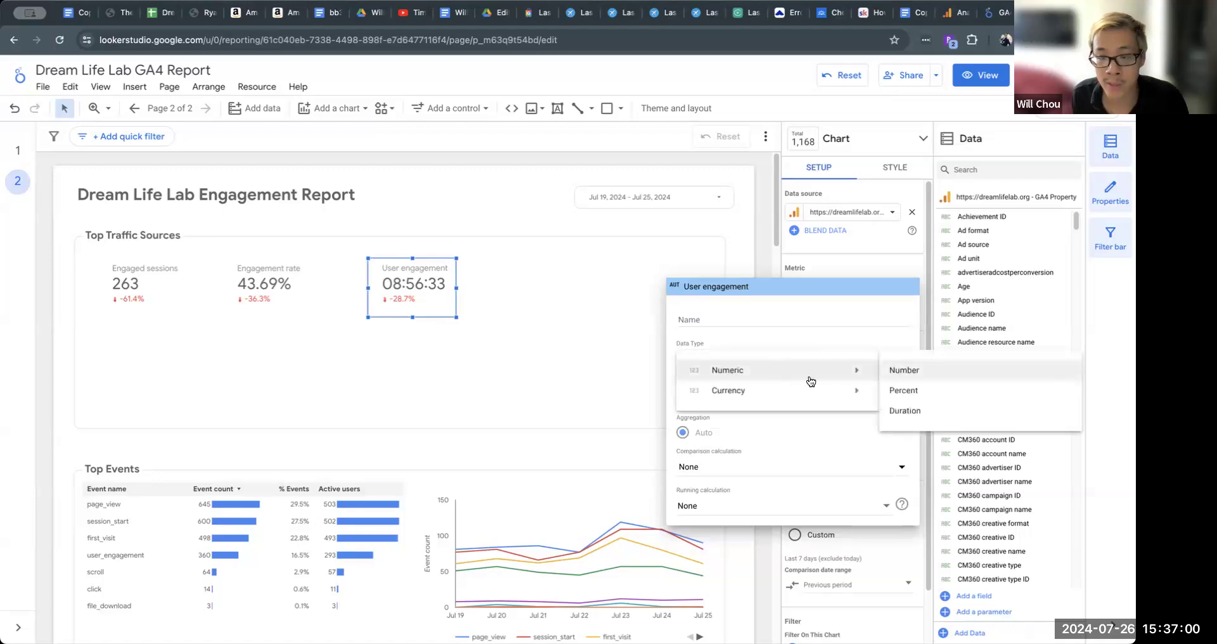
pyautogui.click(916, 412)
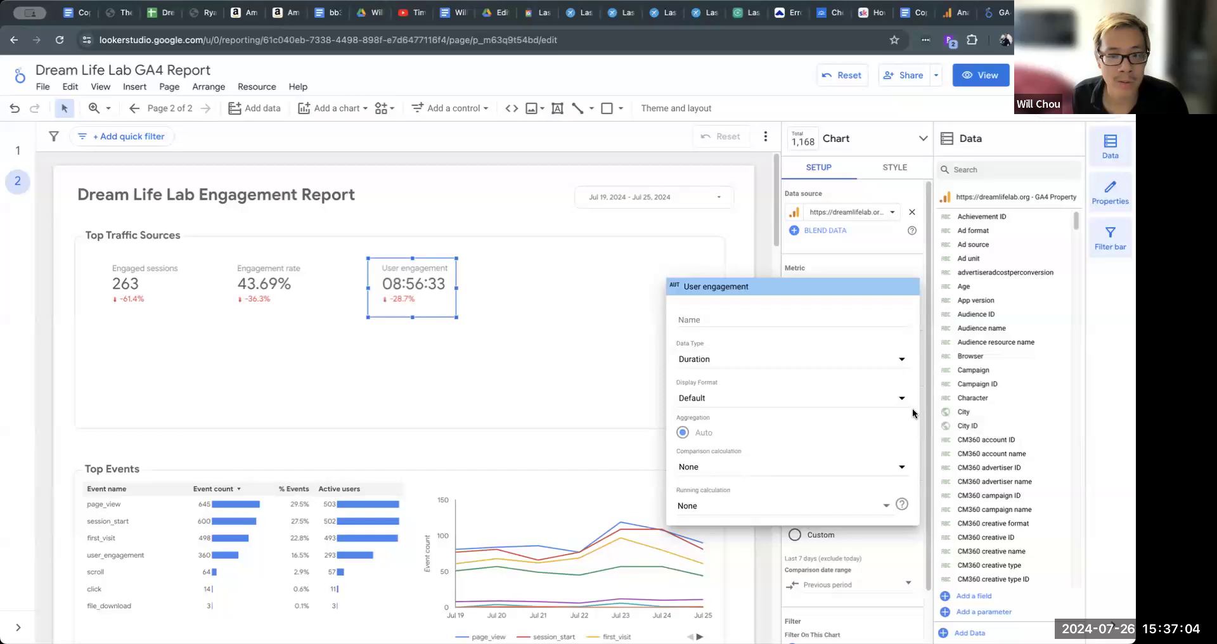
pyautogui.click(784, 400)
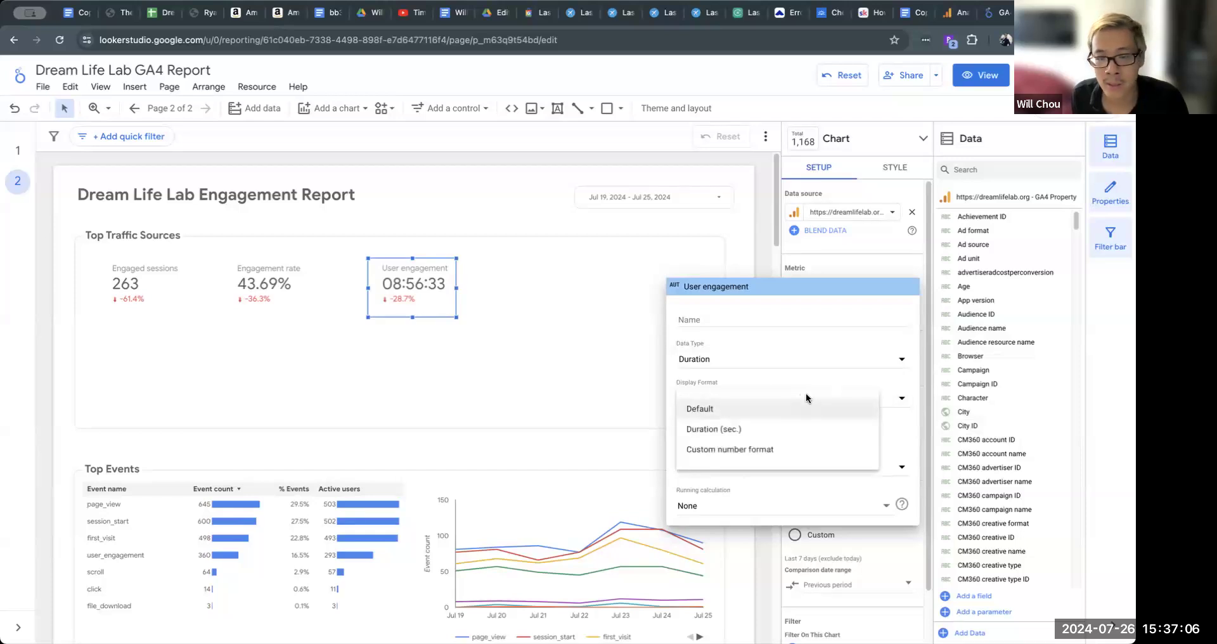
pyautogui.click(797, 429)
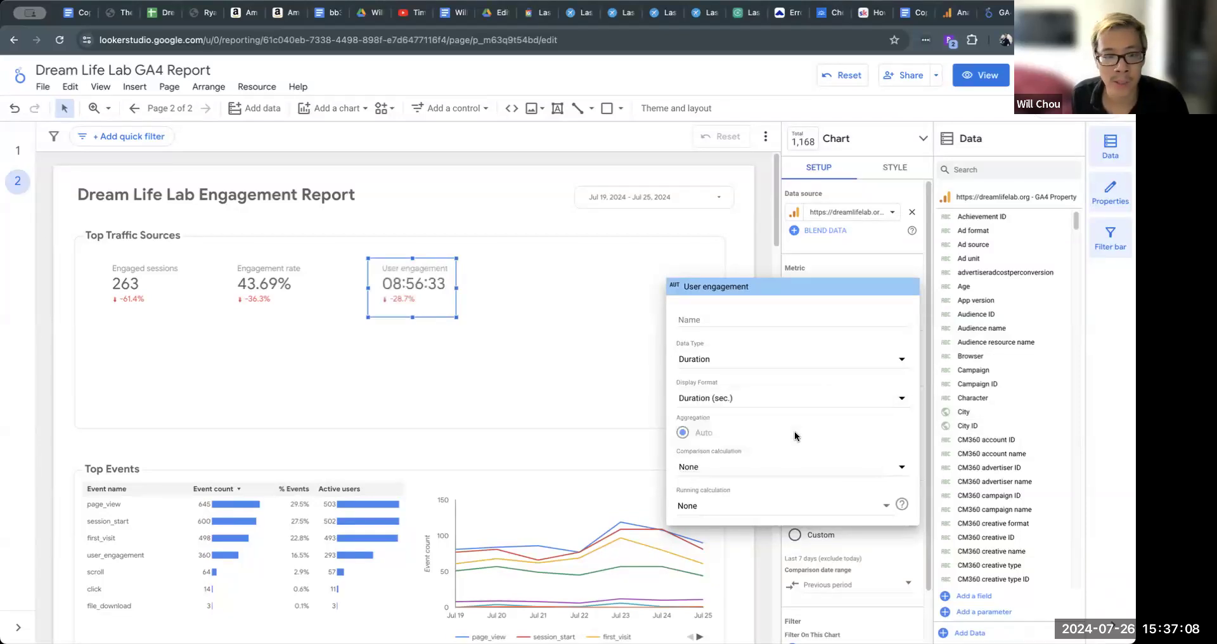
pyautogui.click(739, 260)
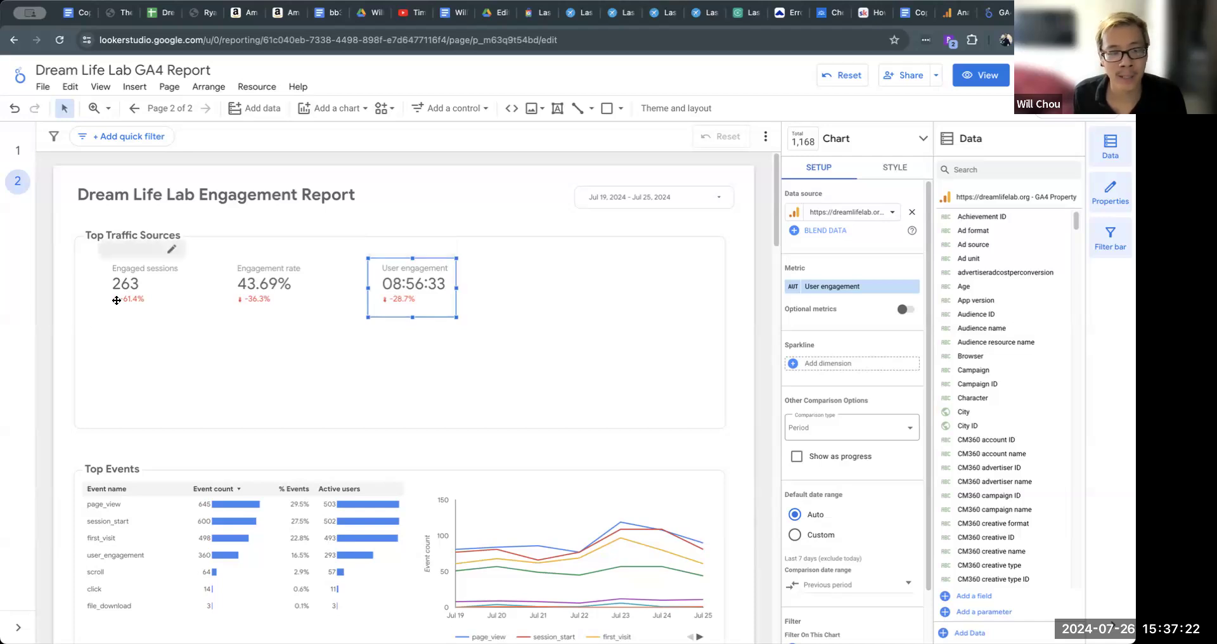
# - Duplicate the User engagement scorecard and place the copy to its right as the fourth in the row
pyautogui.rightClick(422, 295)
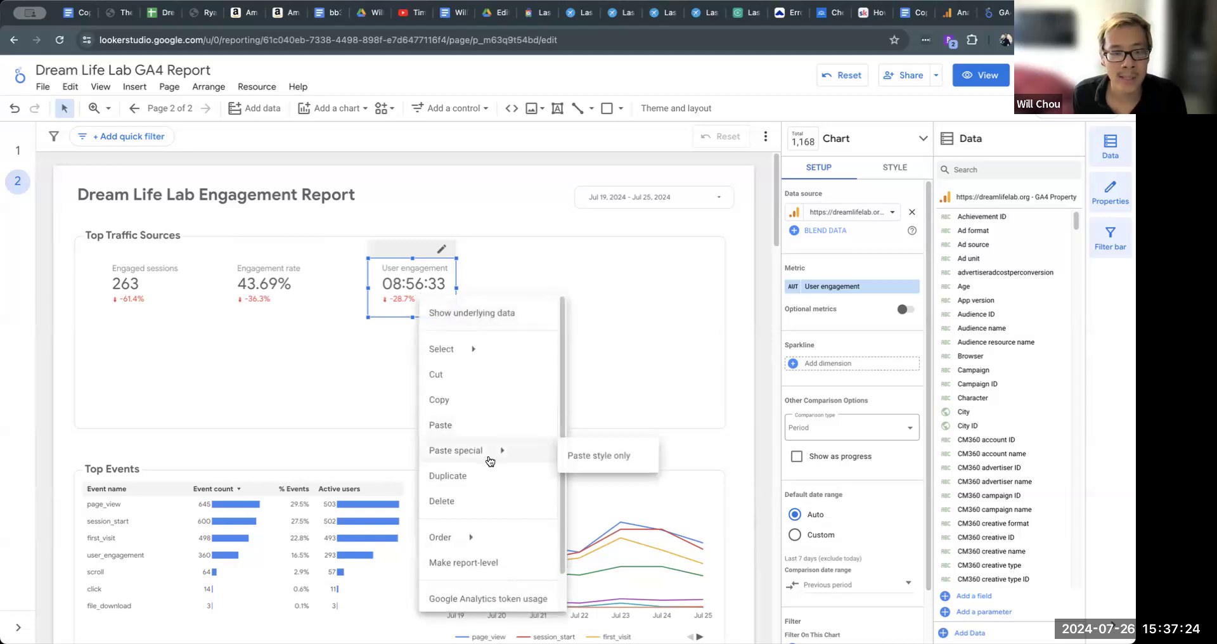
pyautogui.click(481, 476)
pyautogui.moveTo(431, 303); pyautogui.dragTo(561, 296)
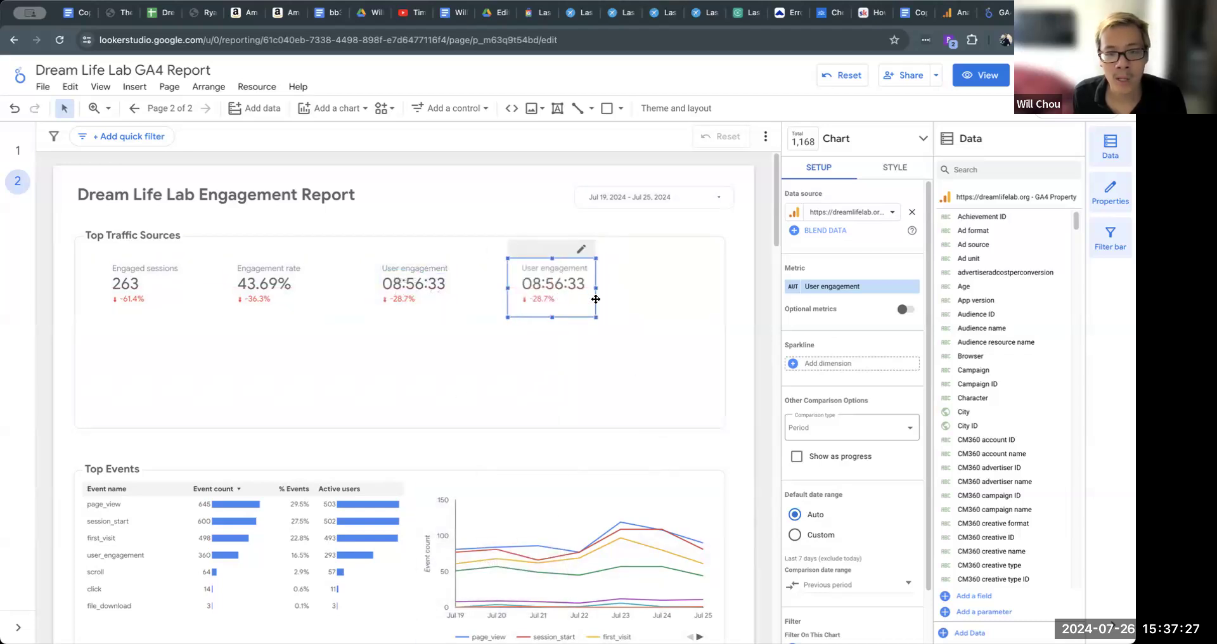
# - Create a new calculated field as the fourth scorecard's metric, with the formula User engagement / Total users
pyautogui.click(789, 290)
pyautogui.click(820, 269)
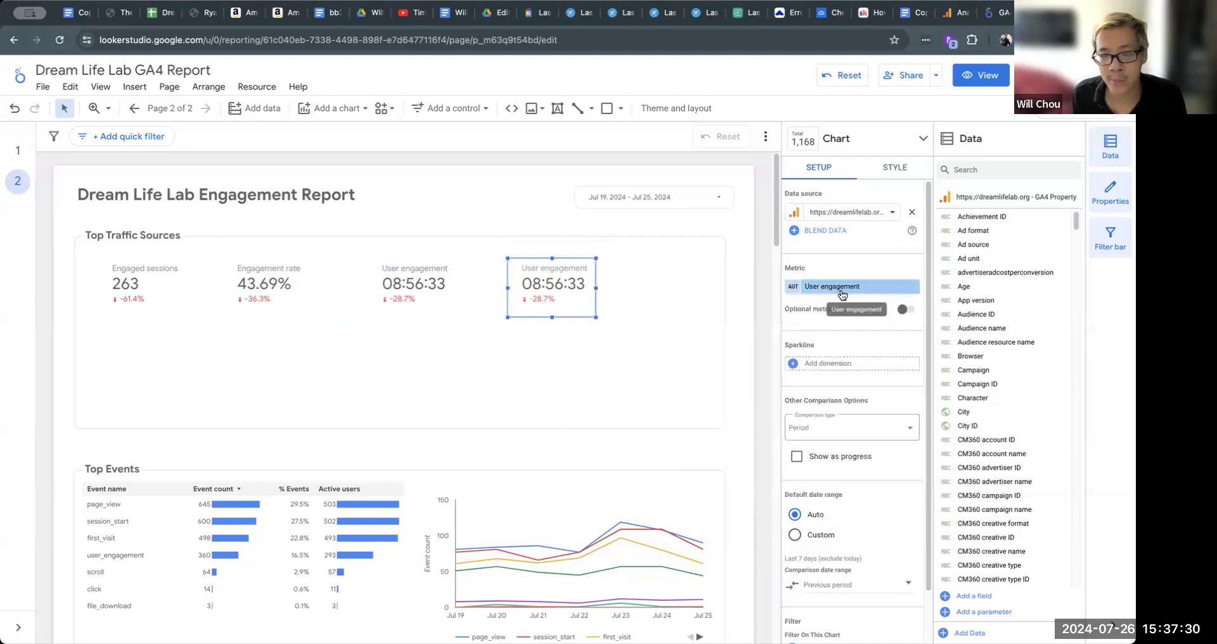
pyautogui.click(839, 289)
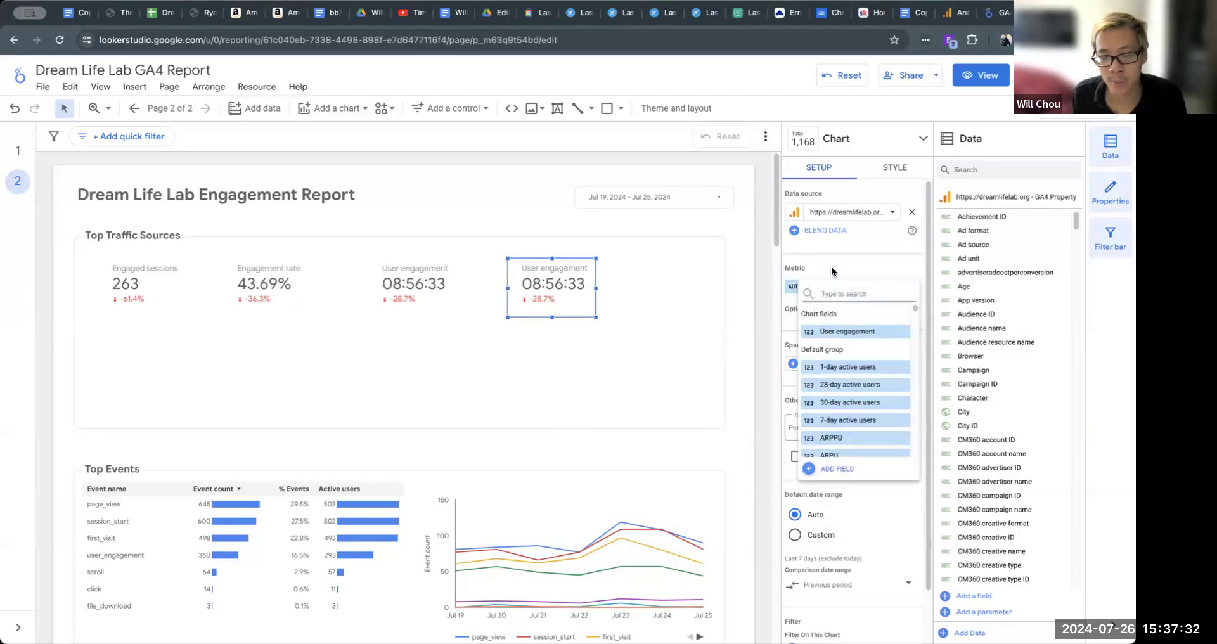
pyautogui.click(831, 266)
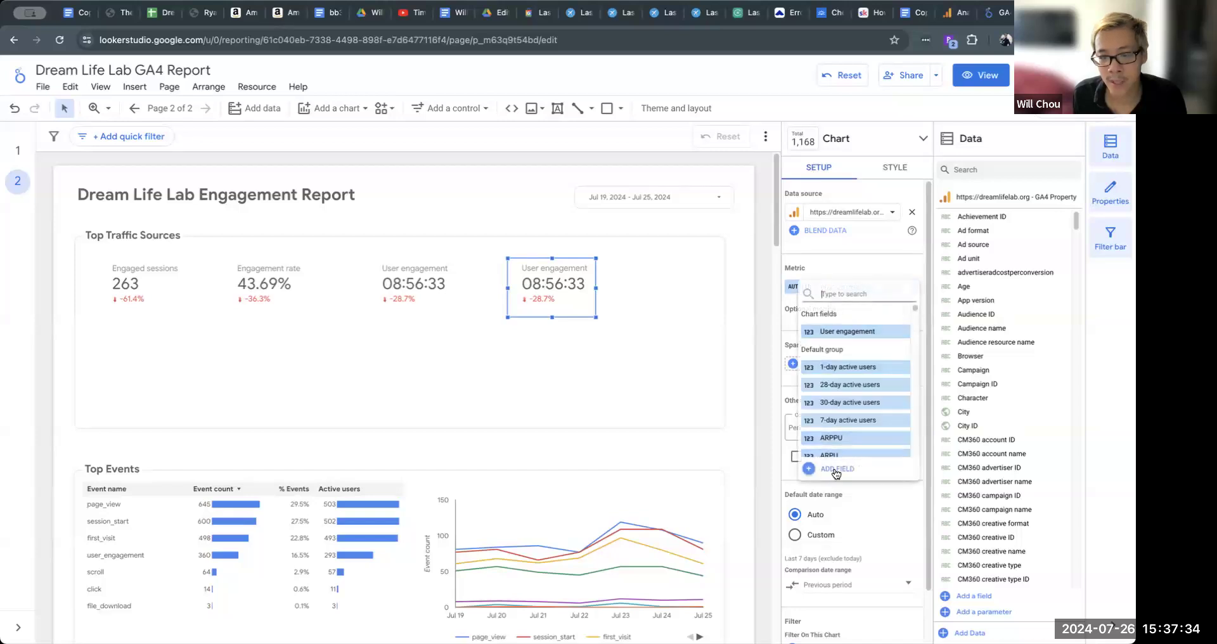
pyautogui.click(835, 470)
pyautogui.click(786, 400)
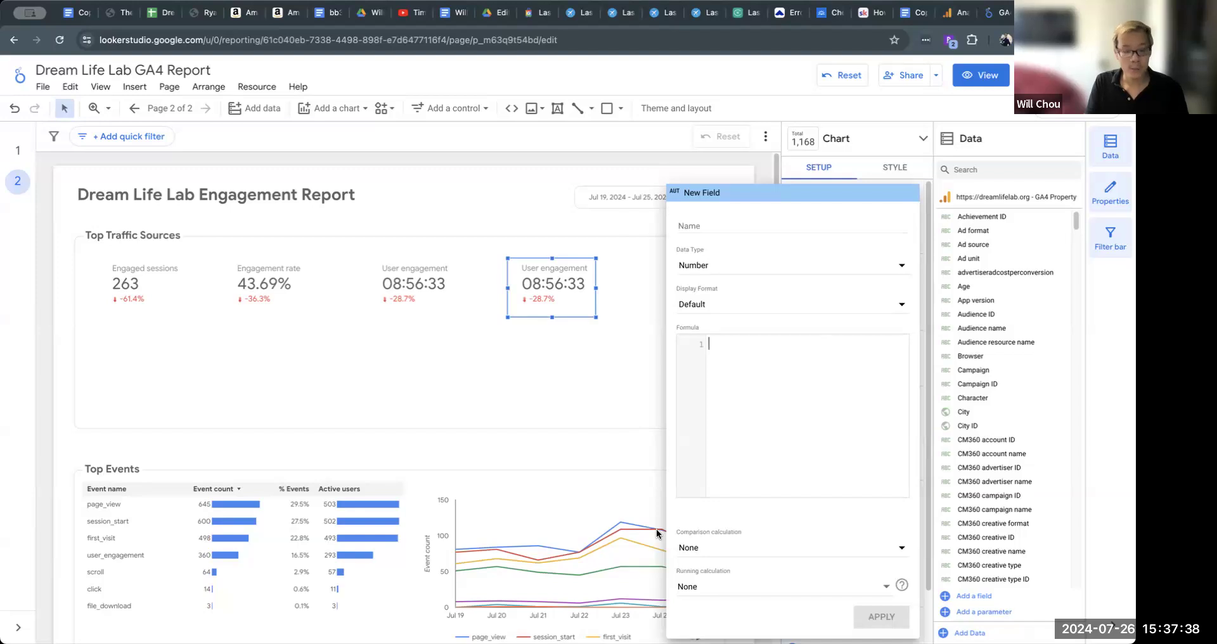
pyautogui.write('user engag')
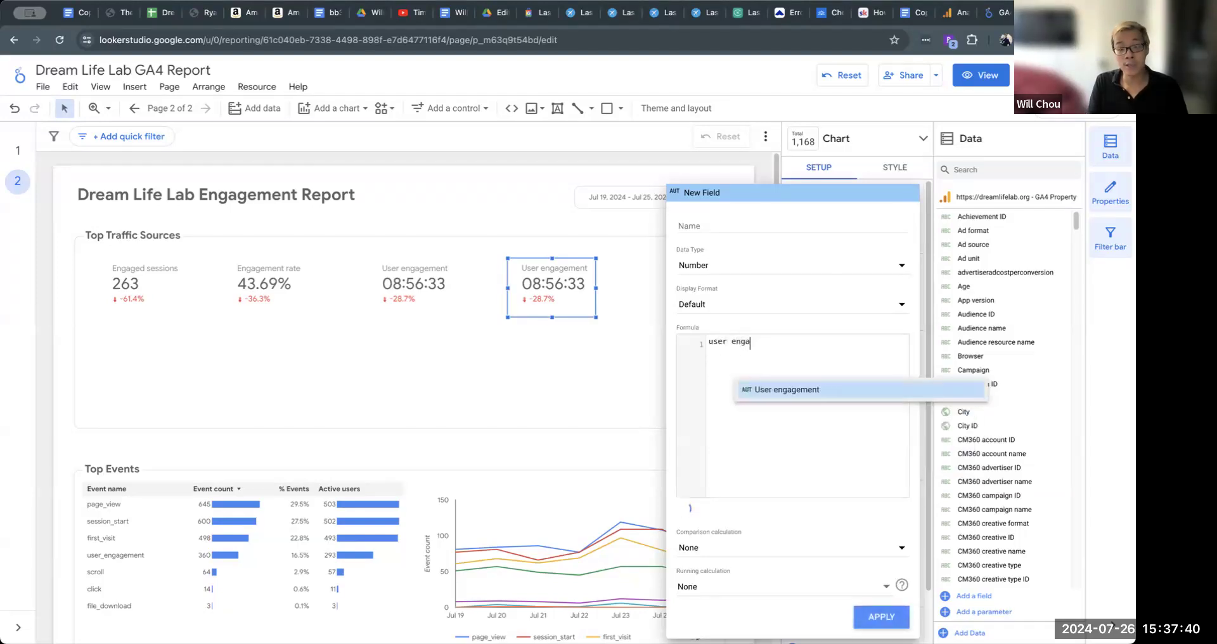
pyautogui.press('Return')
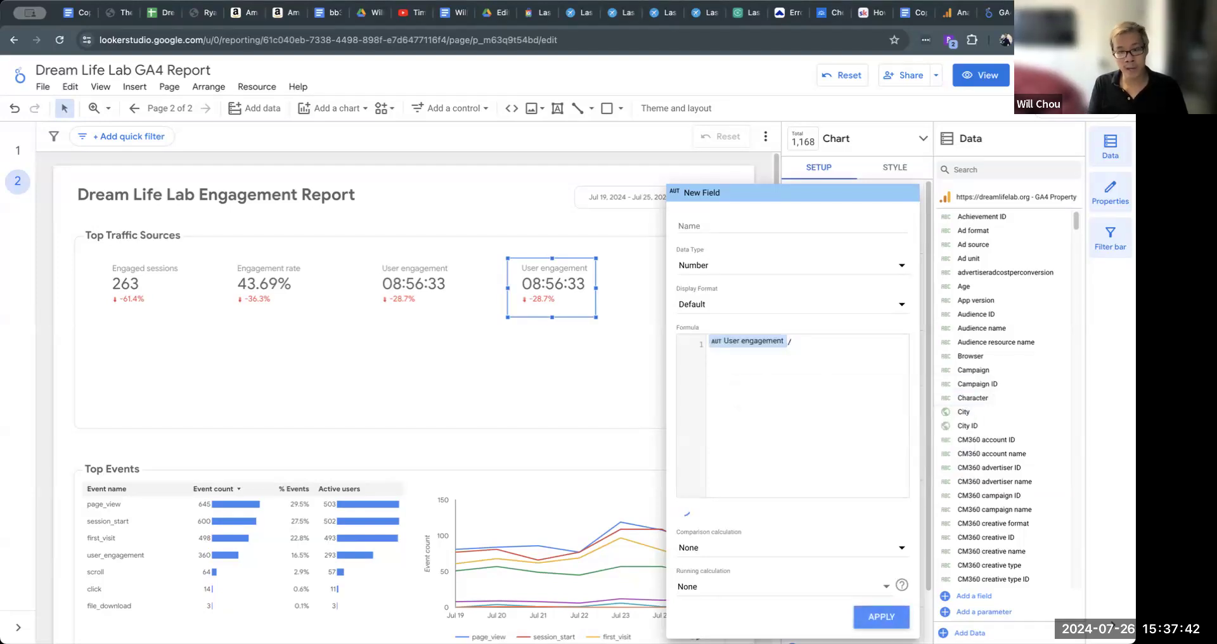
pyautogui.write('/total use')
pyautogui.press('Return')
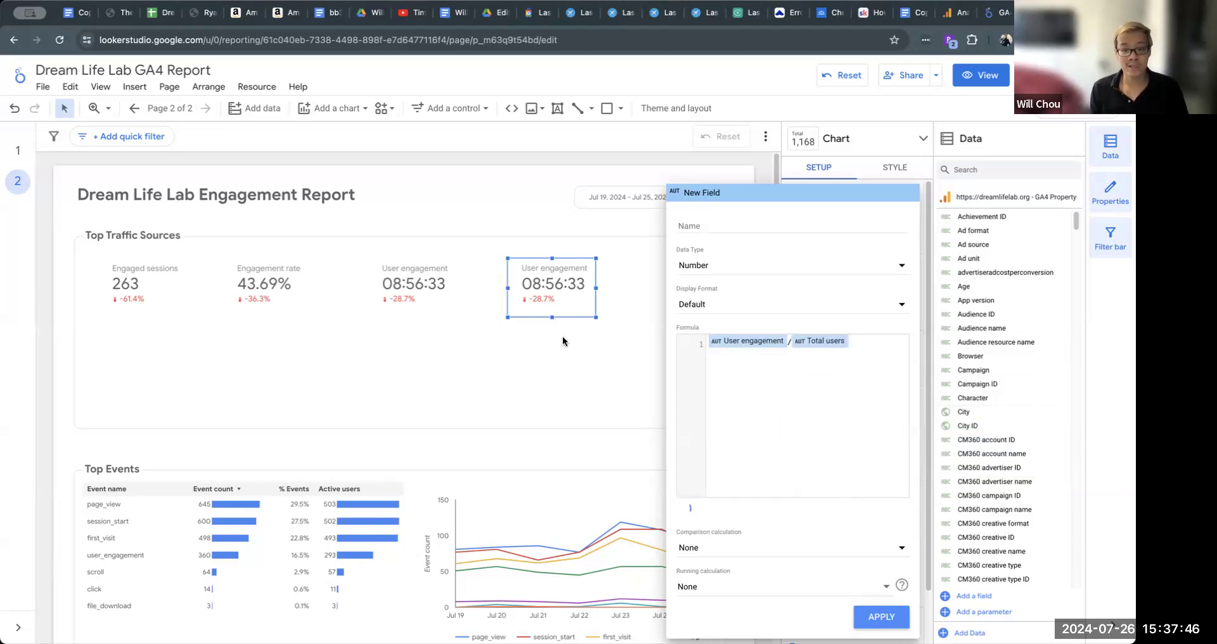
# - Name the calculated field Average Engagement Time
pyautogui.click(734, 228)
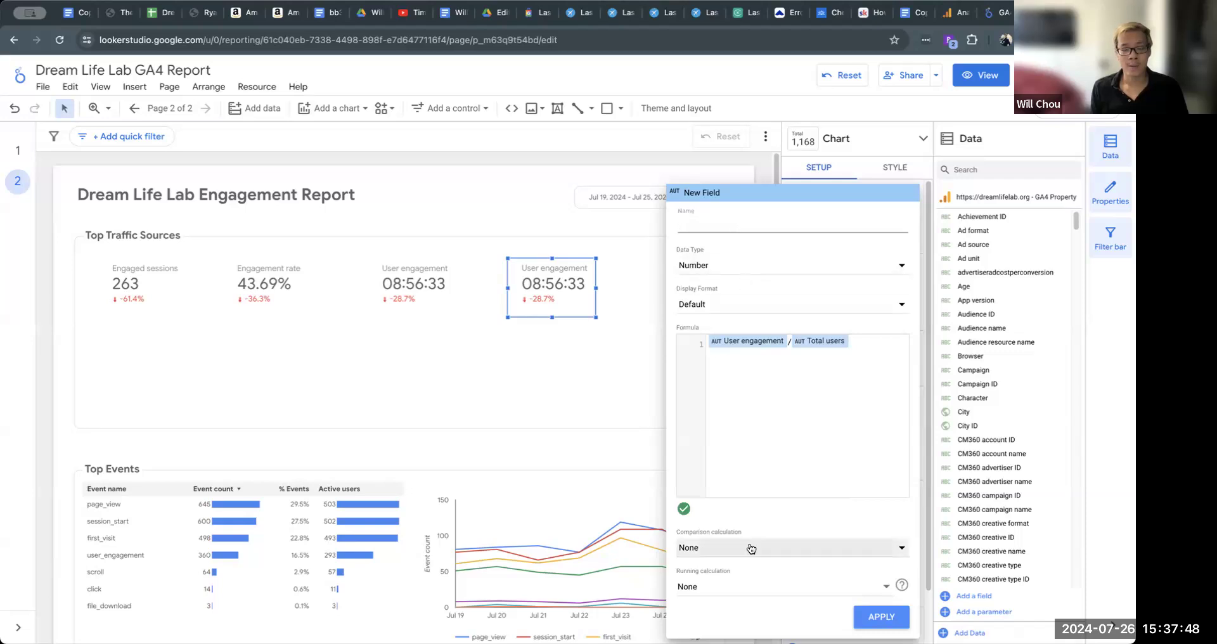
pyautogui.write('A')
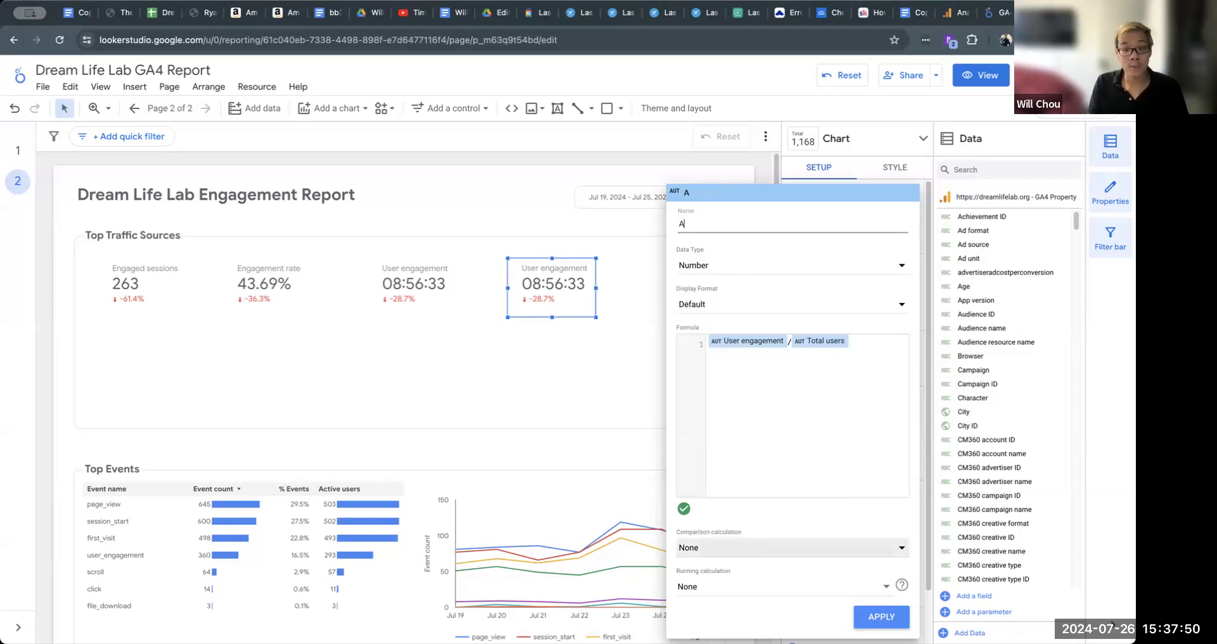
pyautogui.write('geme')
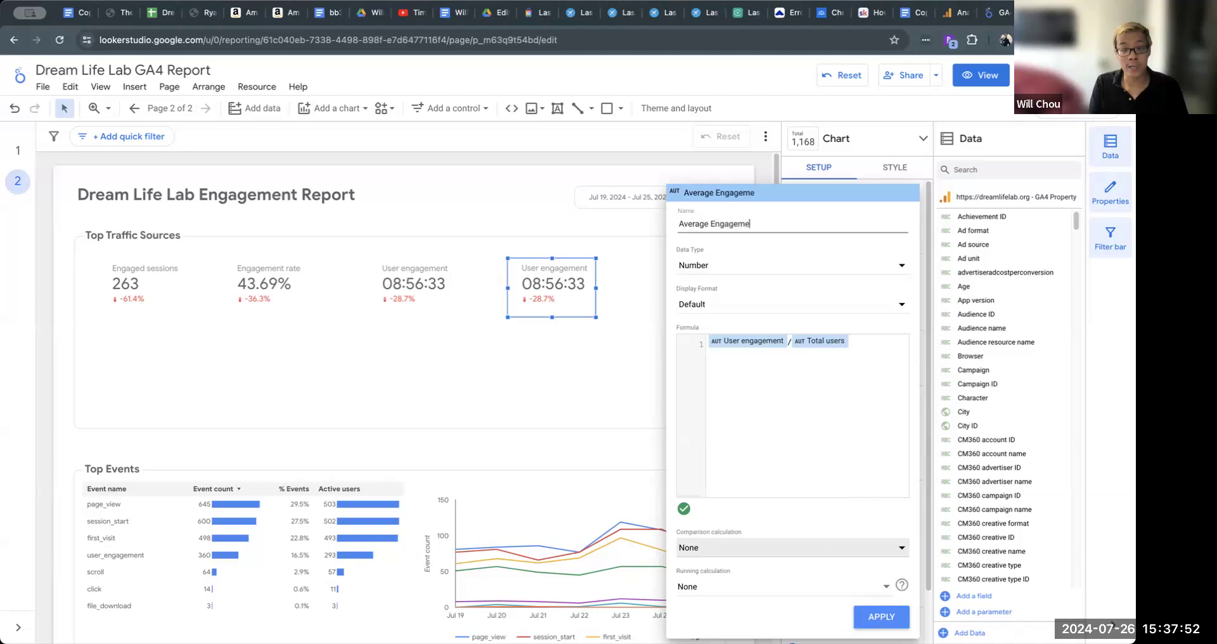
pyautogui.write('nt Time')
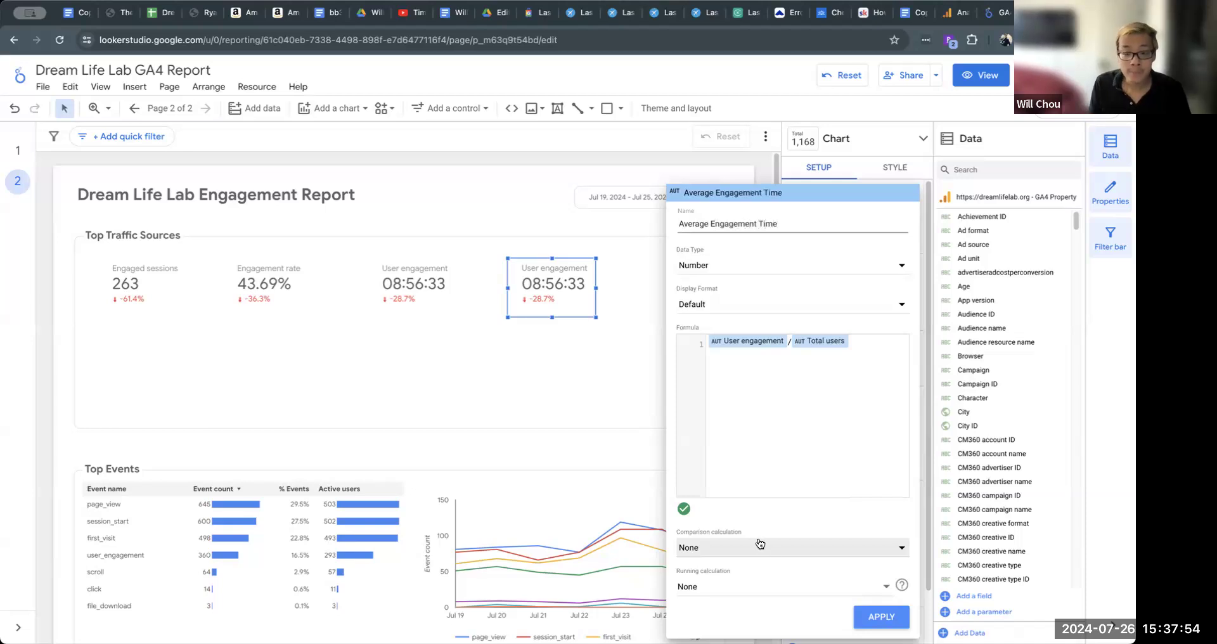
# - Set the new field's data type to Duration and display format to Duration (sec.), and apply it to the fourth scorecard
pyautogui.click(828, 269)
pyautogui.moveTo(795, 281)
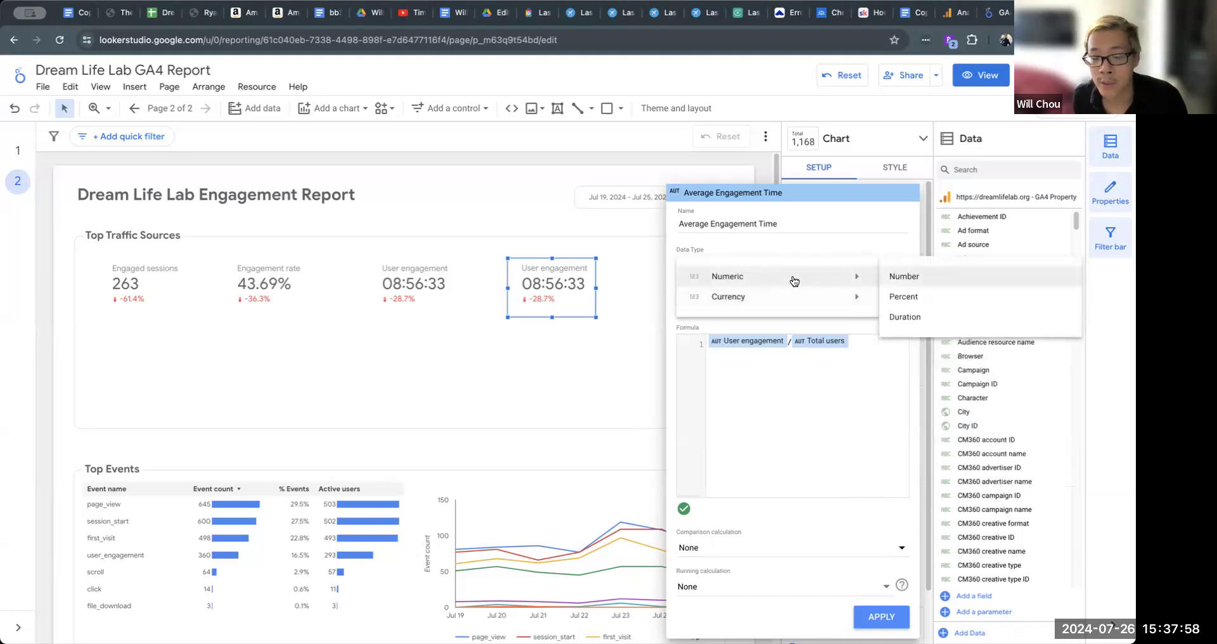
pyautogui.click(905, 317)
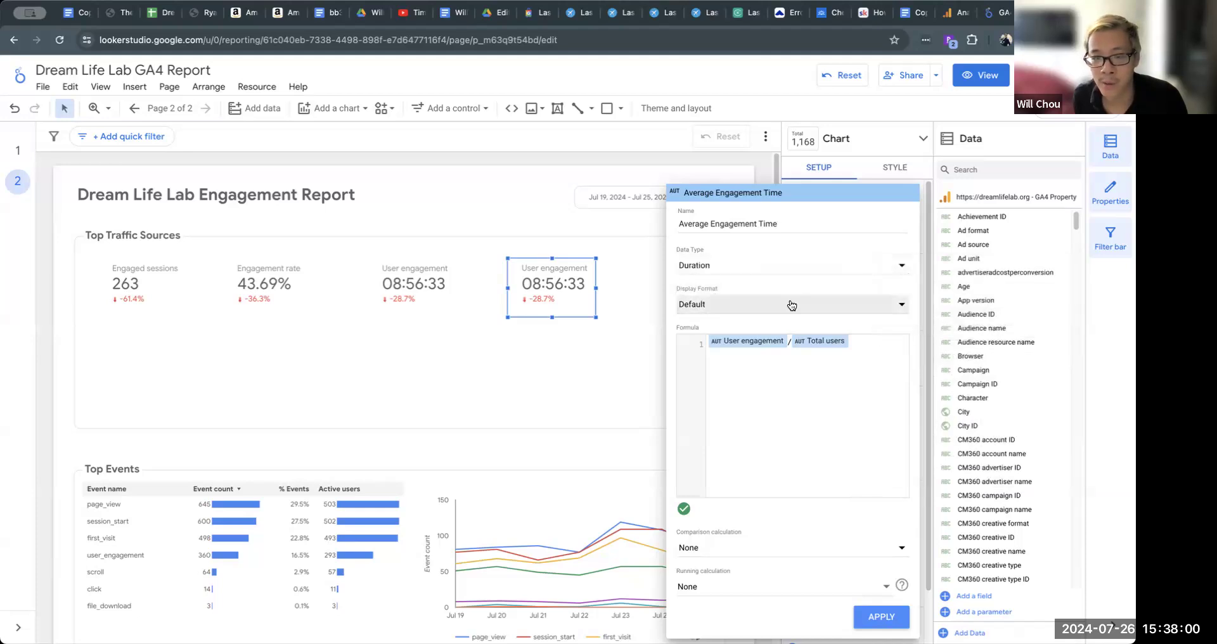
pyautogui.click(792, 305)
pyautogui.click(804, 340)
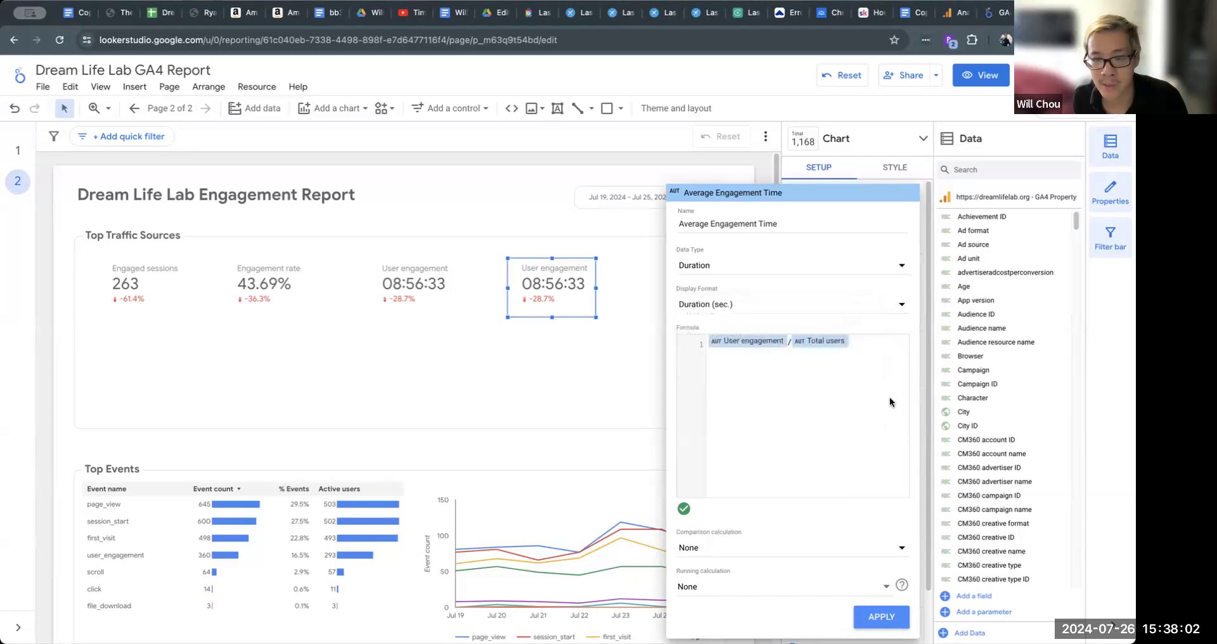
pyautogui.click(881, 616)
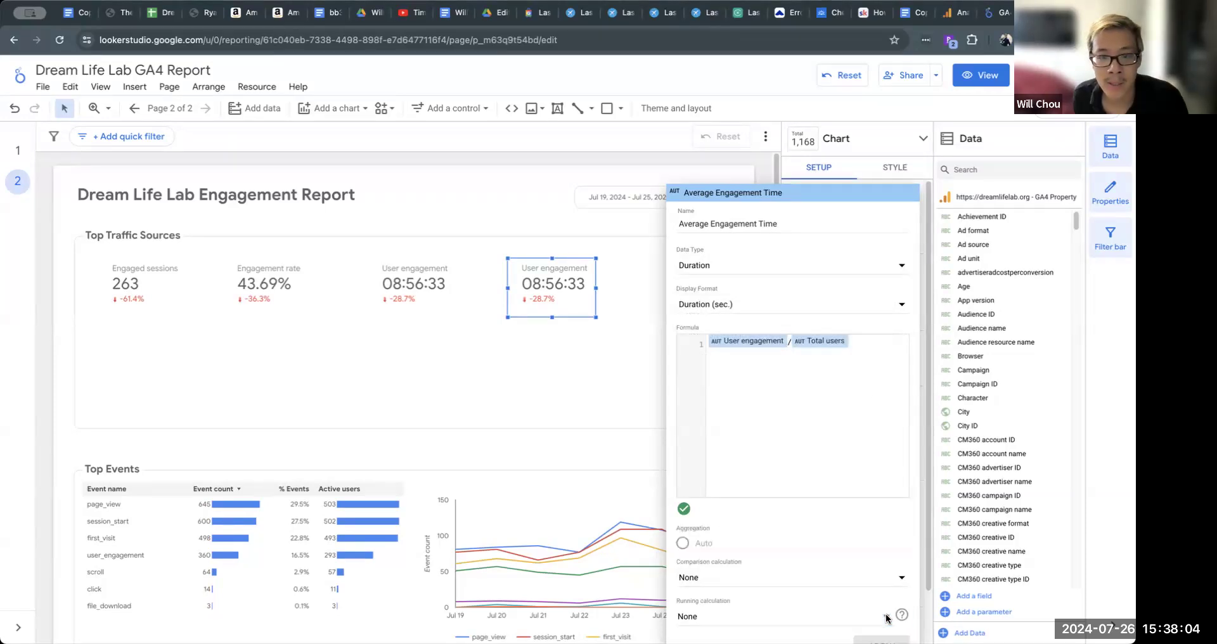
pyautogui.click(603, 370)
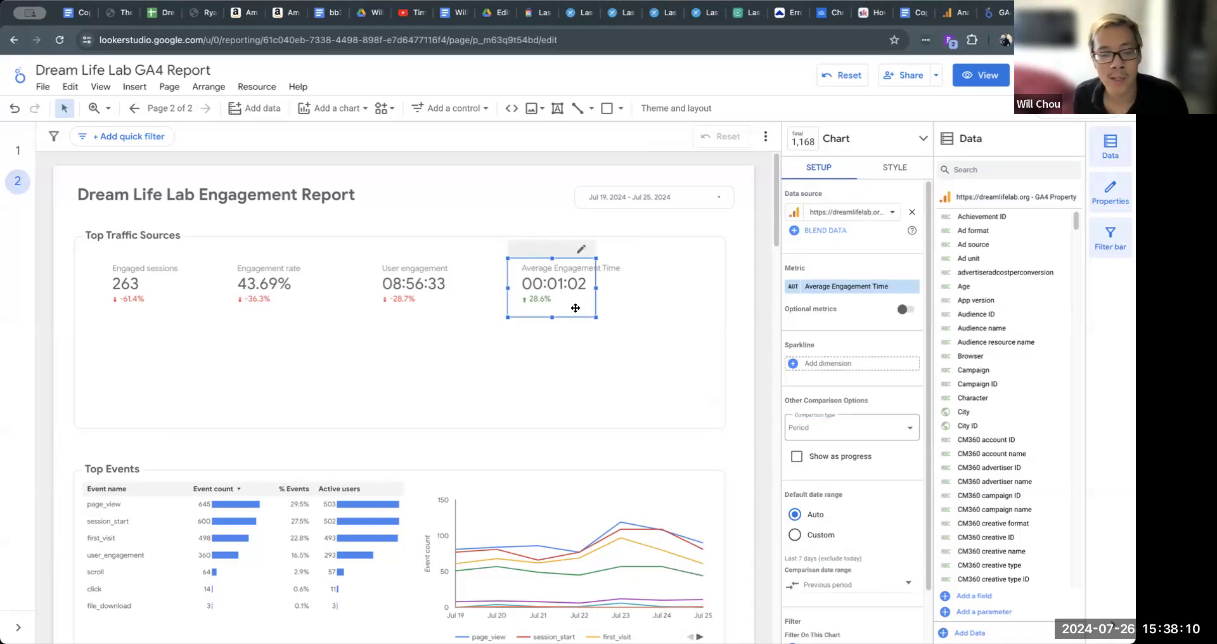
# - Shorten the frame around the engagement scorecards so its lower edge sits just below them
pyautogui.click(623, 359)
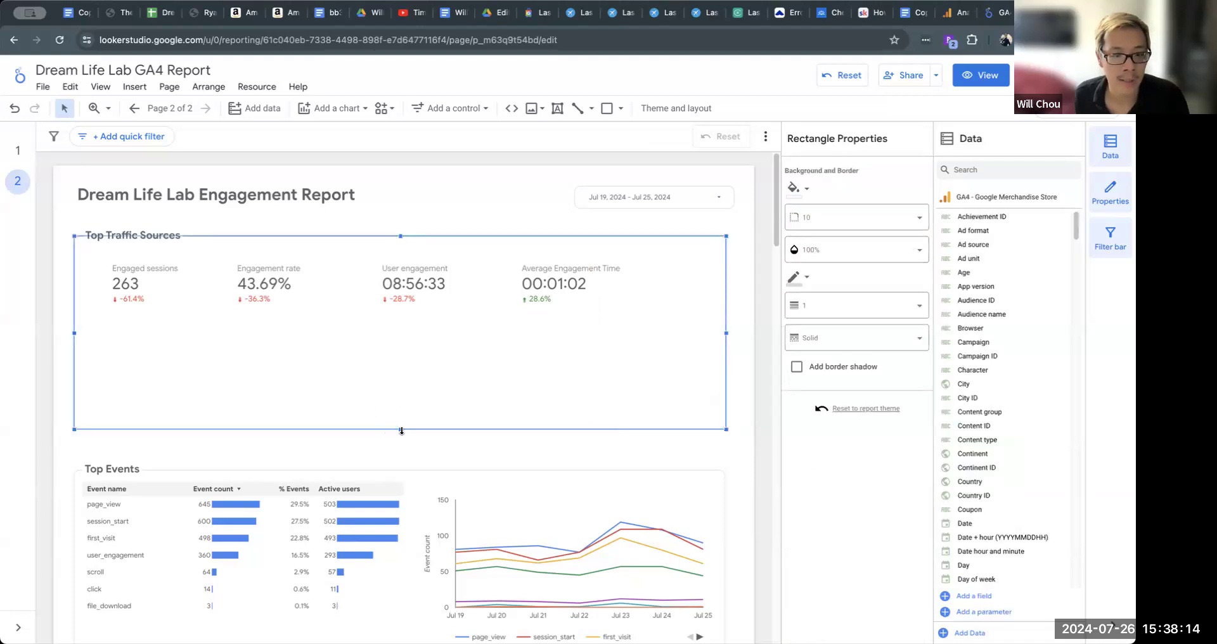
pyautogui.moveTo(401, 429); pyautogui.dragTo(414, 332)
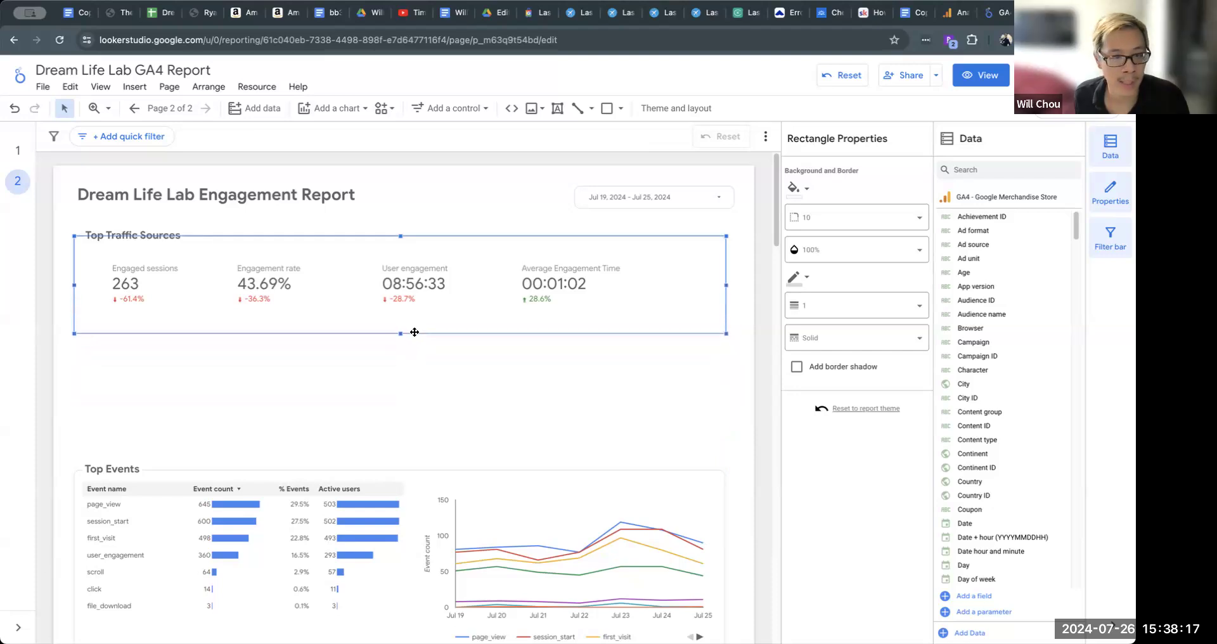
pyautogui.click(448, 378)
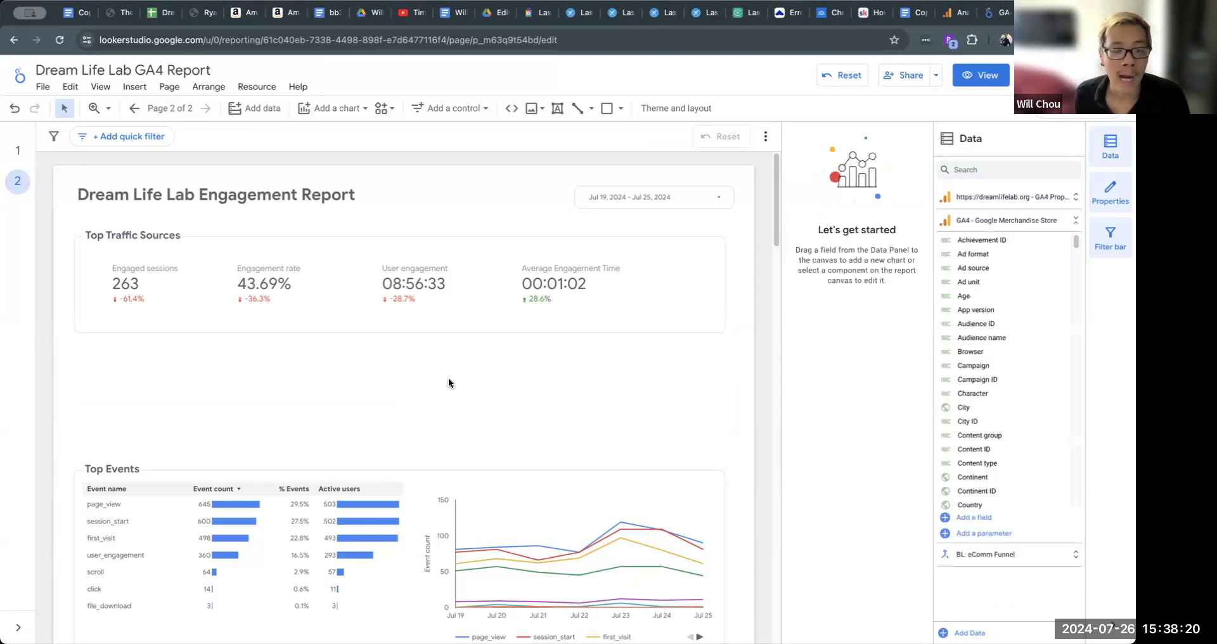
# - Shorten the Top Events table so its lower edge sits closer to the file_download row
pyautogui.scroll(-3, 456, 377)
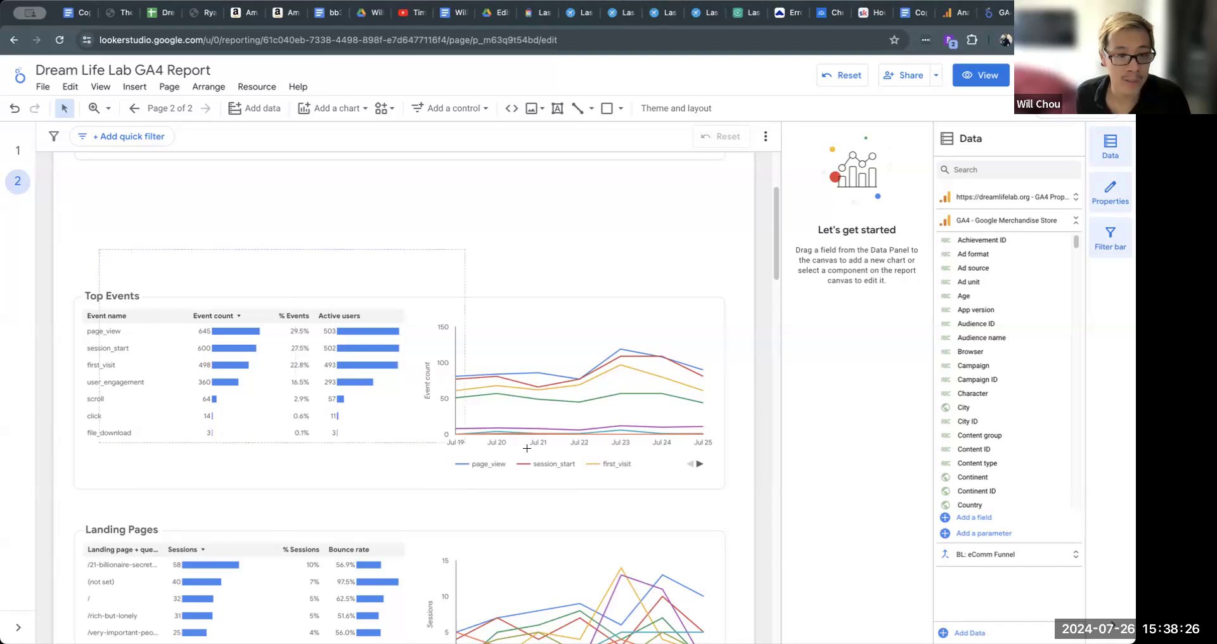
pyautogui.click(338, 356)
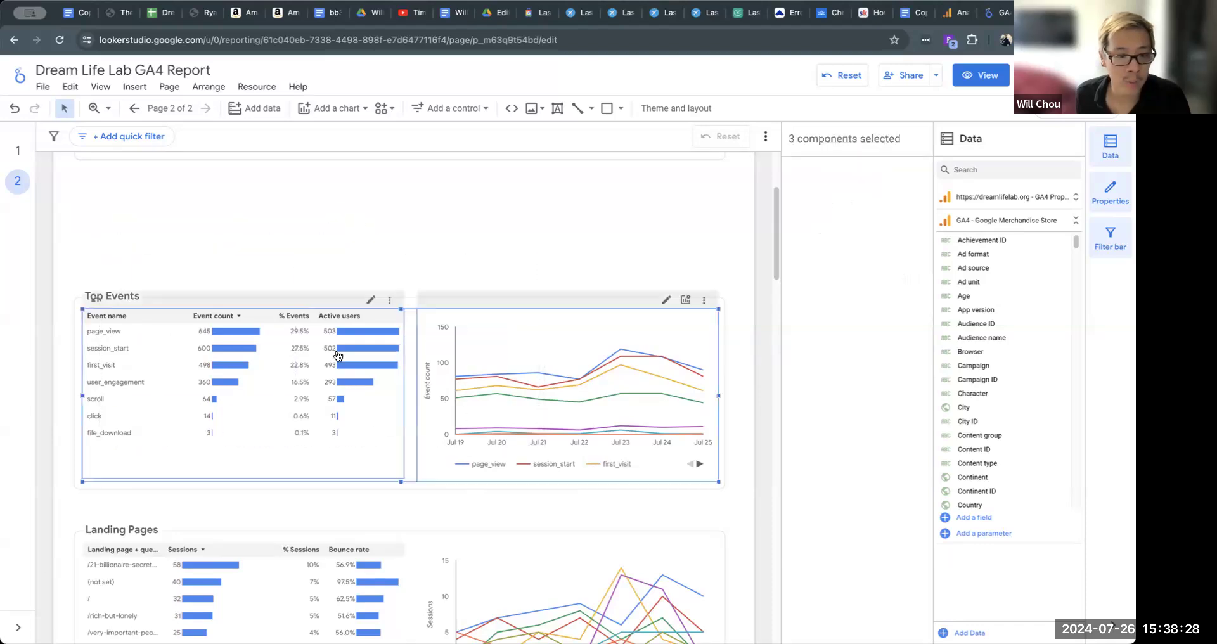
pyautogui.click(236, 442)
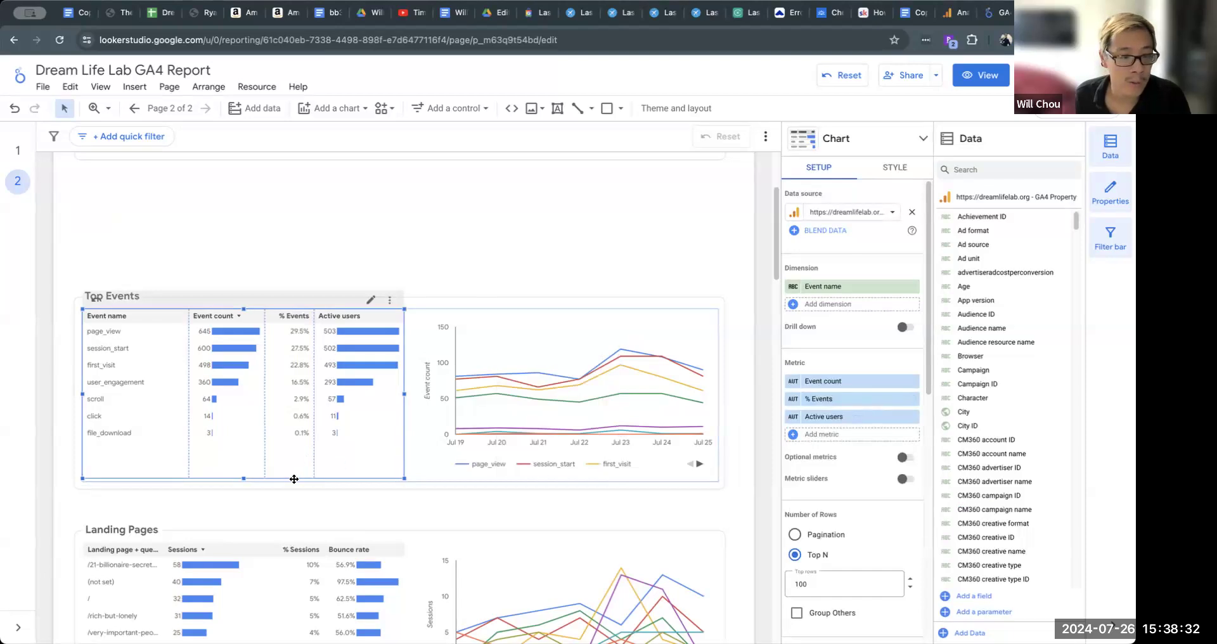
pyautogui.moveTo(245, 480); pyautogui.dragTo(258, 454)
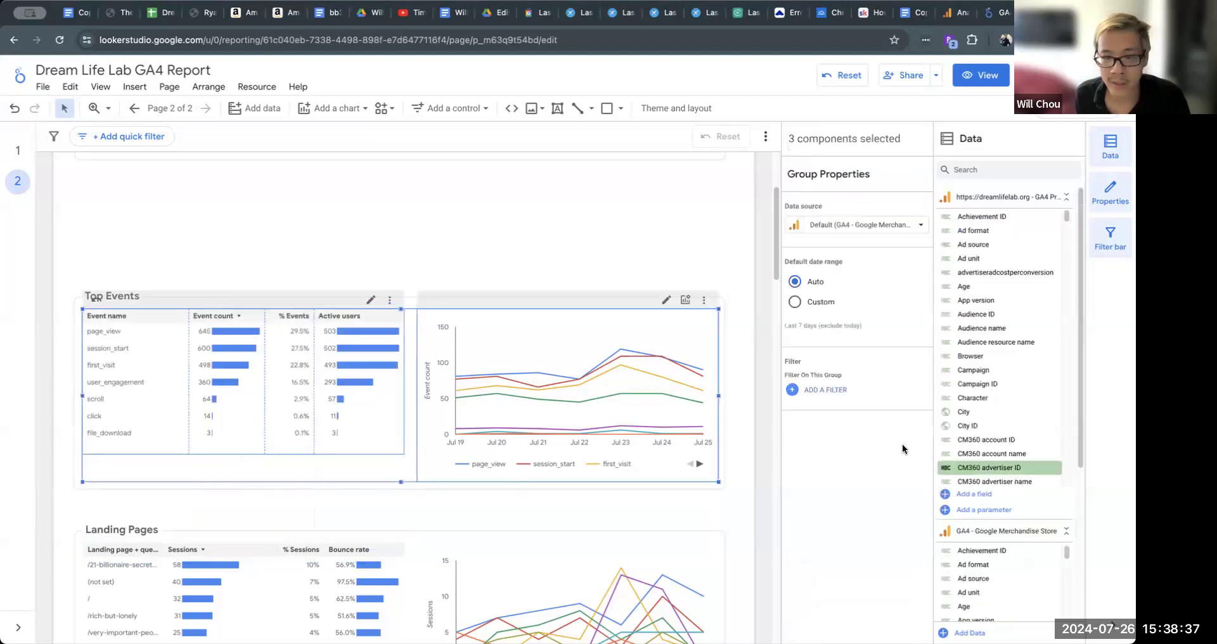
# - Switch the Top Events table's number of rows to Pagination and slightly increase its height
pyautogui.click(272, 444)
pyautogui.scroll(-2, 888, 406)
pyautogui.click(796, 410)
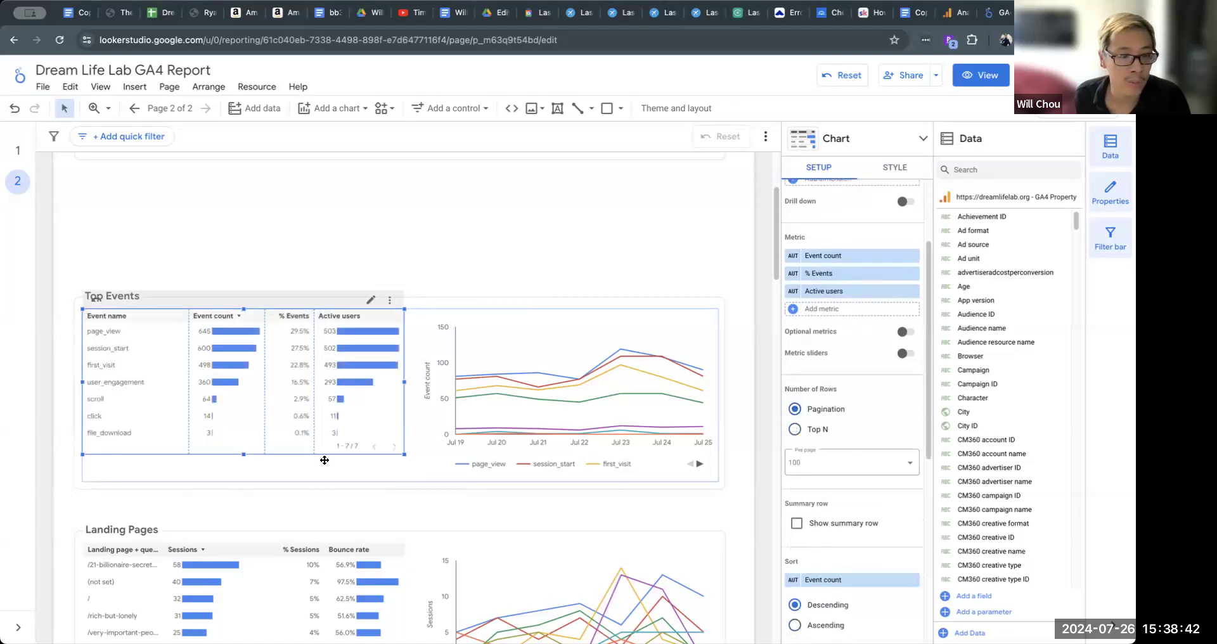
pyautogui.moveTo(246, 455); pyautogui.dragTo(246, 457)
pyautogui.click(930, 534)
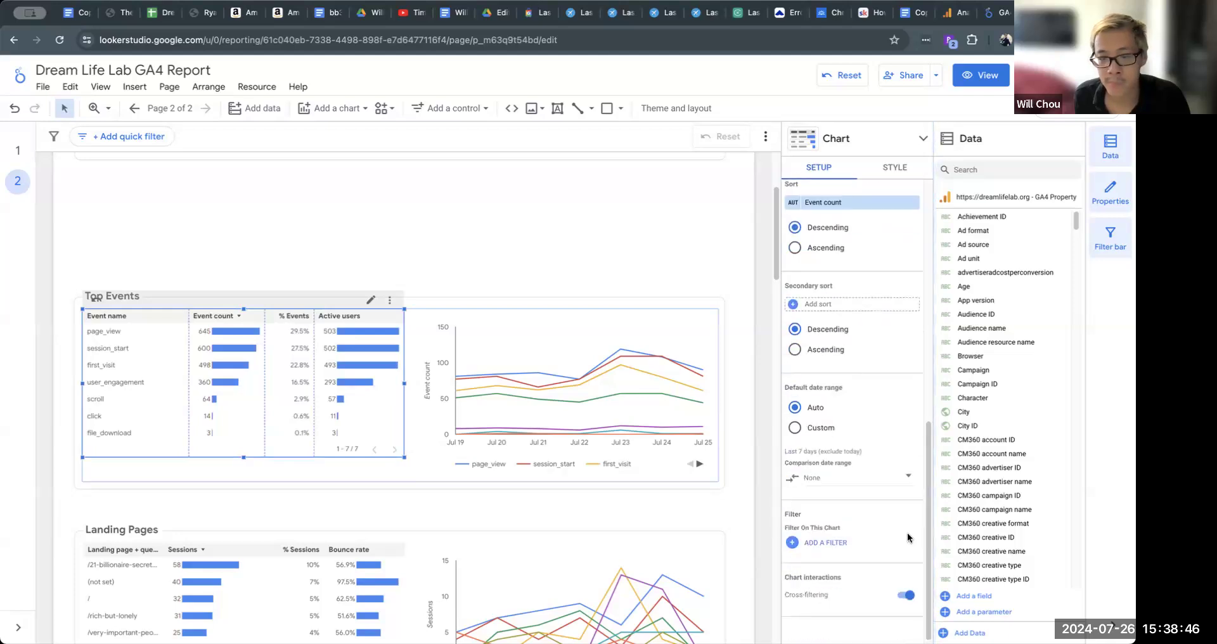
pyautogui.scroll(8, 923, 537)
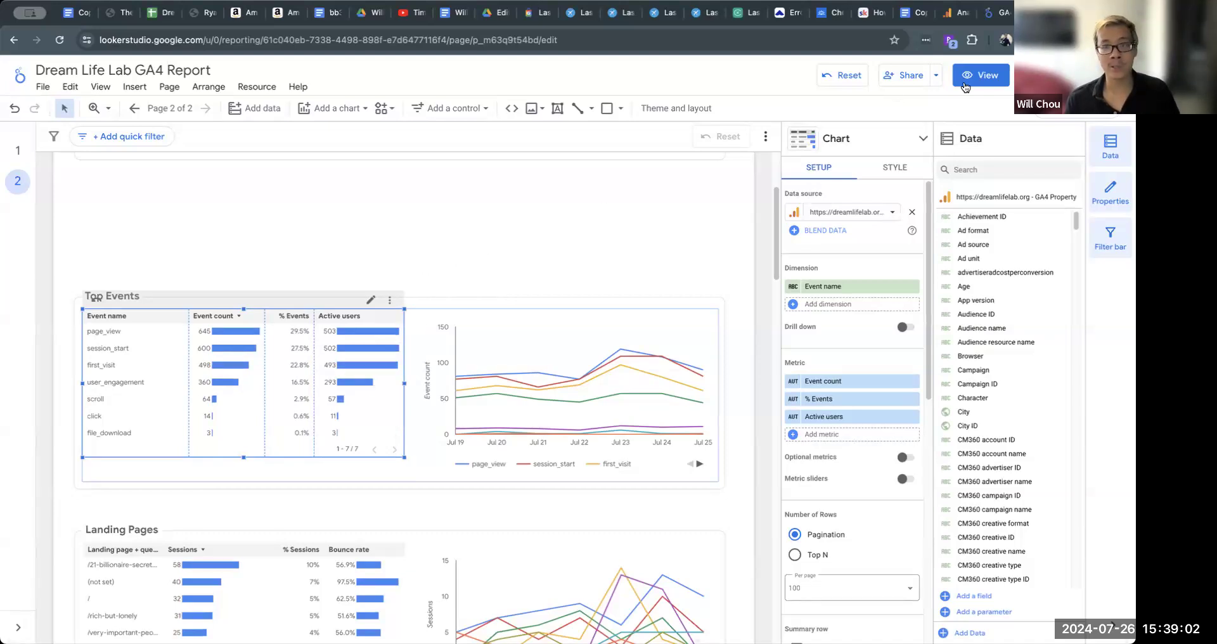
# - Open dreamlifelab.org in a new browser tab and look over the blog posts on its home page
pyautogui.hotkey('ctrl', 't')
pyautogui.write('drea')
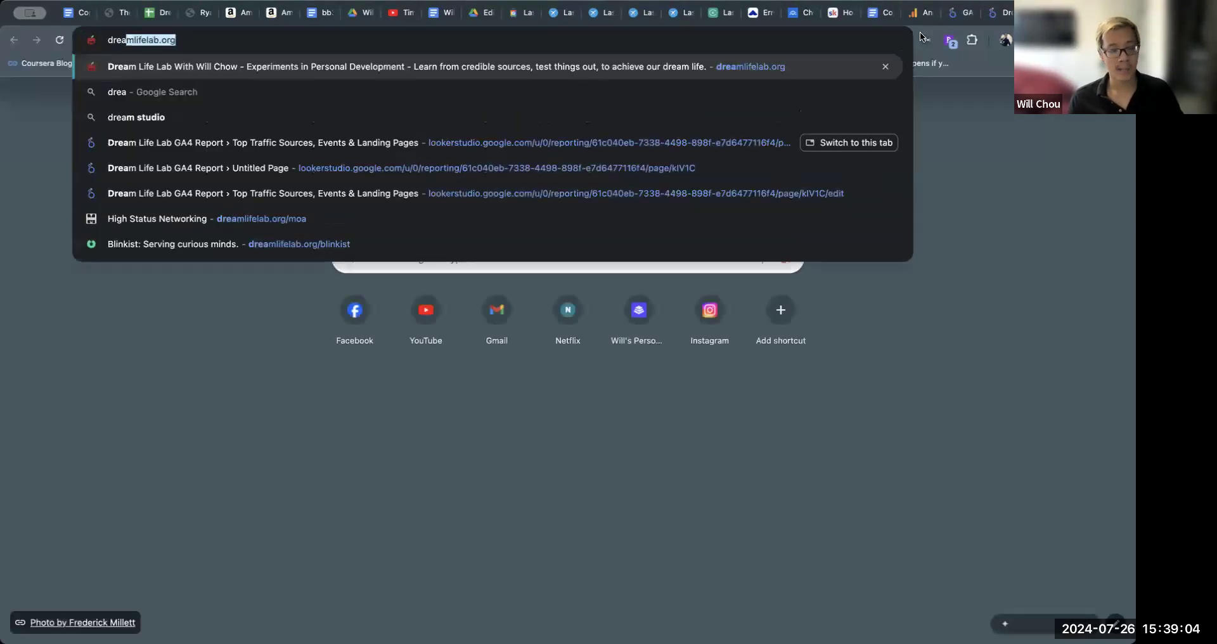
pyautogui.press('Return')
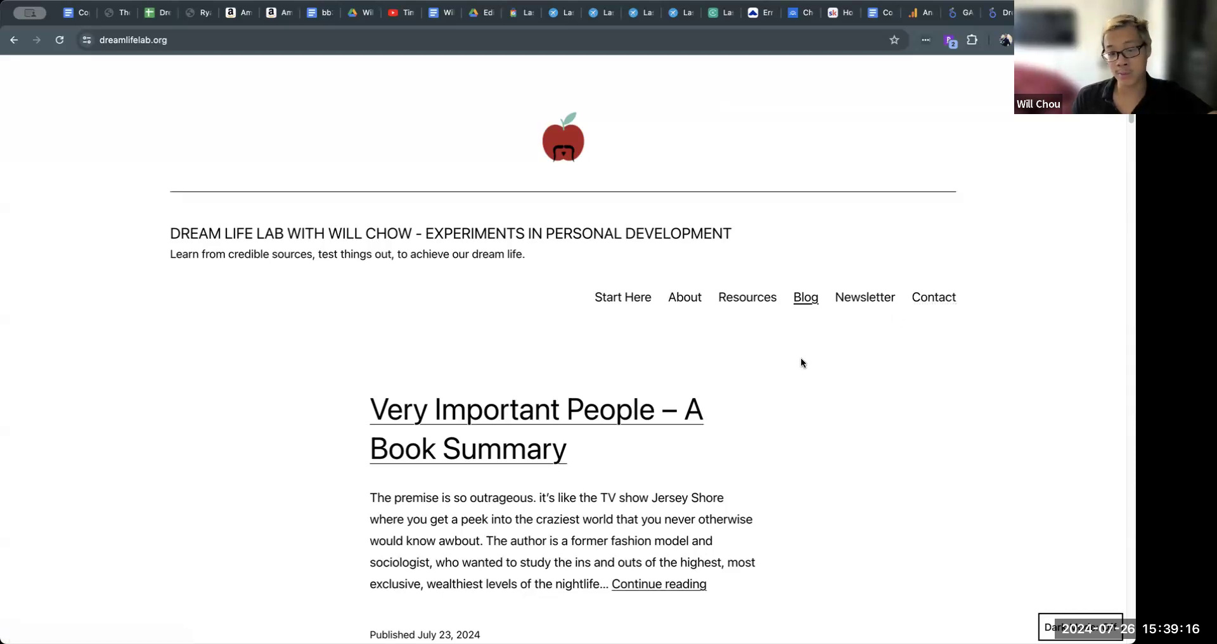
pyautogui.scroll(-4, 800, 357)
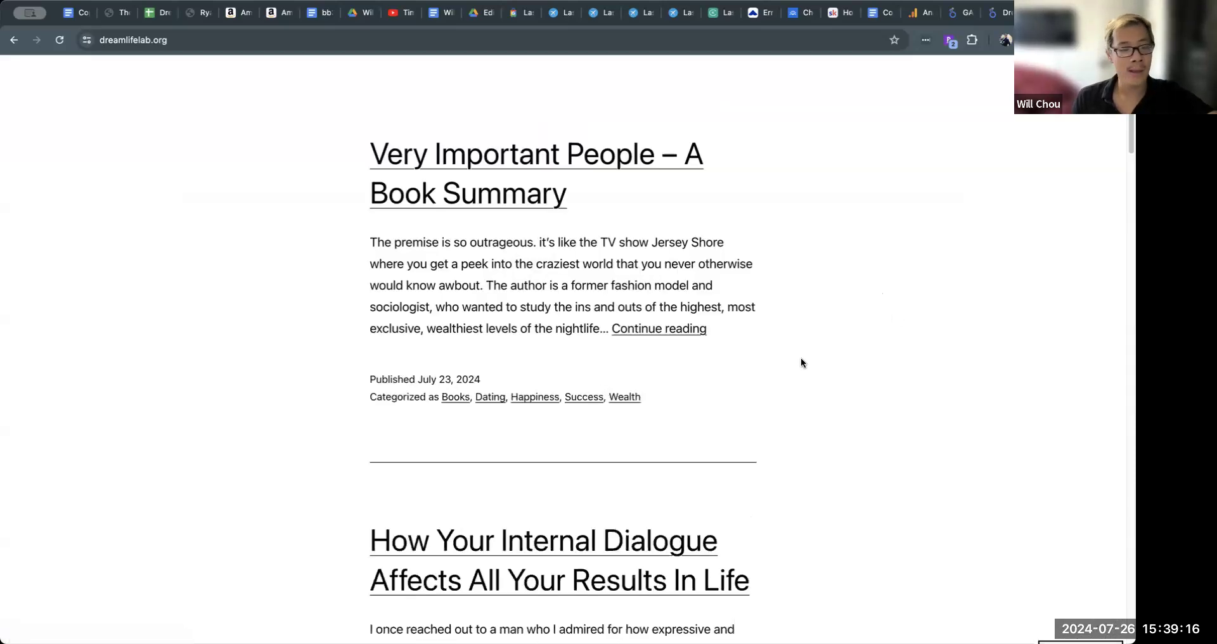
pyautogui.click(920, 13)
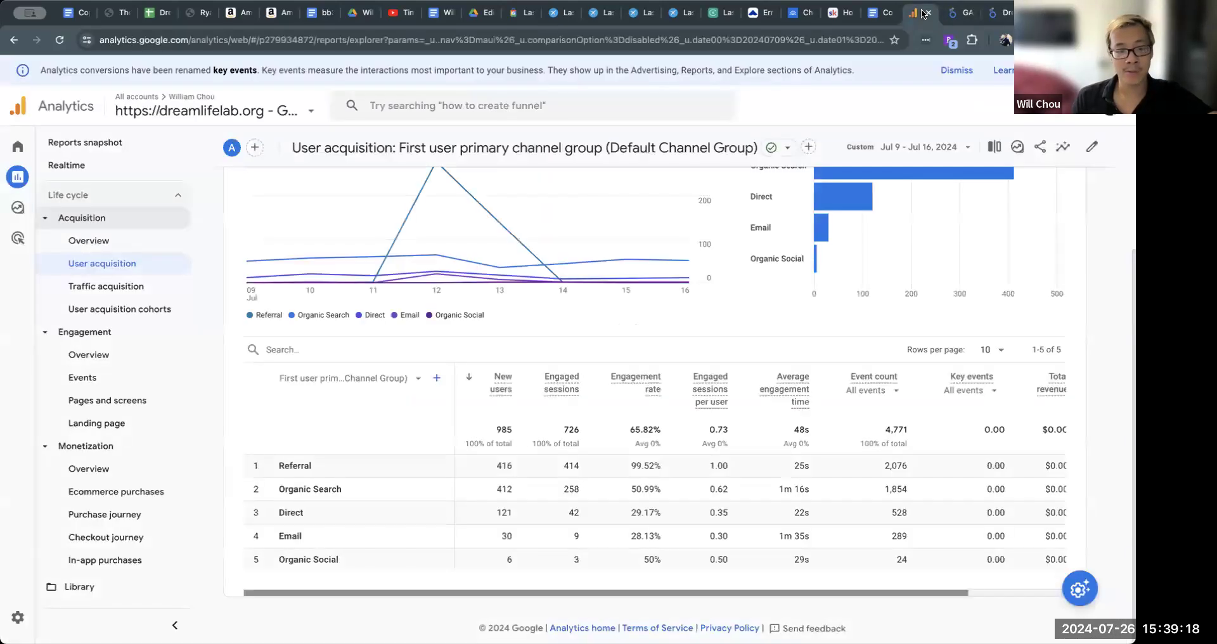
pyautogui.click(1010, 18)
pyautogui.click(1044, 14)
pyautogui.scroll(-7, 808, 246)
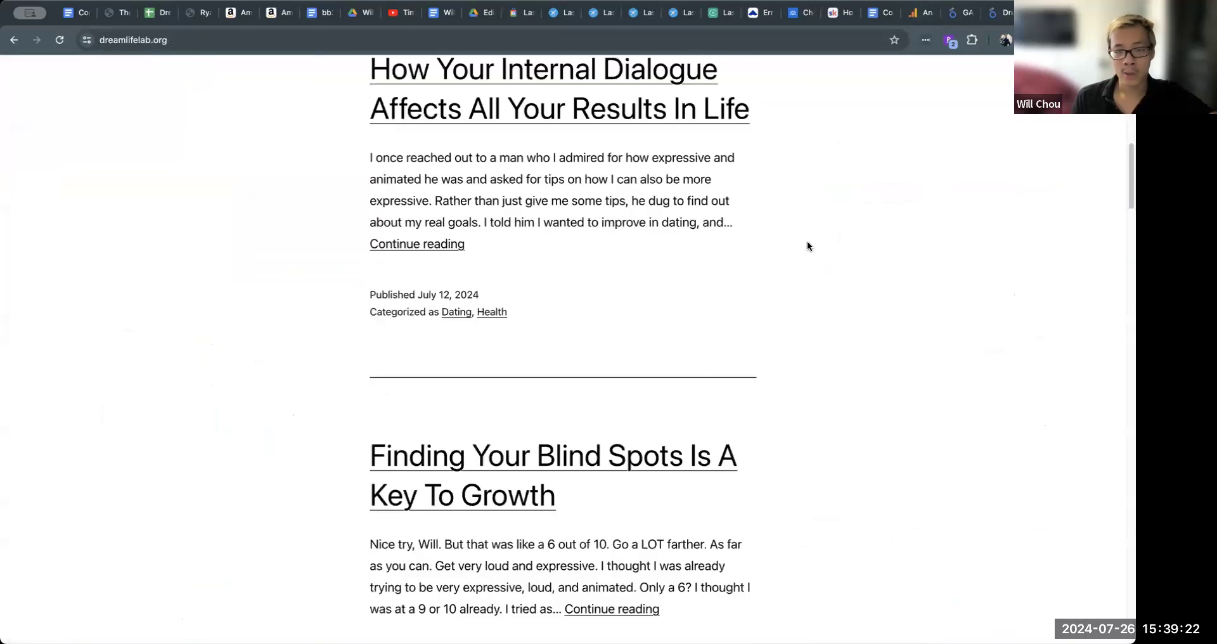
pyautogui.scroll(12, 808, 241)
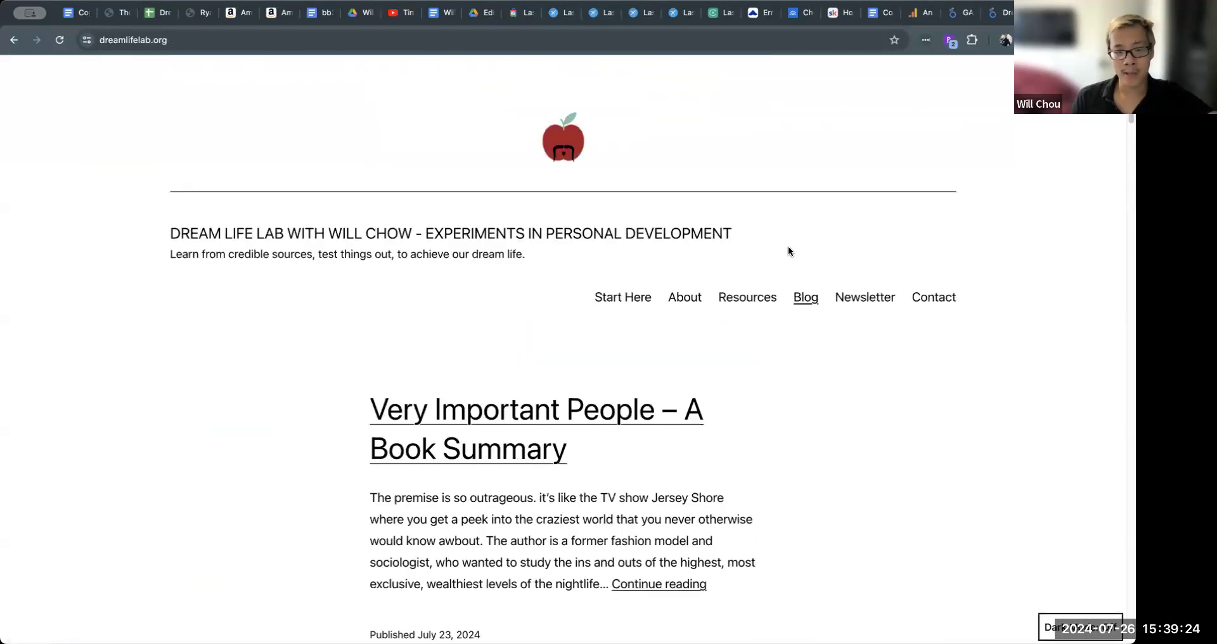
# - Open the article "Very Important People – A Book Summary", skim through its text, and return to the Looker Studio report
pyautogui.click(534, 418)
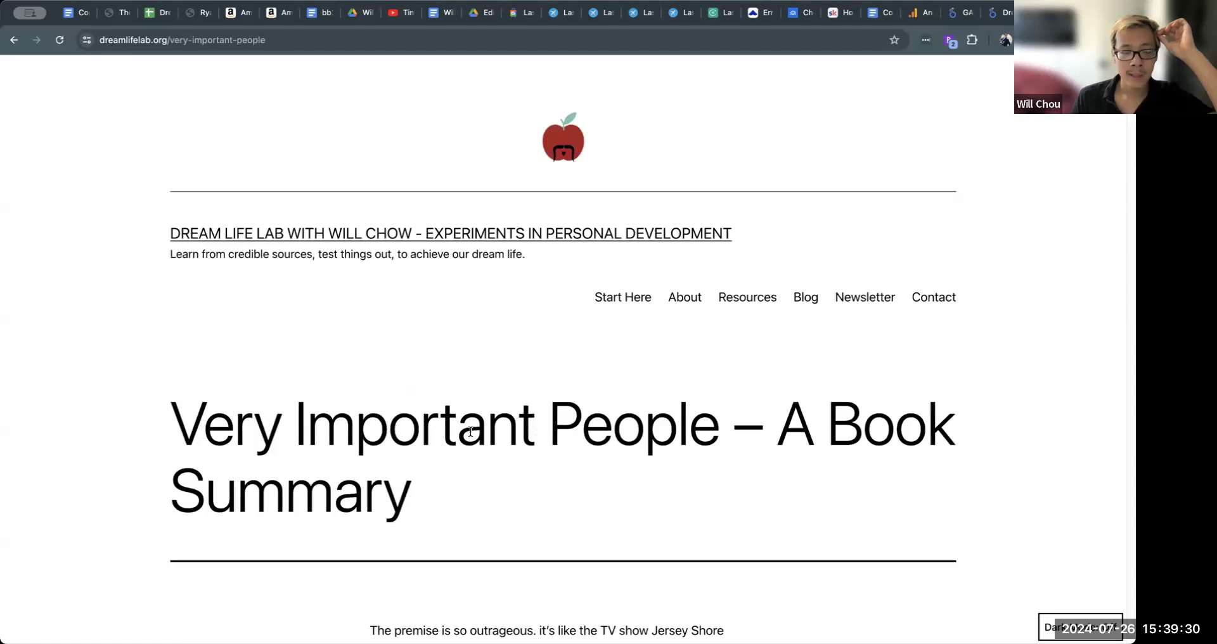
pyautogui.scroll(-5, 465, 424)
pyautogui.scroll(-20, 391, 339)
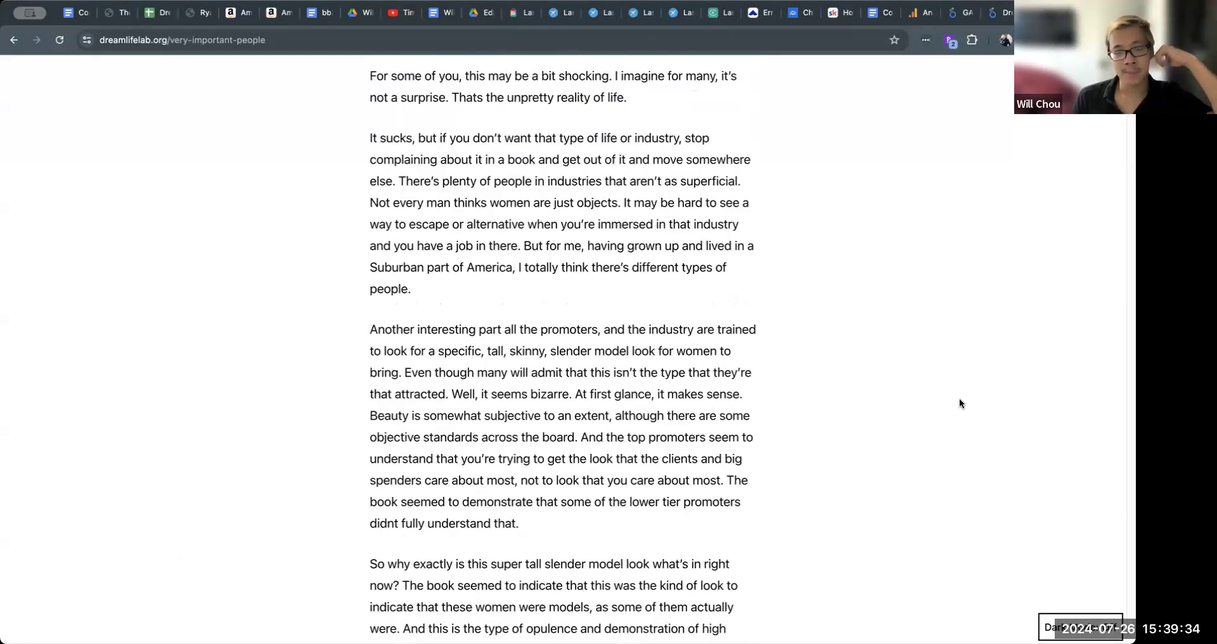
pyautogui.hotkey('ctrl', 'shift', 'Tab')
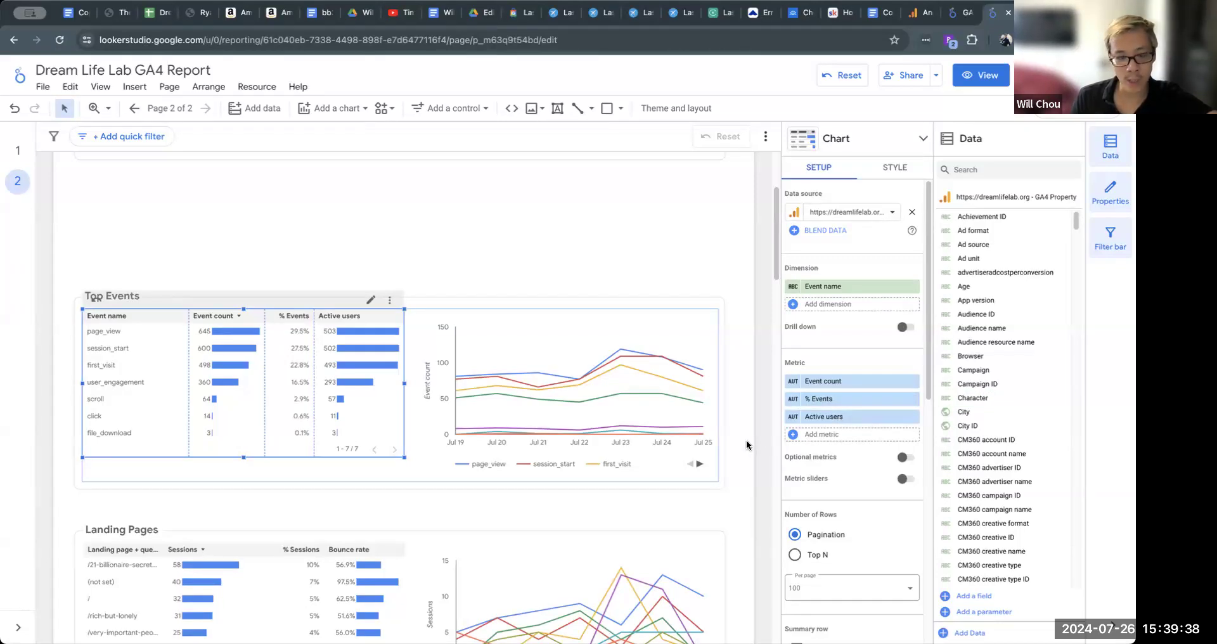
# - Select the whole Top Events section and move it slightly up, closer to the Top Traffic Sources section
pyautogui.scroll(2, 729, 393)
pyautogui.click(188, 319)
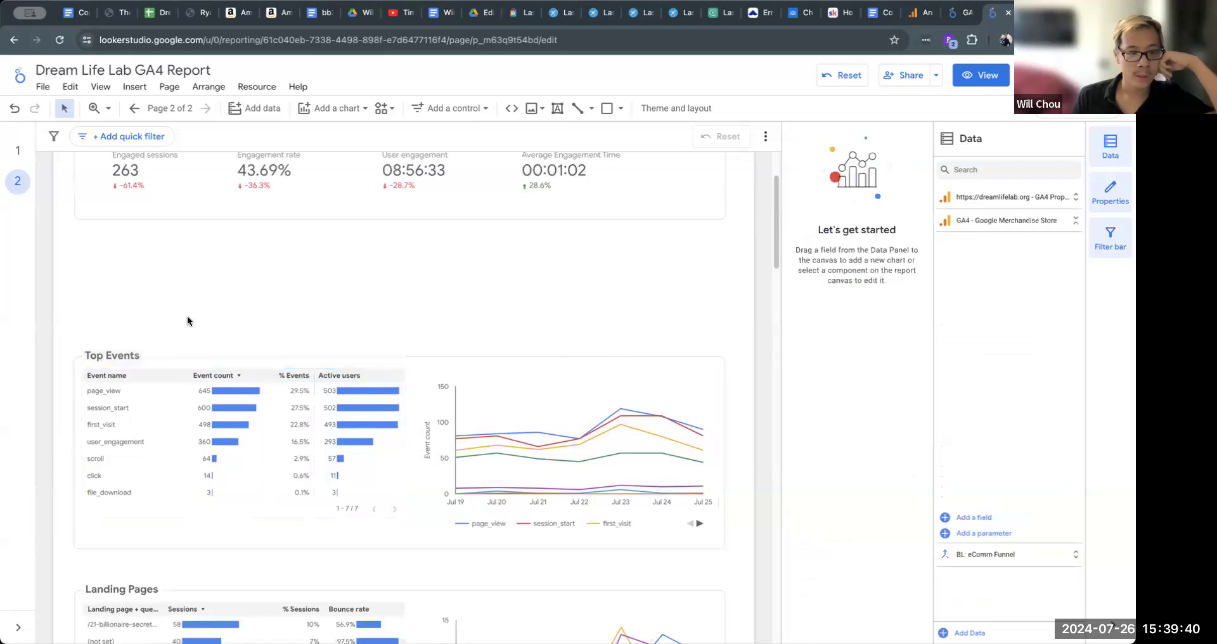
pyautogui.moveTo(112, 329); pyautogui.dragTo(723, 538)
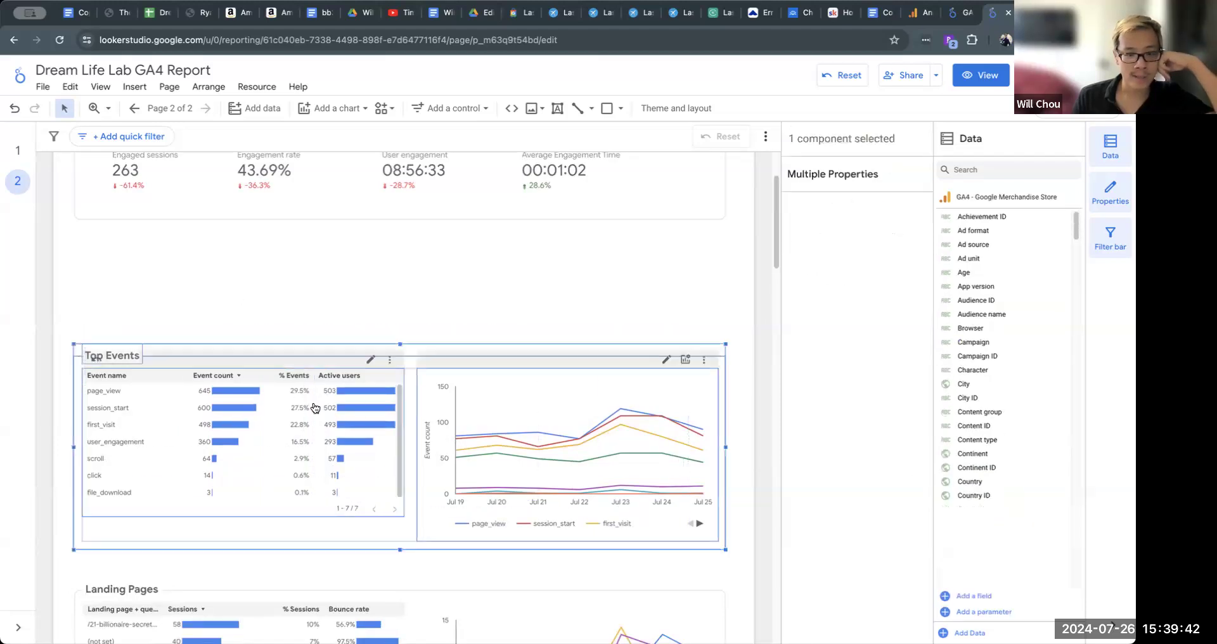
pyautogui.moveTo(399, 368); pyautogui.dragTo(410, 346)
pyautogui.scroll(-5, 304, 451)
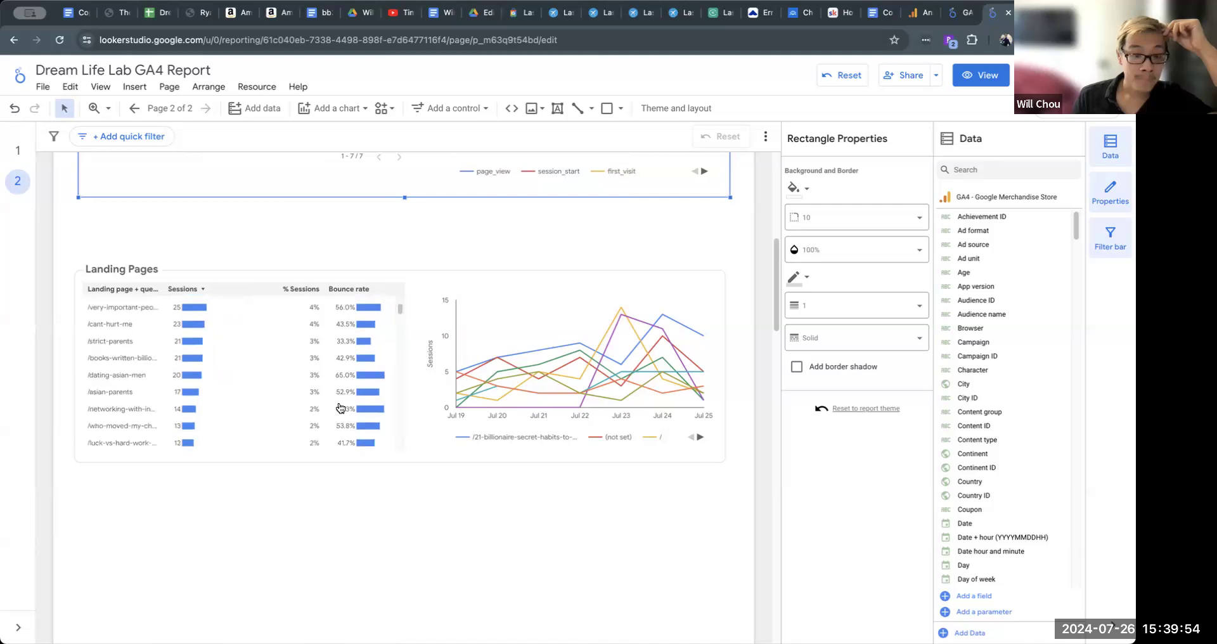
pyautogui.scroll(5, 543, 578)
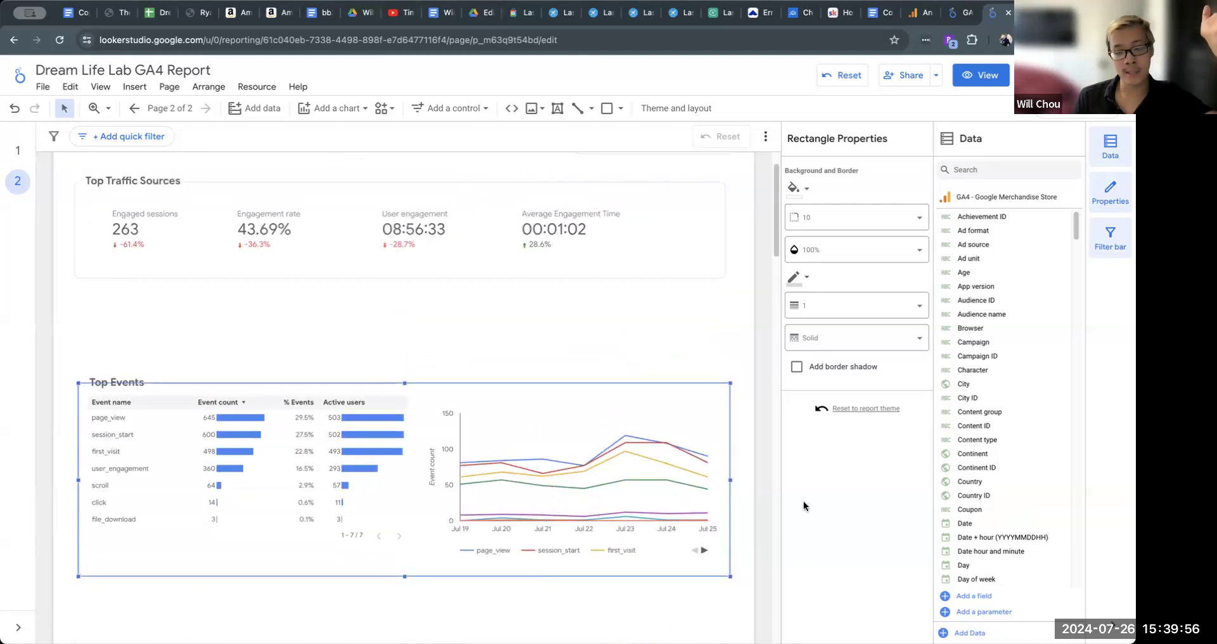
pyautogui.click(757, 485)
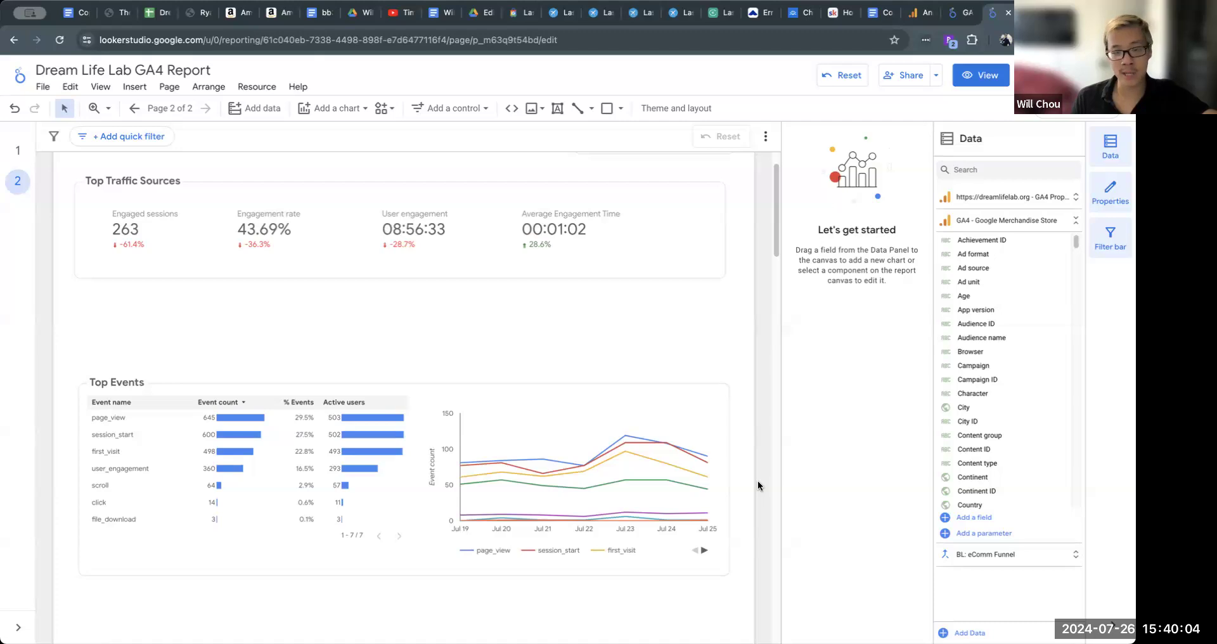
# - Review the Landing Pages section, look at the top of the "Very Important People" article, and return to the report
pyautogui.scroll(-6, 758, 485)
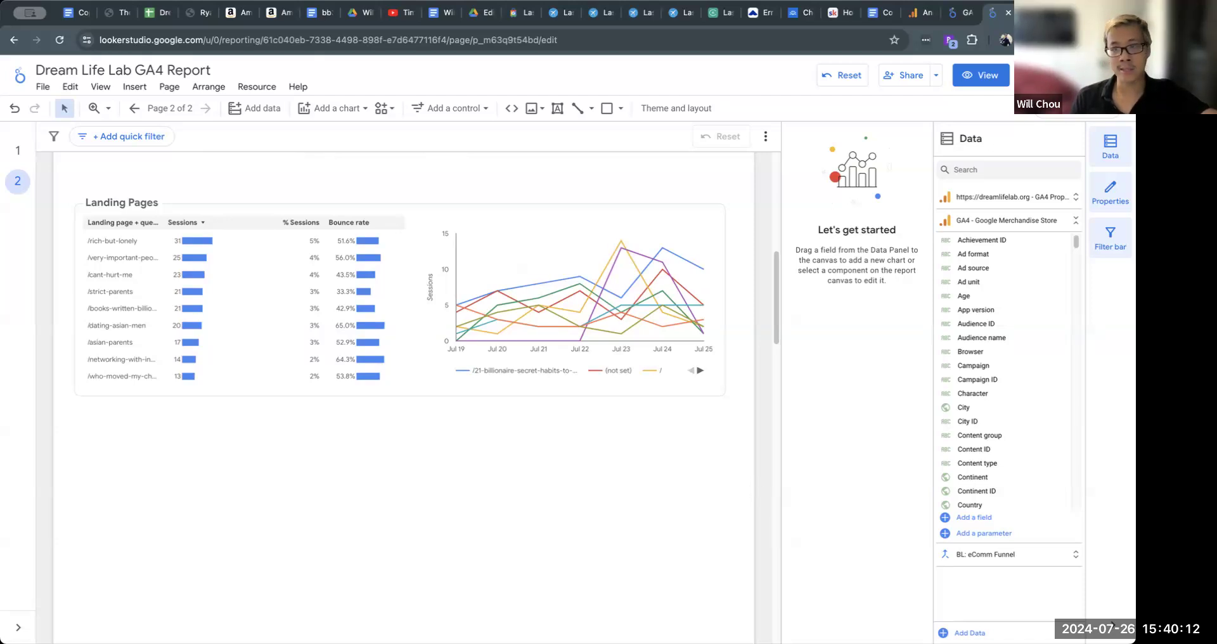
pyautogui.click(1043, 13)
pyautogui.scroll(15, 760, 497)
pyautogui.scroll(10, 776, 487)
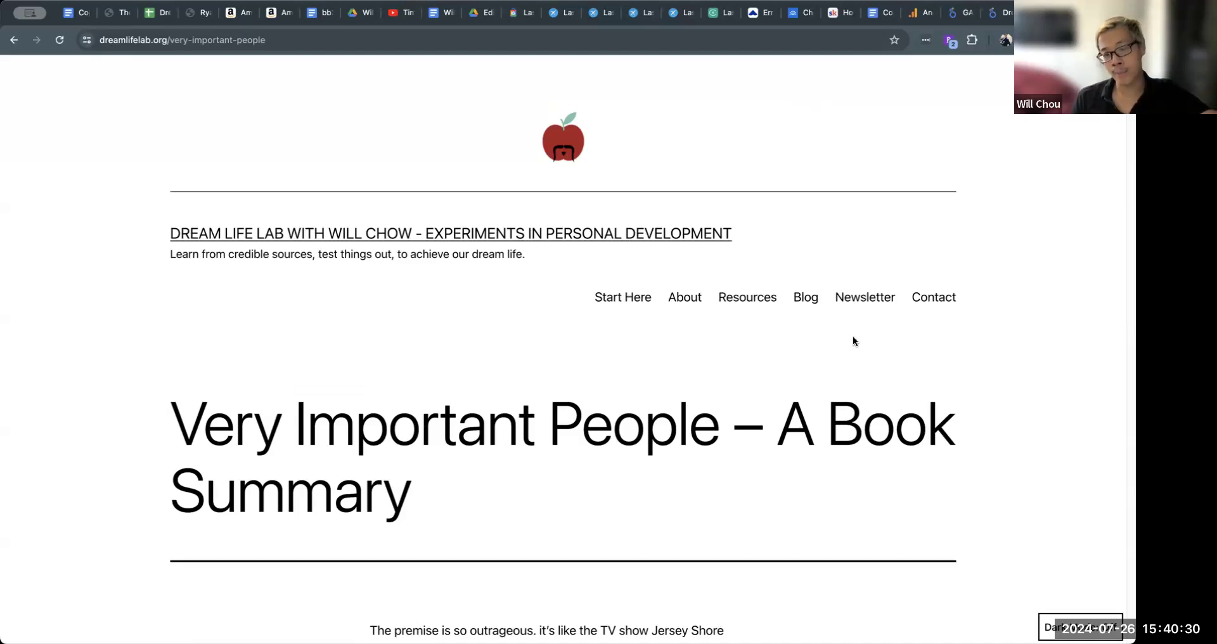
pyautogui.hotkey('ctrl', 'shift', 'Tab')
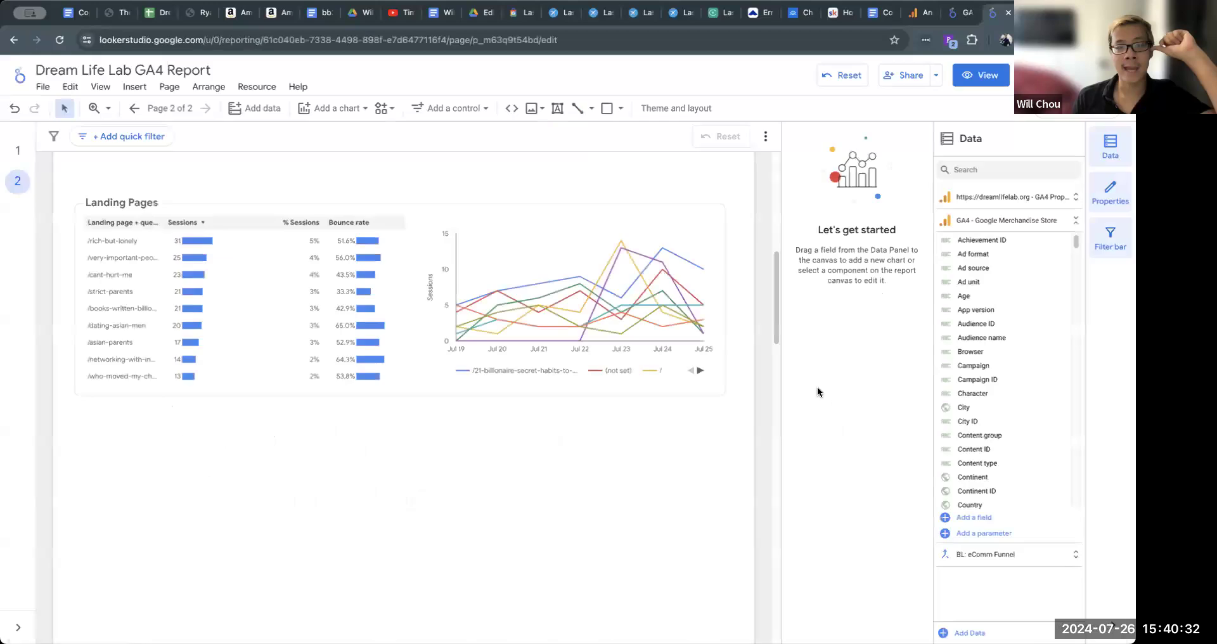
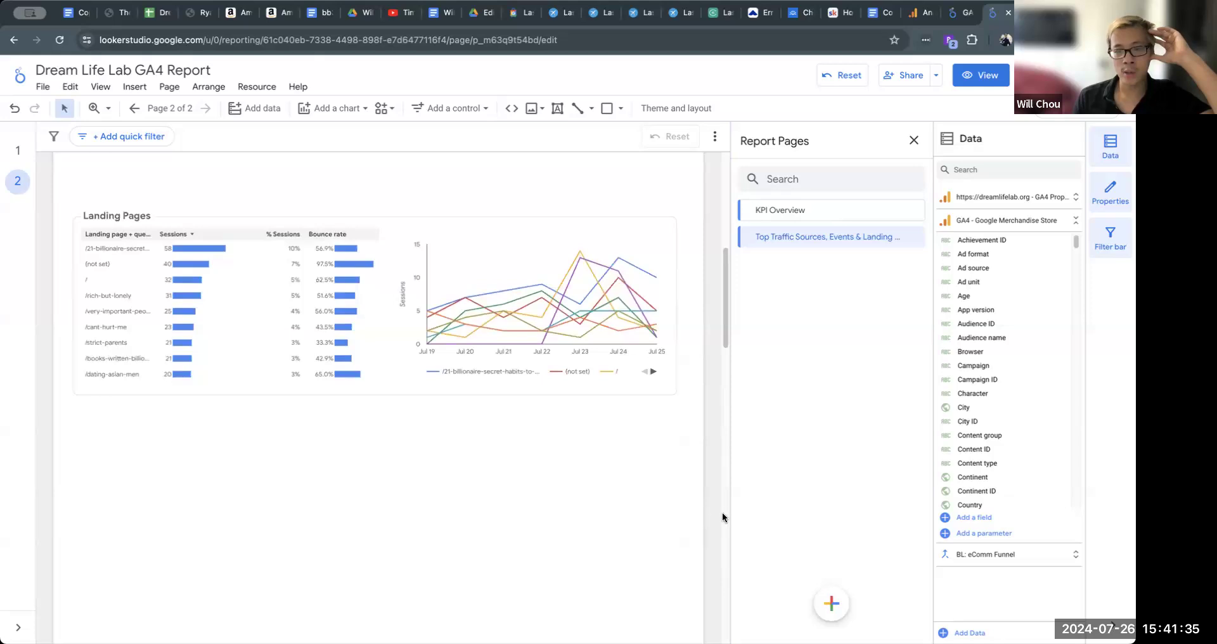
# - Add YouTube Analytics as a data source to the report, authorizing access and choosing the first listed account
pyautogui.click(258, 109)
pyautogui.scroll(-8, 526, 483)
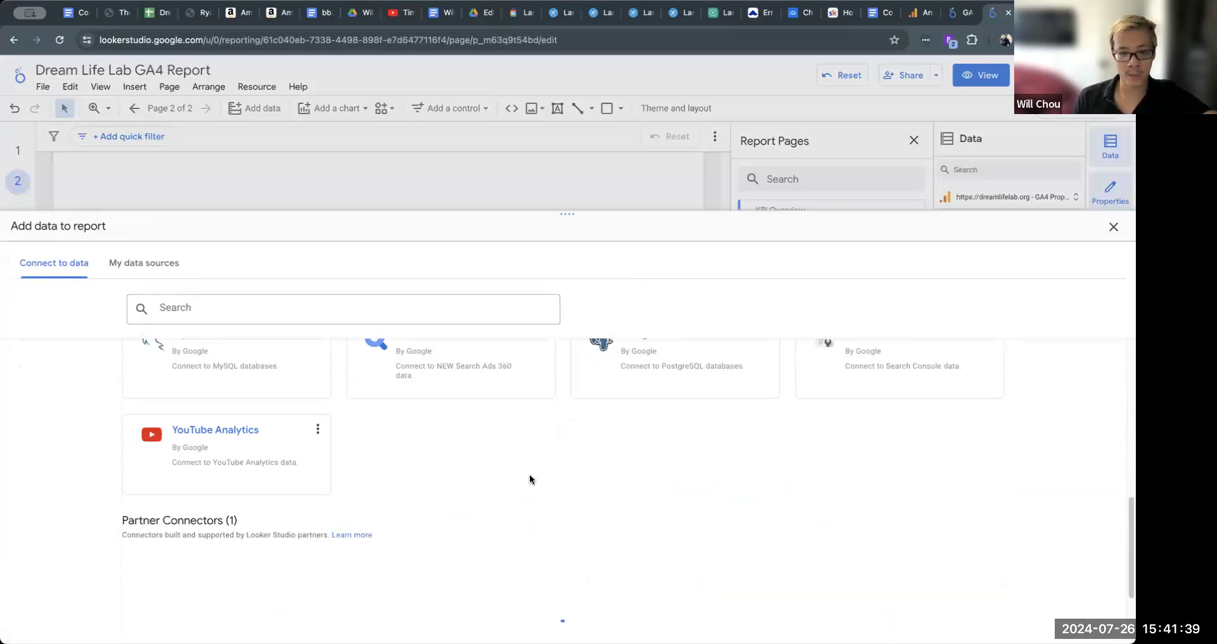
pyautogui.click(318, 480)
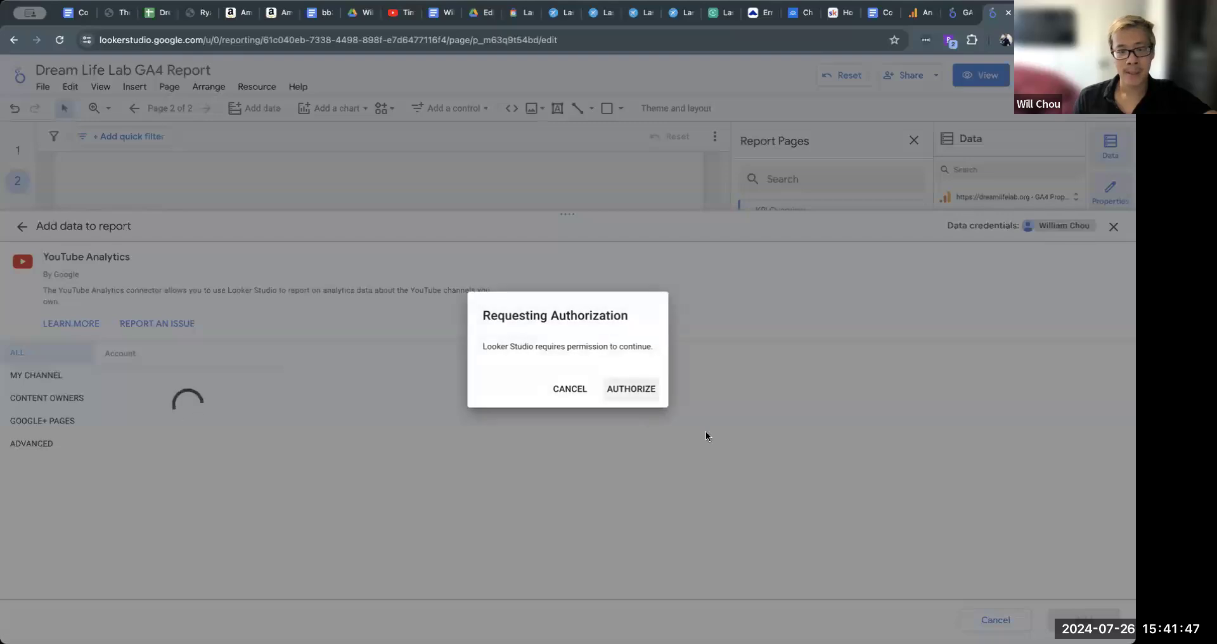
pyautogui.click(631, 389)
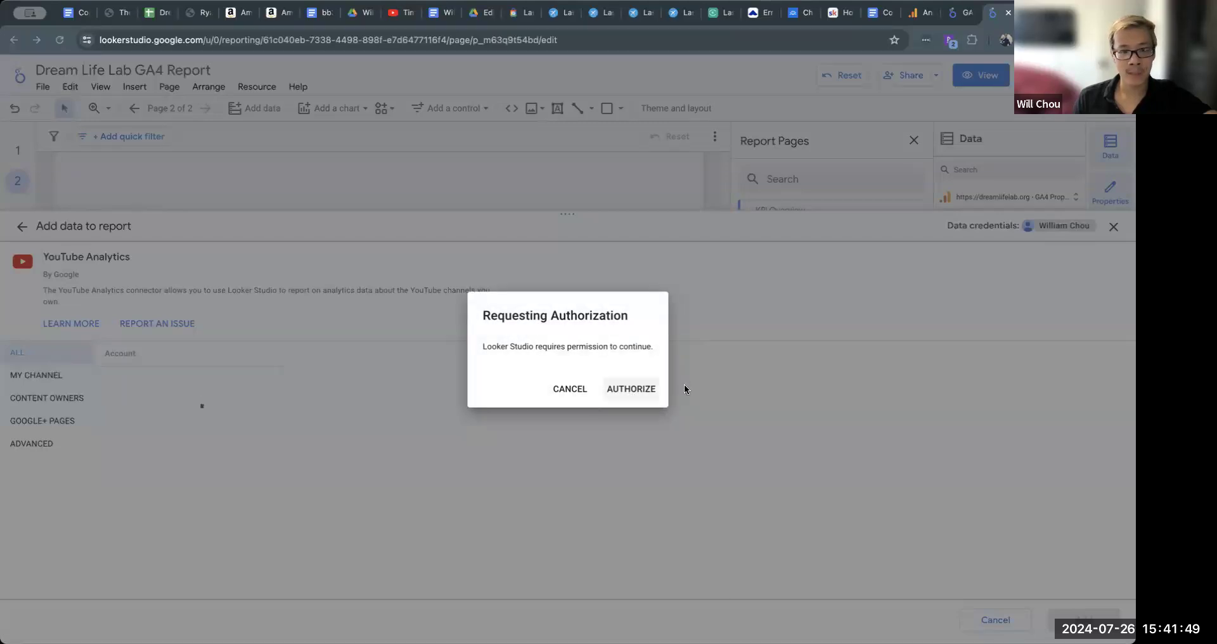
pyautogui.click(209, 373)
pyautogui.click(1077, 618)
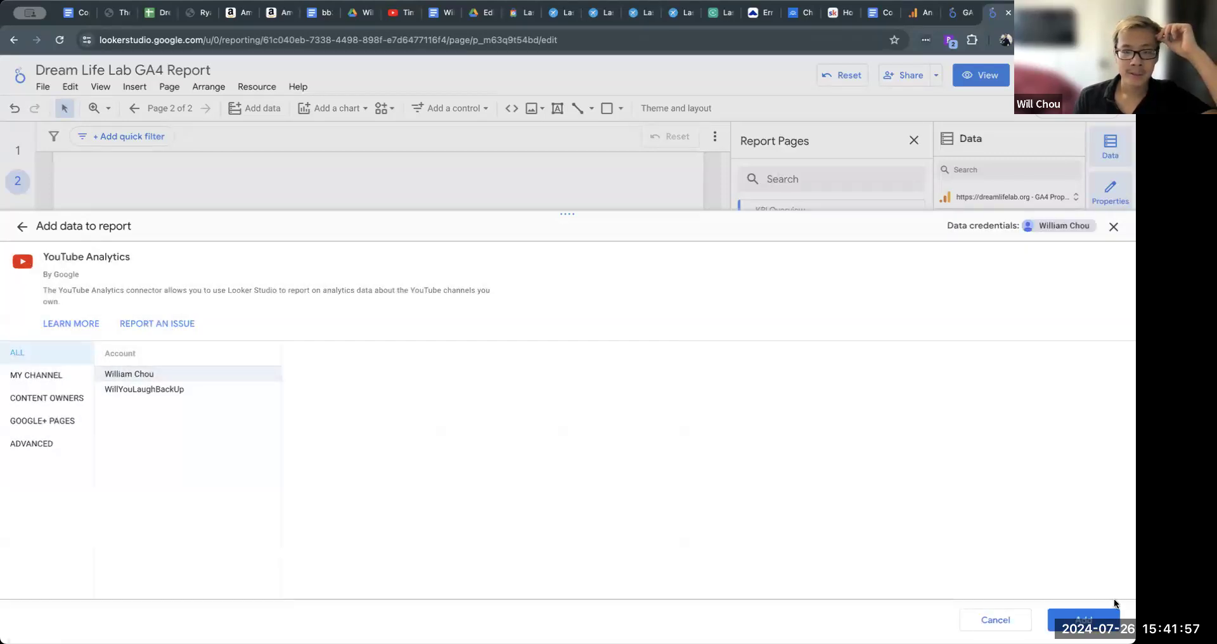
pyautogui.click(1081, 619)
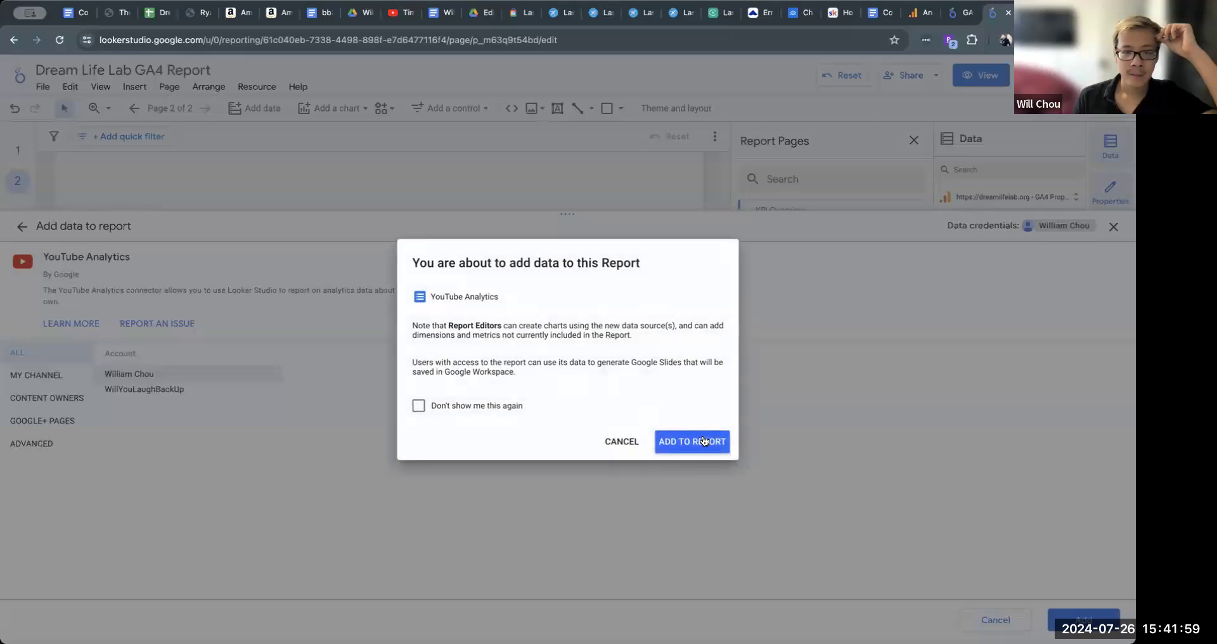
pyautogui.click(703, 441)
pyautogui.click(740, 387)
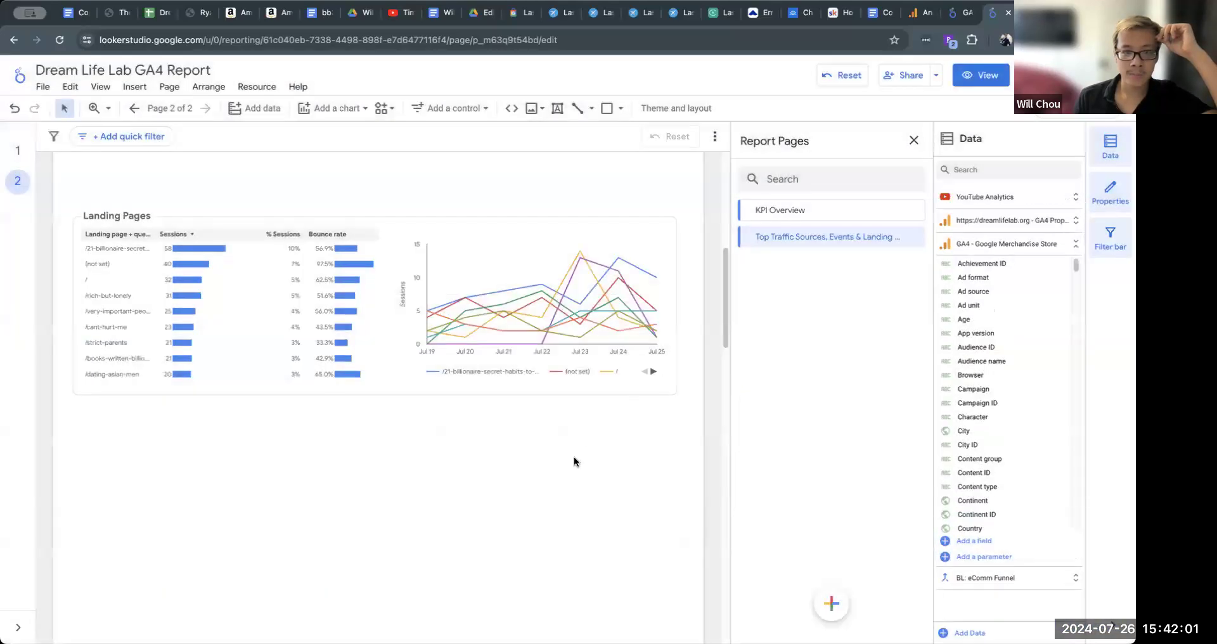
# - Insert a table of YouTube Video Title and Total Watch Time below the Landing Pages section
pyautogui.scroll(-1, 311, 437)
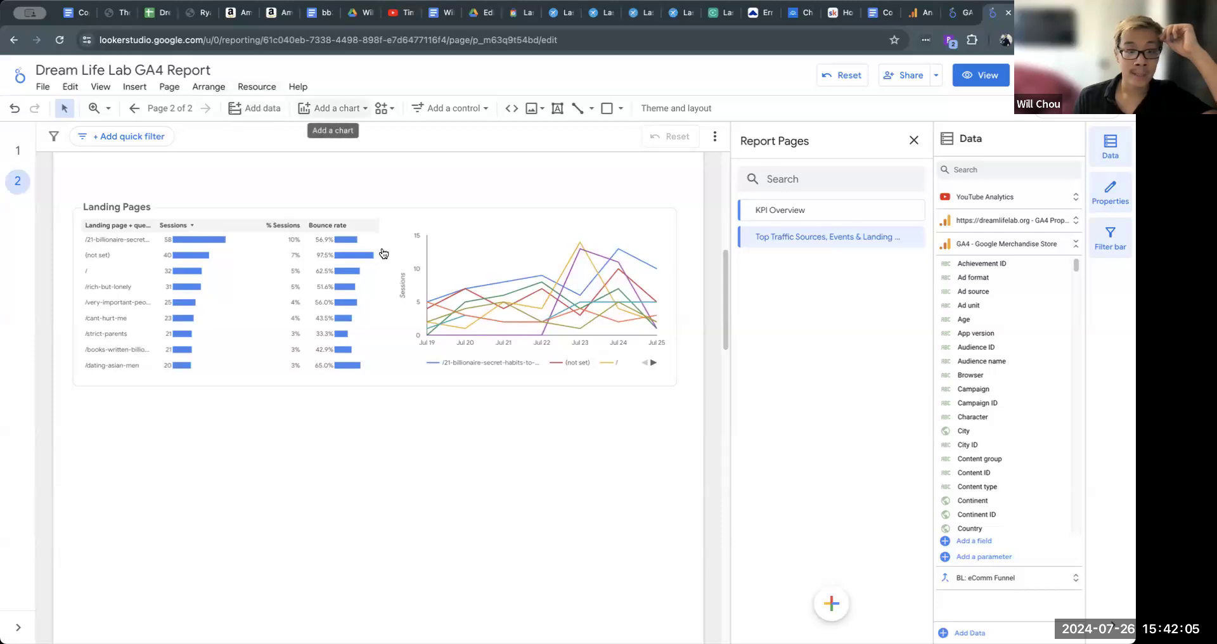
pyautogui.click(332, 107)
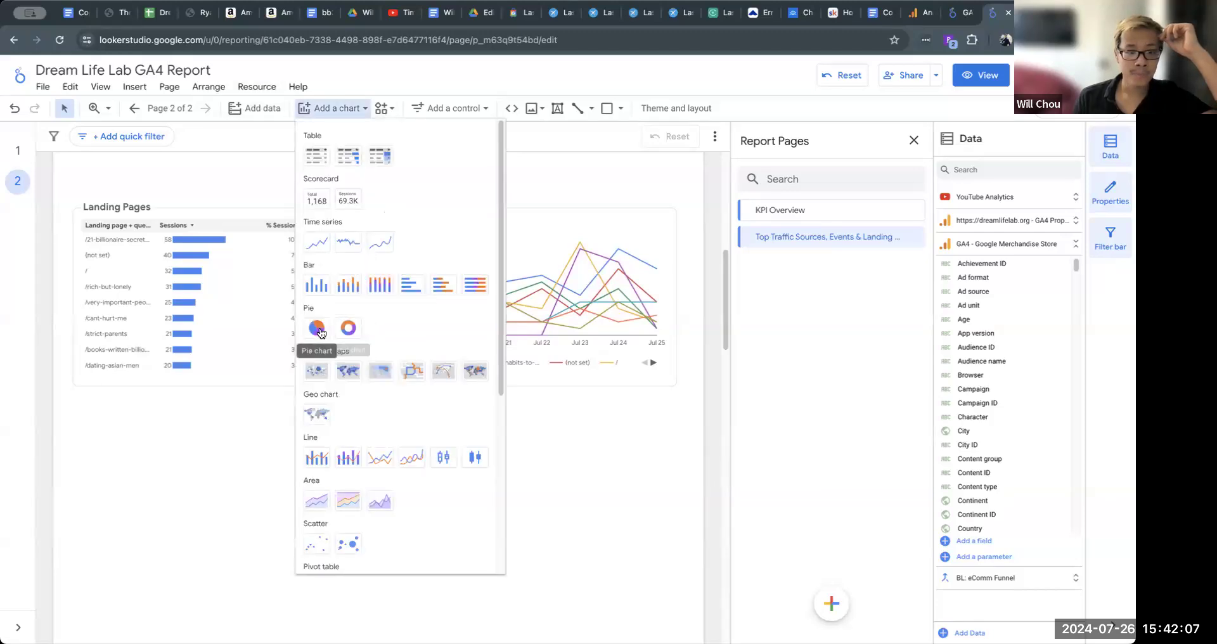
pyautogui.click(316, 155)
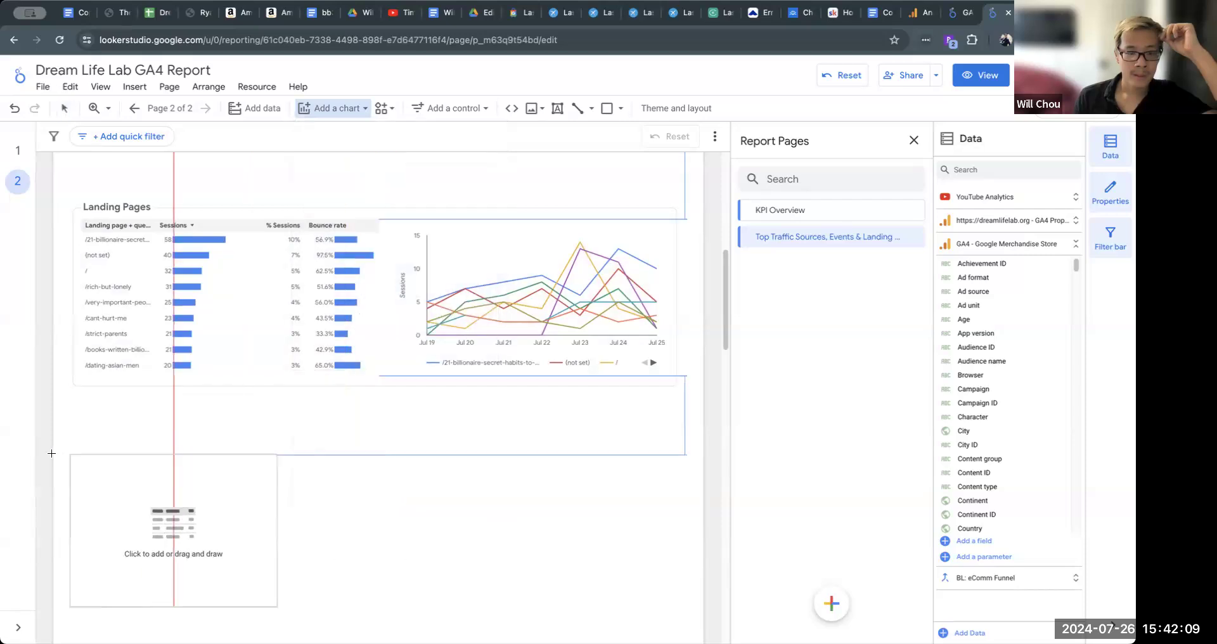
pyautogui.click(187, 496)
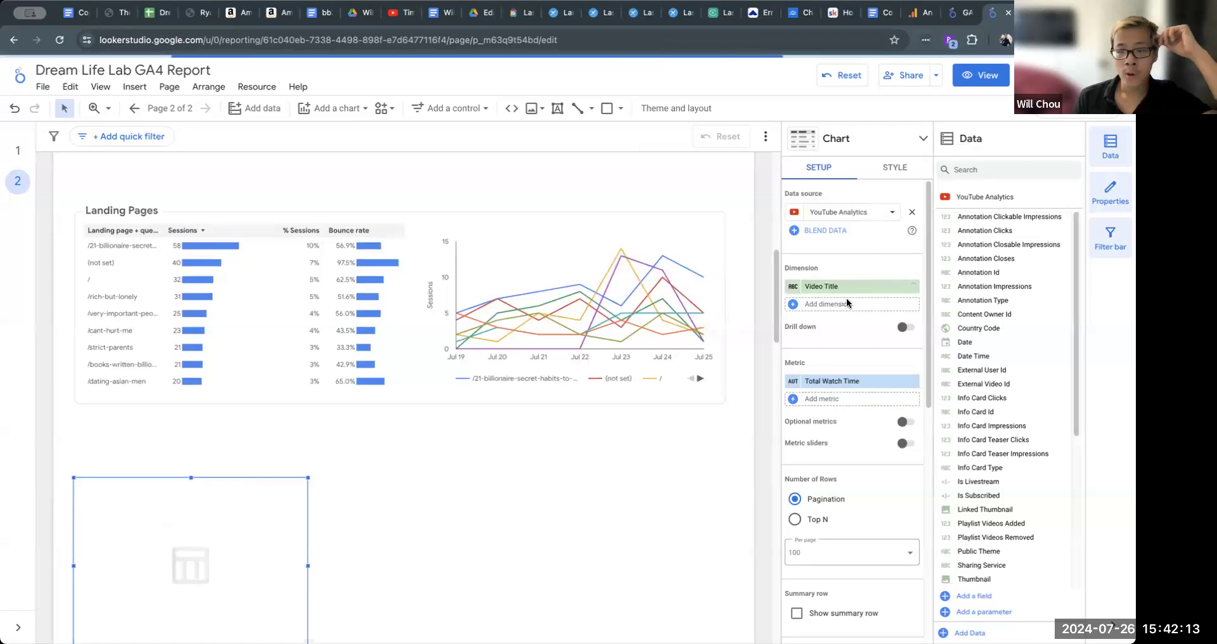
pyautogui.scroll(-4, 854, 400)
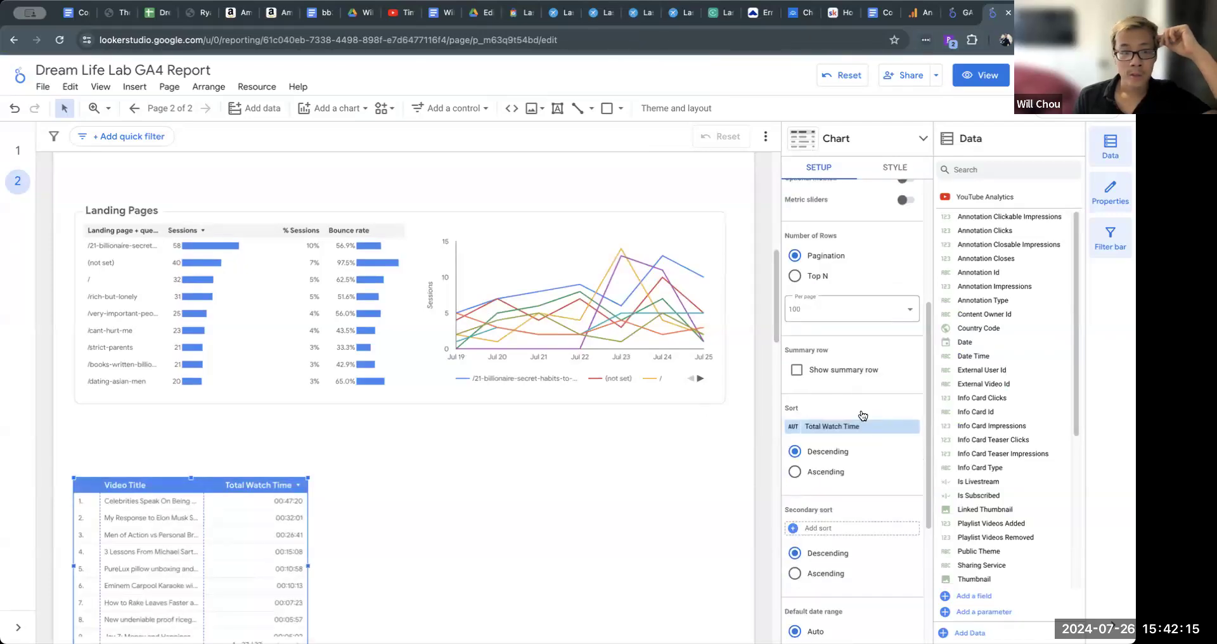
# - Enlarge the YouTube video table to about the width of the sections above and convert it to a pie chart
pyautogui.click(448, 417)
pyautogui.scroll(-4, 443, 434)
pyautogui.click(285, 383)
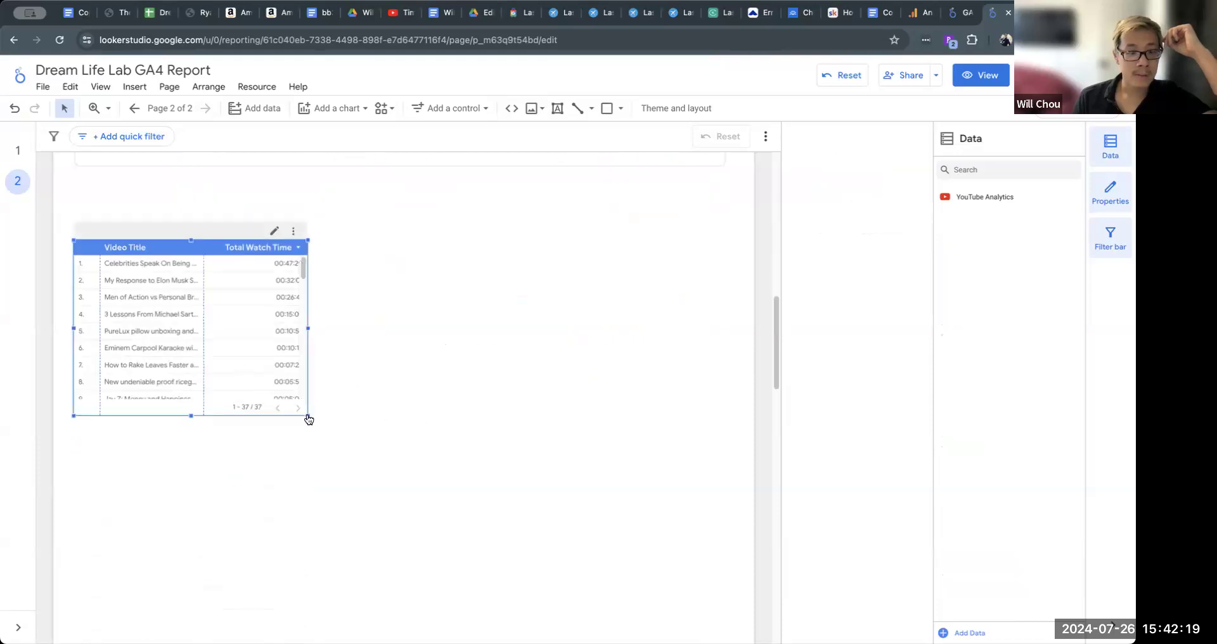
pyautogui.moveTo(307, 417); pyautogui.dragTo(735, 445)
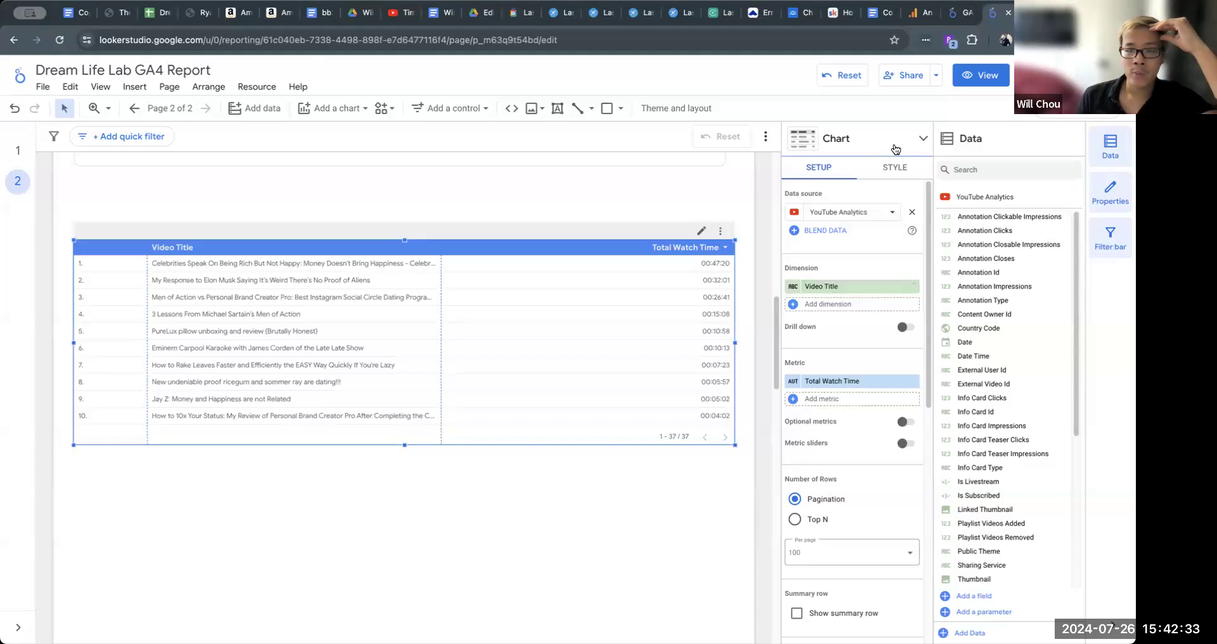
pyautogui.click(914, 143)
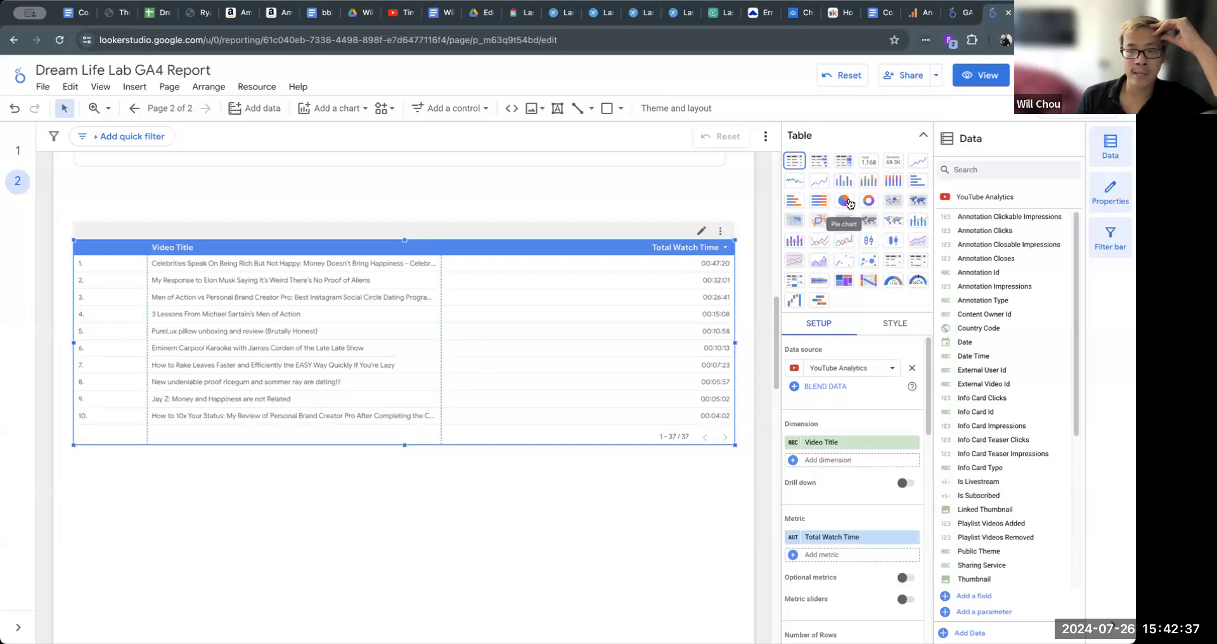
pyautogui.click(845, 201)
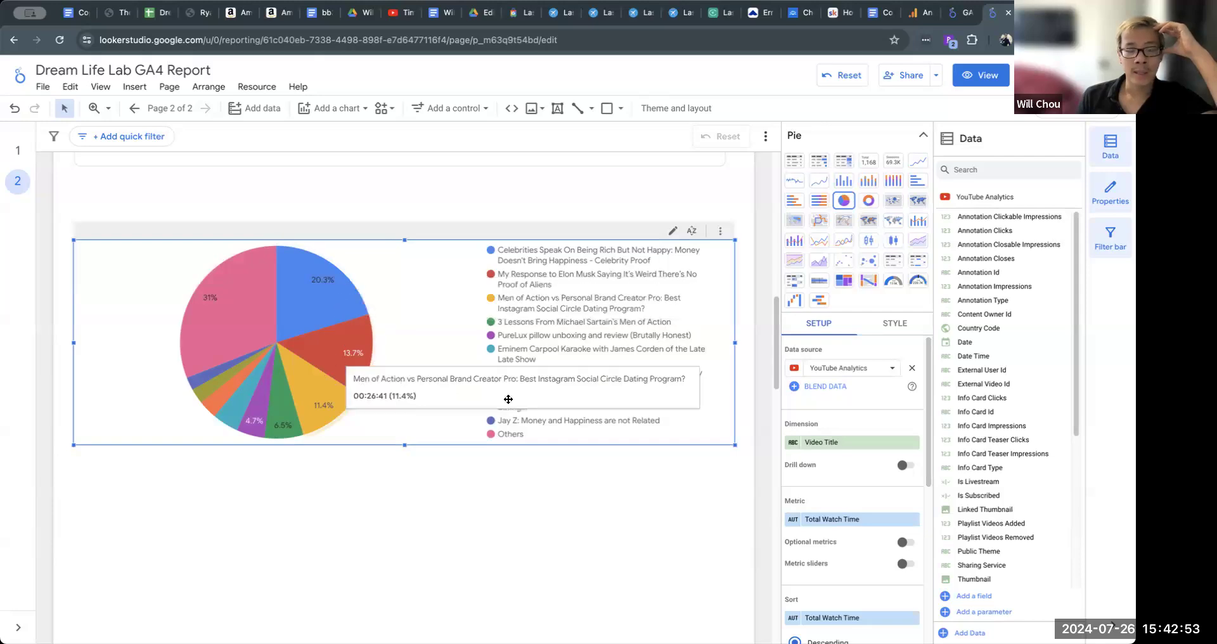
# - Duplicate the YouTube pie chart and place the copy below the original
pyautogui.rightClick(455, 386)
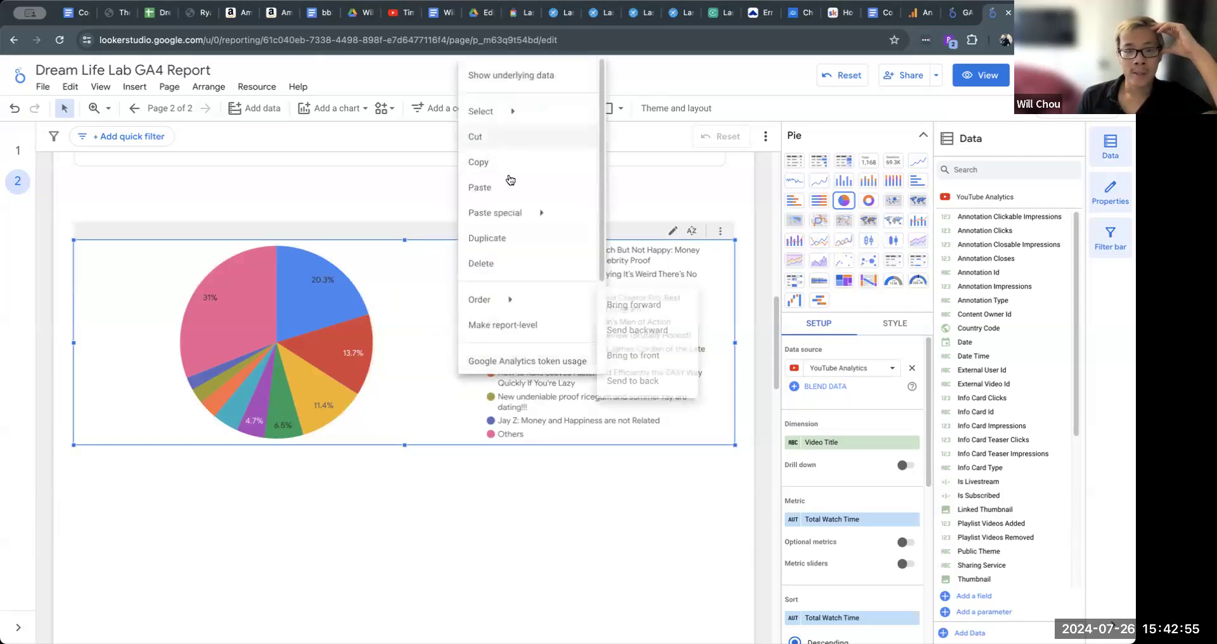
pyautogui.click(508, 237)
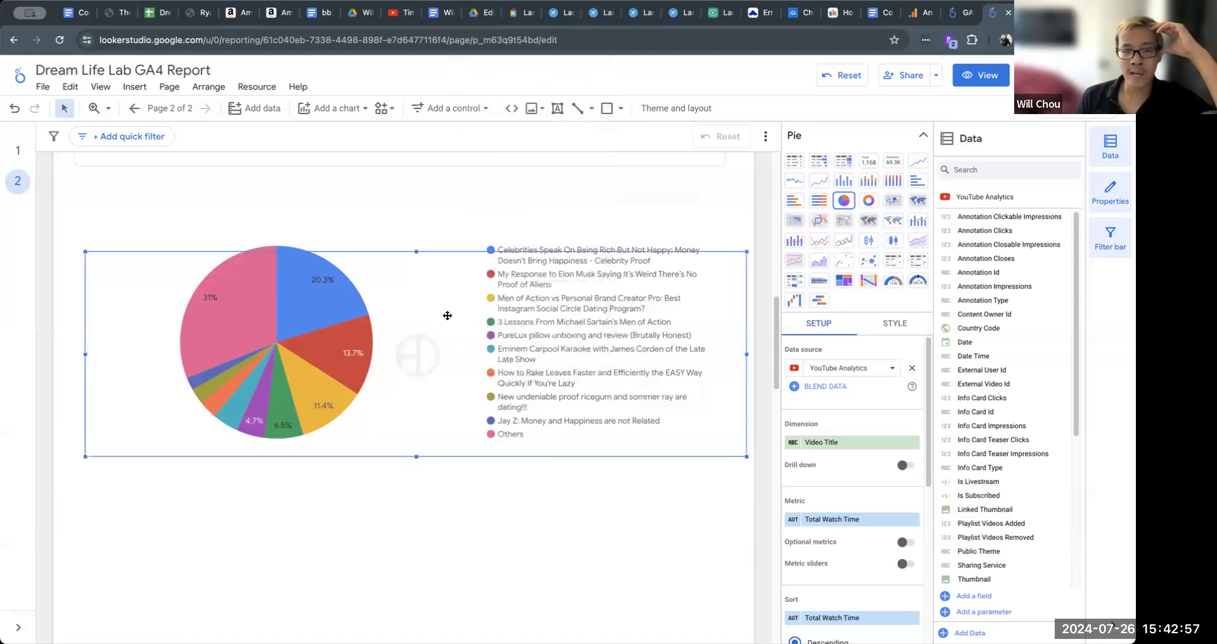
pyautogui.moveTo(443, 313); pyautogui.dragTo(427, 570)
pyautogui.scroll(-3, 747, 437)
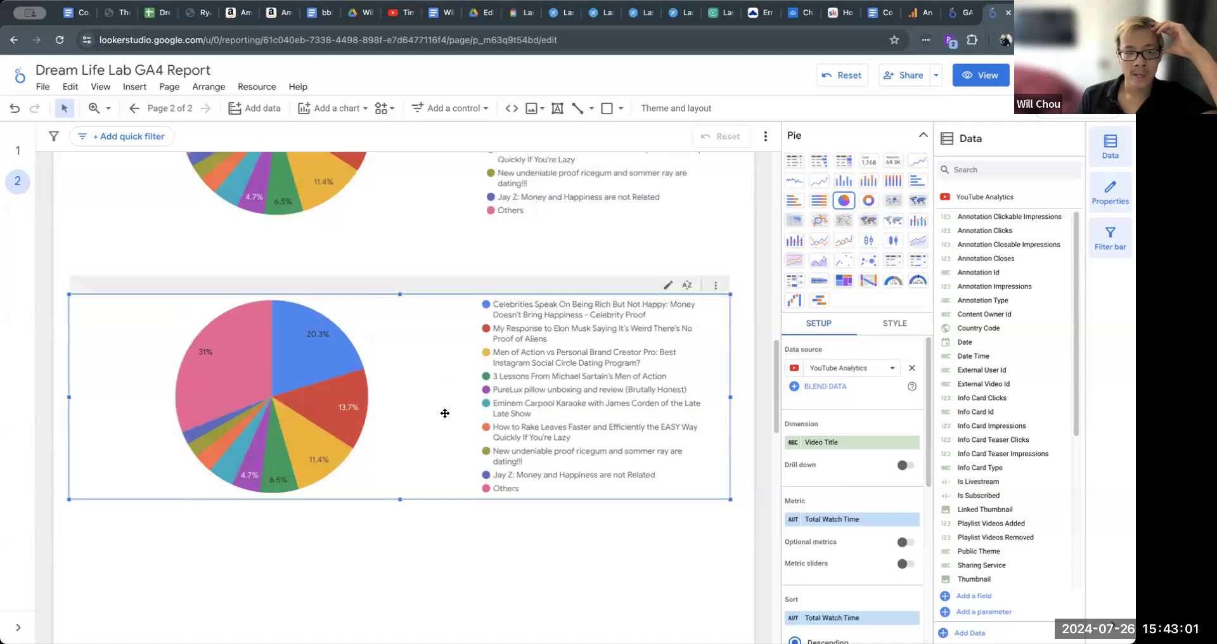
# - Try the duplicated pie chart as a 100% stacked area chart, and change it to a Google Maps chart of Total Watch Time by Country Code
pyautogui.click(797, 262)
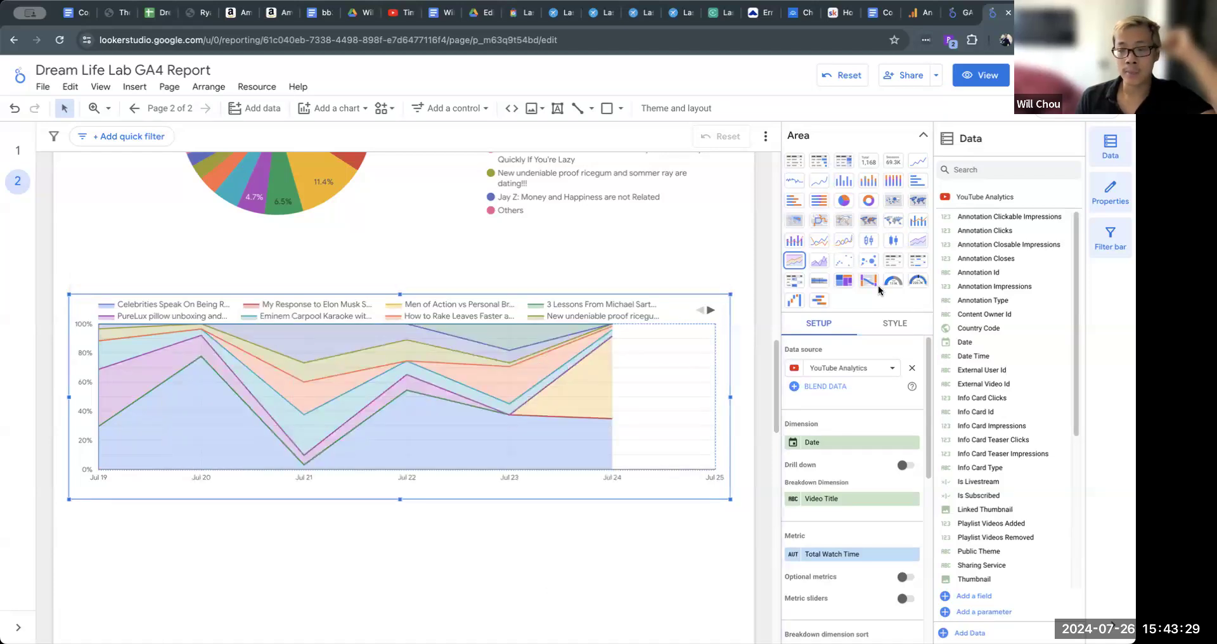
pyautogui.click(914, 204)
pyautogui.scroll(-3, 267, 526)
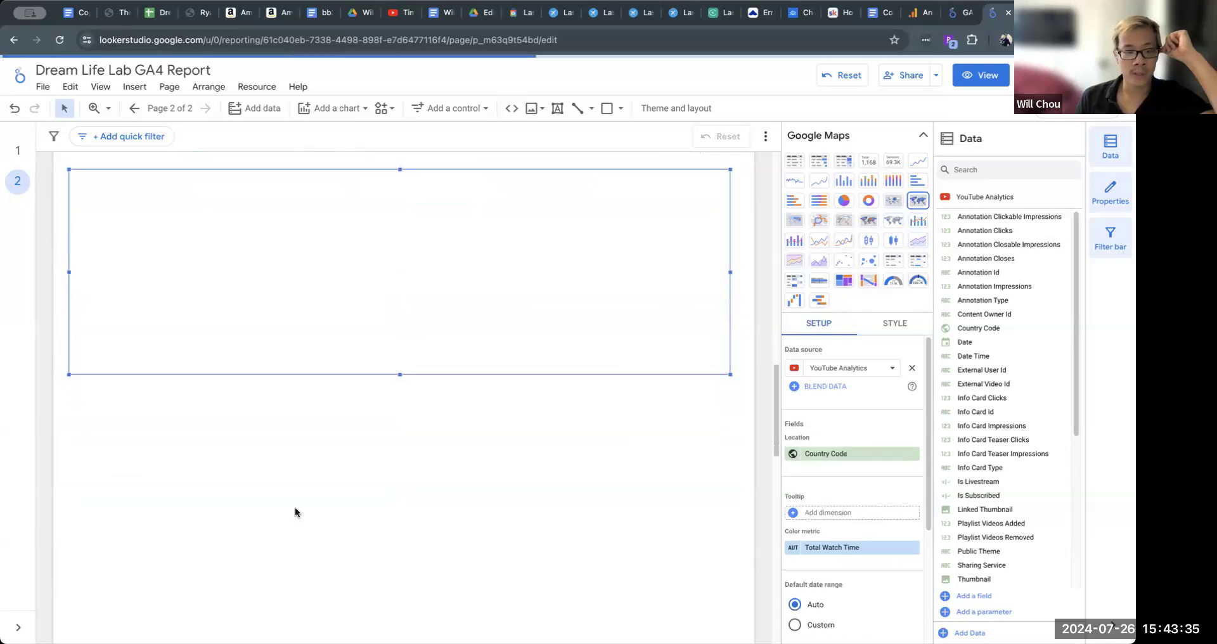
pyautogui.scroll(2, 490, 477)
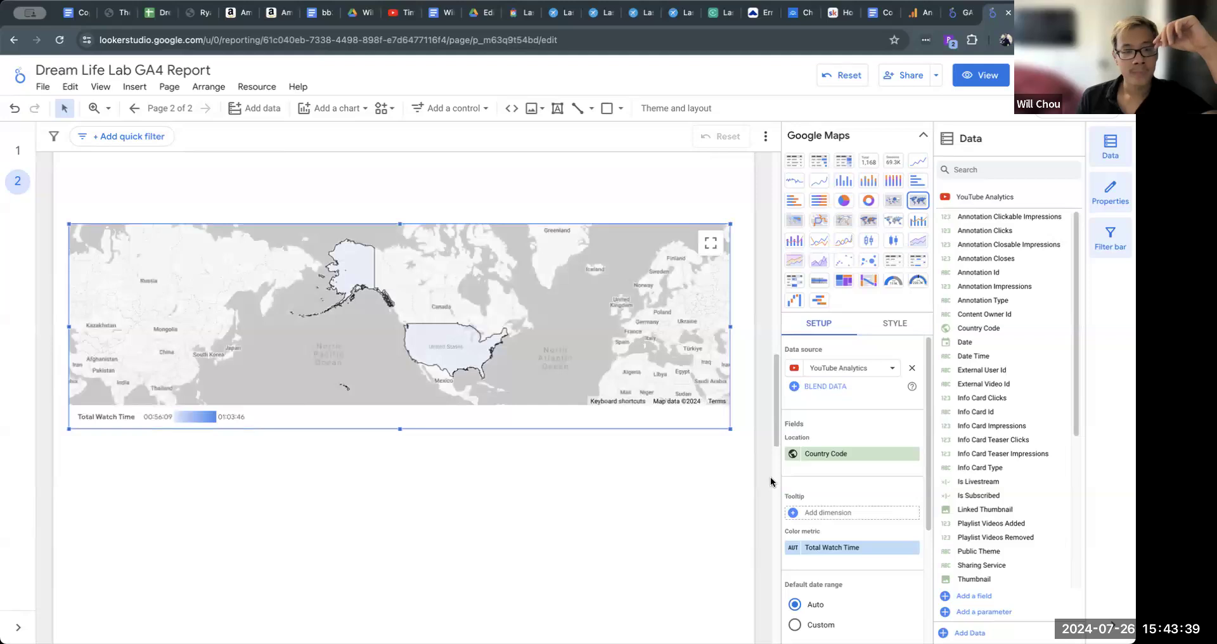
pyautogui.scroll(-3, 904, 437)
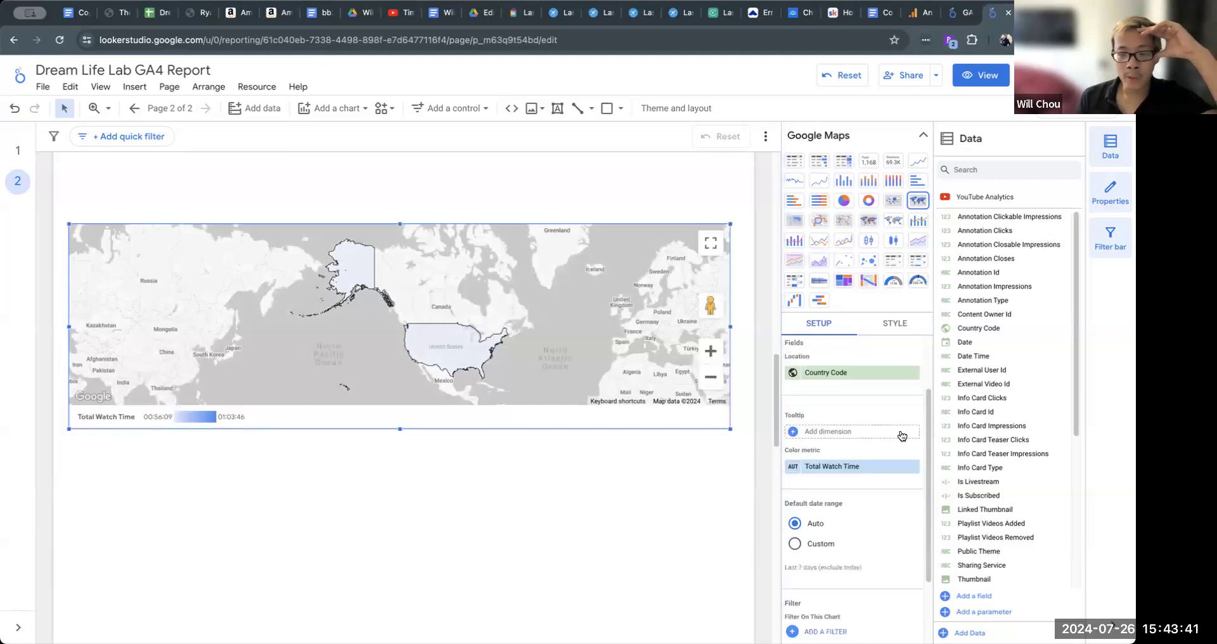
pyautogui.scroll(3, 858, 441)
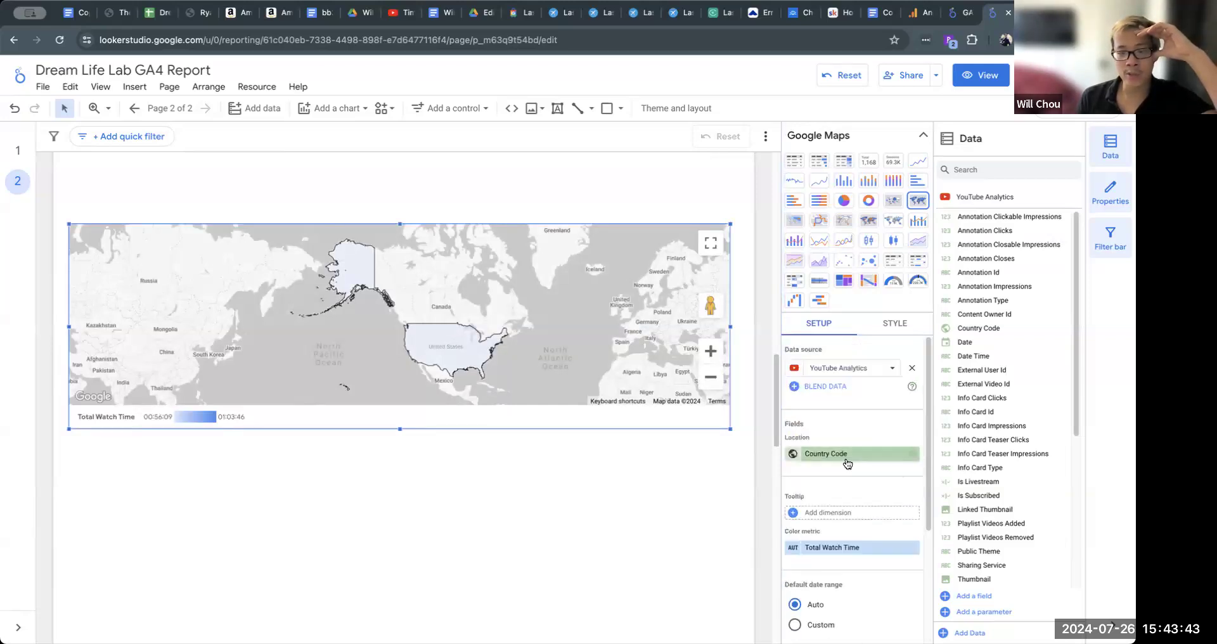
# - Look through the available location fields for the YouTube map and keep Country Code as its location
pyautogui.click(854, 457)
pyautogui.scroll(-10, 872, 520)
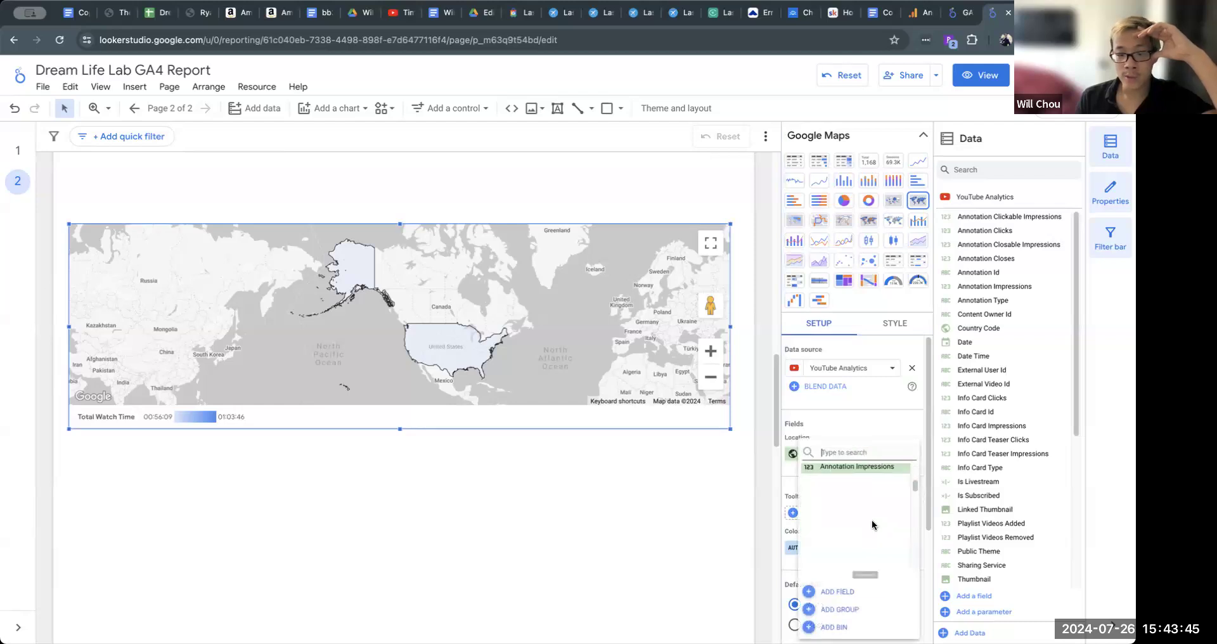
pyautogui.scroll(-6, 897, 520)
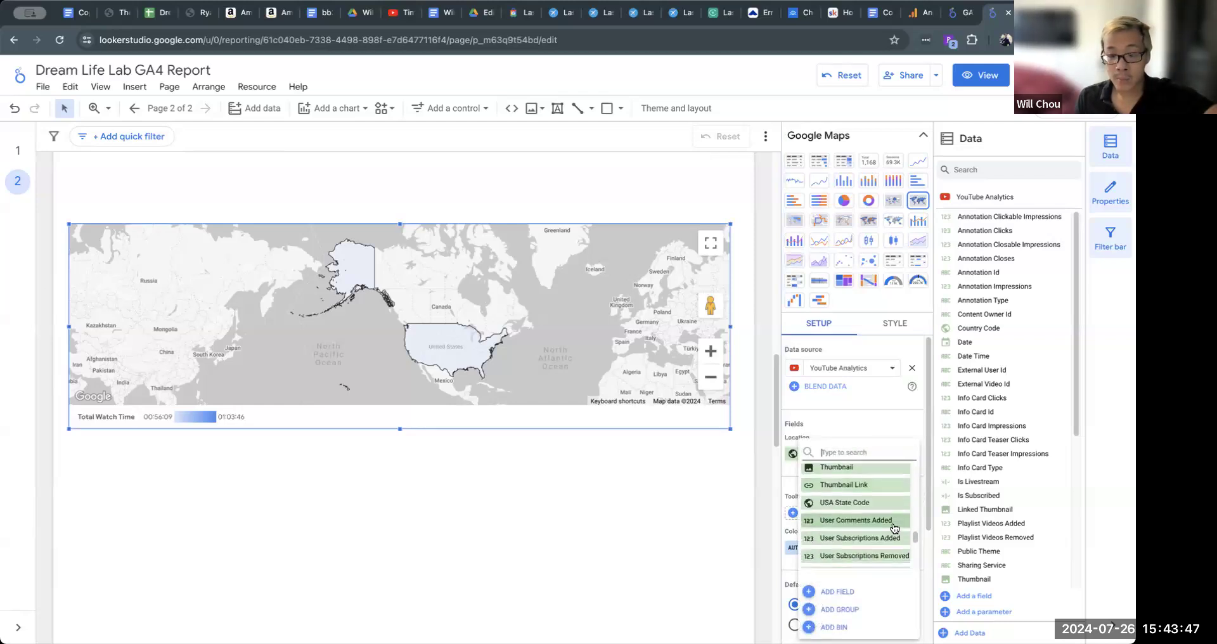
pyautogui.scroll(7, 893, 527)
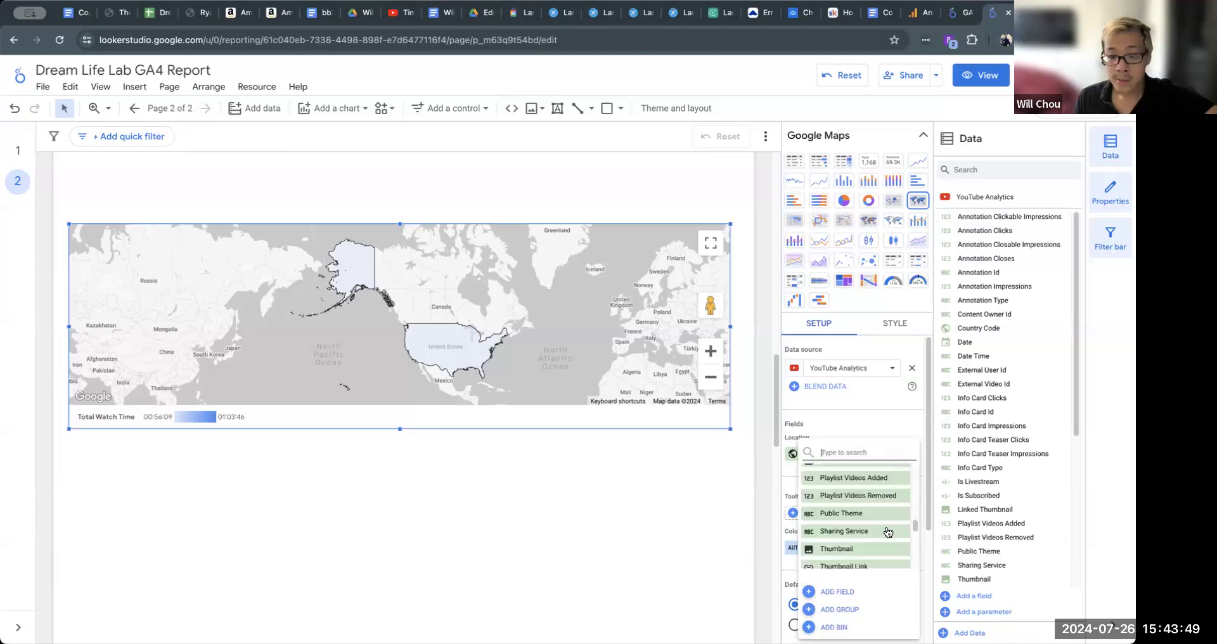
pyautogui.scroll(10, 895, 513)
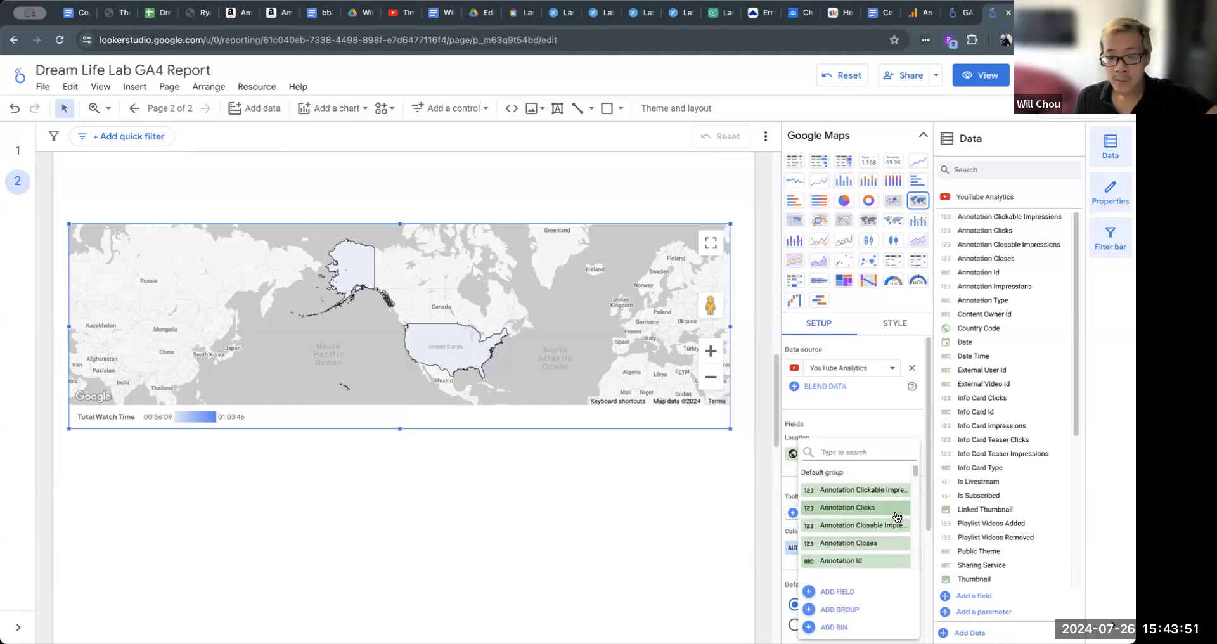
pyautogui.scroll(-3, 898, 523)
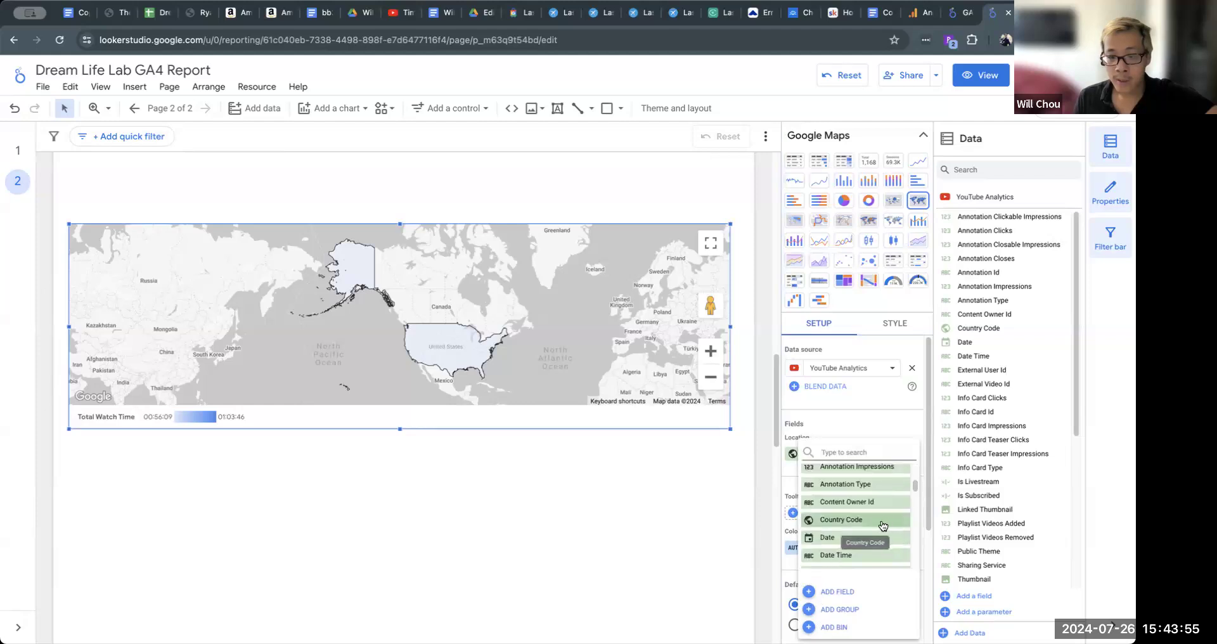
pyautogui.click(882, 520)
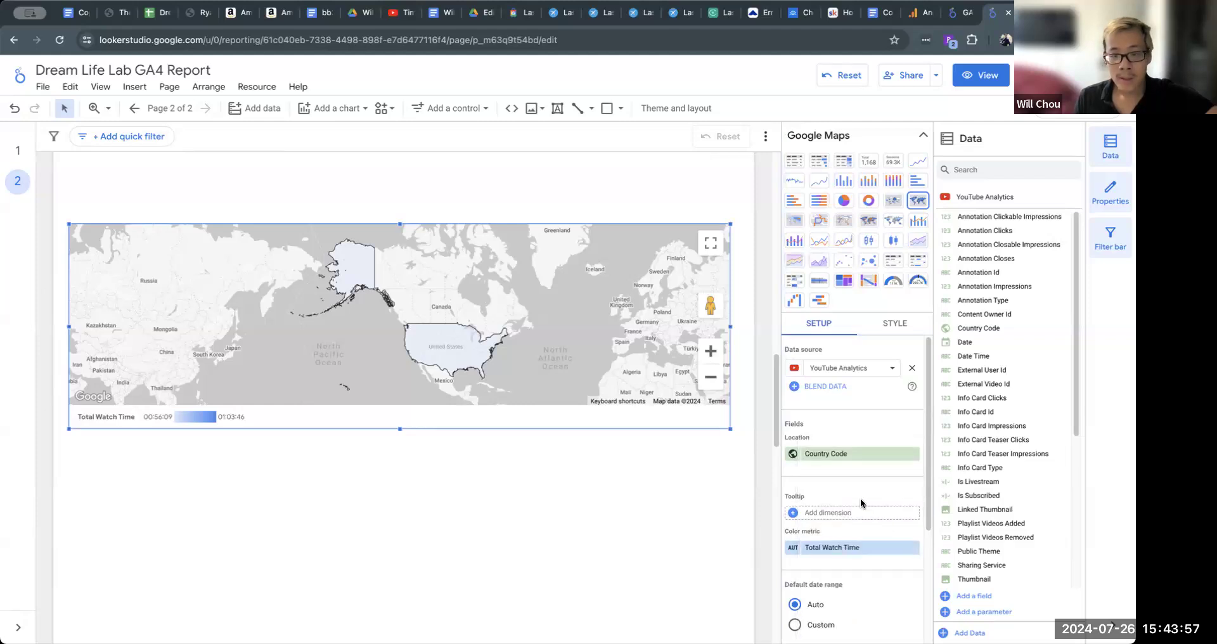
# - Set the map's color metric to Average Watch Time
pyautogui.scroll(-2, 864, 497)
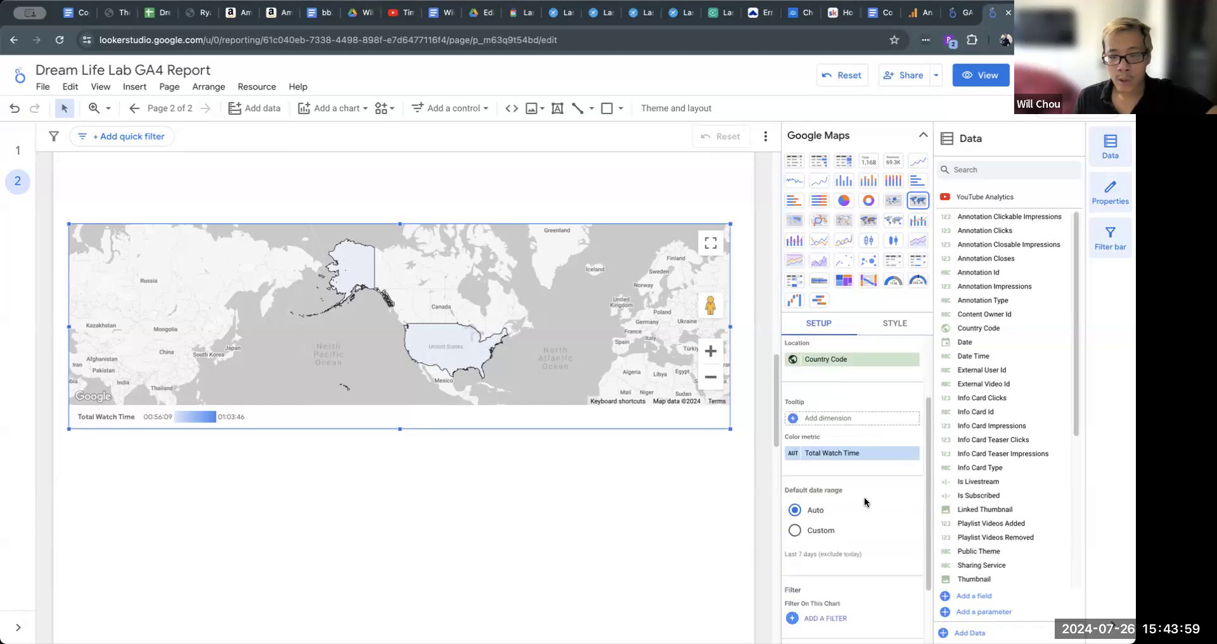
pyautogui.click(854, 454)
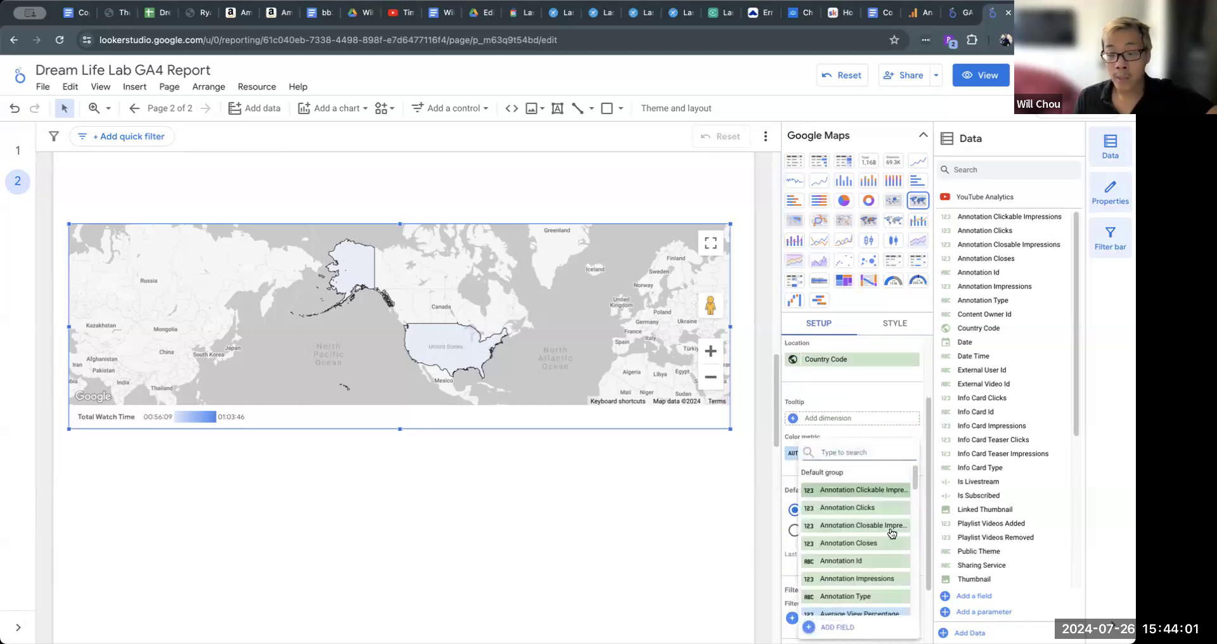
pyautogui.scroll(-5, 881, 517)
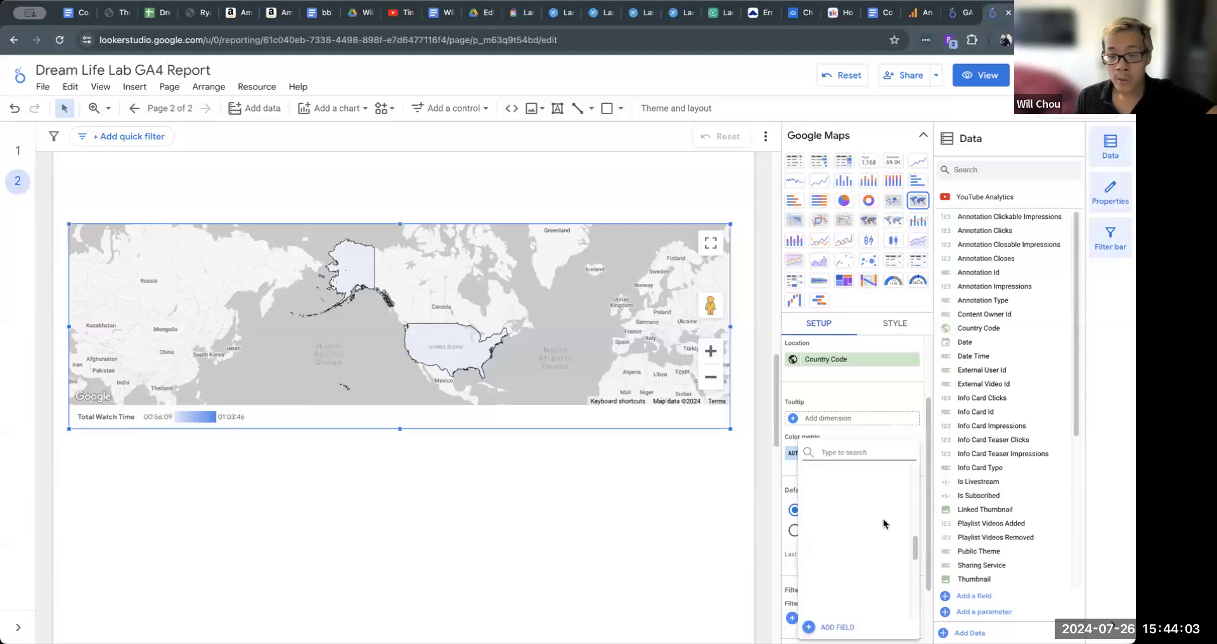
pyautogui.scroll(3, 886, 525)
pyautogui.scroll(4, 892, 539)
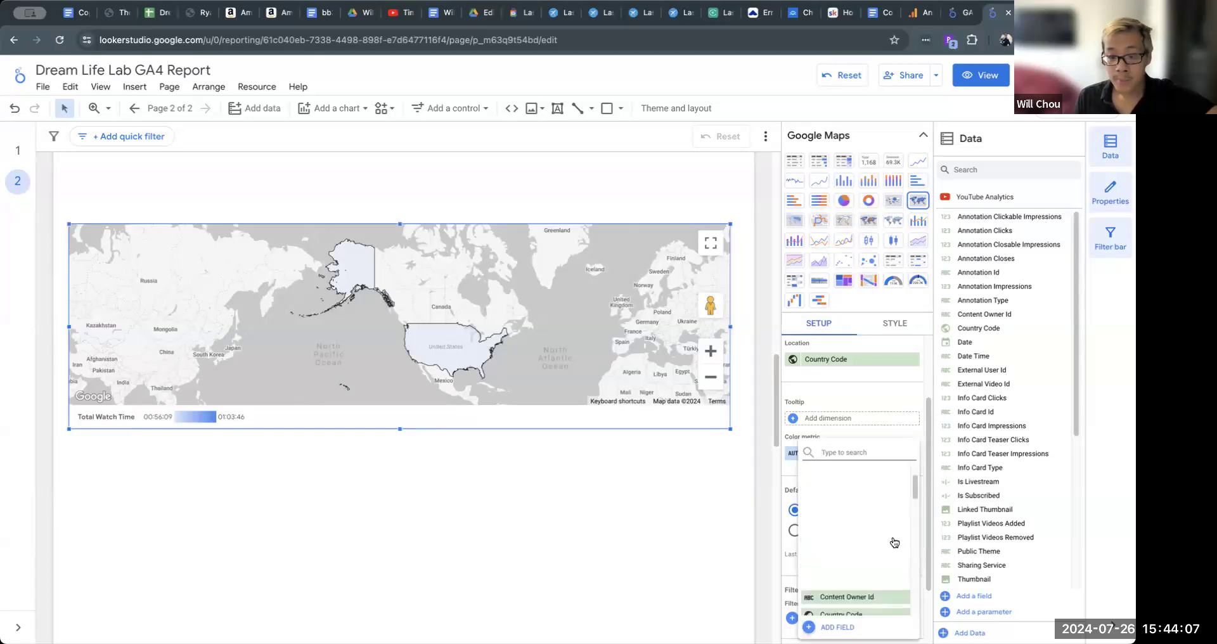
pyautogui.scroll(2, 878, 583)
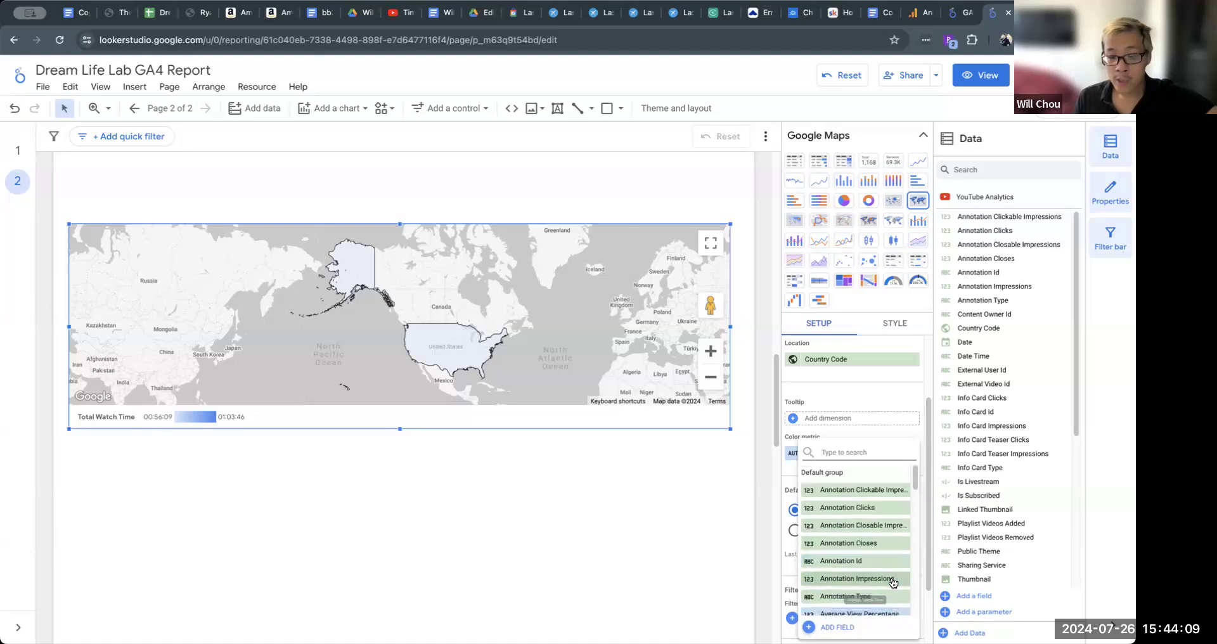
pyautogui.click(872, 587)
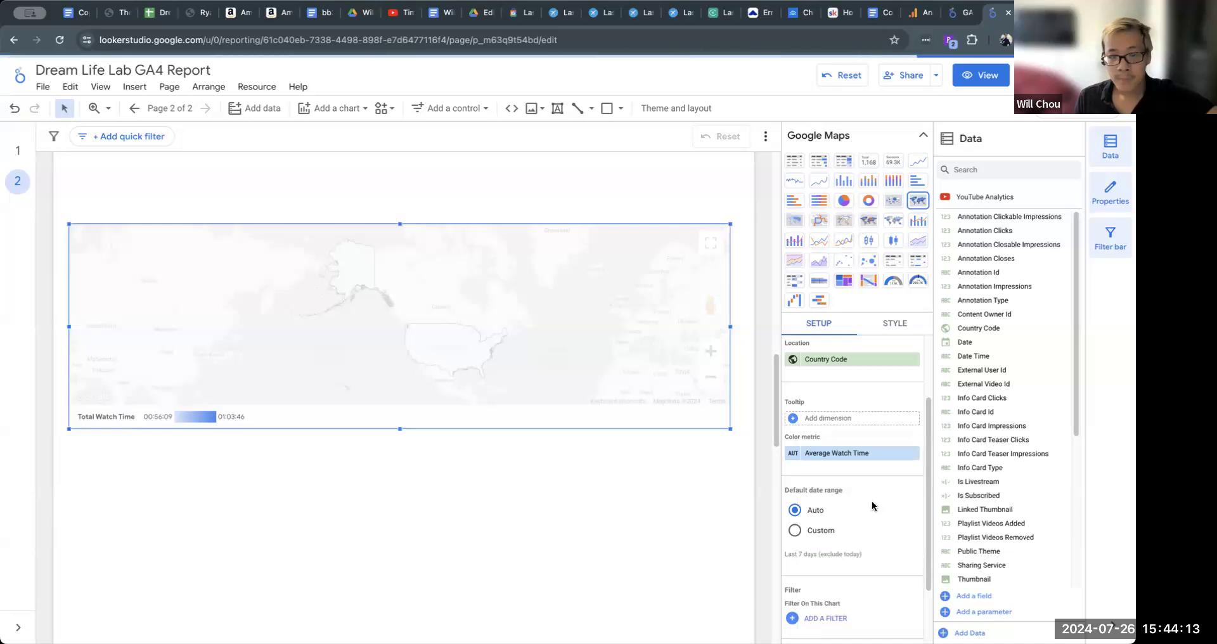
# - Zoom the map in on the United States and review the location, metric, date range and filter settings
pyautogui.scroll(-3, 888, 547)
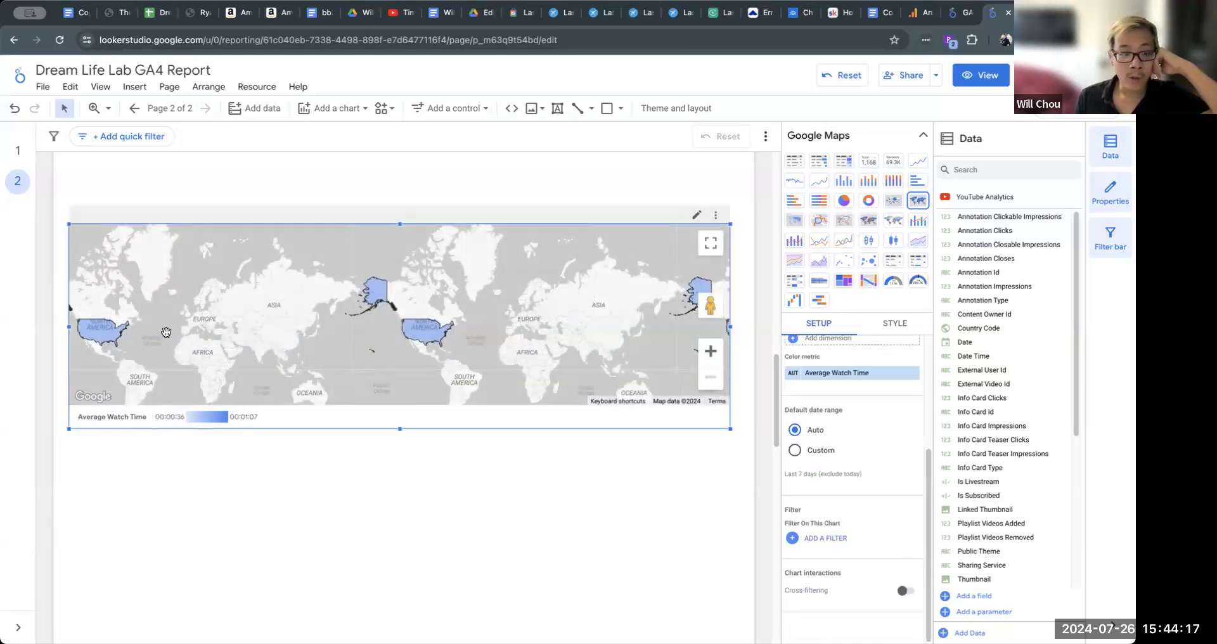
pyautogui.click(705, 352)
pyautogui.click(708, 352)
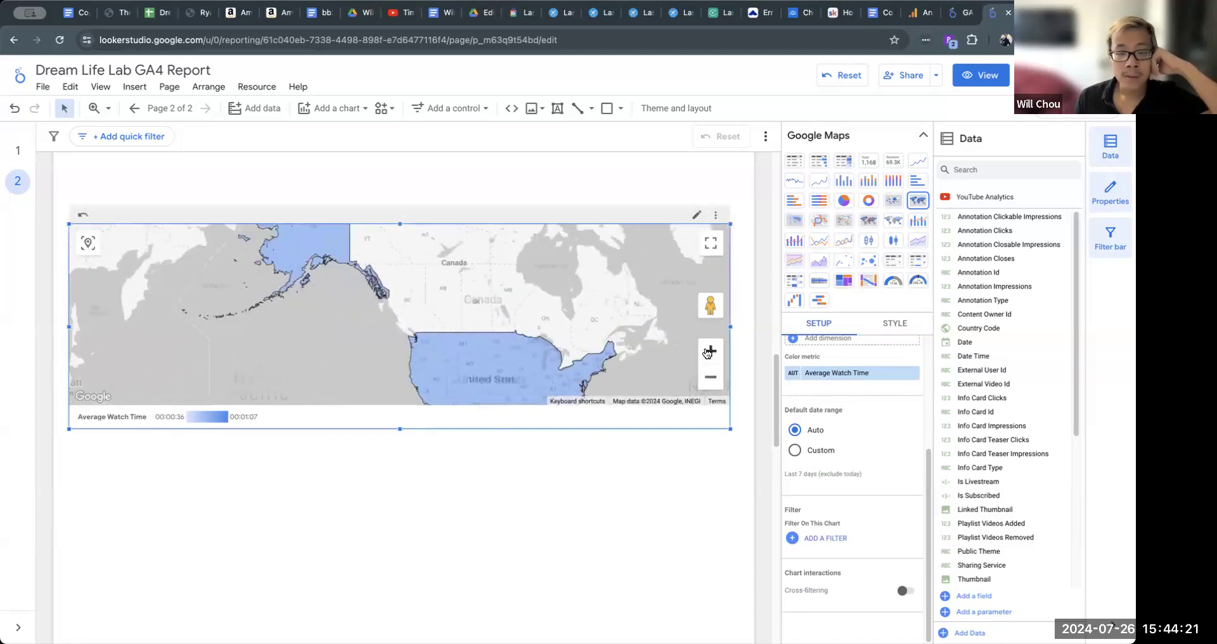
pyautogui.click(708, 352)
pyautogui.moveTo(617, 331); pyautogui.dragTo(521, 248)
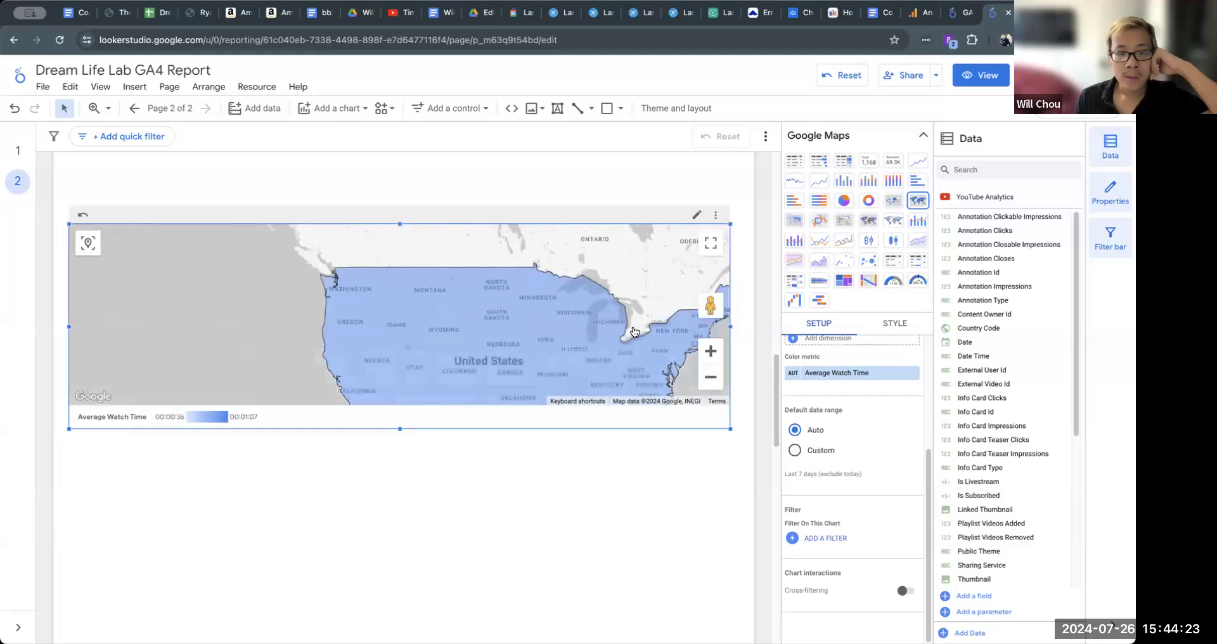
pyautogui.moveTo(635, 332); pyautogui.dragTo(571, 277)
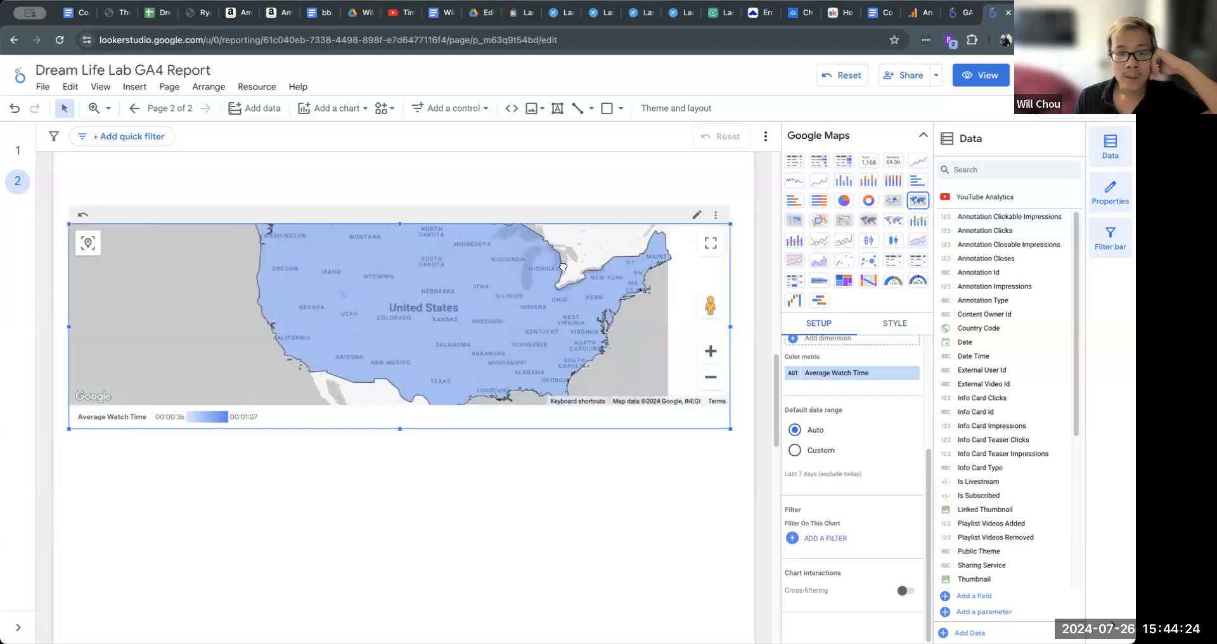
pyautogui.click(713, 355)
pyautogui.scroll(3, 888, 491)
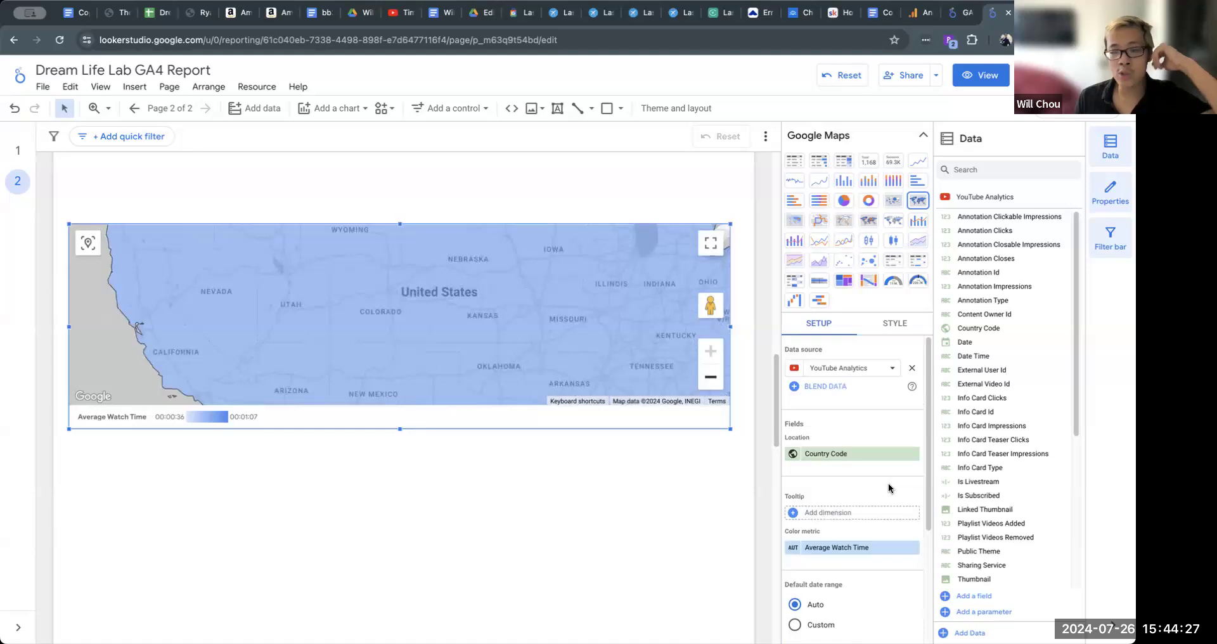
pyautogui.scroll(-2, 888, 472)
pyautogui.scroll(-2, 888, 472)
pyautogui.scroll(4, 888, 473)
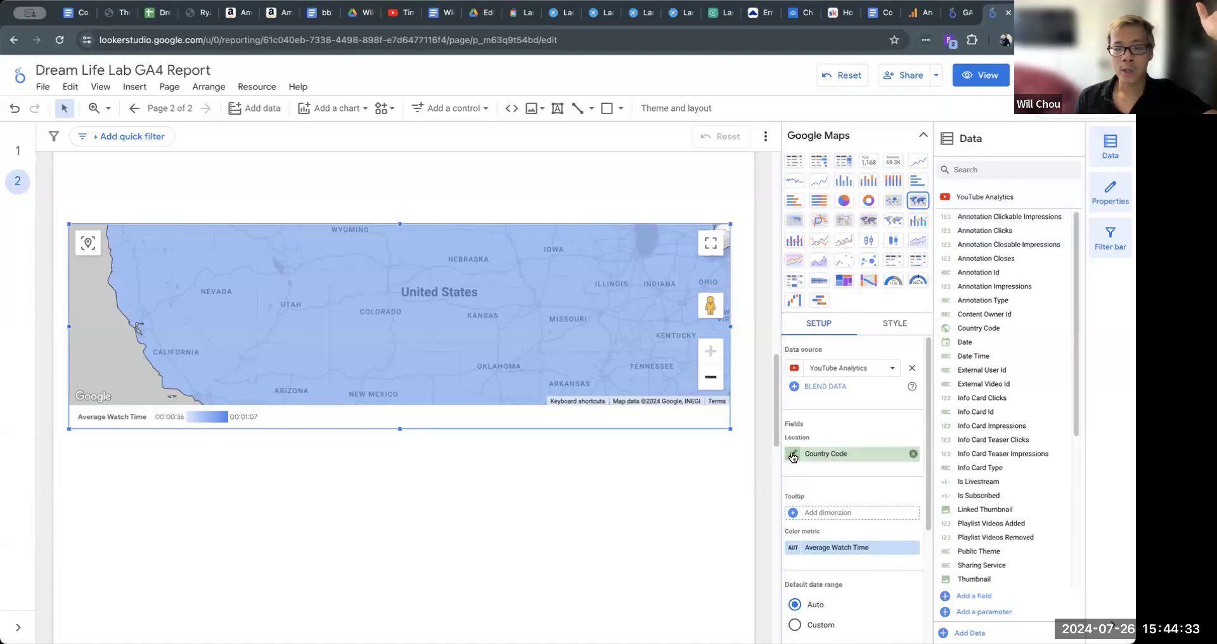
pyautogui.scroll(-3, 868, 498)
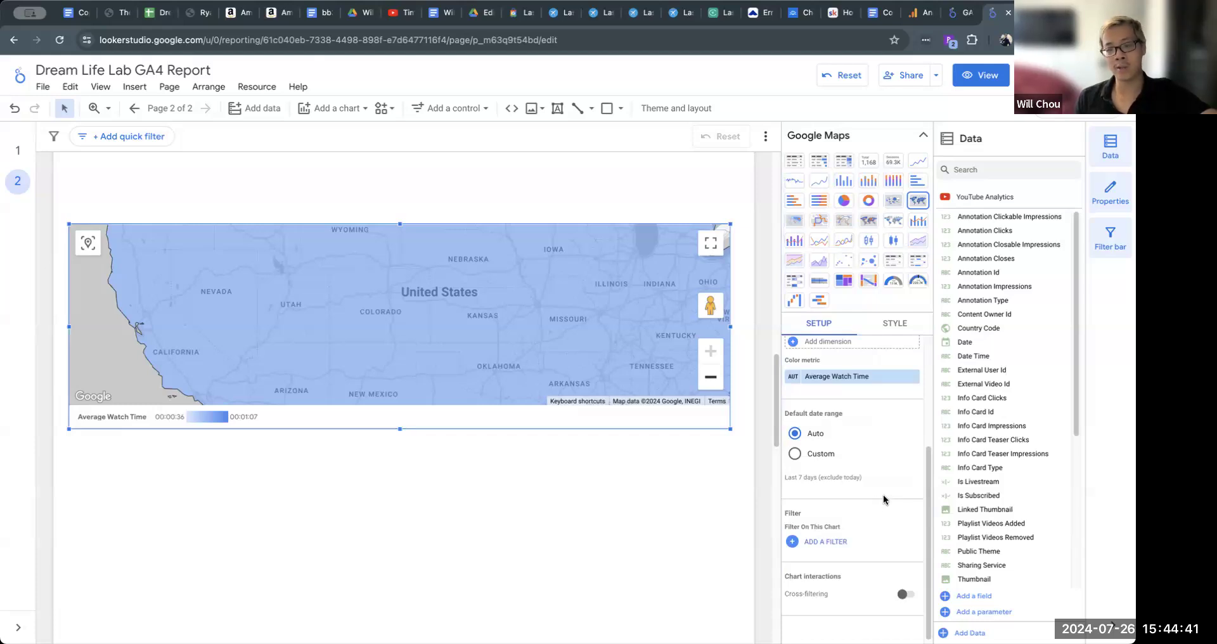
# - Try the map as a heatmap and check its location and weight fields
pyautogui.click(794, 220)
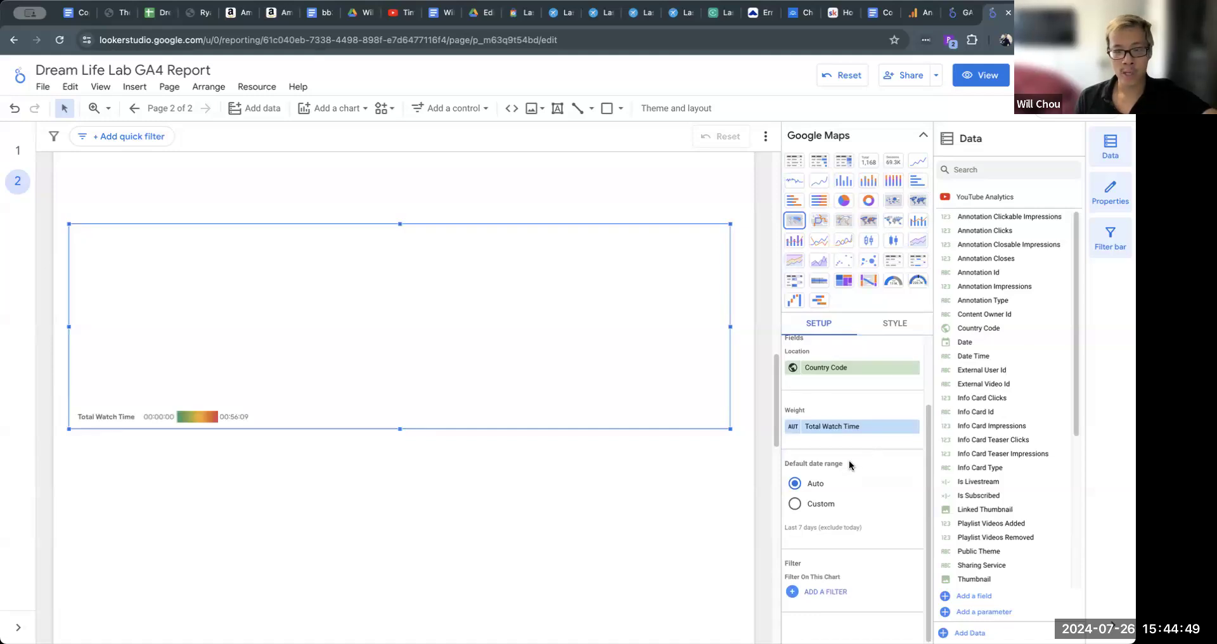
pyautogui.scroll(2, 868, 495)
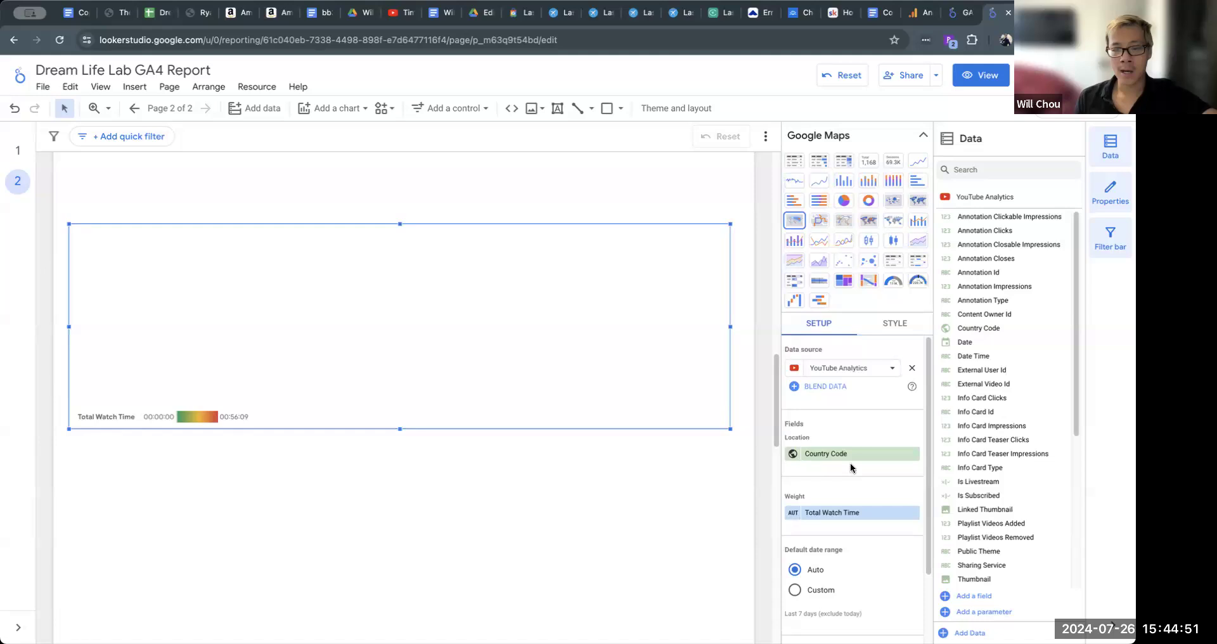
pyautogui.scroll(-2, 859, 500)
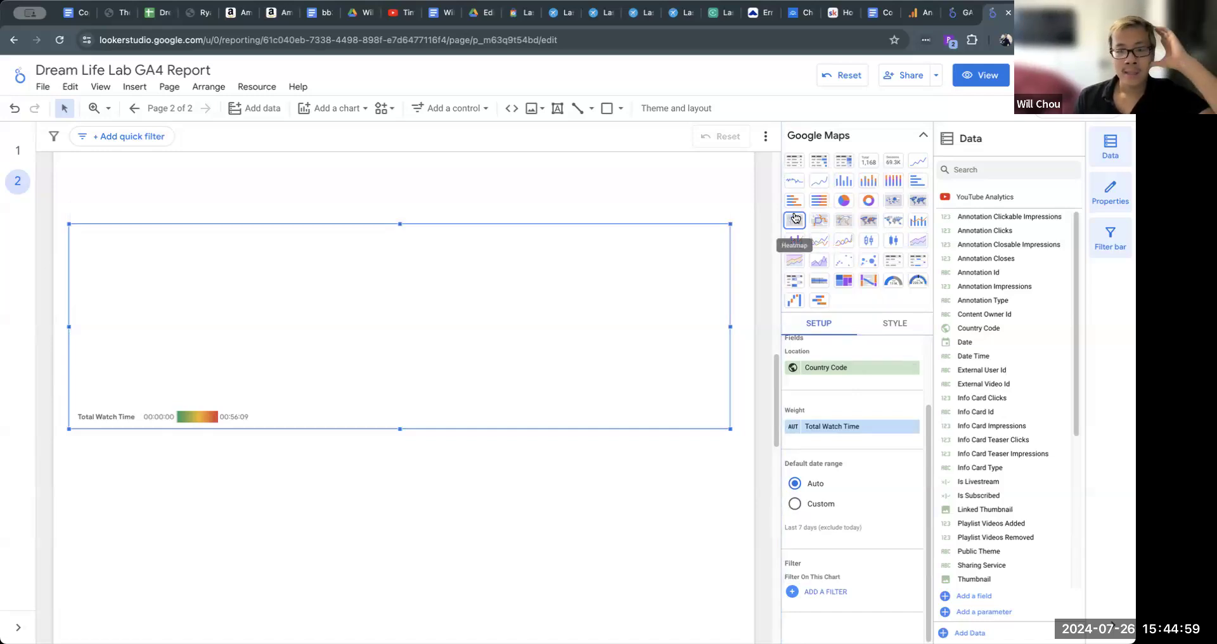
# - Change the chart to a bubble map and zoom it out to show the whole United States
pyautogui.click(893, 201)
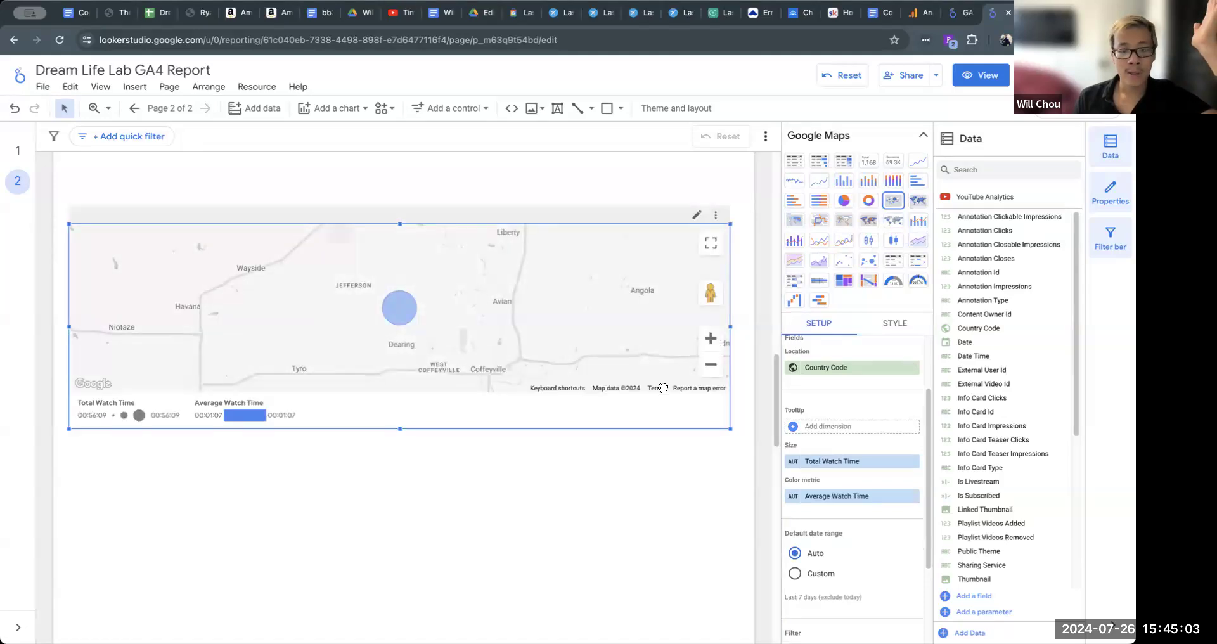
pyautogui.click(710, 366)
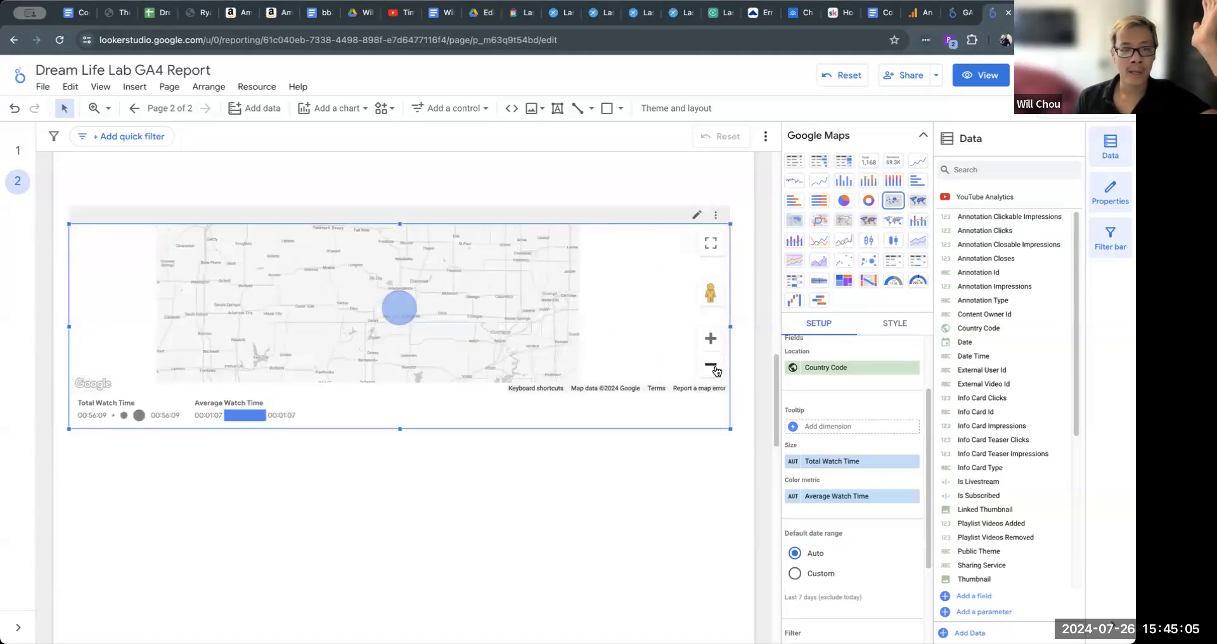
pyautogui.click(715, 369)
pyautogui.click(715, 369)
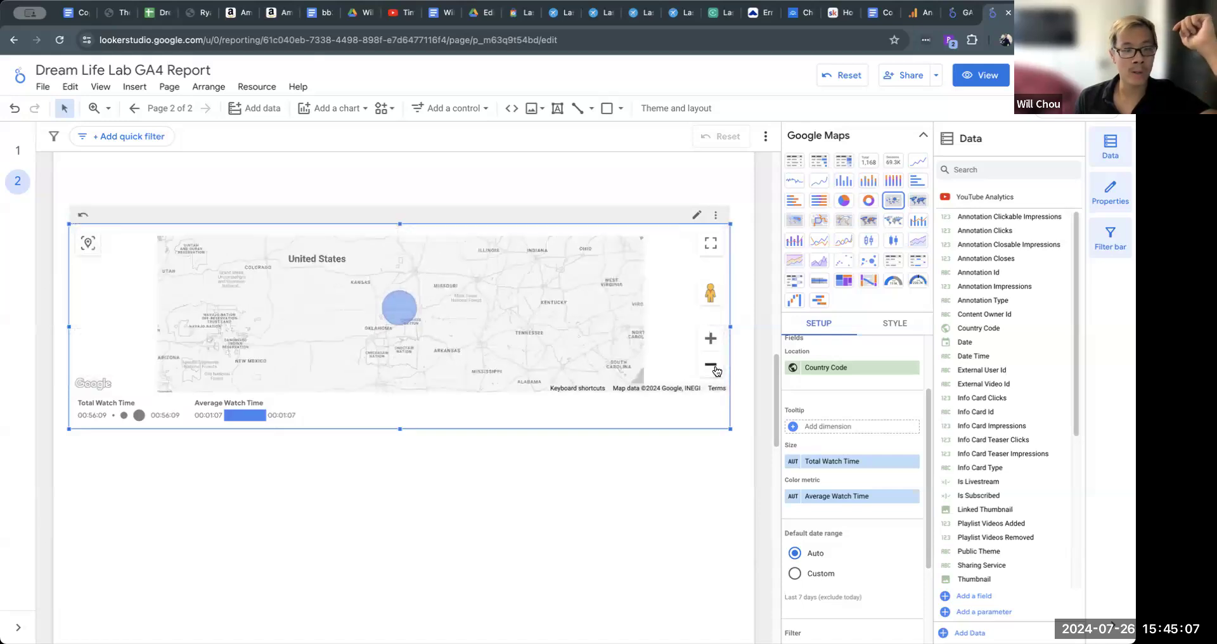
pyautogui.click(716, 370)
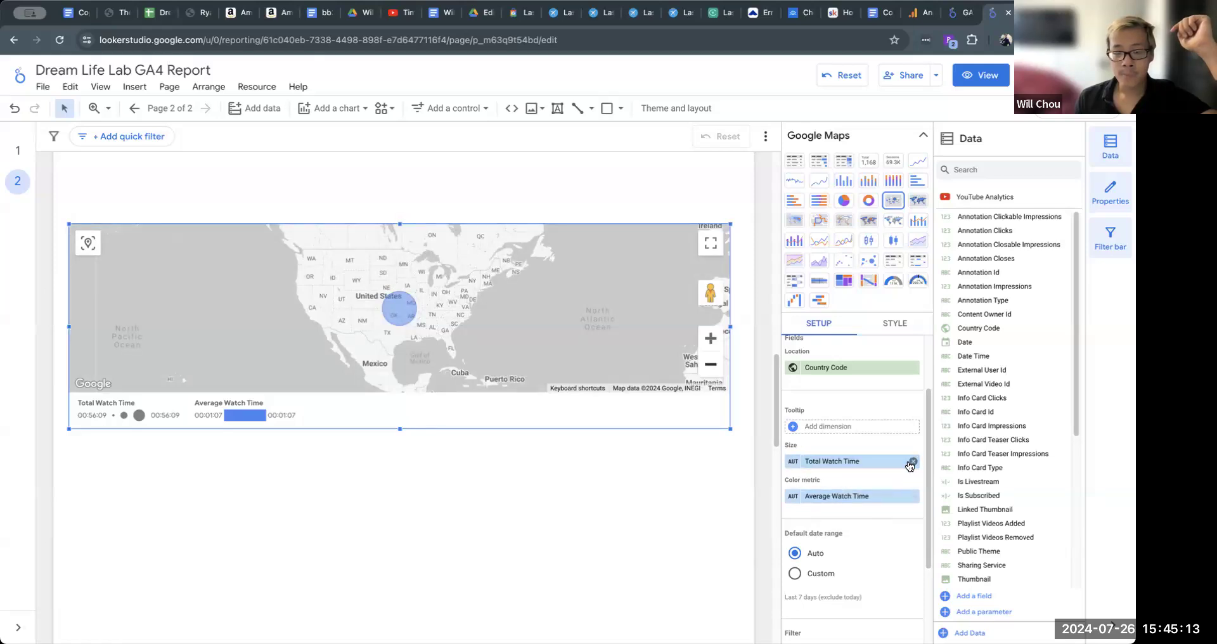
# - Remove Total Watch Time as the bubble map's size metric
pyautogui.scroll(-3, 878, 538)
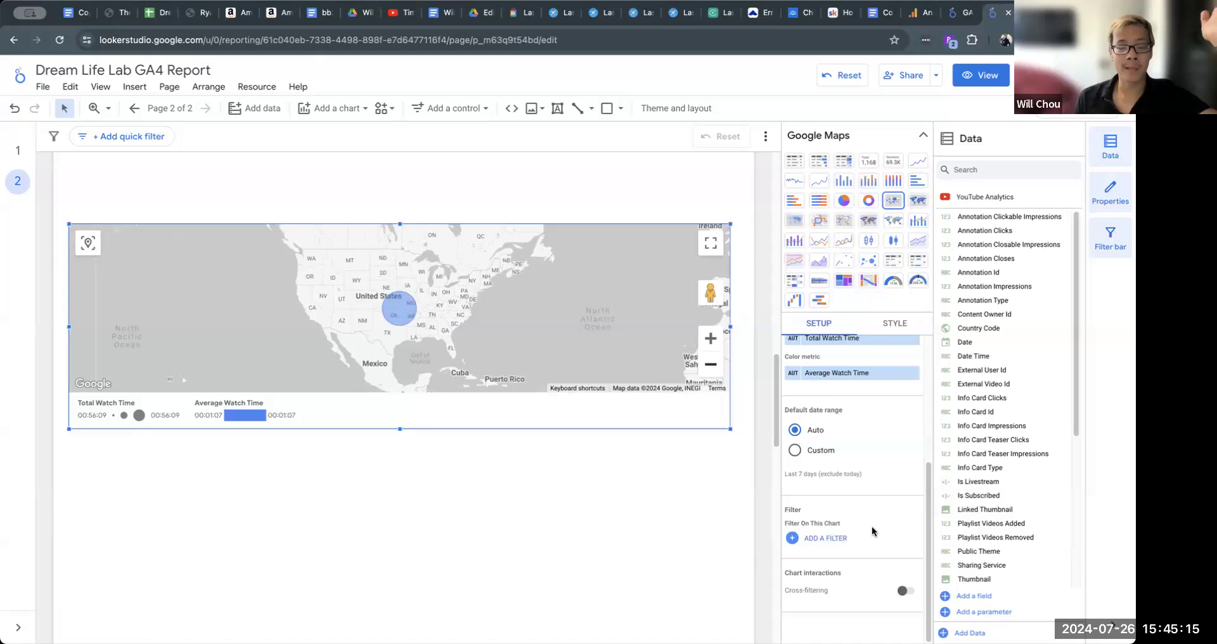
pyautogui.scroll(1, 894, 376)
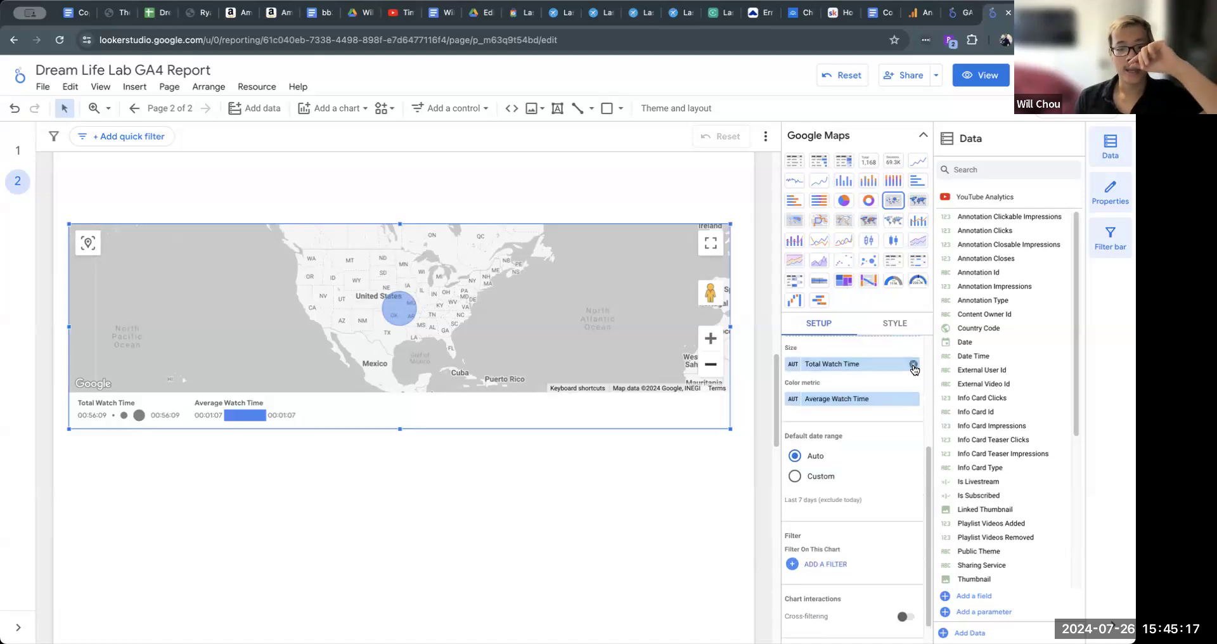
pyautogui.click(913, 365)
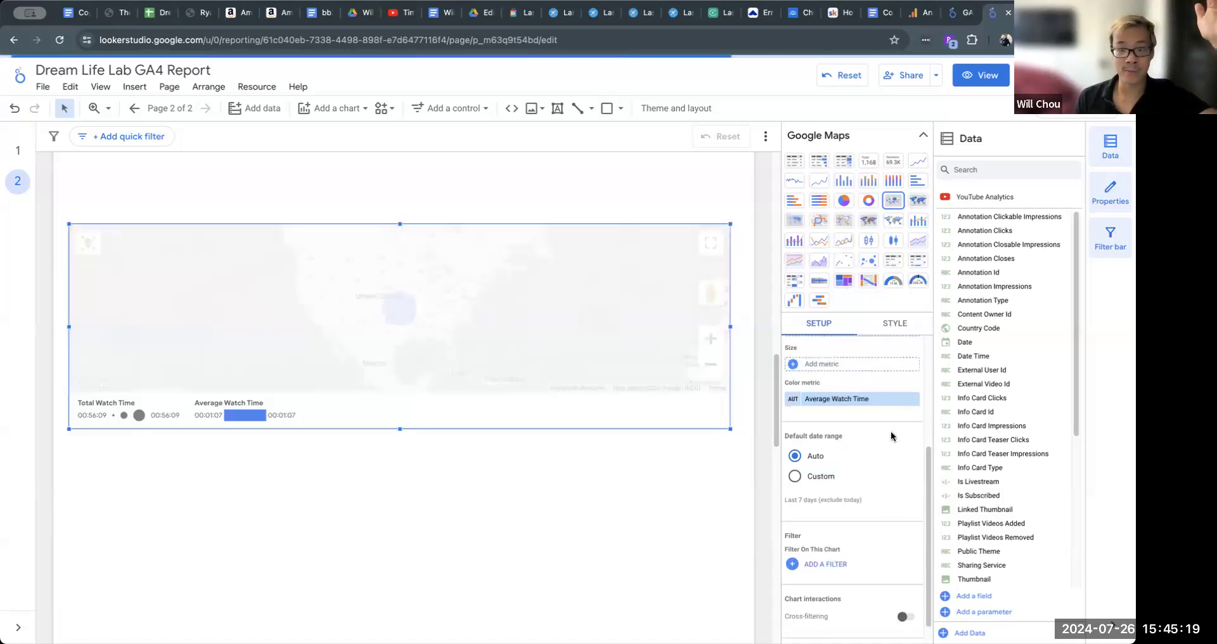
# - Switch the report to view mode and examine the options for inviting people, without adding anyone
pyautogui.click(968, 76)
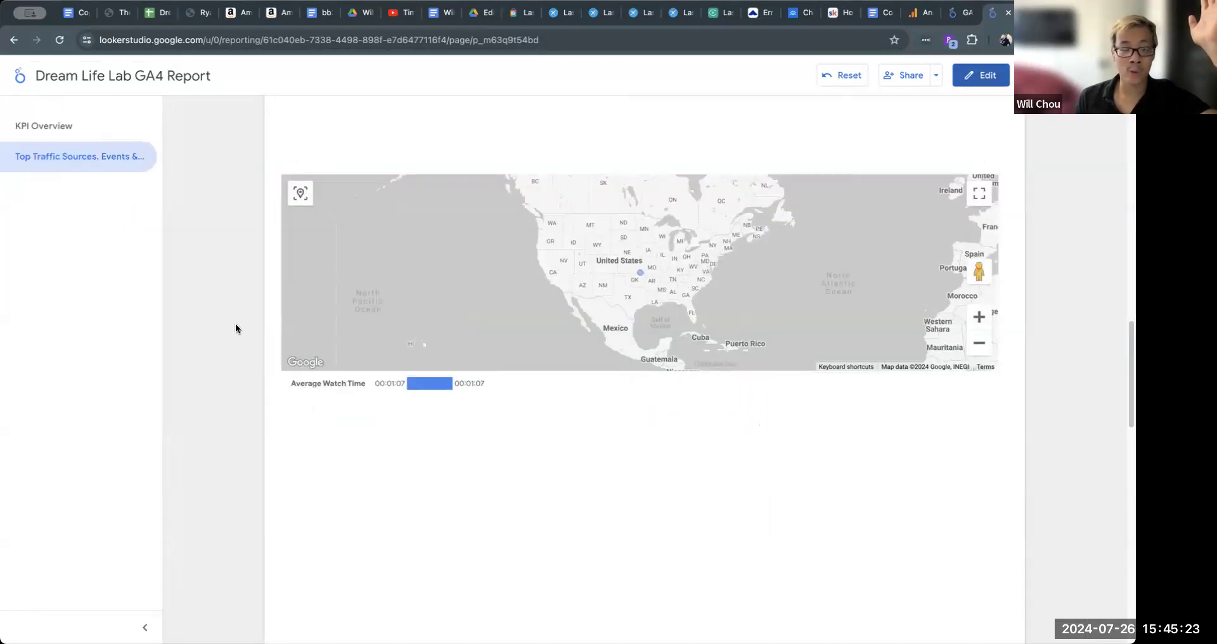
pyautogui.scroll(10, 235, 329)
pyautogui.click(936, 75)
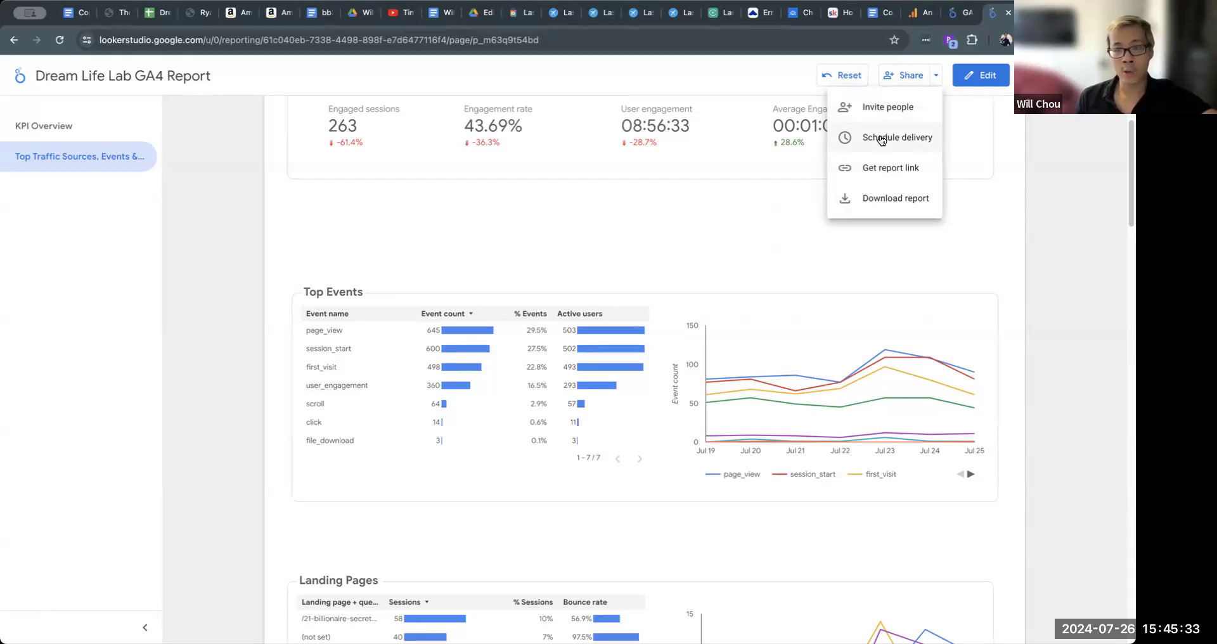
pyautogui.click(884, 112)
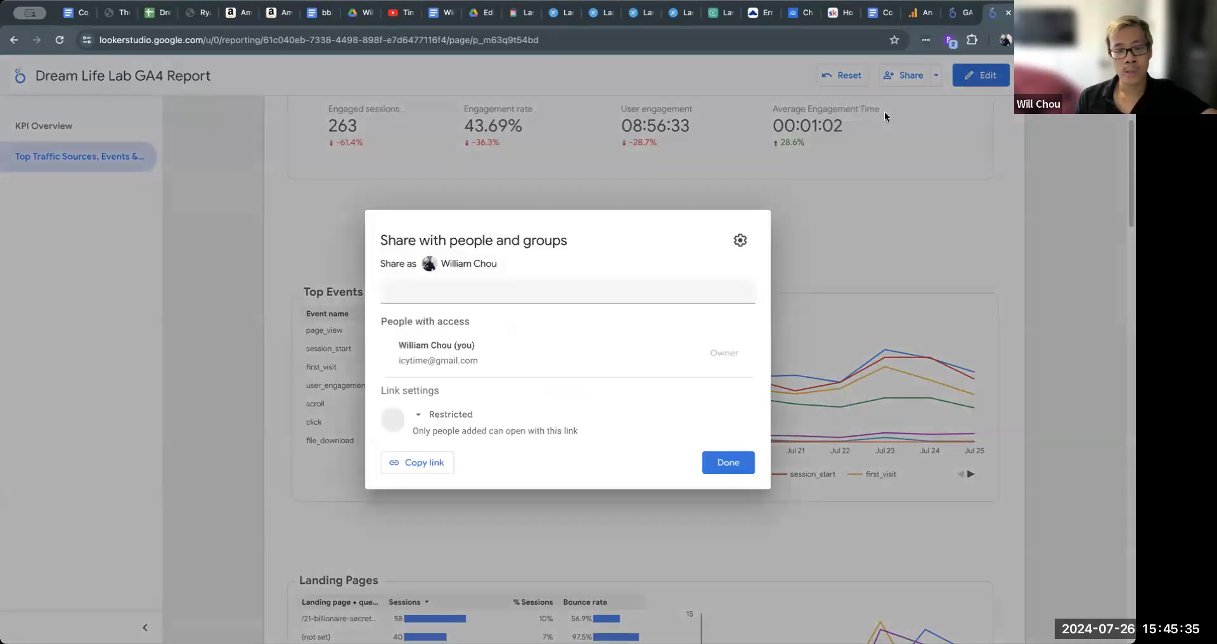
pyautogui.click(452, 296)
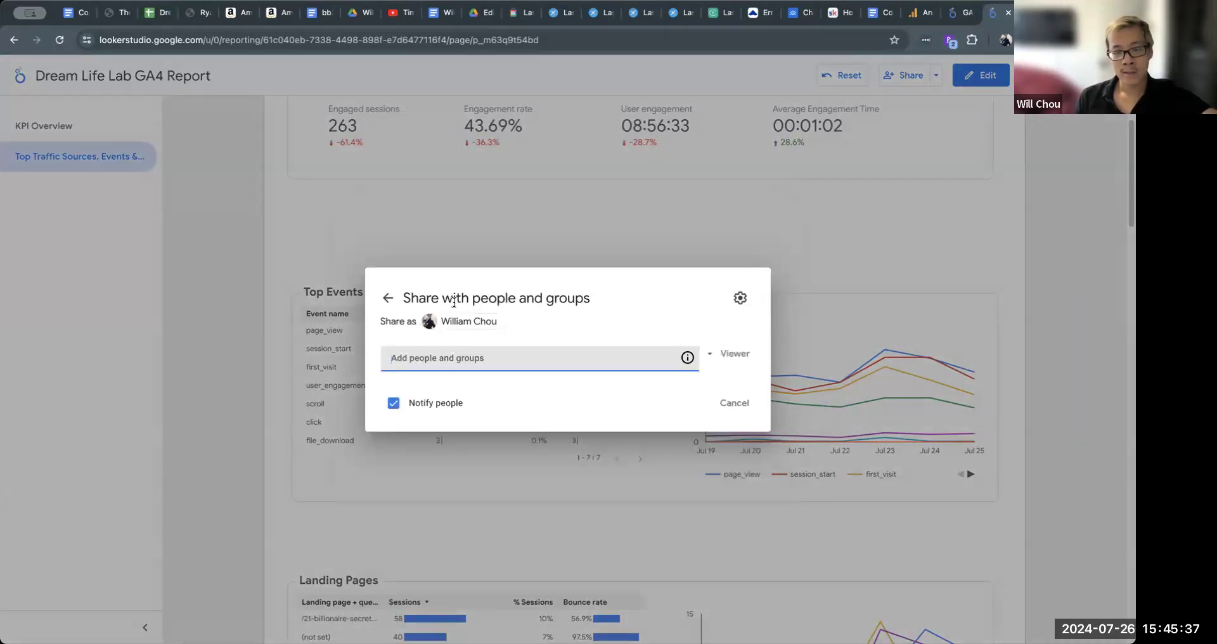
pyautogui.click(733, 404)
pyautogui.click(557, 289)
pyautogui.click(744, 401)
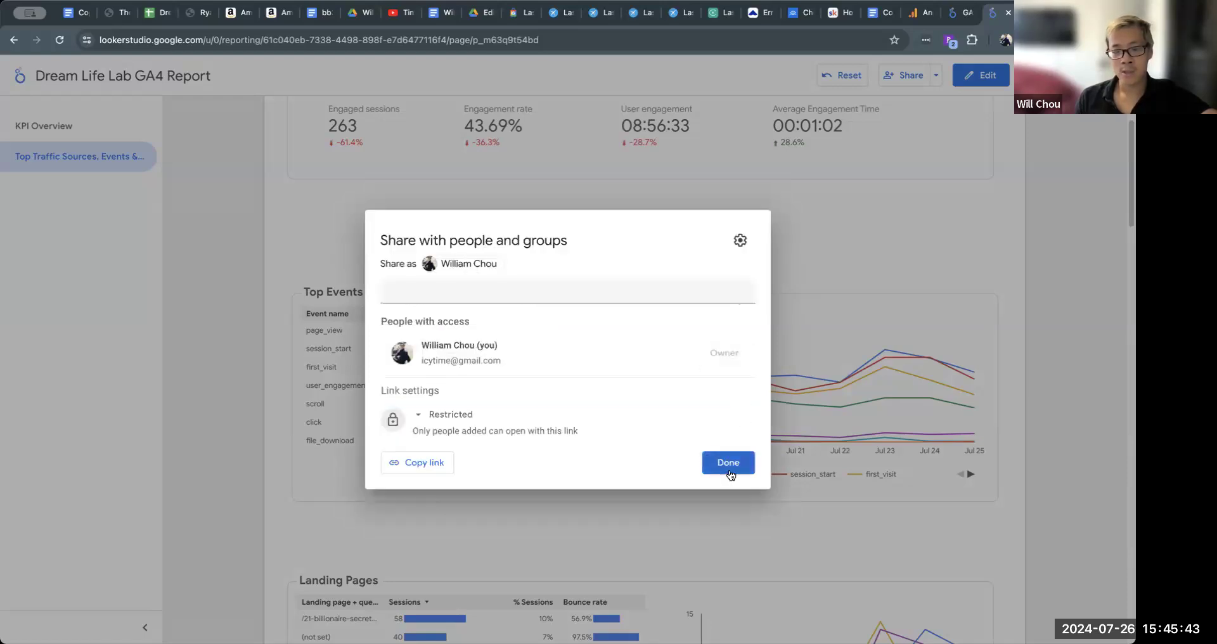
pyautogui.click(729, 465)
pyautogui.scroll(3, 1052, 316)
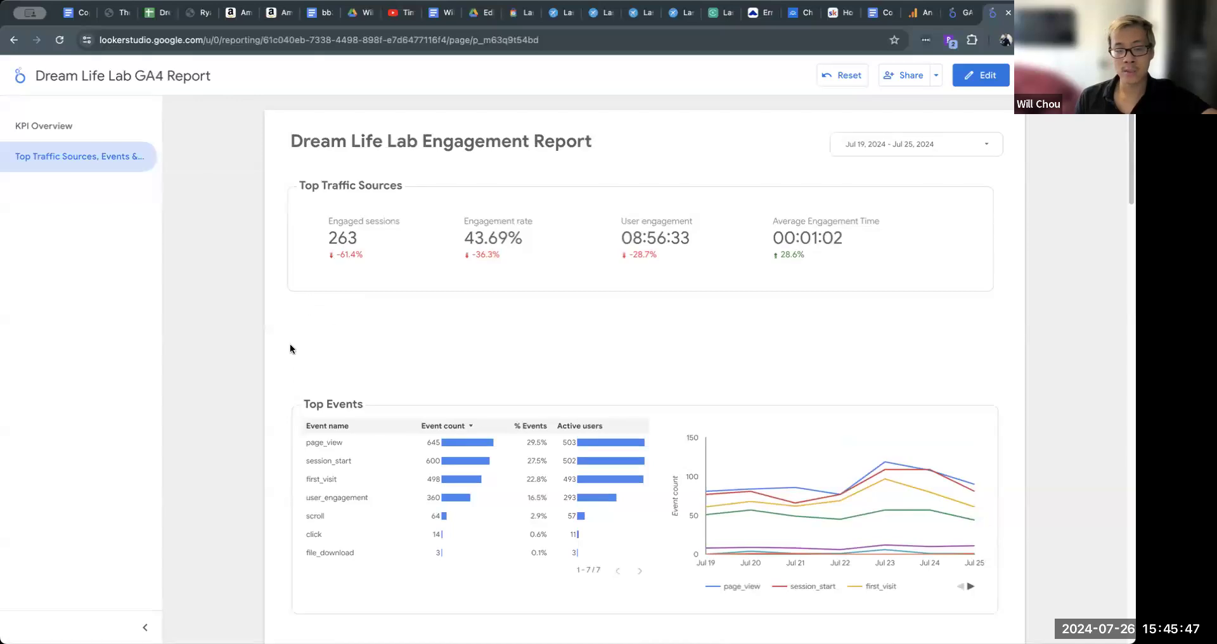
# - Set the engagement report's date range to the last 28 days and look through the updated charts
pyautogui.scroll(-15, 290, 348)
pyautogui.scroll(10, 302, 346)
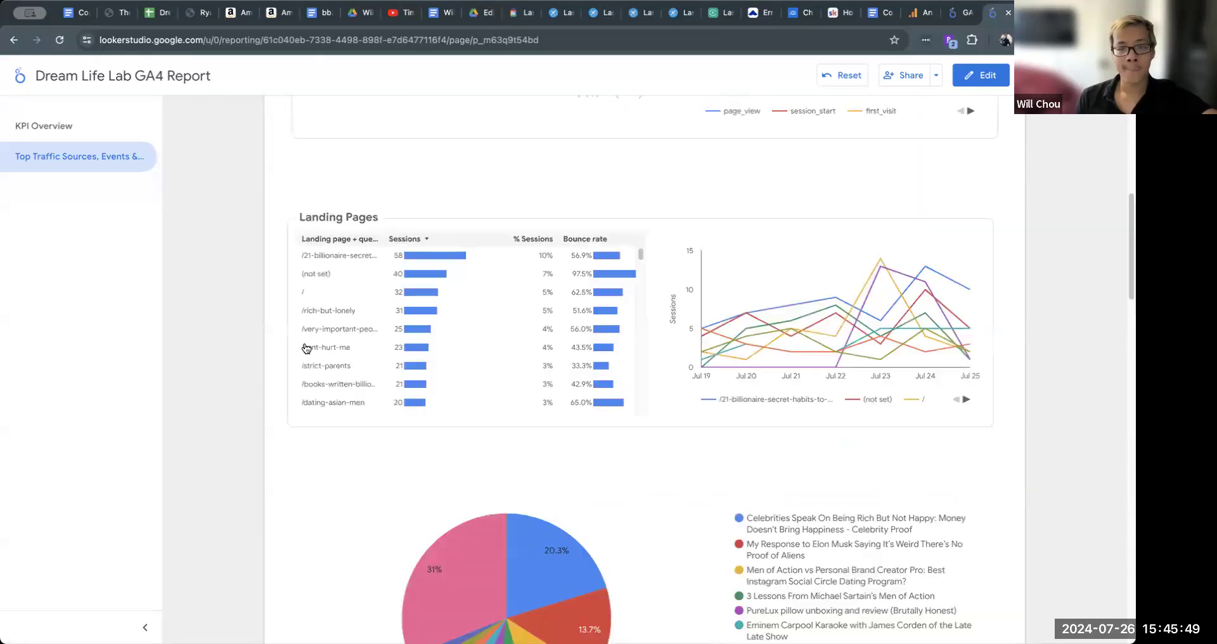
pyautogui.scroll(10, 299, 348)
pyautogui.click(951, 144)
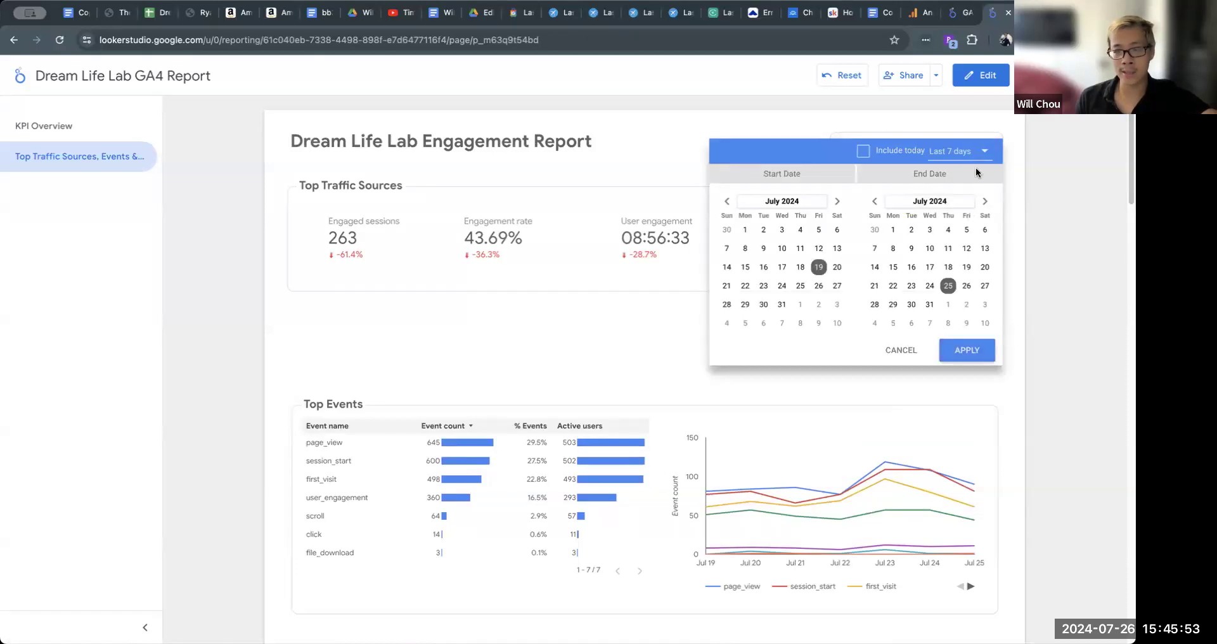
pyautogui.click(972, 154)
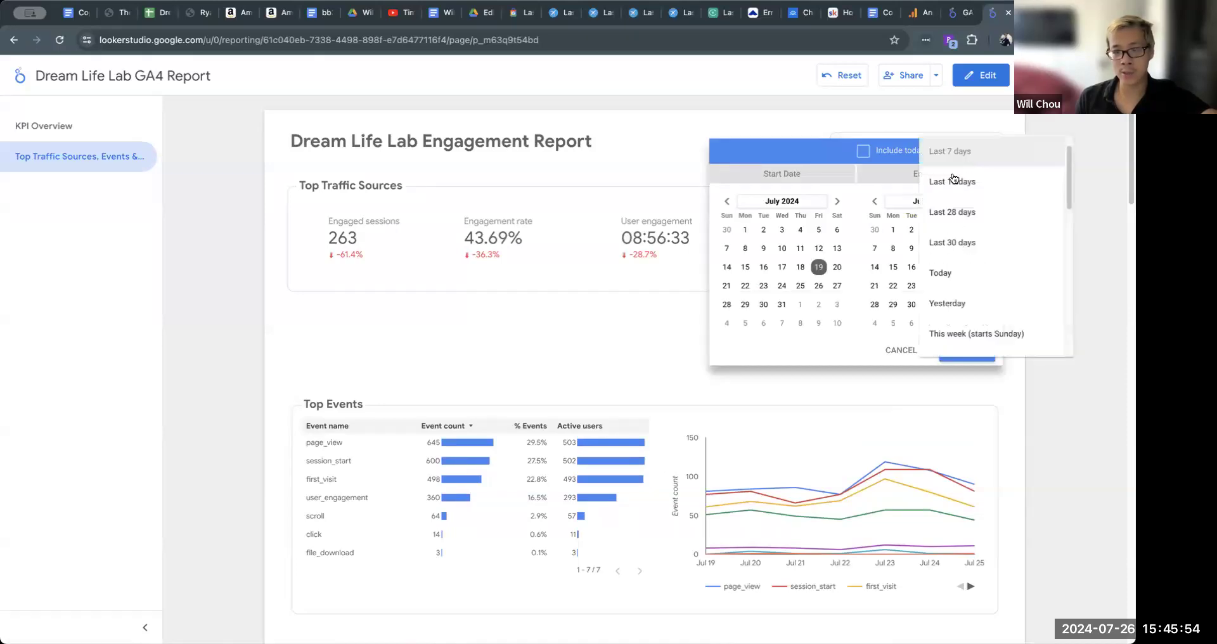
pyautogui.click(956, 218)
pyautogui.click(967, 356)
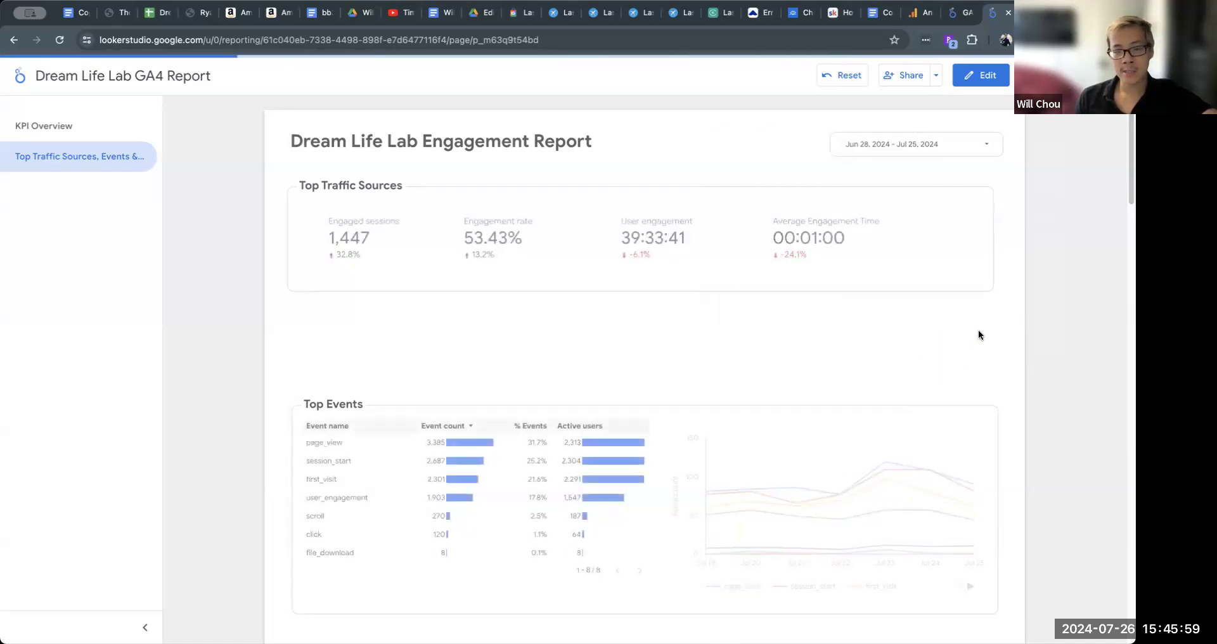
pyautogui.scroll(-7, 990, 315)
pyautogui.scroll(-7, 1014, 297)
pyautogui.scroll(-3, 1015, 303)
pyautogui.scroll(15, 1014, 303)
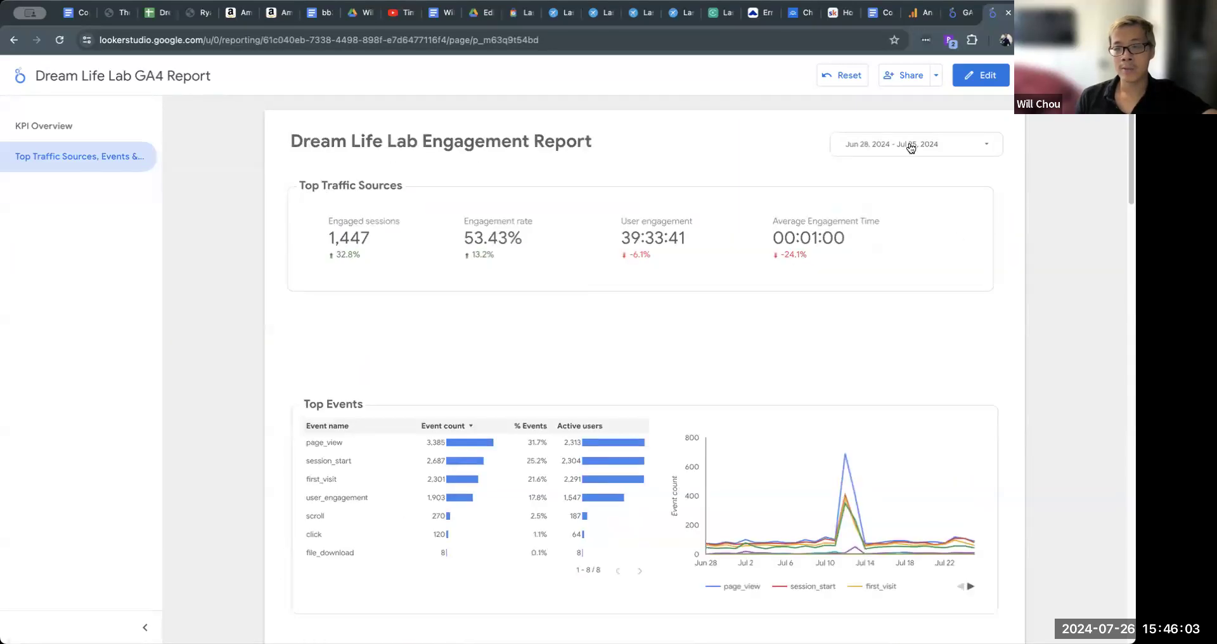
# - Change the engagement report's date range to This year and apply it
pyautogui.click(911, 147)
pyautogui.click(948, 152)
pyautogui.scroll(-3, 980, 265)
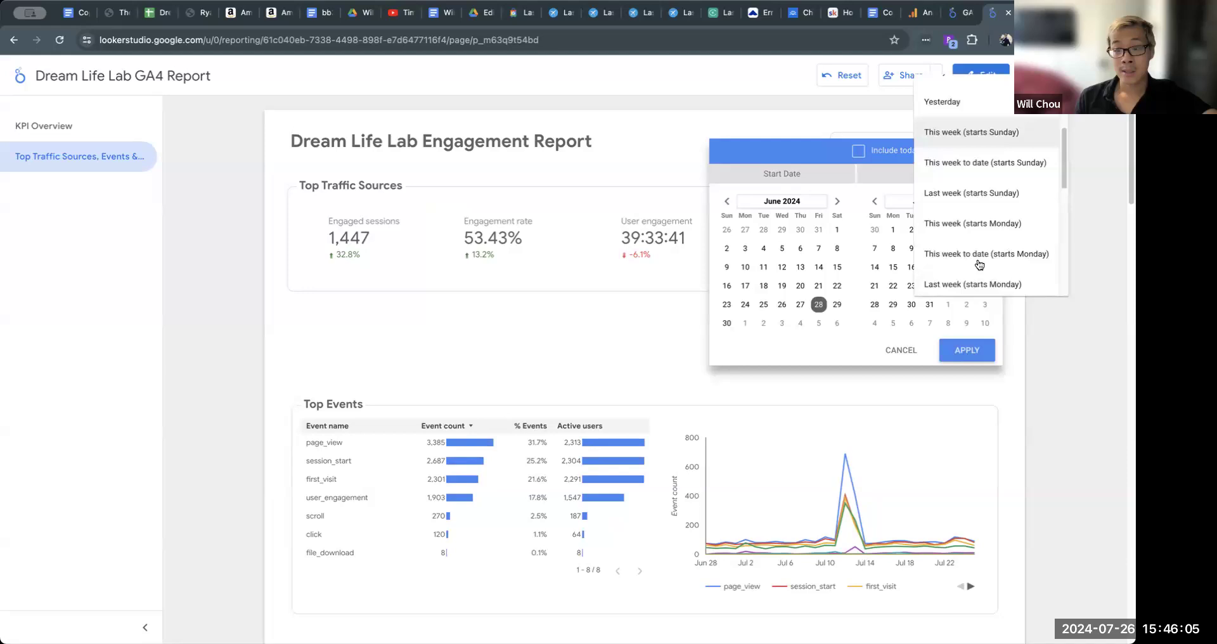
pyautogui.scroll(-3, 980, 265)
pyautogui.click(1046, 168)
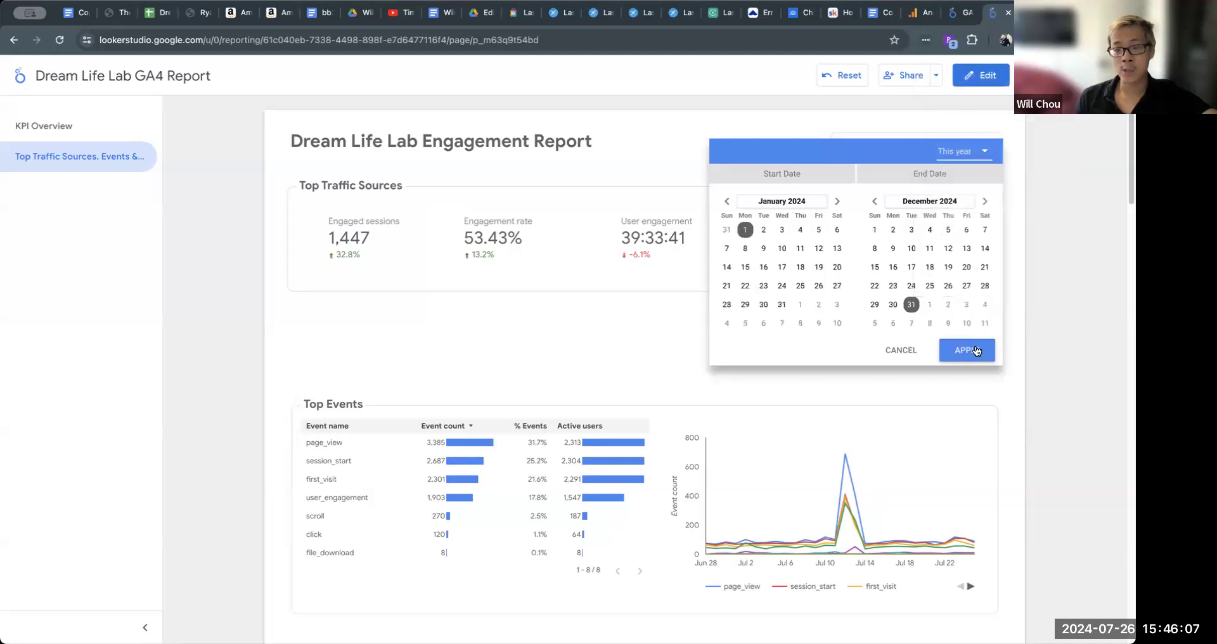
pyautogui.click(977, 350)
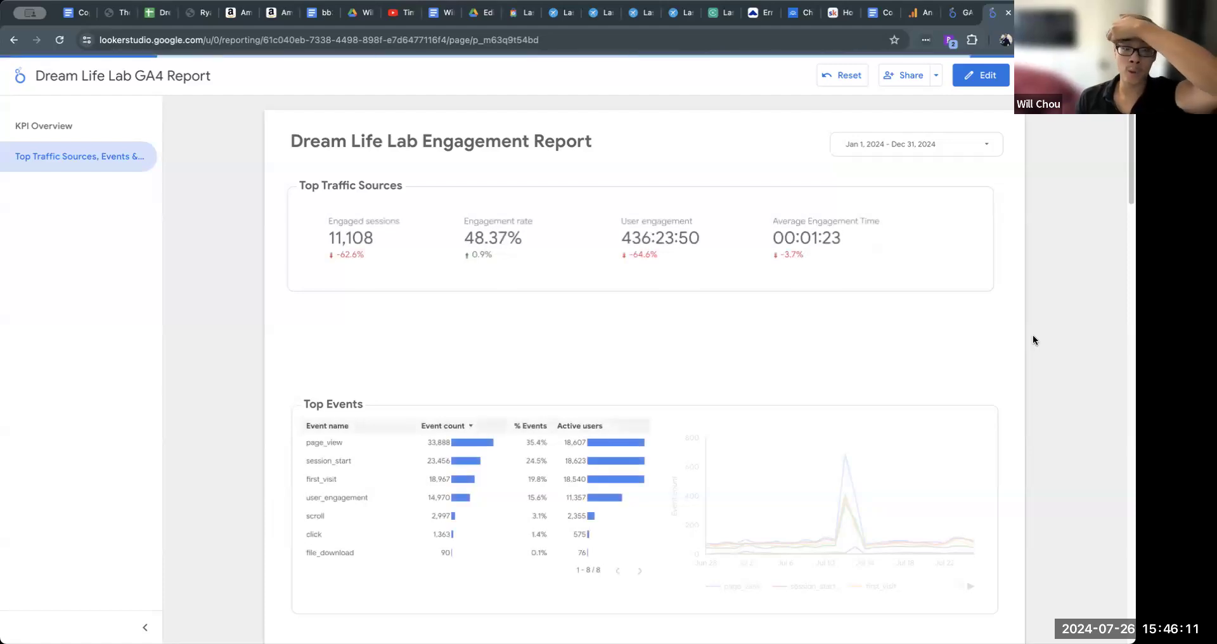
# - Examine the events, landing pages, video pie chart and map for the yearly range, including the pie slices' watch-time details
pyautogui.scroll(-7, 1032, 334)
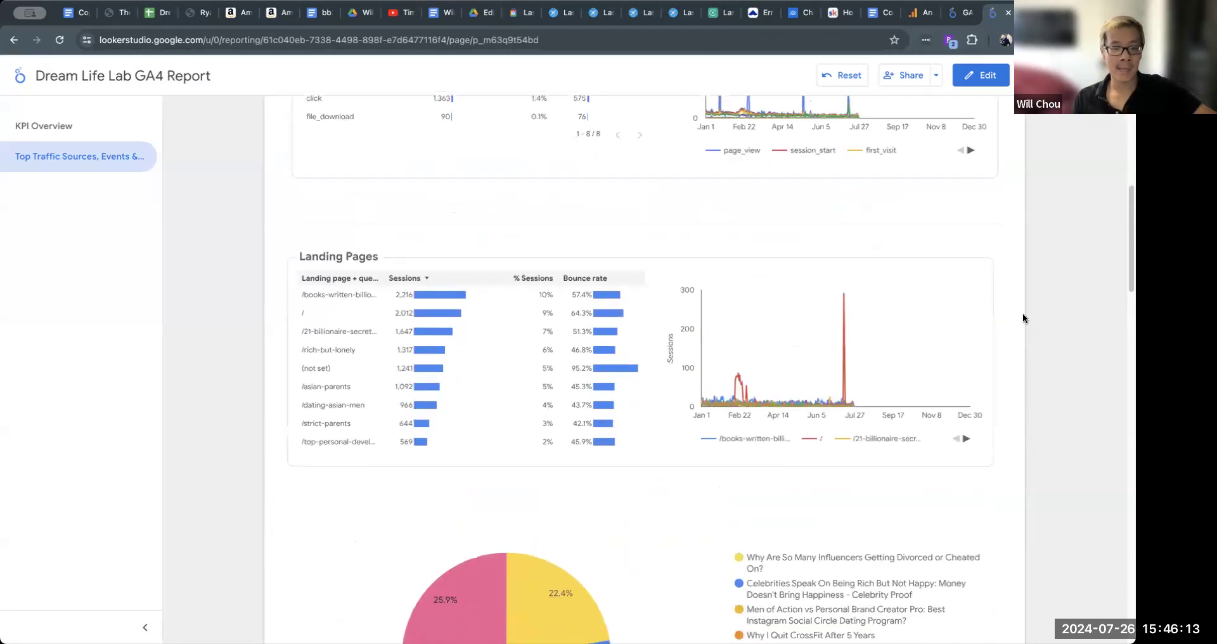
pyautogui.scroll(-6, 1022, 313)
pyautogui.scroll(-1, 1032, 321)
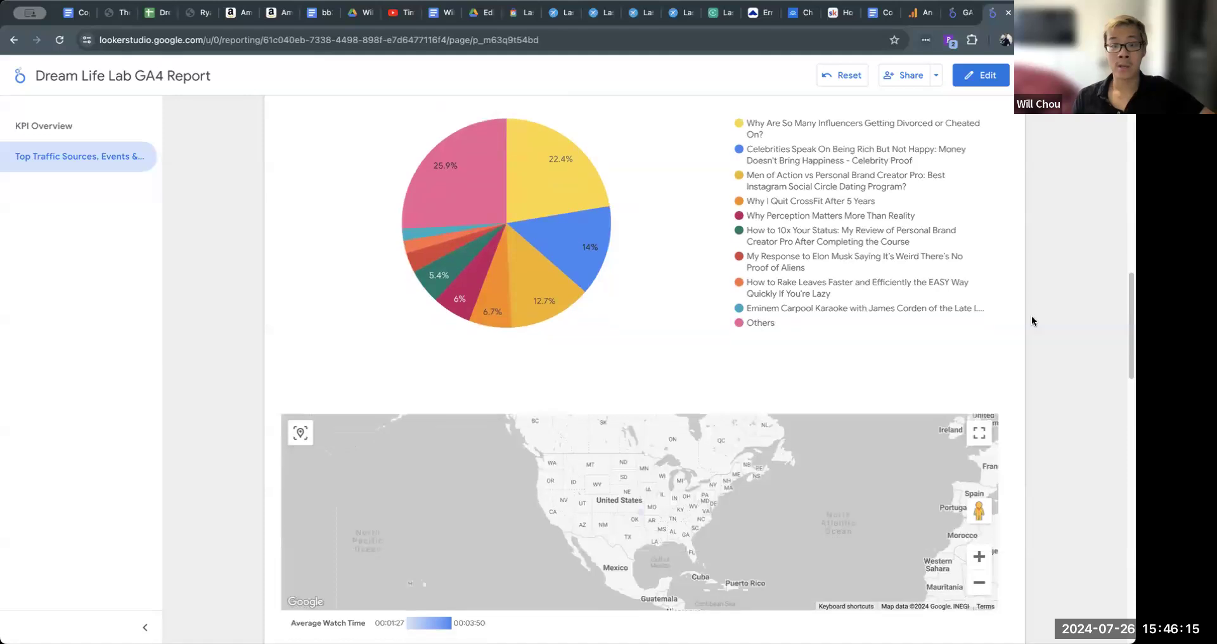
pyautogui.moveTo(553, 193)
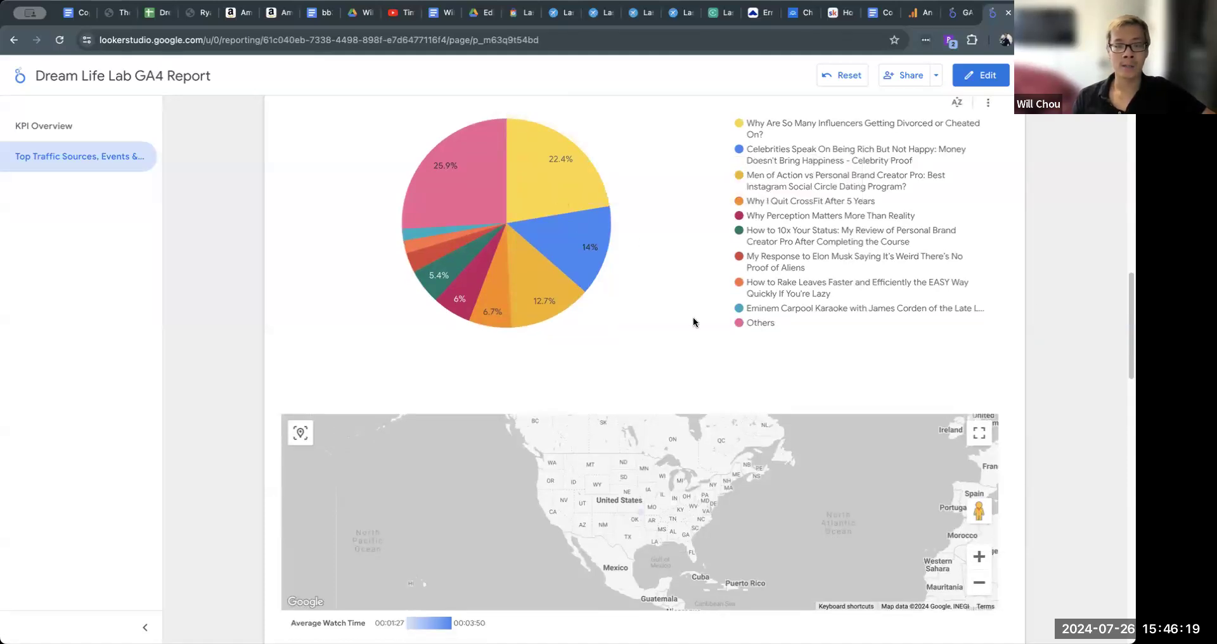
pyautogui.scroll(-3, 694, 322)
pyautogui.scroll(10, 1007, 333)
pyautogui.scroll(3, 1006, 335)
pyautogui.scroll(-12, 1006, 334)
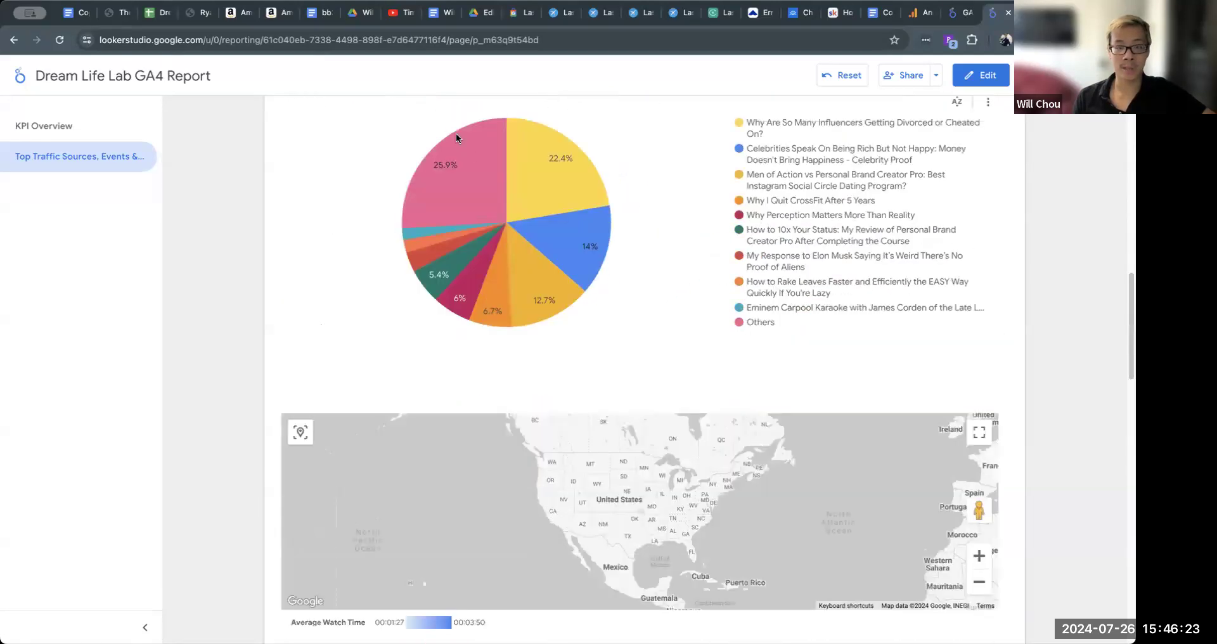
pyautogui.moveTo(547, 158)
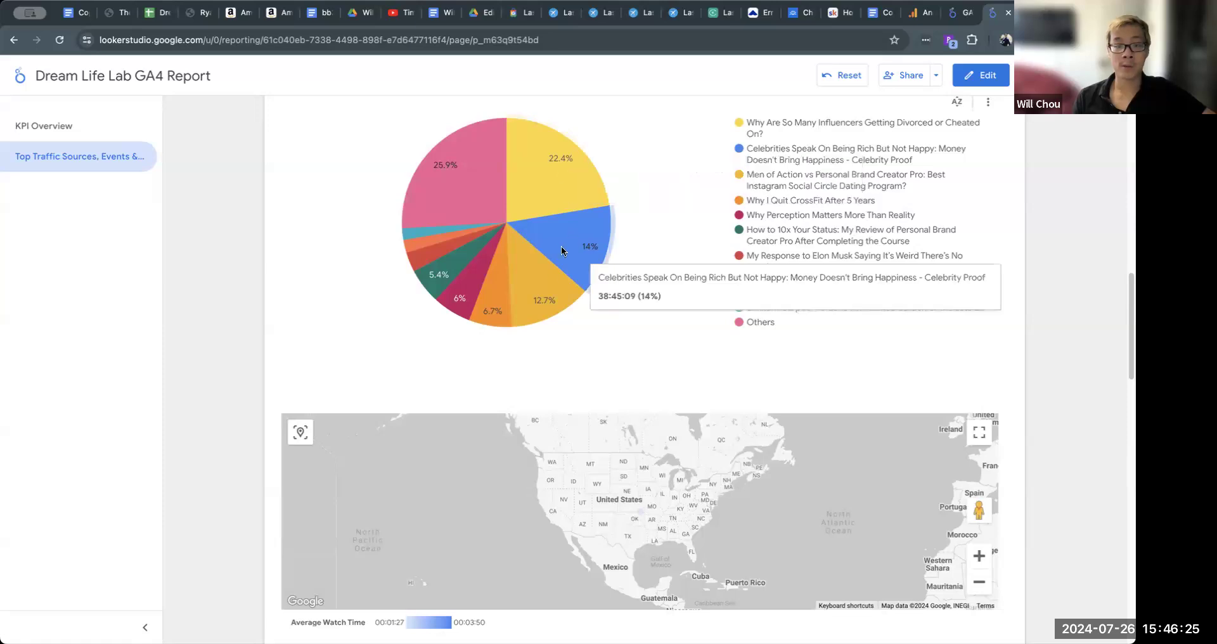
pyautogui.scroll(8, 323, 206)
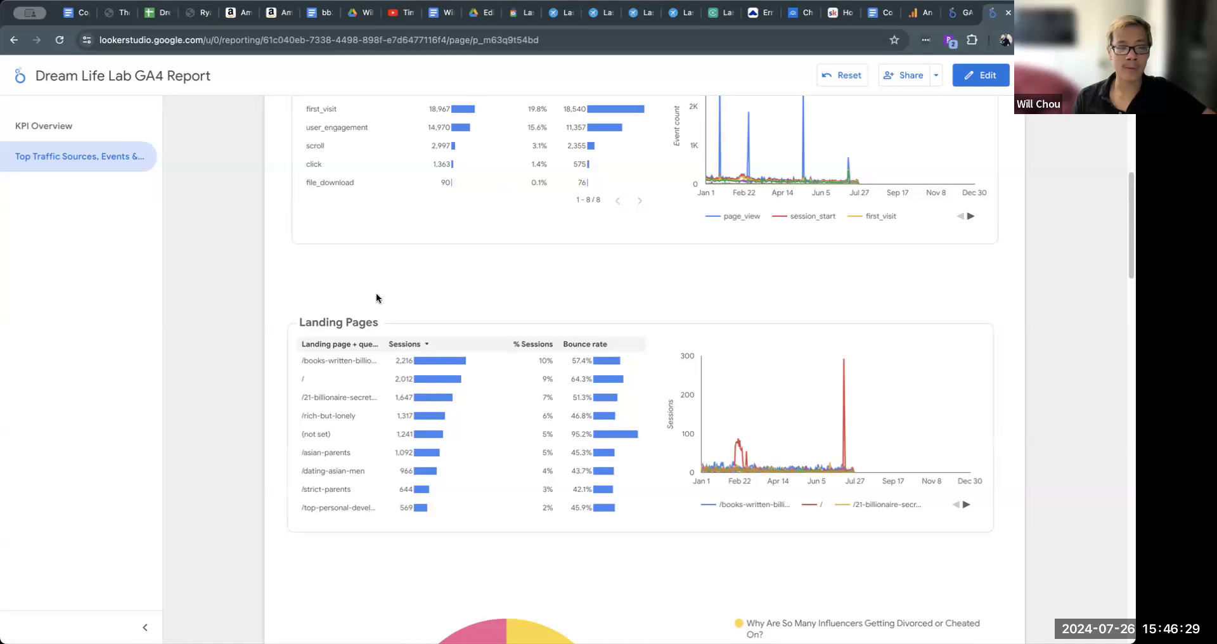
pyautogui.scroll(3, 379, 299)
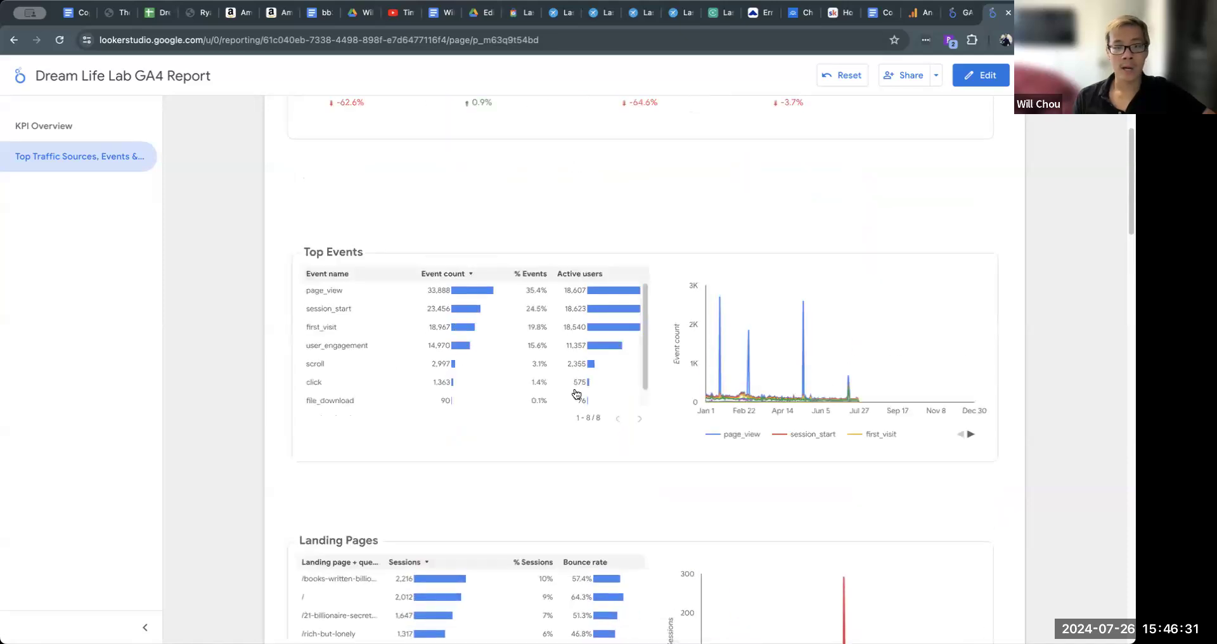
pyautogui.scroll(3, 427, 265)
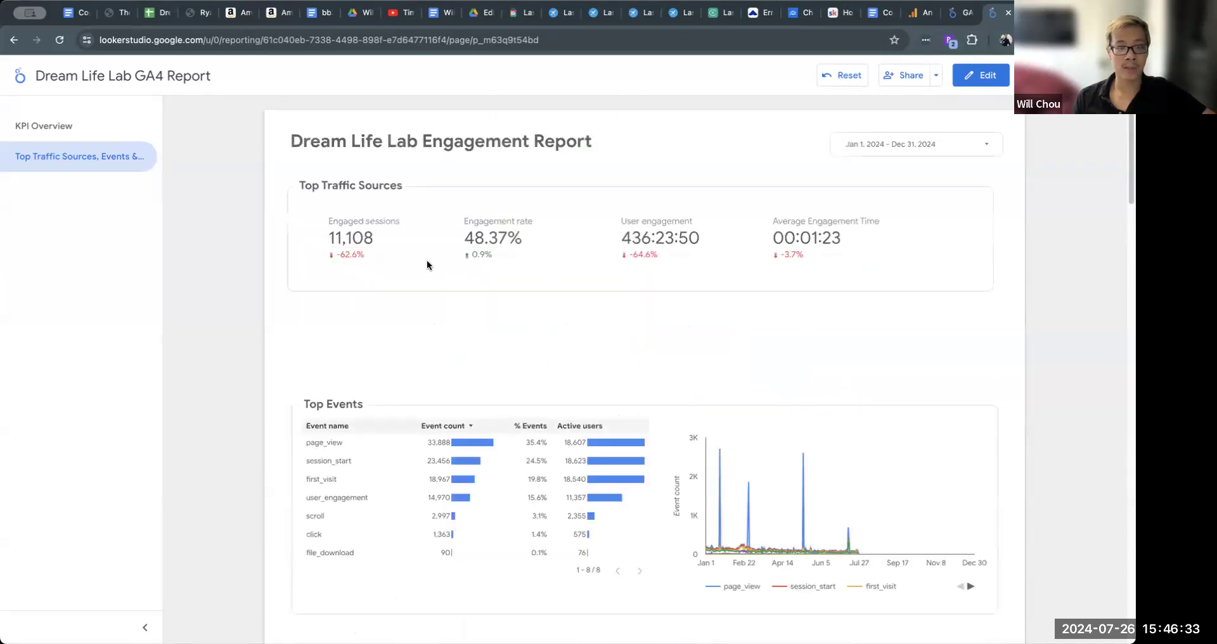